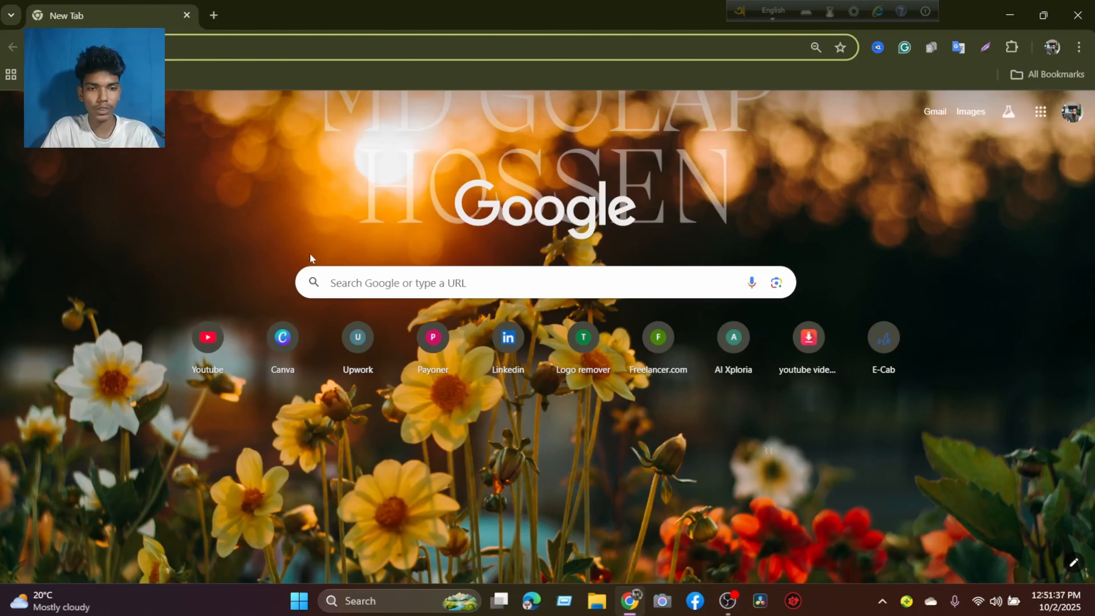
Open a new browser tab and switch to the other Chrome profile.
click(213, 15)
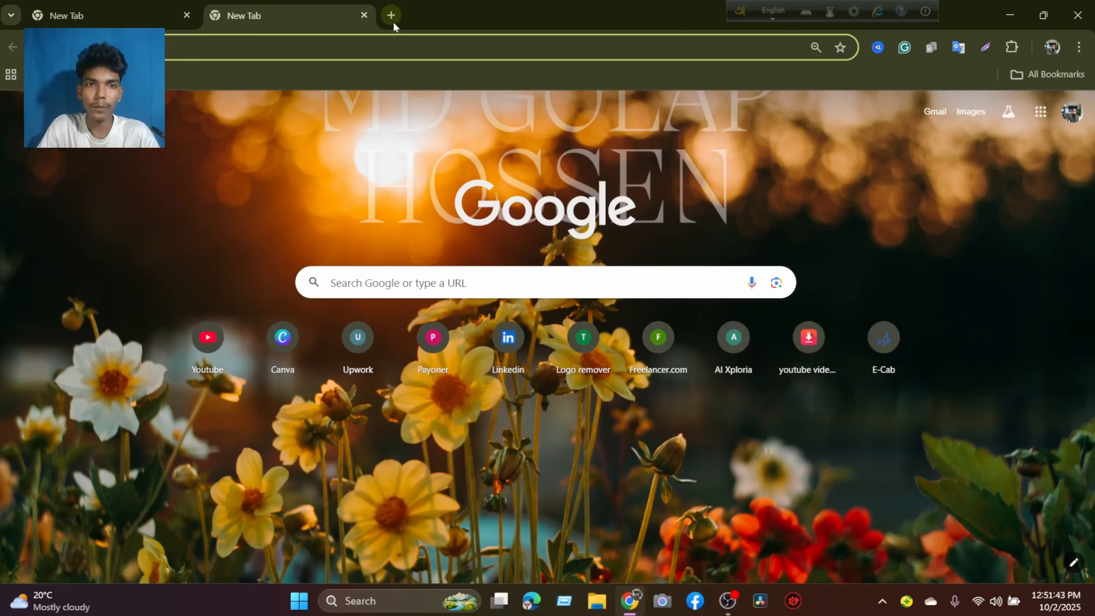
click(1051, 46)
click(879, 386)
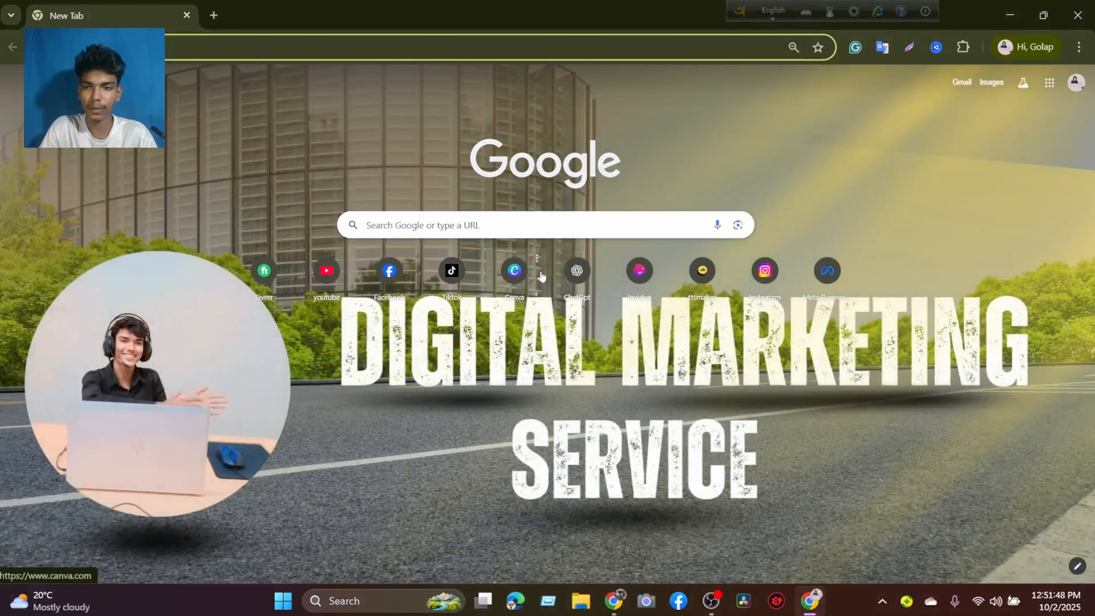
Find Google Docs among the Google apps and open it.
click(1049, 82)
scroll(1012, 176, down, 8)
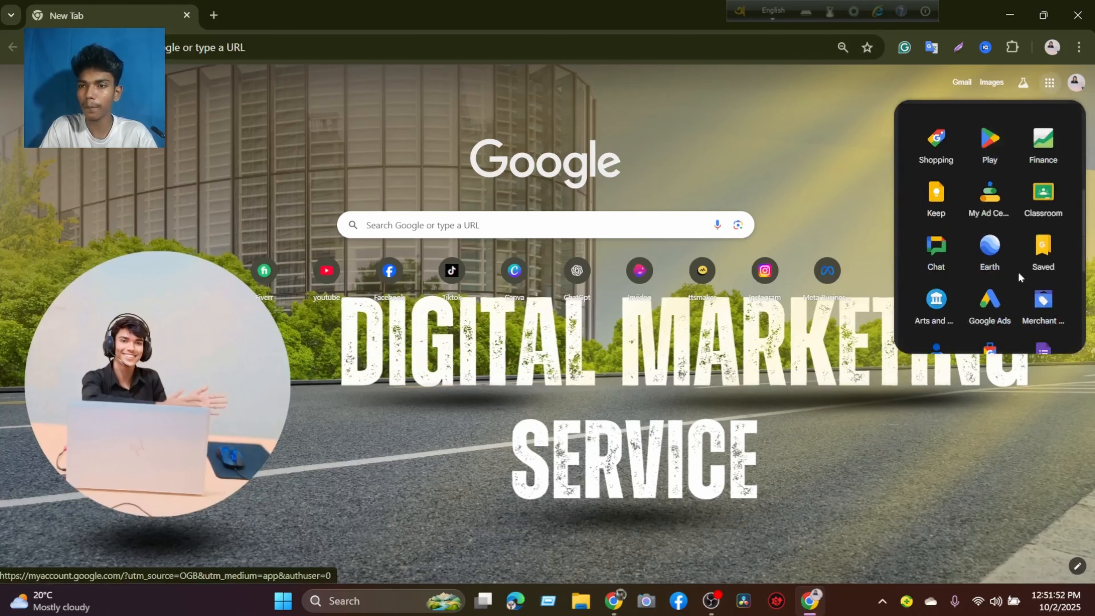
scroll(1022, 276, up, 8)
scroll(1037, 246, down, 1)
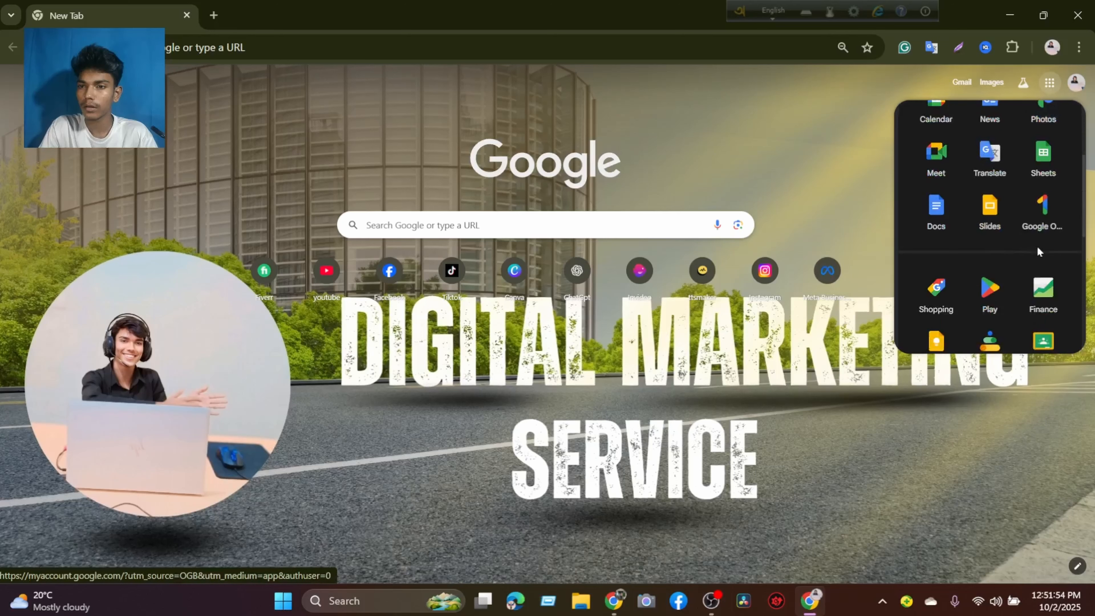
click(947, 212)
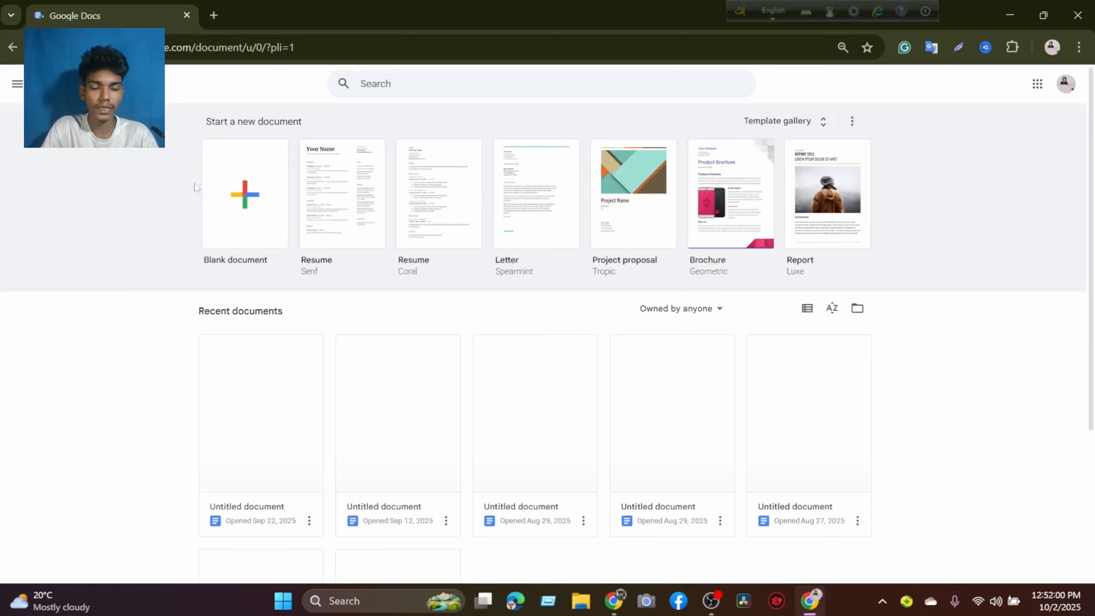
Open the untitled document last opened Sep 22, 2025 and follow its link to the WordPress login page.
click(262, 416)
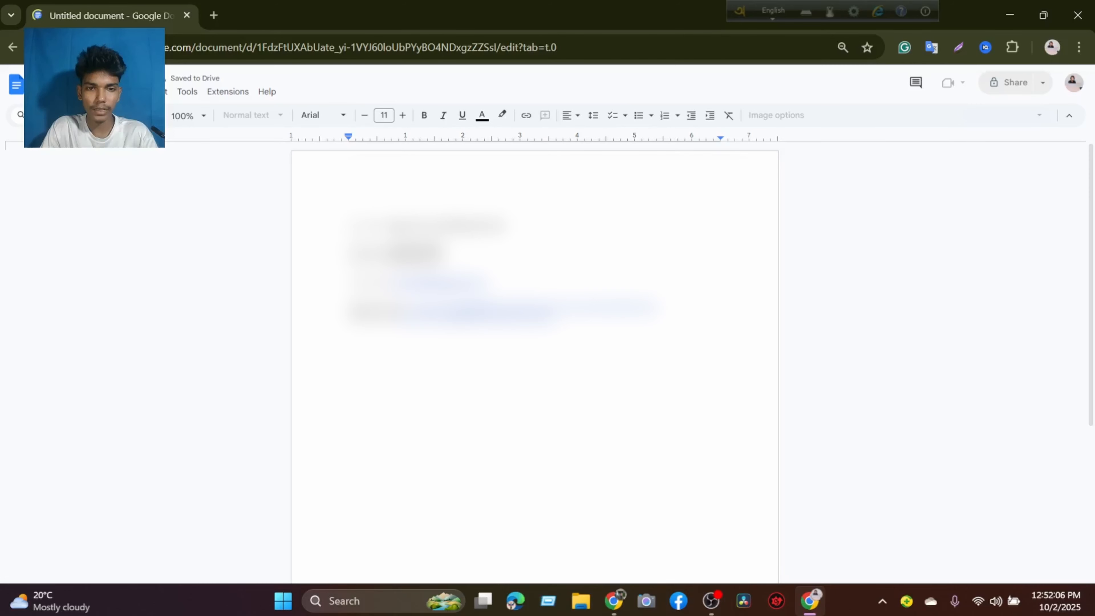
click(472, 314)
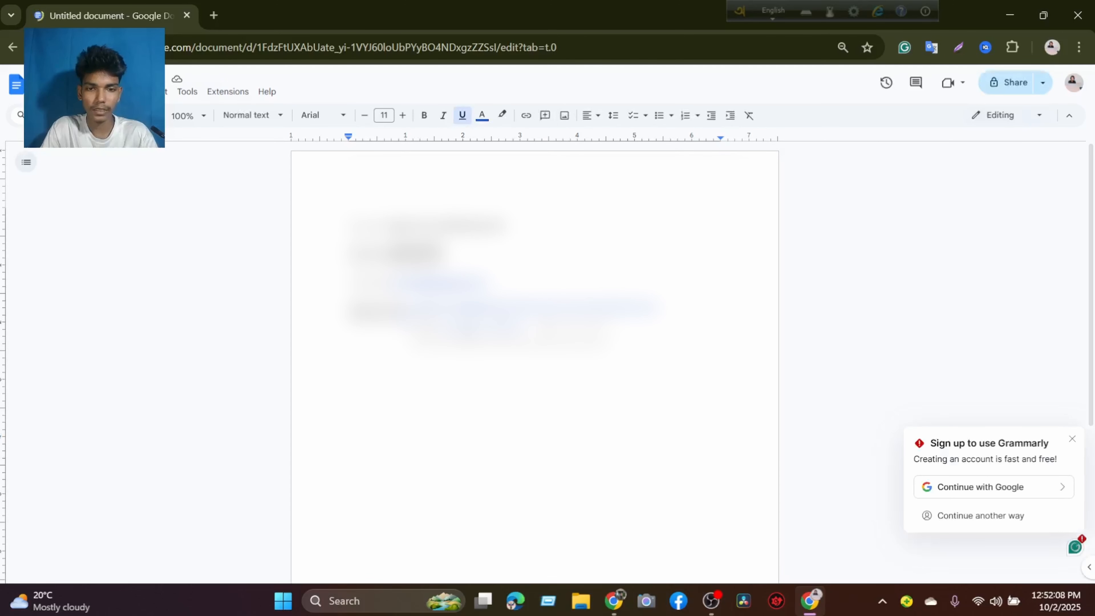
click(470, 335)
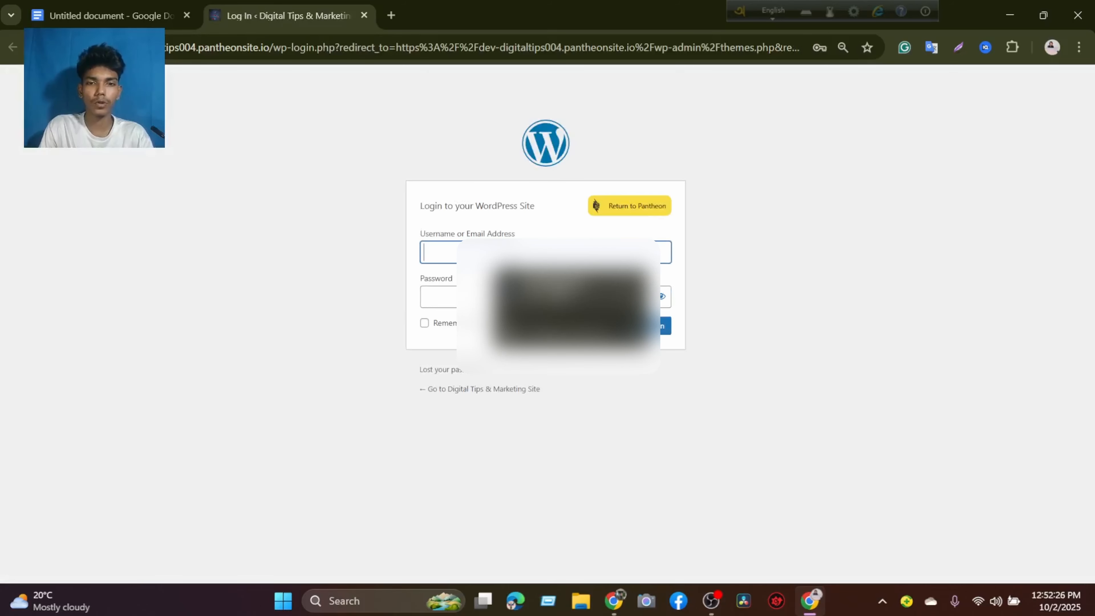
Fill in the saved WordPress username and password, verifying with the Windows PIN, and log in to the site.
click(572, 291)
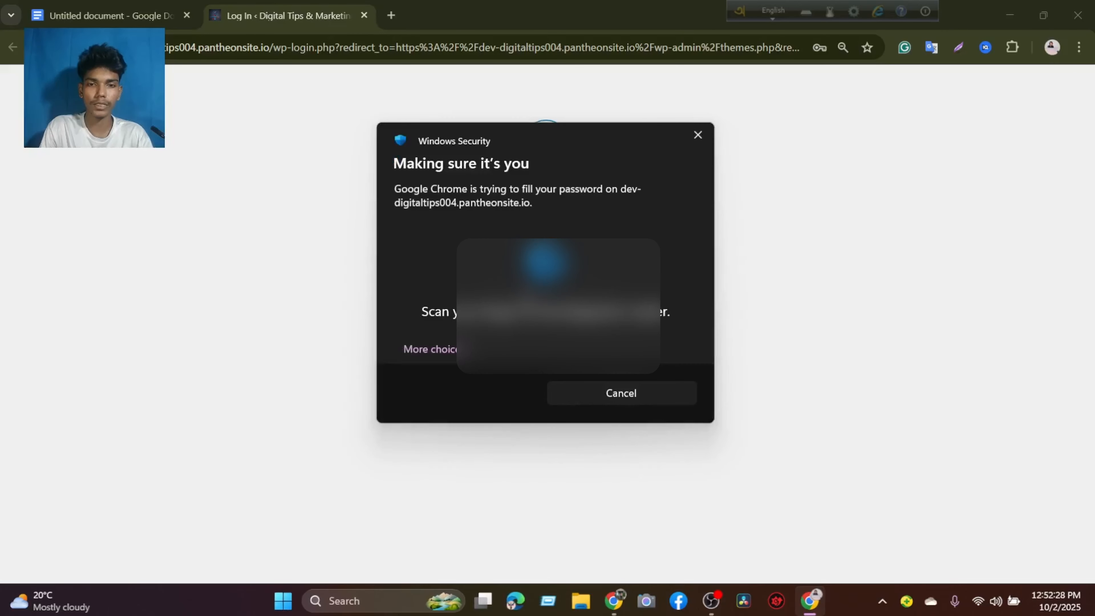
click(431, 349)
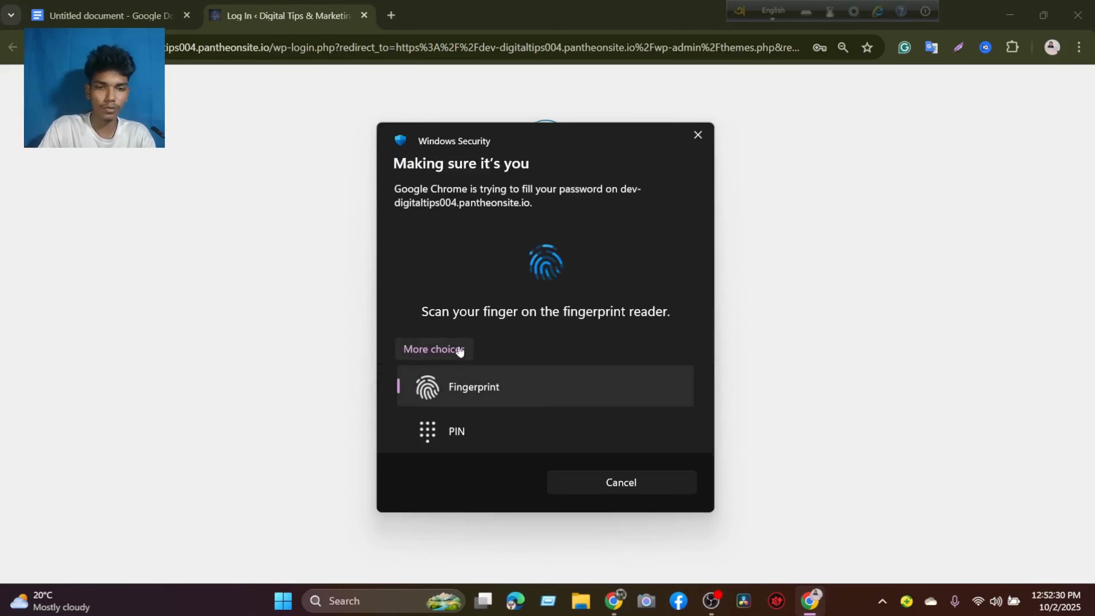
click(453, 440)
text(****)
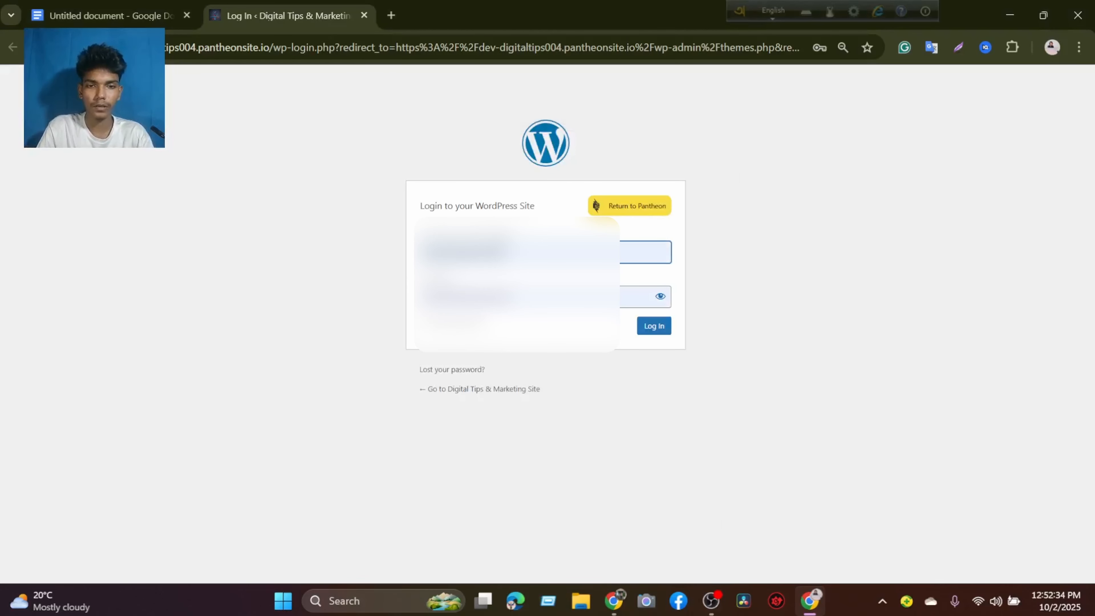
click(654, 326)
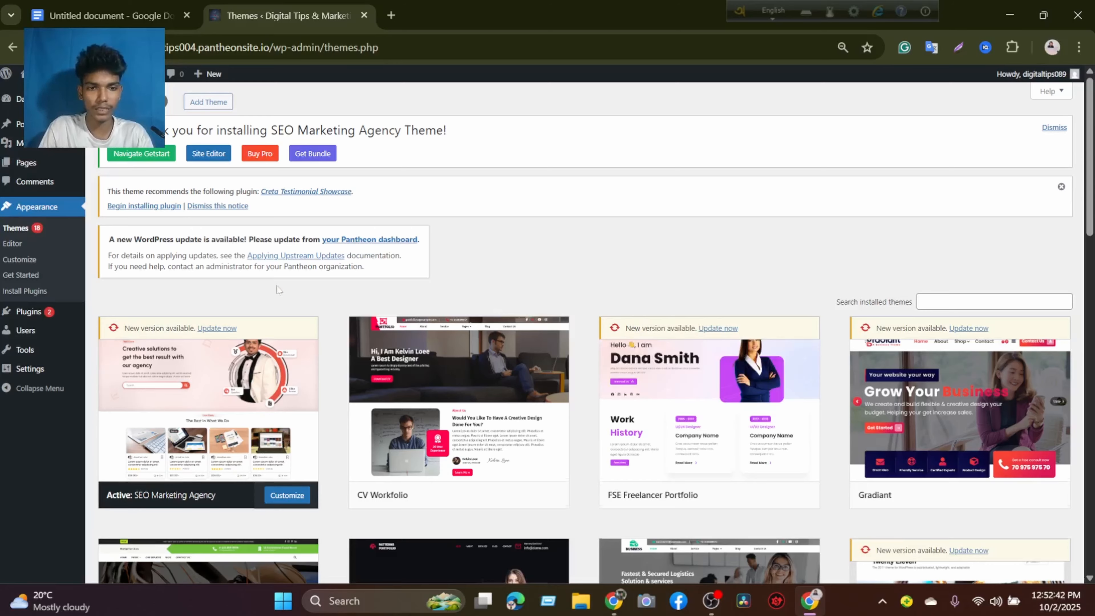
Look through the installed themes, then open the active SEO Marketing Agency theme's Front Page template for editing.
scroll(276, 288, down, 15)
scroll(569, 256, down, 5)
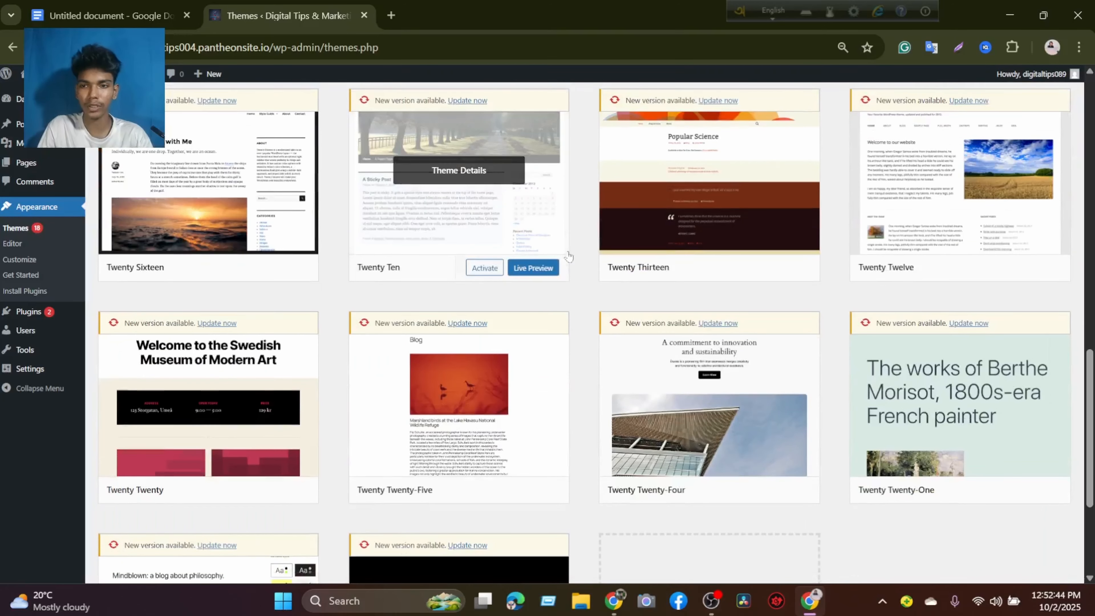
scroll(569, 255, up, 15)
scroll(569, 256, down, 7)
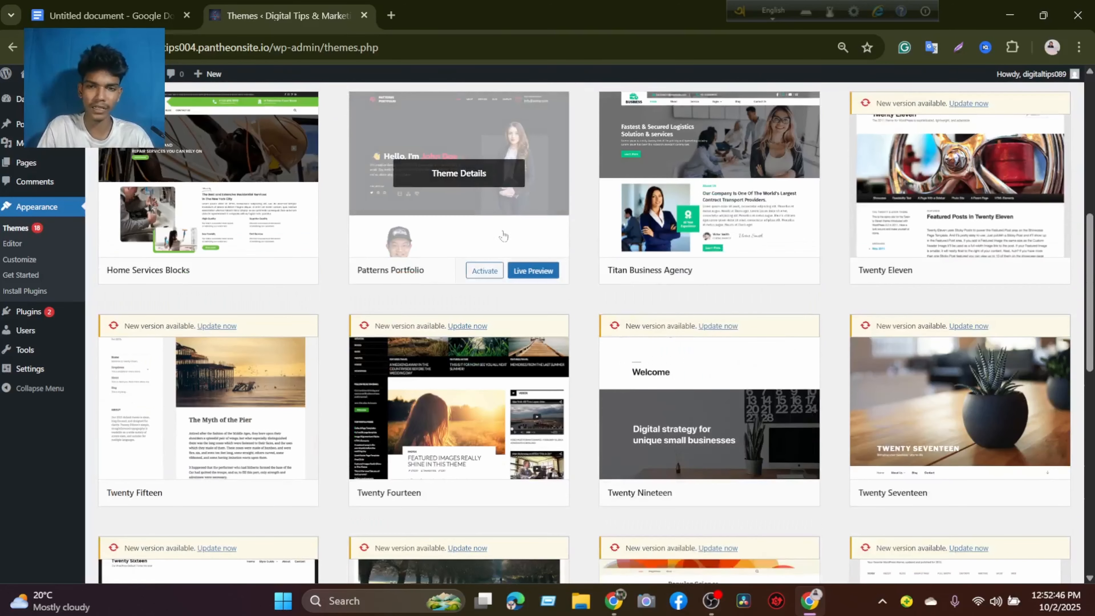
scroll(485, 235, up, 4)
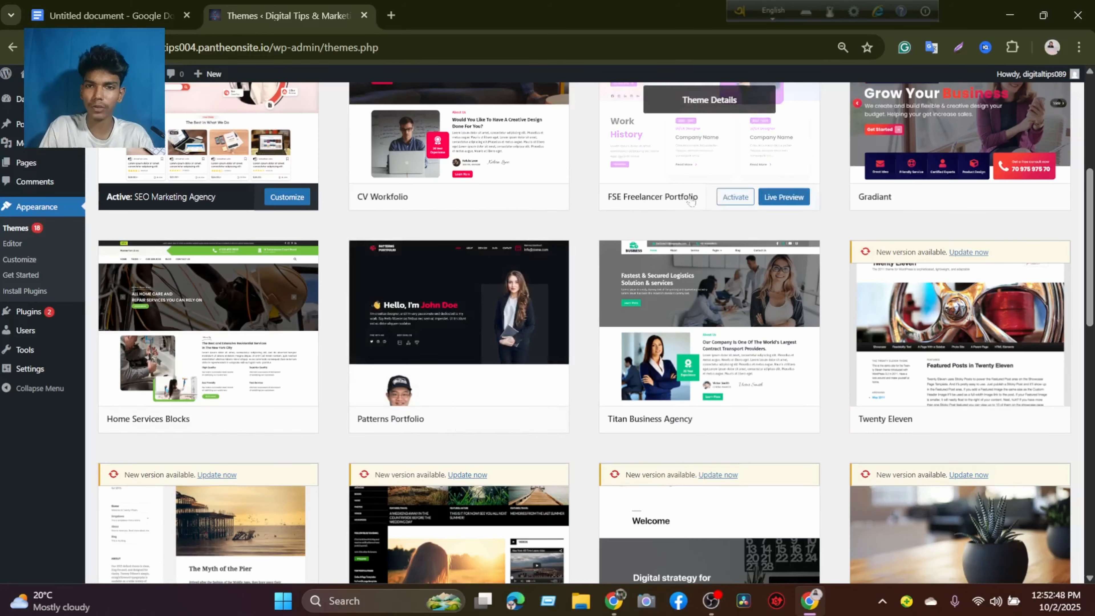
scroll(478, 194, up, 3)
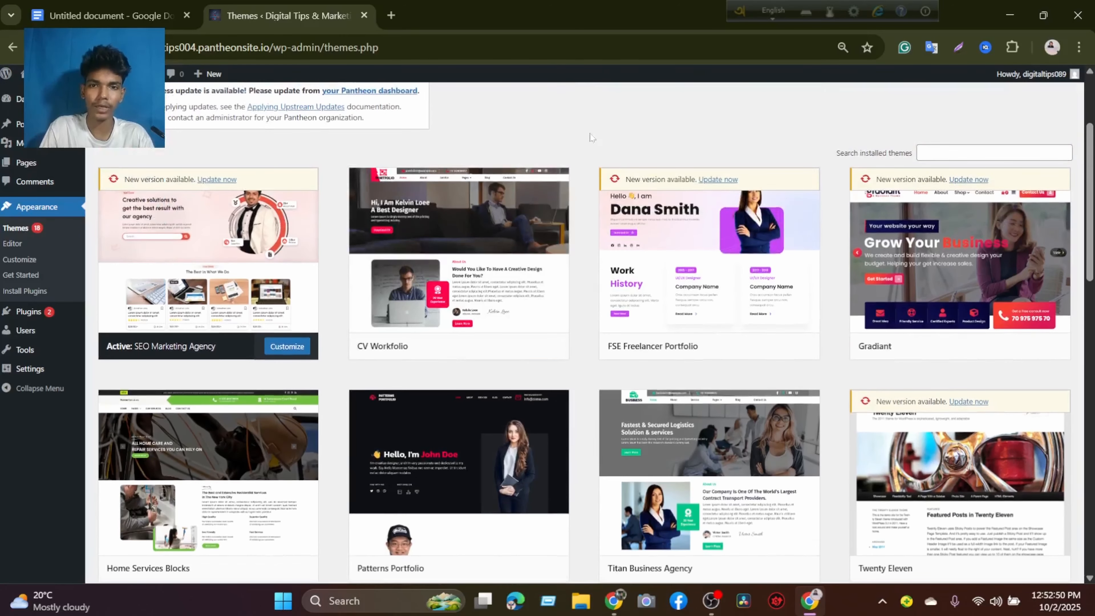
click(299, 350)
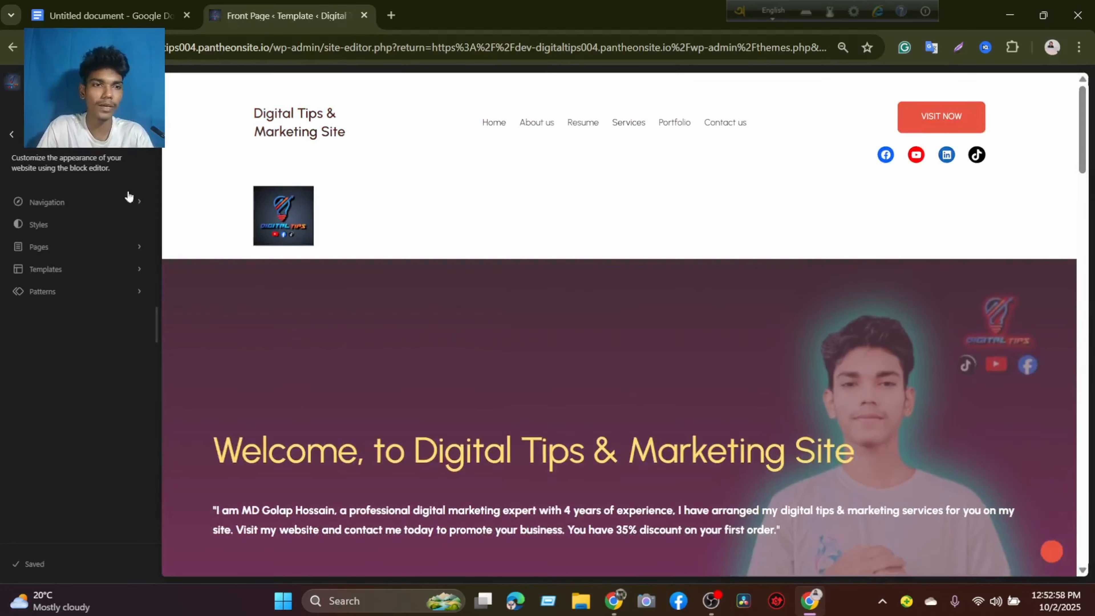
click(418, 202)
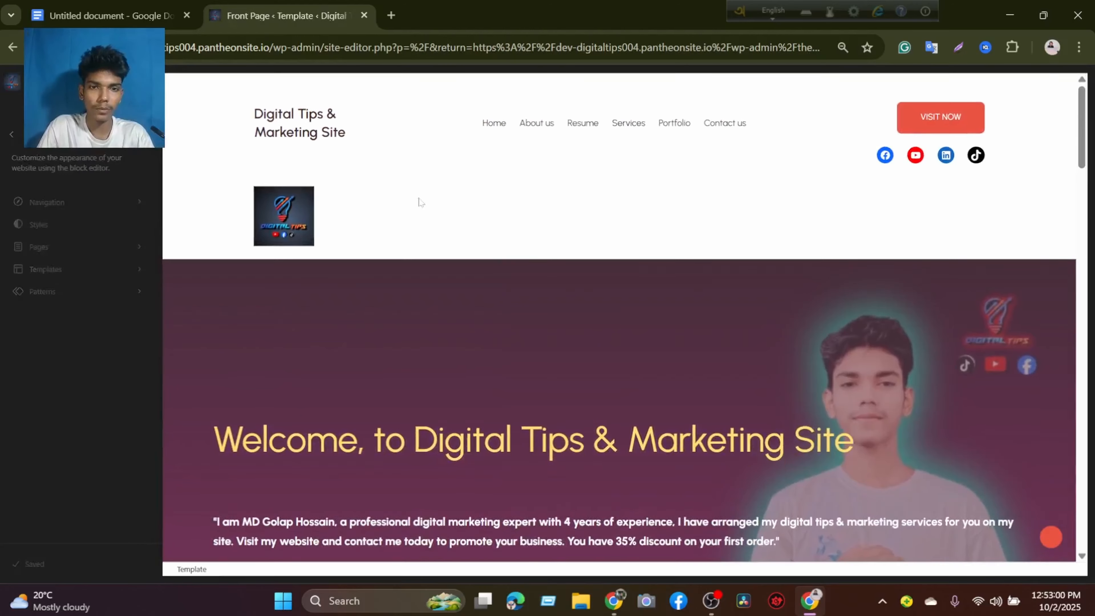
Examine the Front Page template from the social media marketing service cards down to the Facebook & Instagram Ads Campaign Service section.
scroll(356, 174, down, 12)
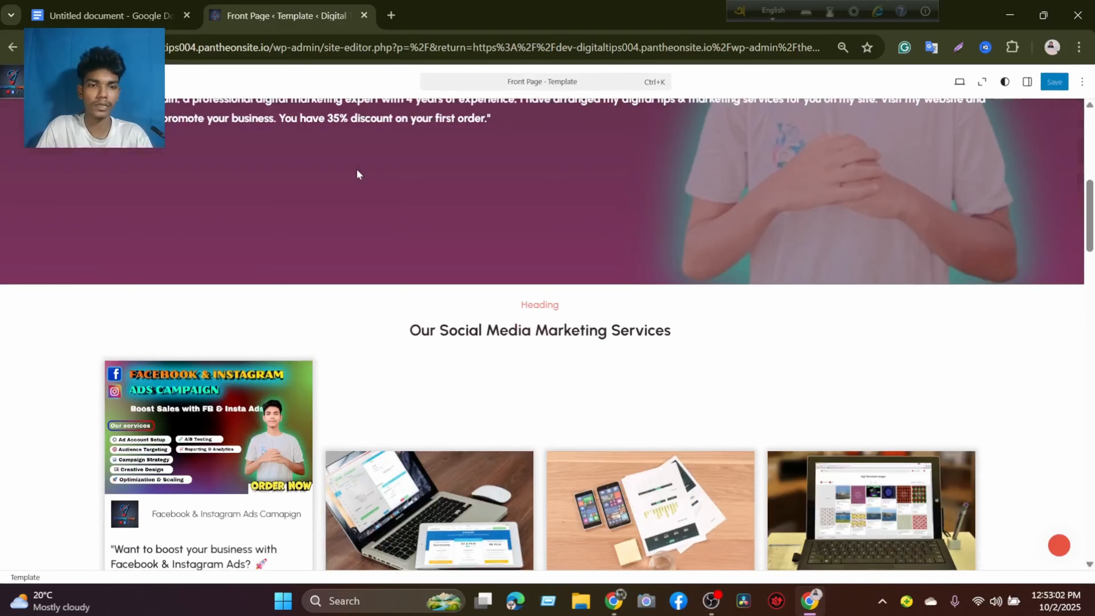
scroll(361, 258, down, 3)
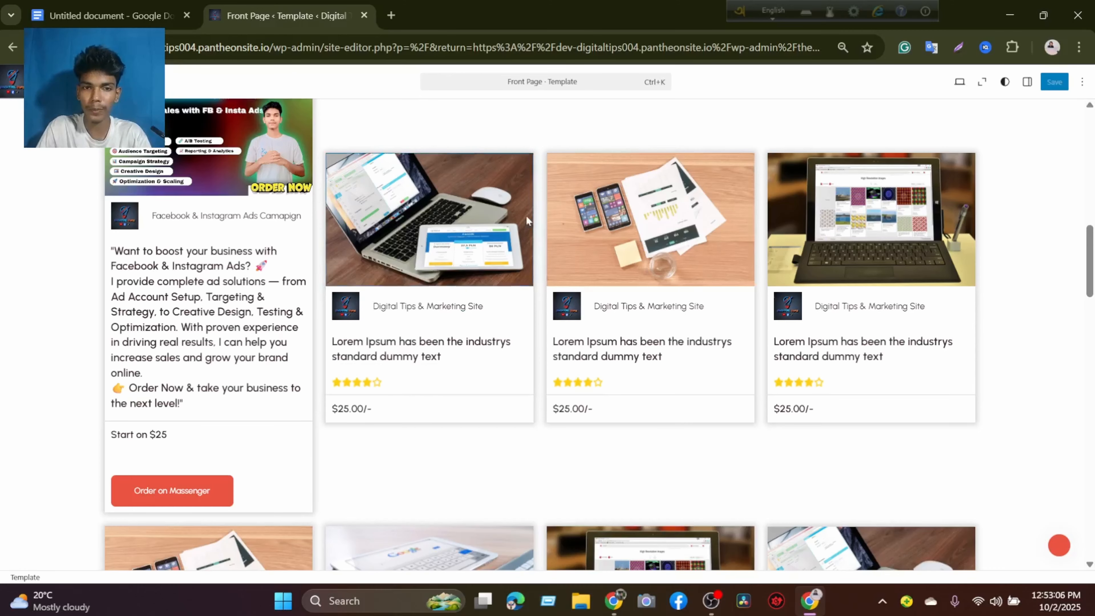
scroll(335, 205, up, 4)
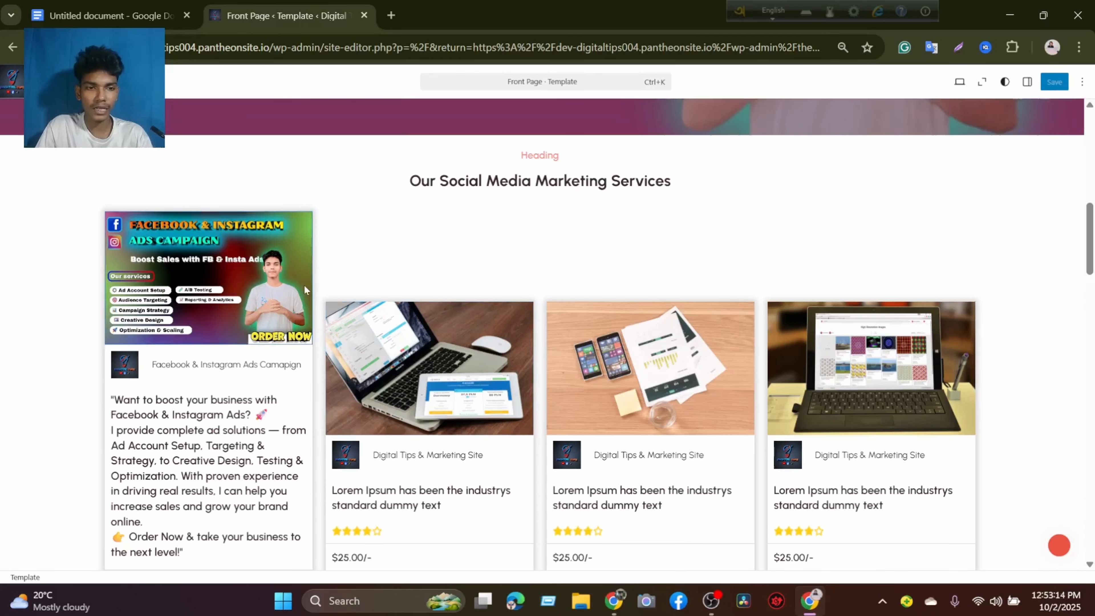
scroll(226, 302, down, 4)
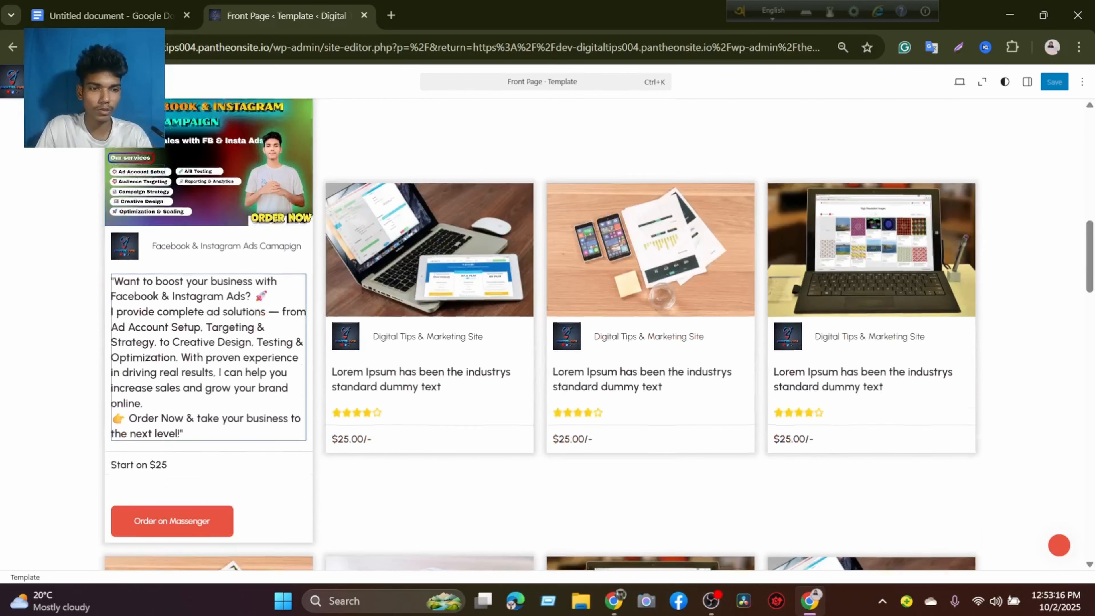
scroll(211, 233, up, 4)
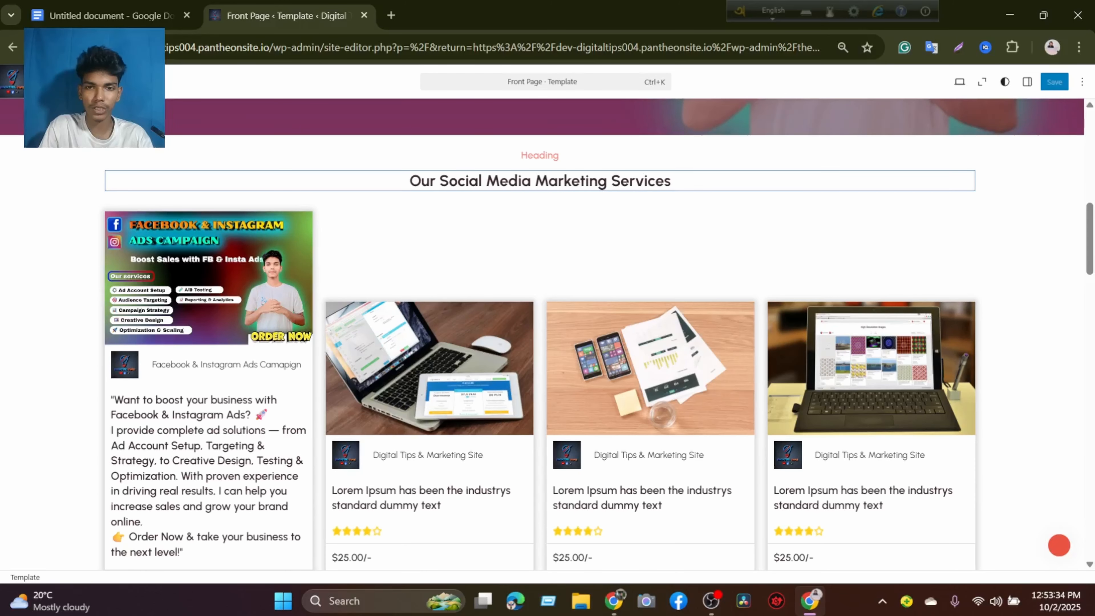
scroll(455, 238, down, 3)
scroll(401, 208, down, 6)
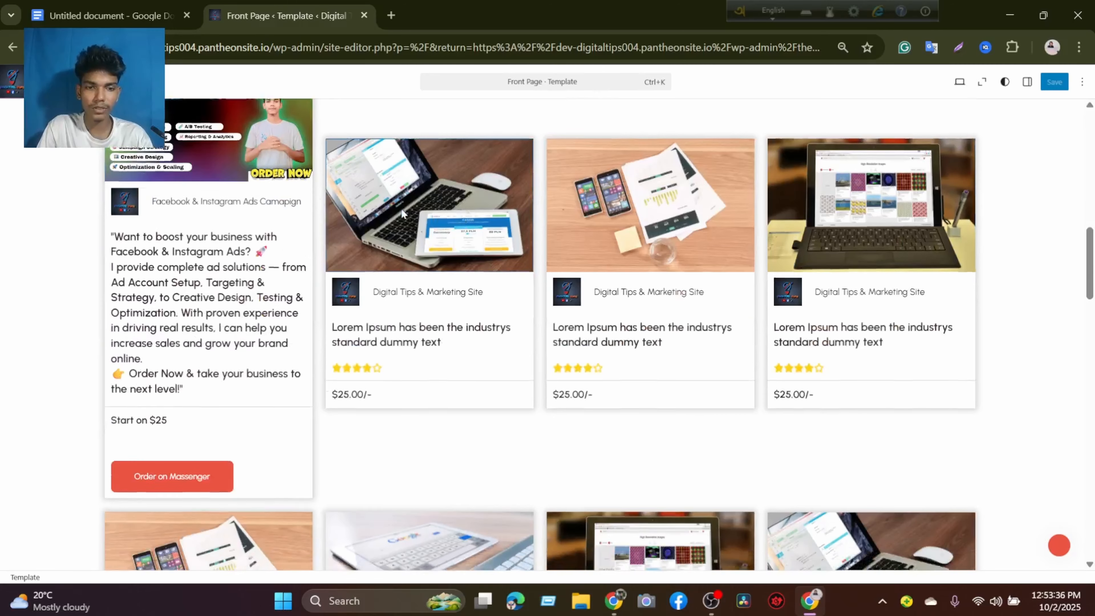
scroll(466, 250, down, 6)
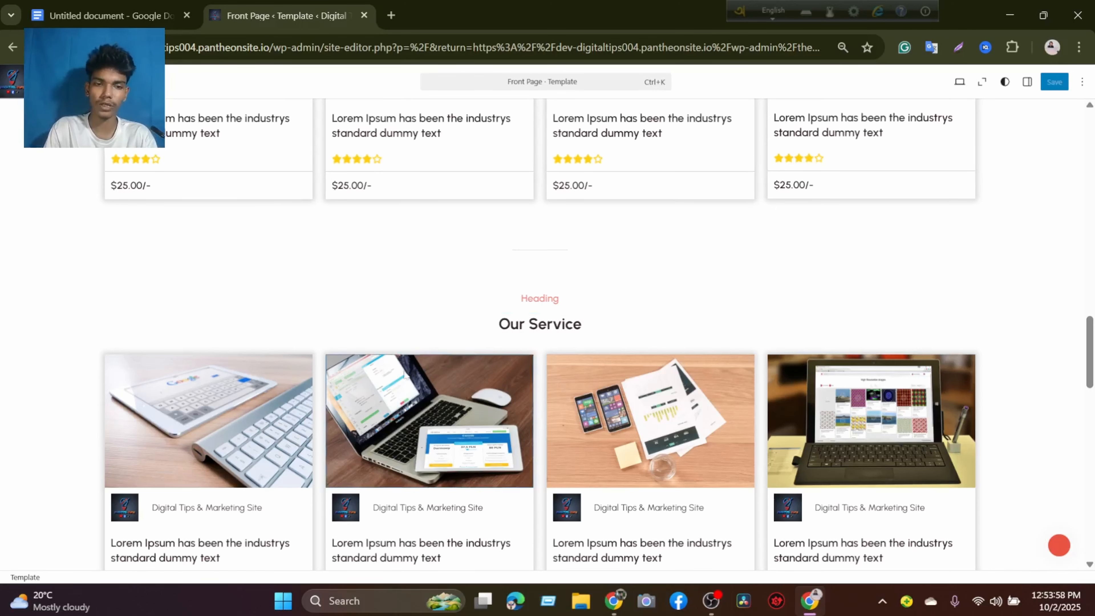
scroll(662, 455, down, 3)
scroll(662, 454, down, 3)
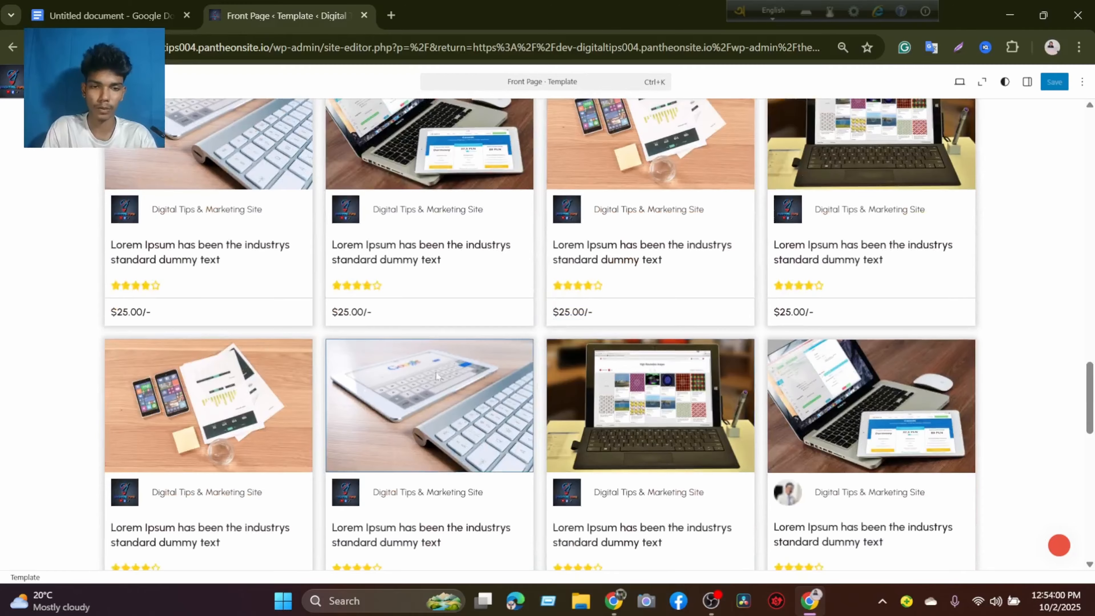
scroll(435, 372, down, 9)
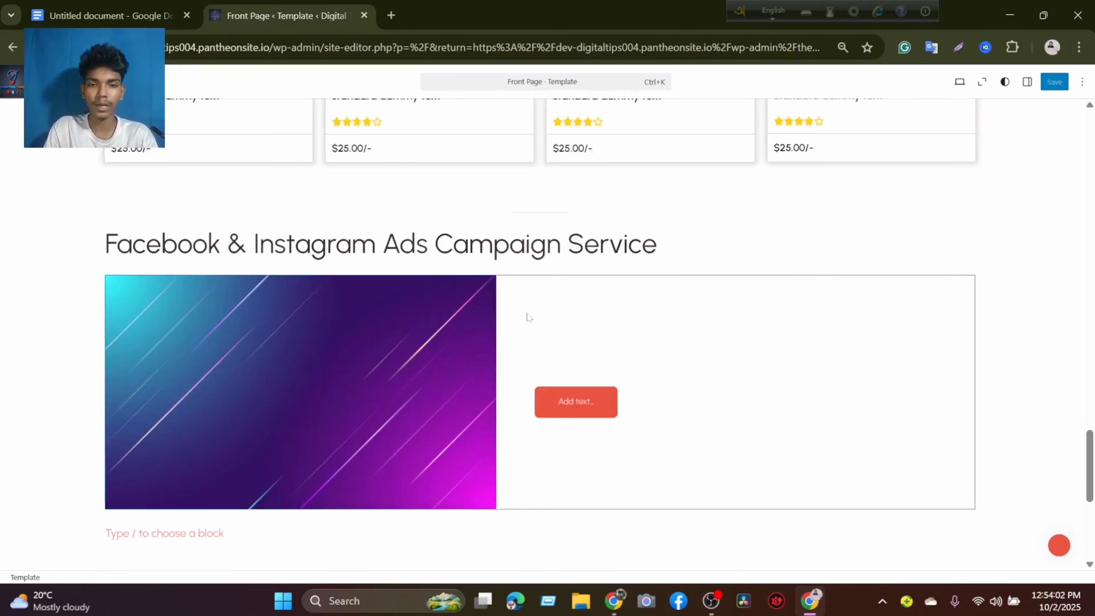
scroll(443, 224, down, 3)
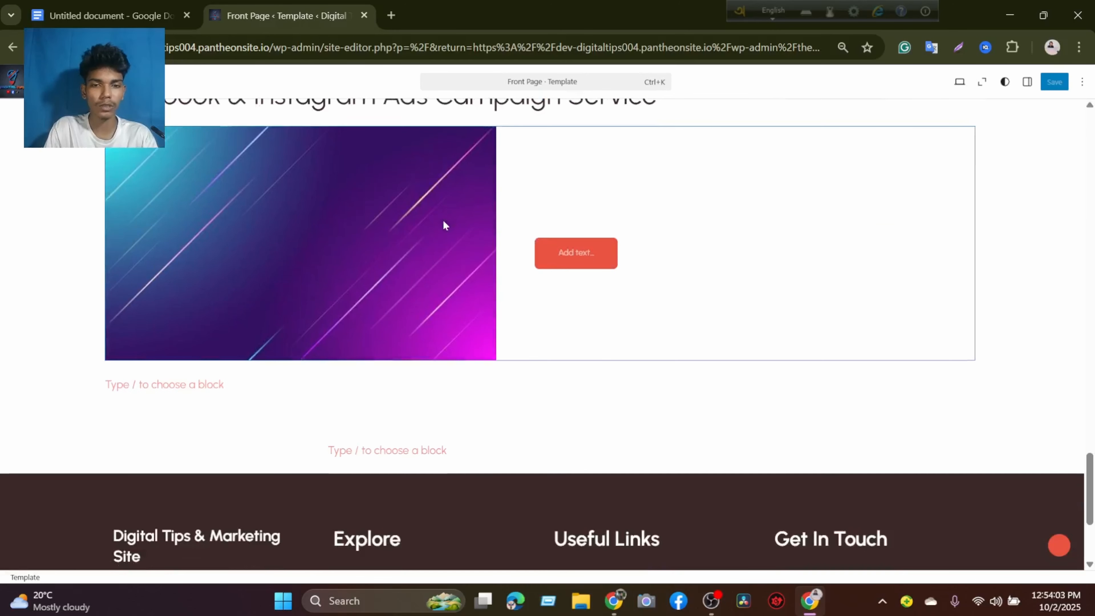
Select the Media & Text block under the Facebook & Instagram Ads Campaign Service heading and open the block inserter.
click(346, 246)
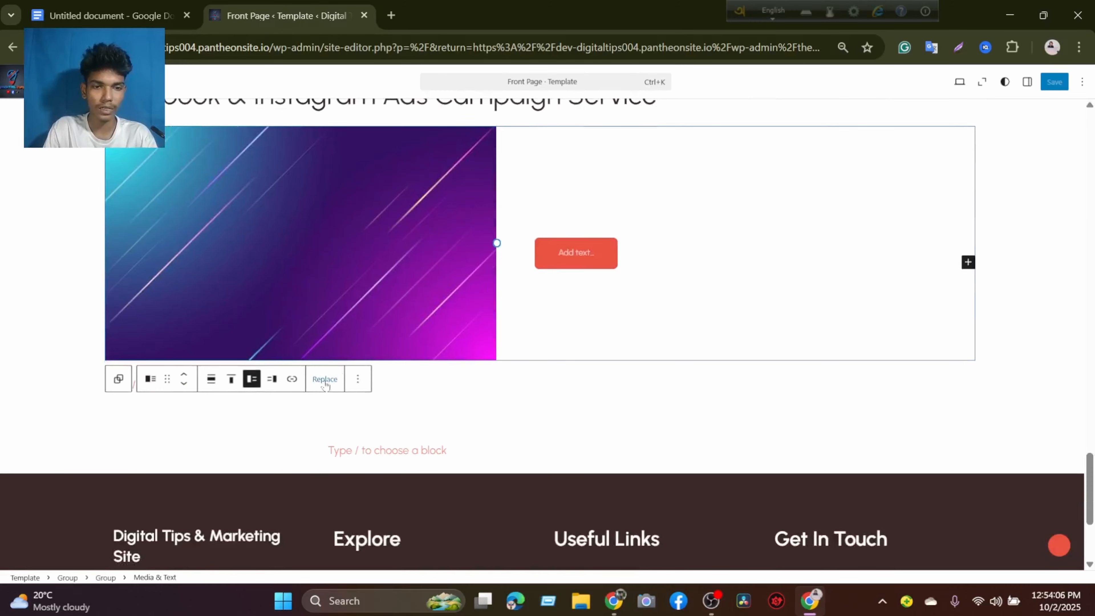
scroll(339, 329, up, 3)
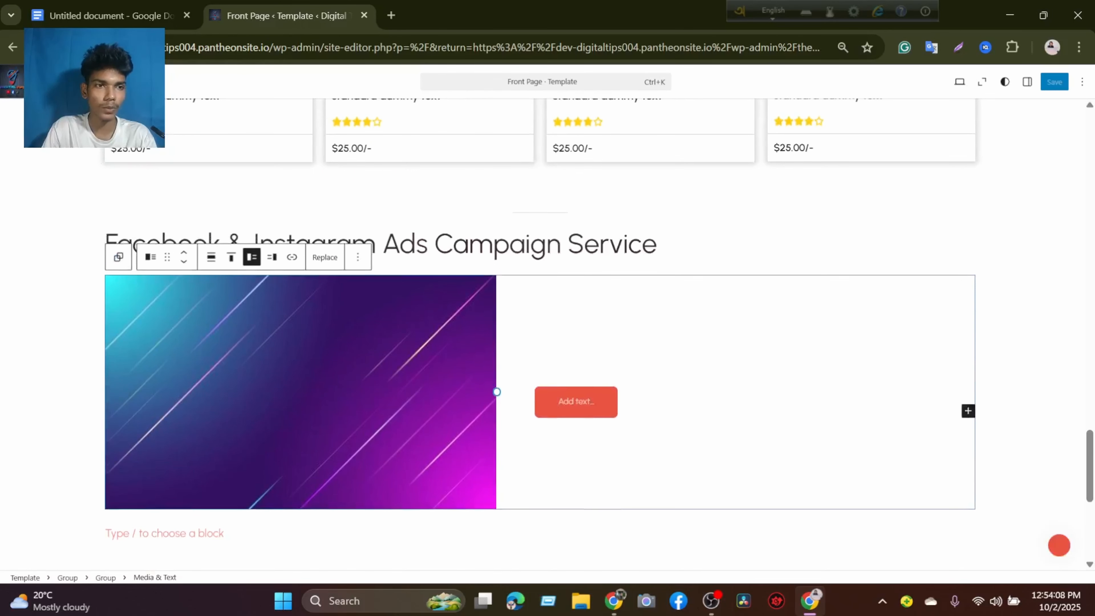
click(52, 82)
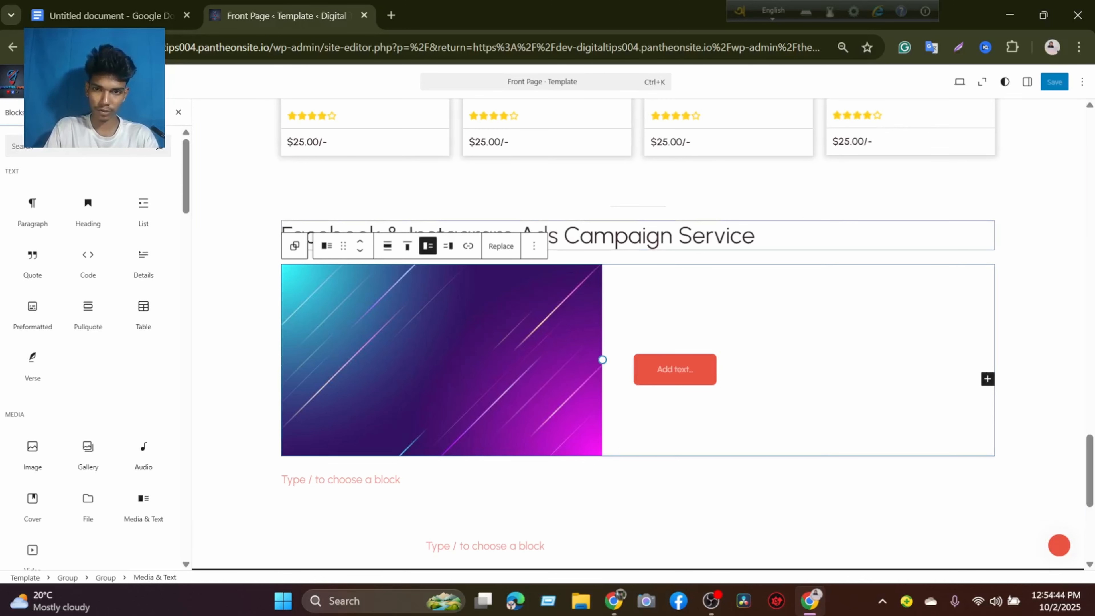
Select the group around the Facebook & Instagram Ads Campaign Service section and review the service cards above it.
click(758, 236)
click(698, 209)
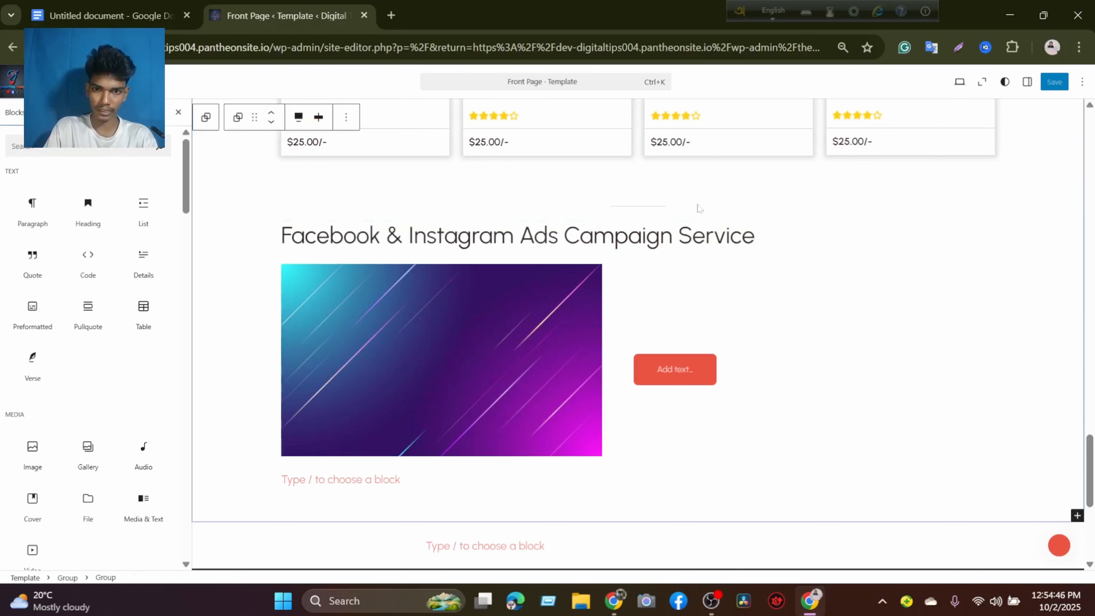
mouse_move(684, 212)
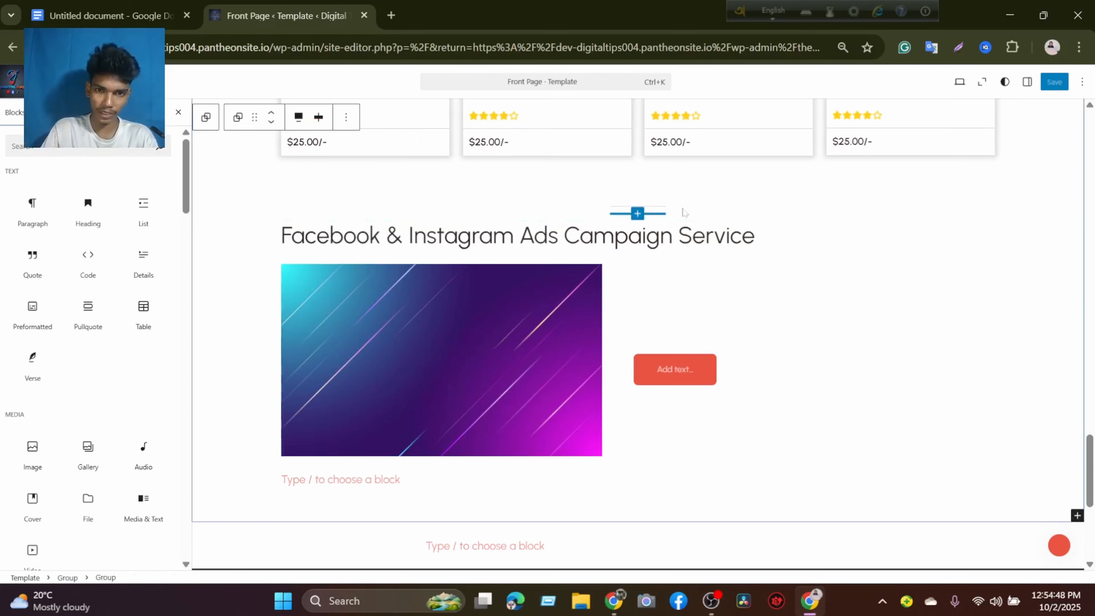
scroll(755, 384, up, 7)
scroll(677, 326, up, 15)
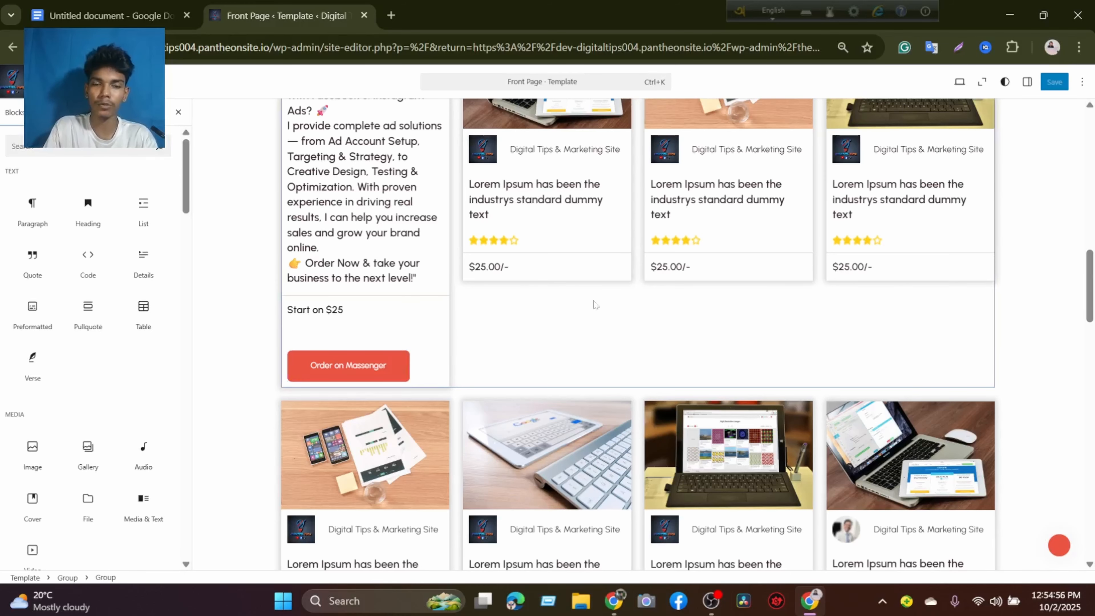
scroll(618, 295, down, 3)
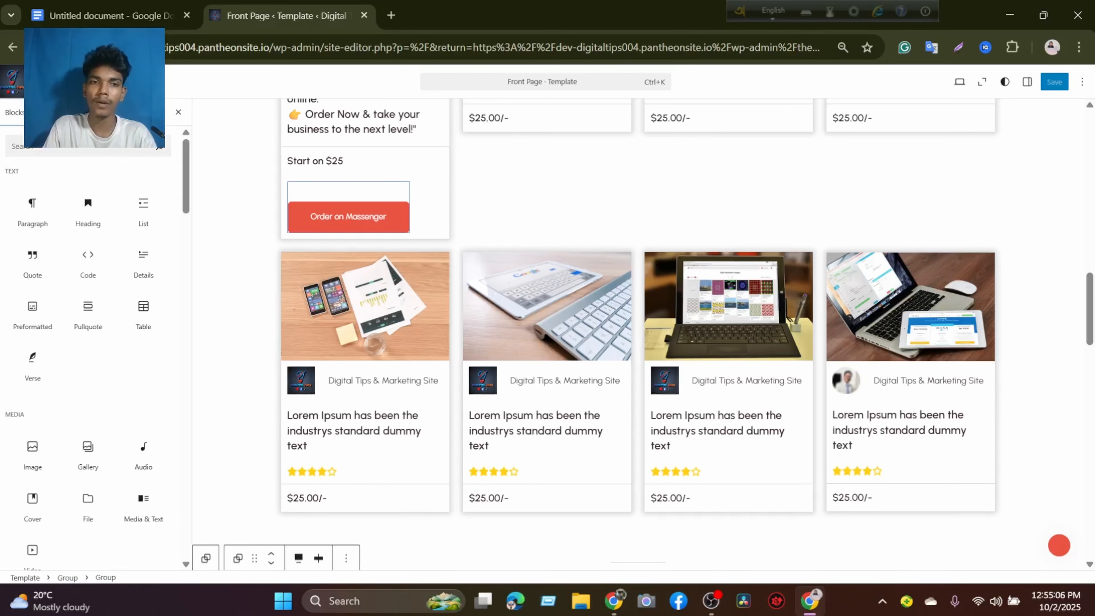
Examine the Front Page template from the service cards and ads campaign section to the header and footer.
scroll(579, 268, down, 15)
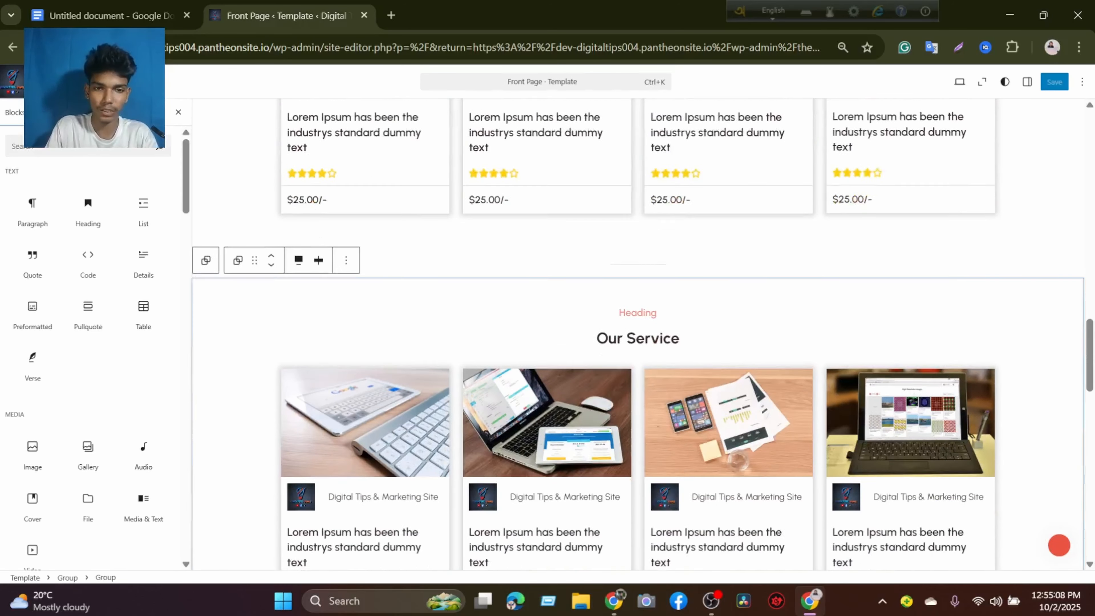
scroll(573, 276, down, 10)
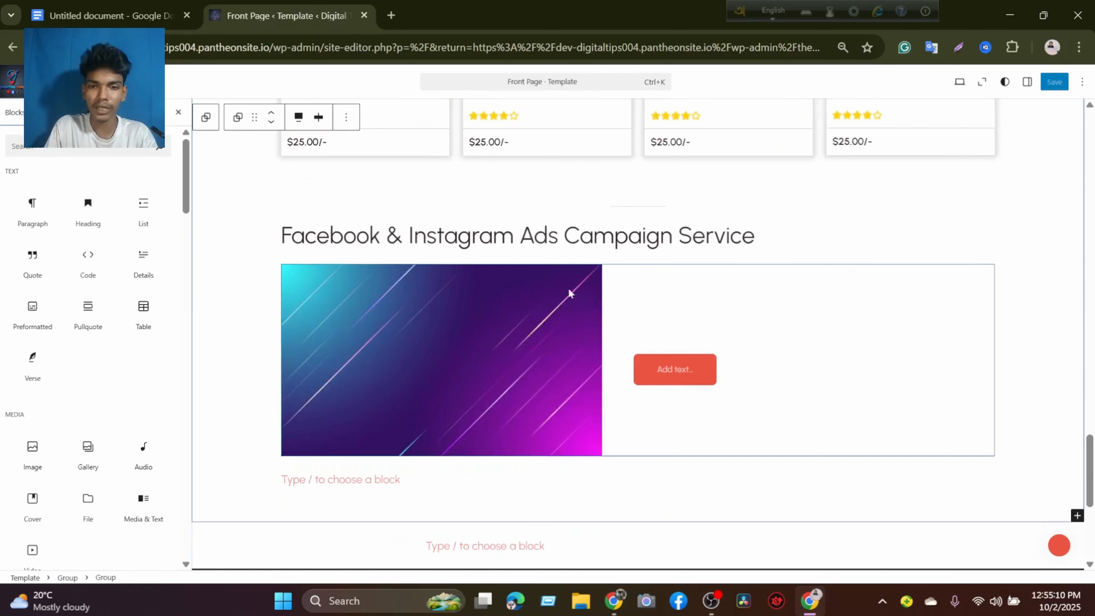
mouse_move(501, 267)
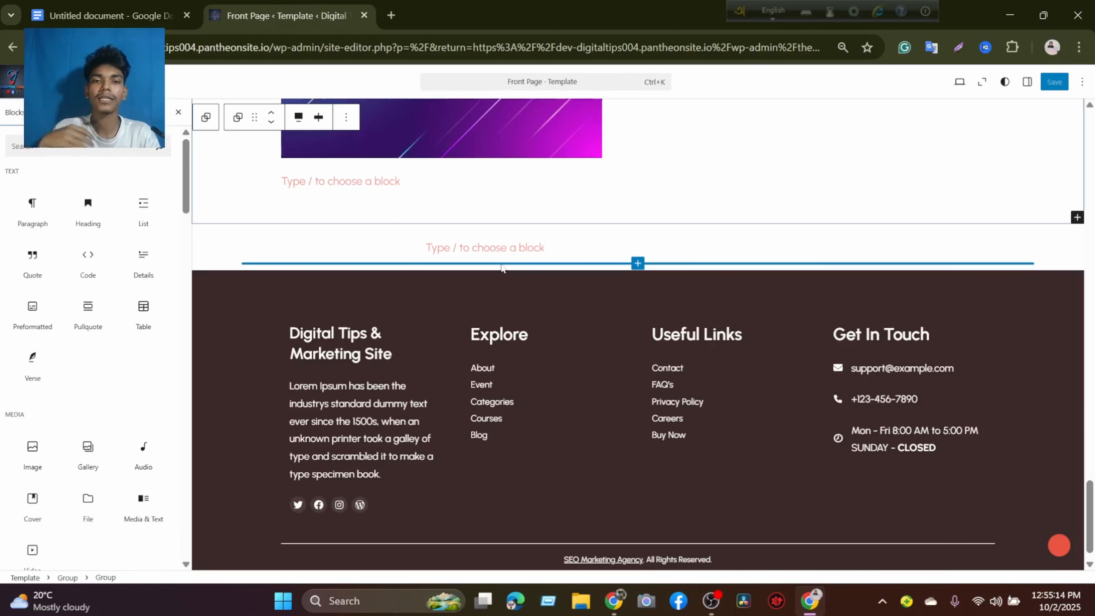
scroll(500, 233, up, 3)
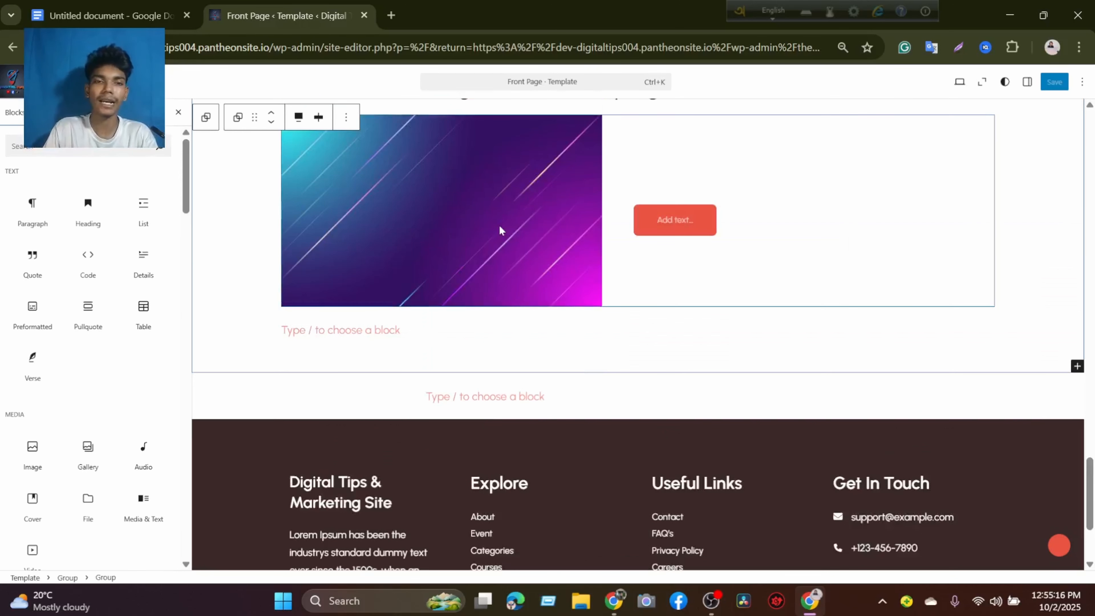
scroll(500, 229, down, 3)
scroll(500, 229, up, 10)
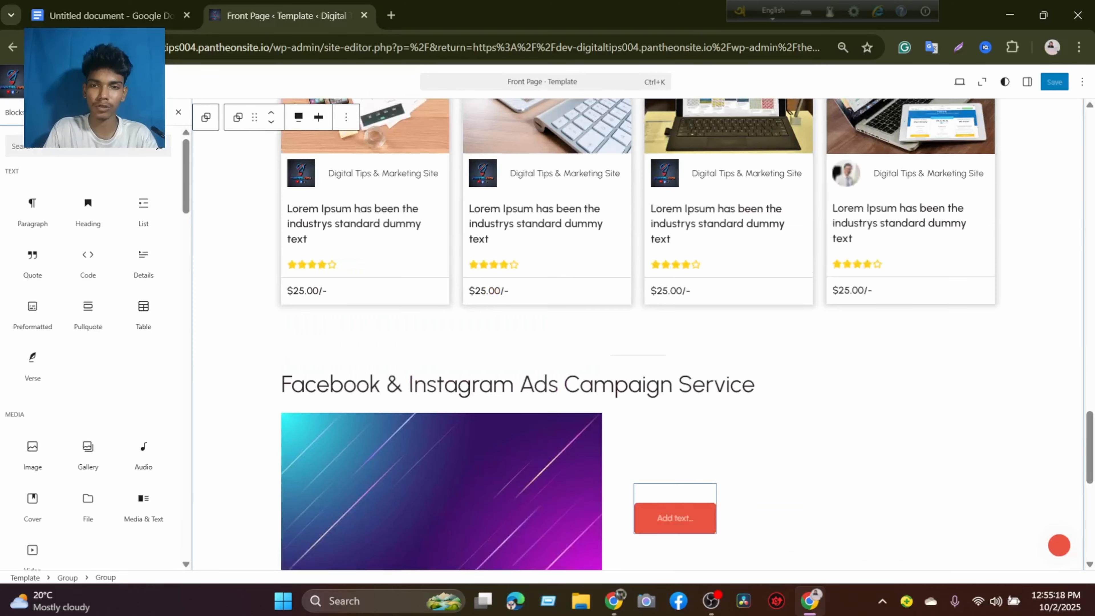
scroll(254, 196, down, 3)
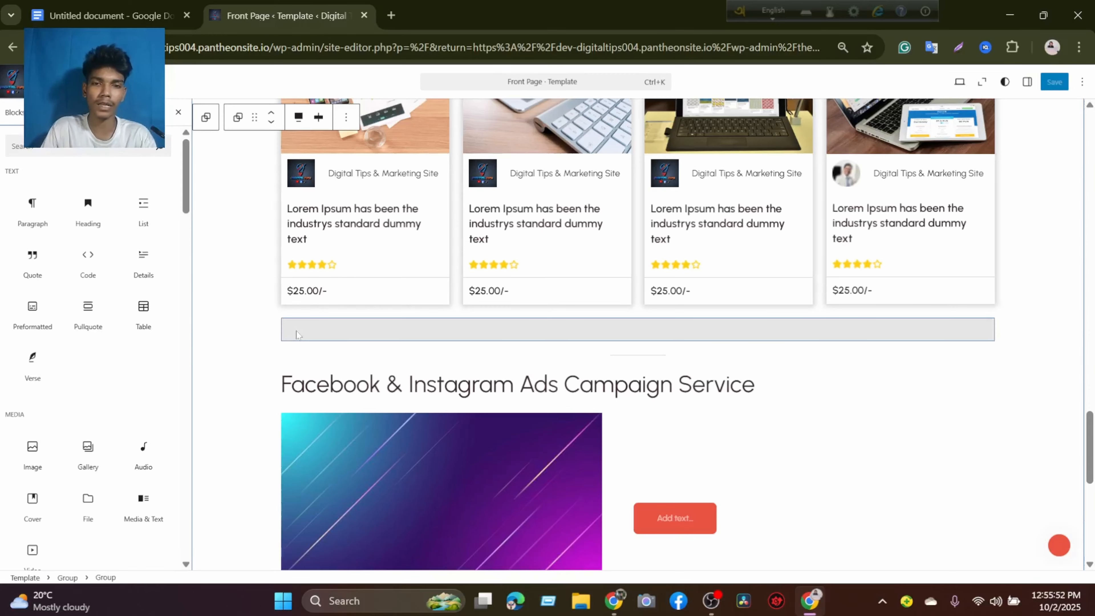
scroll(418, 334, up, 9)
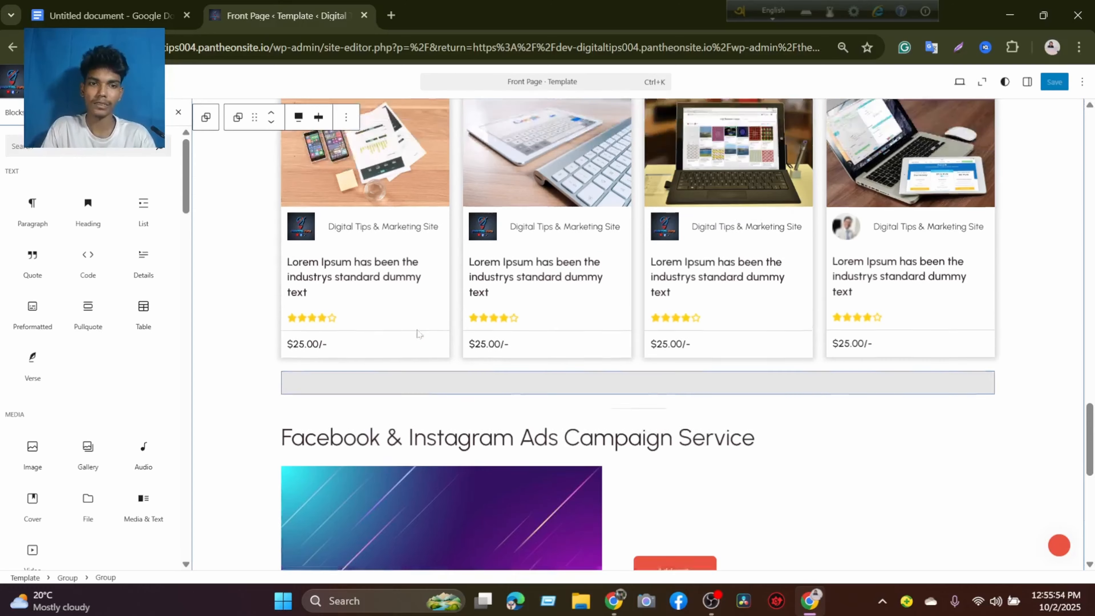
scroll(418, 333, up, 15)
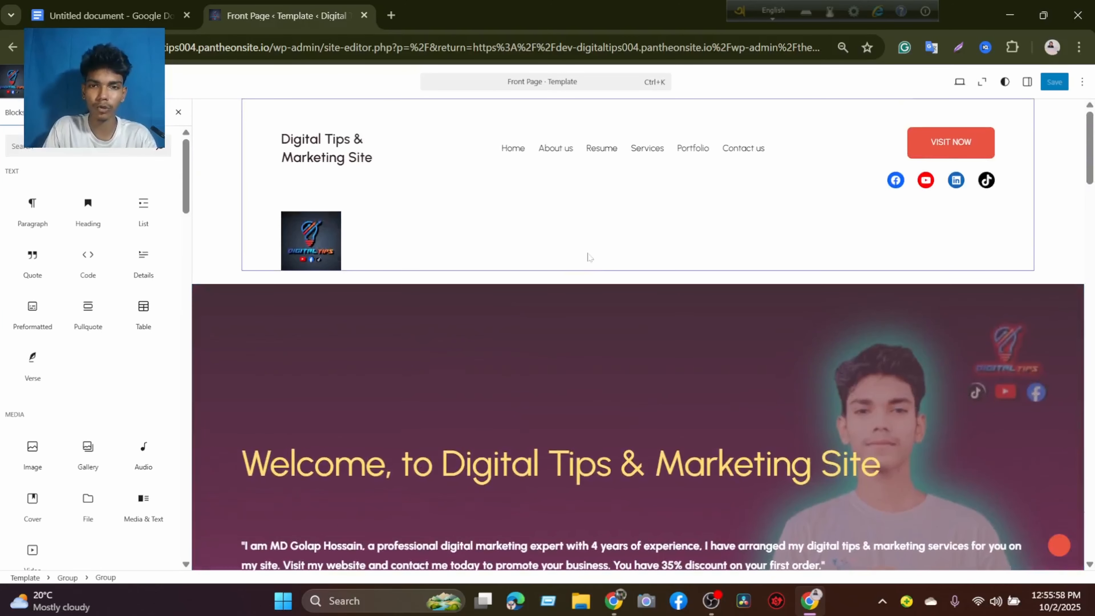
scroll(594, 258, down, 20)
scroll(585, 252, down, 3)
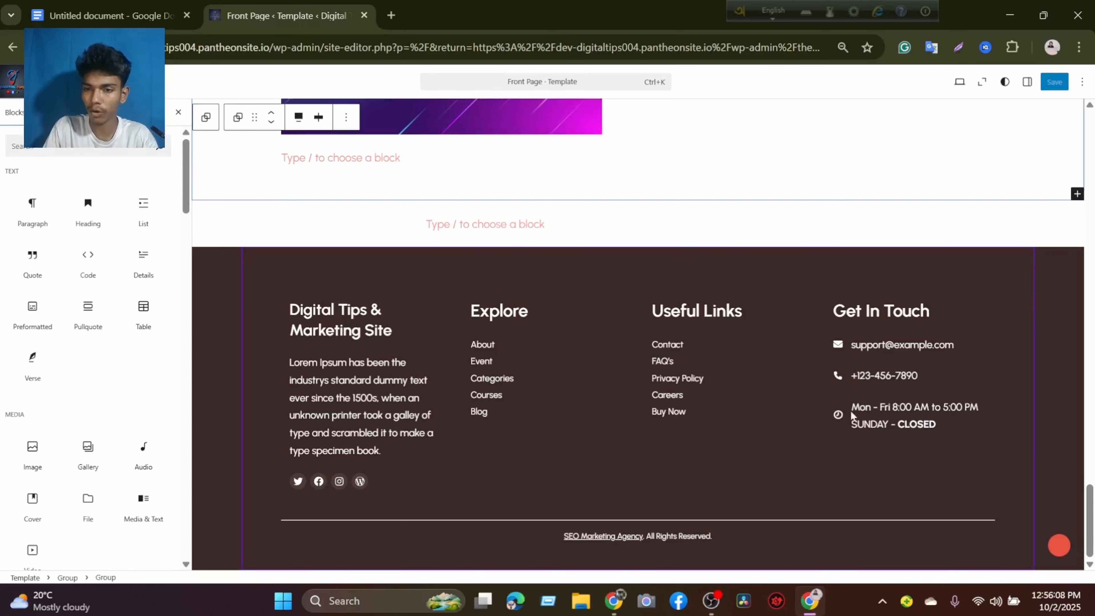
Inspect the footer's contact details, description paragraph and social icons, and open the Instagram icon's link for editing.
click(873, 414)
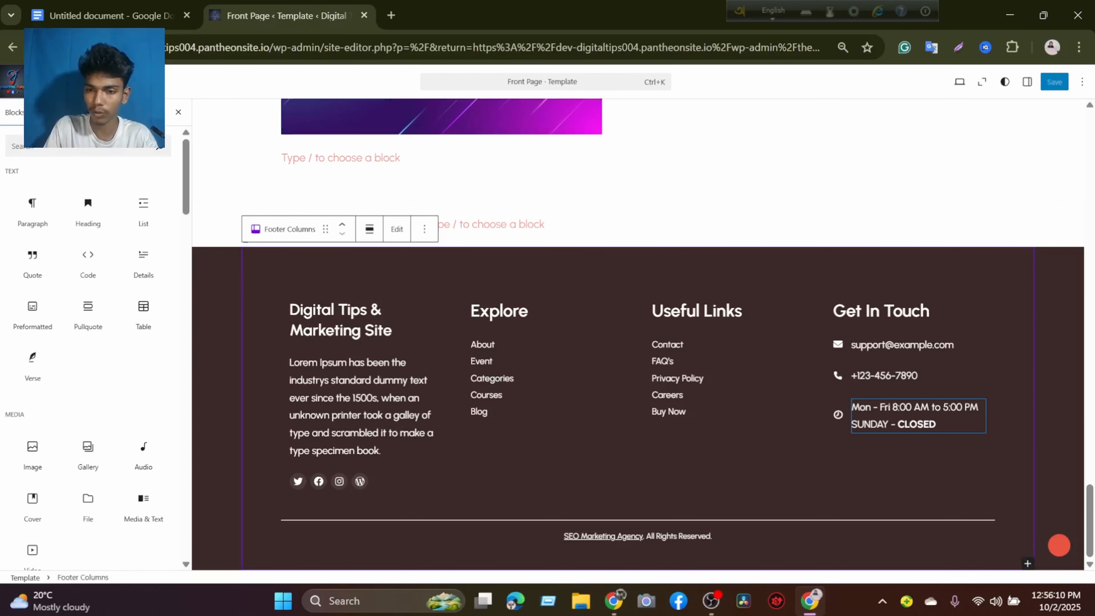
click(869, 376)
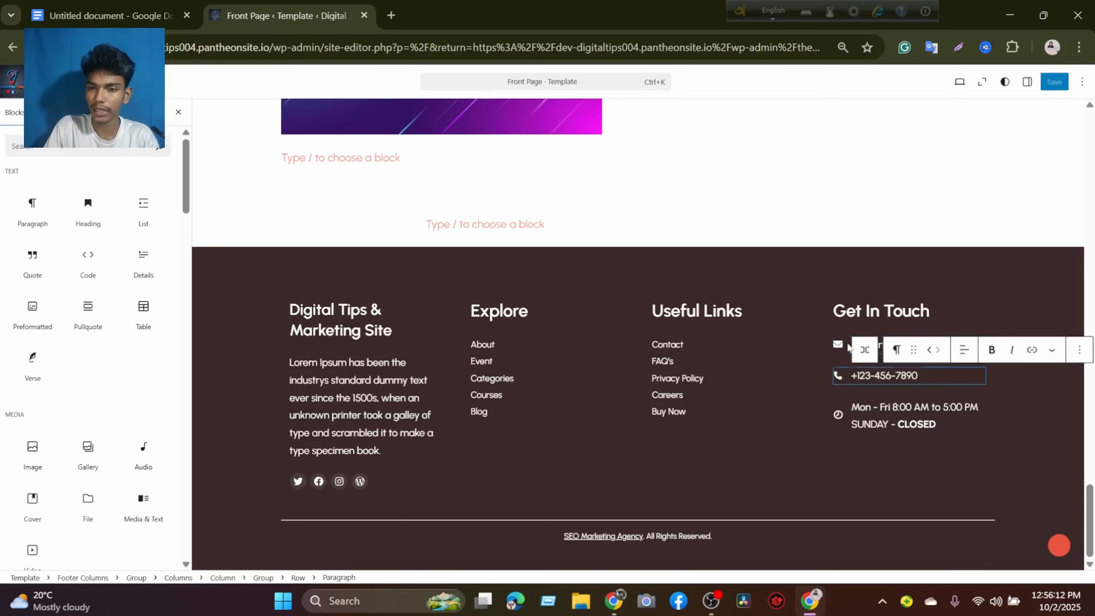
click(840, 345)
click(865, 345)
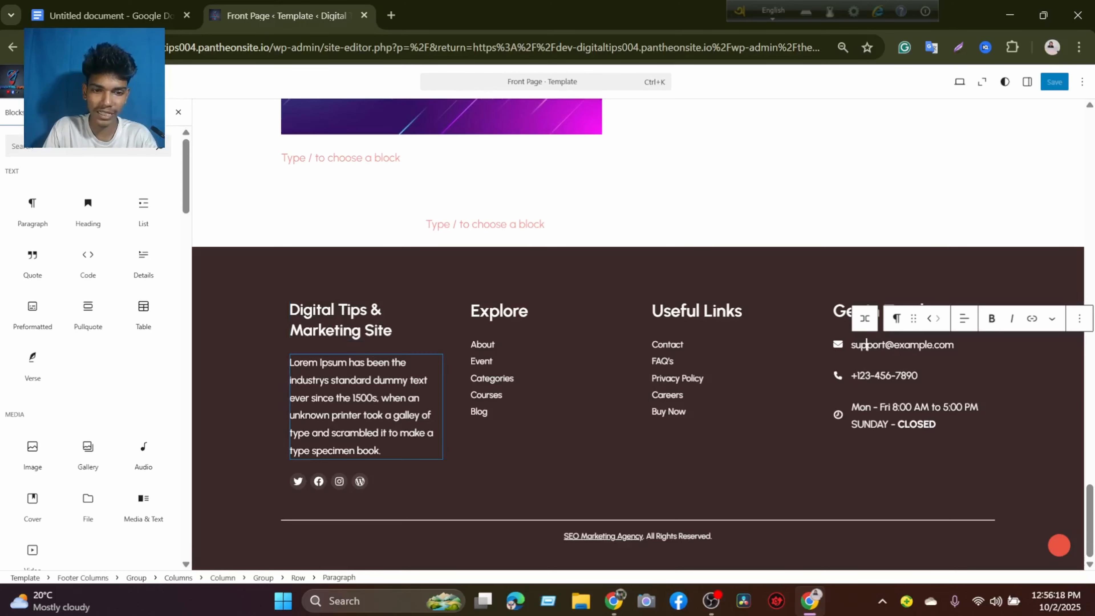
click(389, 398)
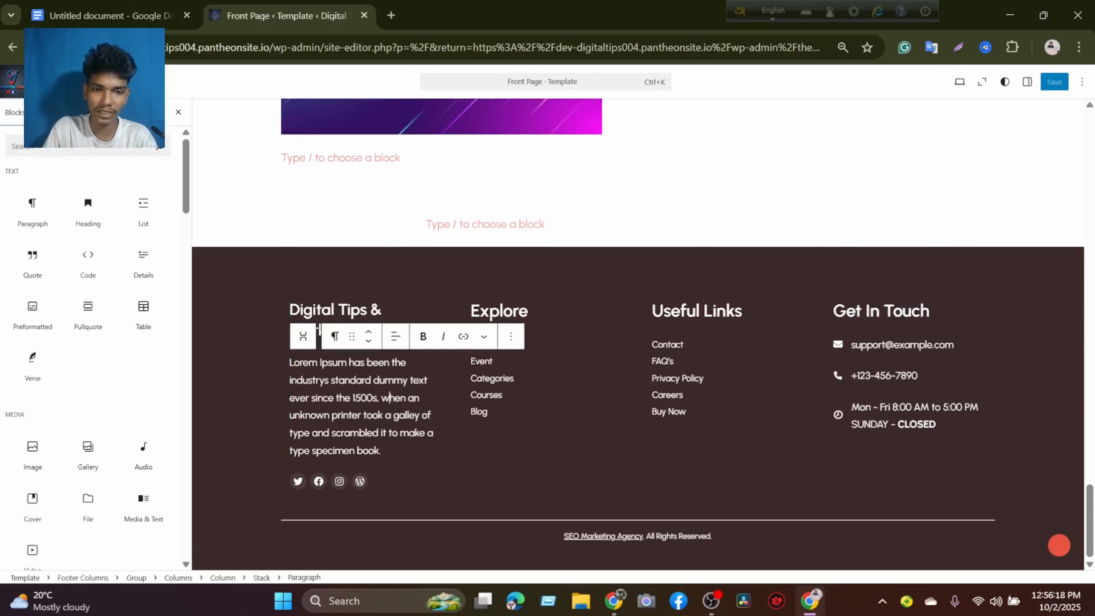
click(359, 482)
click(254, 429)
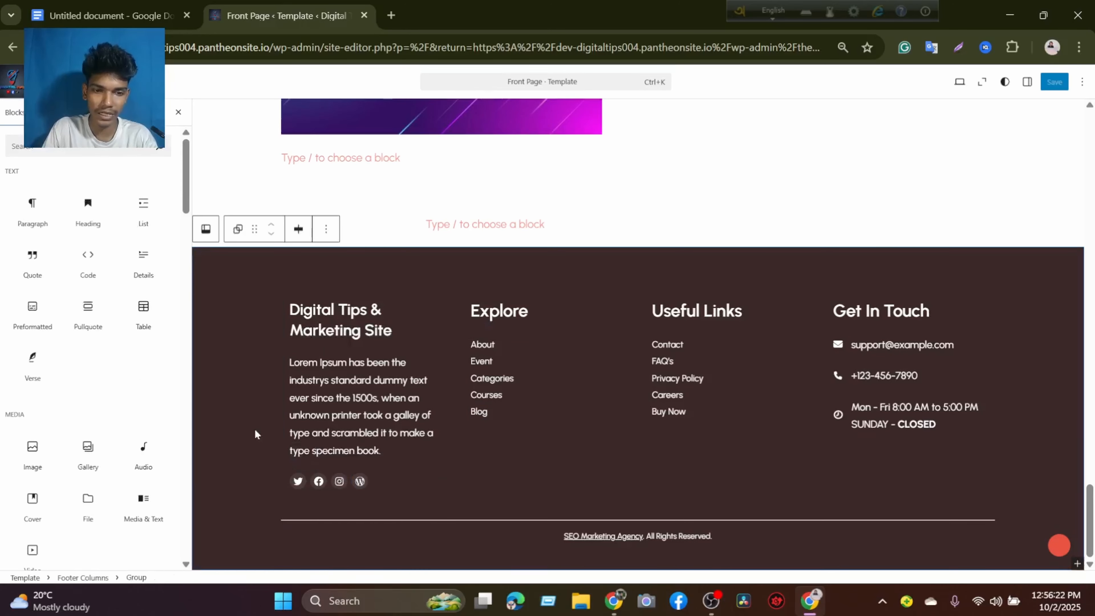
click(339, 483)
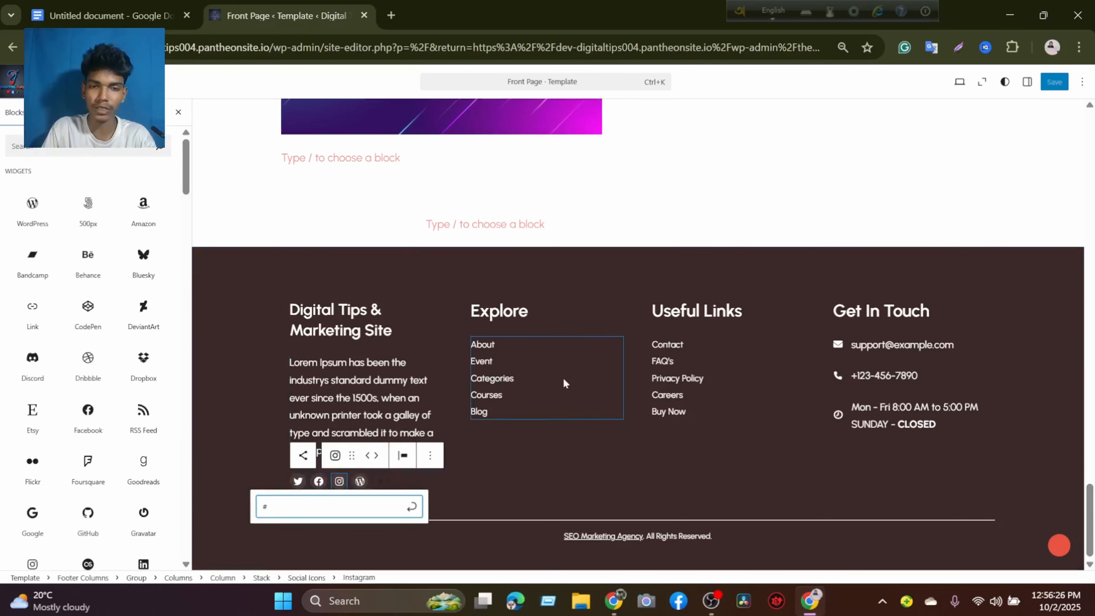
Review the header and welcome banner, and select the empty column below the welcome heading.
scroll(562, 379, up, 20)
scroll(571, 365, up, 5)
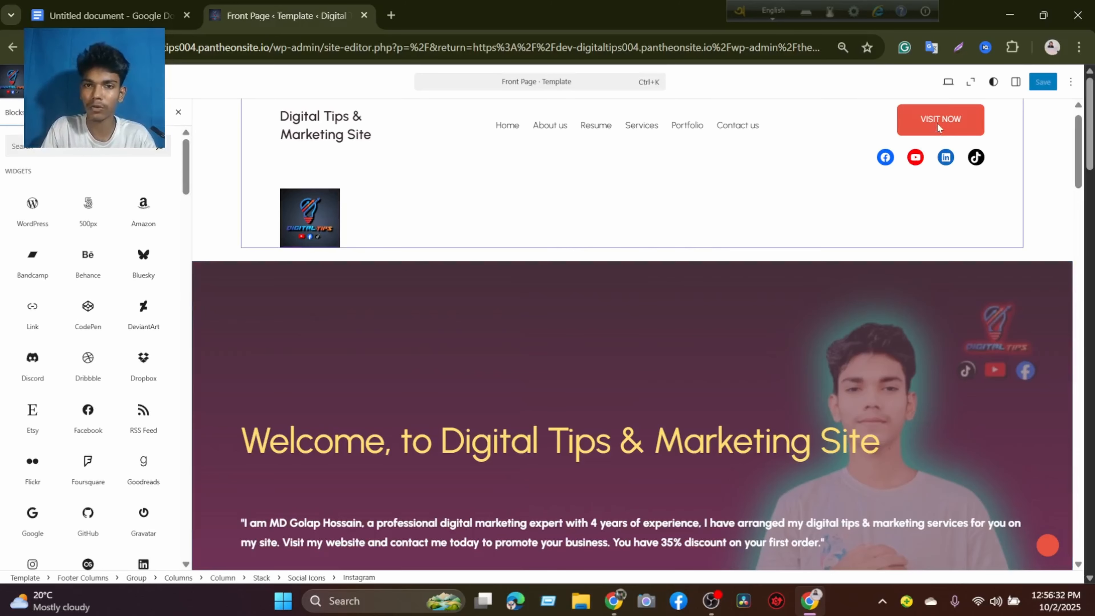
scroll(664, 211, down, 3)
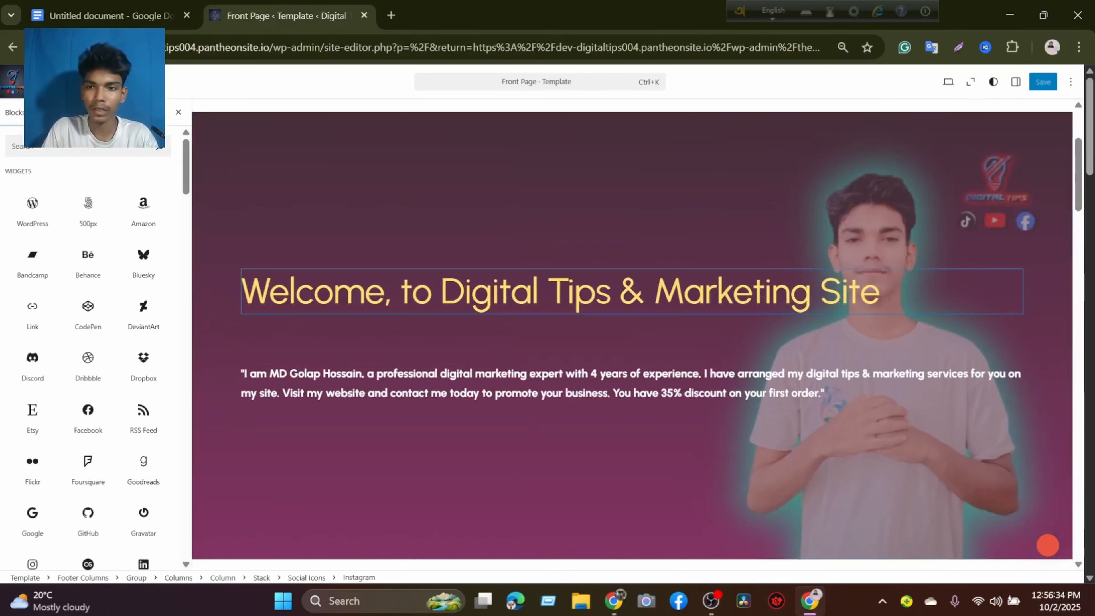
scroll(577, 196, down, 3)
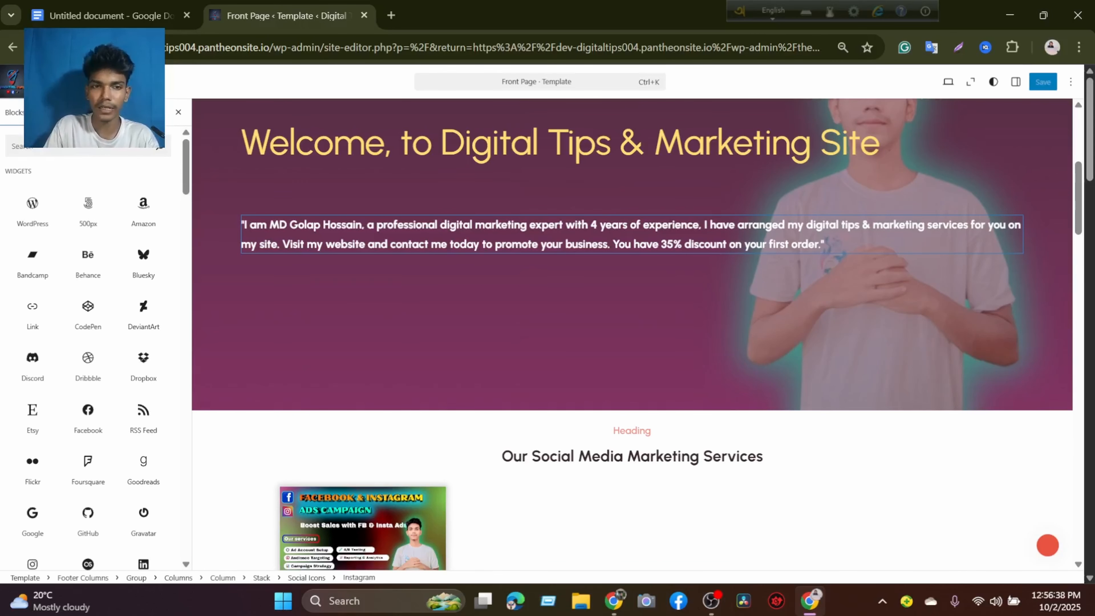
click(393, 189)
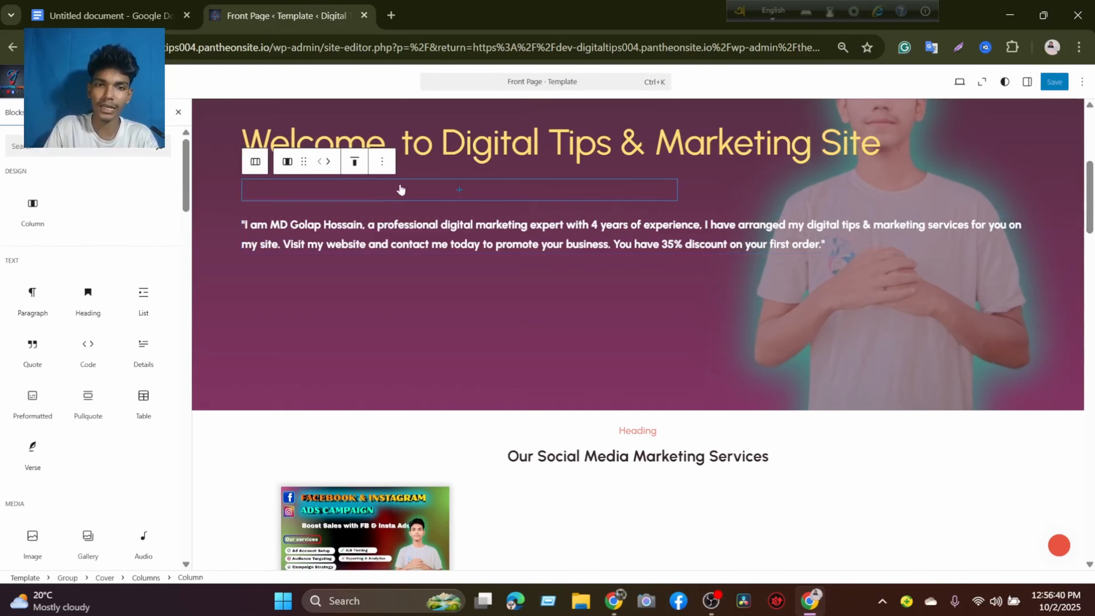
Browse the Text, Media and Design blocks available in the block inserter.
scroll(528, 305, down, 3)
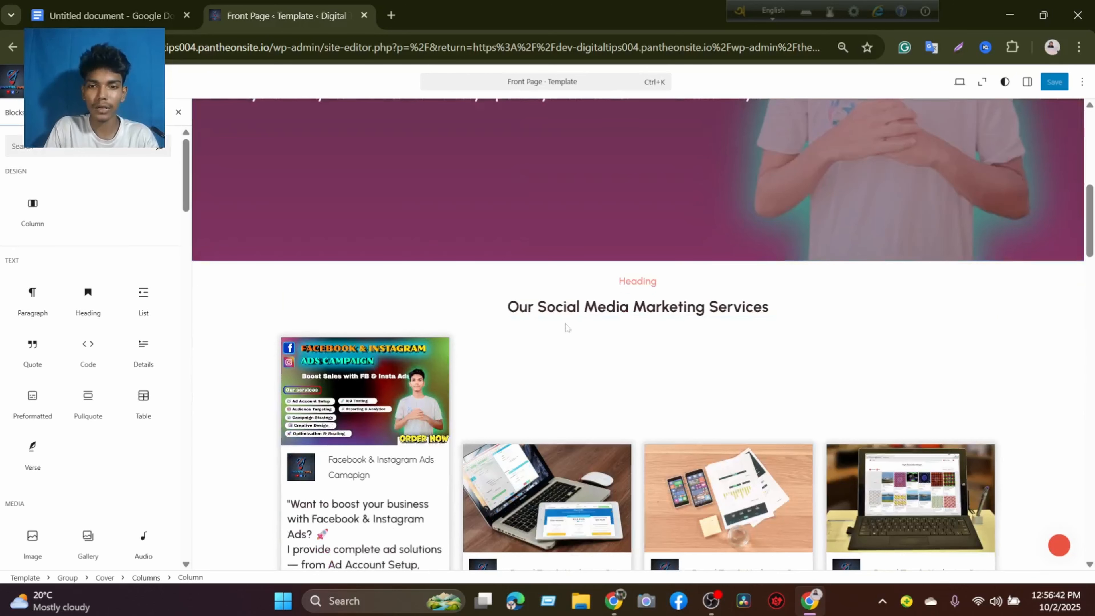
mouse_move(86, 341)
scroll(86, 340, down, 10)
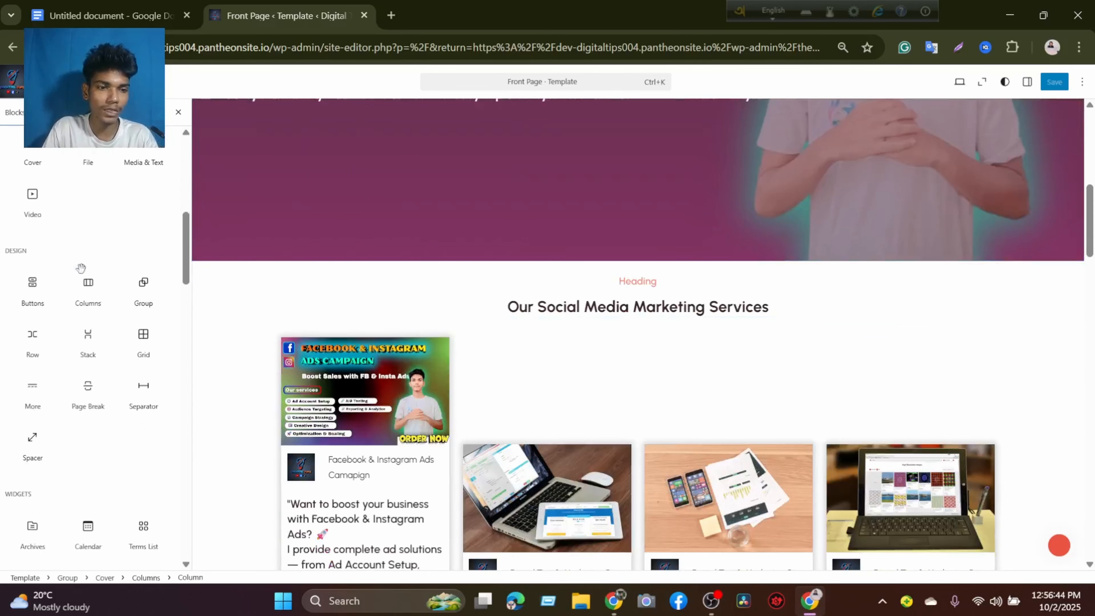
scroll(88, 293, up, 10)
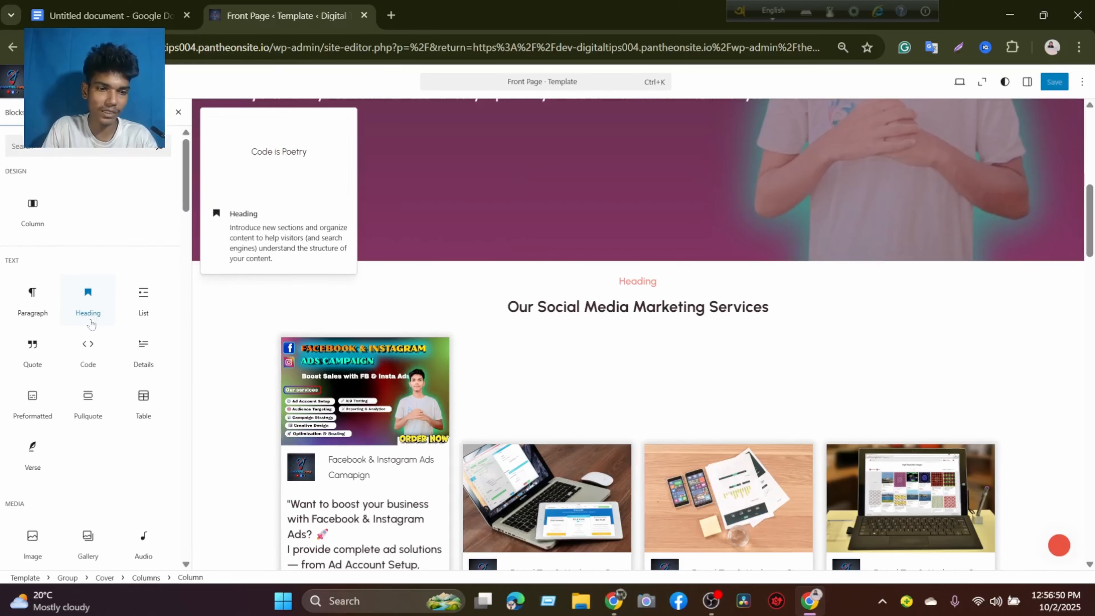
scroll(145, 391, down, 3)
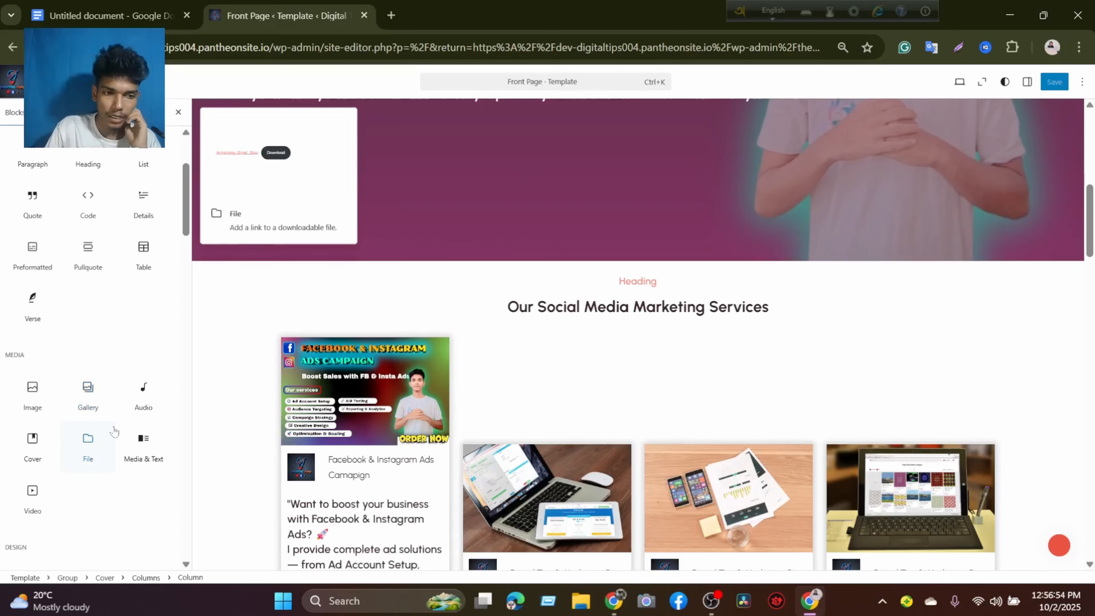
Review the social media marketing and Our Service cards, and select the Main Header template part.
scroll(638, 337, down, 10)
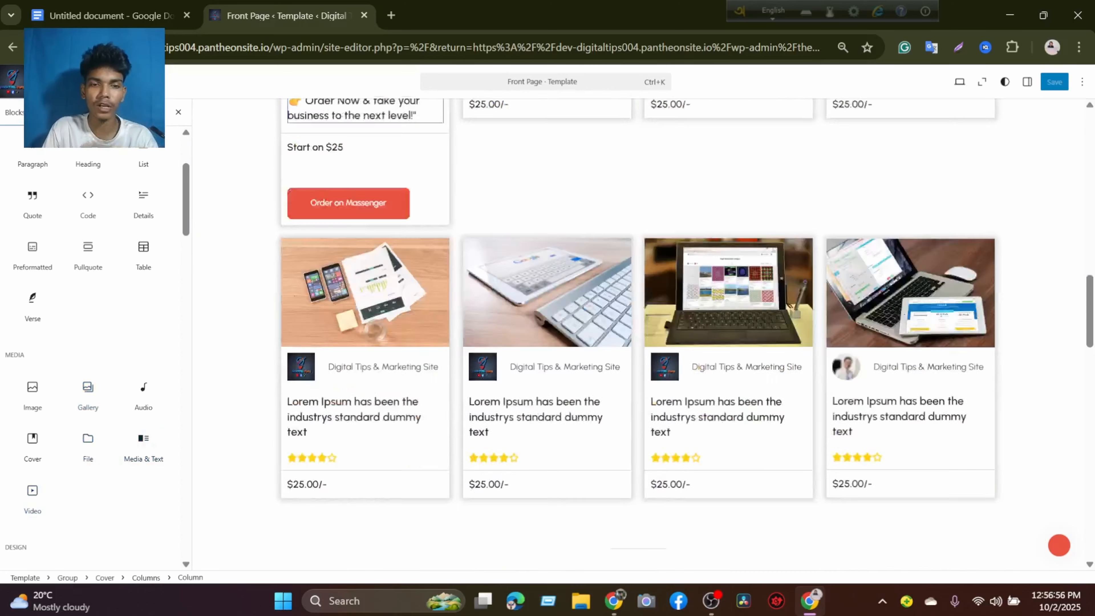
scroll(638, 336, down, 5)
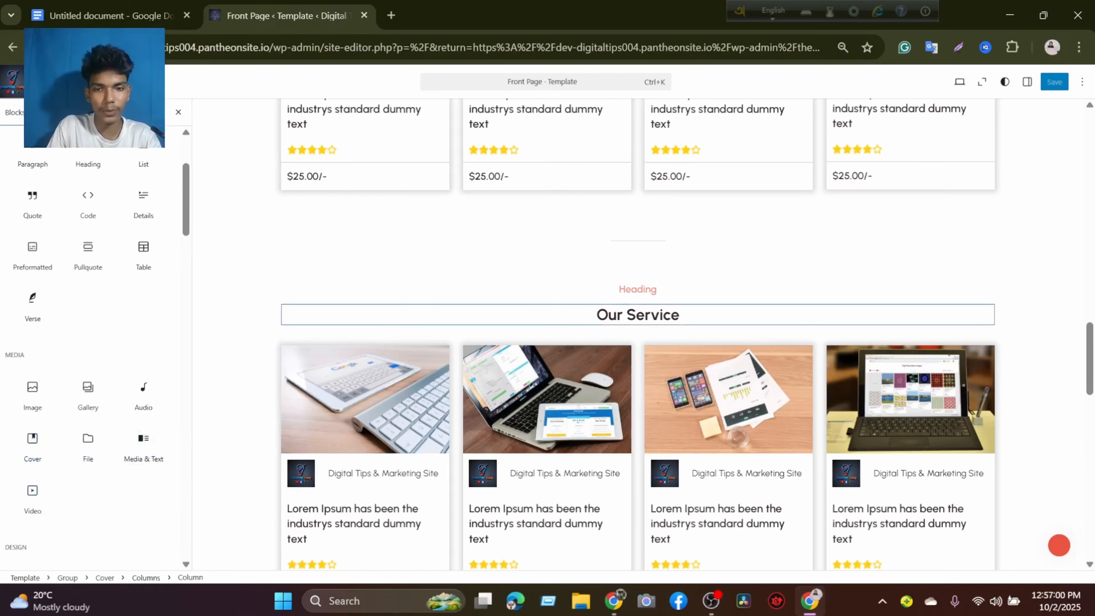
scroll(396, 303, up, 12)
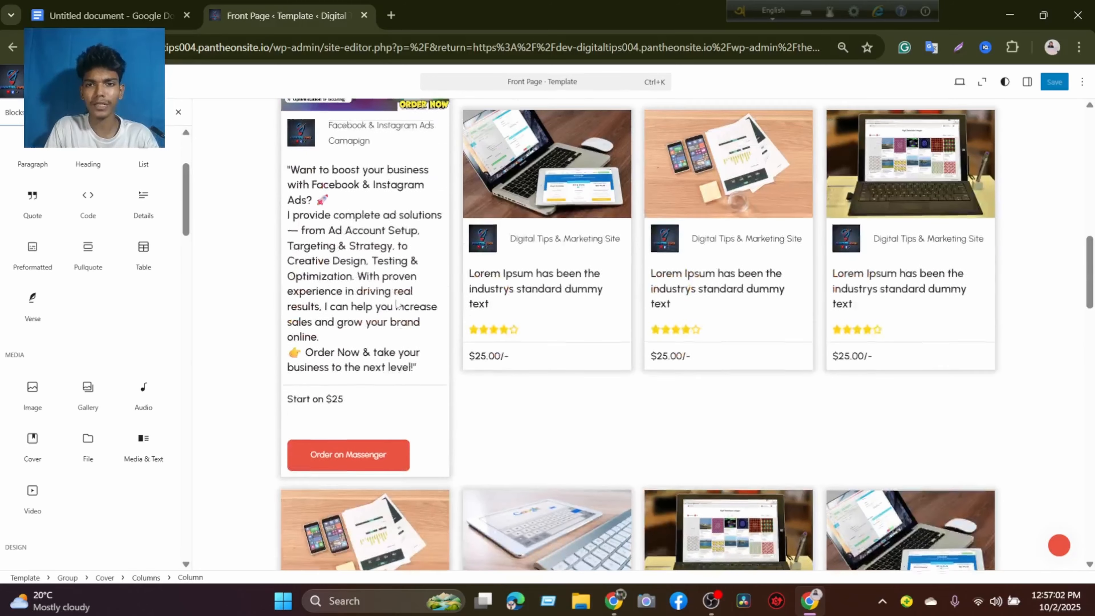
scroll(399, 305, up, 10)
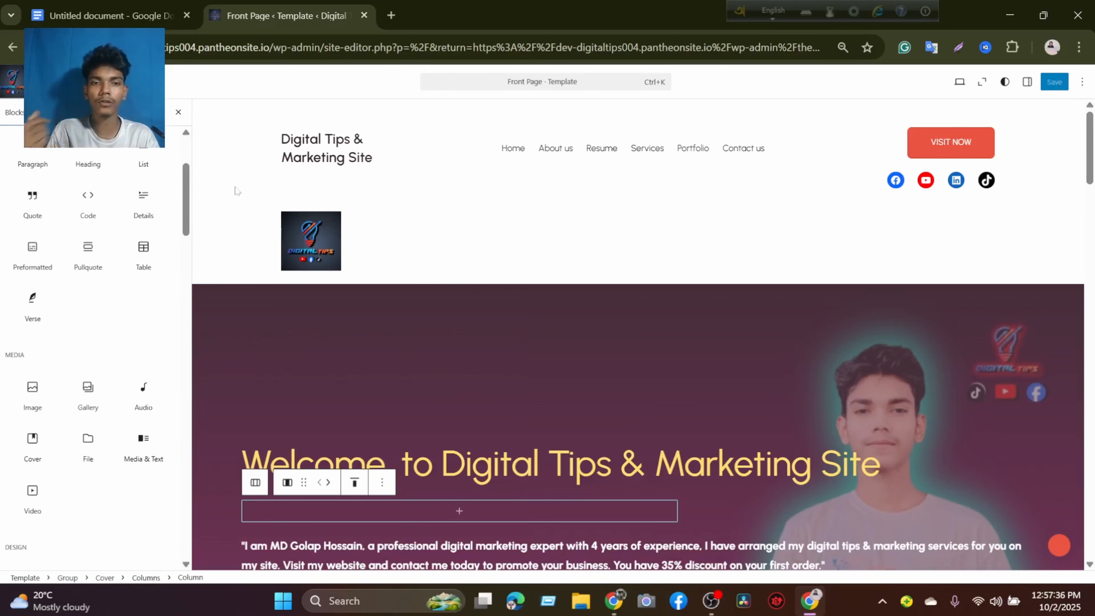
click(420, 223)
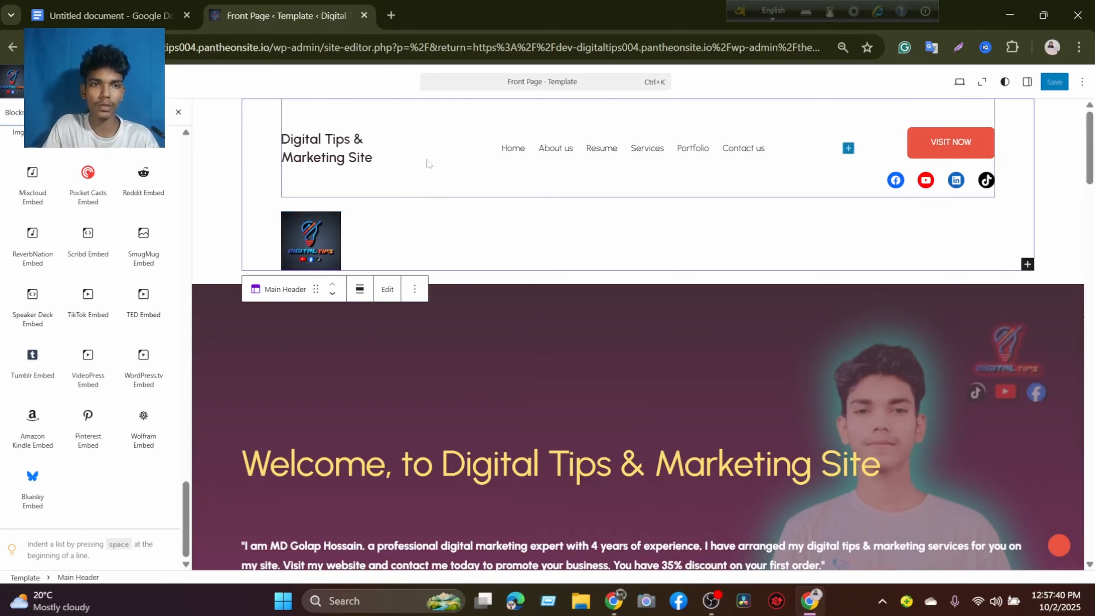
Close the site editor, switch to the other Chrome window, close its extra blank page and open Canva.
click(364, 16)
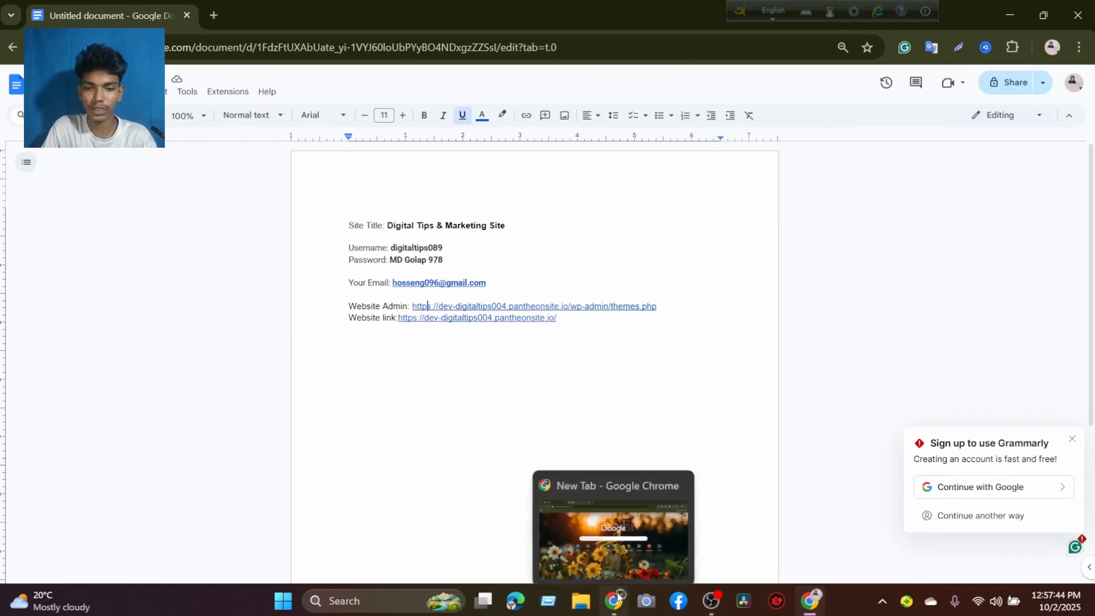
click(613, 600)
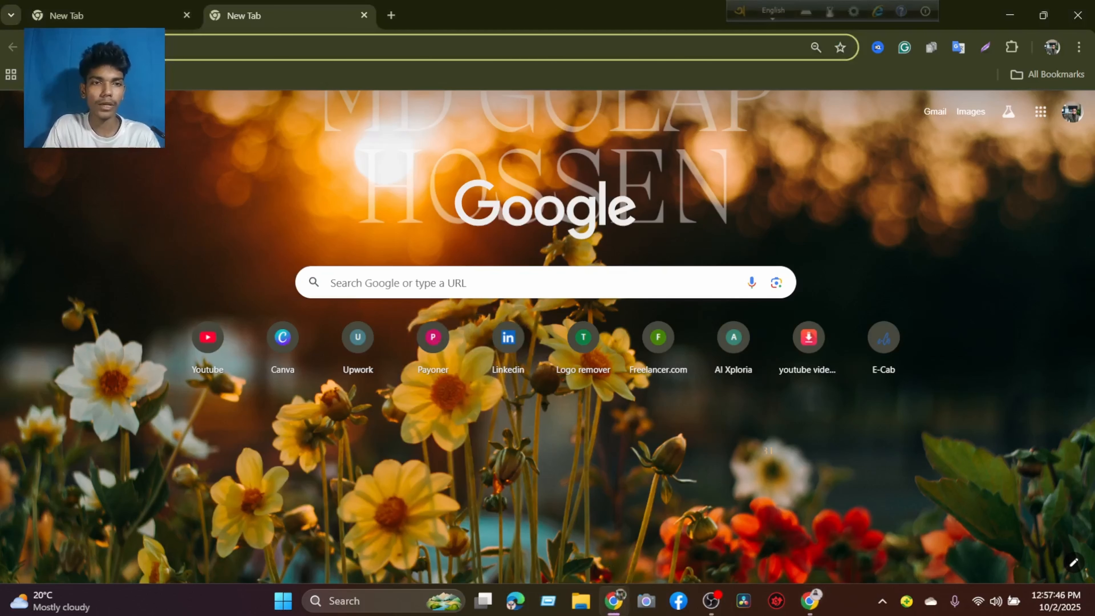
click(91, 13)
click(362, 15)
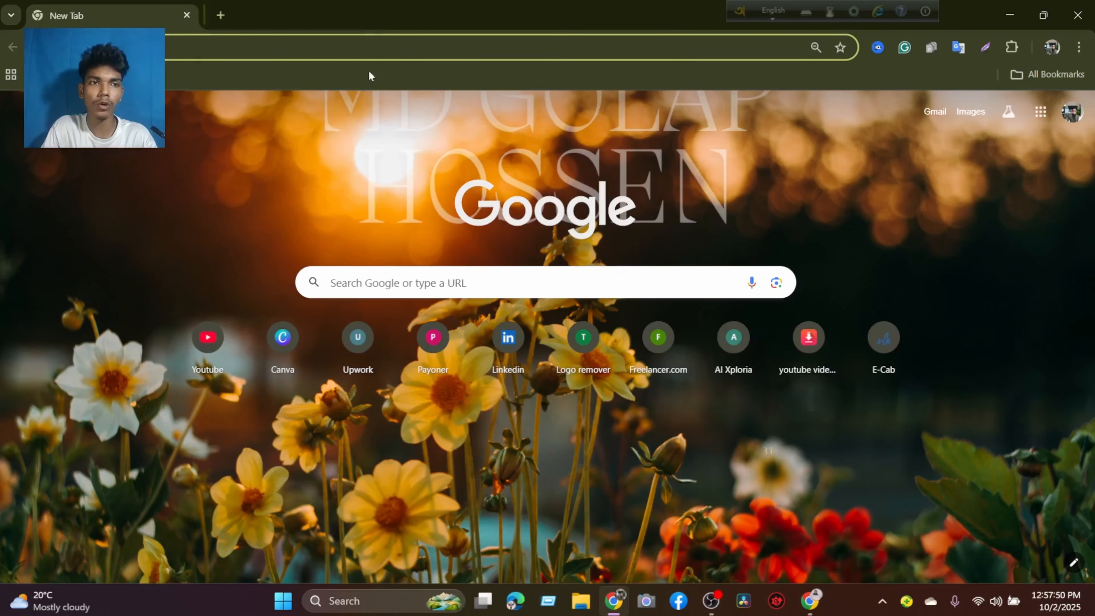
click(284, 338)
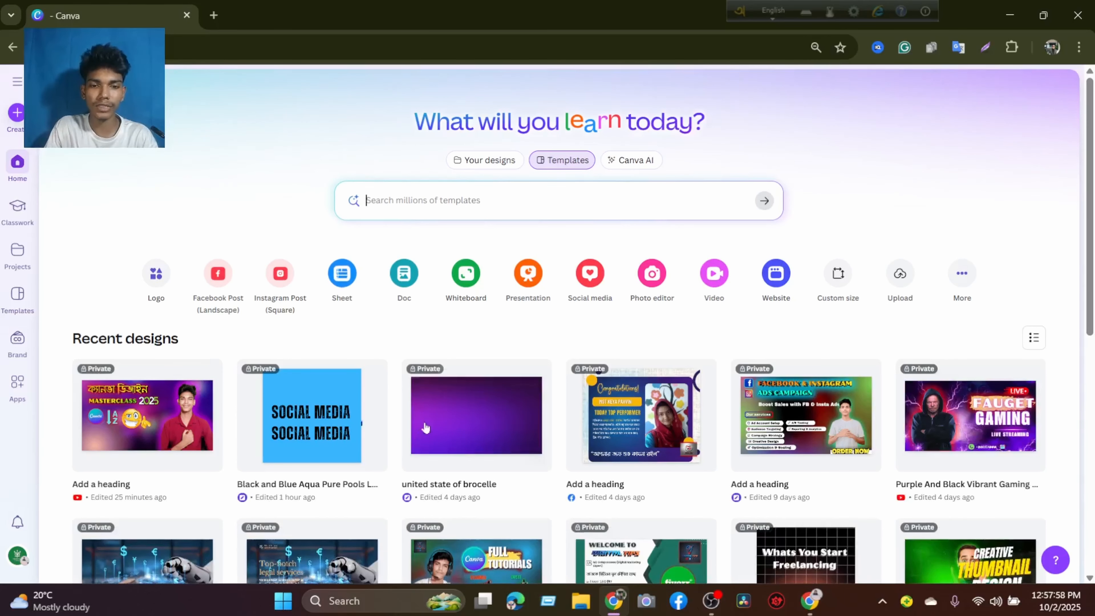
Open the recent Canva design "united state of brocelle" and look through its pages.
click(450, 411)
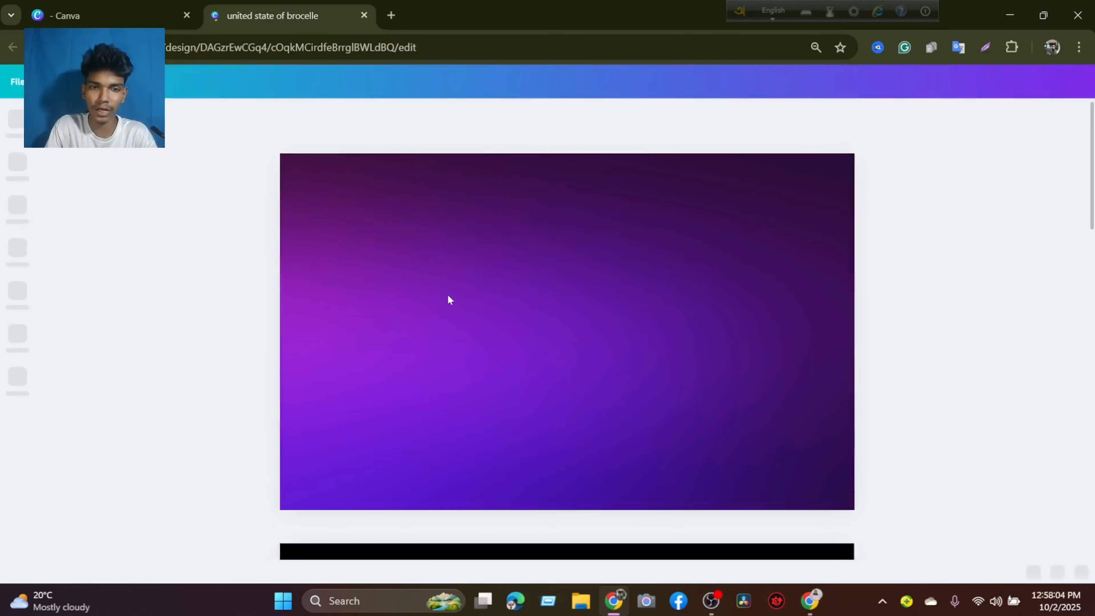
scroll(496, 290, down, 10)
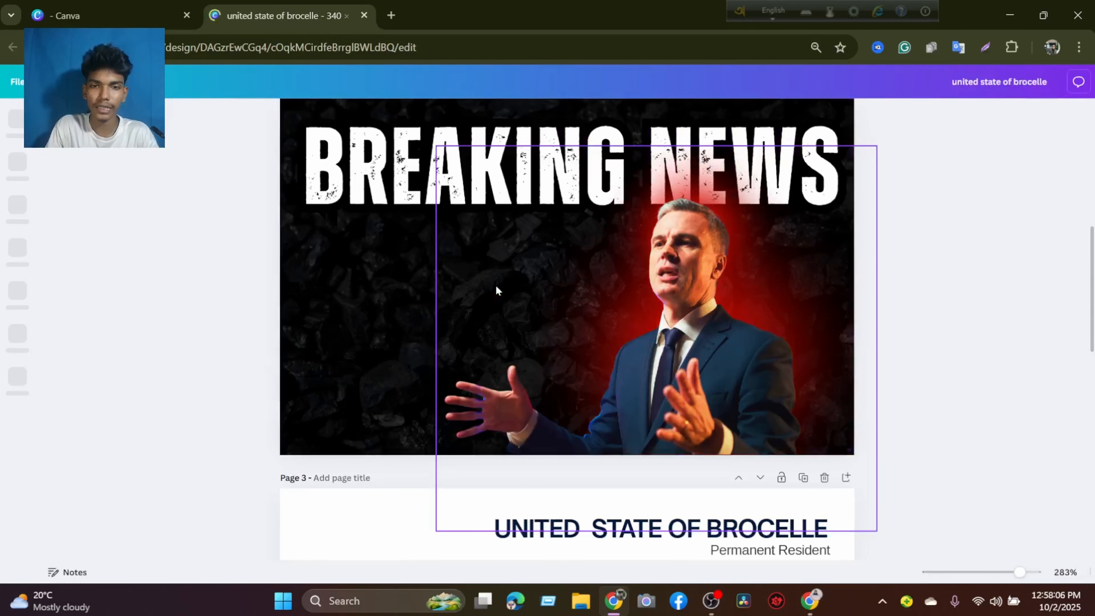
scroll(416, 266, up, 7)
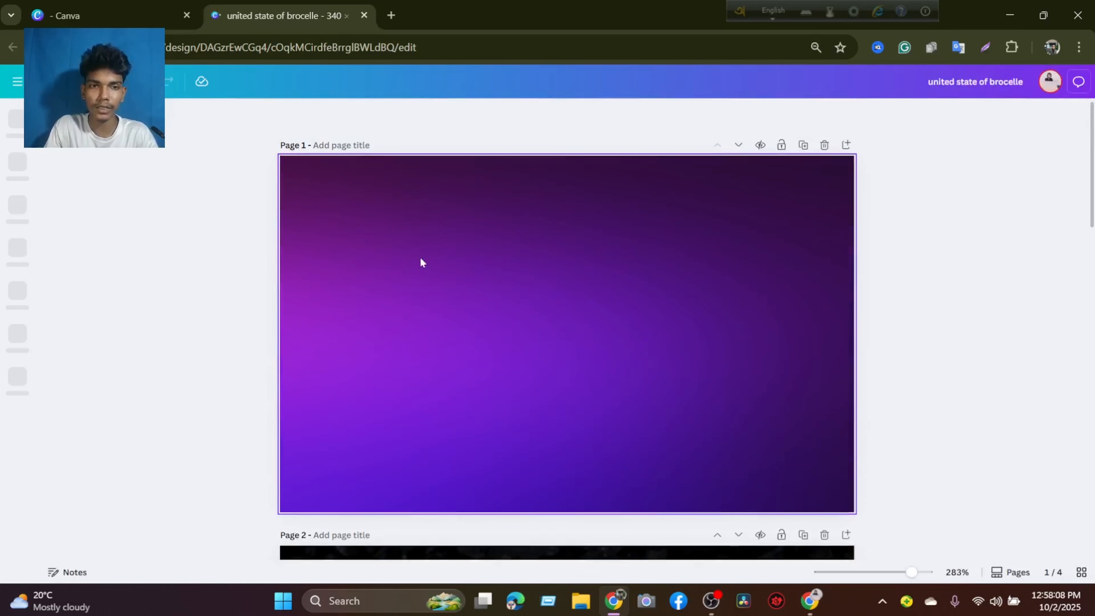
Select the blank fourth page, open the Elements library search, and look over the purple first page for reference.
click(421, 262)
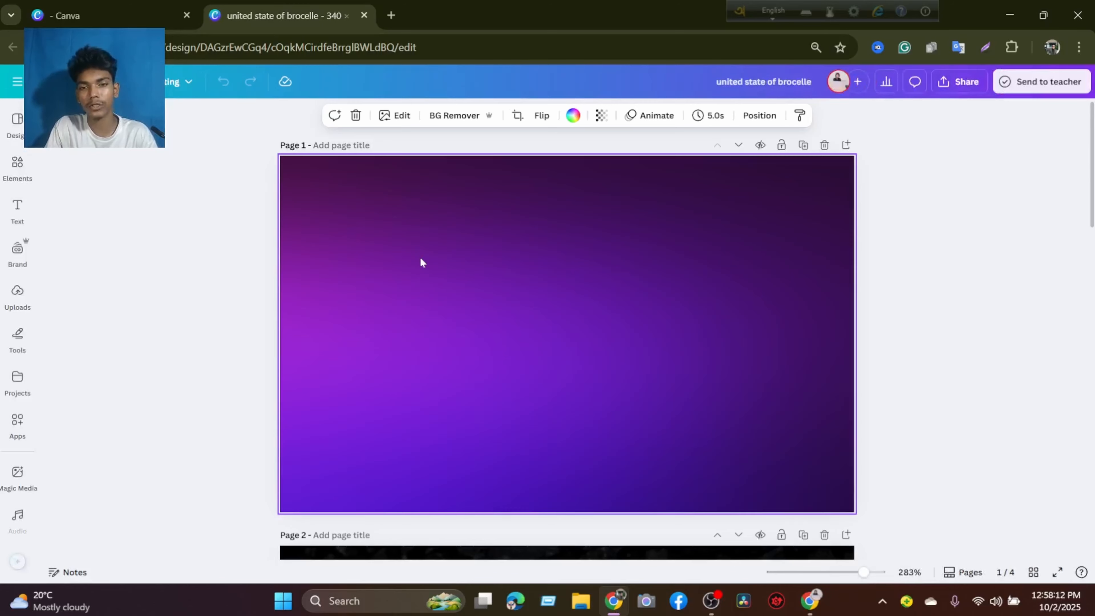
scroll(420, 256, down, 15)
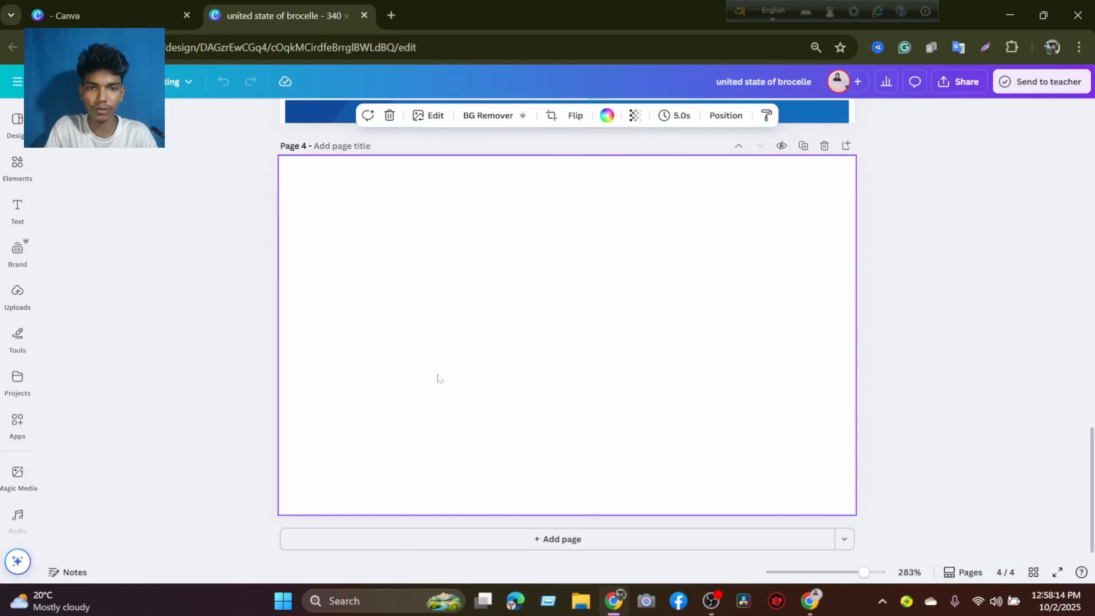
click(509, 300)
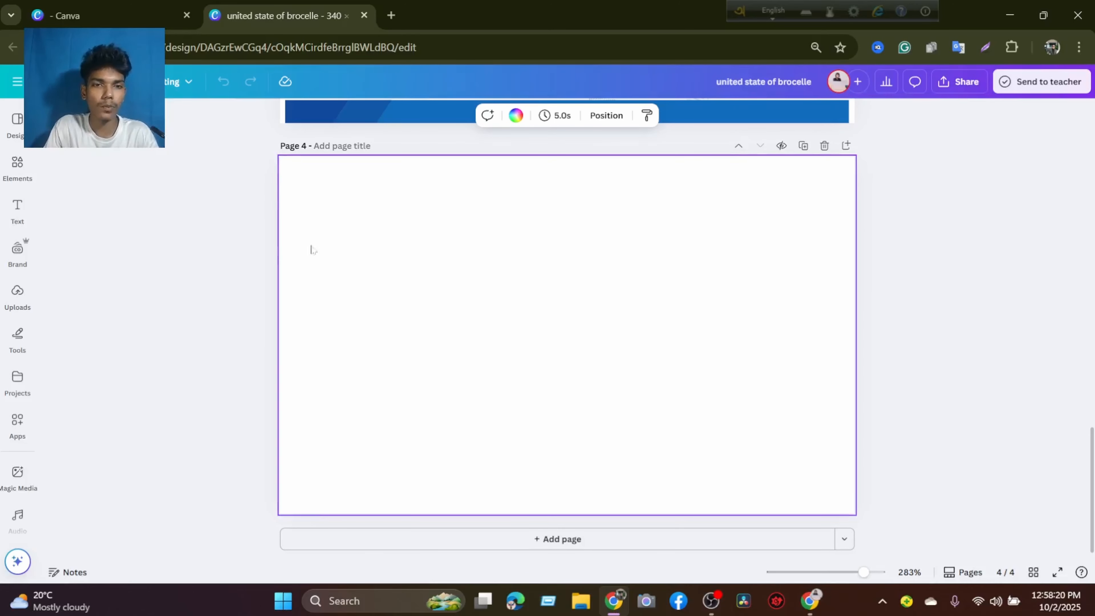
click(18, 168)
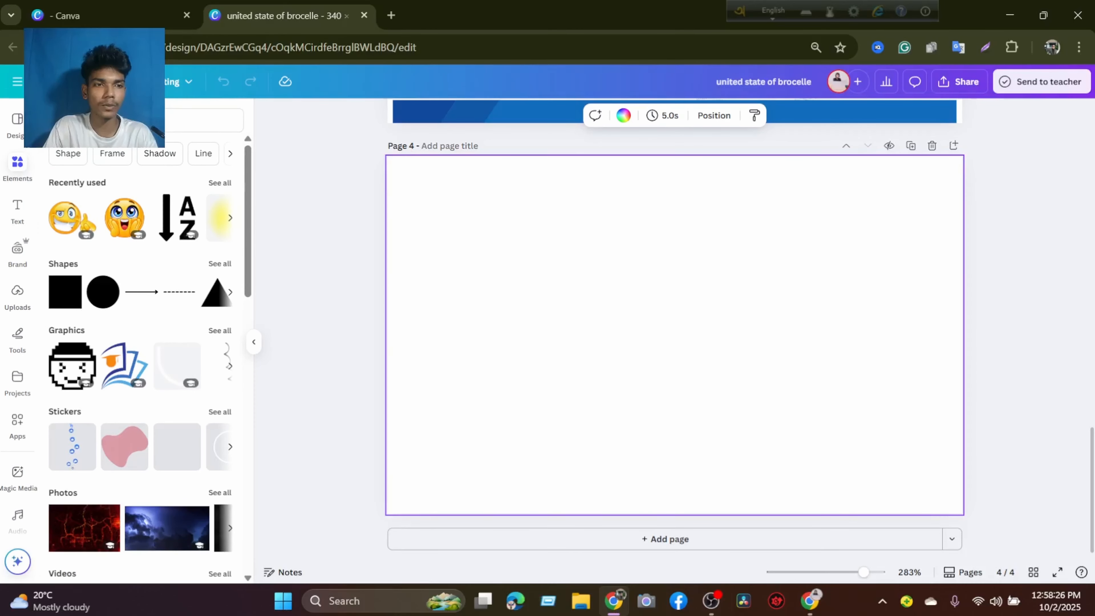
click(129, 121)
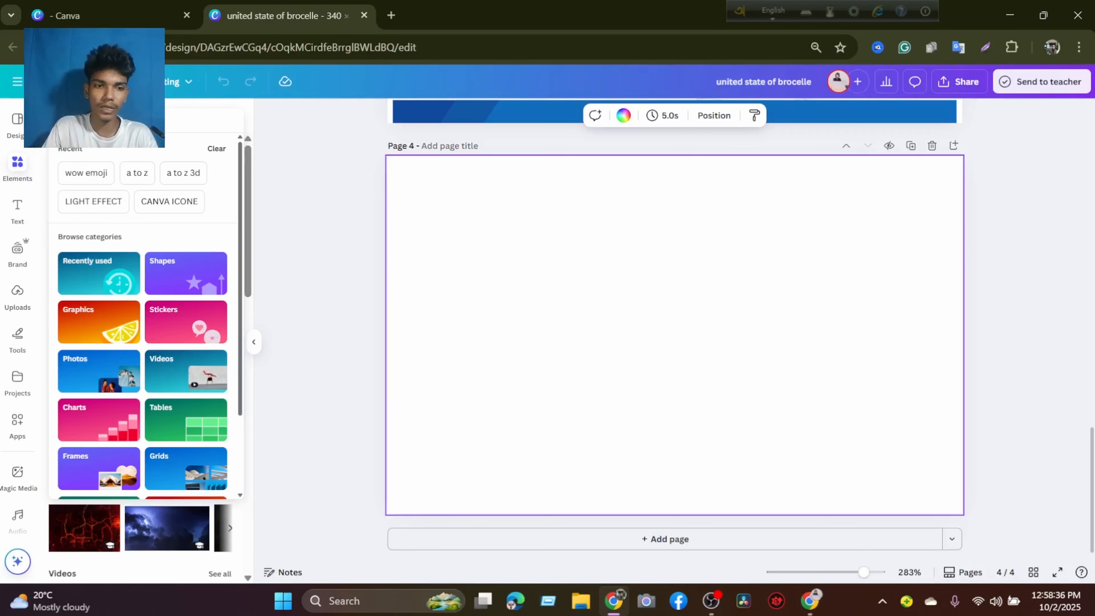
scroll(469, 177, up, 15)
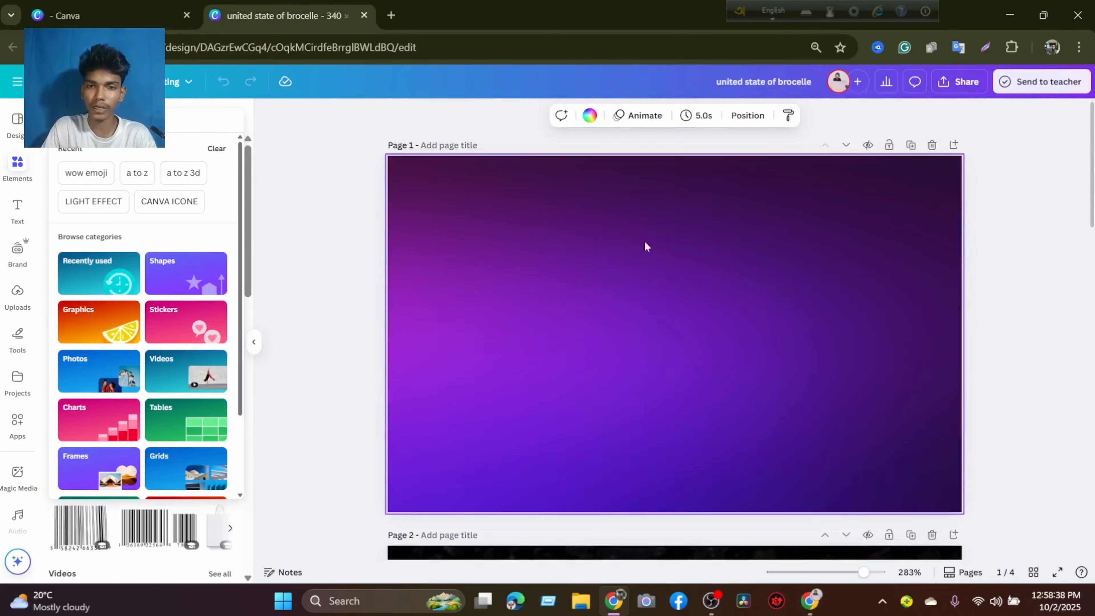
scroll(654, 298, down, 8)
scroll(654, 297, up, 8)
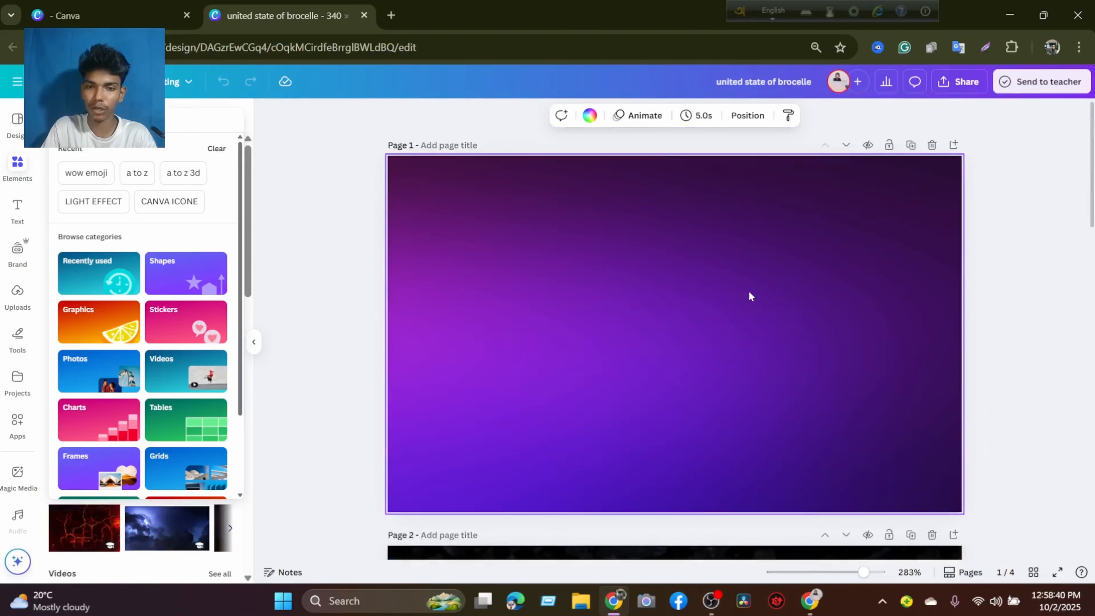
scroll(532, 288, down, 15)
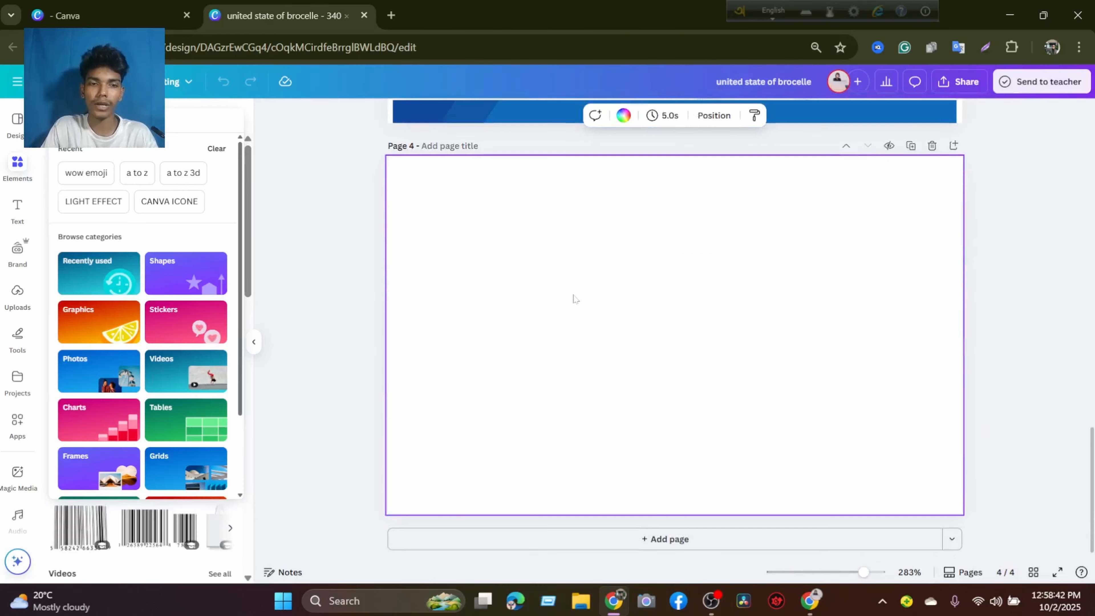
Search the elements for "gaming studio blur background" and browse the matching photos.
click(215, 120)
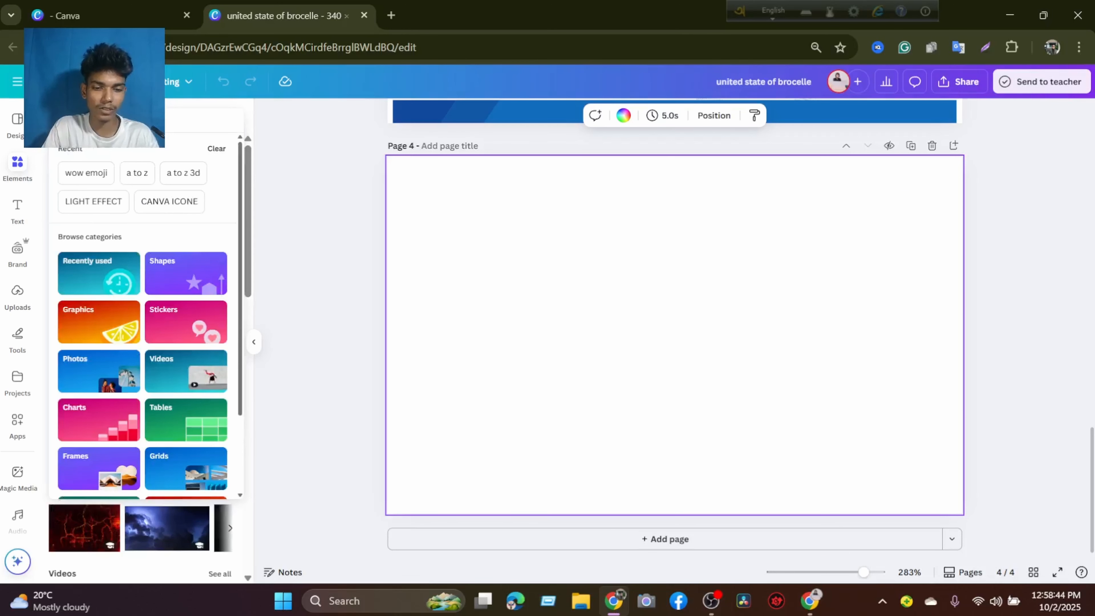
text(gaming)
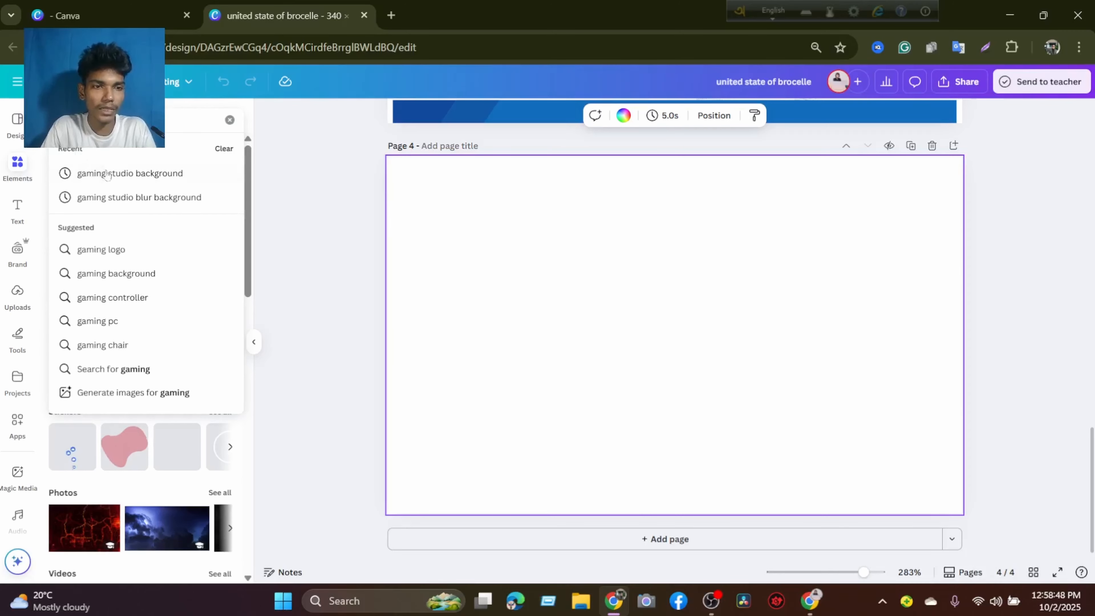
click(152, 202)
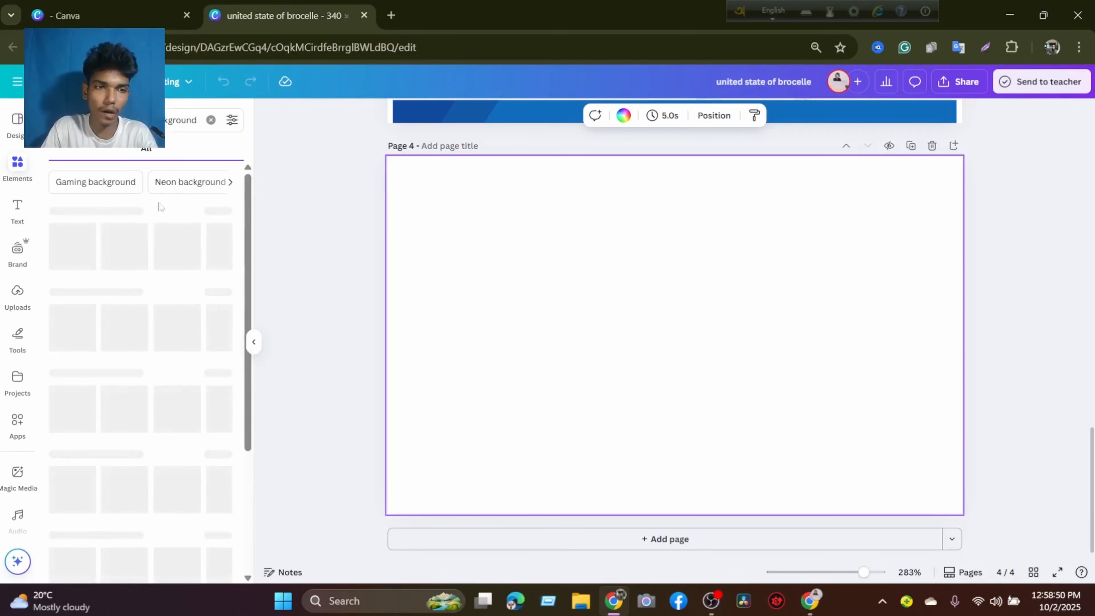
click(89, 149)
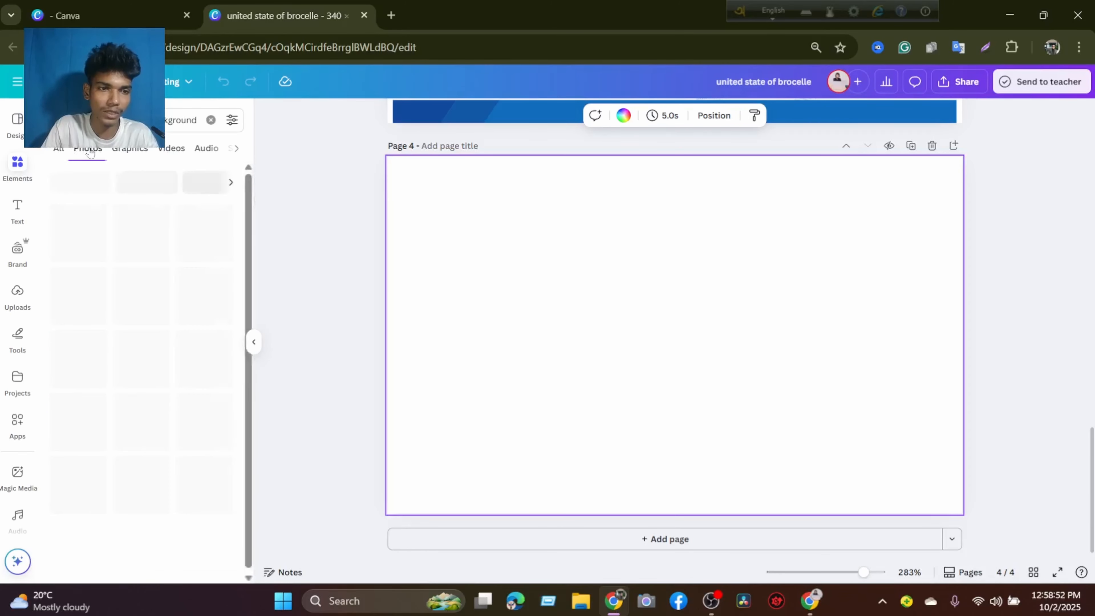
scroll(140, 254, down, 3)
scroll(140, 255, down, 5)
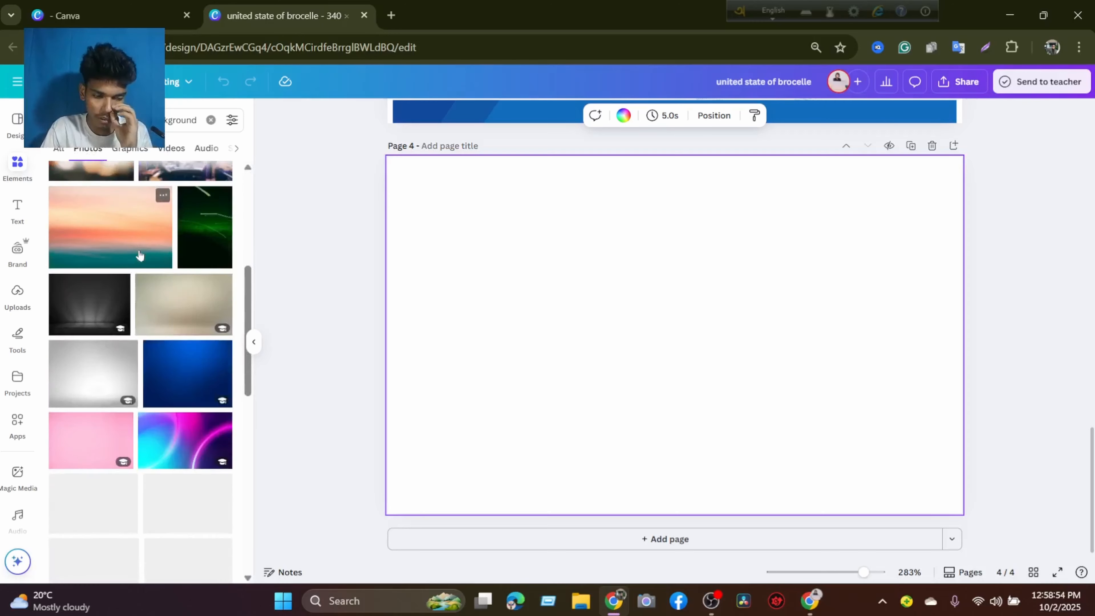
scroll(179, 280, down, 5)
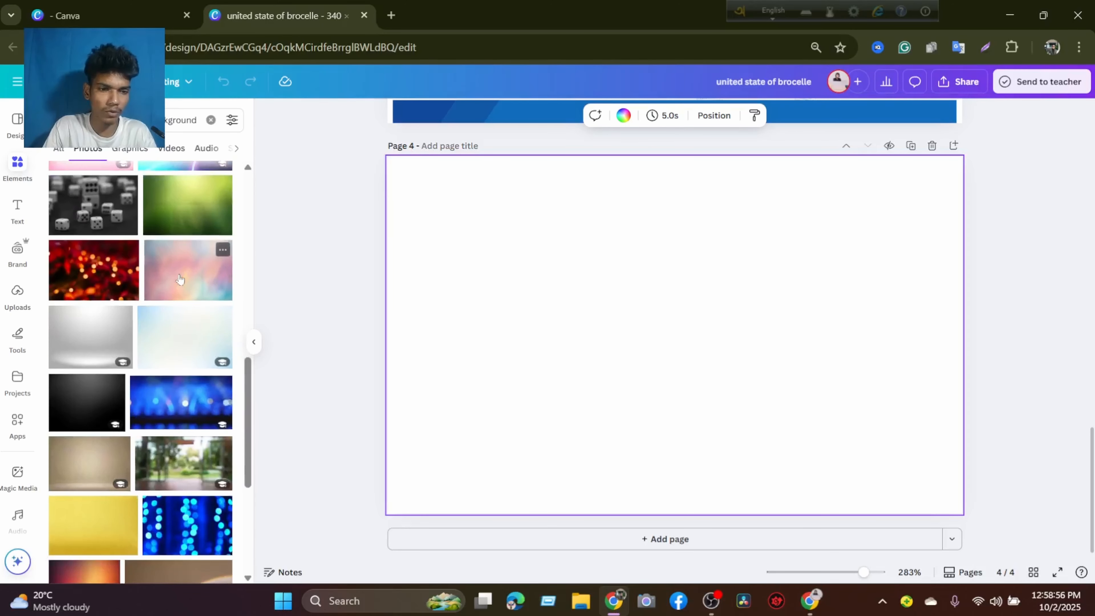
scroll(185, 278, up, 7)
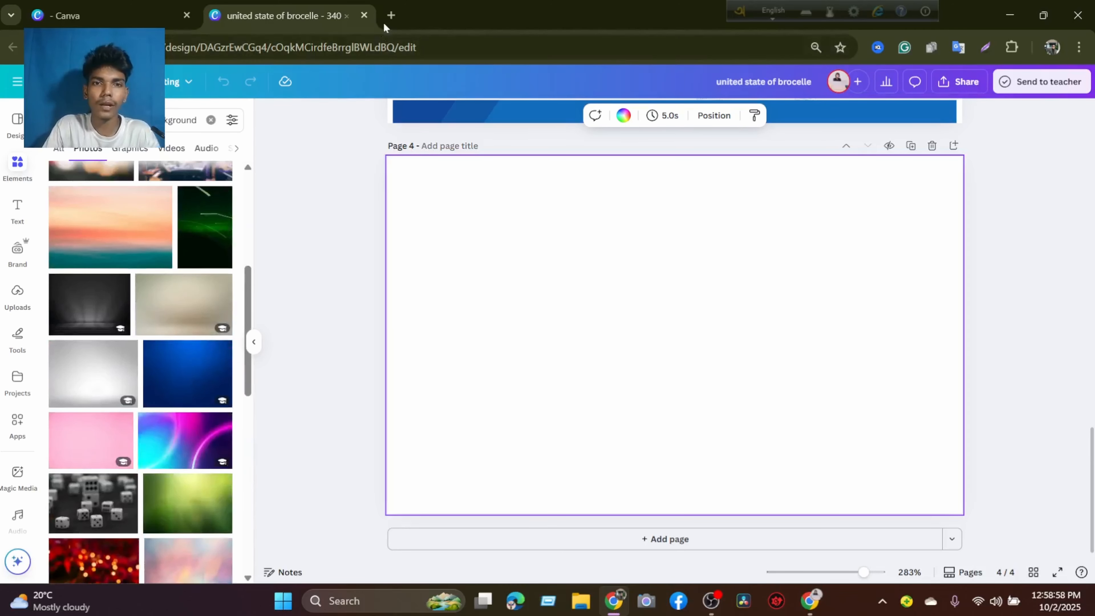
Open Google Images in a new browser tab by running the recent "google image" search.
click(390, 19)
click(293, 48)
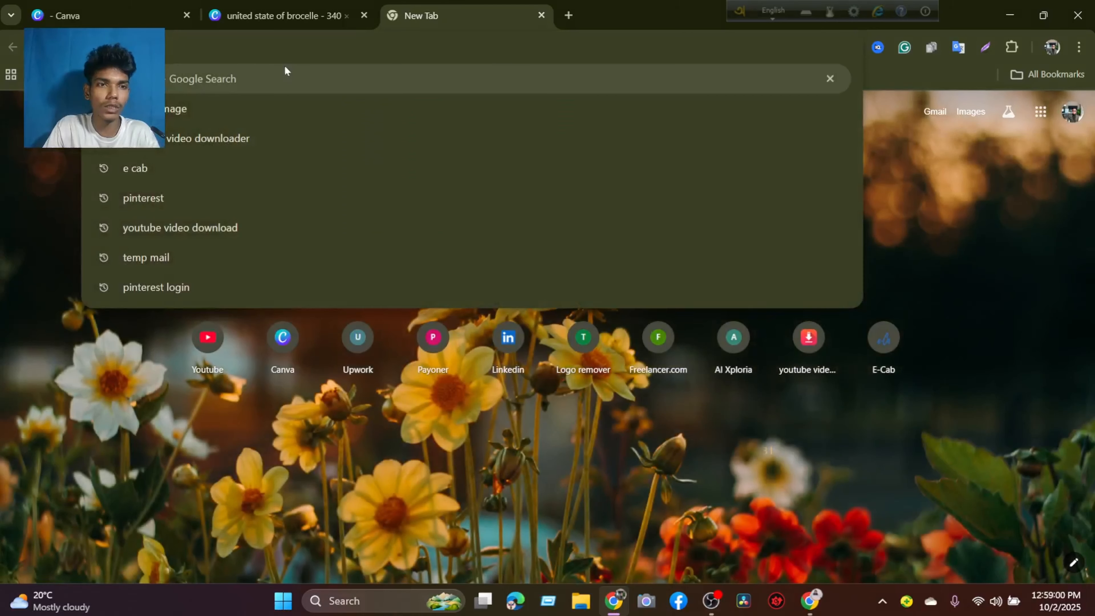
click(217, 103)
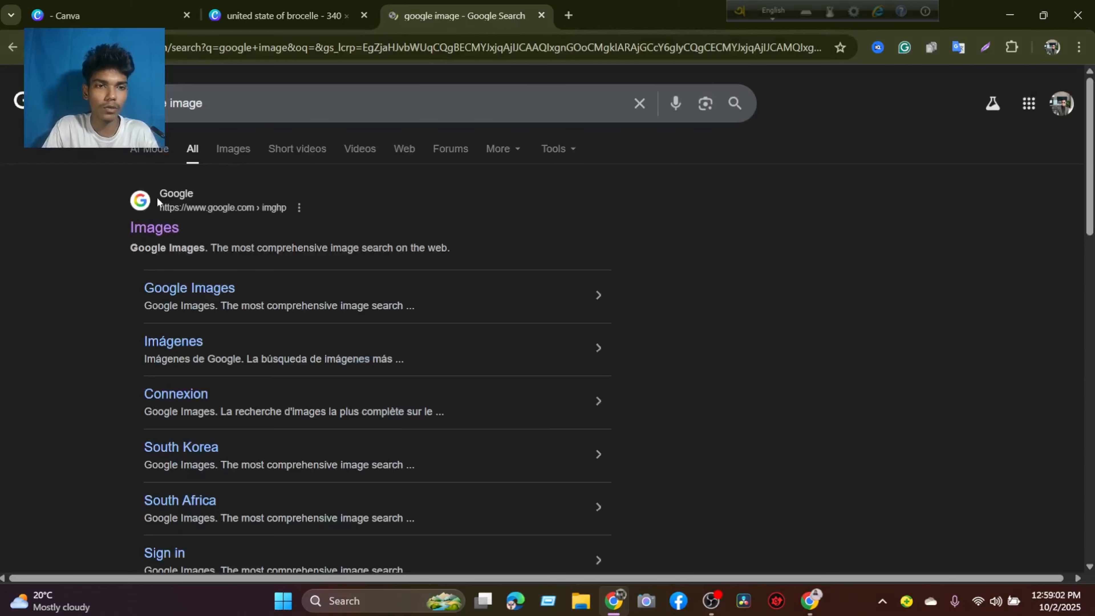
click(158, 203)
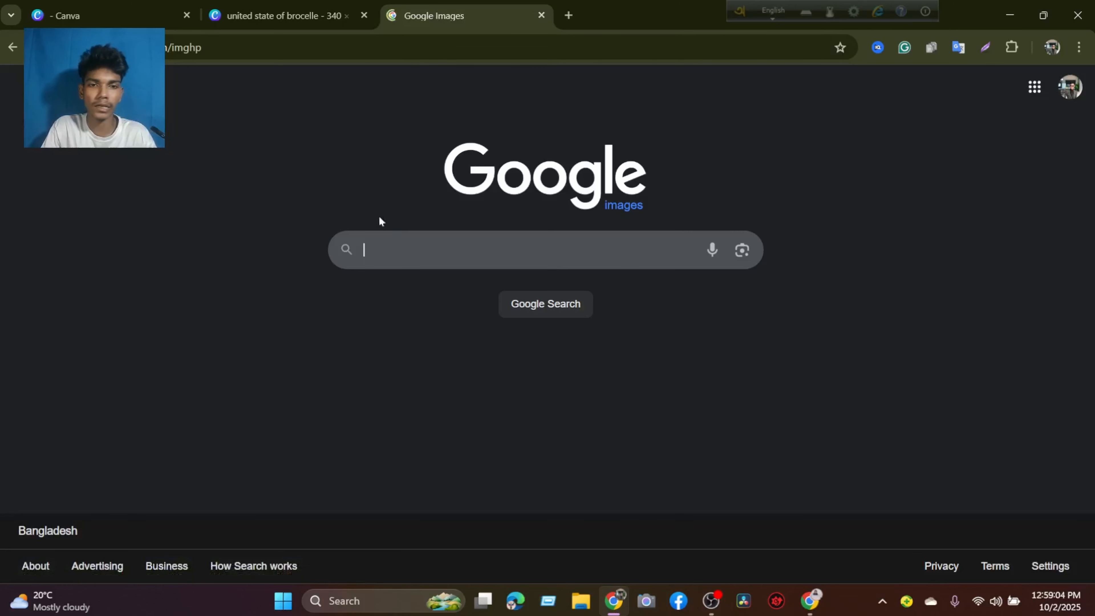
Search Google Images for "purpol gradient background" and browse the image results.
click(517, 249)
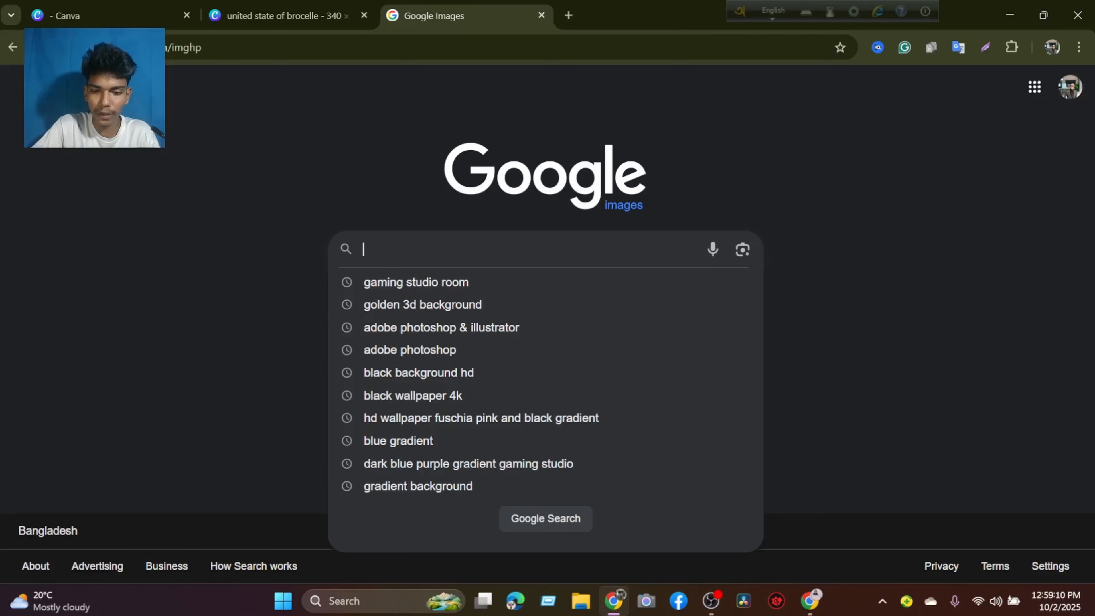
text(purpo)
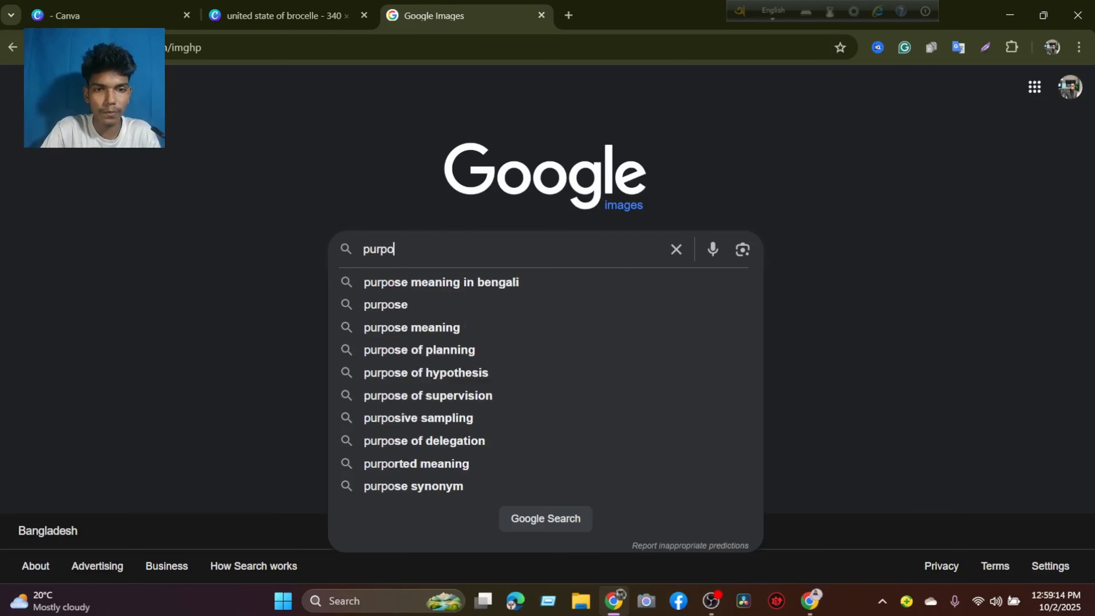
text(l)
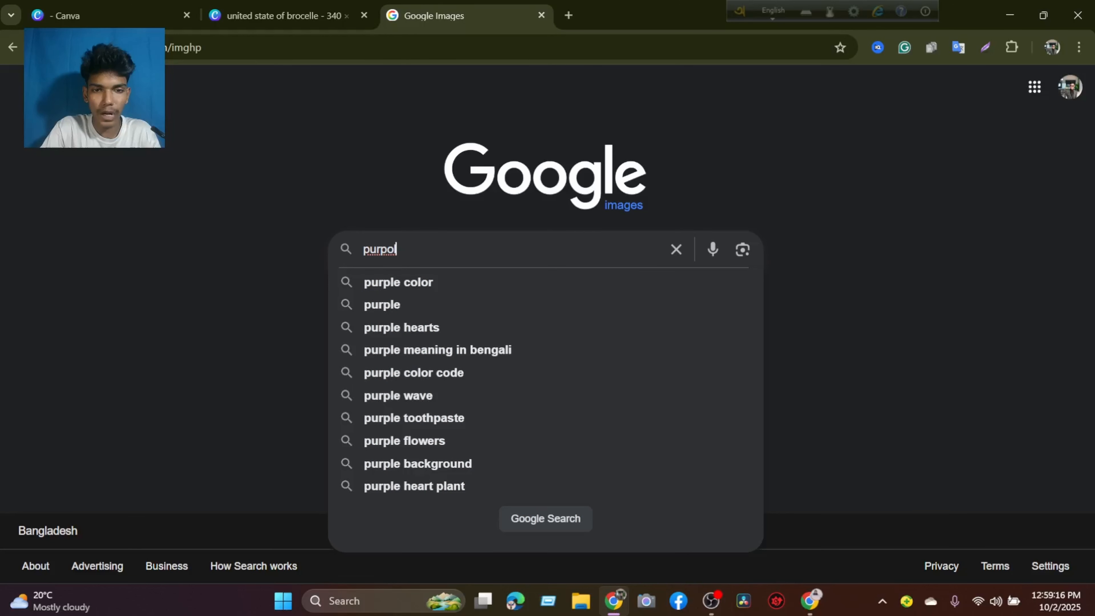
text( ga)
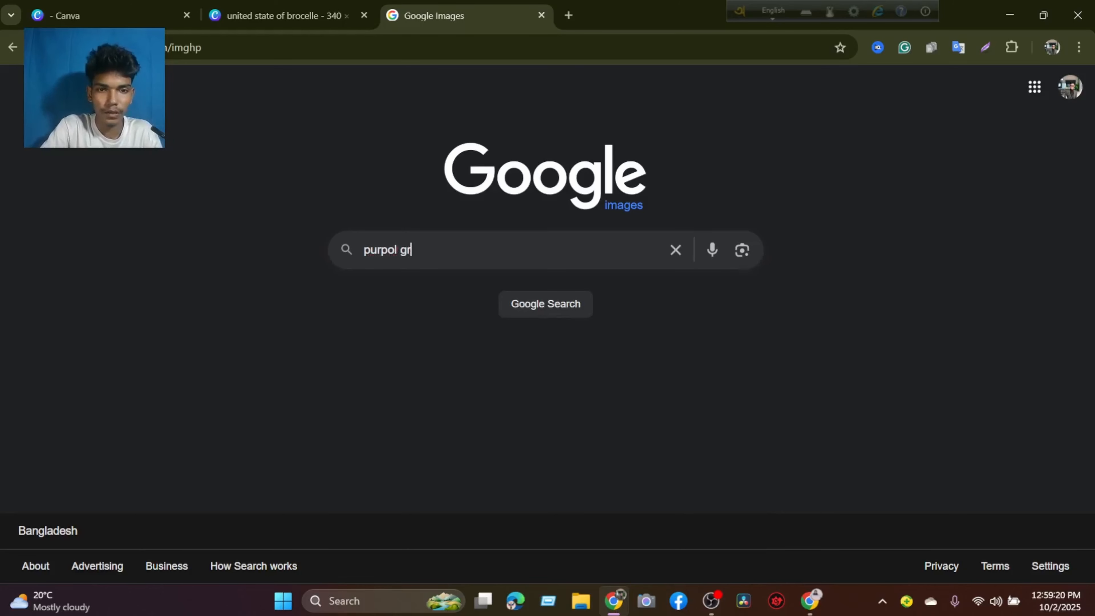
text(adien)
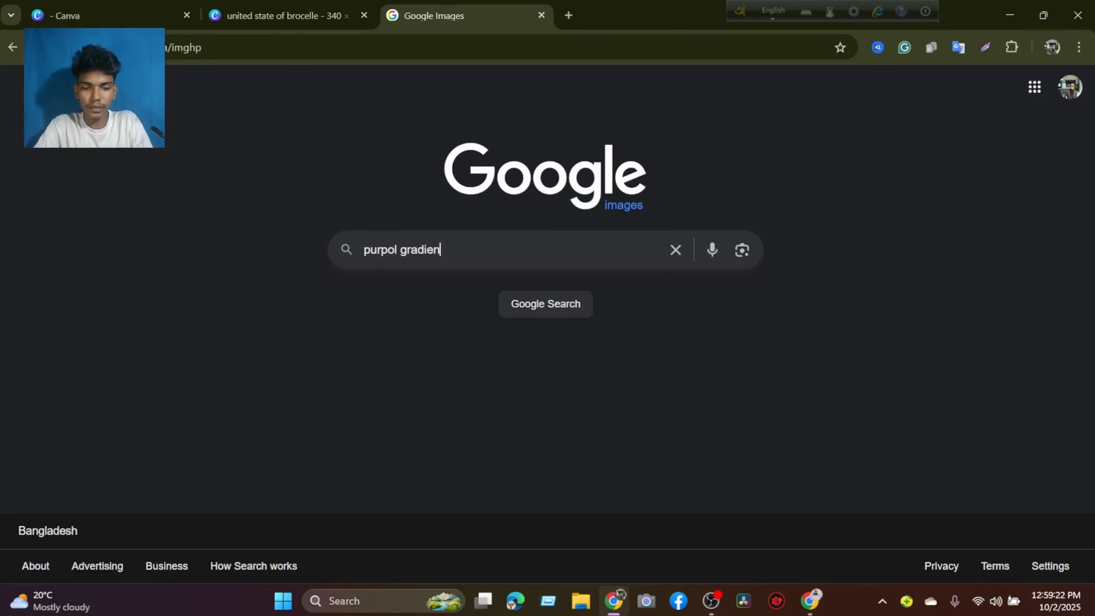
text(t background)
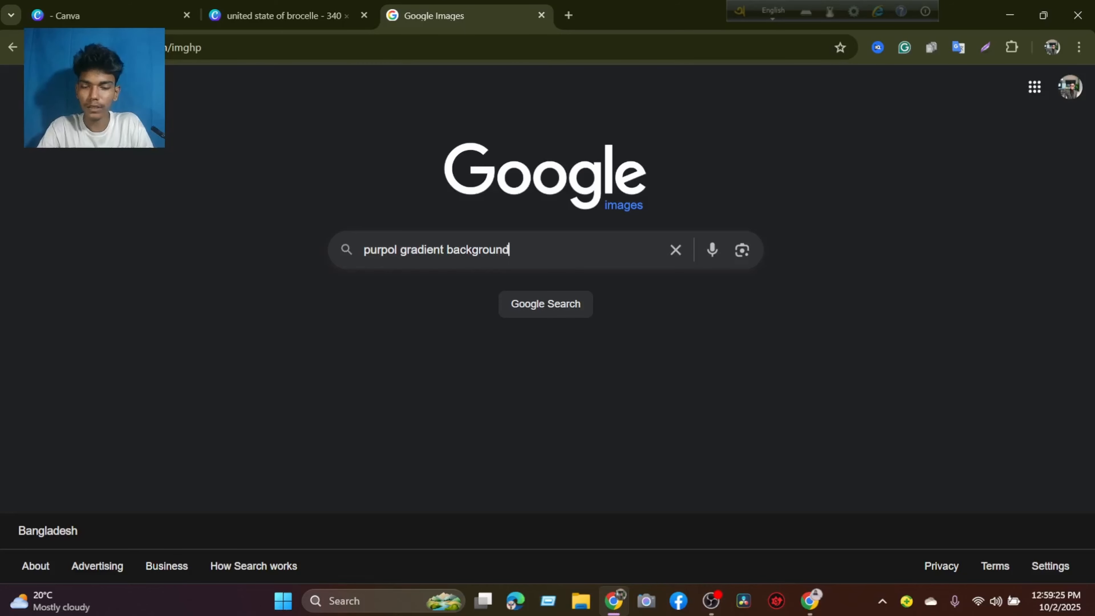
key(Return)
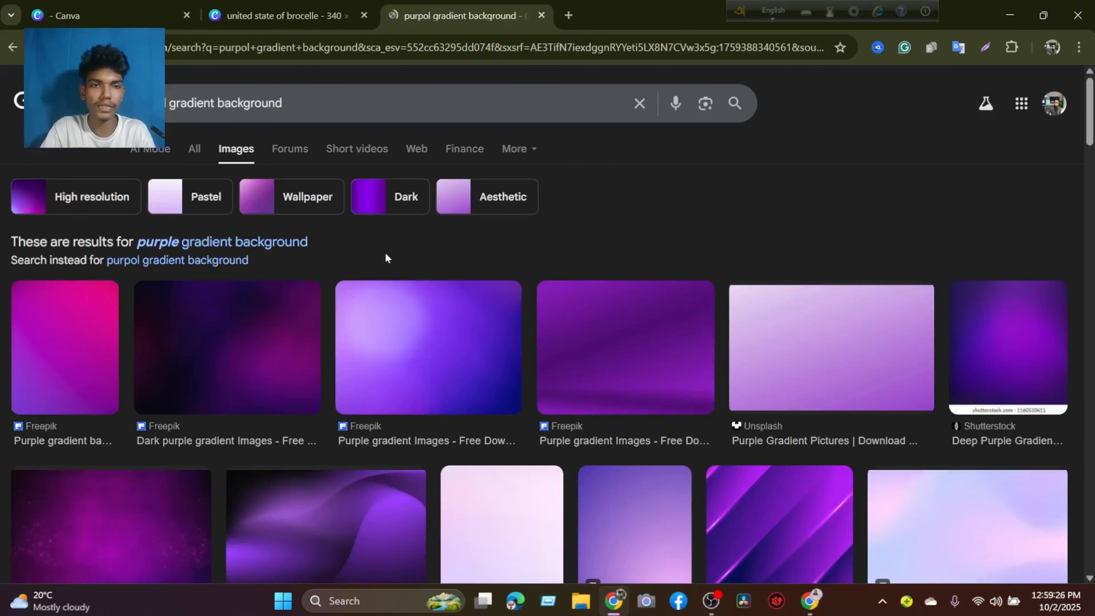
scroll(599, 344, down, 10)
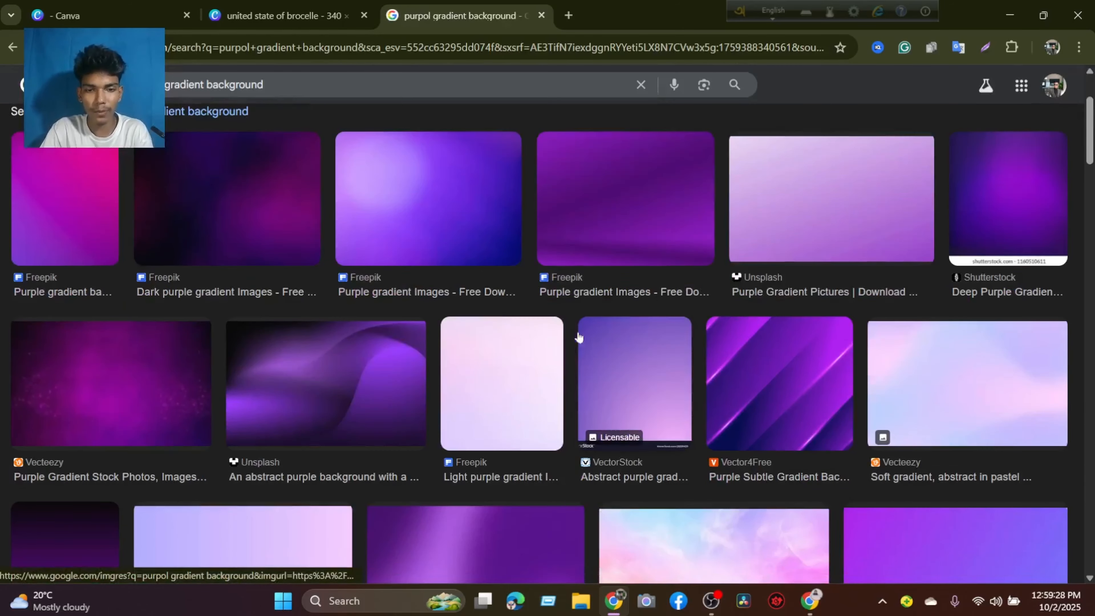
scroll(557, 325, down, 15)
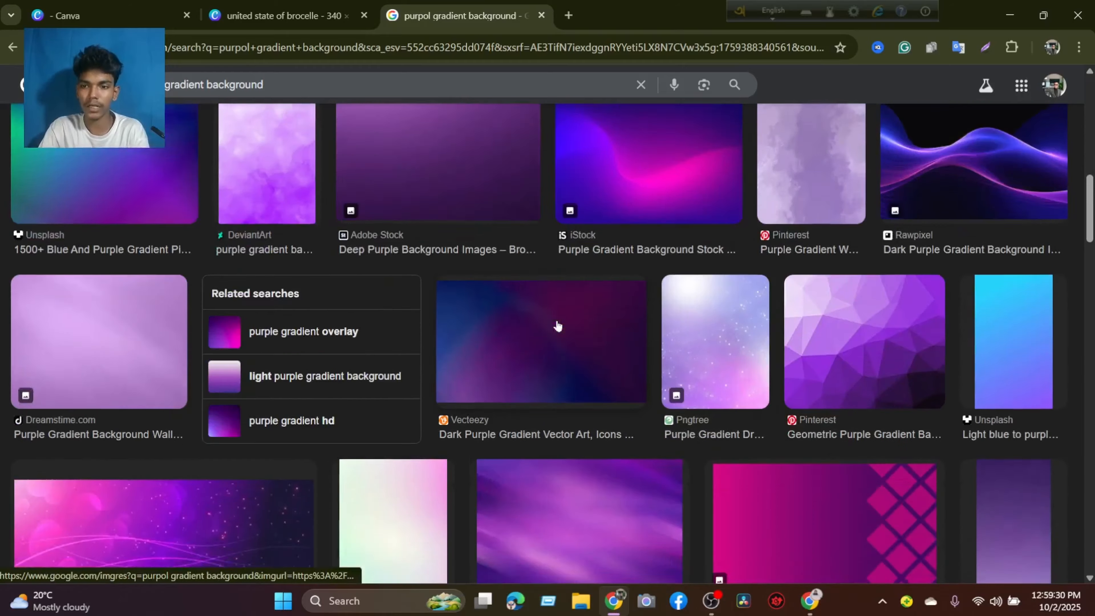
scroll(510, 327, down, 3)
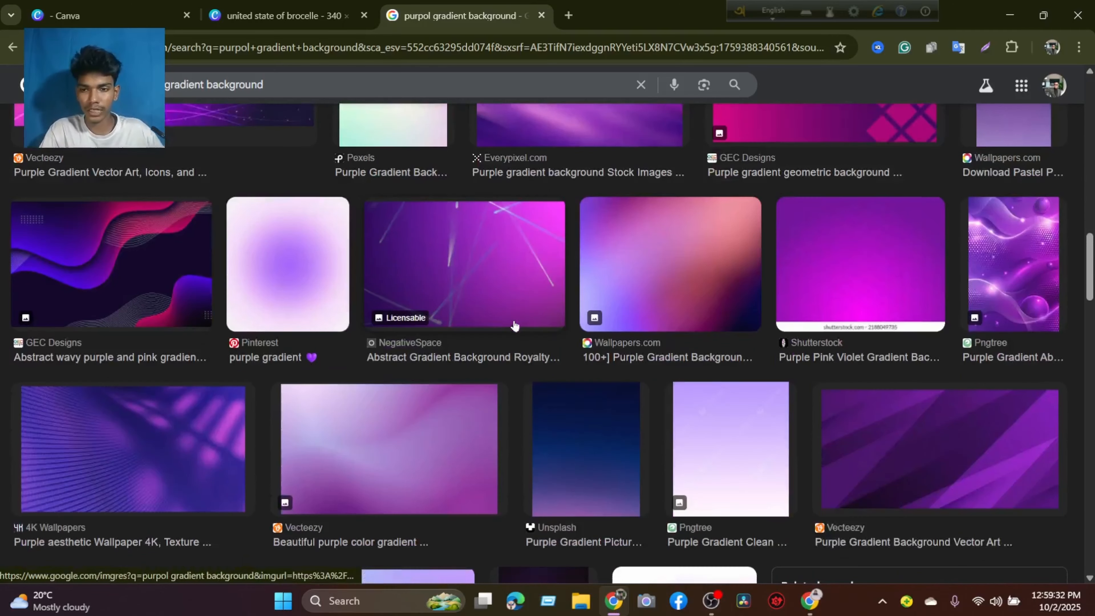
scroll(533, 297, up, 20)
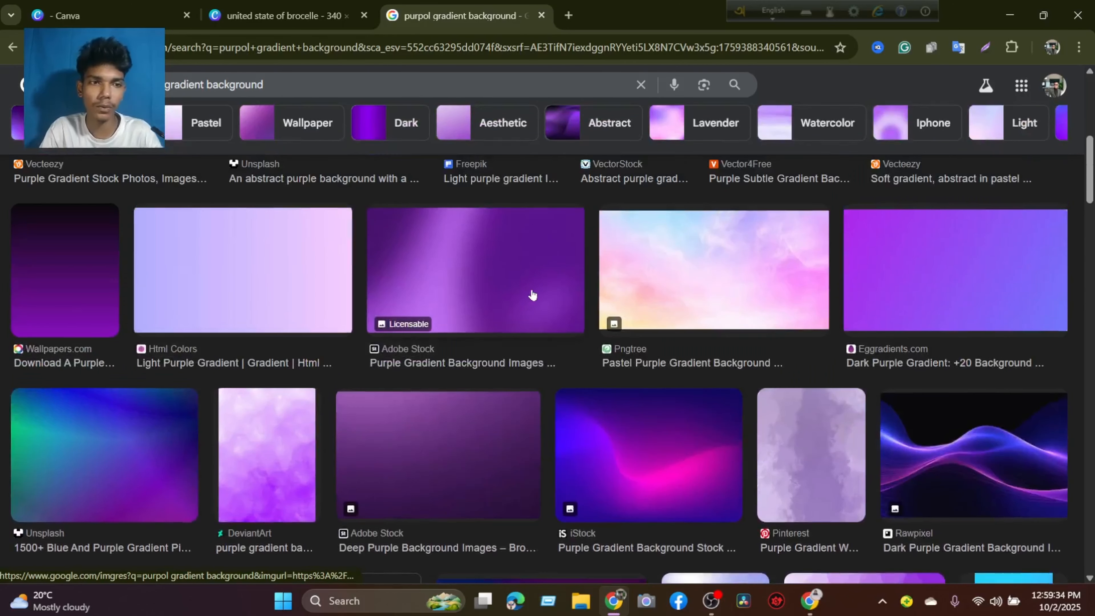
scroll(449, 238, up, 6)
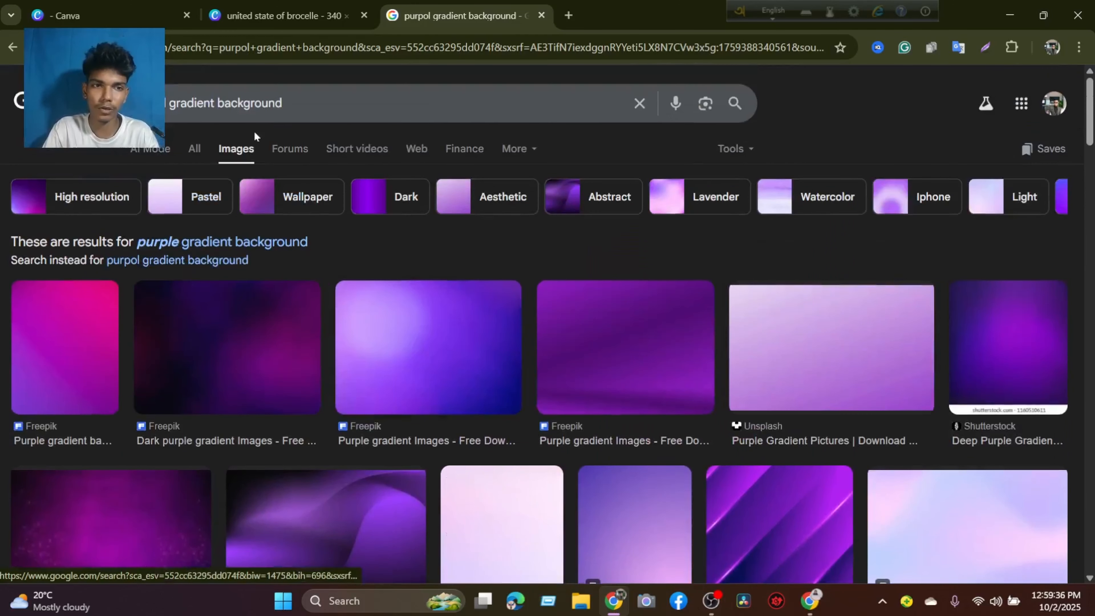
Replace the image search with "gaming studio room" and browse the room pictures.
drag(283, 104, 129, 105)
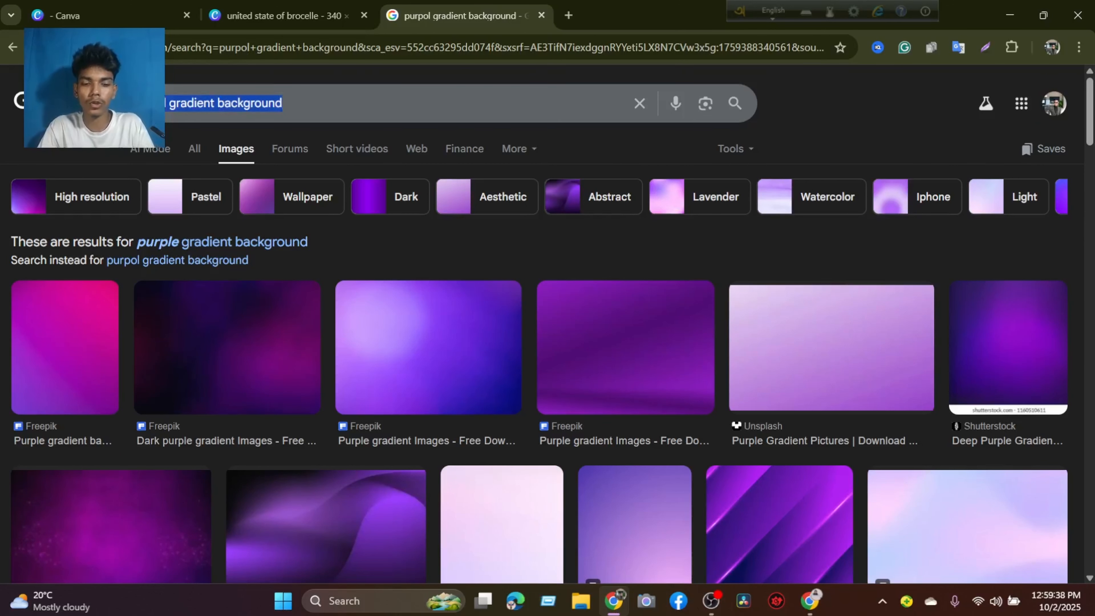
text(gaming )
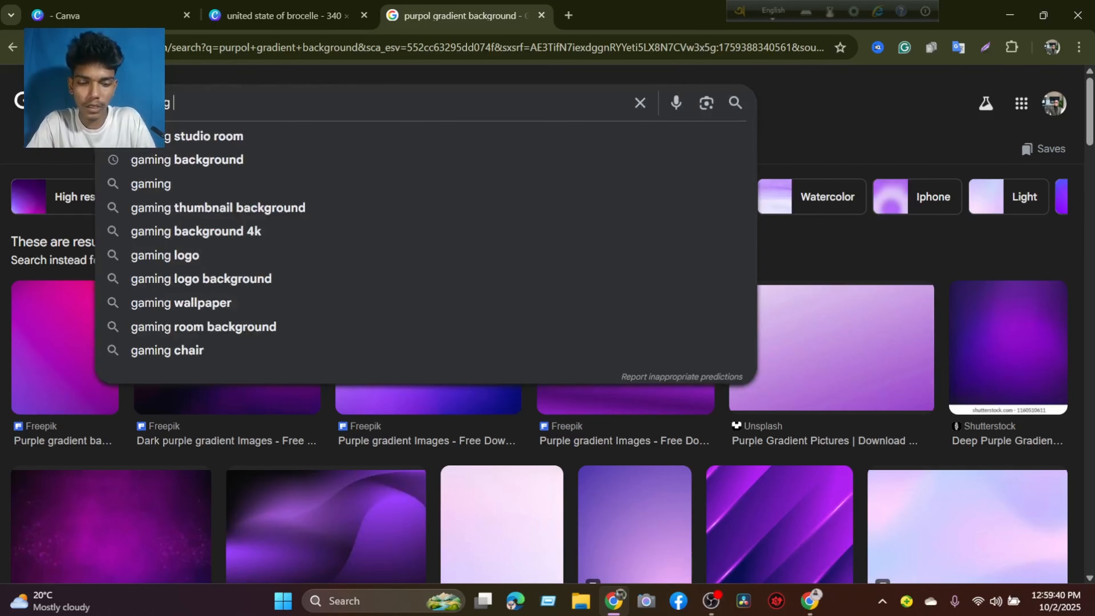
text(studi)
text(o)
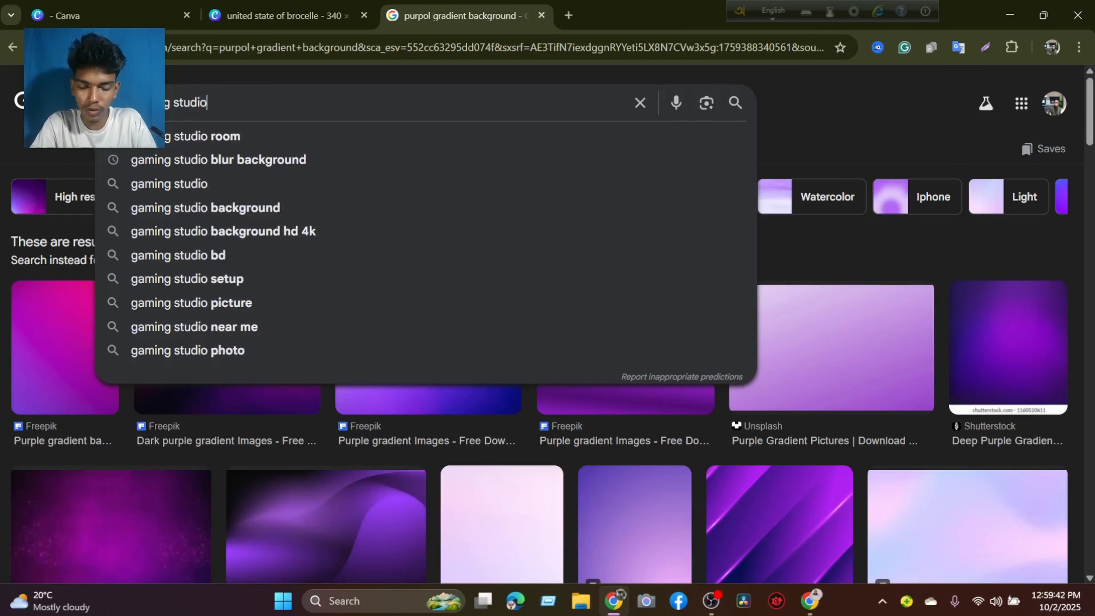
click(170, 137)
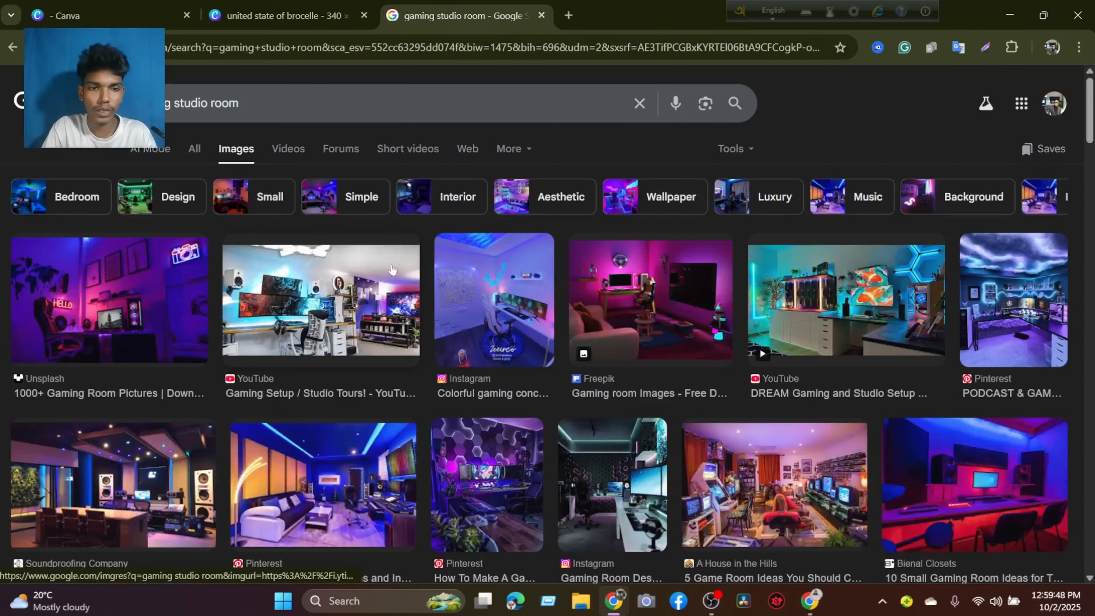
scroll(392, 268, down, 5)
scroll(390, 268, down, 1)
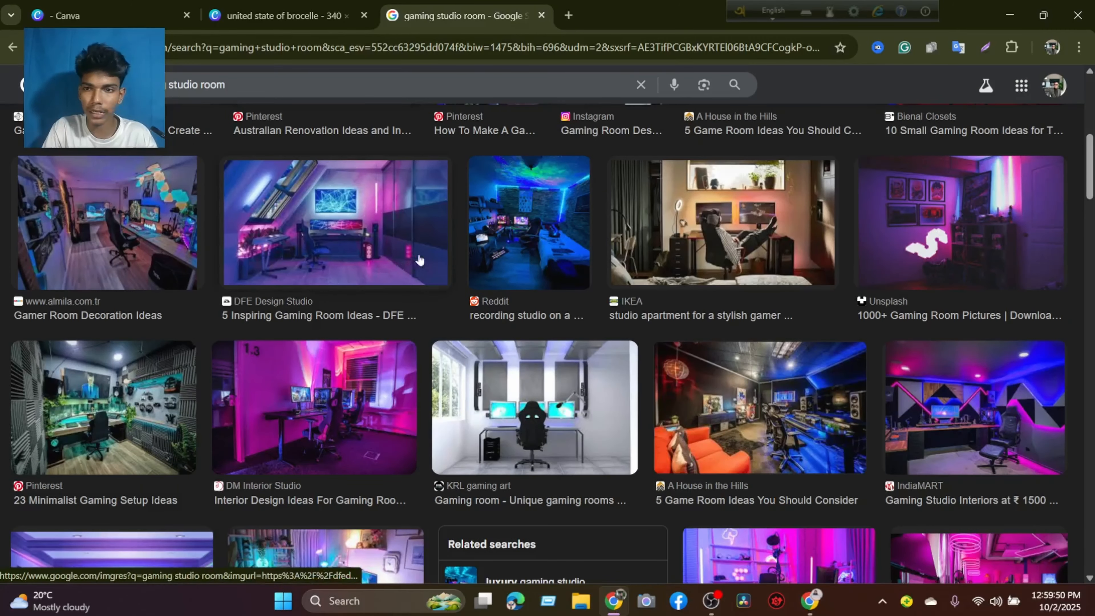
Browse the gaming room pictures and open the preview of Pxfuel's "The Best For Your Gaming Setup" wallpaper from the related images.
scroll(607, 282, down, 8)
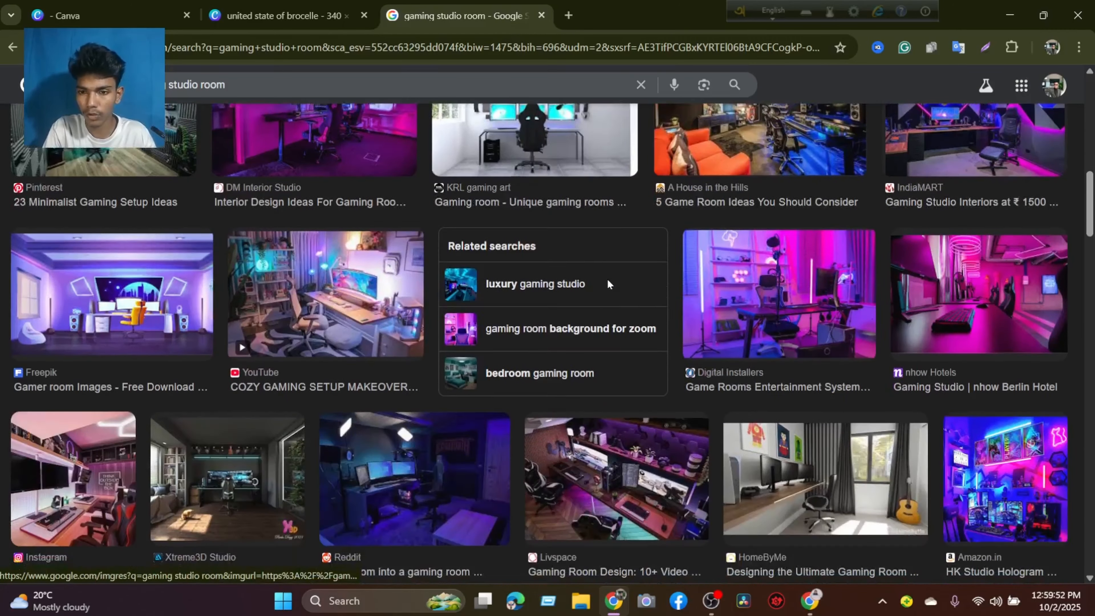
scroll(607, 282, down, 3)
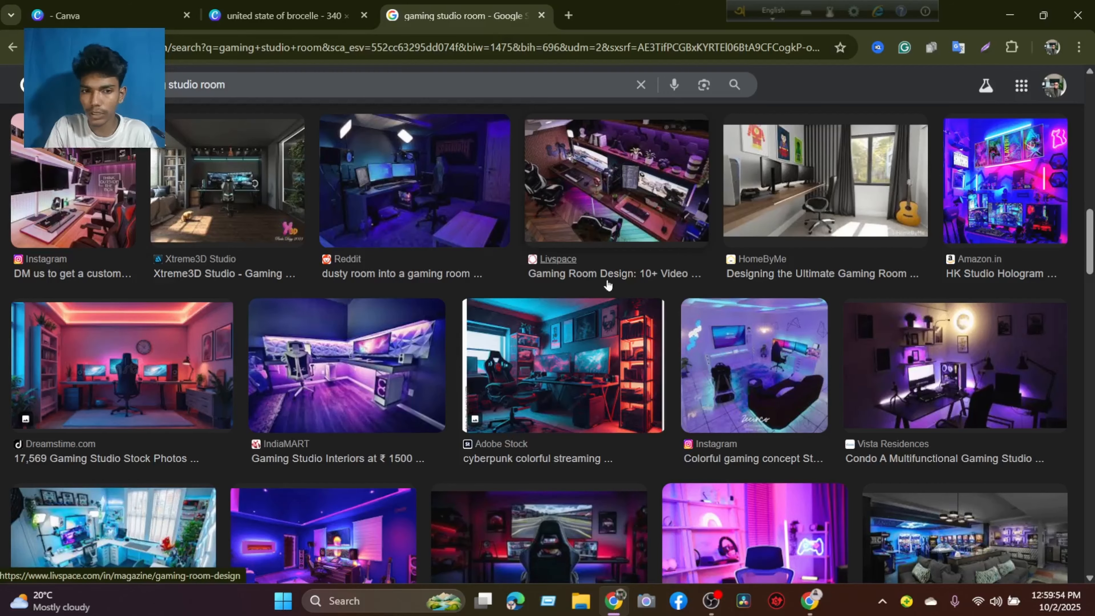
scroll(607, 282, down, 3)
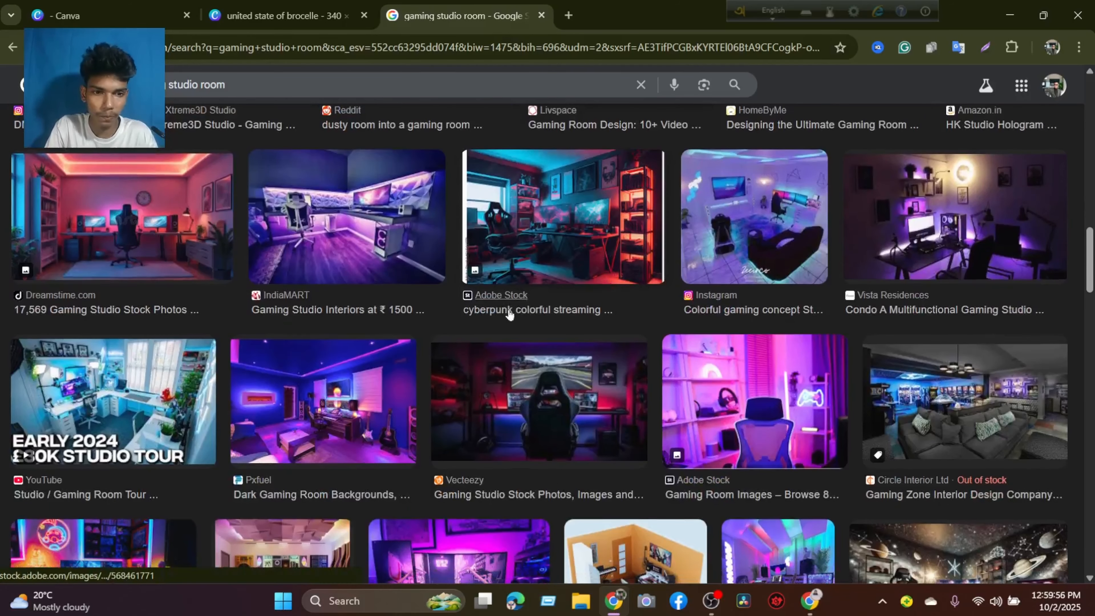
scroll(509, 315, down, 3)
scroll(509, 315, down, 3)
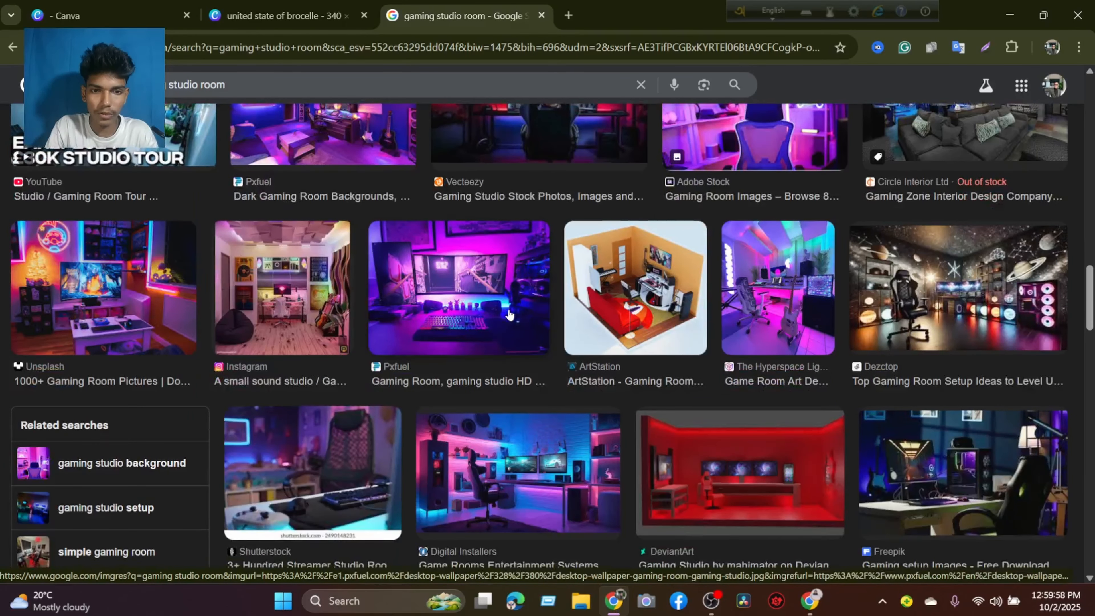
click(438, 302)
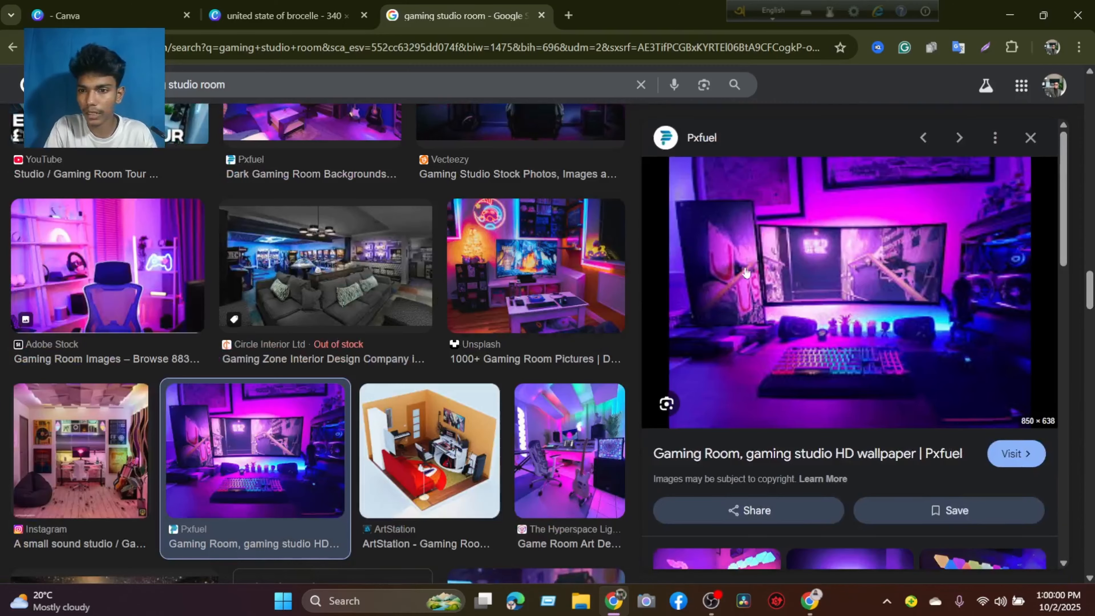
scroll(745, 271, down, 6)
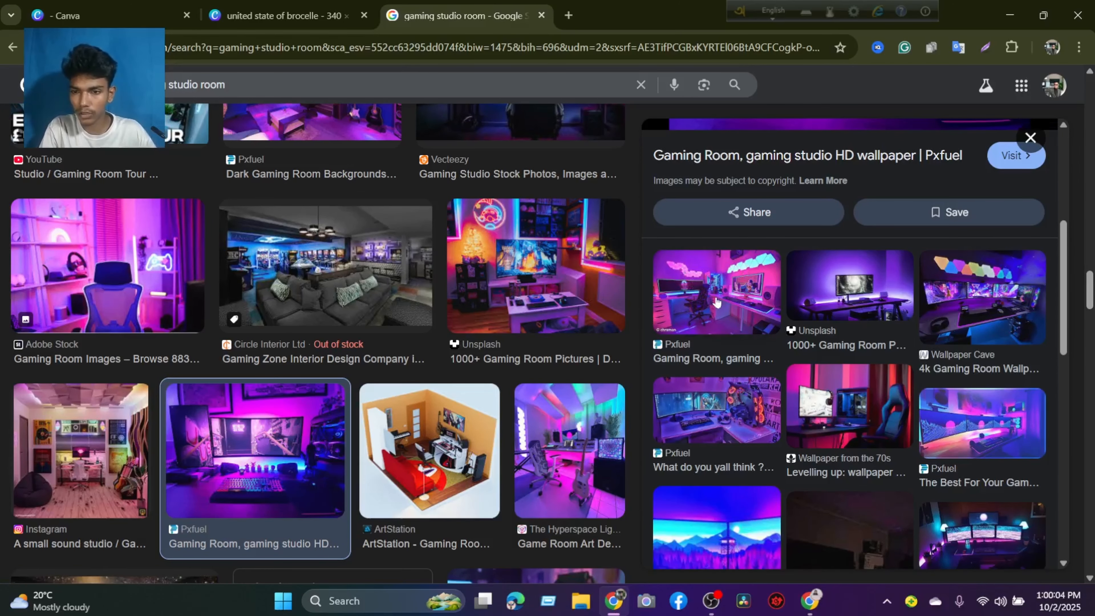
click(951, 435)
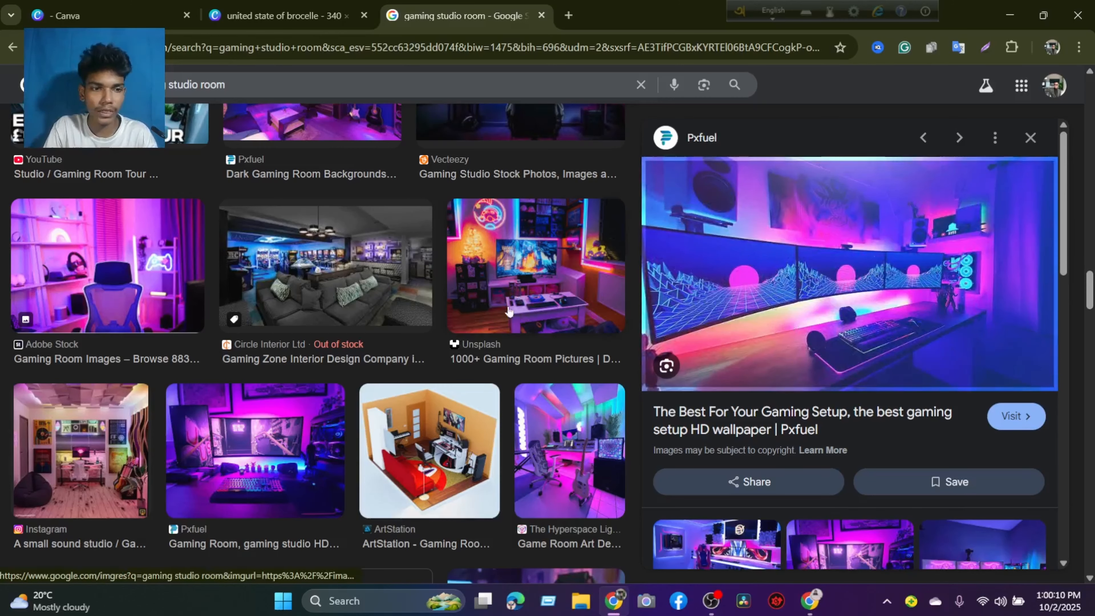
scroll(507, 307, down, 3)
scroll(507, 303, up, 6)
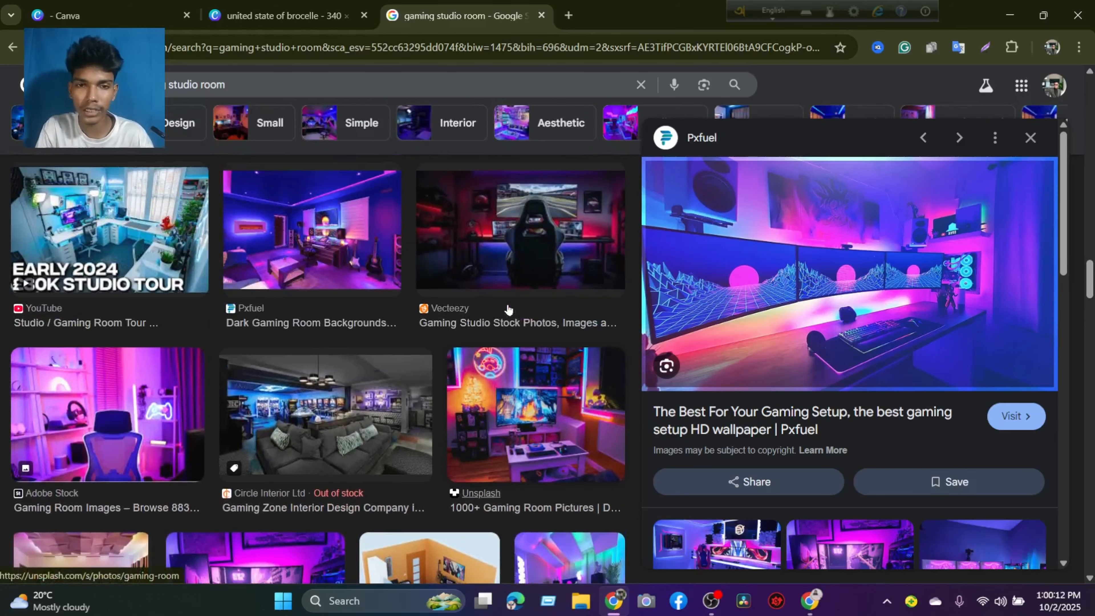
Copy the previewed gaming setup wallpaper and paste it onto blank page 4 of the Canva design.
right_click(835, 236)
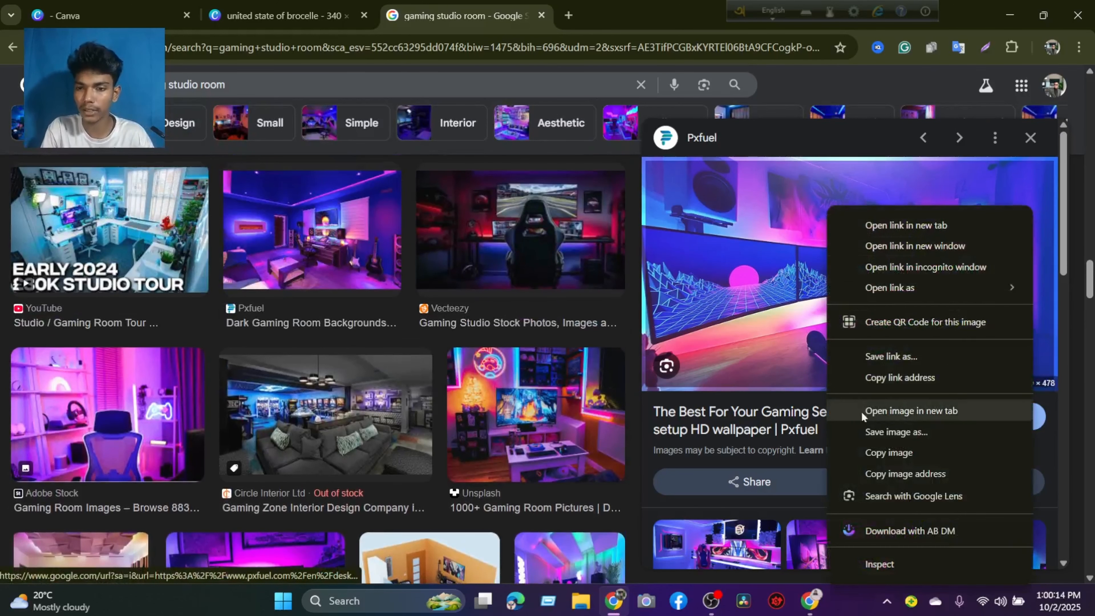
click(880, 453)
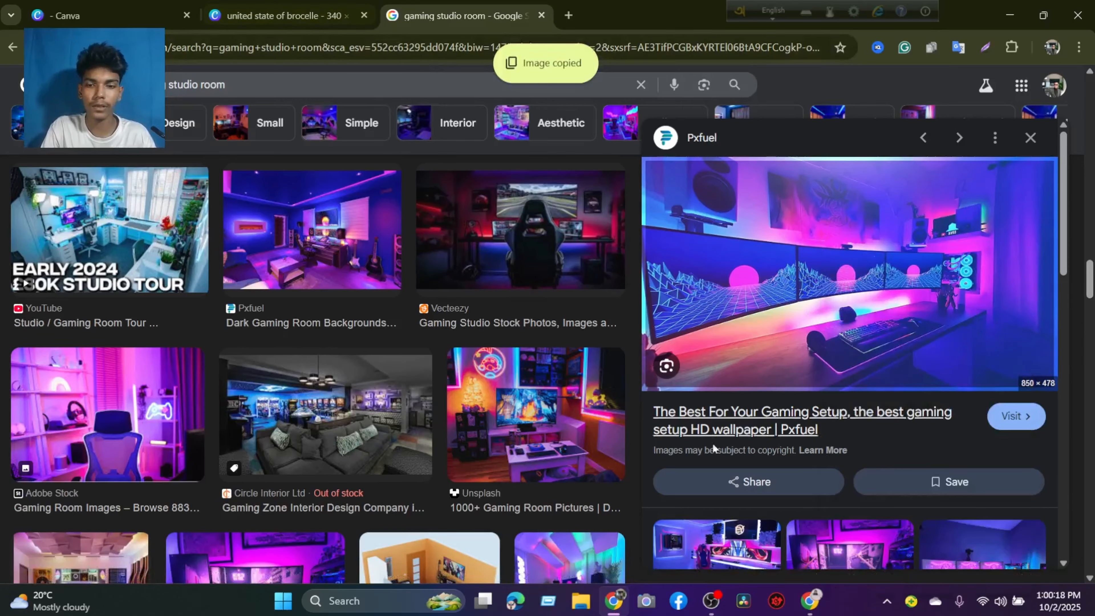
right_click(730, 207)
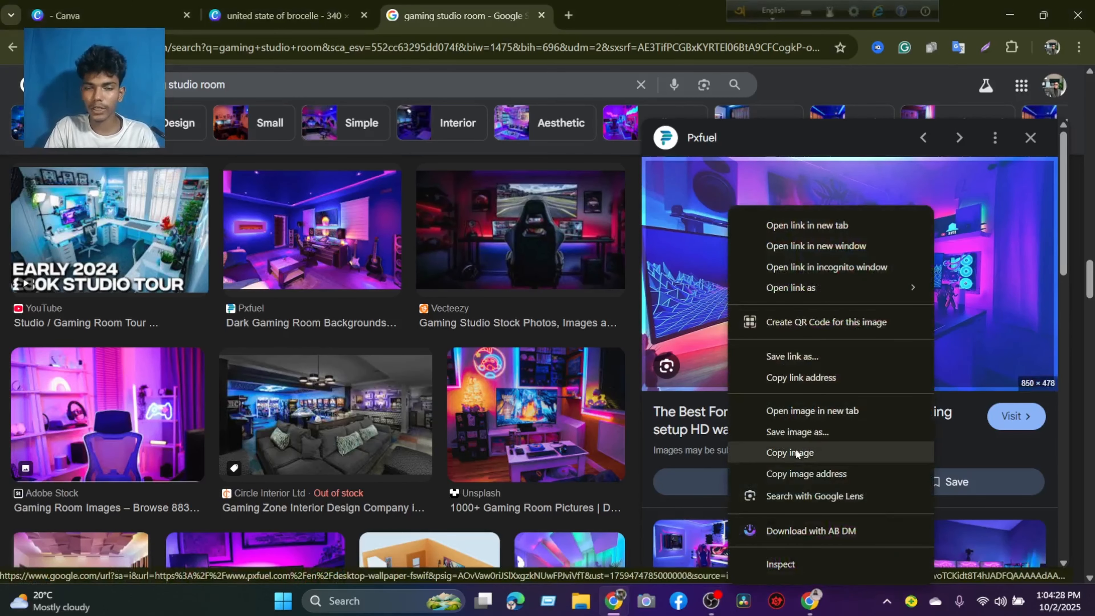
click(796, 453)
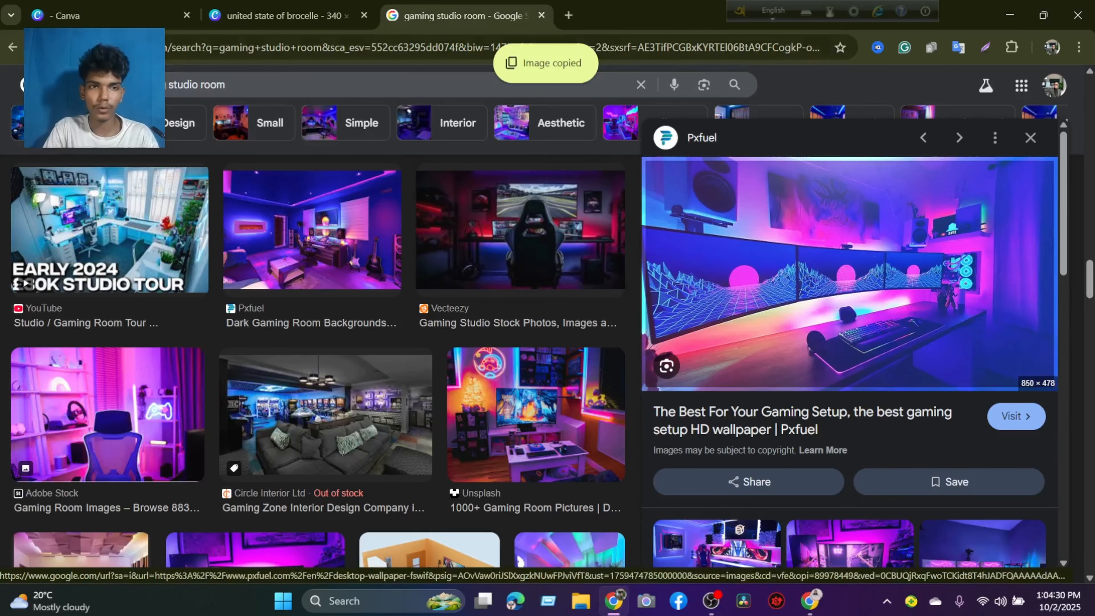
click(284, 15)
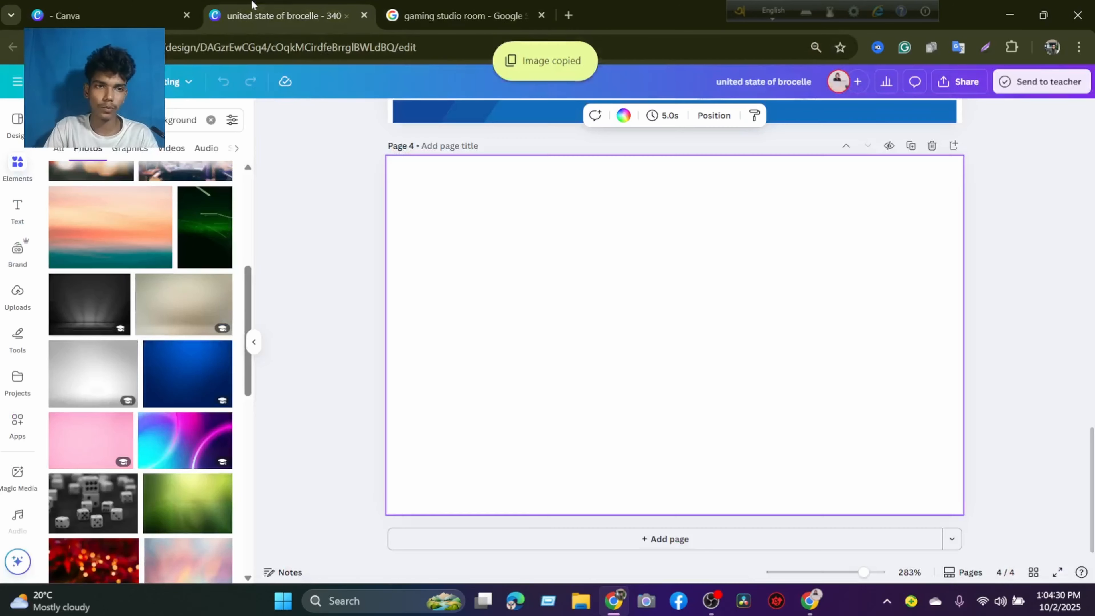
right_click(431, 190)
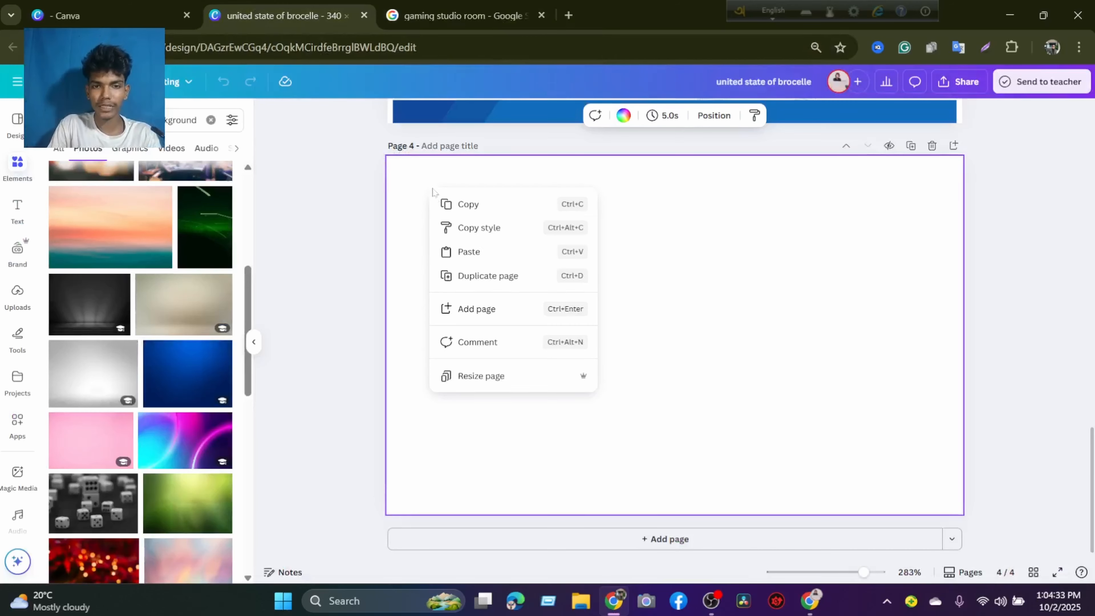
click(470, 257)
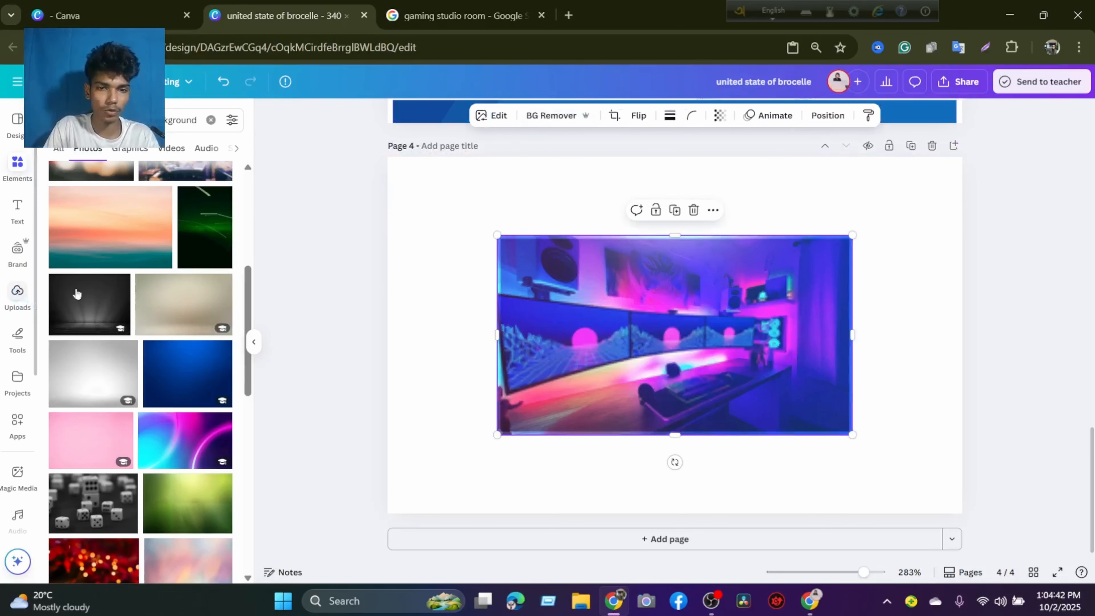
Shift the pasted image toward the page's upper-left corner and set it as page 4's background.
drag(621, 336, 535, 273)
right_click(536, 272)
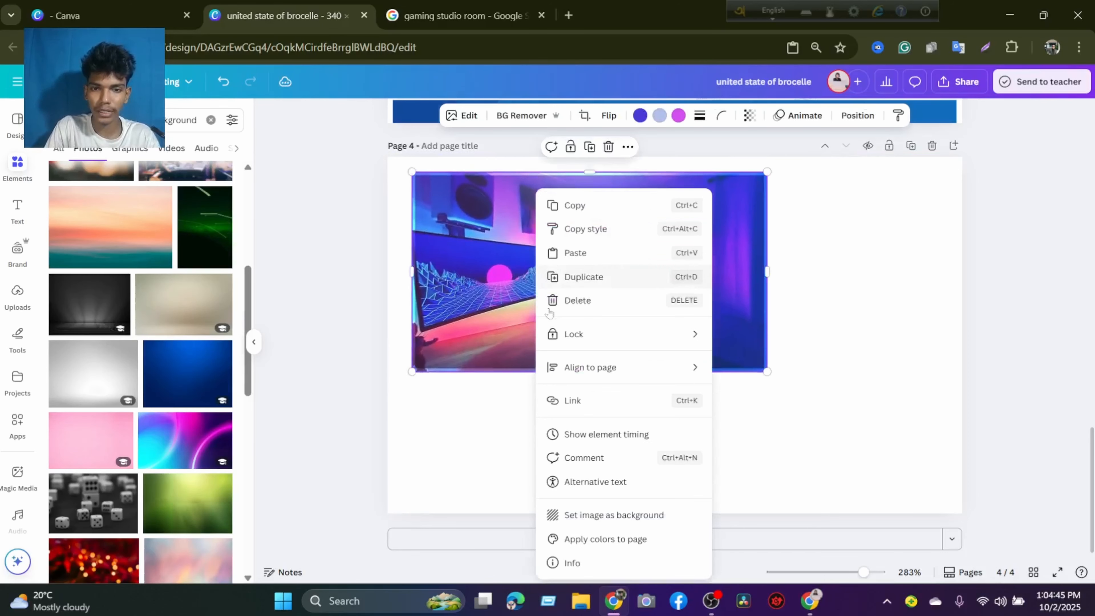
click(579, 515)
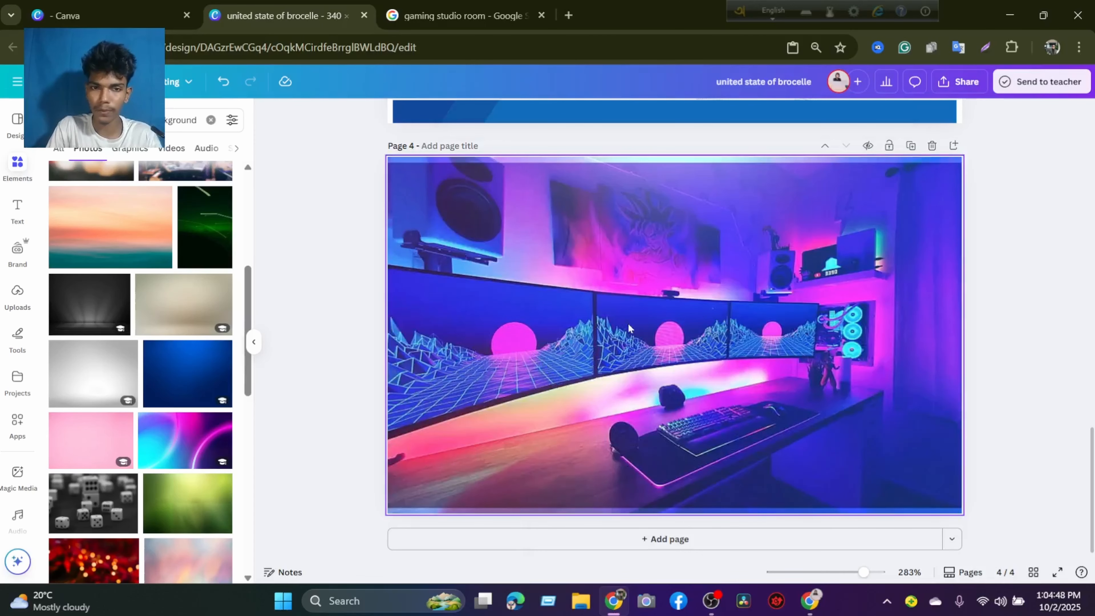
Detach the gaming setup image from page 4's background, try fitting it to the page manually, and set it as the background again.
scroll(545, 260, up, 2)
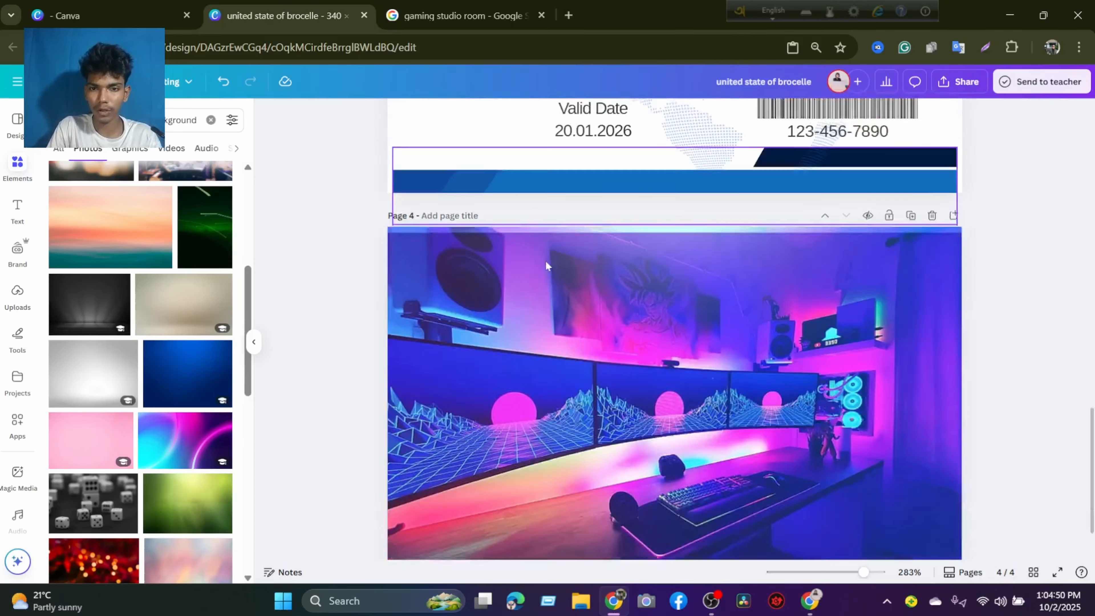
scroll(545, 260, down, 2)
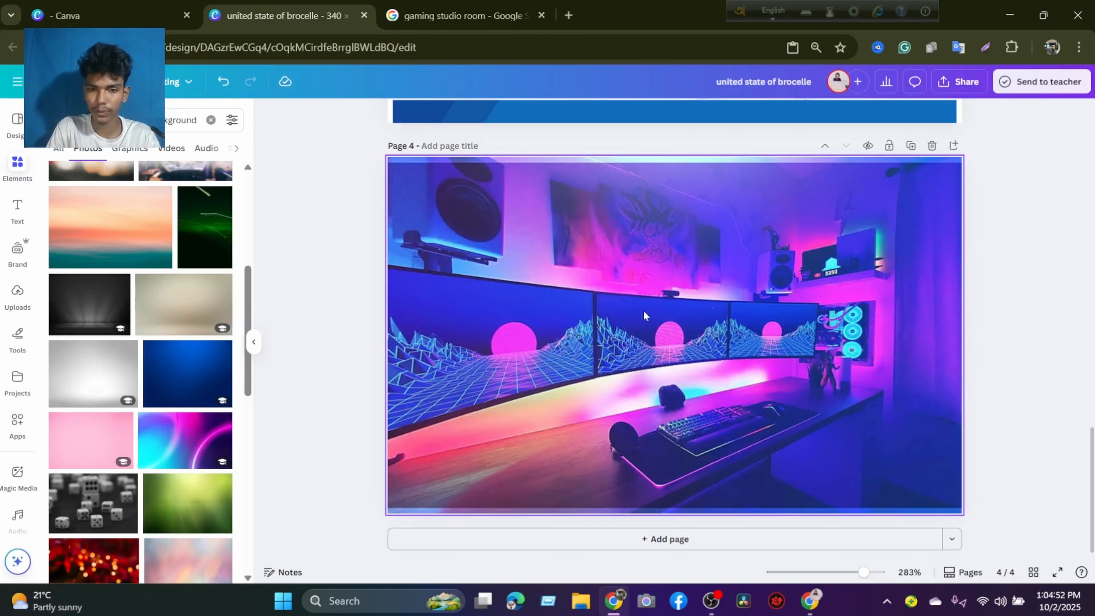
right_click(467, 205)
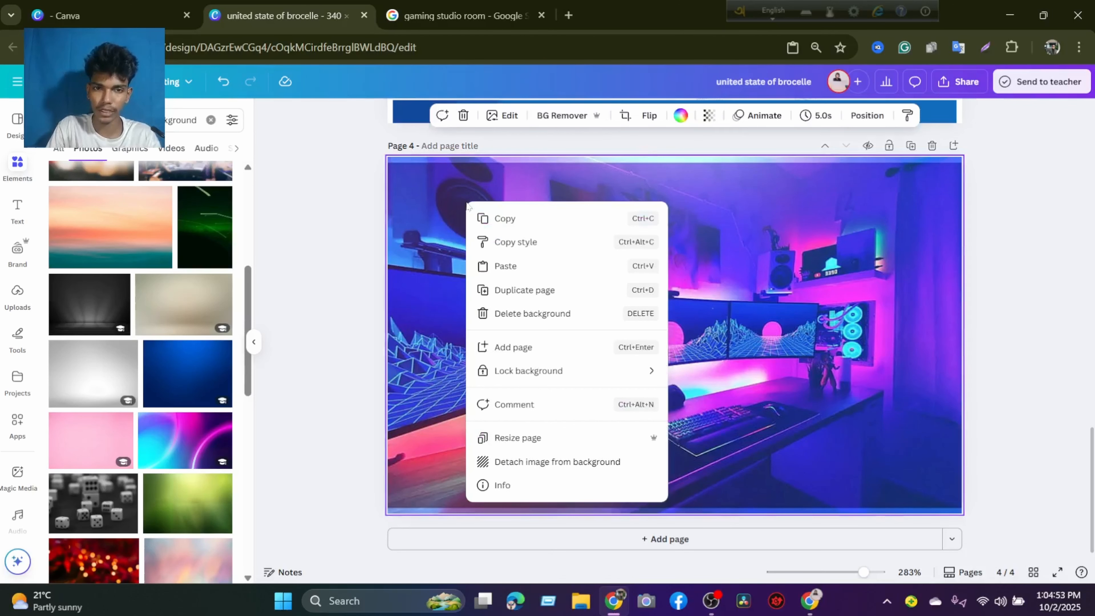
click(525, 459)
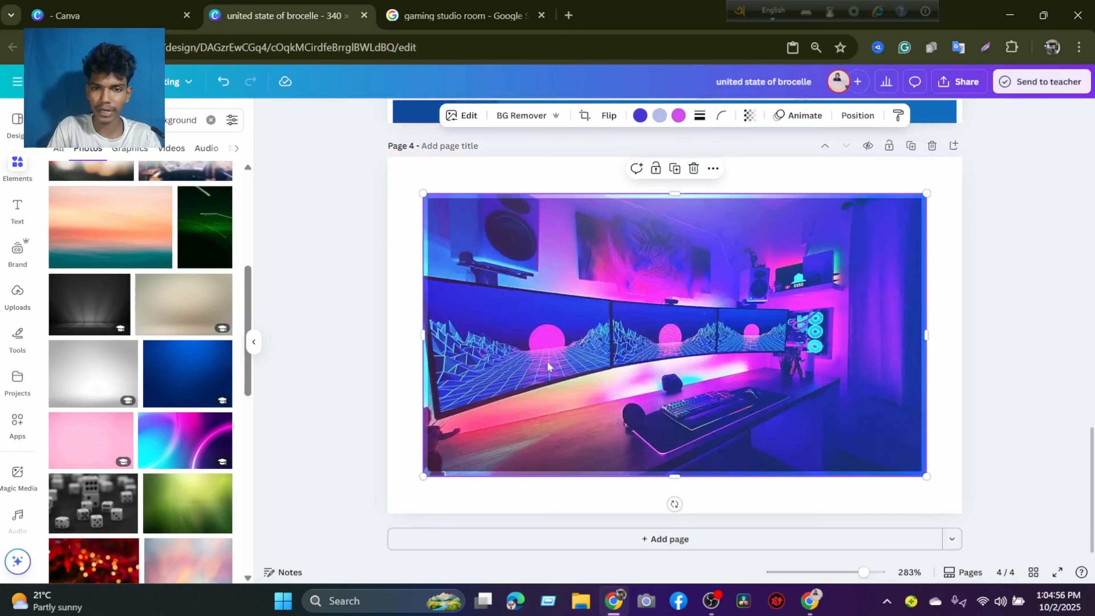
drag(499, 318, 460, 281)
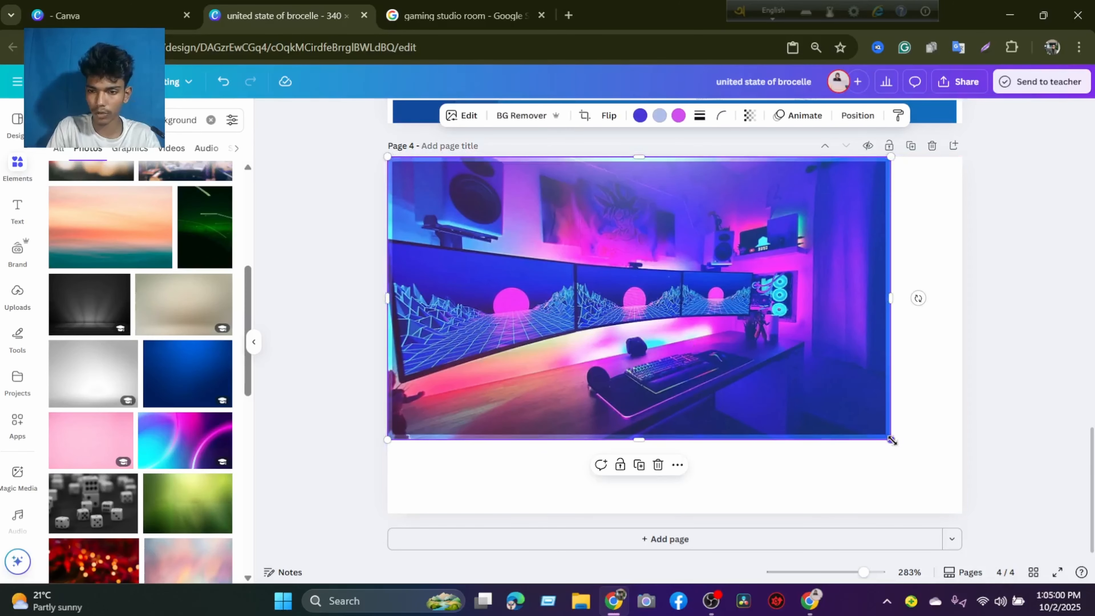
drag(890, 440, 946, 505)
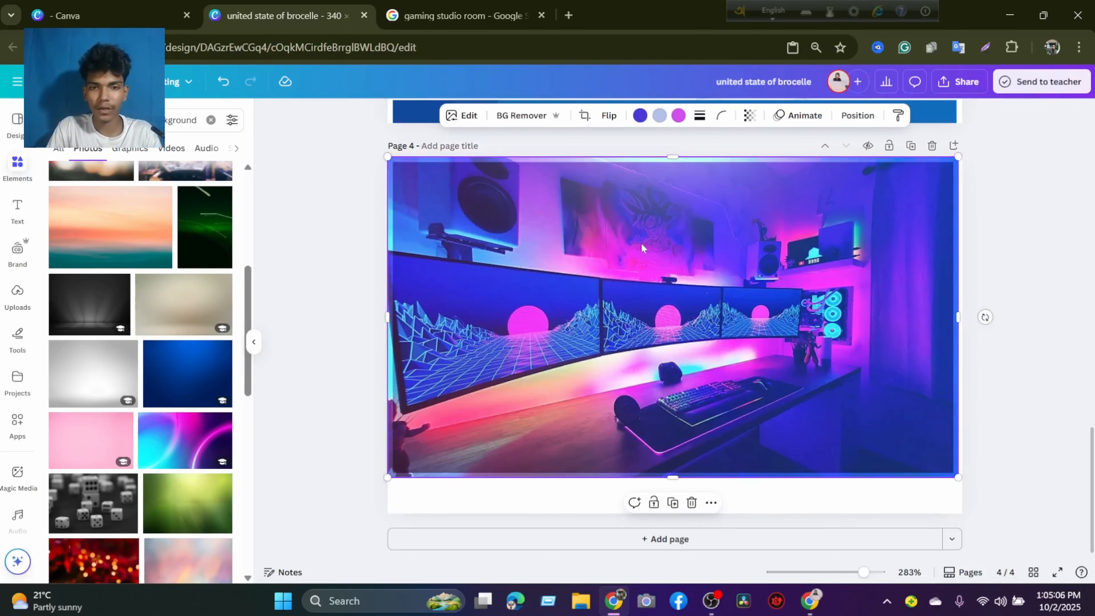
drag(469, 203, 478, 208)
mouse_move(545, 211)
mouse_down()
mouse_move(542, 237)
mouse_move(541, 195)
mouse_up()
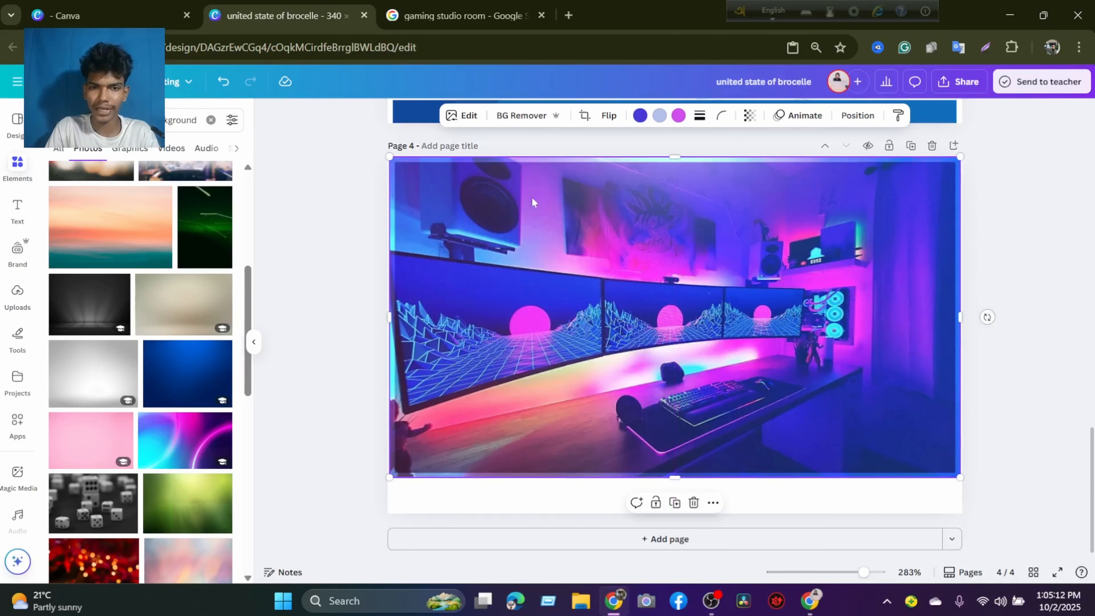
right_click(532, 197)
click(584, 514)
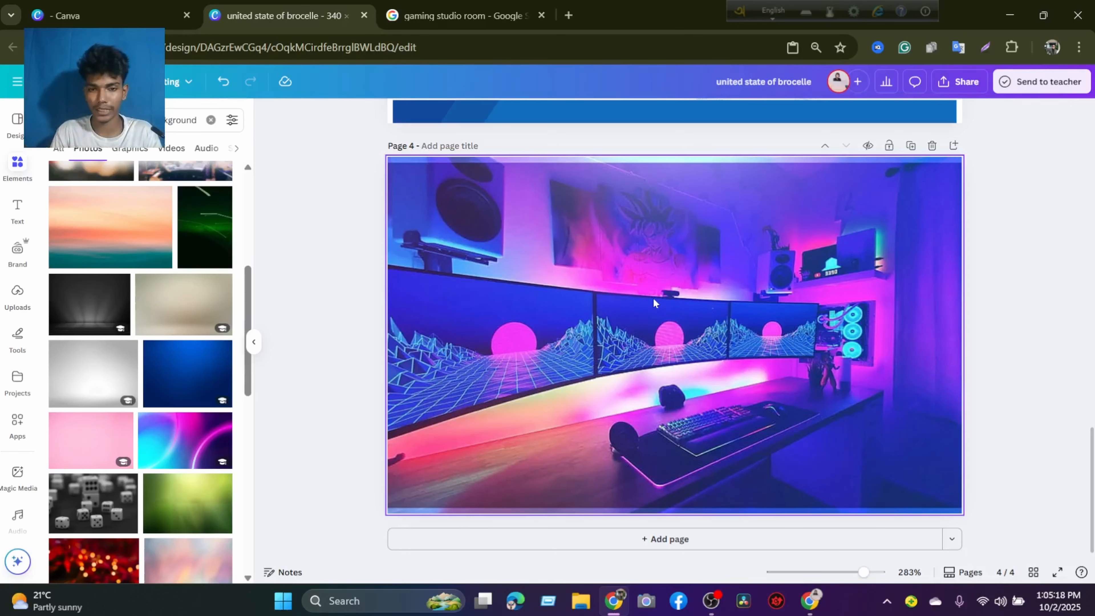
Select page 4's background image, collapse the elements panel, and open the image's editing options.
click(507, 291)
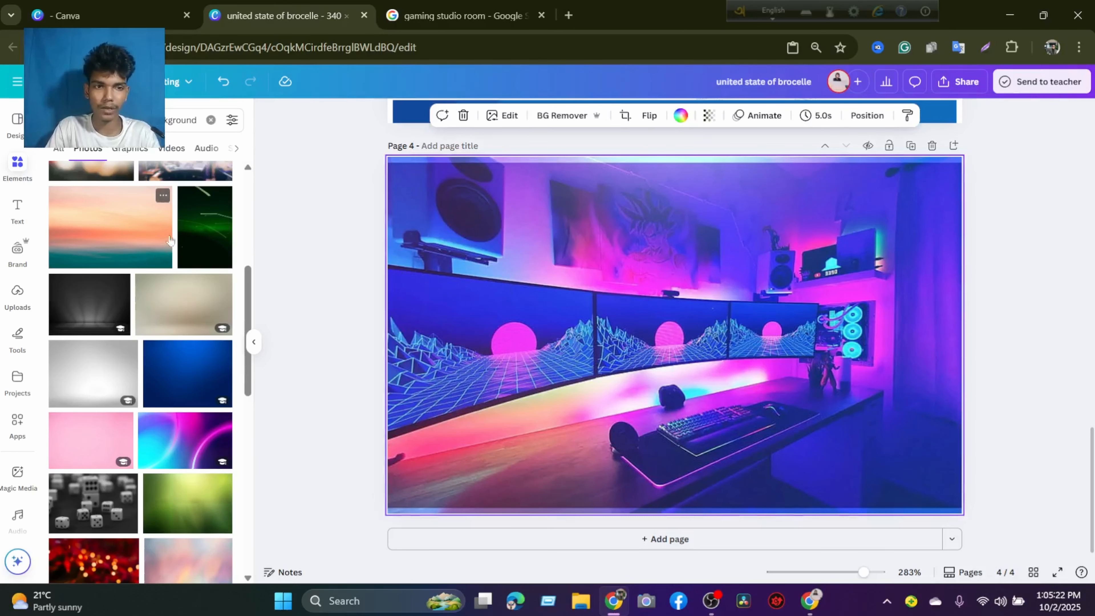
click(253, 342)
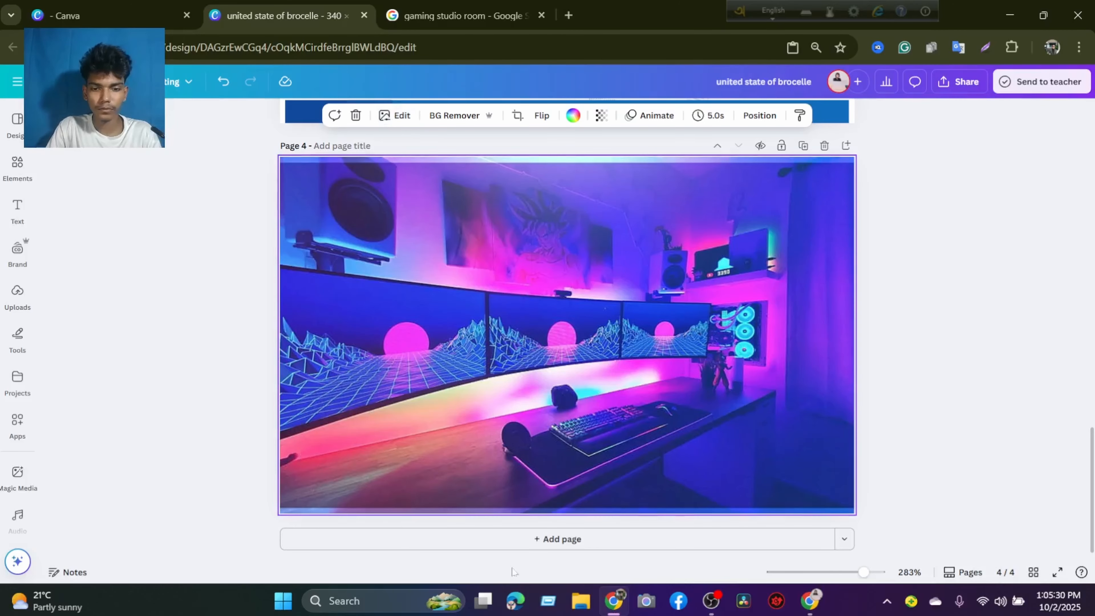
click(545, 606)
click(199, 554)
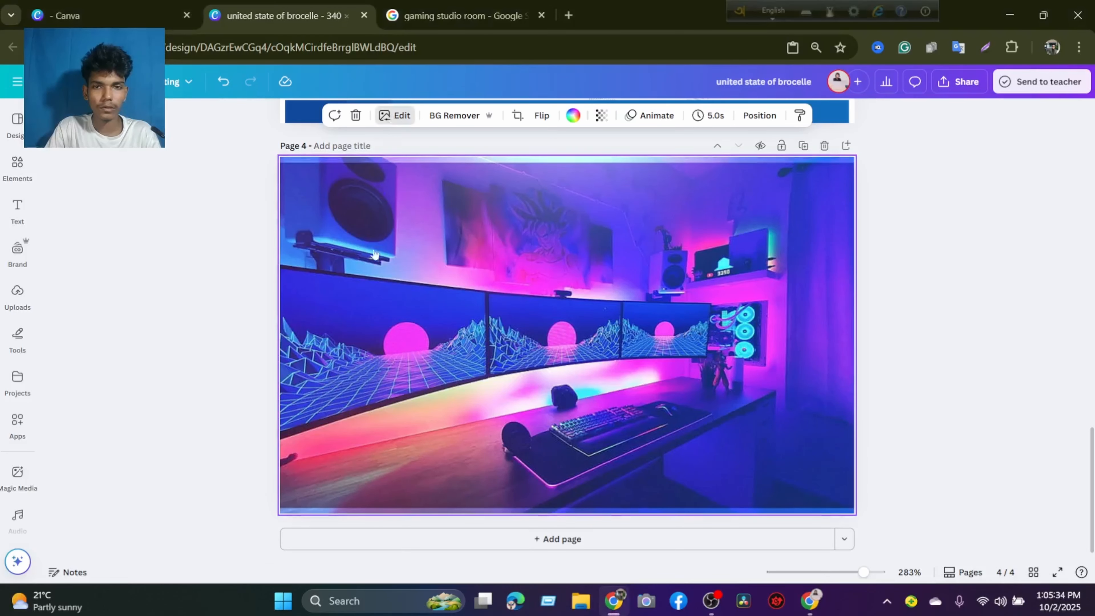
click(402, 116)
click(402, 115)
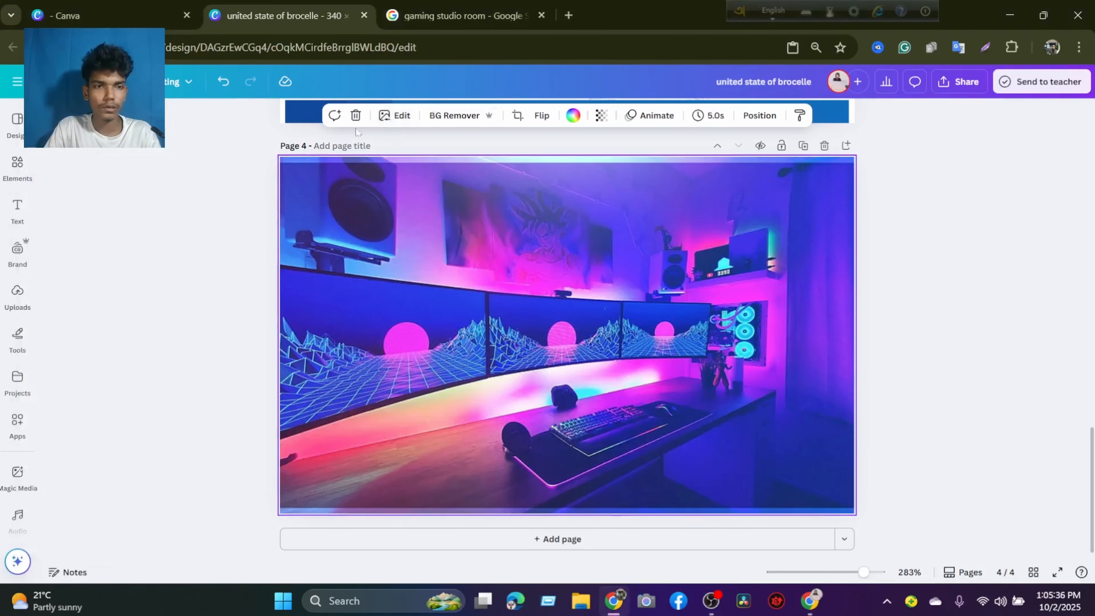
click(398, 117)
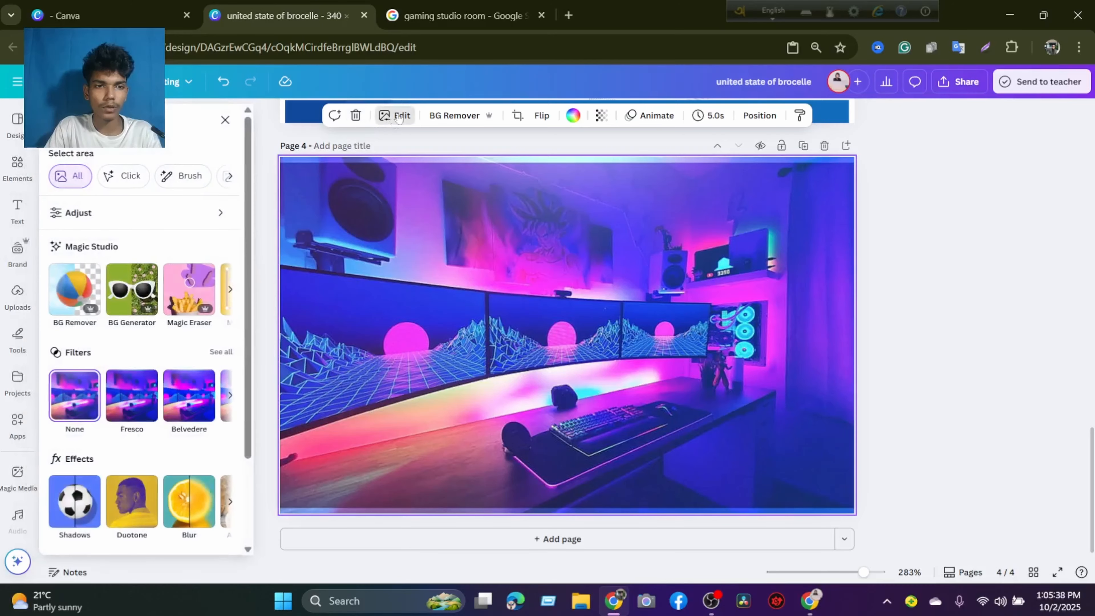
scroll(151, 331, down, 3)
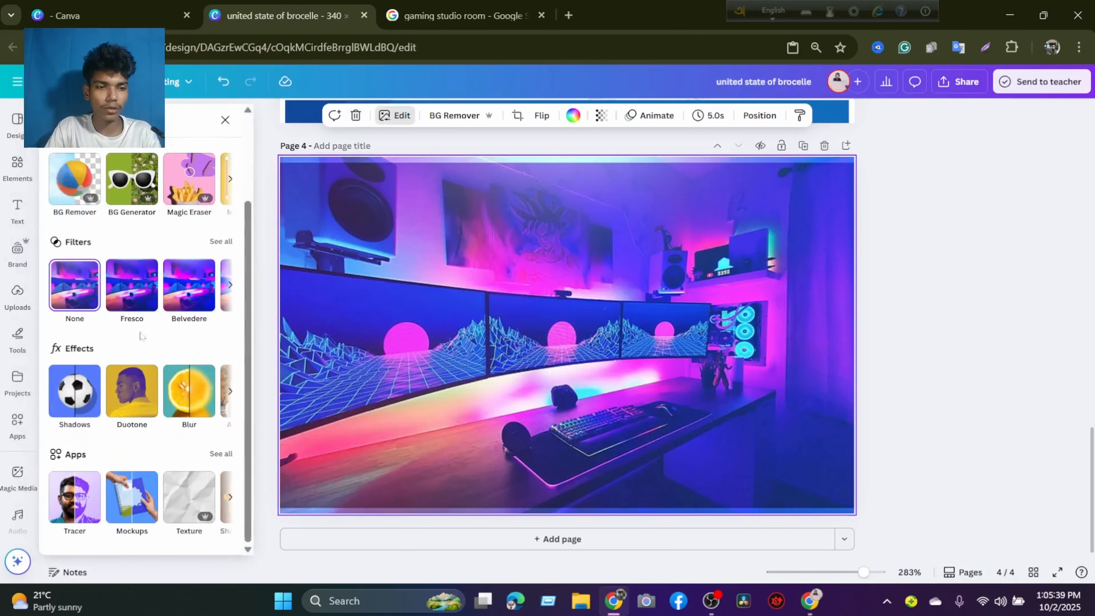
click(82, 401)
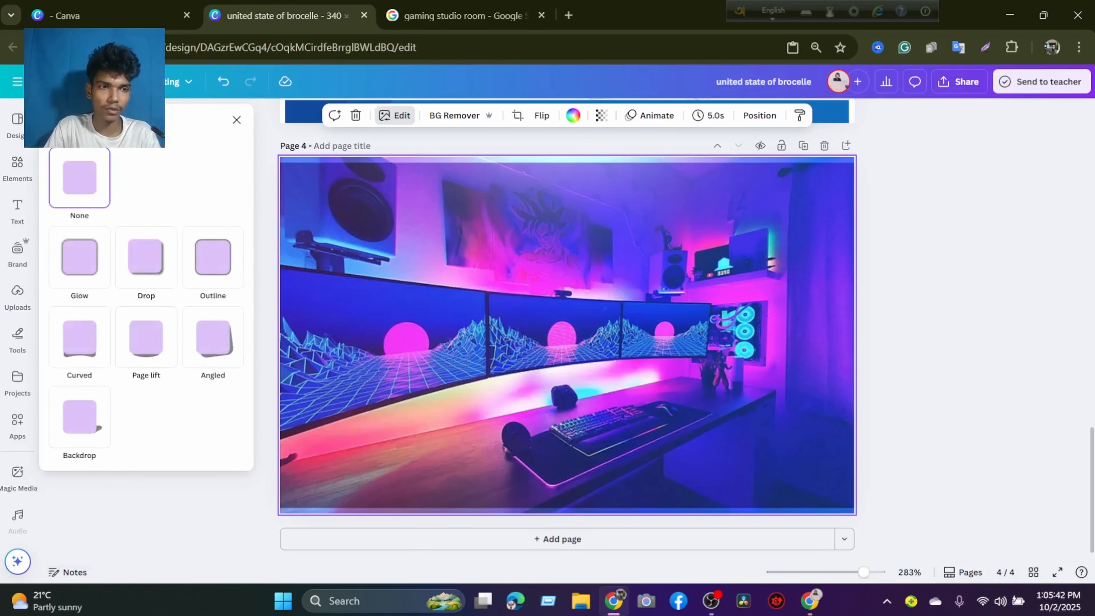
click(56, 120)
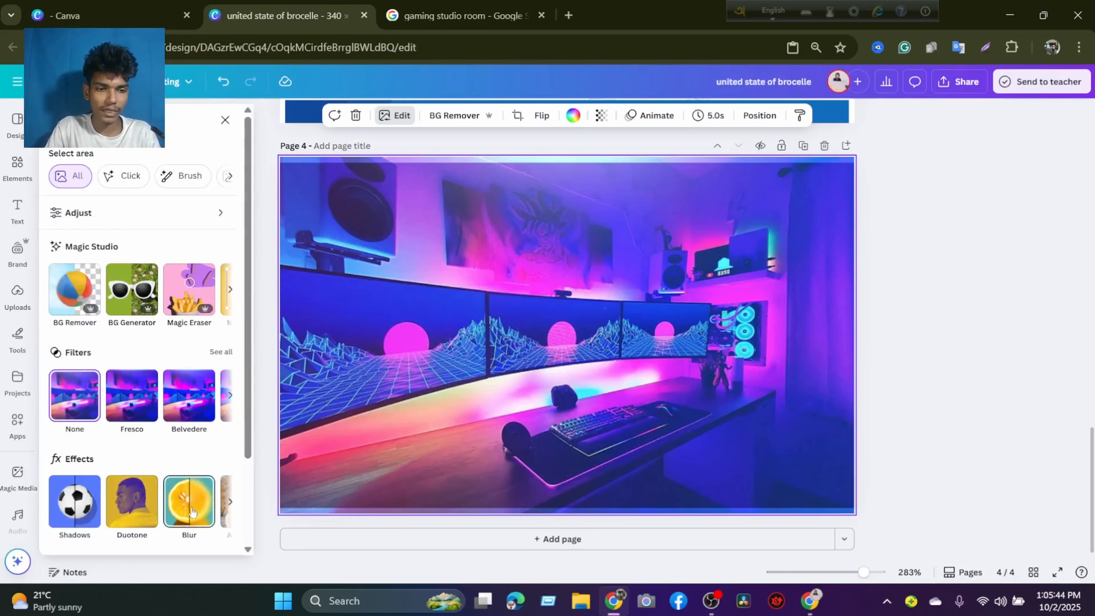
Open the Blur effect for the background image and set the brush size and intensity to 100.
scroll(192, 510, down, 3)
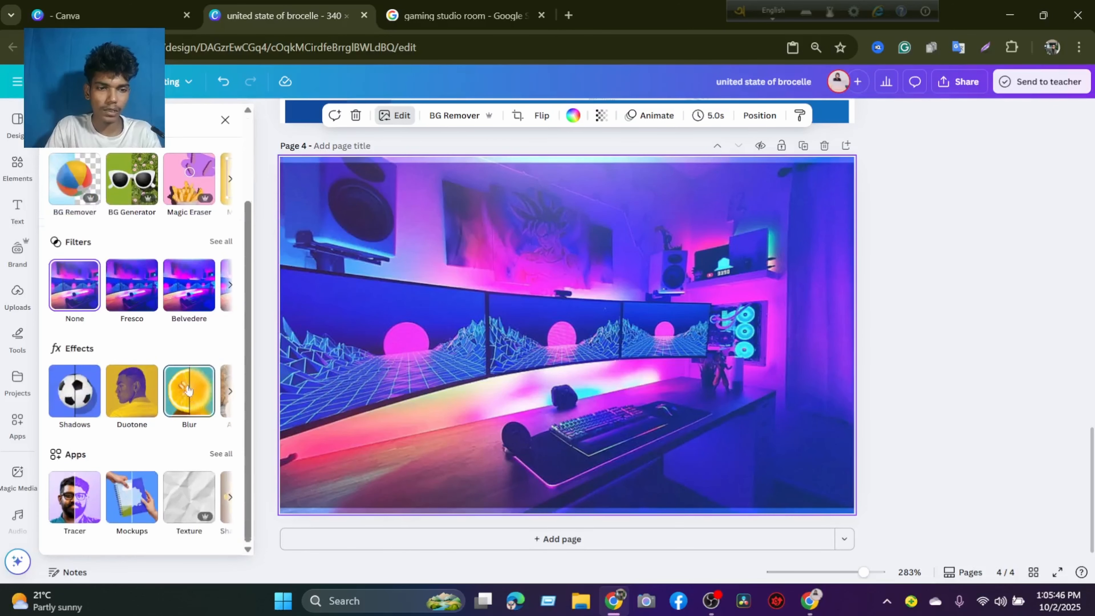
click(188, 389)
drag(89, 256, 542, 313)
drag(92, 297, 230, 305)
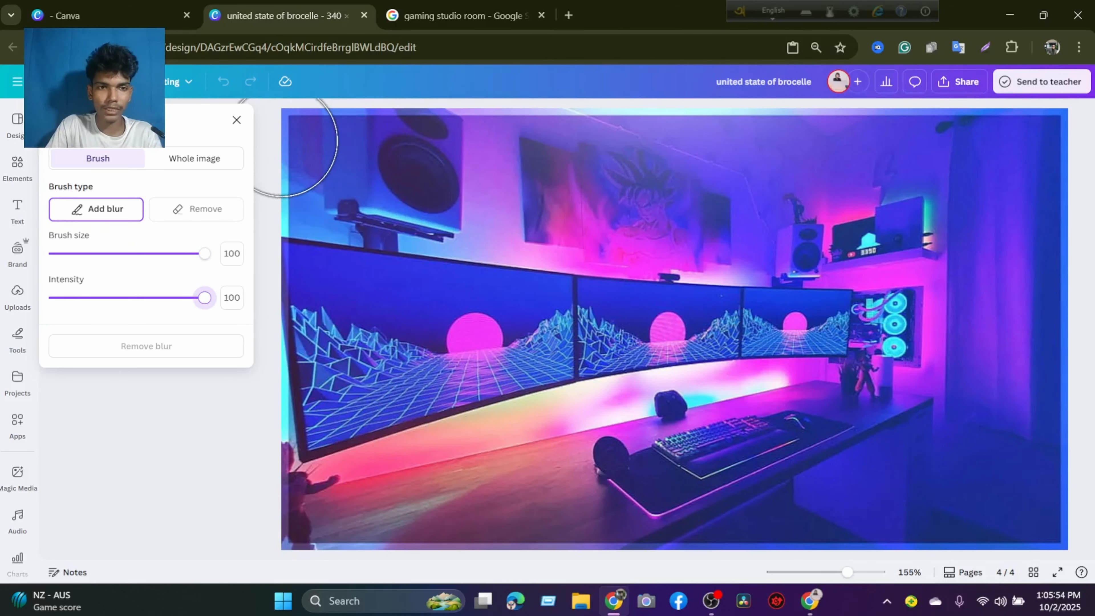
Brush the blur over page 4's entire background image and close the blur settings.
mouse_move(281, 133)
mouse_down()
mouse_move(1038, 132)
mouse_move(1061, 185)
mouse_move(1072, 176)
mouse_move(972, 189)
mouse_move(927, 177)
mouse_move(354, 176)
mouse_move(311, 183)
mouse_move(297, 233)
mouse_move(523, 210)
mouse_move(745, 233)
mouse_move(1052, 237)
mouse_move(1050, 281)
mouse_move(813, 294)
mouse_move(513, 281)
mouse_move(290, 303)
mouse_move(295, 284)
mouse_move(293, 330)
mouse_move(639, 359)
mouse_move(1075, 330)
mouse_move(1075, 428)
mouse_move(953, 411)
mouse_move(684, 415)
mouse_move(403, 399)
mouse_move(273, 415)
mouse_move(274, 508)
mouse_move(355, 518)
mouse_move(313, 482)
mouse_move(517, 467)
mouse_move(1026, 470)
mouse_move(1063, 460)
mouse_move(986, 528)
mouse_move(310, 523)
mouse_move(625, 545)
mouse_move(1066, 520)
mouse_up()
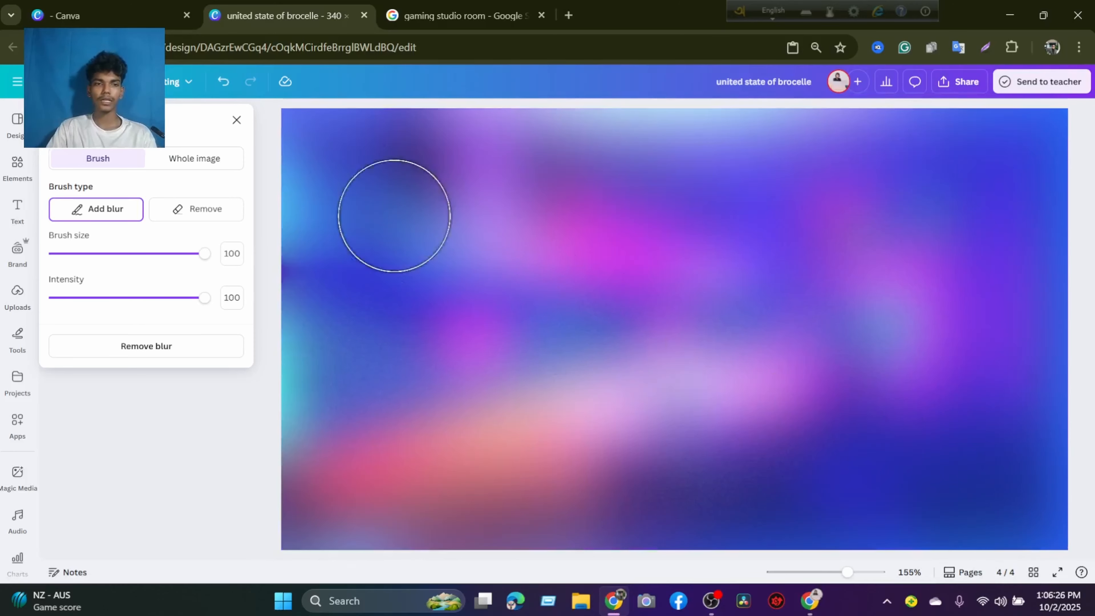
click(234, 120)
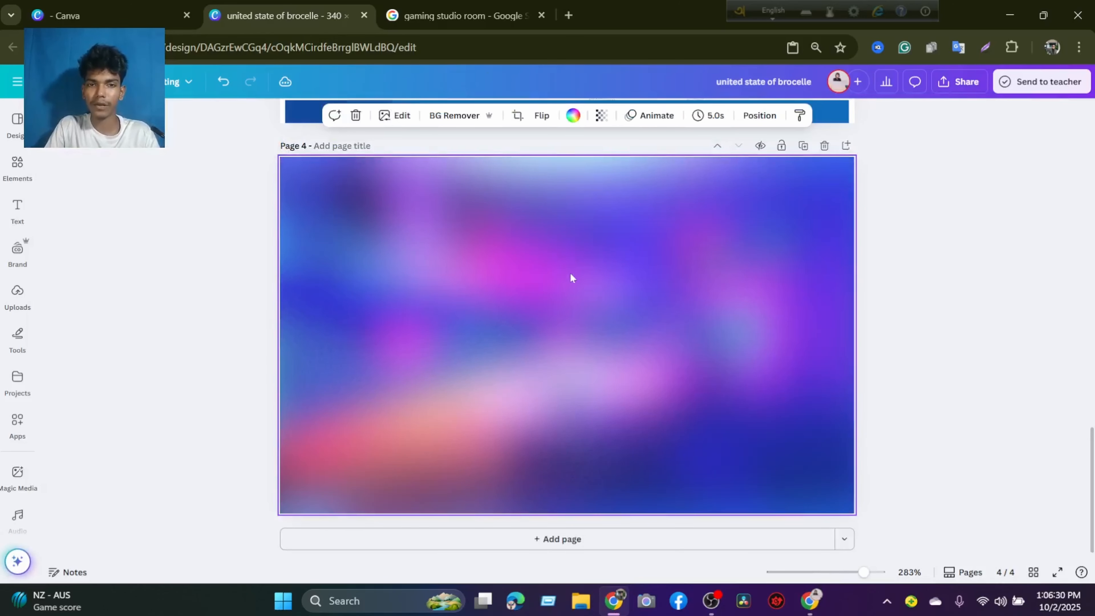
scroll(491, 312, up, 3)
scroll(500, 310, down, 3)
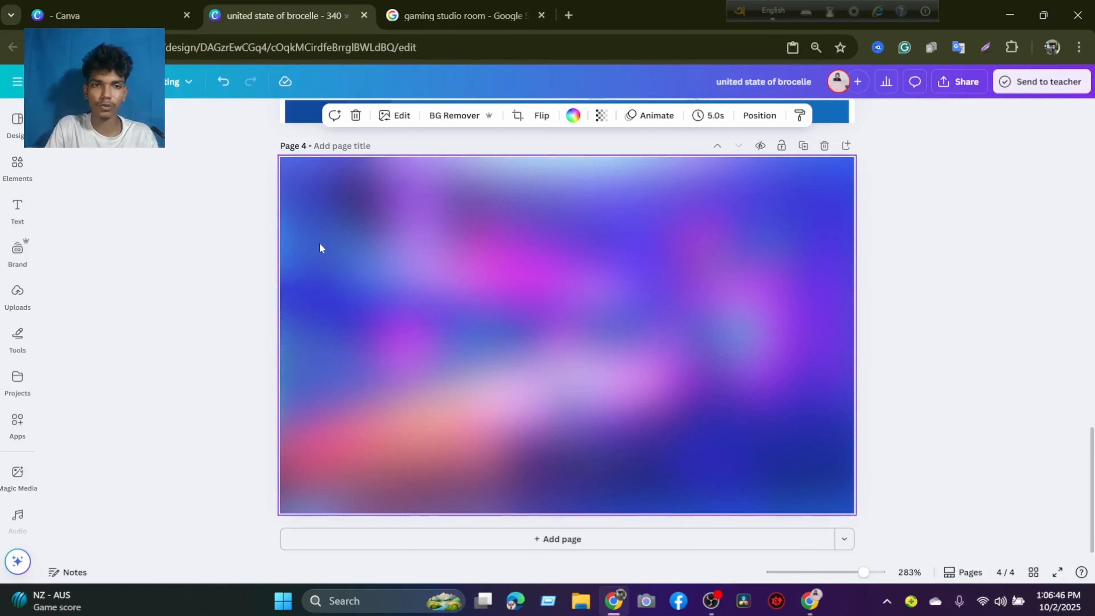
Return to the Canva home page, open the recent Black and Blue Aqua Pure Pools Logo design and look over its first pages.
click(112, 16)
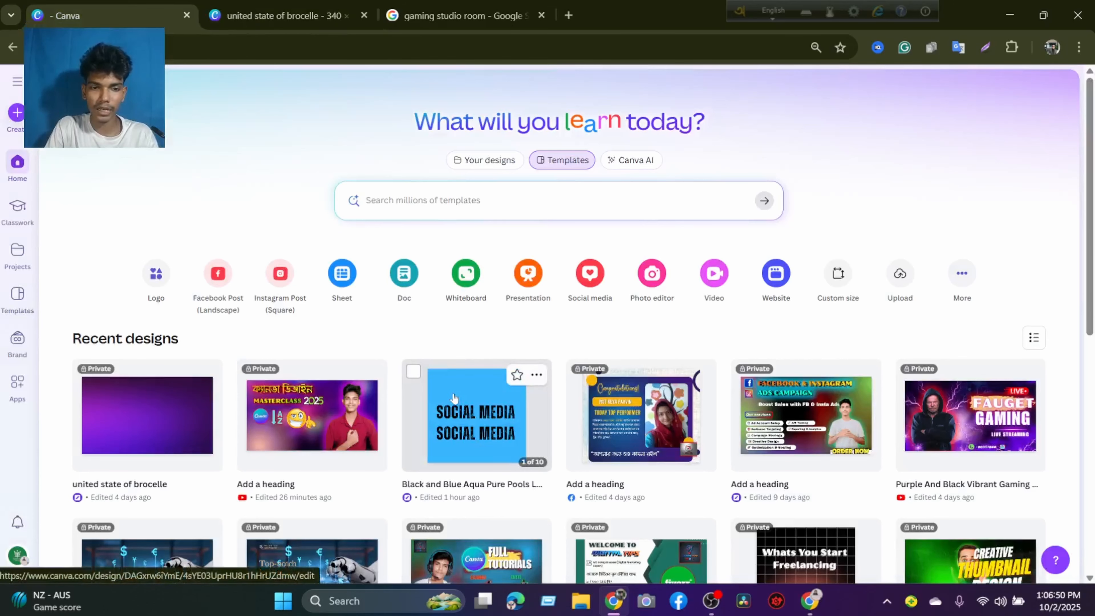
click(435, 380)
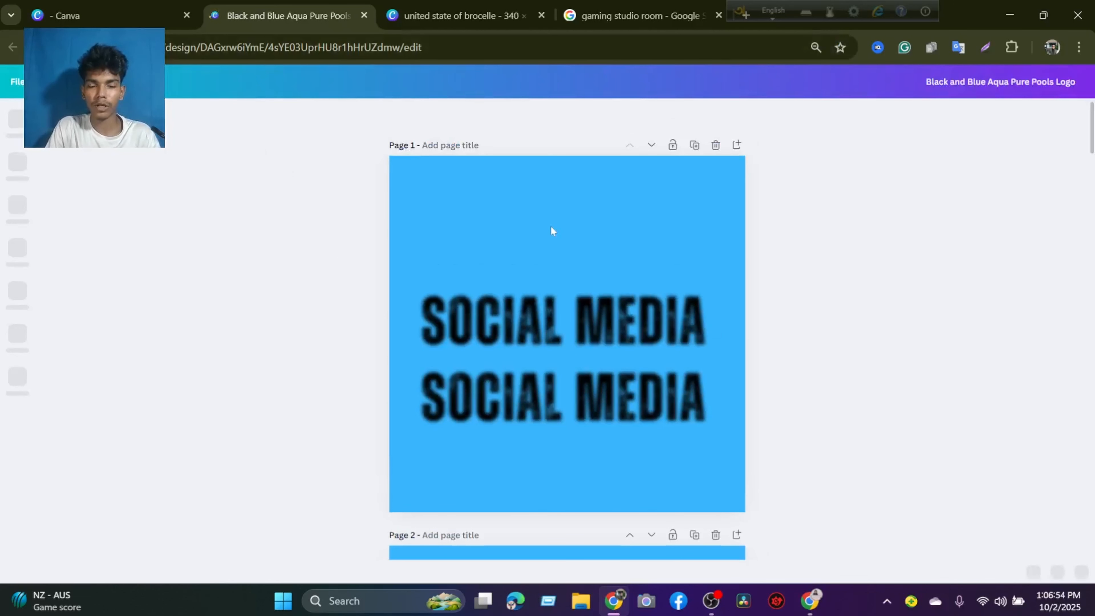
scroll(551, 231, down, 3)
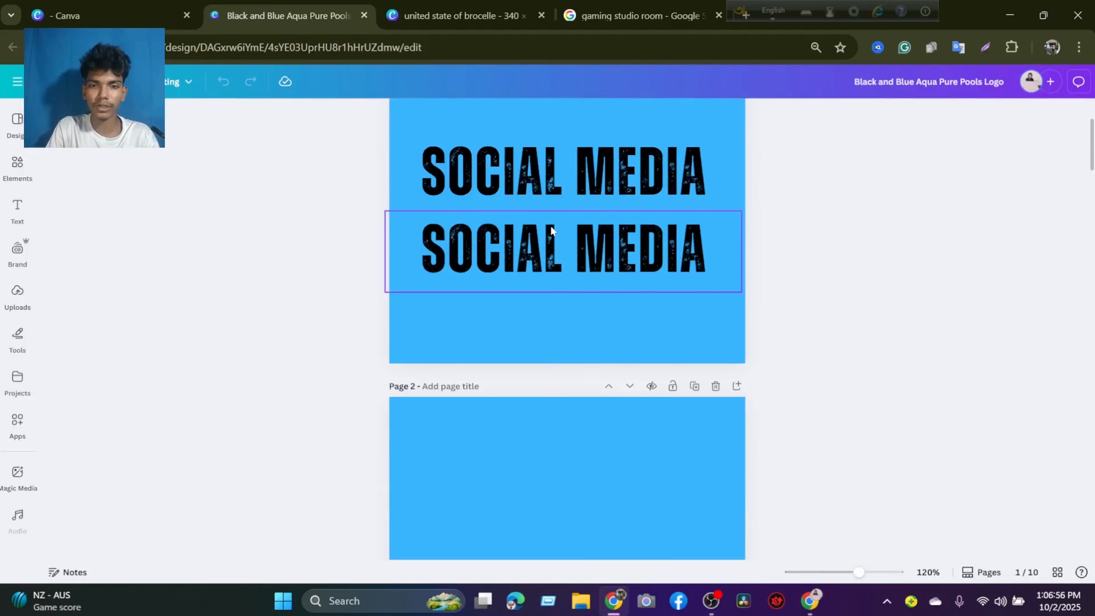
scroll(550, 230, up, 3)
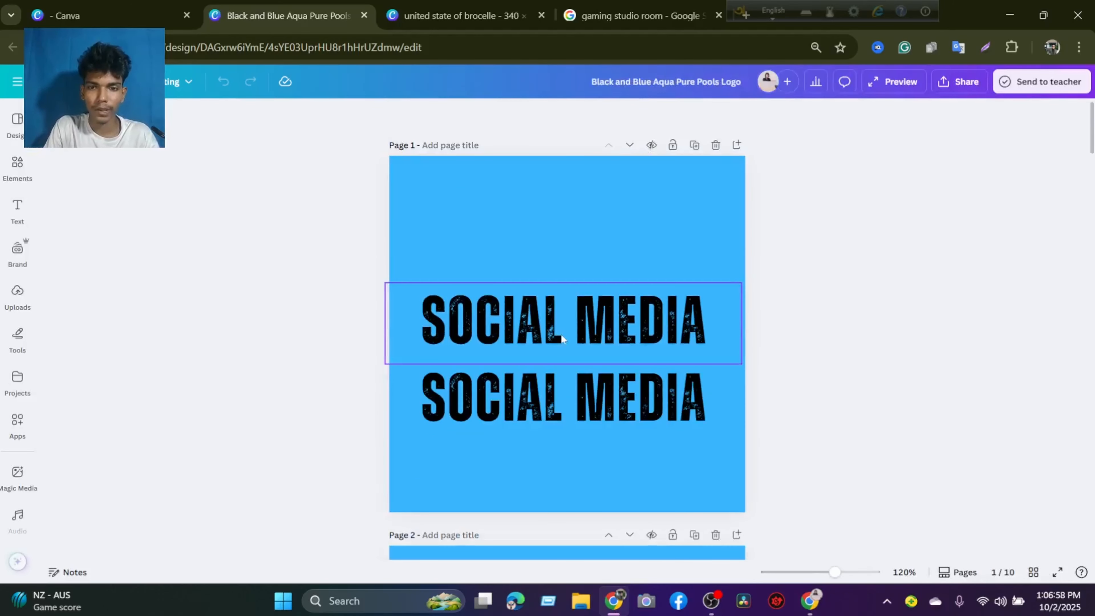
Move the upper SOCIAL MEDIA text from page 1 down onto the upper part of page 2.
drag(561, 338, 559, 306)
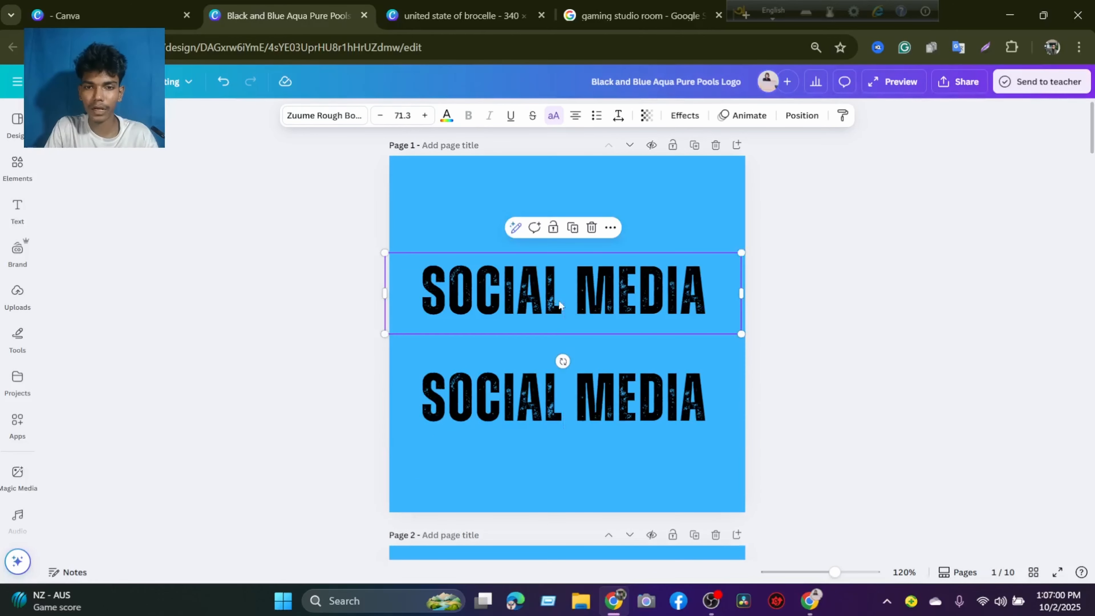
click(657, 229)
click(619, 309)
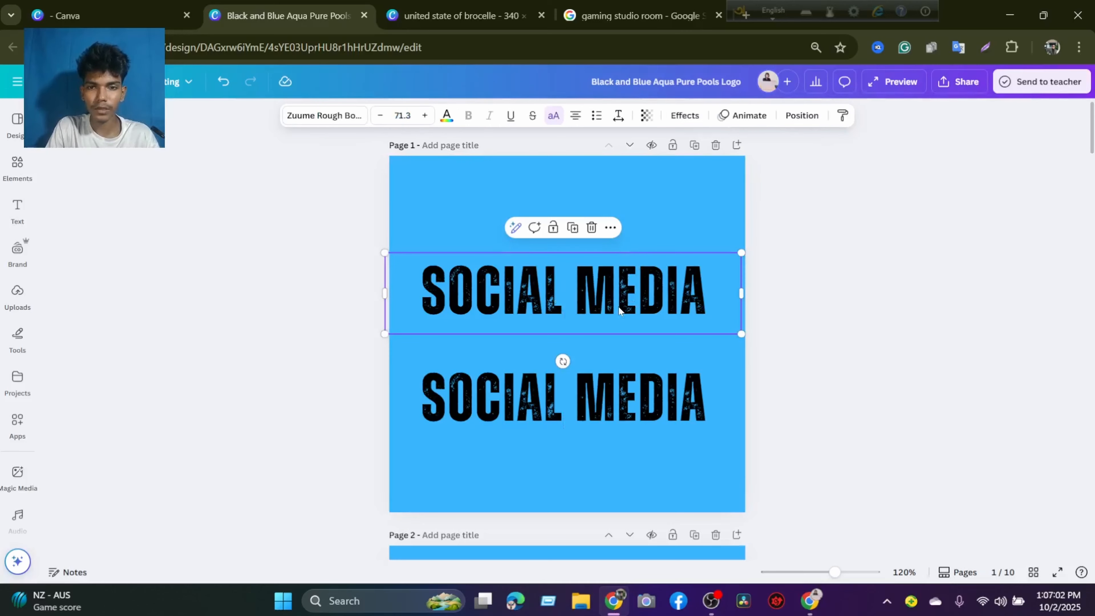
drag(616, 305, 616, 386)
scroll(616, 386, down, 6)
drag(625, 432, 628, 471)
scroll(627, 471, down, 4)
scroll(627, 471, down, 5)
scroll(598, 360, up, 10)
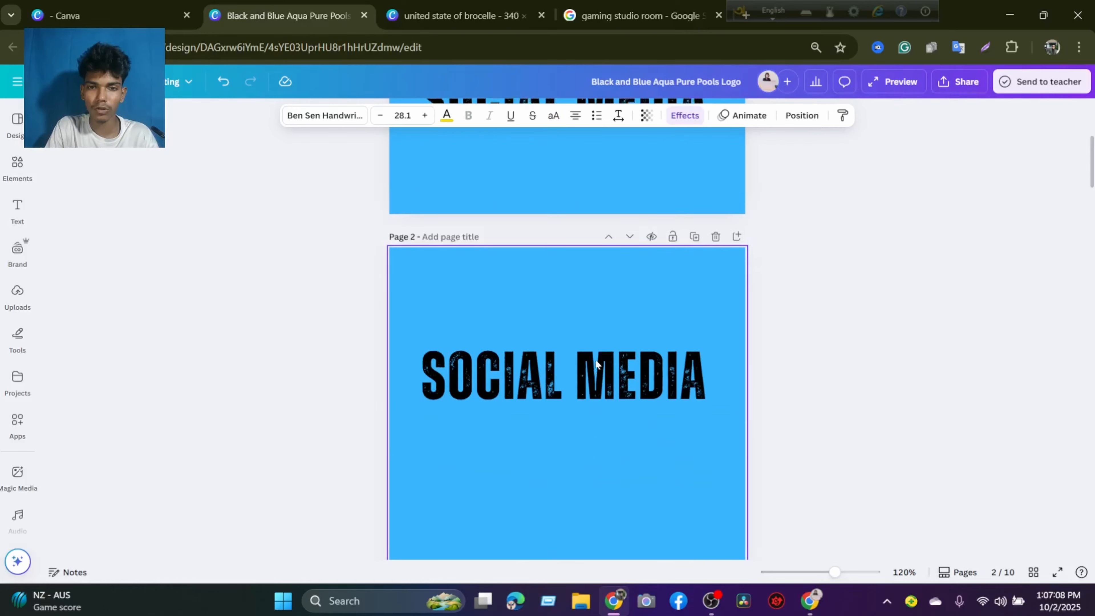
Move page 1's remaining SOCIAL MEDIA text up to mid-page and shrink it to font size 52.6.
scroll(599, 349, up, 3)
click(602, 392)
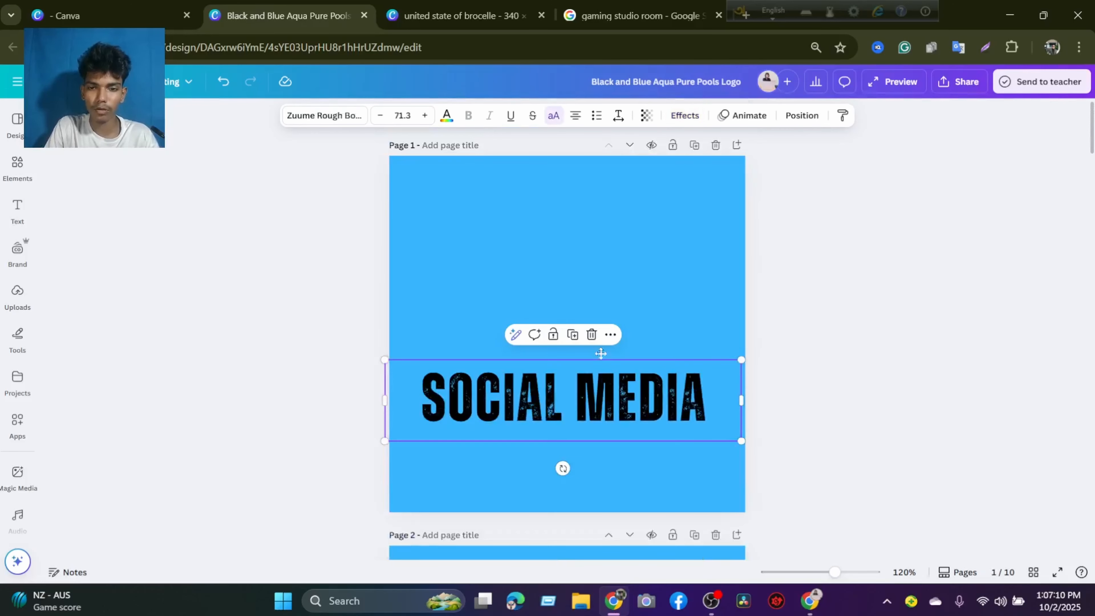
drag(602, 392, 592, 315)
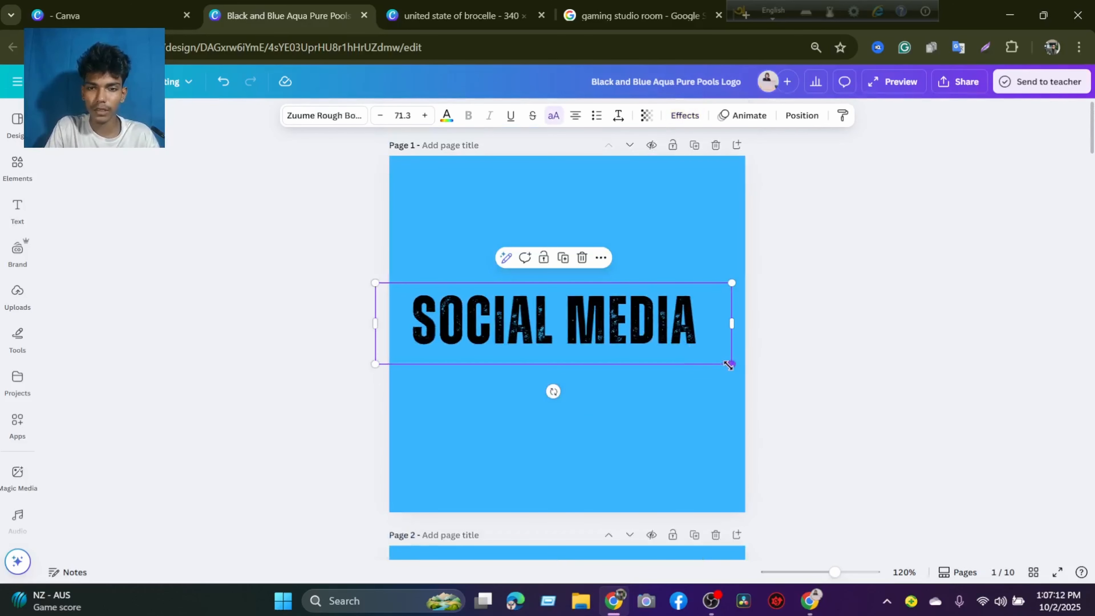
drag(729, 366, 639, 343)
Extend page 1's text to SOCIAL MEDIA MANAGEMENT and fit it on one line at font size 38.9.
click(624, 314)
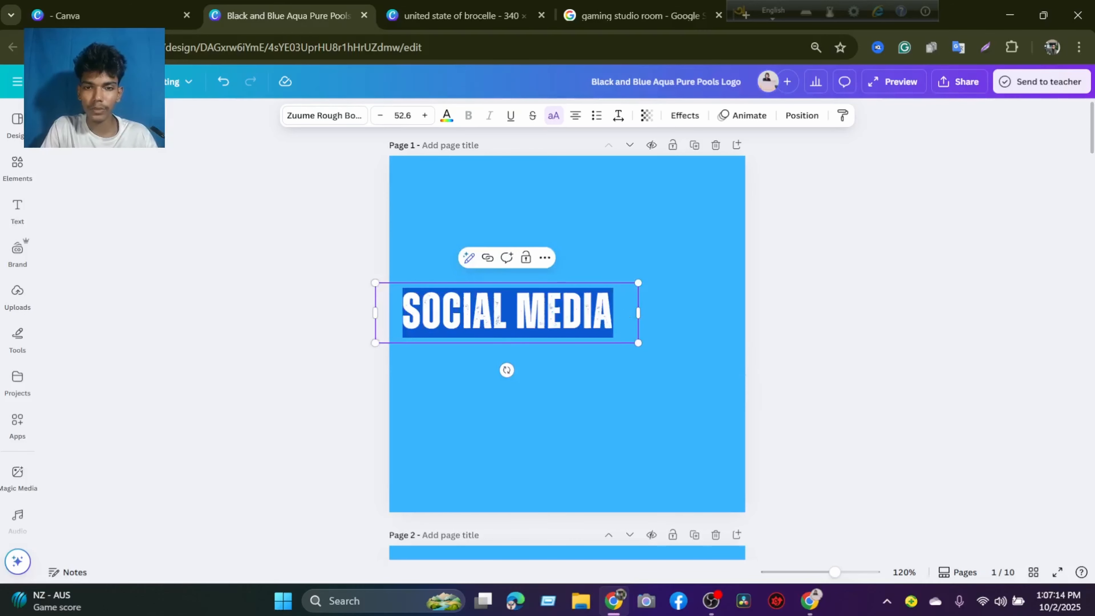
click(625, 315)
text(MANAGEMENT)
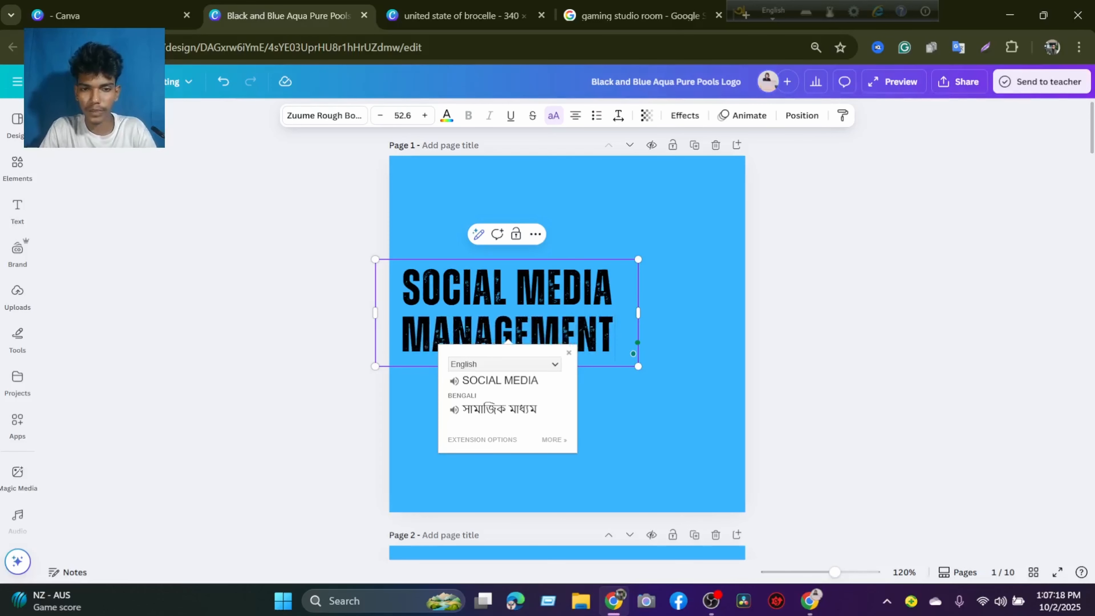
click(681, 433)
click(634, 314)
mouse_move(644, 313)
mouse_down()
mouse_move(904, 318)
mouse_move(720, 320)
mouse_move(747, 327)
mouse_move(644, 308)
mouse_up()
click(760, 317)
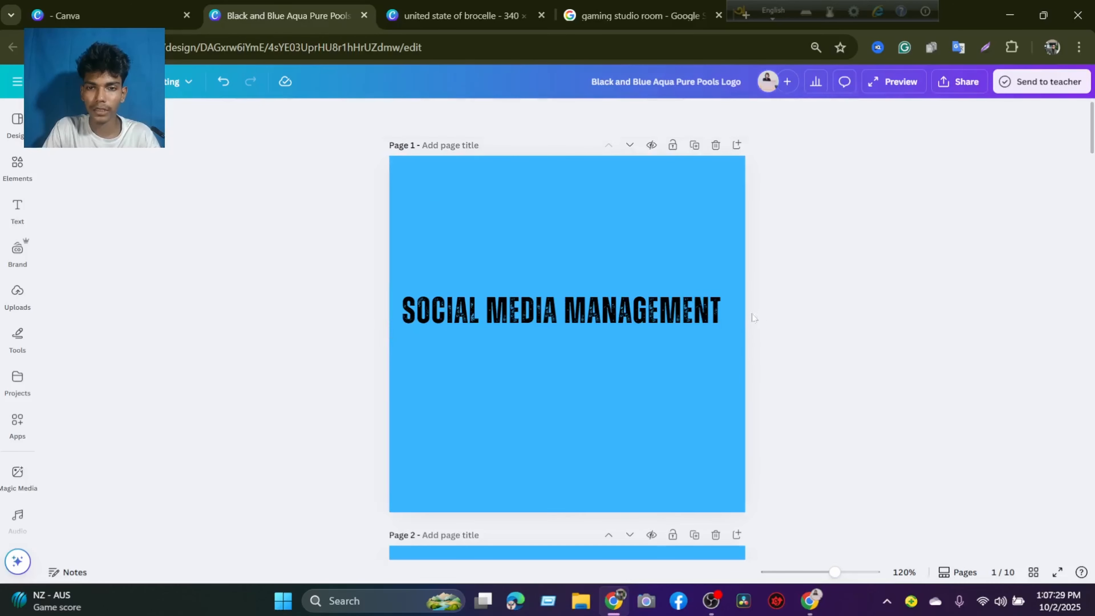
Nudge the SOCIAL MEDIA MANAGEMENT text slightly to the right to center it on page 1.
click(630, 312)
click(774, 337)
click(643, 314)
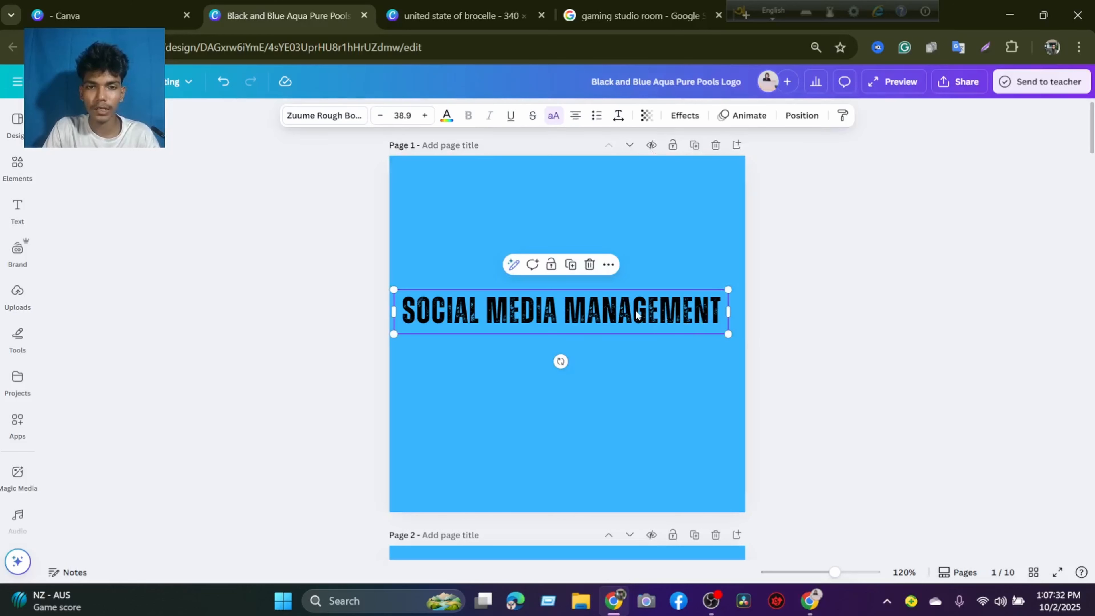
click(677, 252)
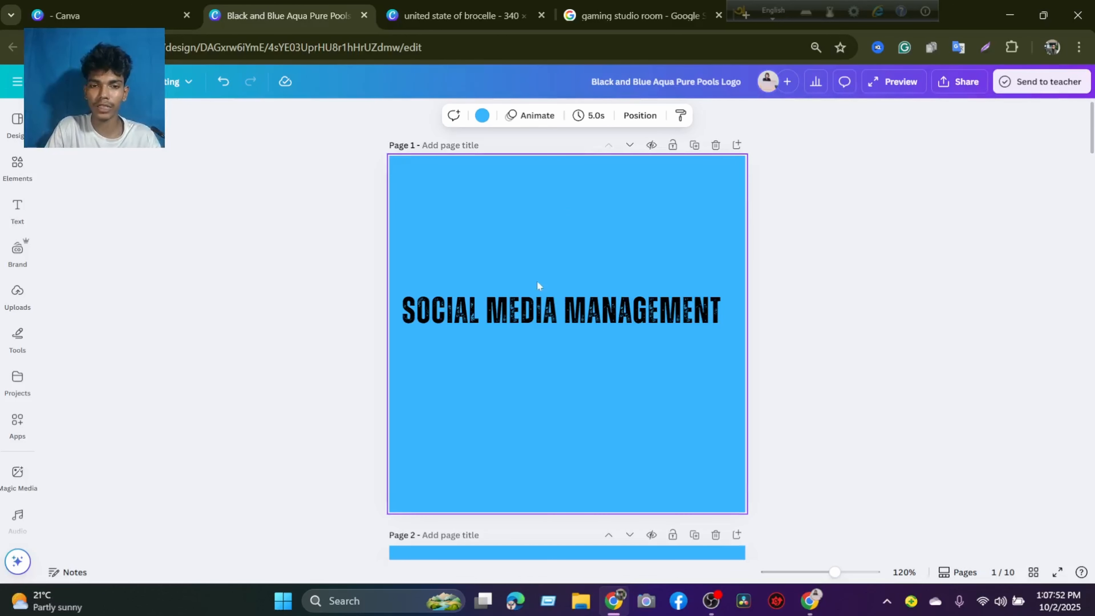
drag(521, 304, 522, 306)
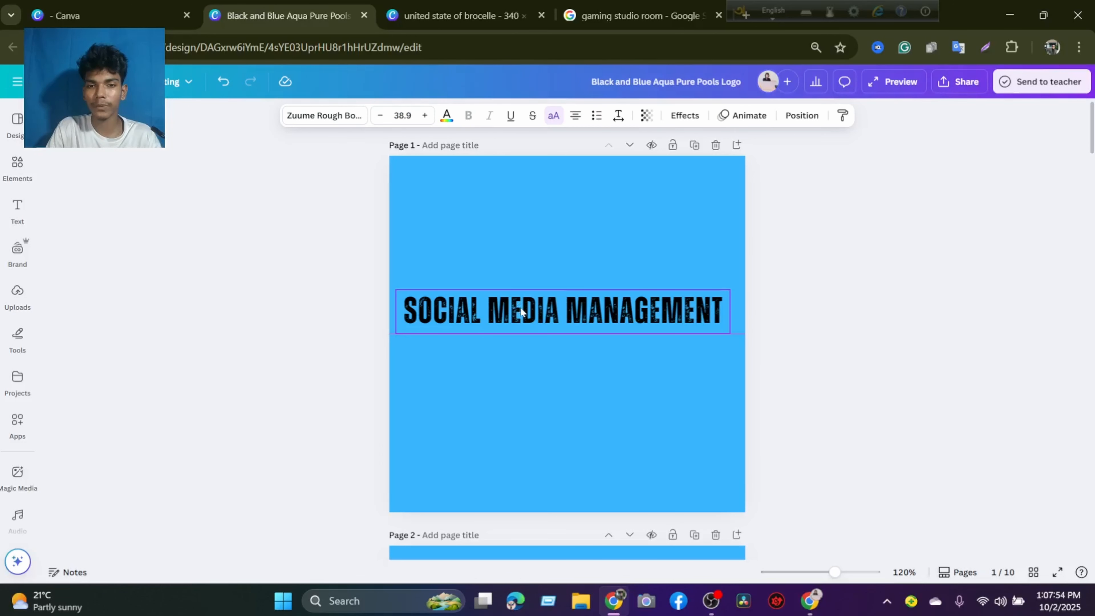
click(624, 391)
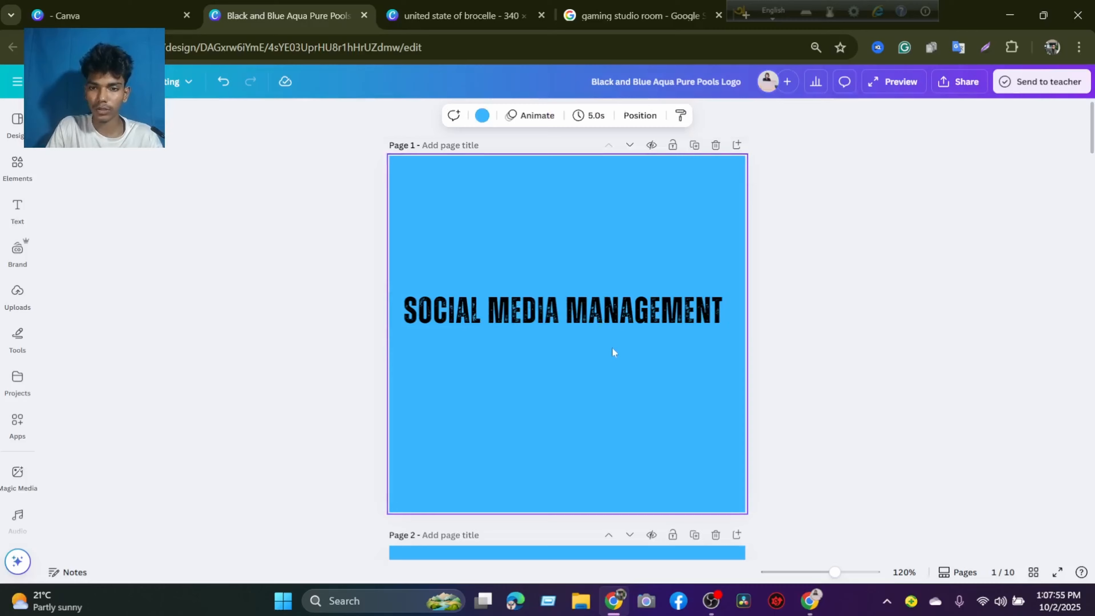
click(591, 314)
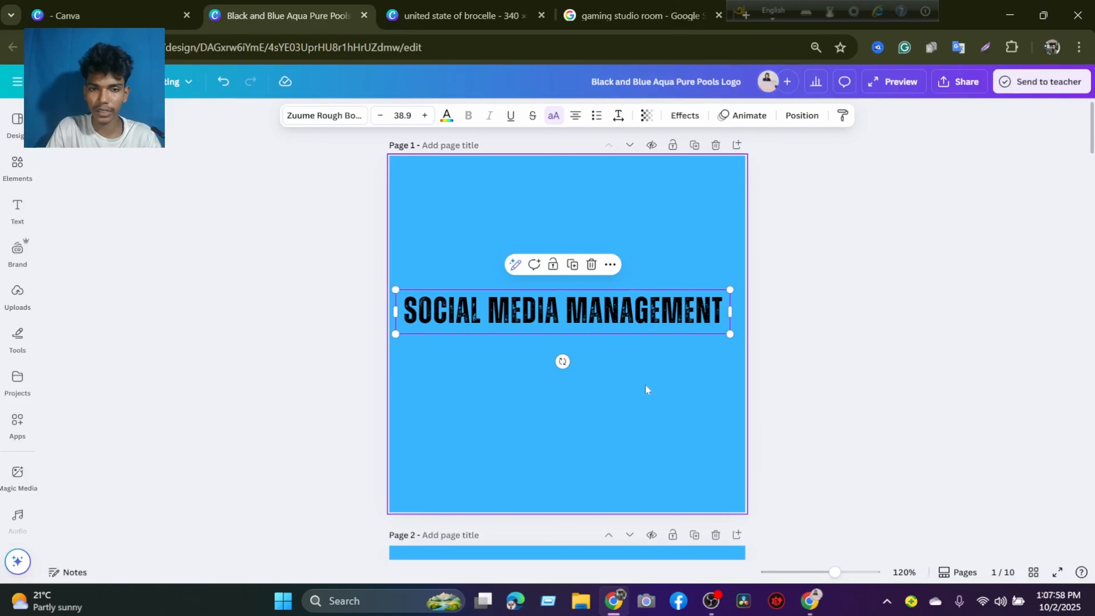
Move page 2's SOCIAL MEDIA text onto the lower part of page 1 and replace its wording with SERVICE.
scroll(643, 380, down, 3)
click(618, 511)
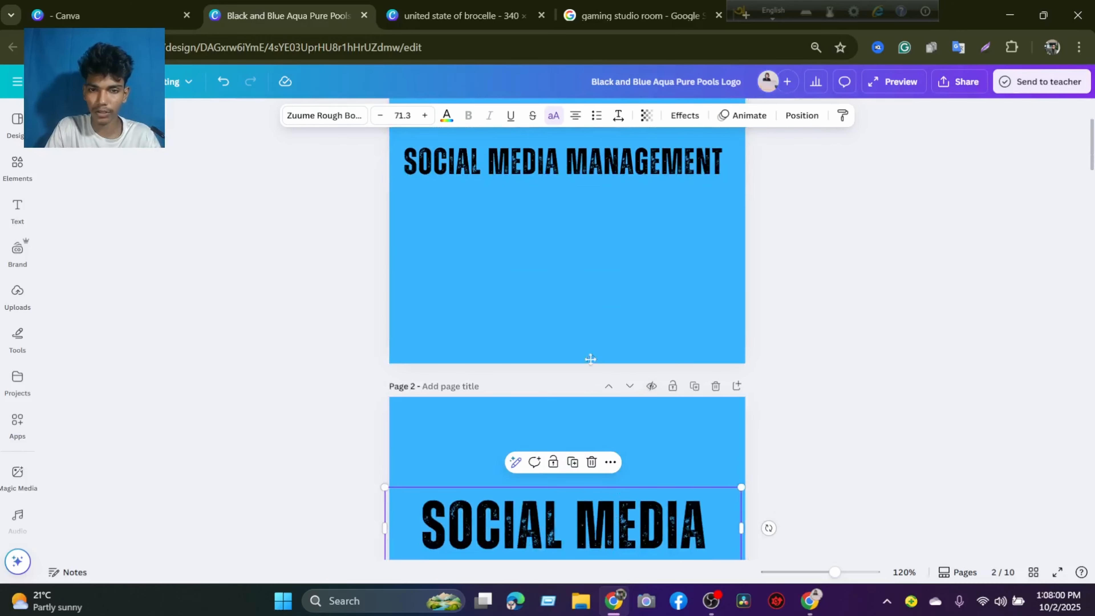
drag(590, 358, 590, 291)
double_click(591, 294)
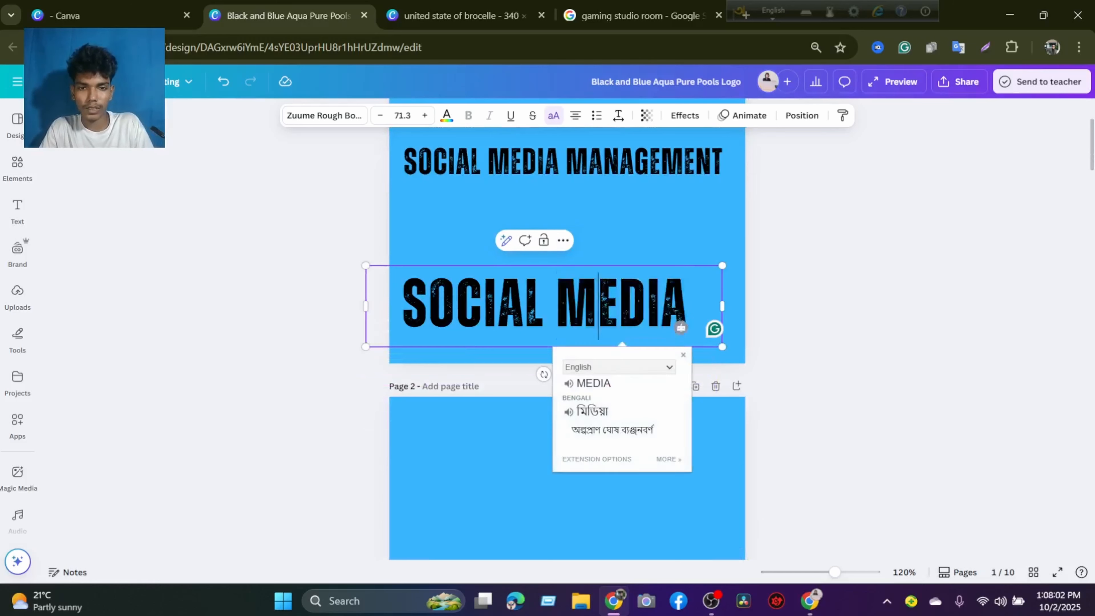
key(ctrl+a)
text(S)
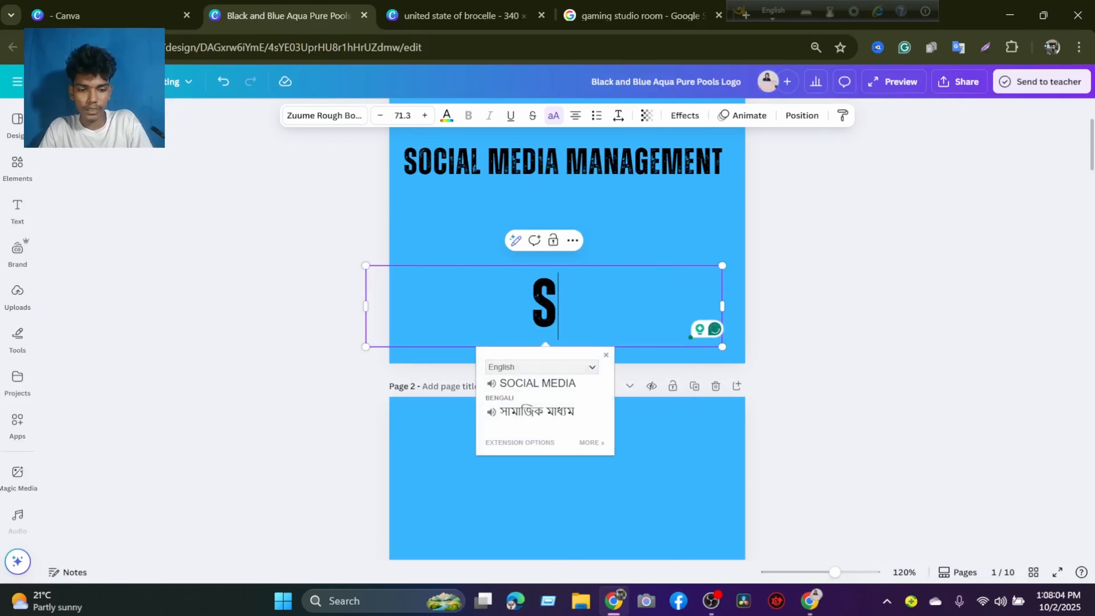
text(W)
key(BackSpace)
text(ERV)
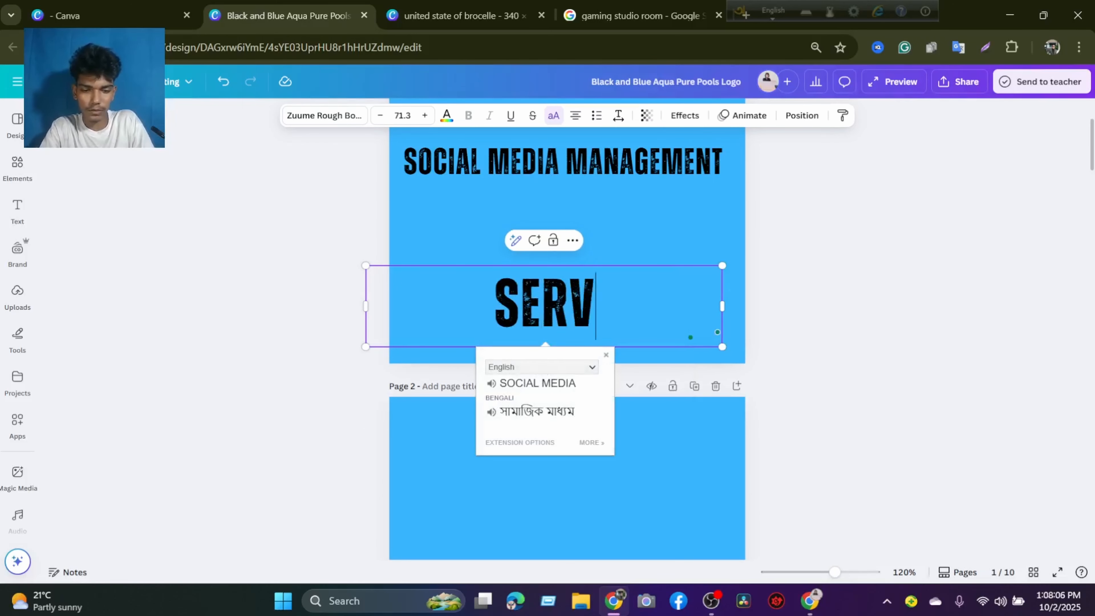
text(ICE)
click(660, 406)
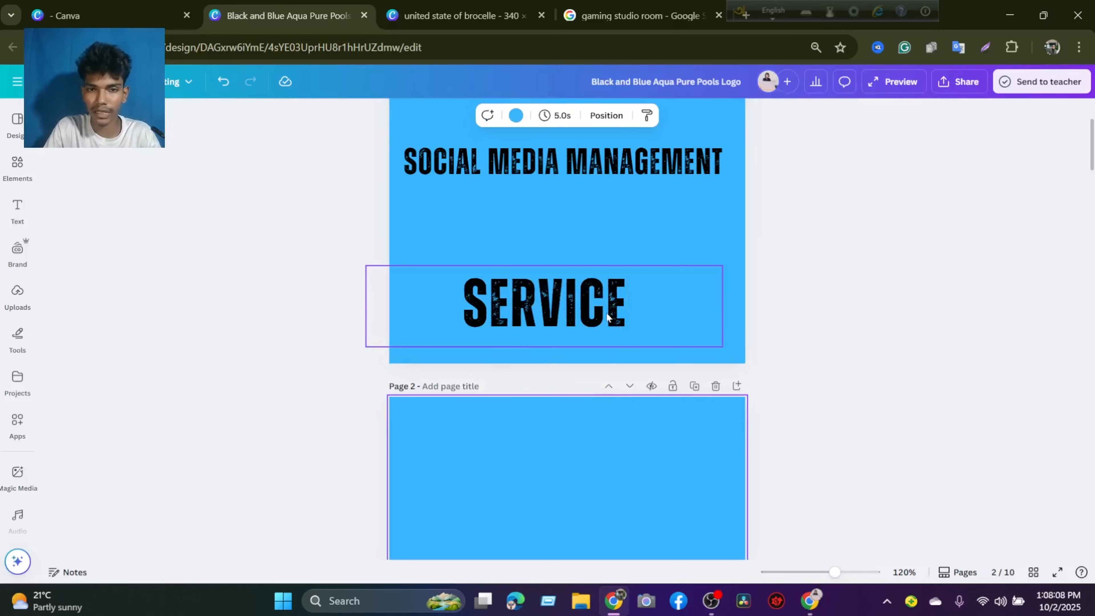
Move the SERVICE text from page 1 down to page 2 and nudge the SOCIAL MEDIA MANAGEMENT text slightly right.
drag(607, 317, 618, 480)
scroll(619, 483, up, 3)
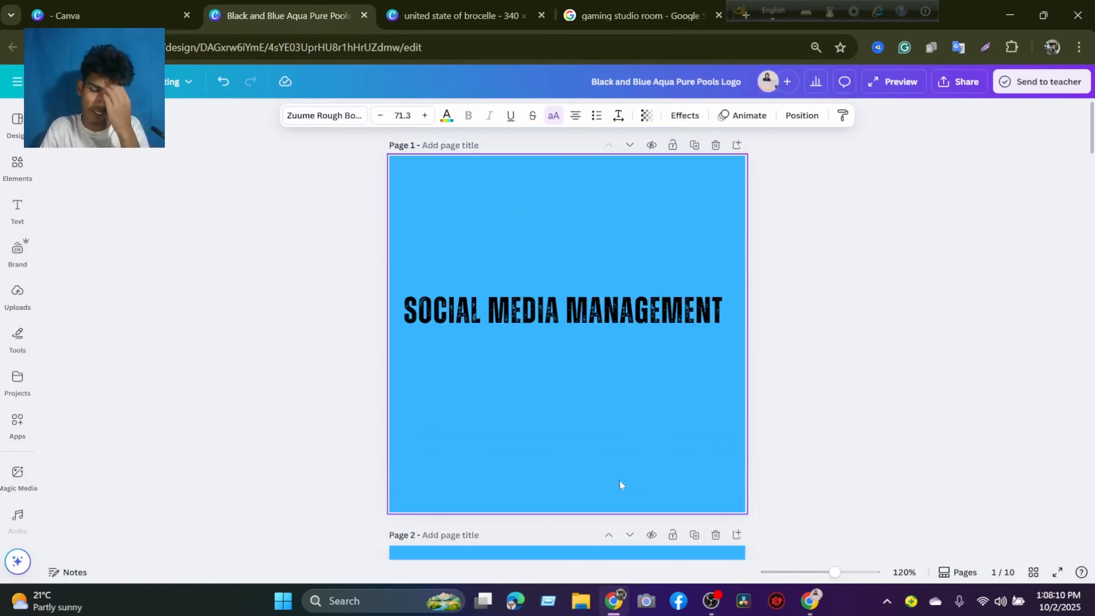
click(545, 317)
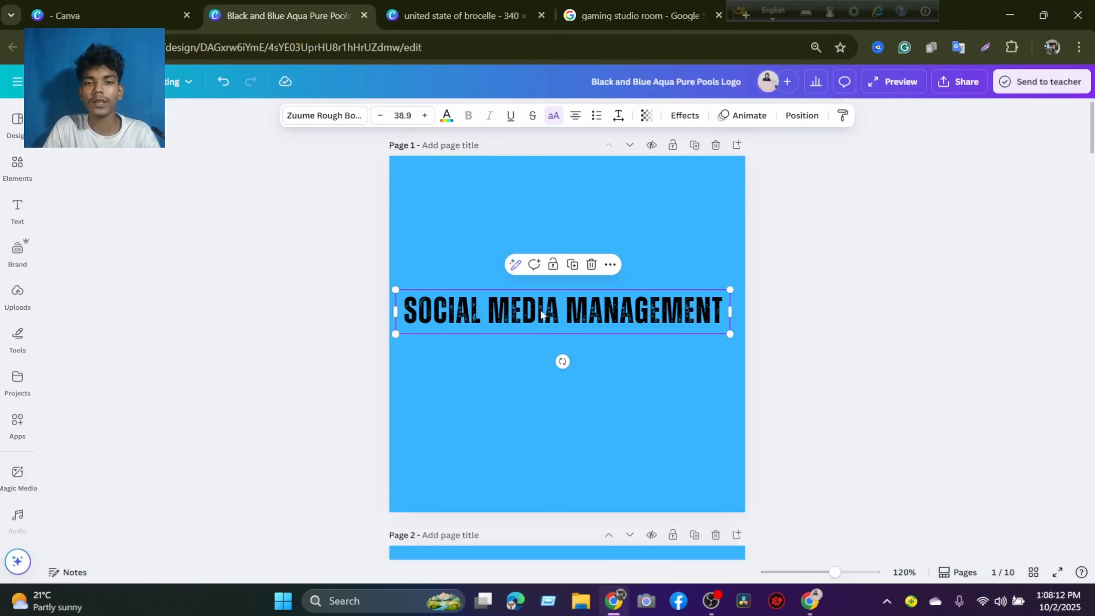
mouse_move(542, 313)
mouse_down()
mouse_move(545, 297)
mouse_move(546, 316)
mouse_up()
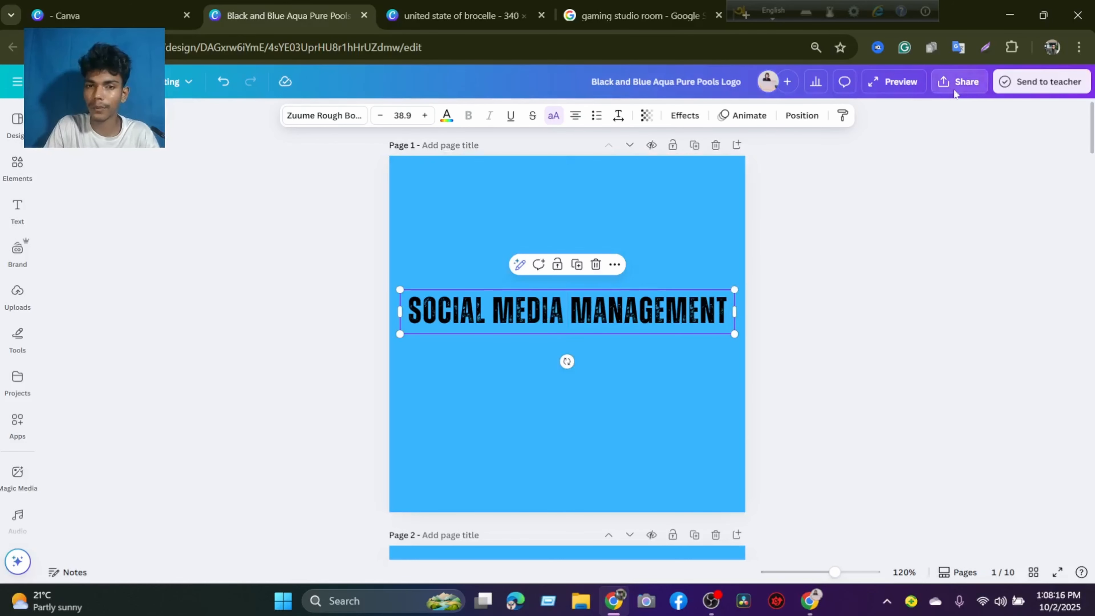
Open the design's download options and set the file type to JPG.
click(958, 82)
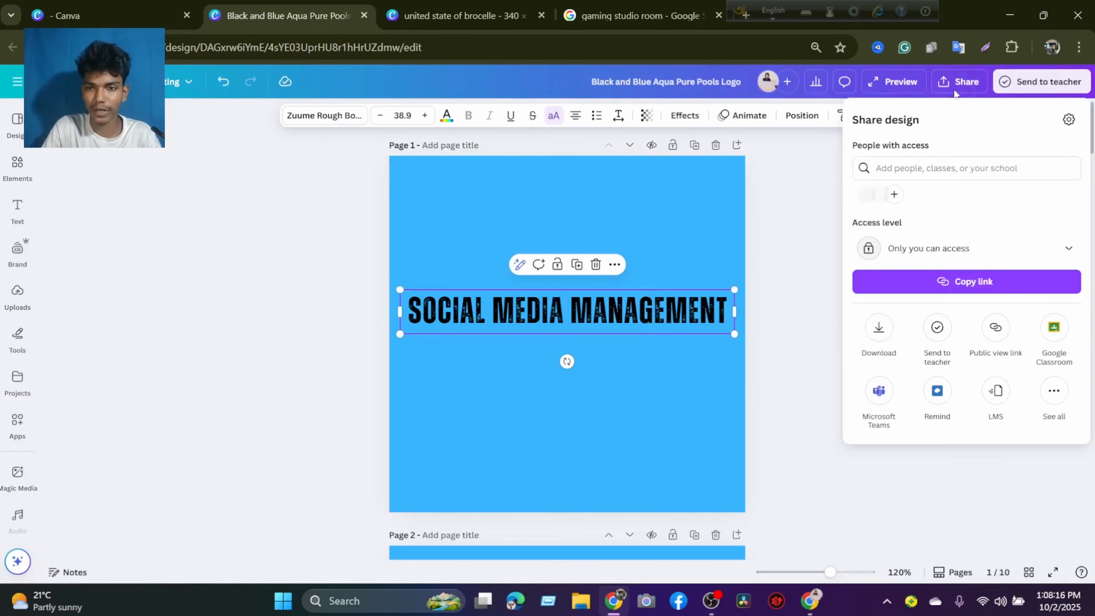
click(886, 327)
click(922, 165)
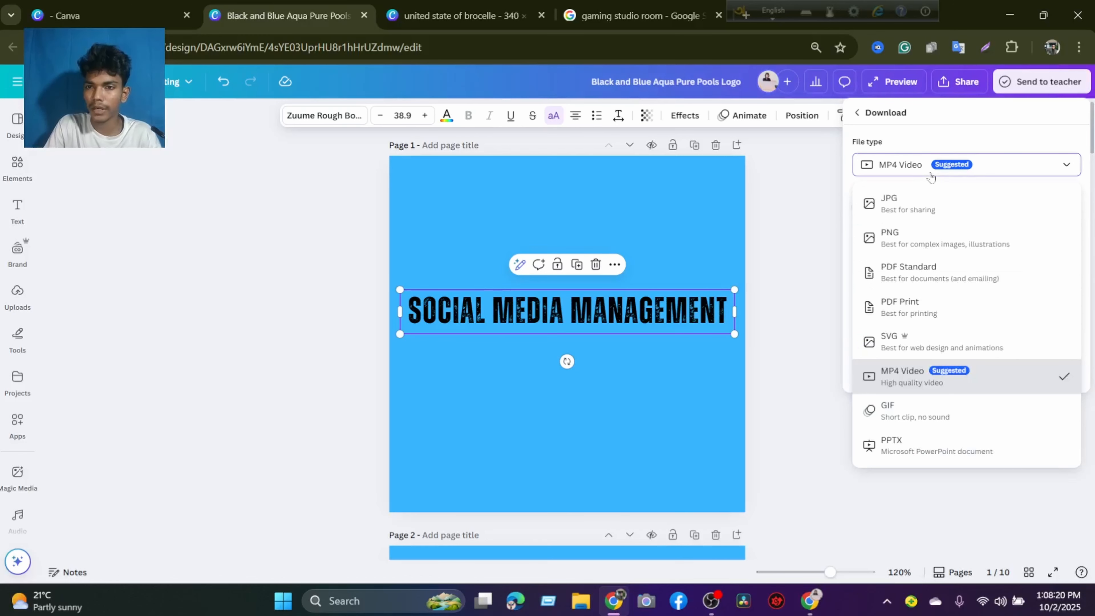
click(900, 202)
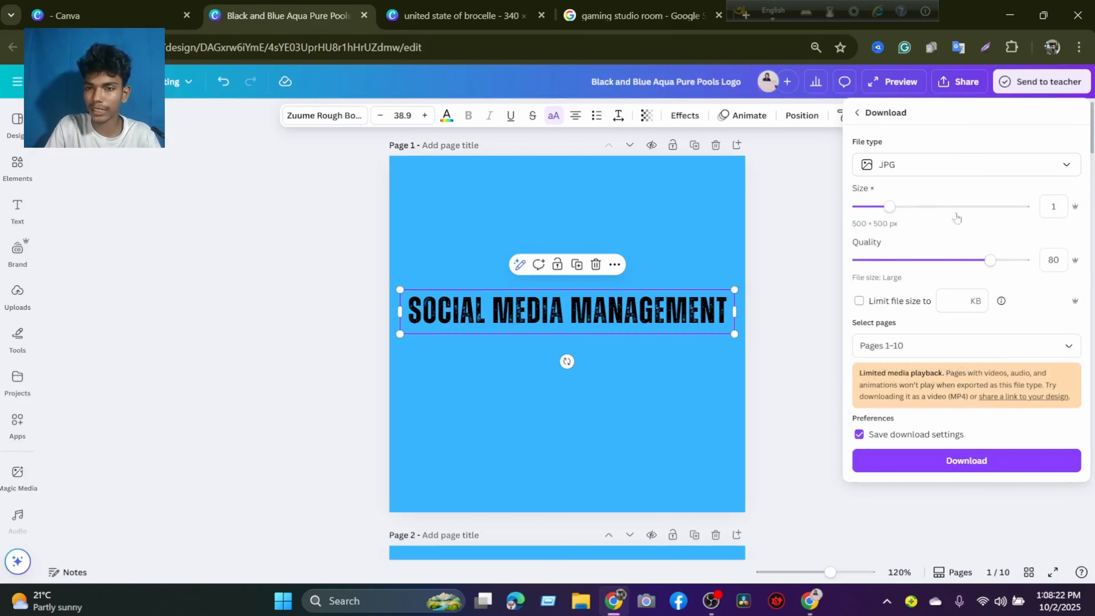
Set the download file type to PNG with size 1.875 and a transparent background.
click(934, 167)
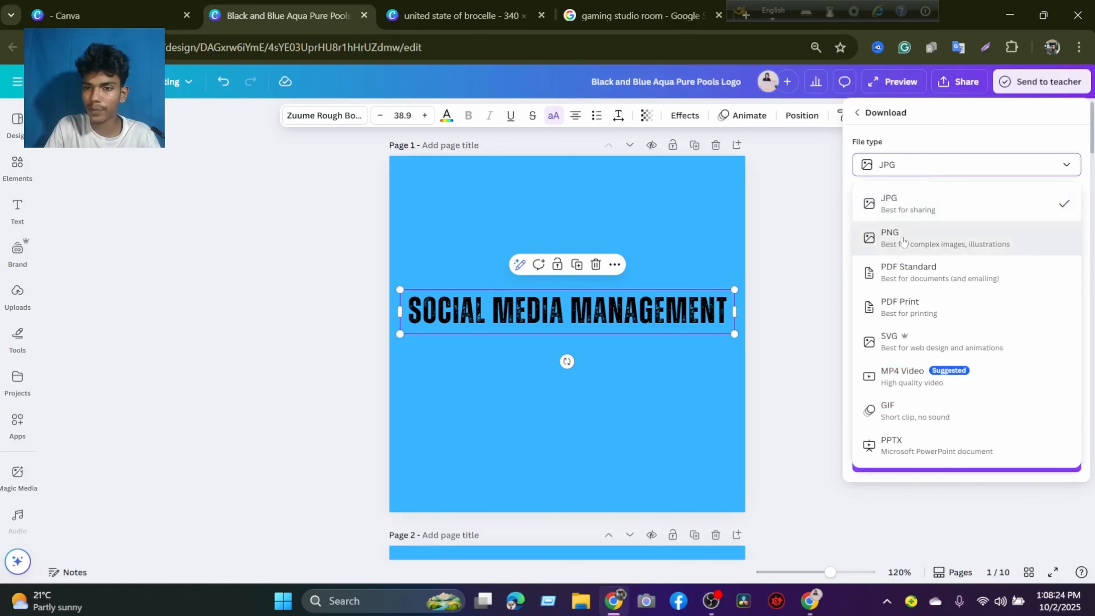
click(891, 237)
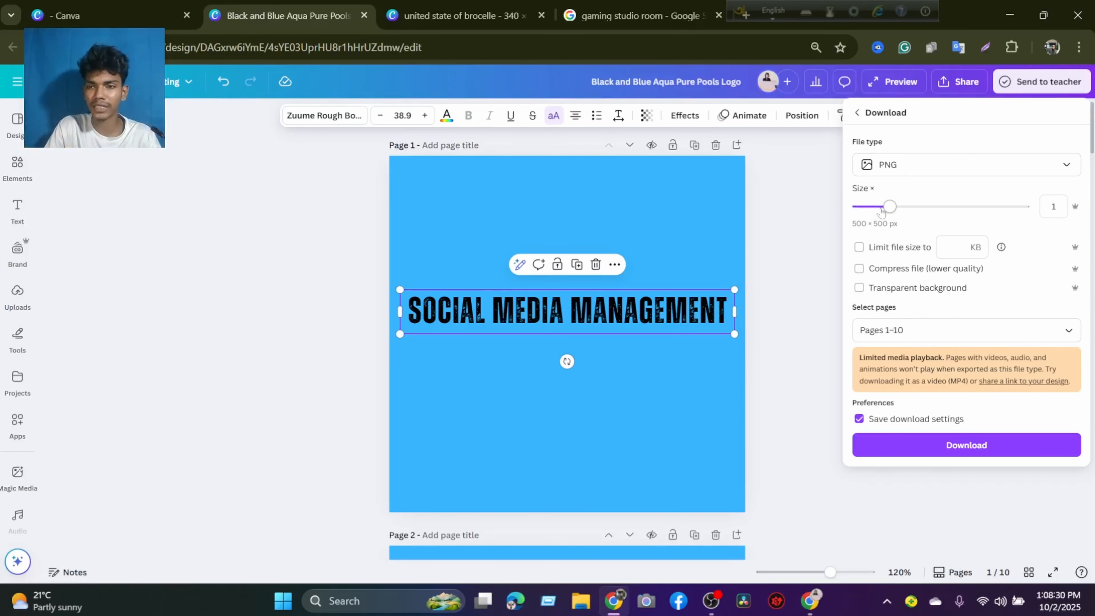
drag(889, 207, 943, 208)
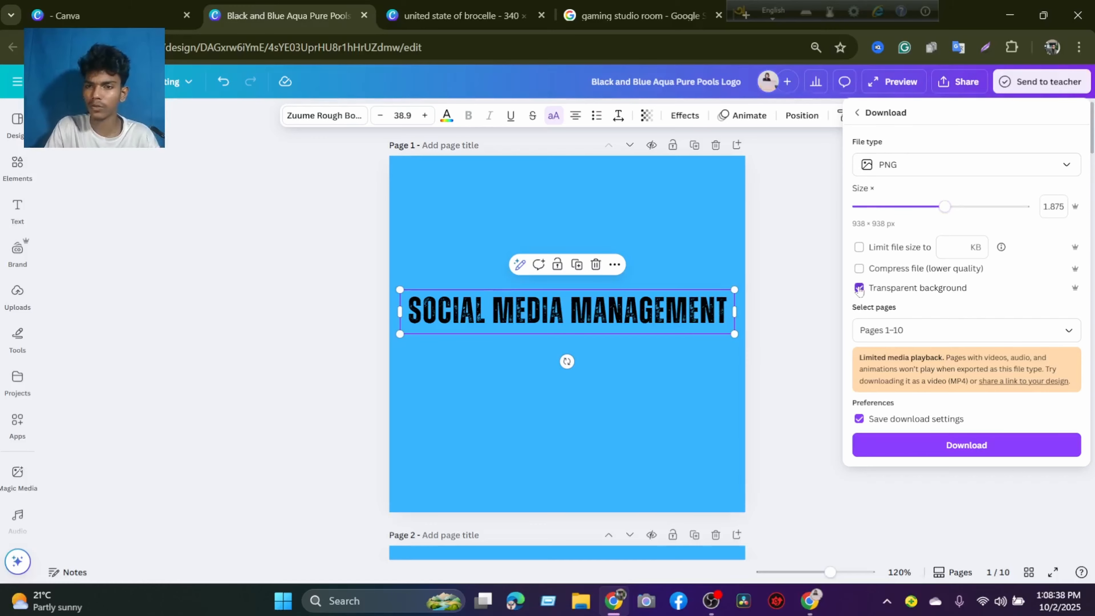
Limit the export to page 1 only and download the SOCIAL MEDIA MANAGEMENT text image.
click(892, 327)
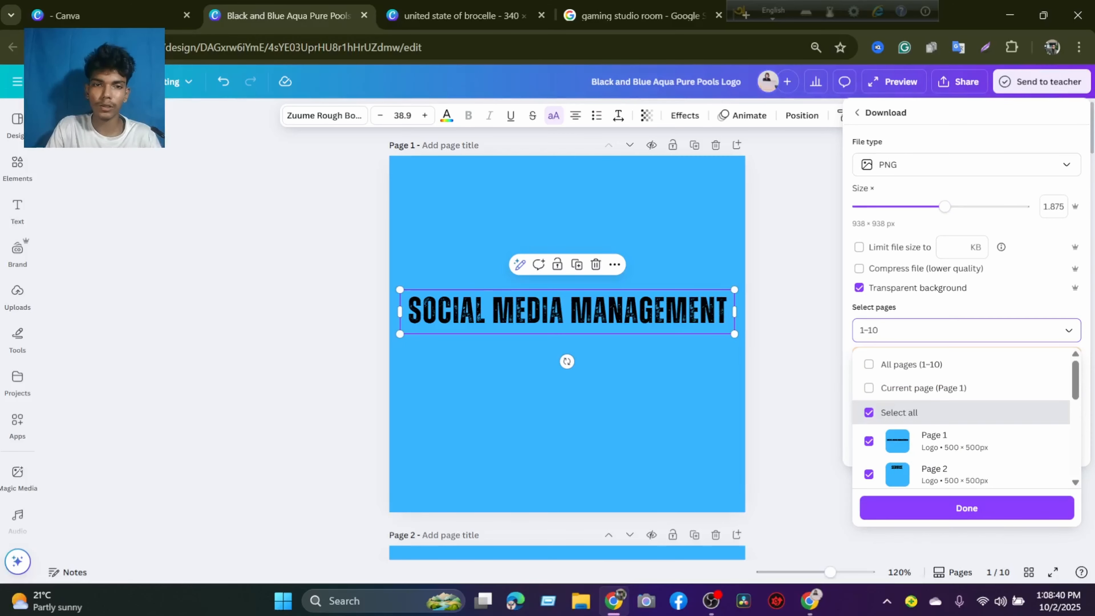
key(BackSpace)
key(BackSpace)
key(BackSpace)
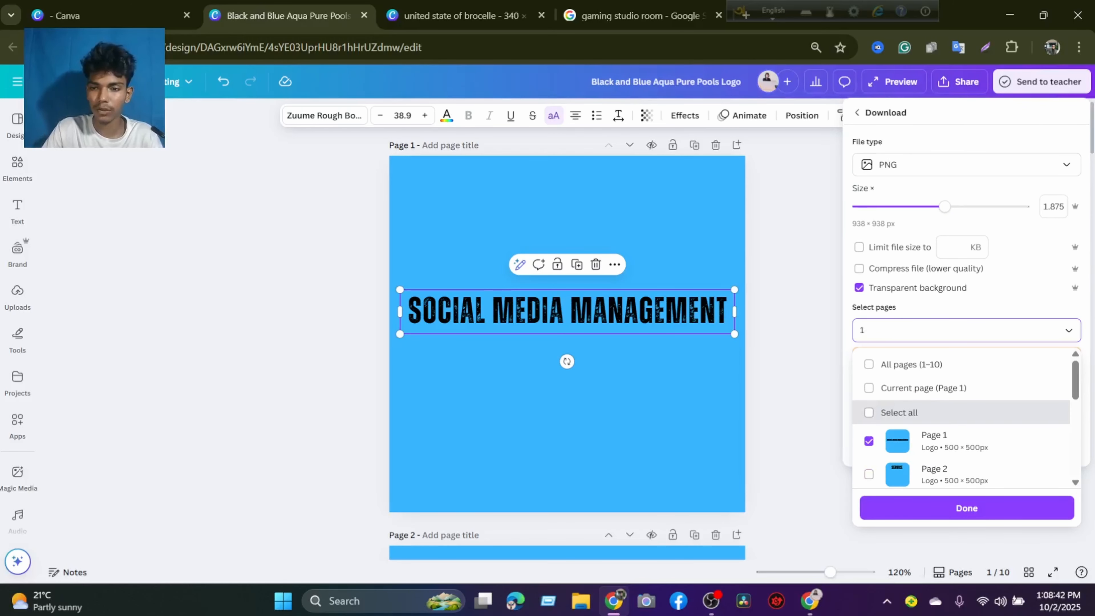
click(929, 511)
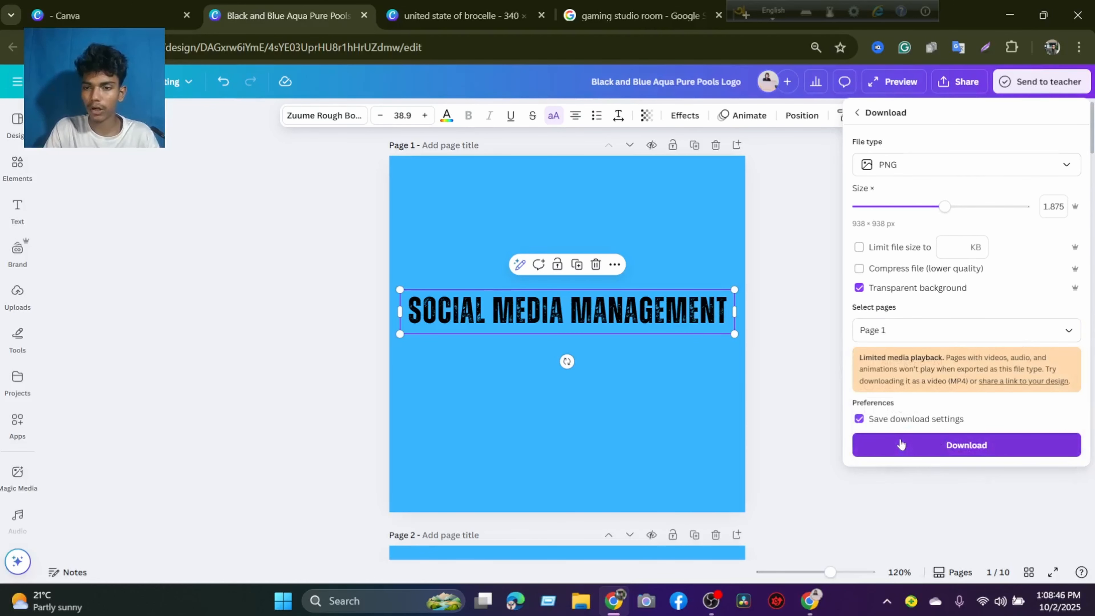
click(900, 443)
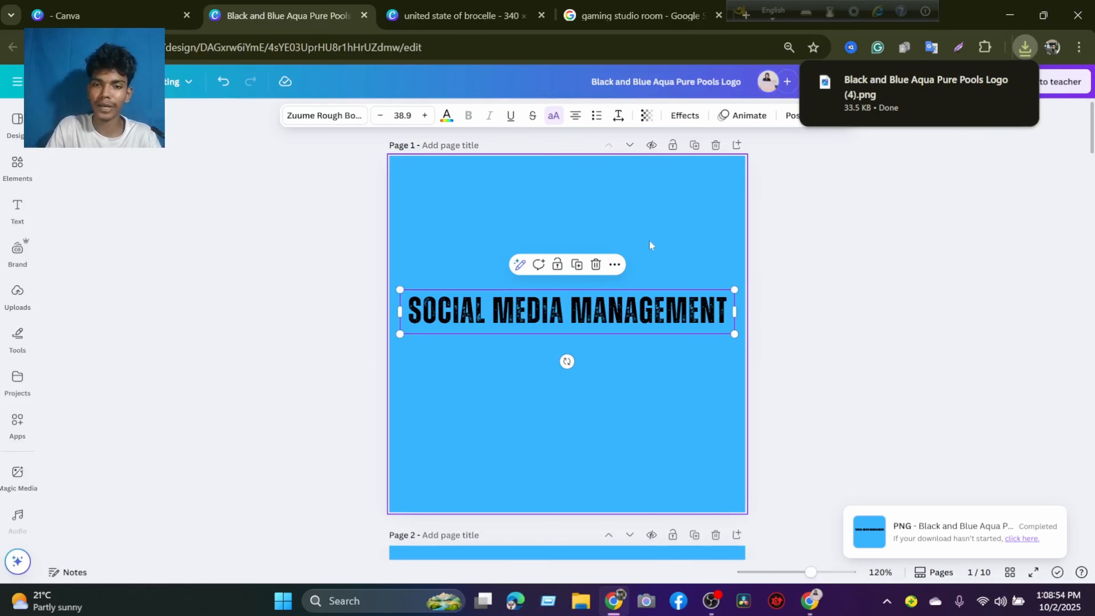
Swap the two texts, placing SERVICE on page 1 and SOCIAL MEDIA MANAGEMENT on page 2.
click(644, 355)
scroll(644, 351, down, 3)
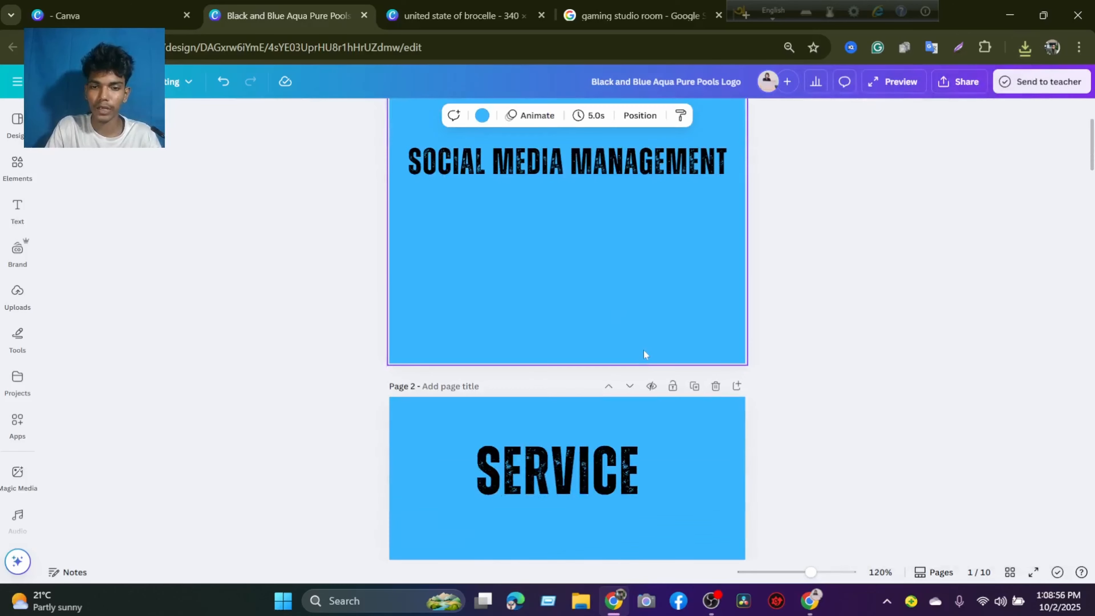
click(604, 472)
drag(603, 472, 601, 282)
drag(633, 167, 599, 483)
drag(548, 290, 549, 208)
scroll(549, 239, up, 3)
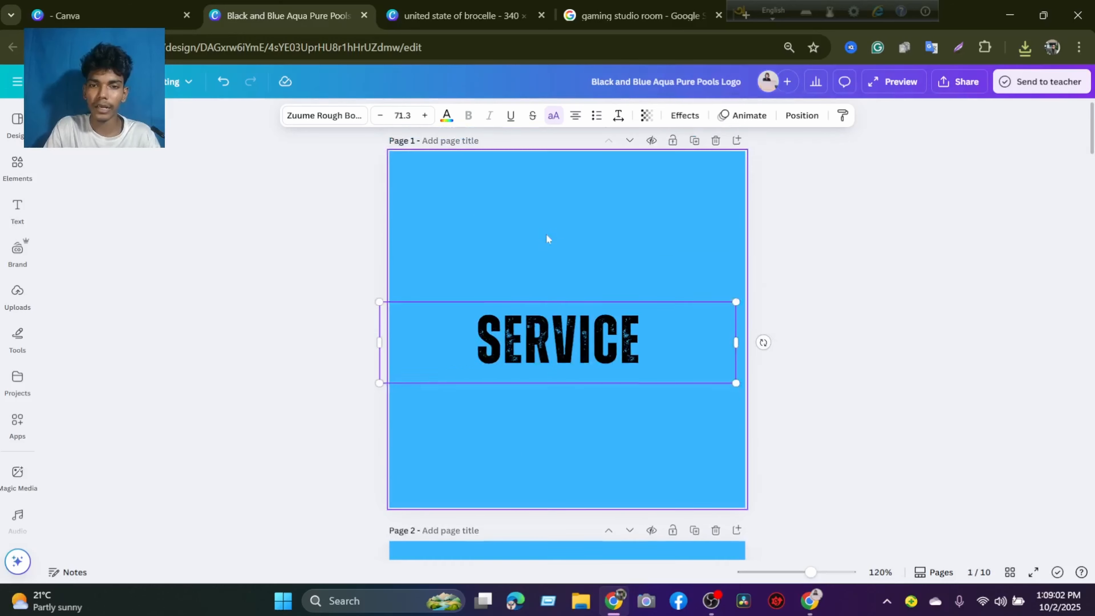
Narrow the SERVICE text box, enlarge the text to size 79 and reposition it near the center of page 1.
drag(551, 337, 548, 323)
drag(732, 334, 582, 333)
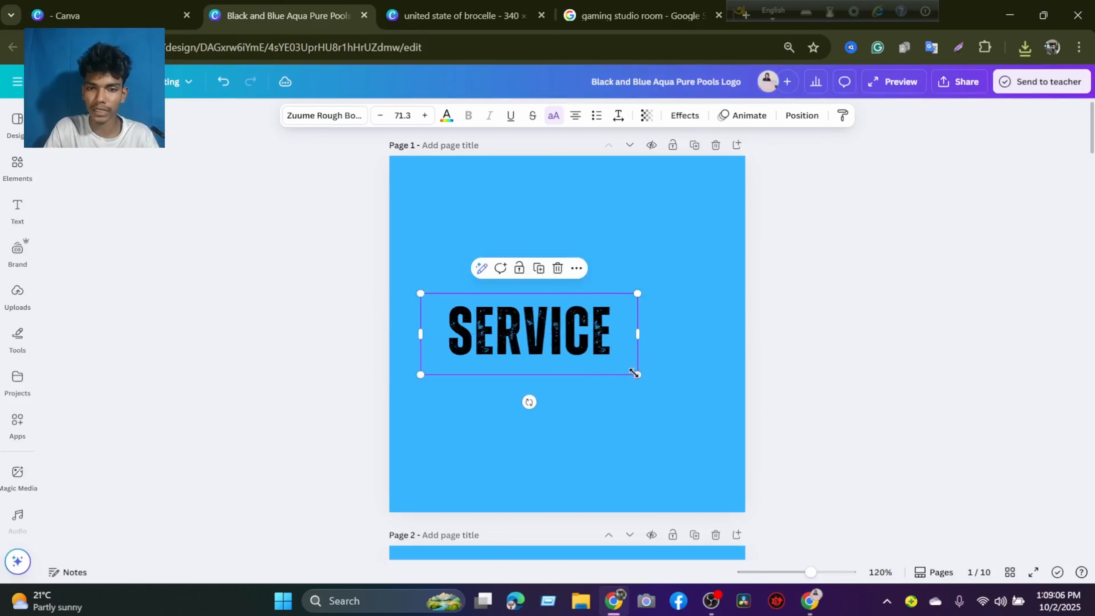
drag(634, 374, 659, 379)
drag(551, 342, 569, 338)
Download page 1 with the SERVICE text as a PNG at size 1.875 with a transparent background.
click(959, 81)
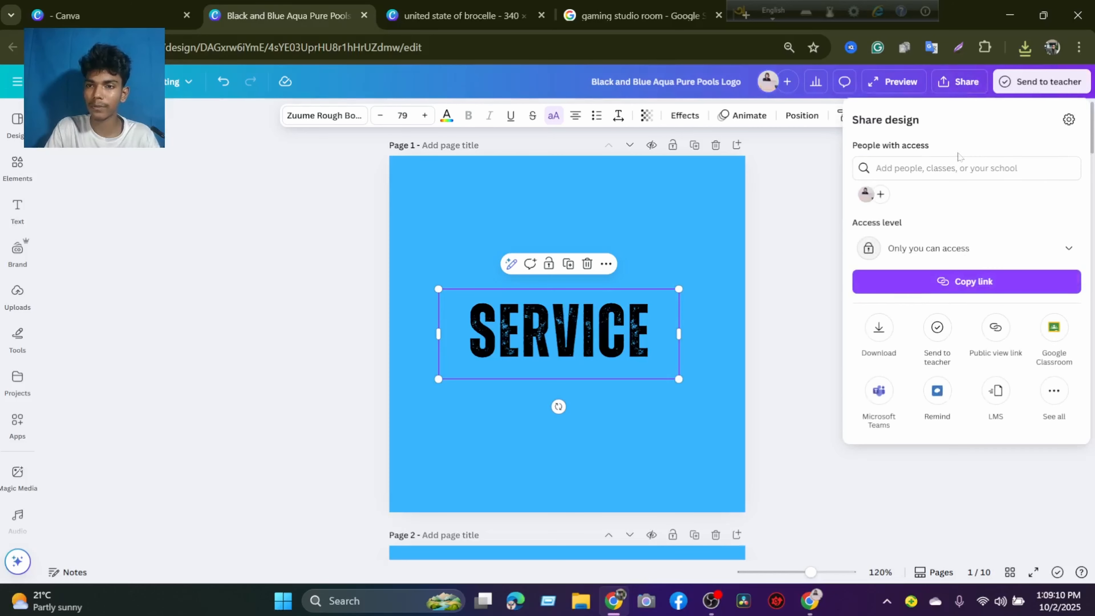
click(879, 330)
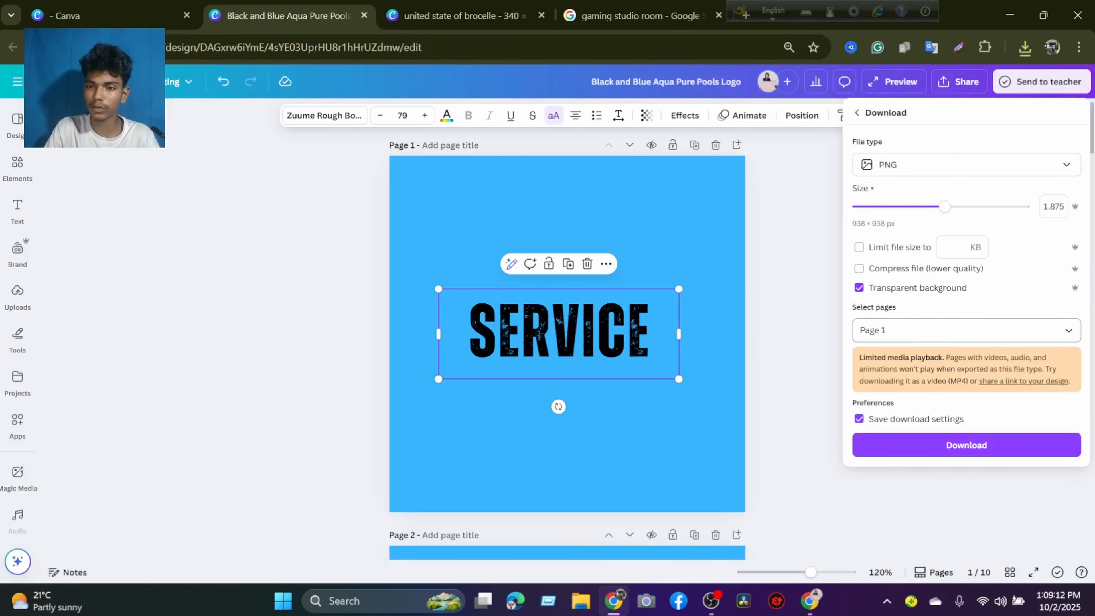
click(965, 330)
click(965, 508)
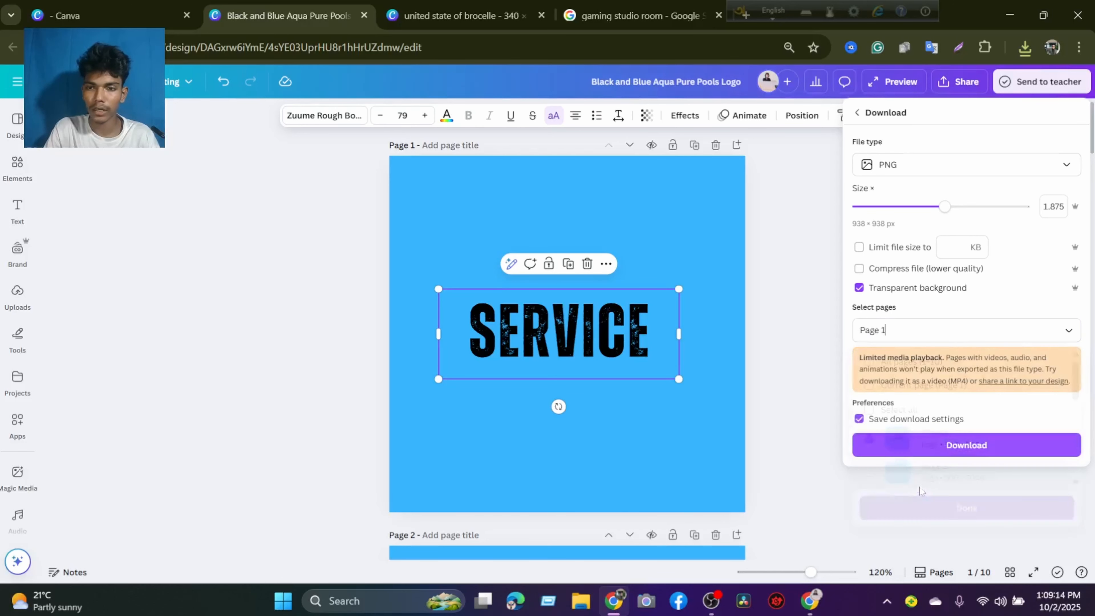
click(910, 451)
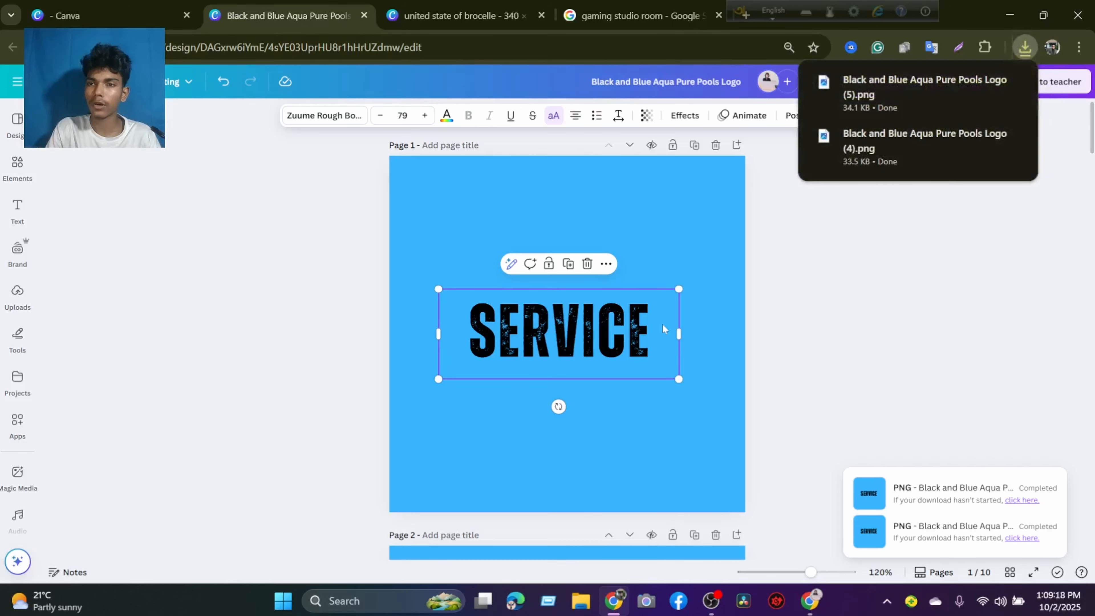
Reposition the SOCIAL MEDIA MANAGEMENT text on page 2 so the whole wording fits within the page.
click(678, 218)
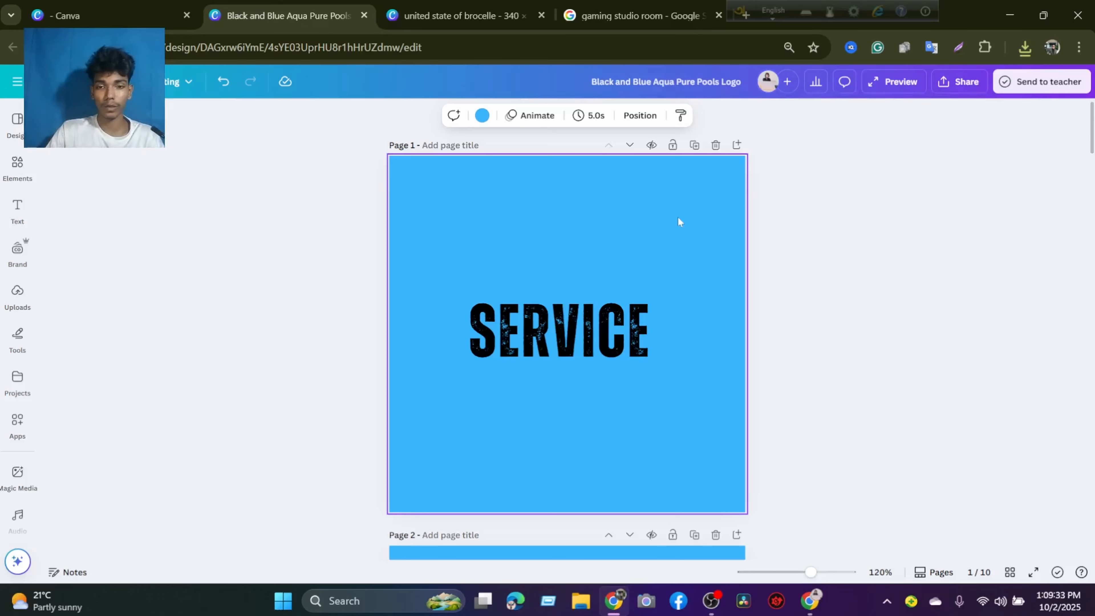
scroll(605, 236, down, 3)
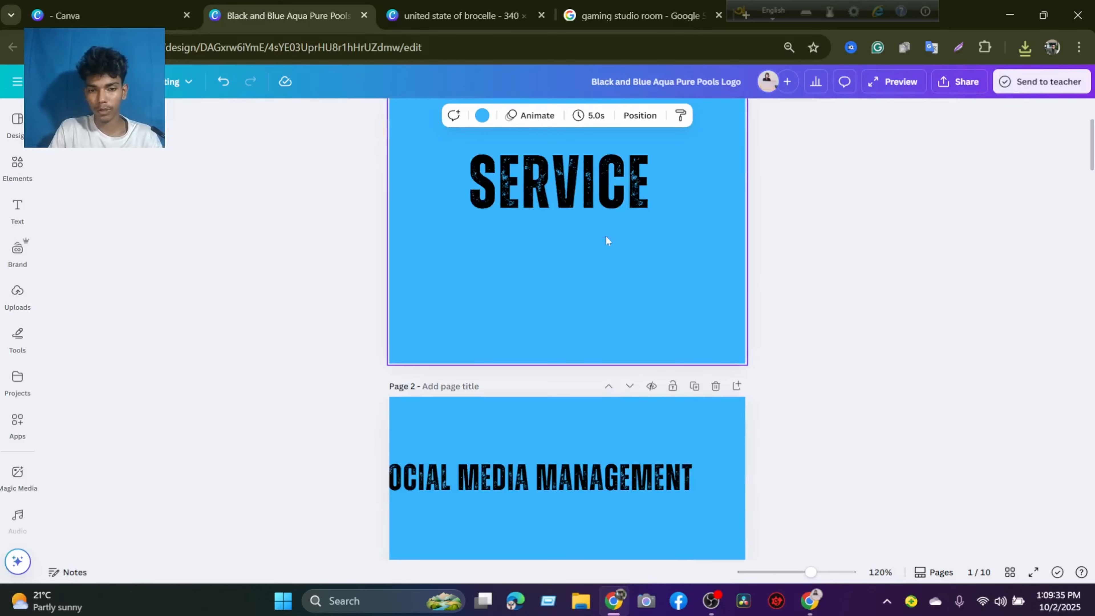
scroll(586, 274, down, 3)
drag(548, 314, 580, 348)
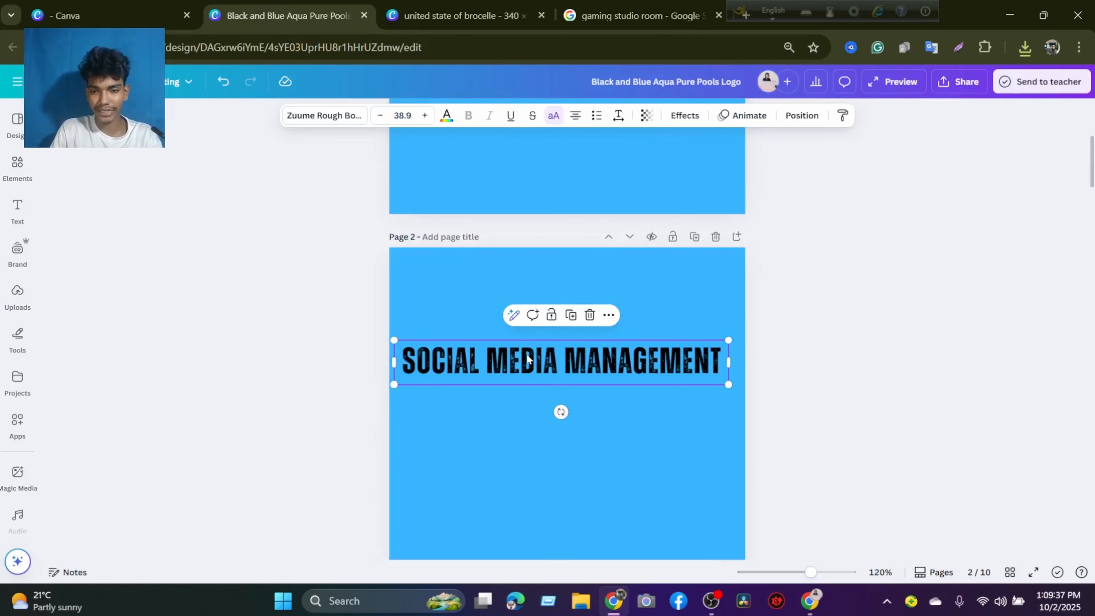
scroll(644, 292, up, 5)
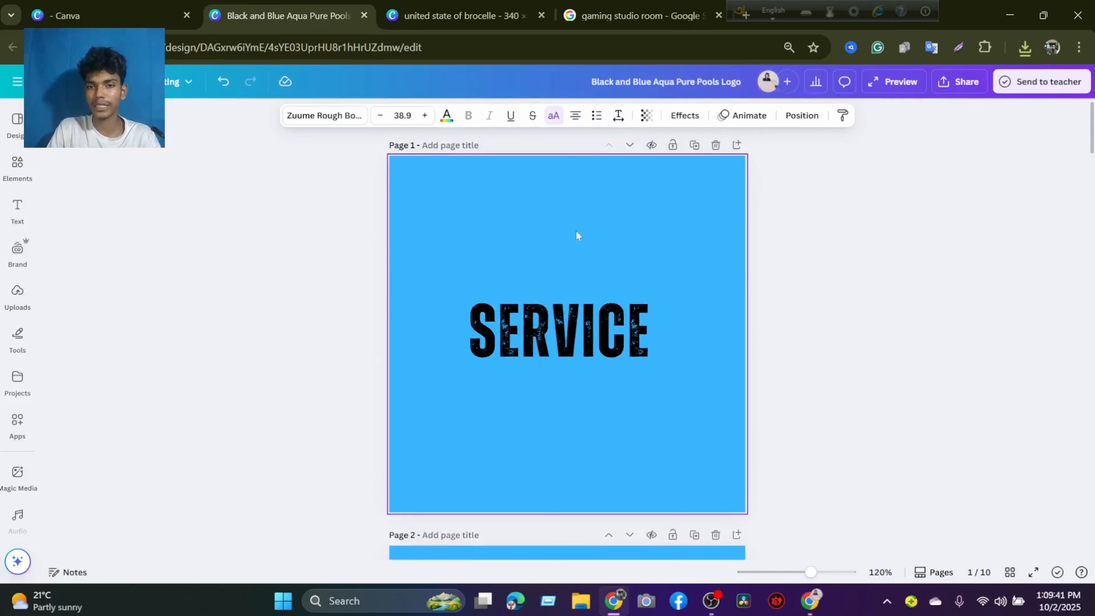
Minimize the open windows, launch BlueStacks 5 from the desktop, maximize it and go to its home screen.
click(1003, 16)
click(1002, 16)
click(1002, 17)
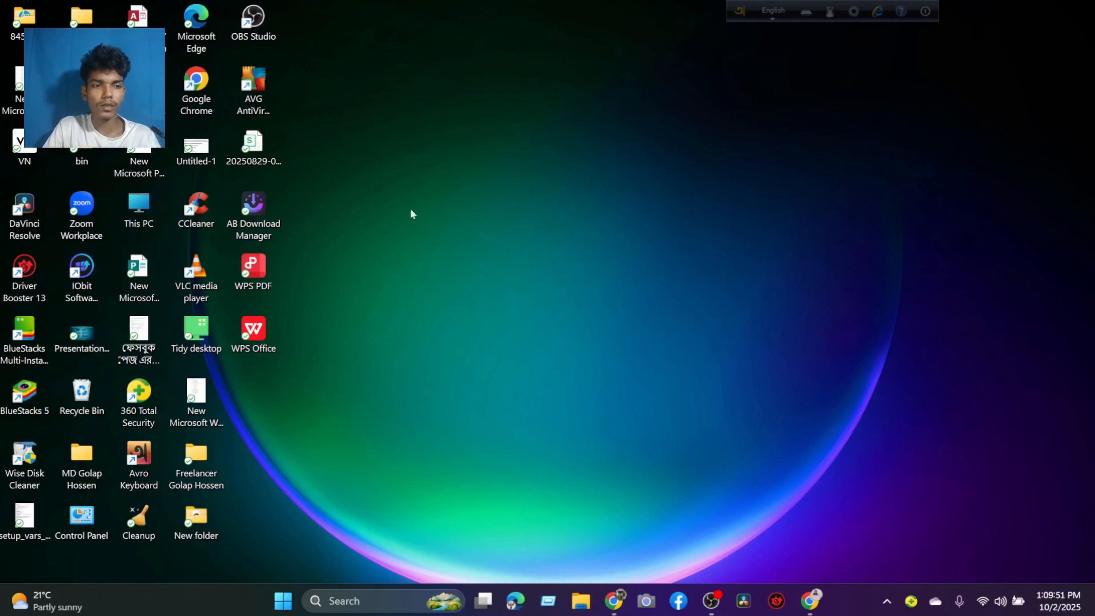
click(27, 393)
key(Return)
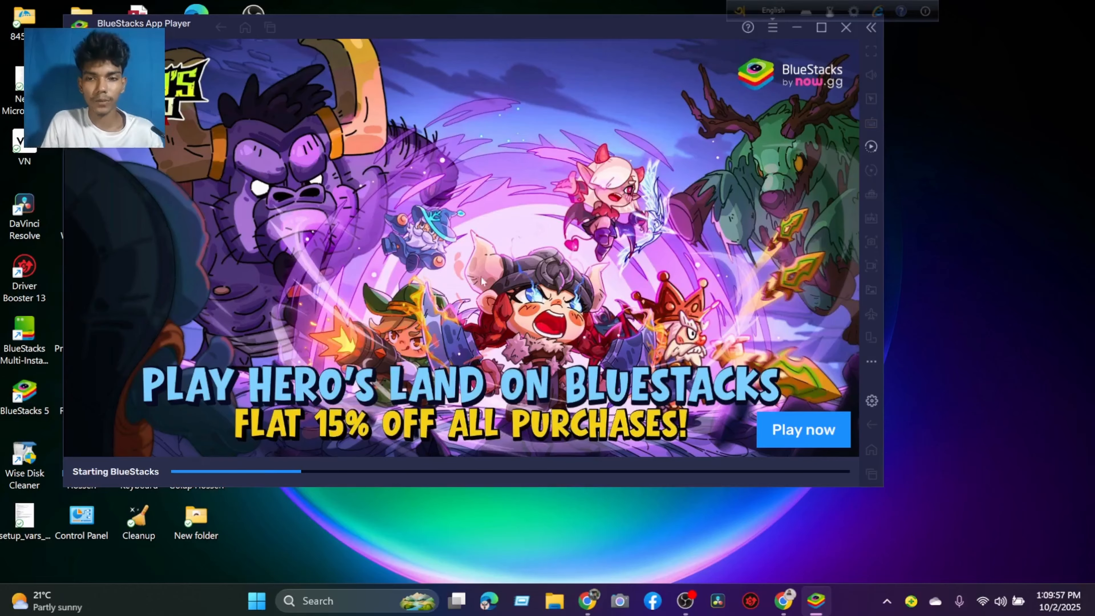
click(823, 28)
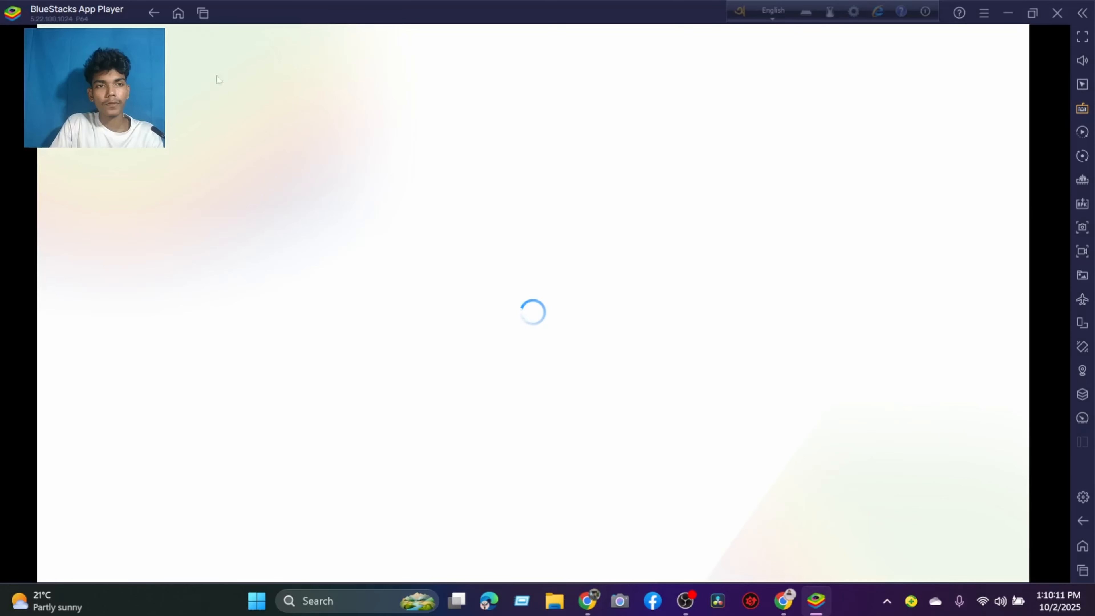
click(178, 13)
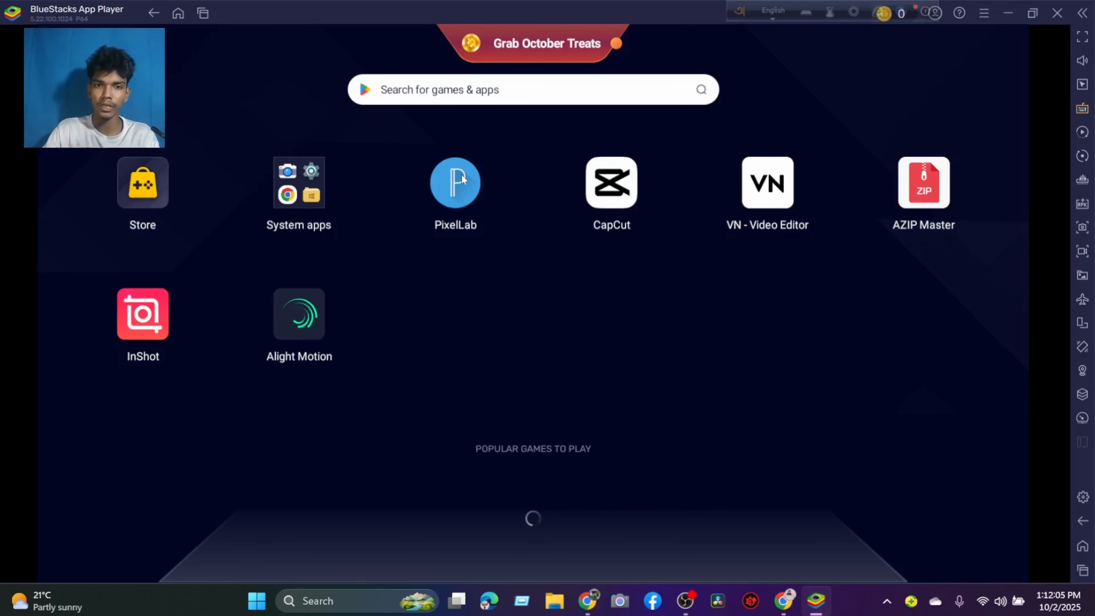
Open PixelLab with the autosaved session recovered and replace that project with the Default template.
click(453, 185)
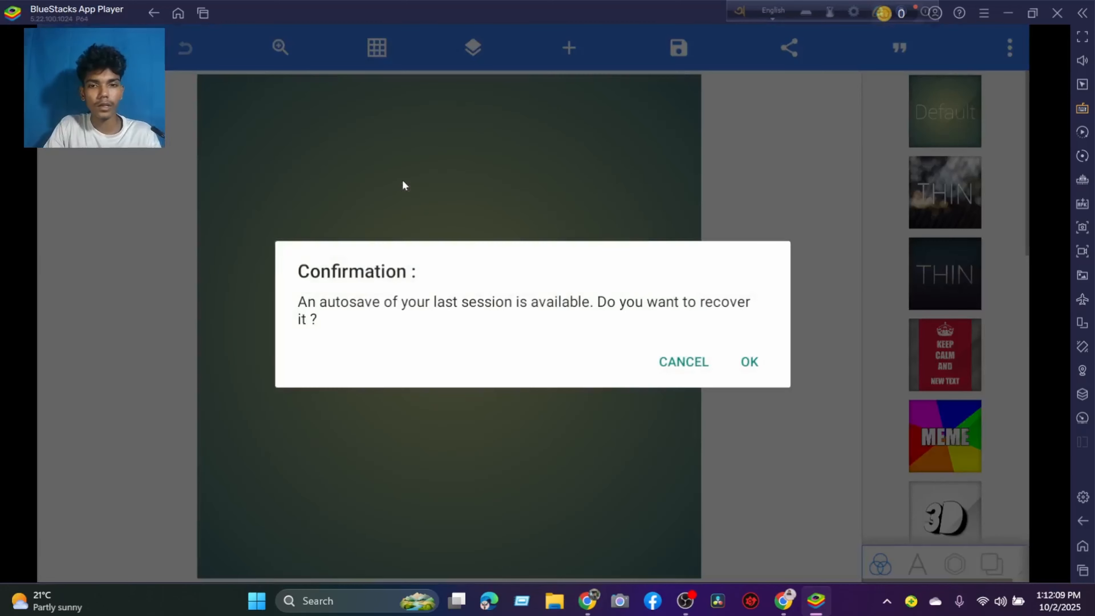
click(730, 353)
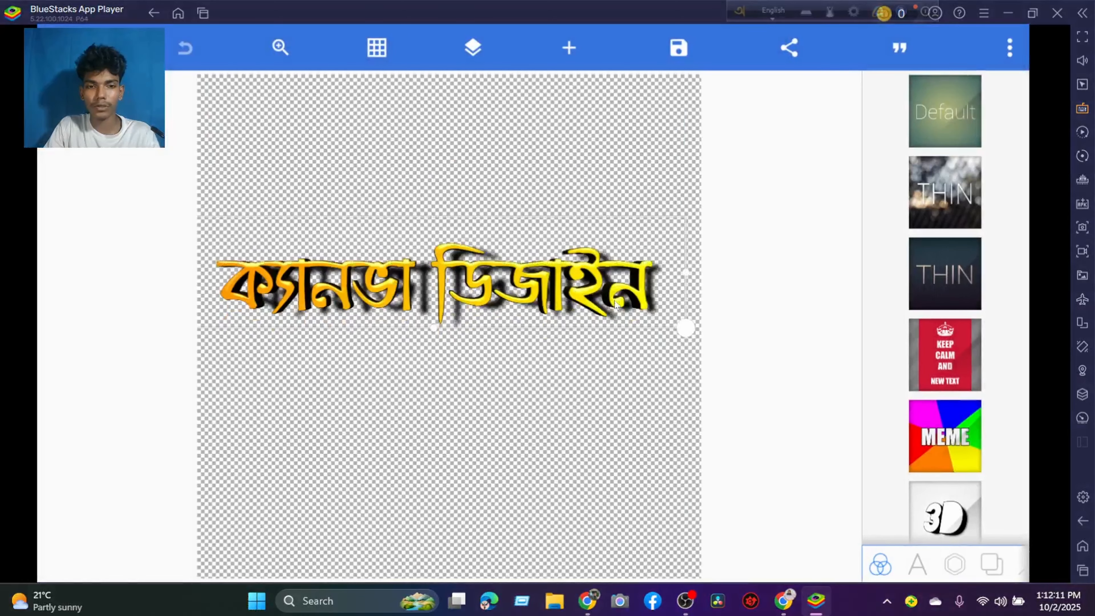
click(949, 130)
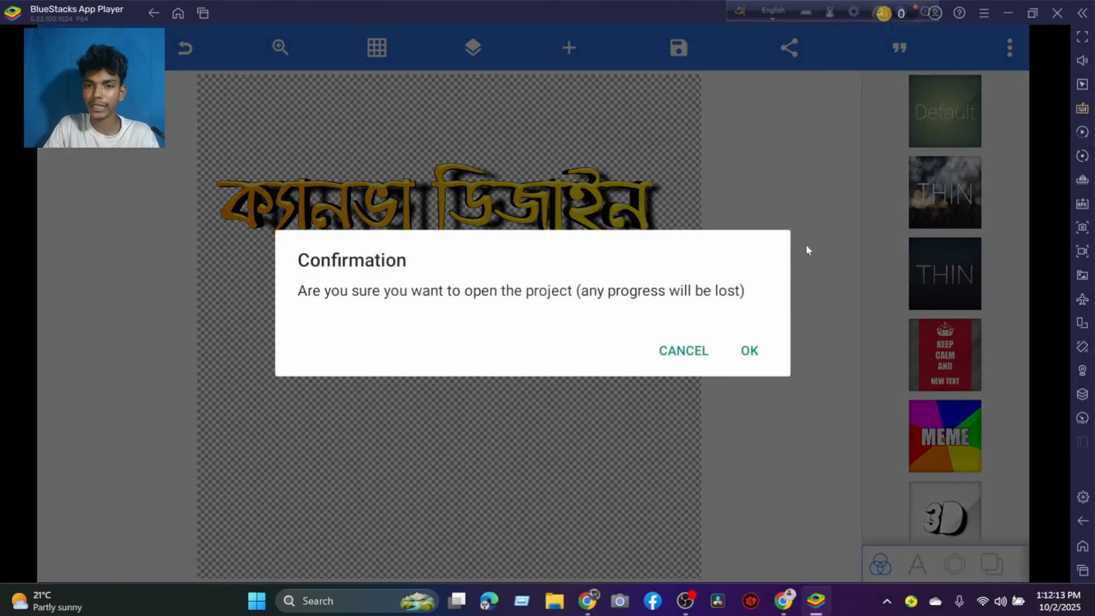
click(748, 350)
Remove the New Text placeholder from the PixelLab canvas.
drag(481, 335, 465, 292)
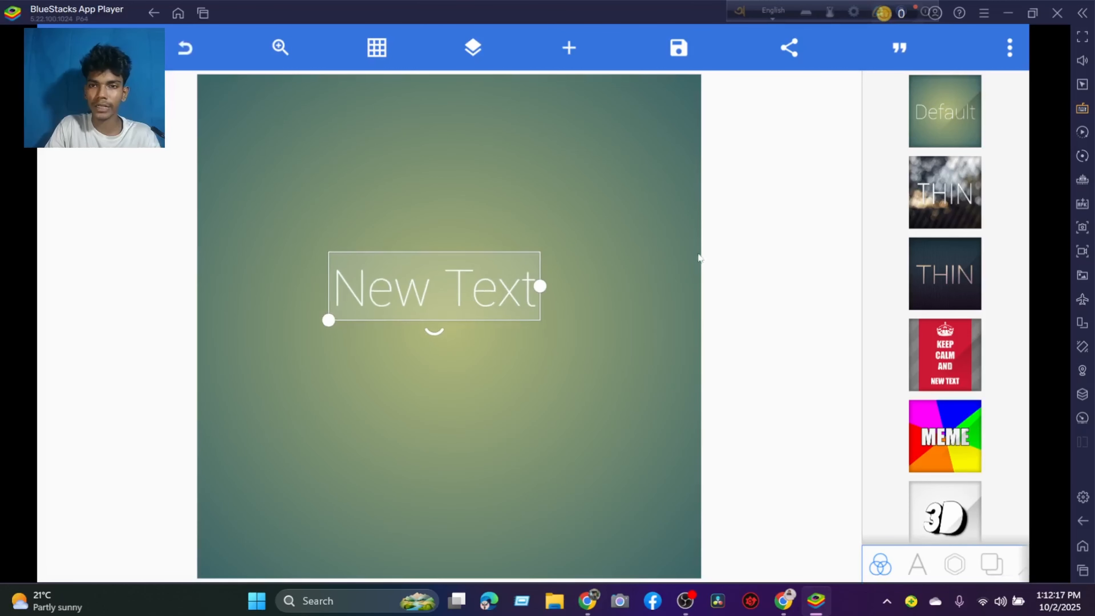
click(953, 573)
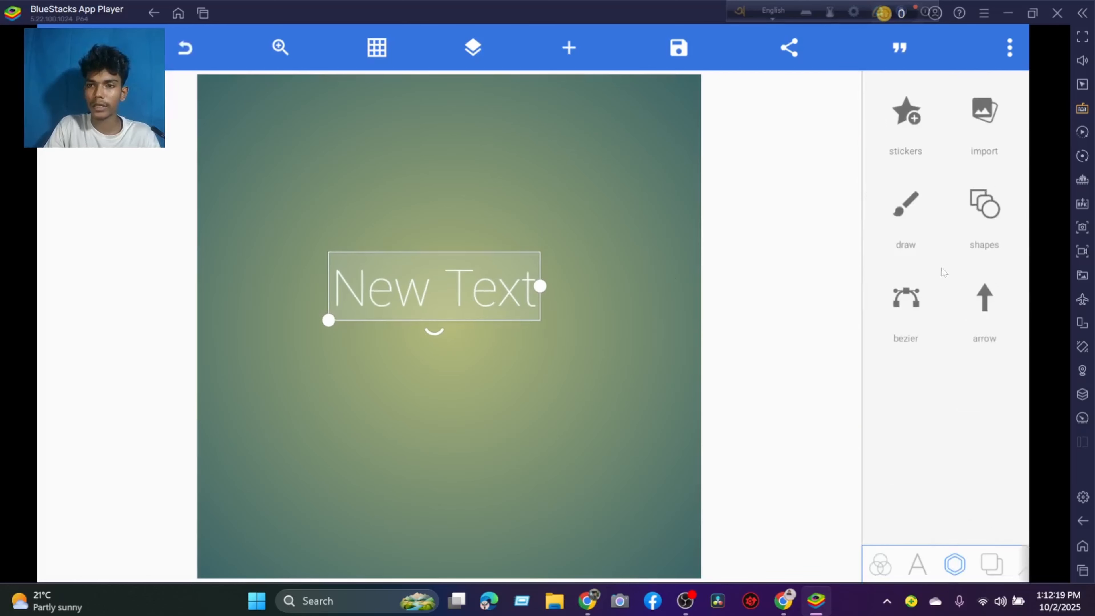
click(917, 563)
click(984, 206)
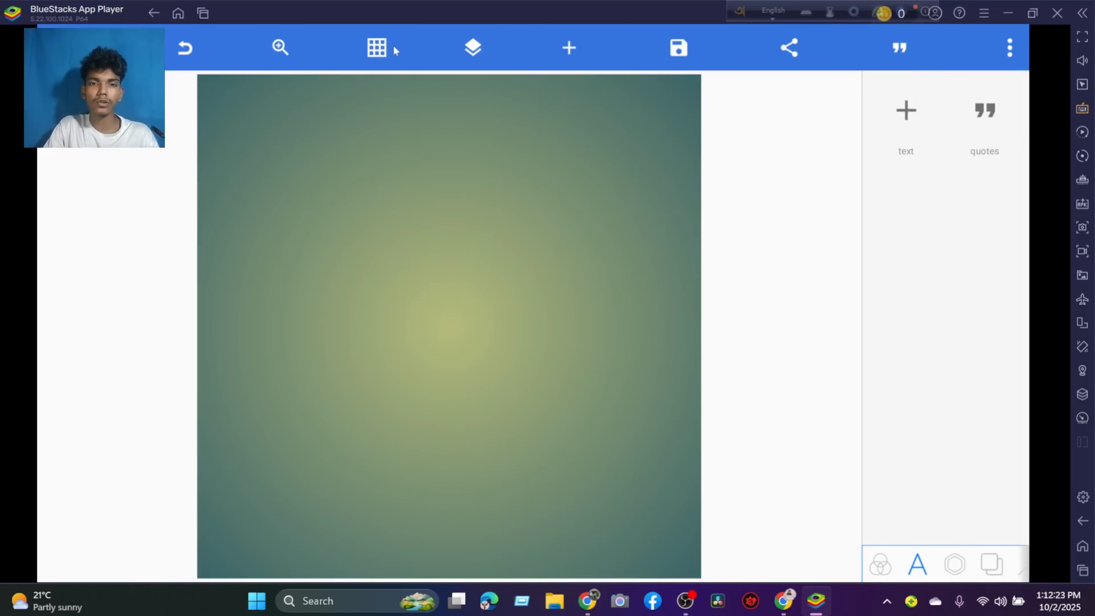
click(954, 564)
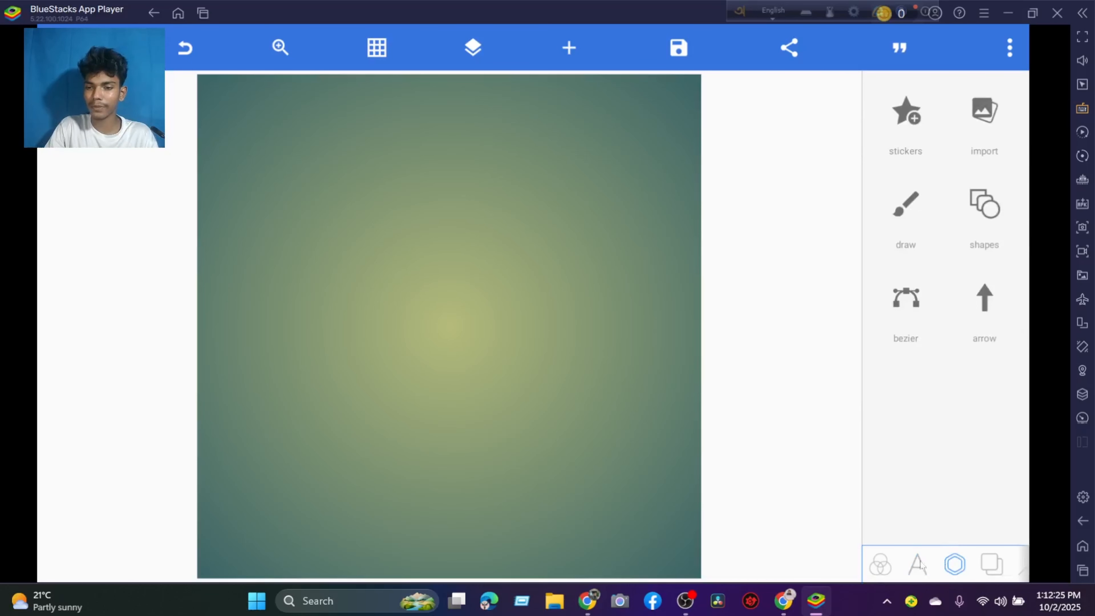
click(917, 564)
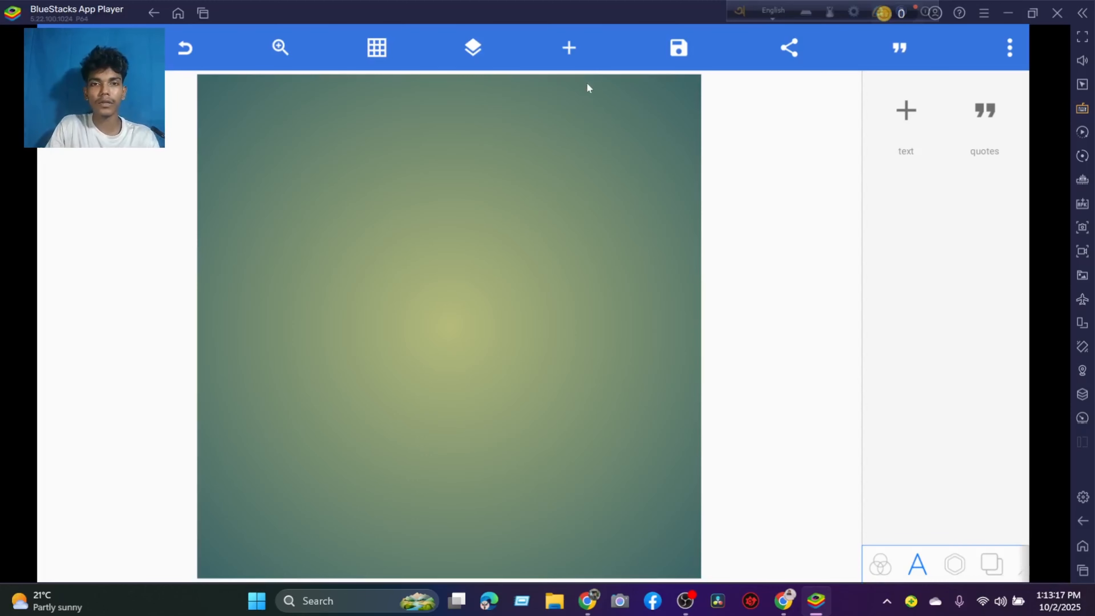
click(574, 48)
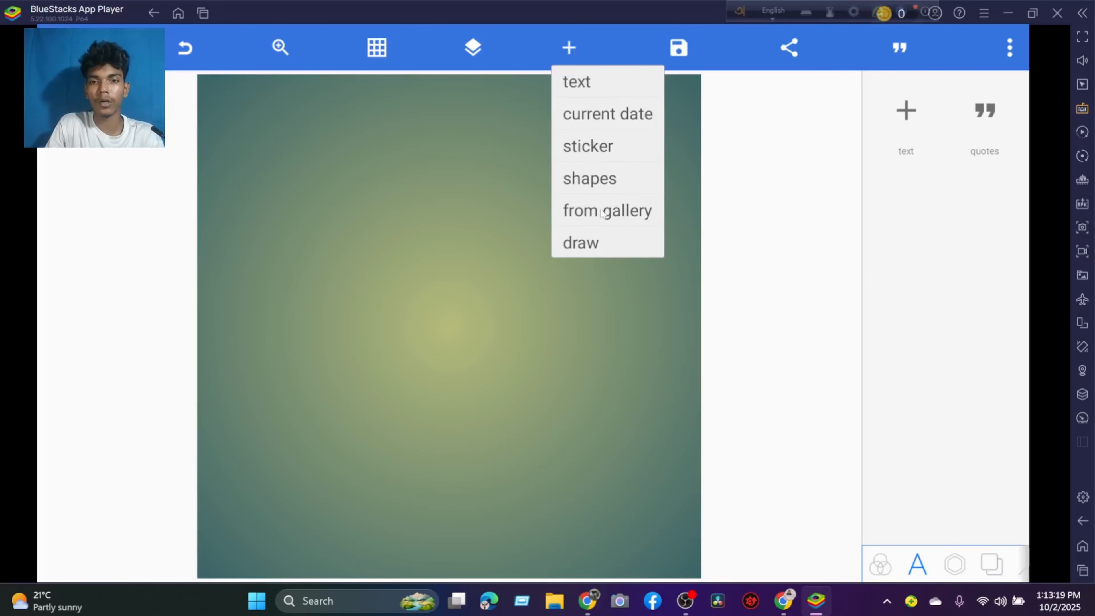
click(601, 211)
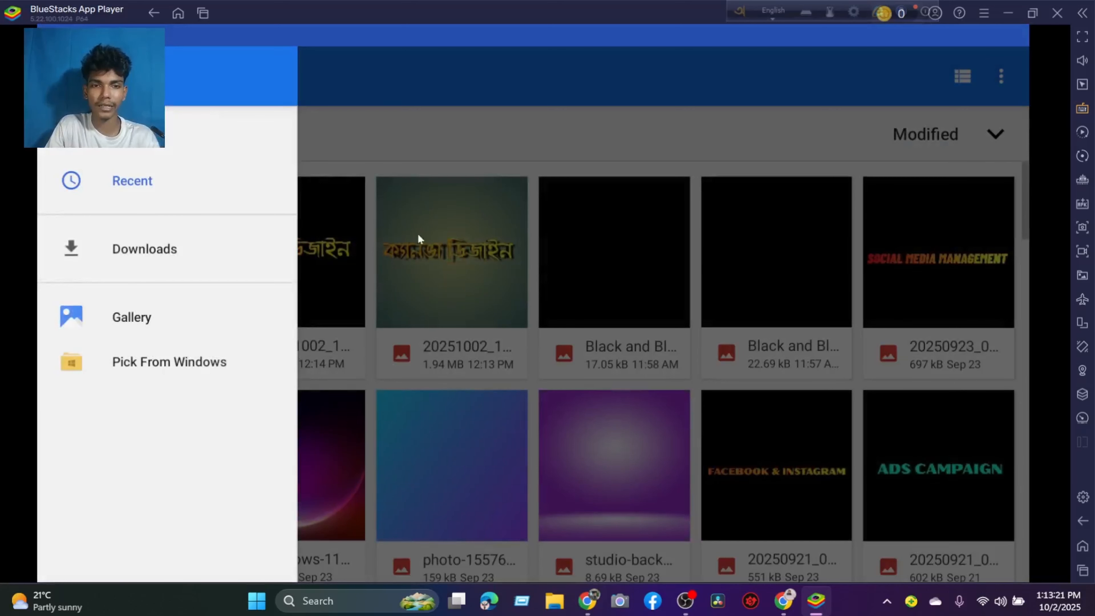
click(418, 239)
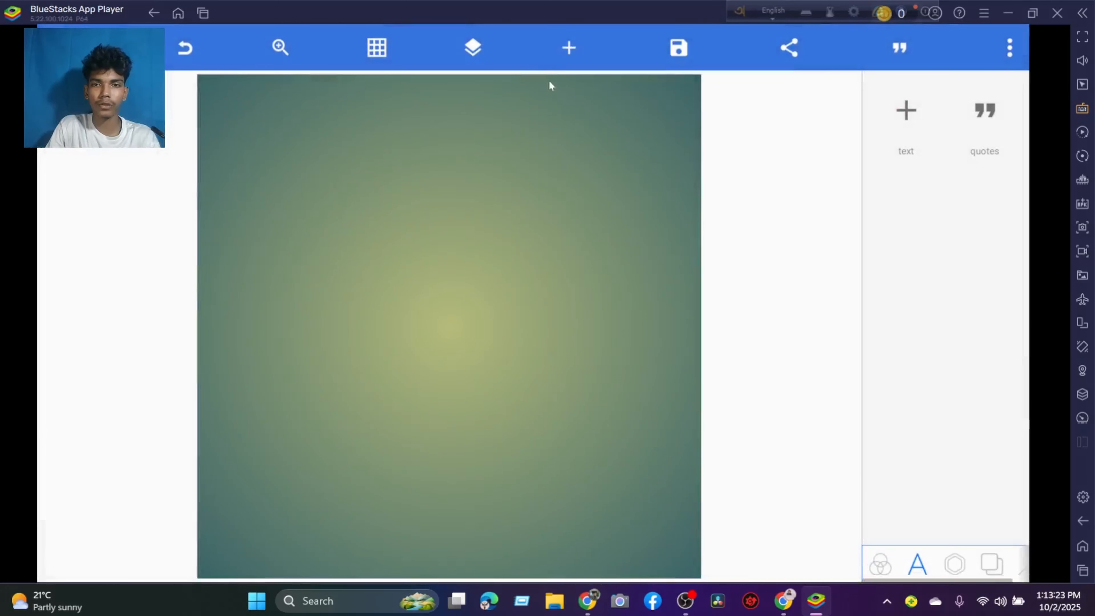
Import the image Black and Blue Aqua Pure Pools Logo (4) from the Windows Downloads folder as a gallery picture.
click(566, 54)
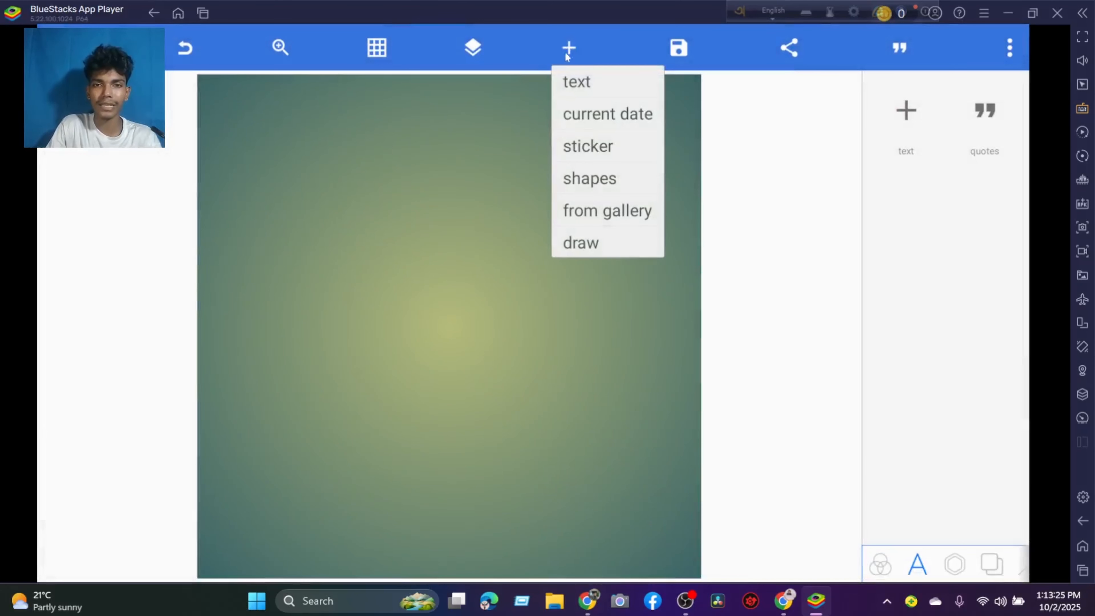
click(599, 210)
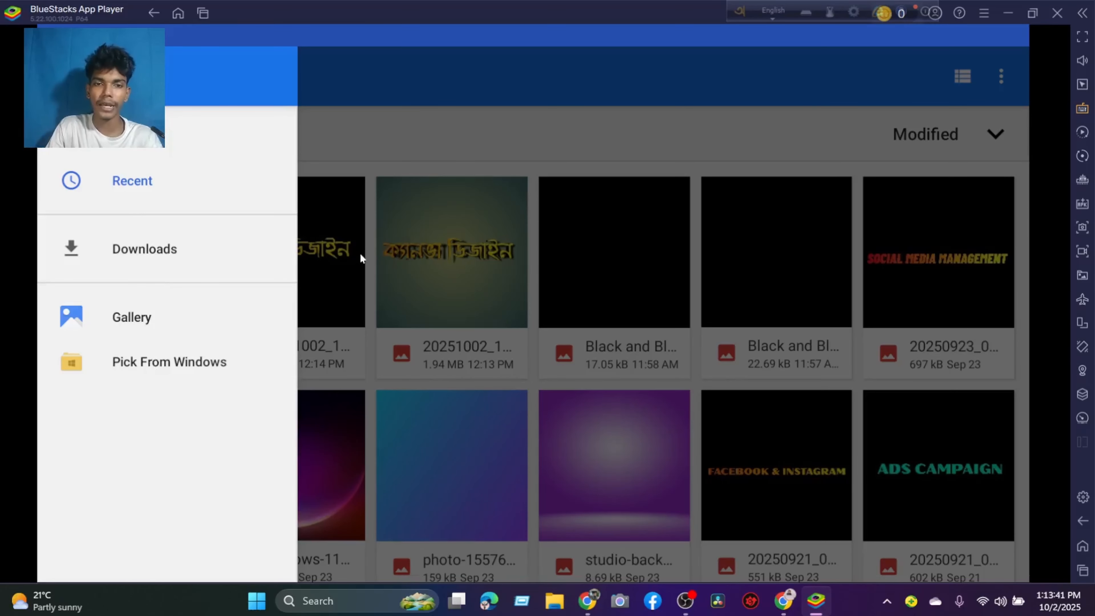
click(173, 339)
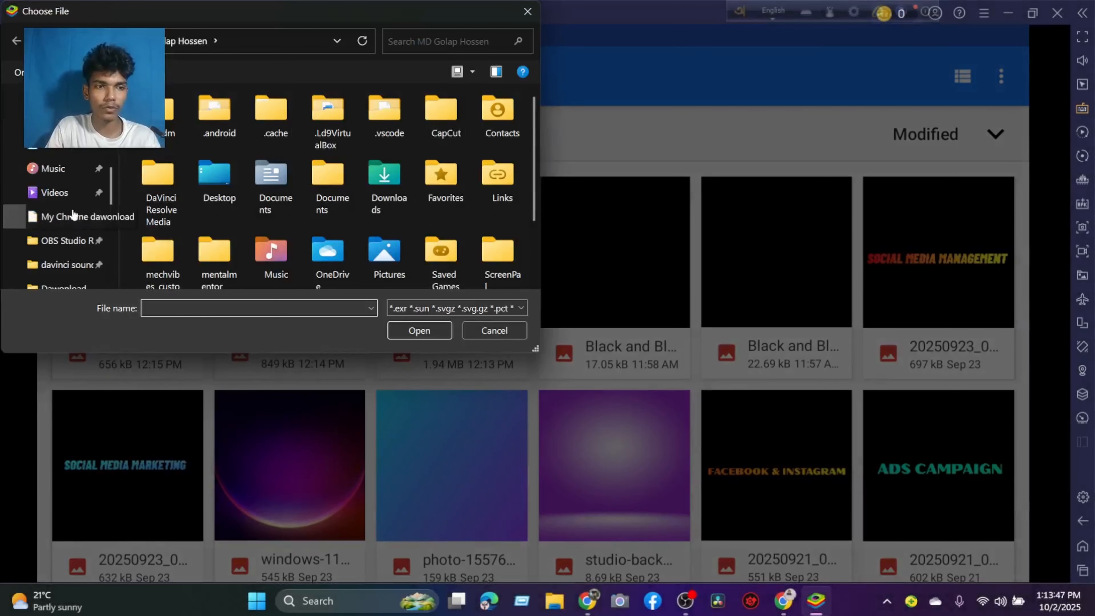
click(73, 214)
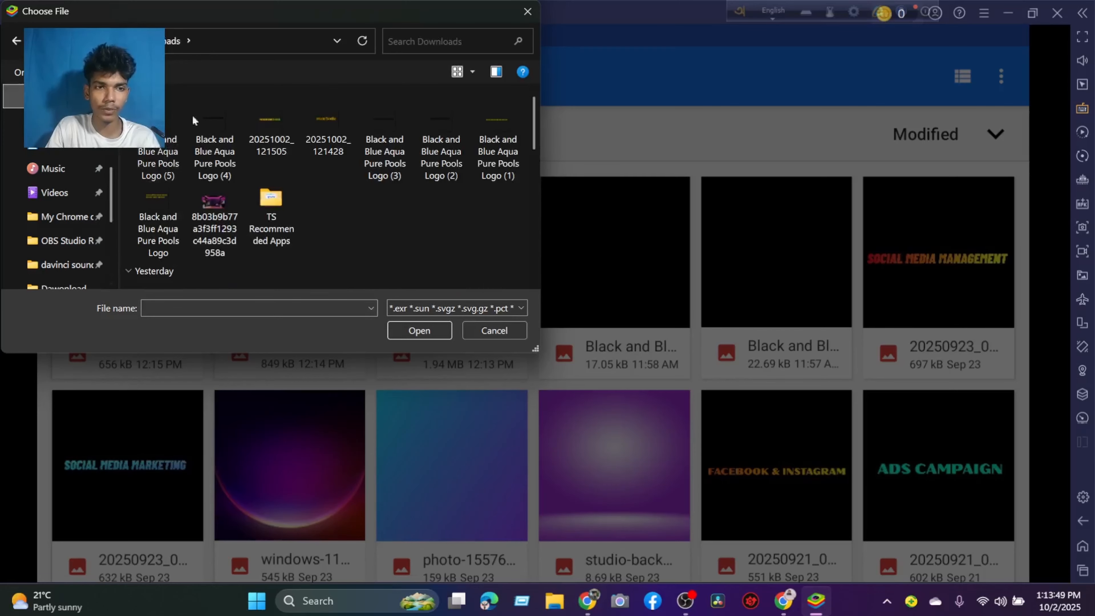
click(199, 115)
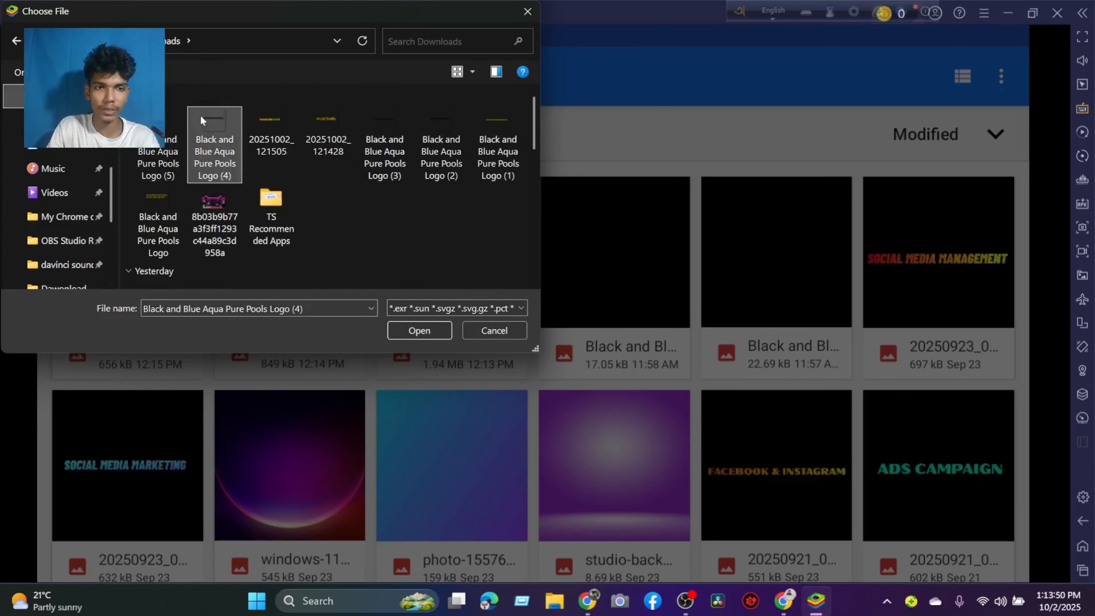
click(405, 324)
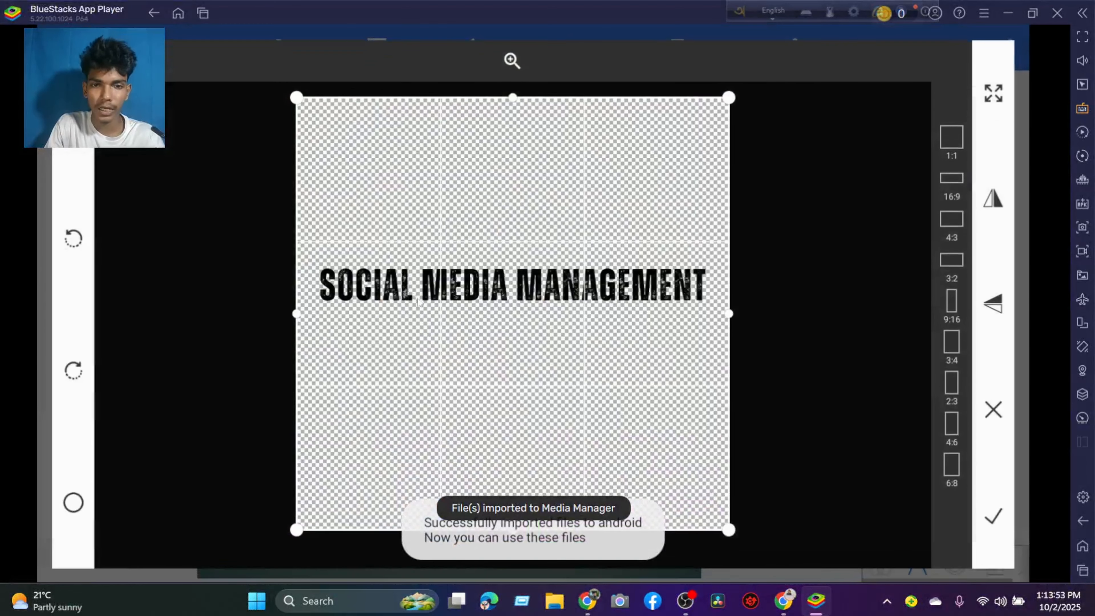
Crop the image to a narrow full-width strip around SOCIAL MEDIA MANAGEMENT and move it slightly above the middle of the canvas.
drag(513, 97, 513, 219)
mouse_move(512, 531)
mouse_down()
mouse_move(515, 321)
mouse_move(527, 302)
mouse_up()
drag(540, 265, 545, 282)
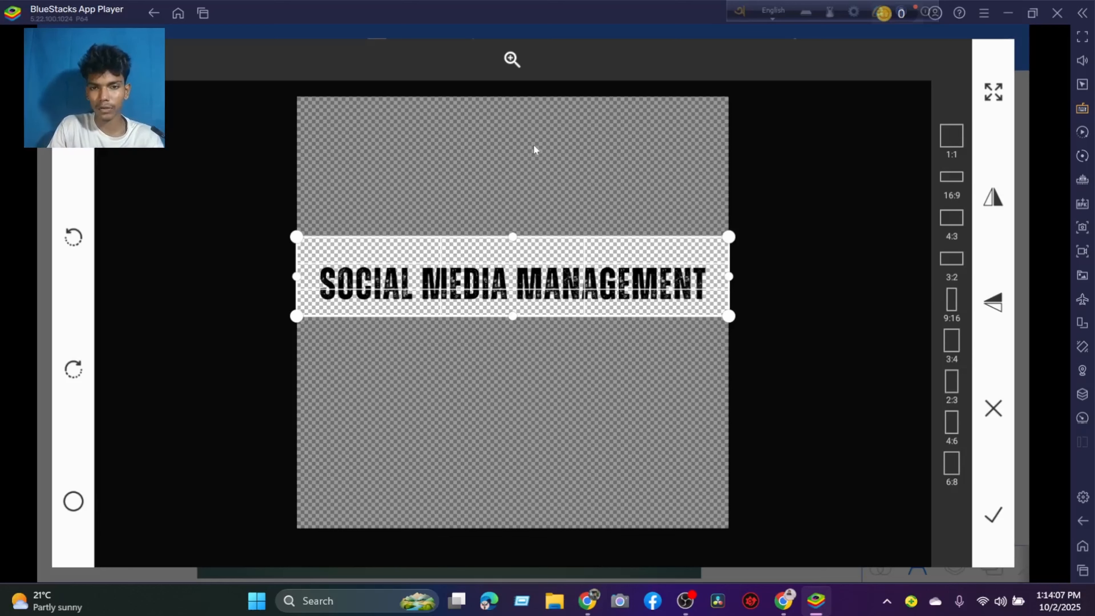
mouse_move(532, 314)
mouse_down()
mouse_move(528, 302)
mouse_move(532, 319)
mouse_up()
click(992, 514)
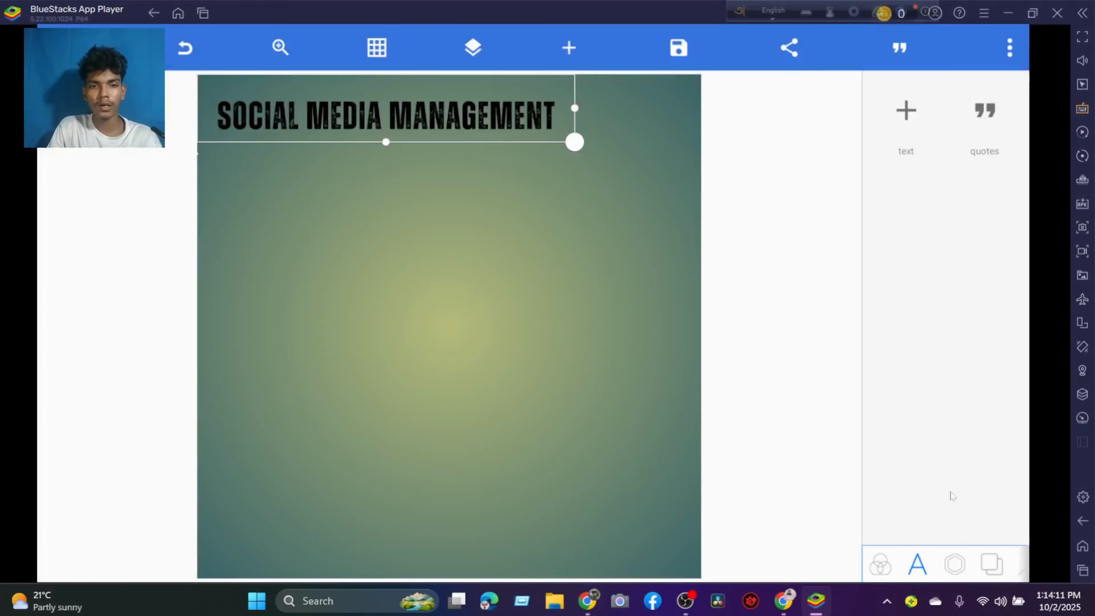
mouse_move(340, 125)
mouse_down()
mouse_move(381, 242)
mouse_move(395, 252)
mouse_move(389, 277)
mouse_up()
Import the image Black and Blue Aqua Pure Pools Logo (5) from the Windows Downloads folder as a gallery picture.
click(570, 48)
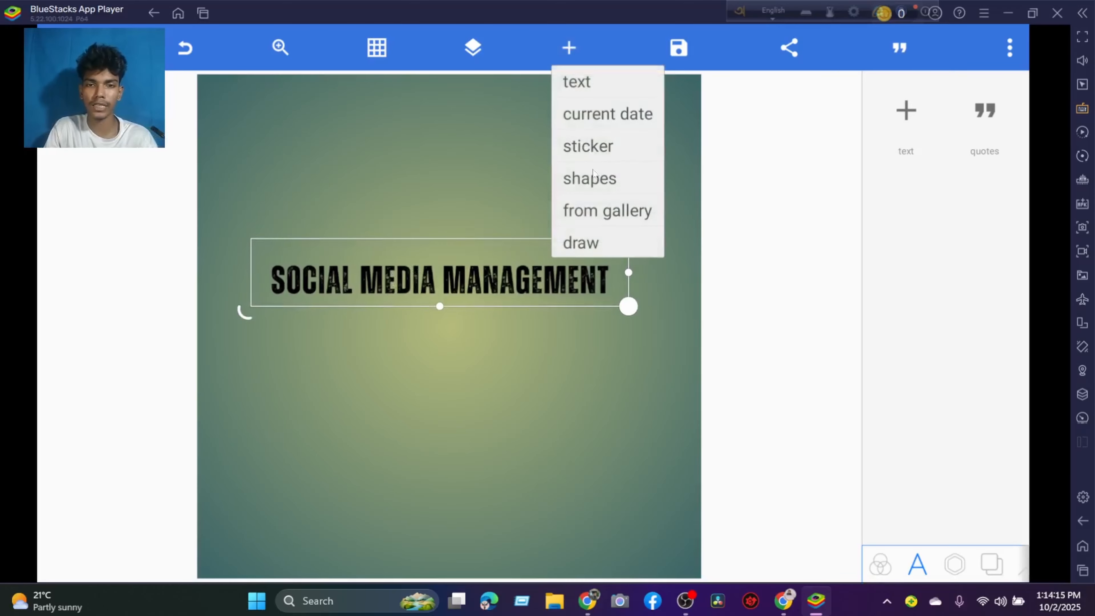
click(604, 219)
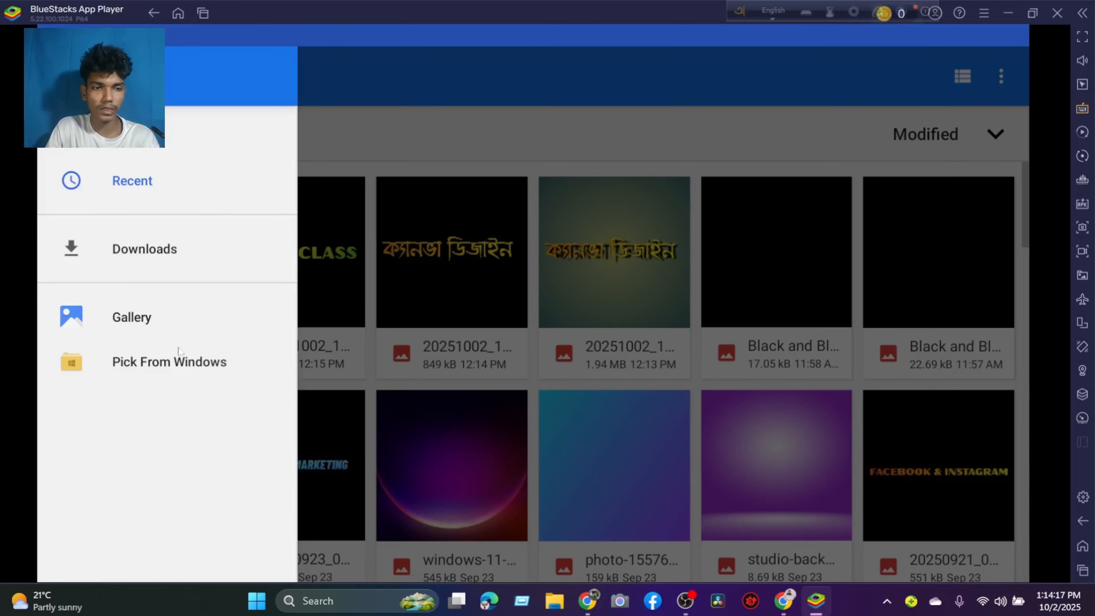
click(174, 364)
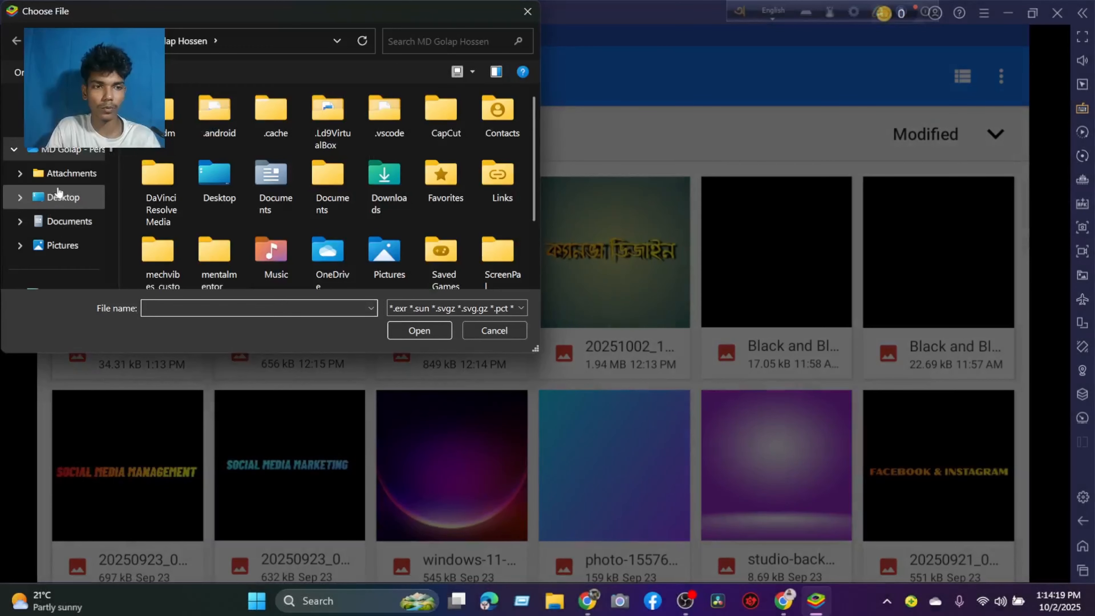
scroll(58, 192, down, 5)
click(61, 168)
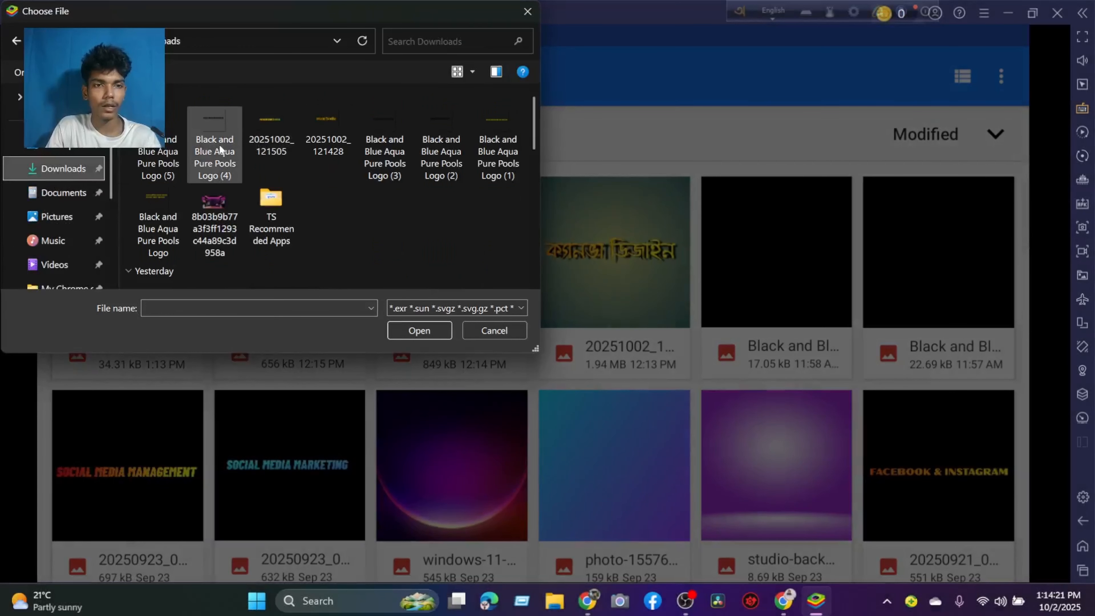
click(166, 162)
click(435, 331)
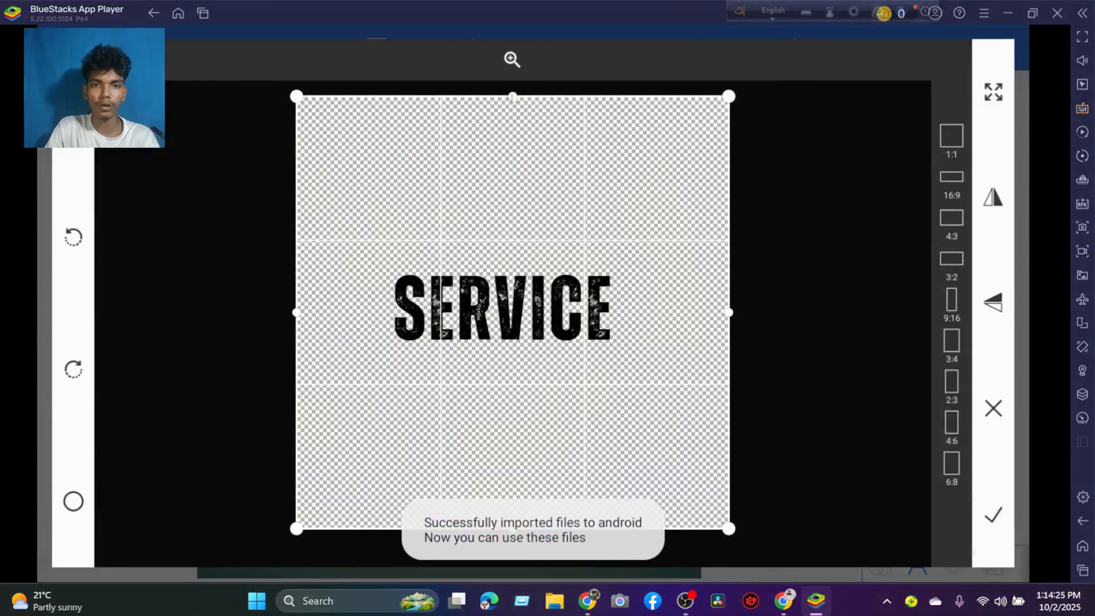
Crop the imported image on all four sides closely around the word SERVICE and accept the crop.
drag(511, 97, 513, 237)
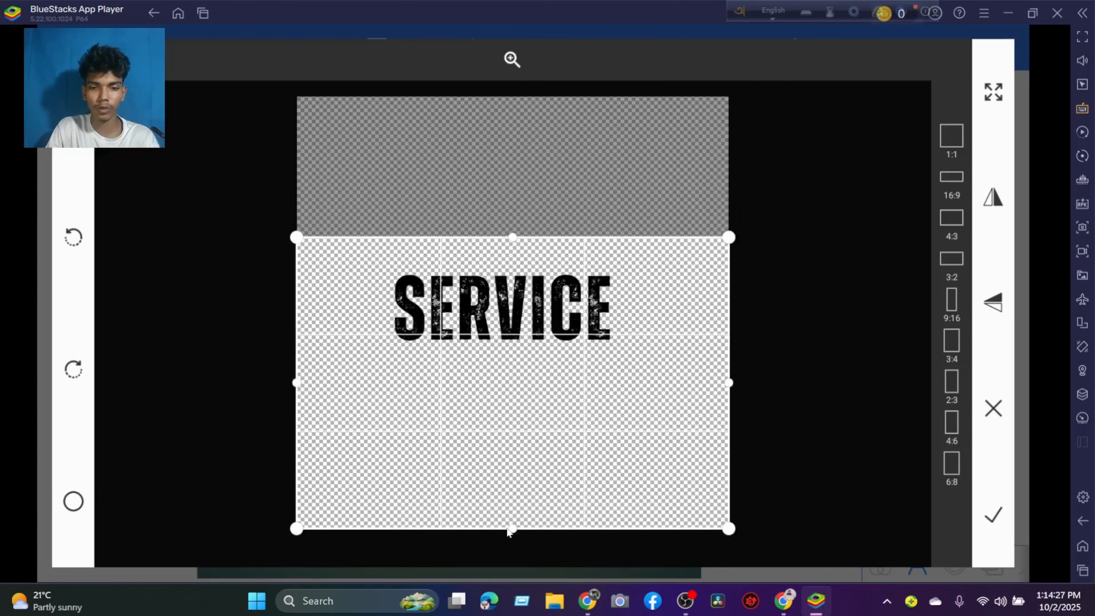
drag(504, 528, 515, 370)
drag(727, 302, 644, 303)
drag(305, 303, 362, 303)
click(981, 516)
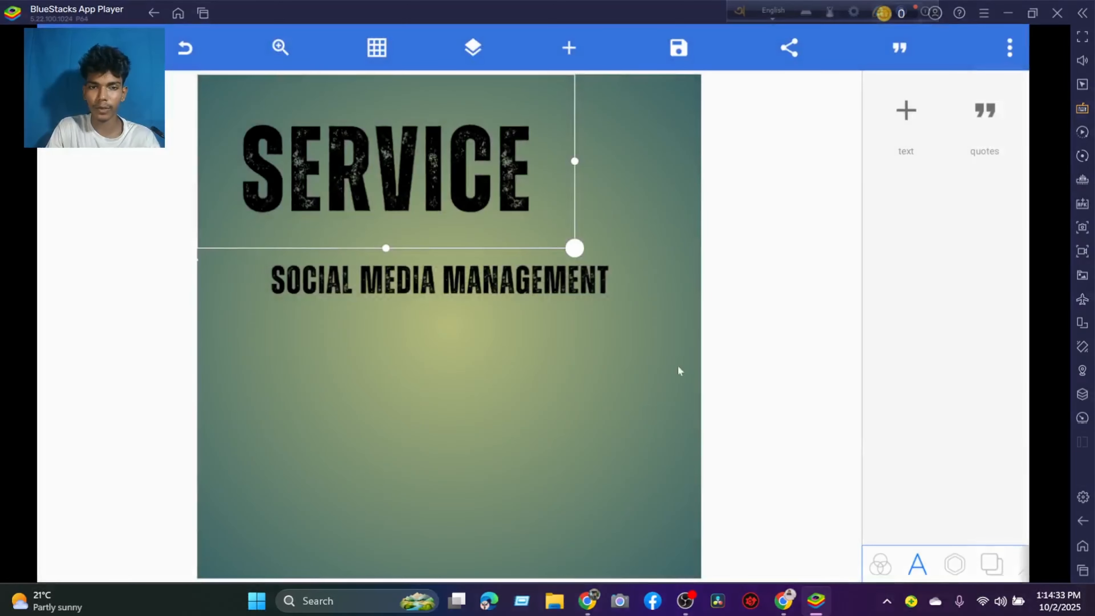
Move the SERVICE image below SOCIAL MEDIA MANAGEMENT and shrink it to roughly half its width.
drag(454, 188, 525, 402)
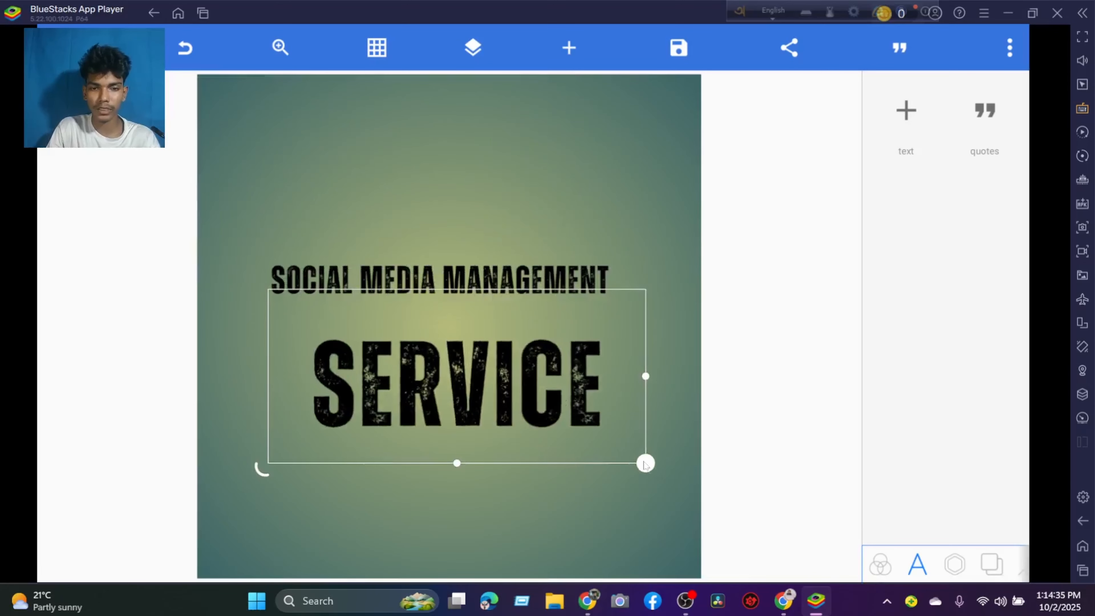
drag(651, 468, 541, 385)
drag(444, 361, 479, 379)
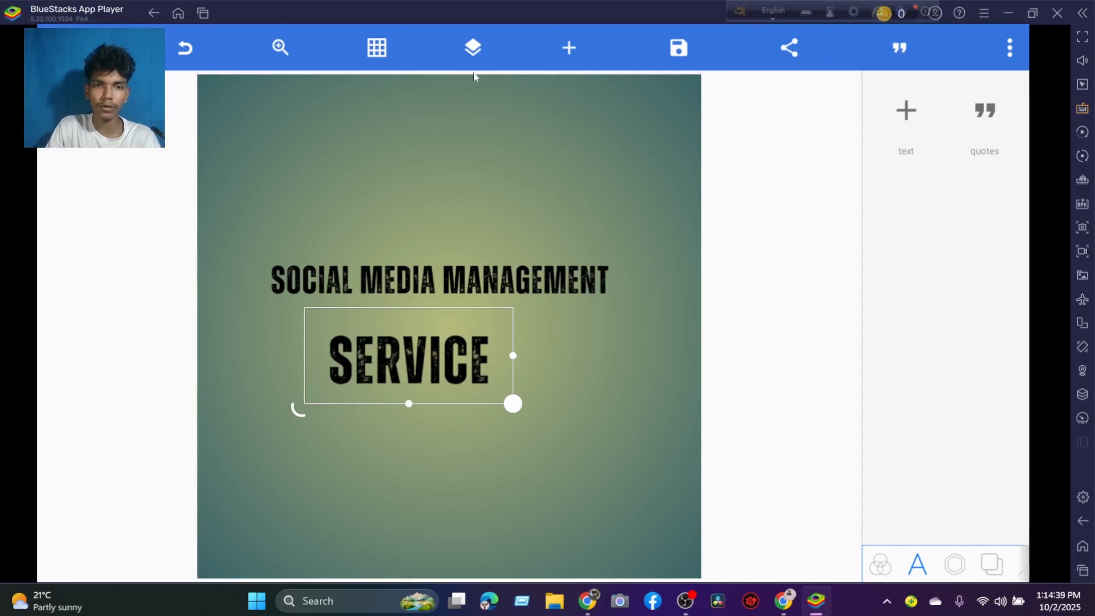
Show the layer list, move SERVICE above SOCIAL MEDIA MANAGEMENT, and shift the SOCIAL MEDIA MANAGEMENT image slightly down to the right.
click(472, 54)
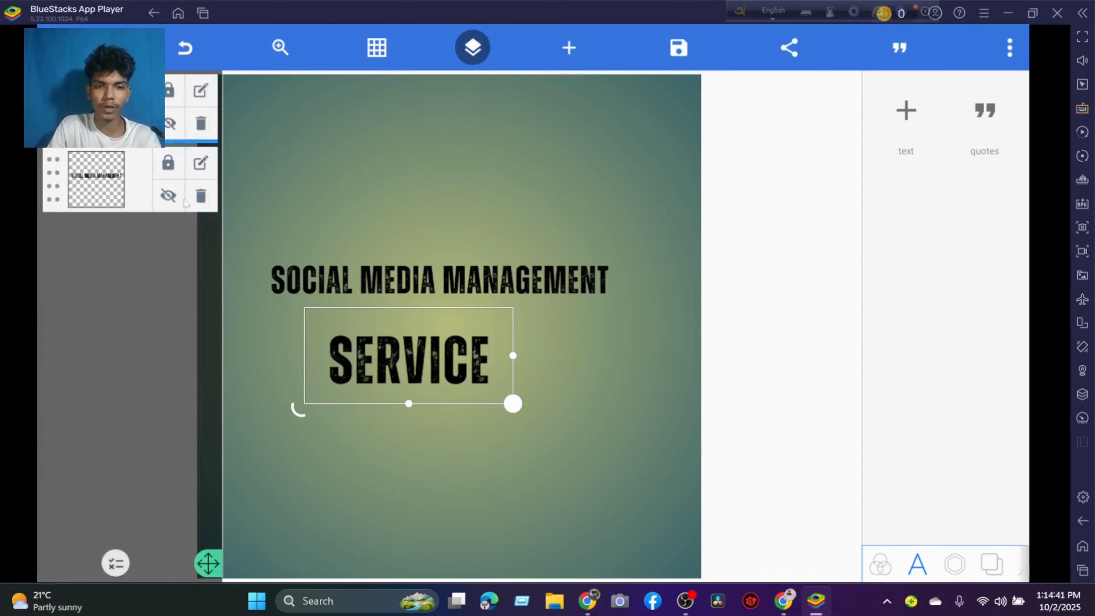
drag(325, 324, 361, 192)
mouse_move(447, 276)
mouse_down()
mouse_move(458, 309)
mouse_move(477, 289)
mouse_move(463, 283)
mouse_up()
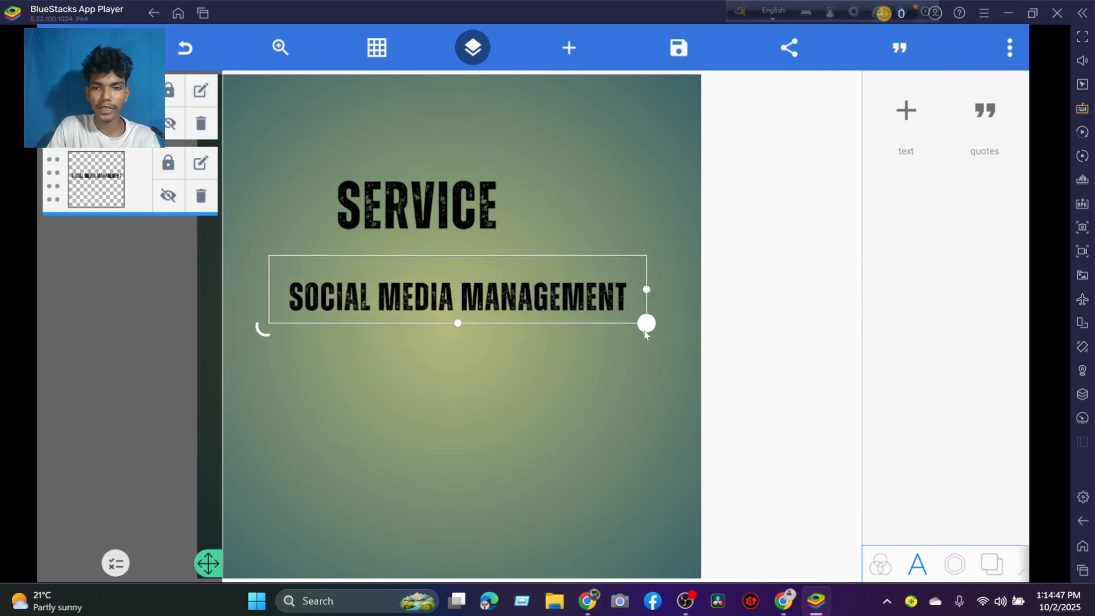
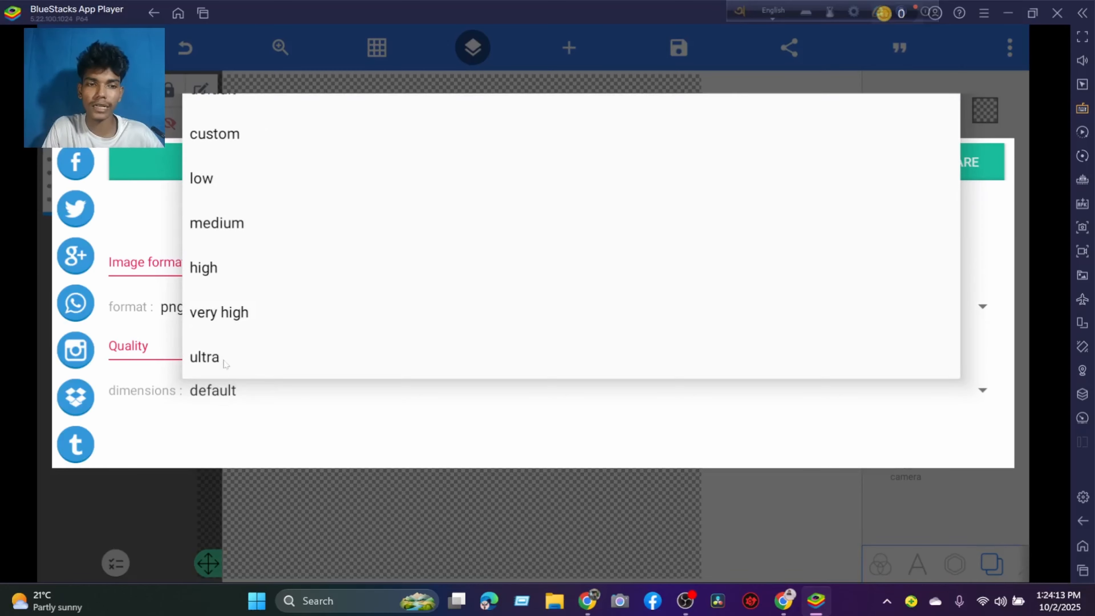
Save the SOCIAL MEDIA MANAGEMENT design to the gallery as a png with ultra dimensions and dismiss the advertisement.
click(225, 358)
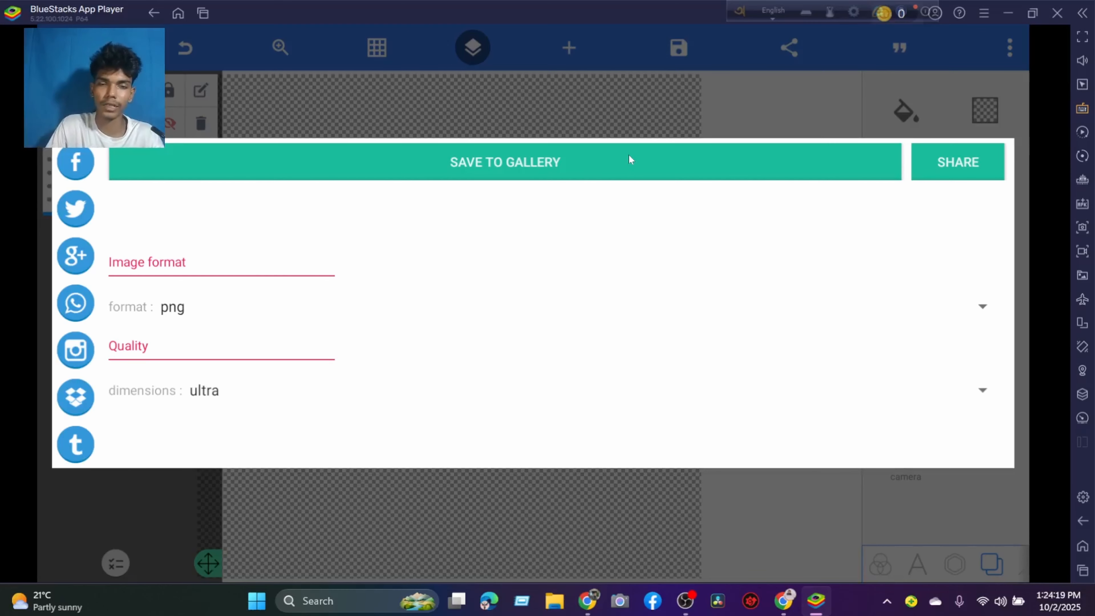
click(570, 165)
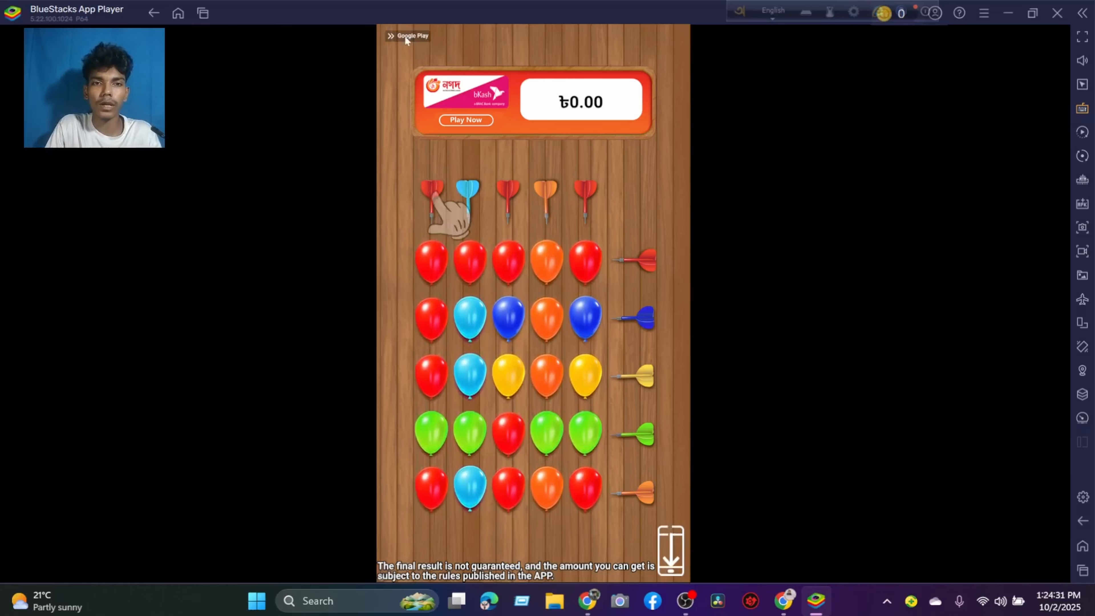
click(391, 35)
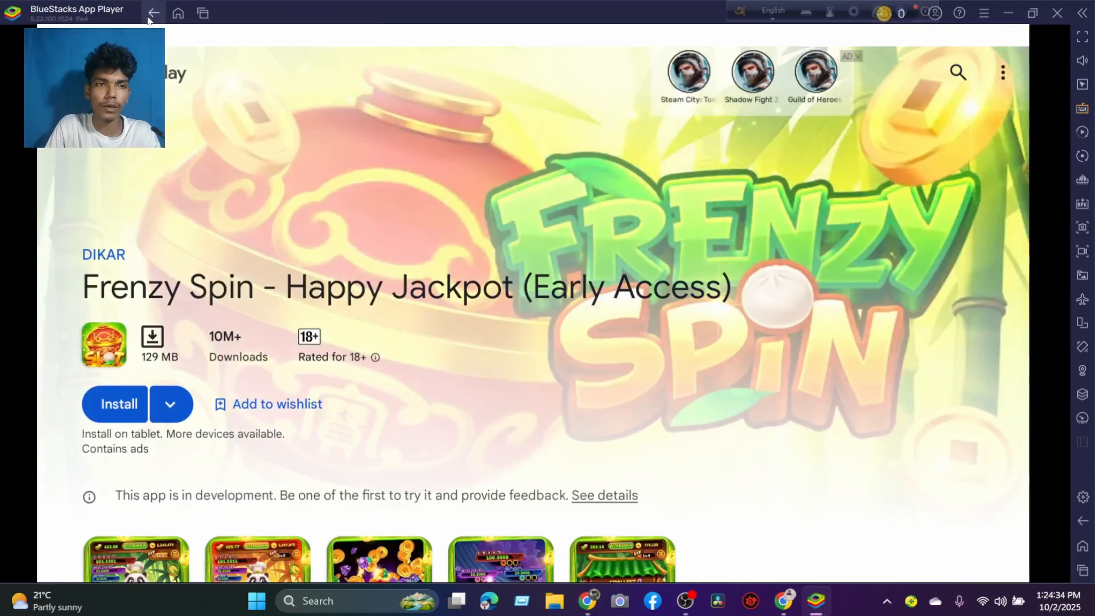
click(150, 17)
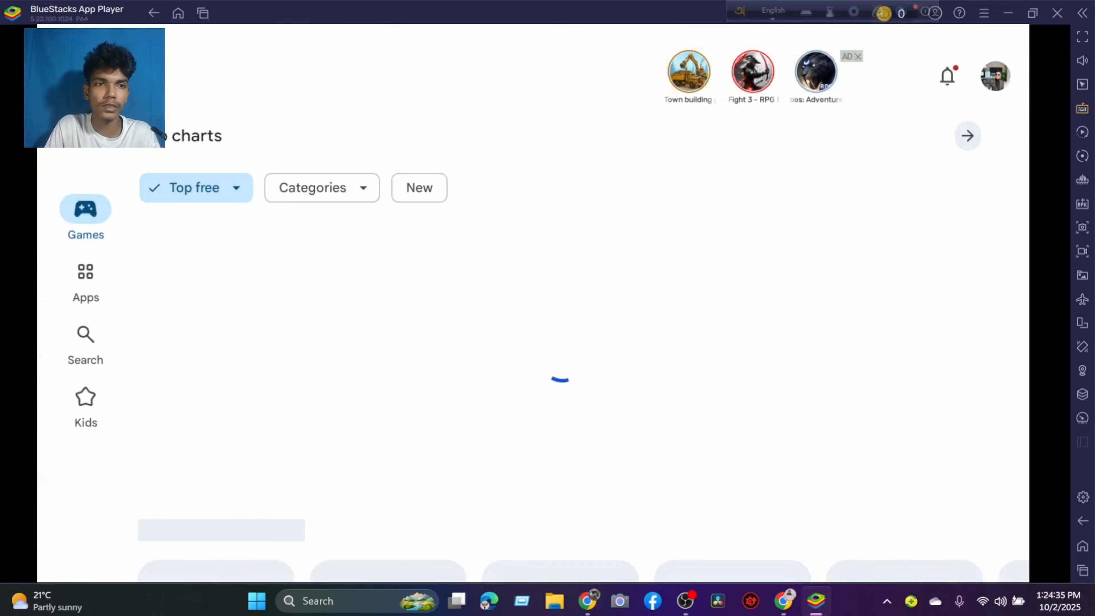
click(152, 17)
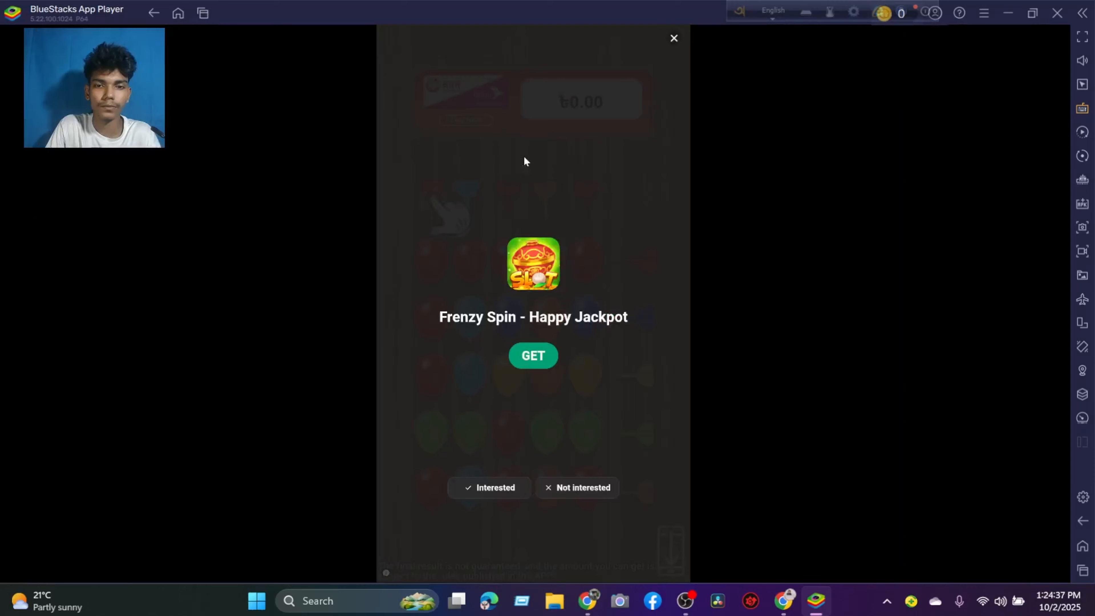
click(673, 39)
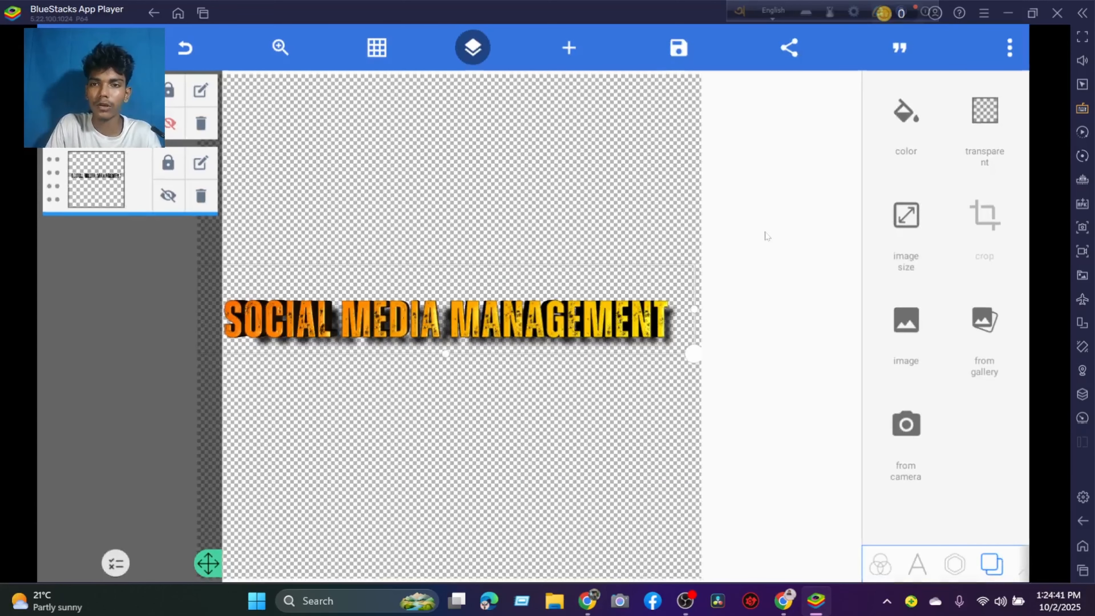
Look up the saved SOCIAL MEDIA MANAGEMENT picture in Media Manager and return to PixelLab.
click(178, 14)
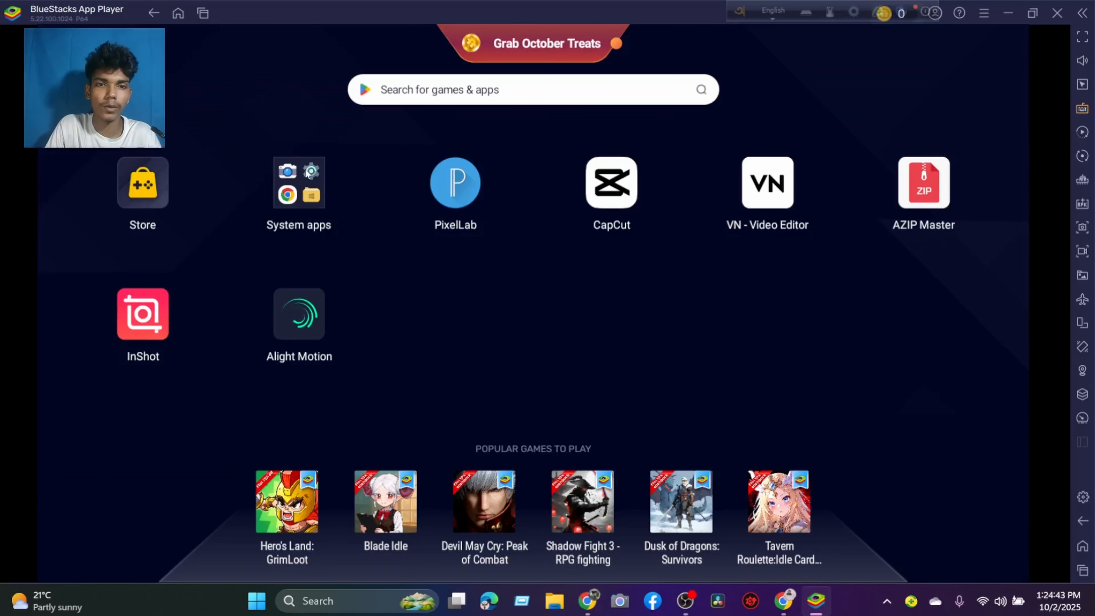
click(297, 213)
click(549, 257)
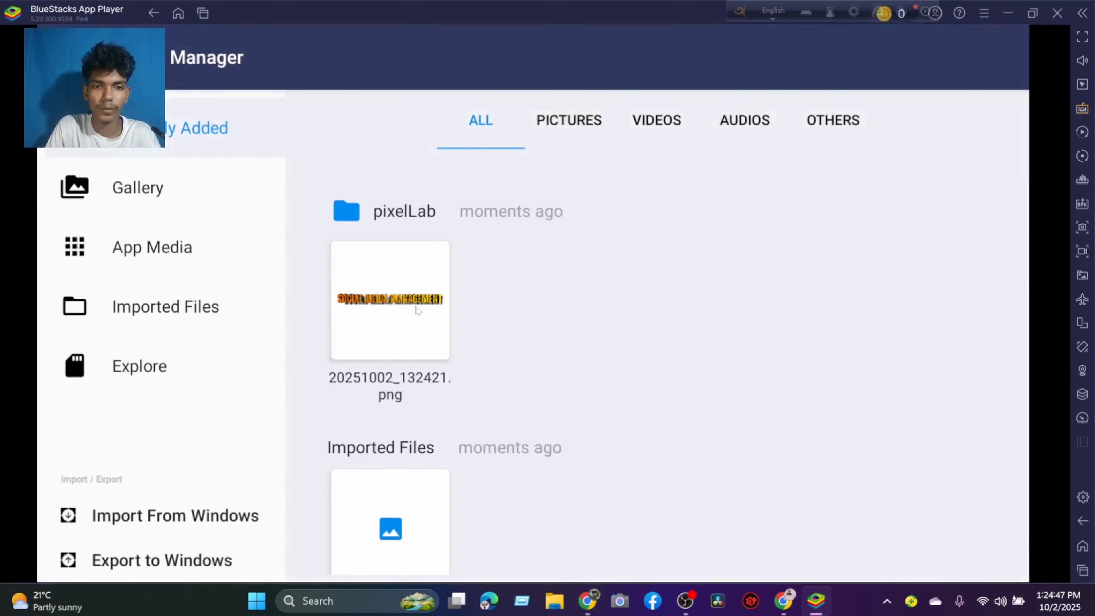
click(178, 13)
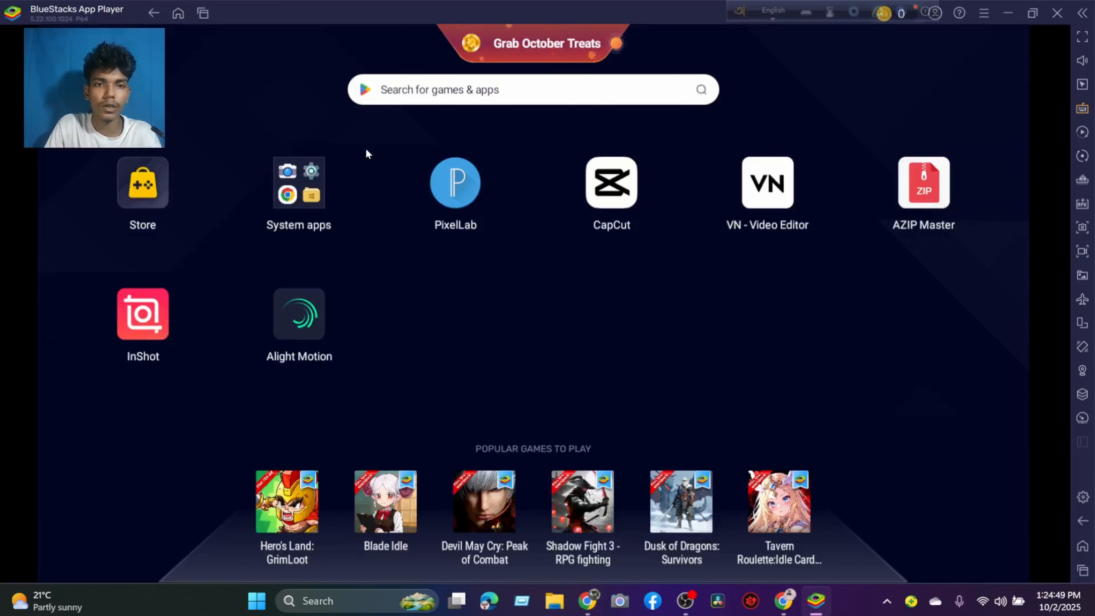
click(455, 181)
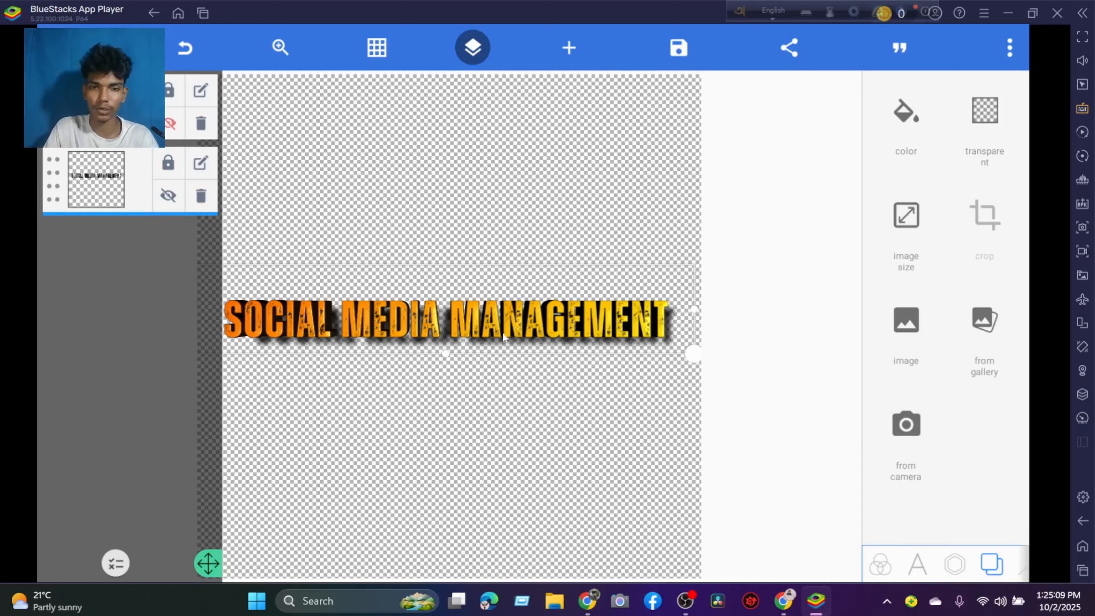
Show the SERVICE layer, hide SOCIAL MEDIA MANAGEMENT, and enlarge SERVICE to about twice its size near the middle of the canvas.
click(169, 123)
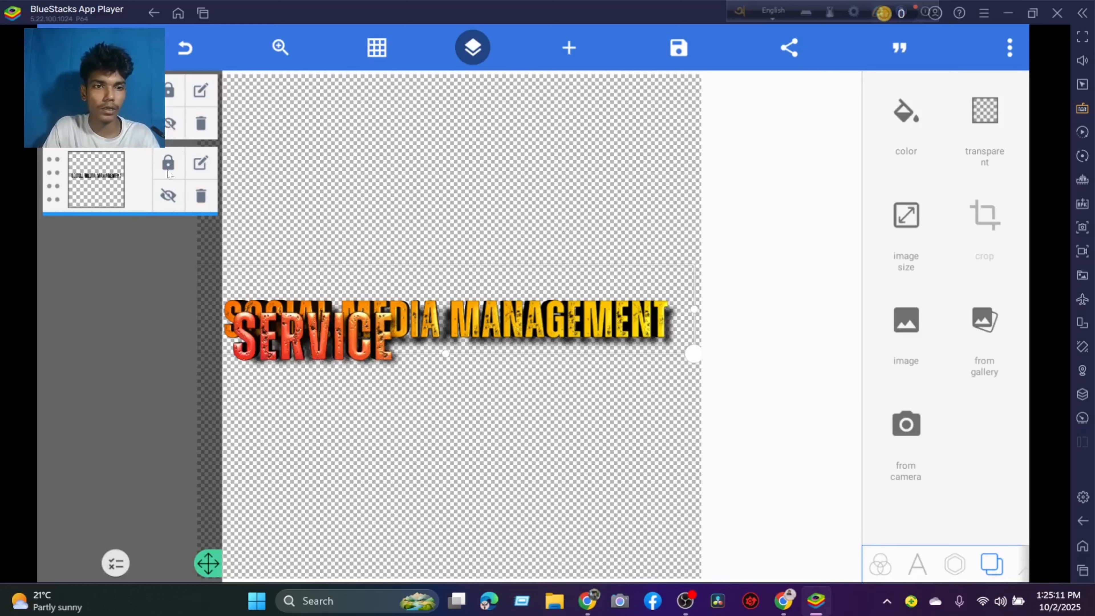
click(169, 195)
click(368, 353)
drag(368, 353, 421, 336)
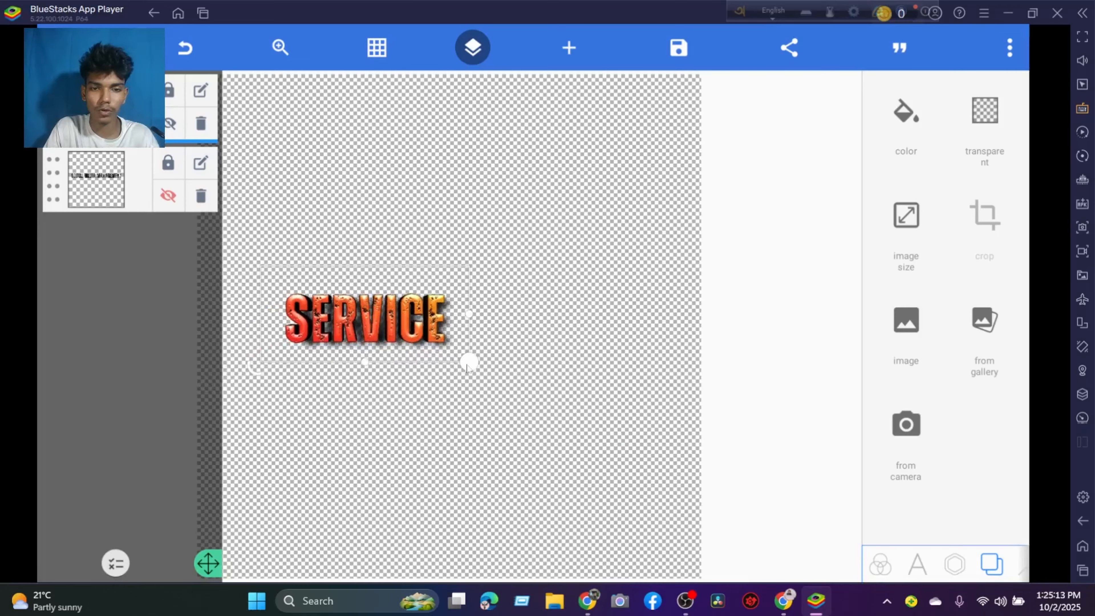
drag(468, 363, 645, 437)
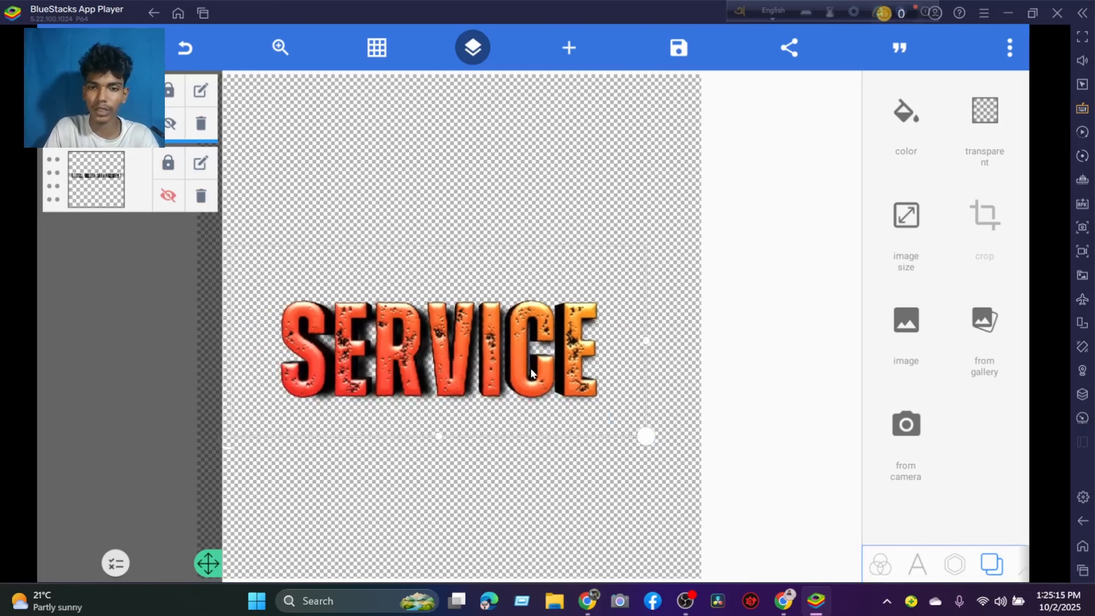
drag(531, 373, 542, 372)
Export the SERVICE design to the gallery as a png with ultra dimensions.
click(1009, 48)
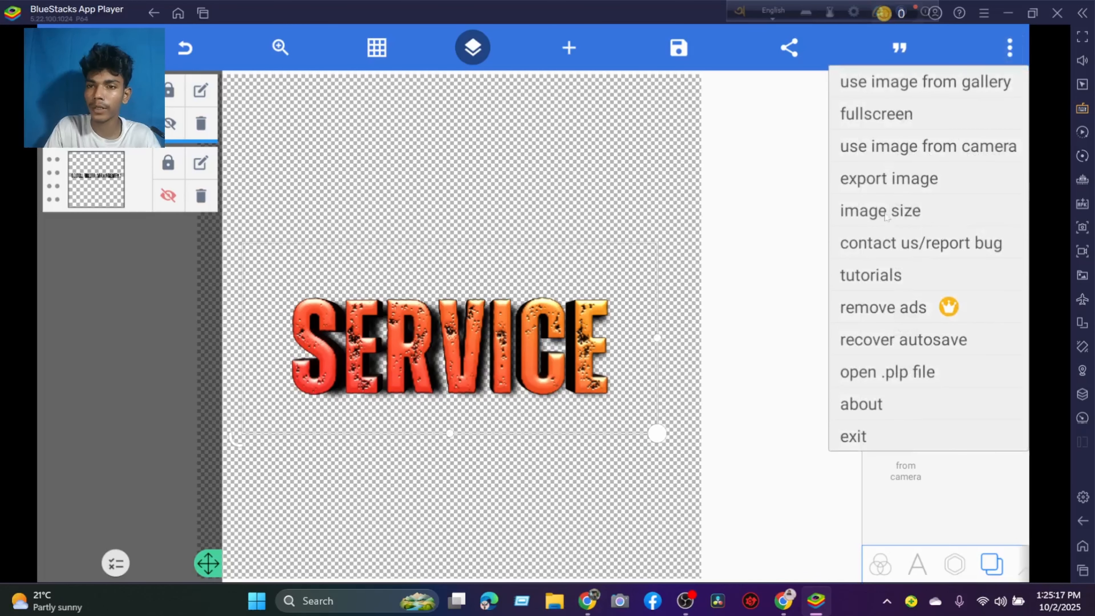
click(888, 178)
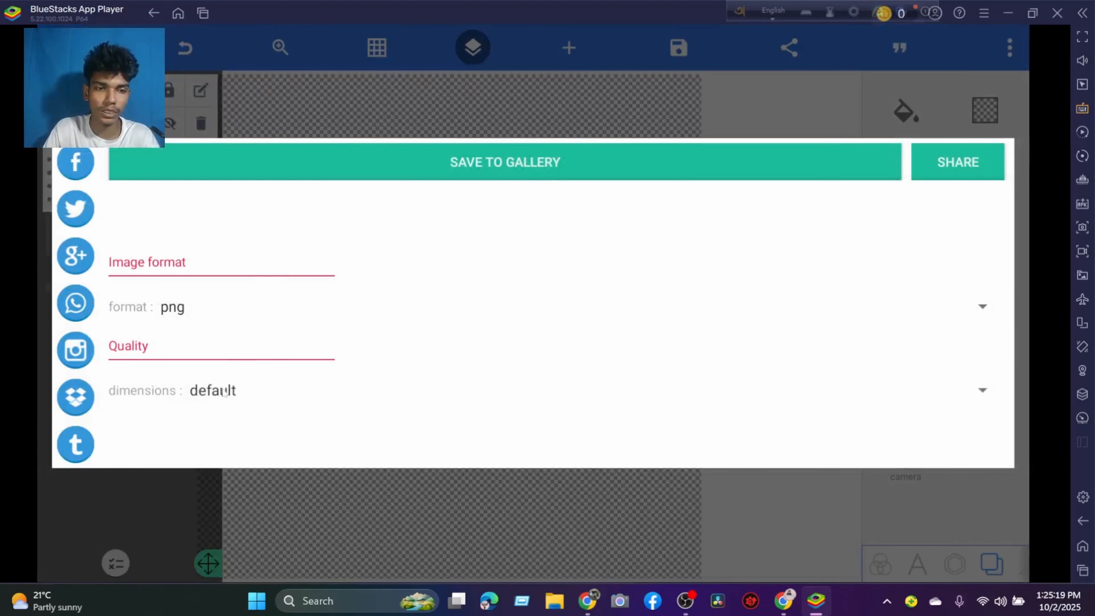
click(225, 392)
click(207, 357)
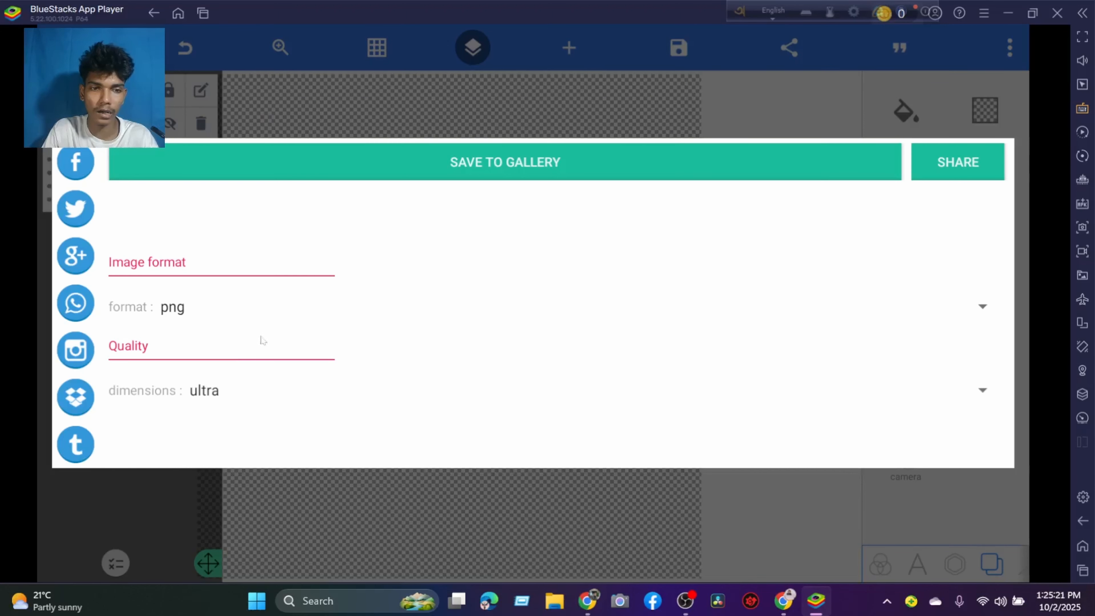
click(511, 171)
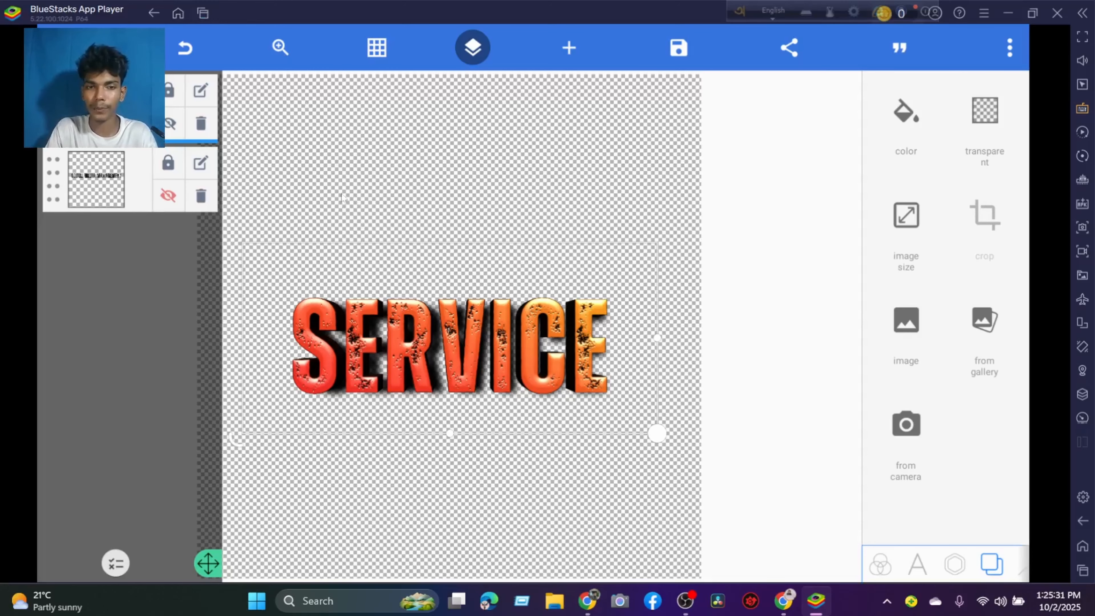
Switch to Media Manager and send the exported SOCIAL MEDIA MANAGEMENT image to the Windows Downloads folder.
click(175, 13)
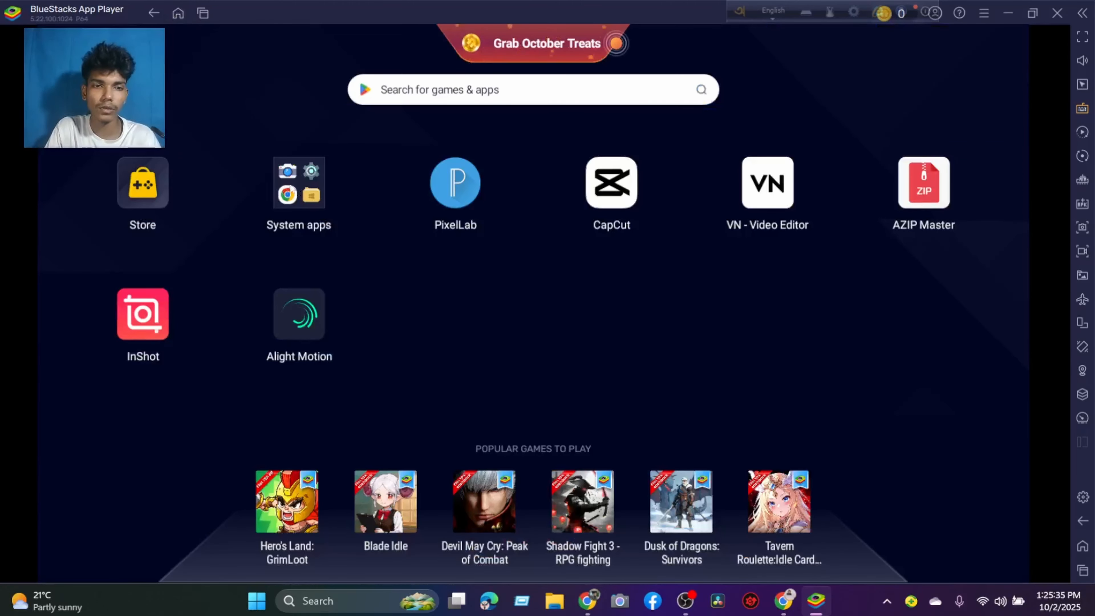
click(306, 190)
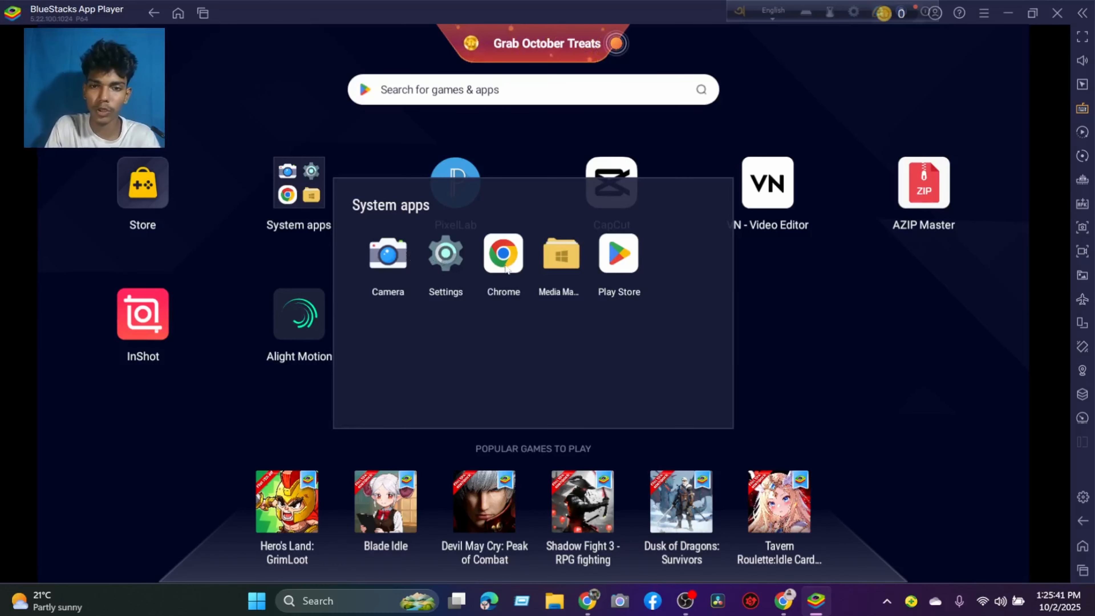
click(582, 266)
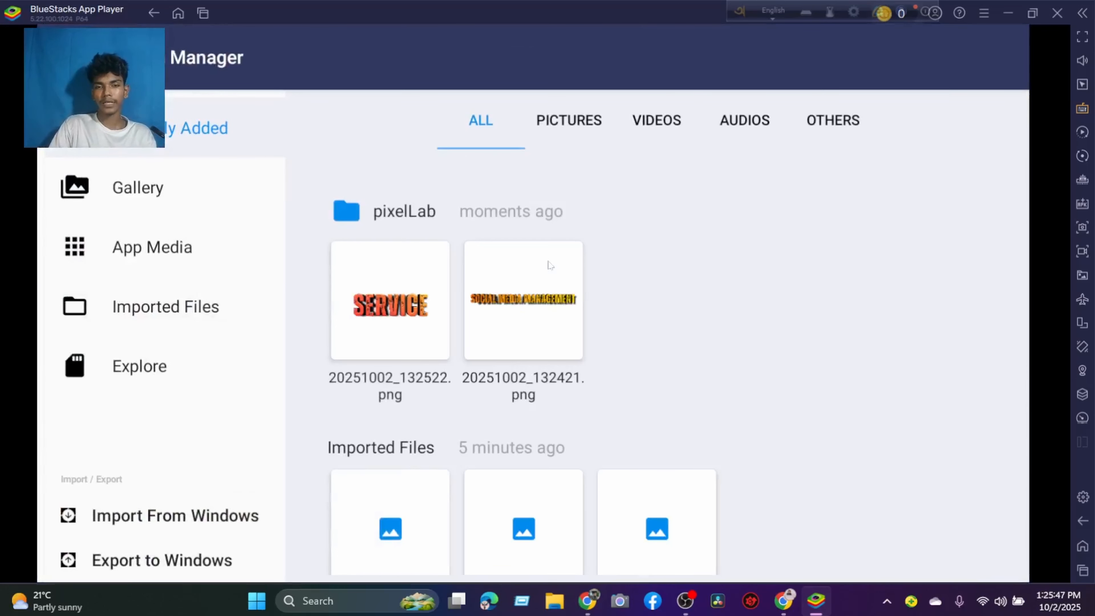
click(516, 319)
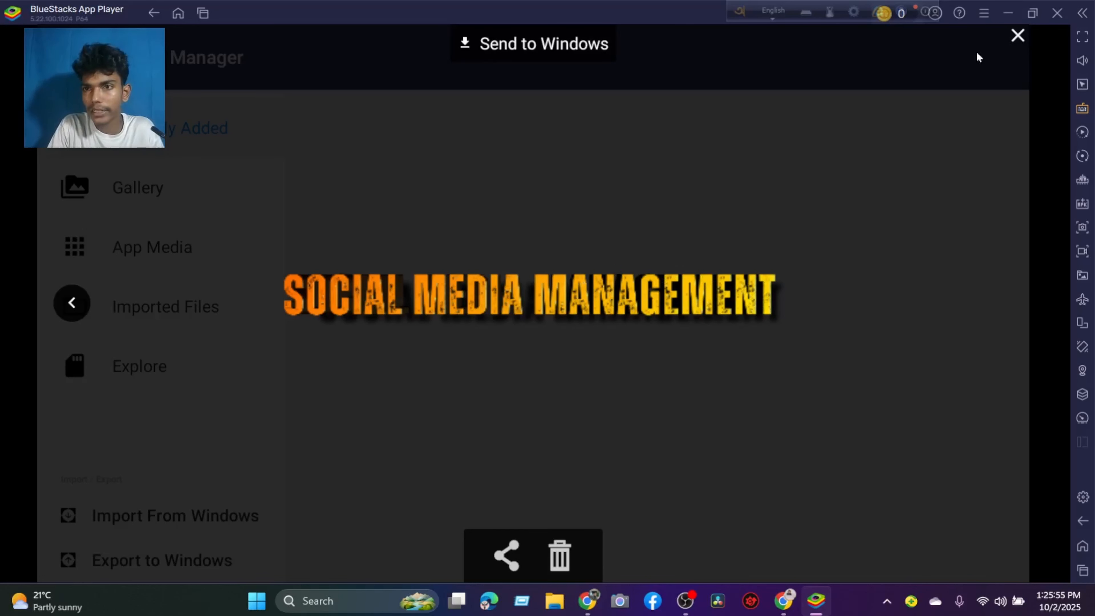
click(1017, 35)
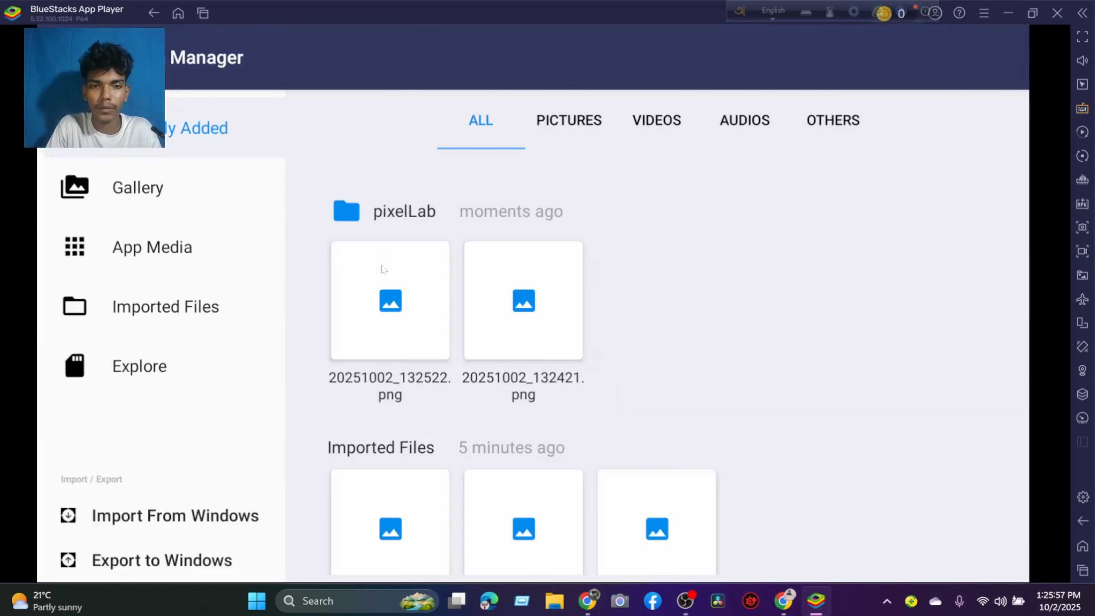
click(510, 312)
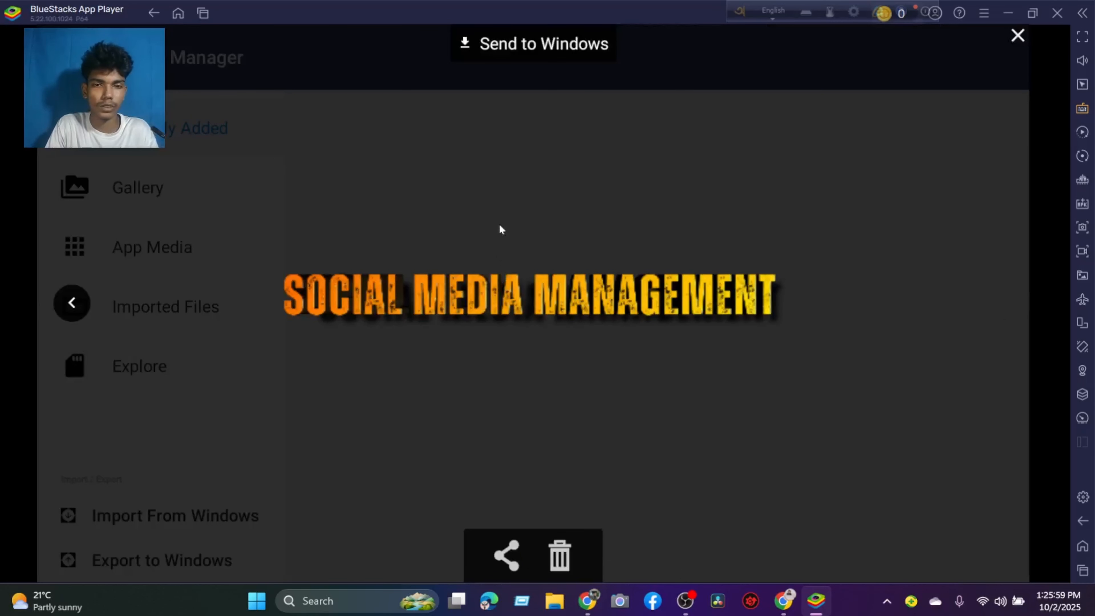
click(505, 47)
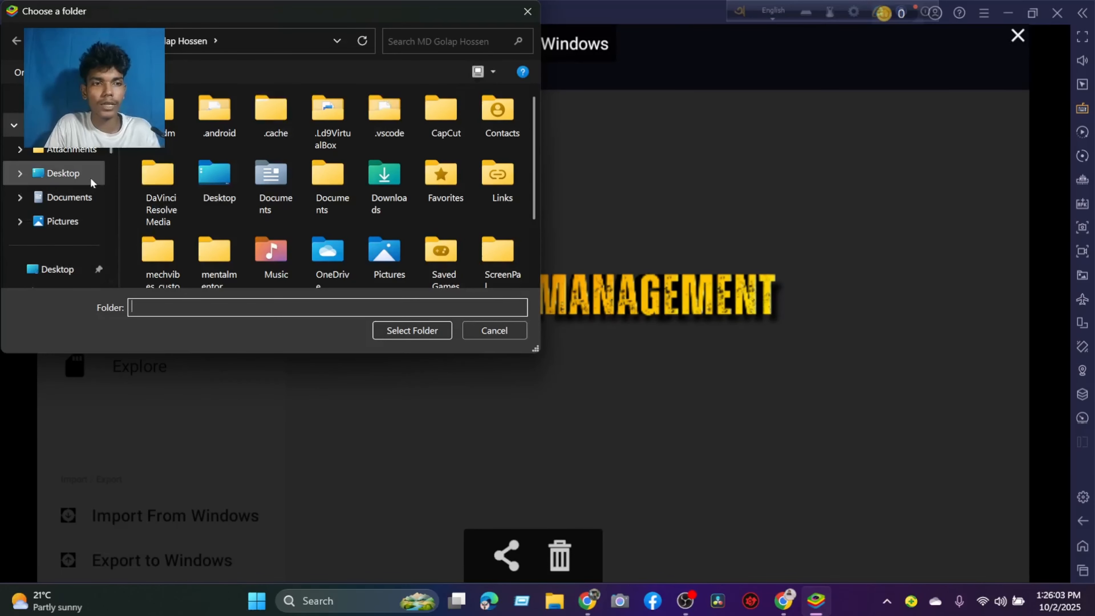
scroll(90, 177, down, 3)
click(69, 158)
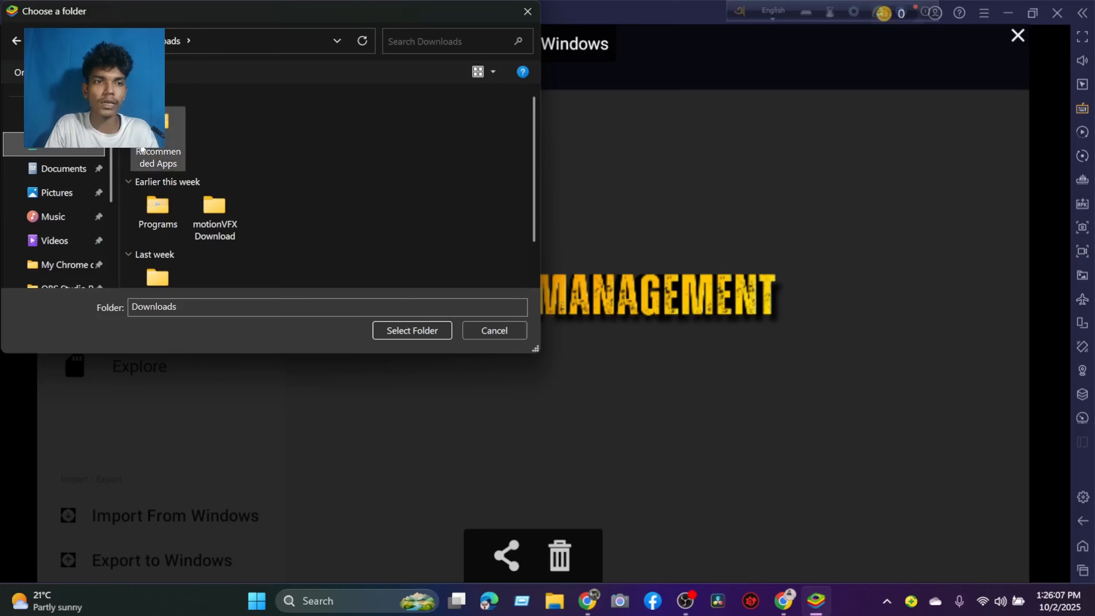
click(392, 331)
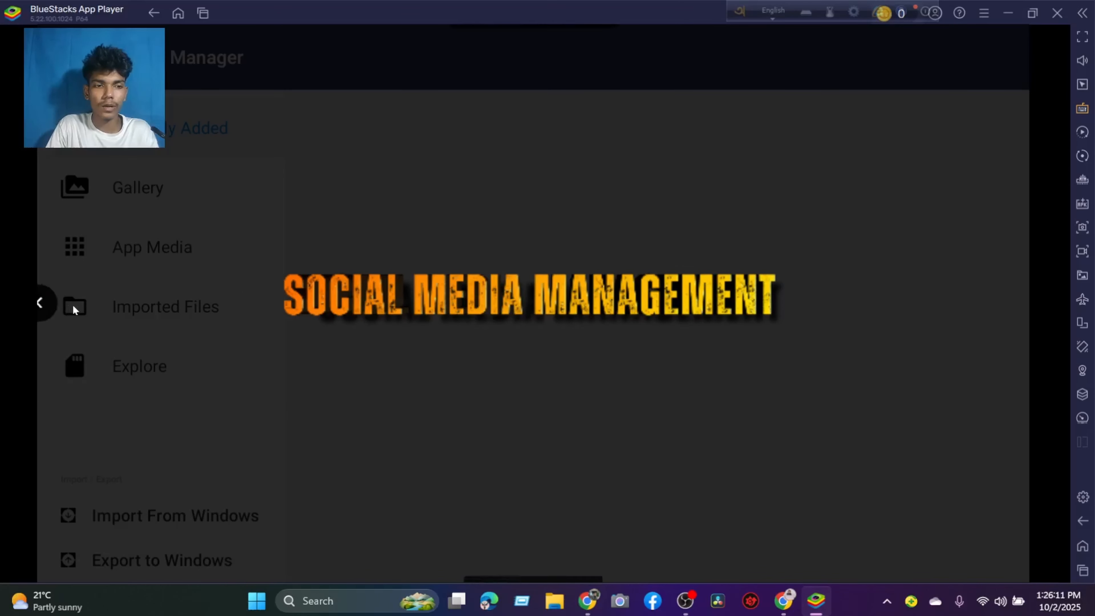
Send the exported SERVICE image to the Windows Downloads folder and close its preview.
click(49, 304)
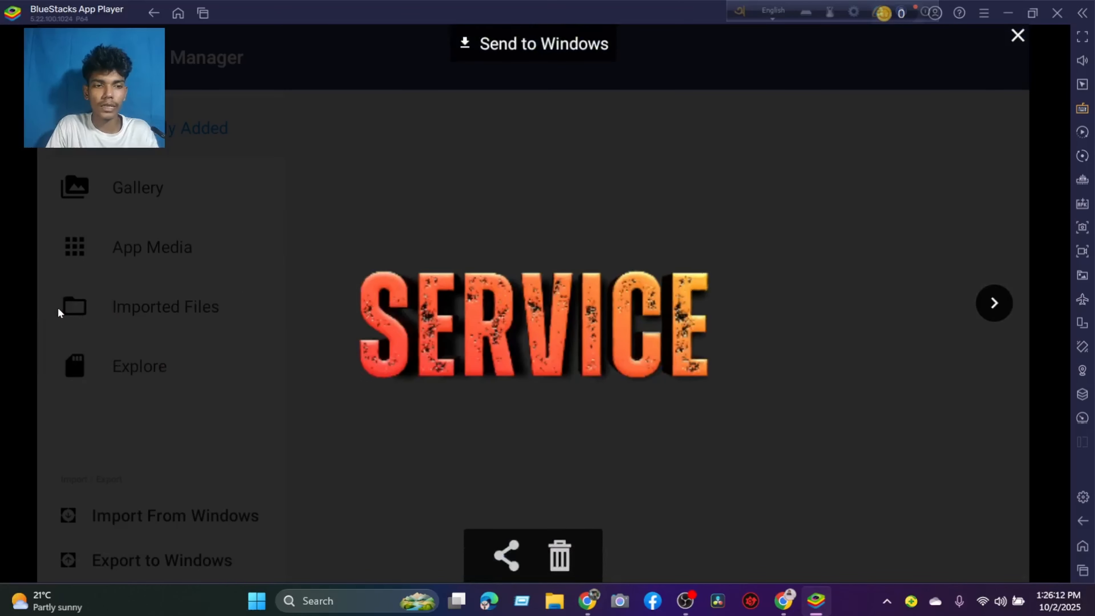
click(480, 43)
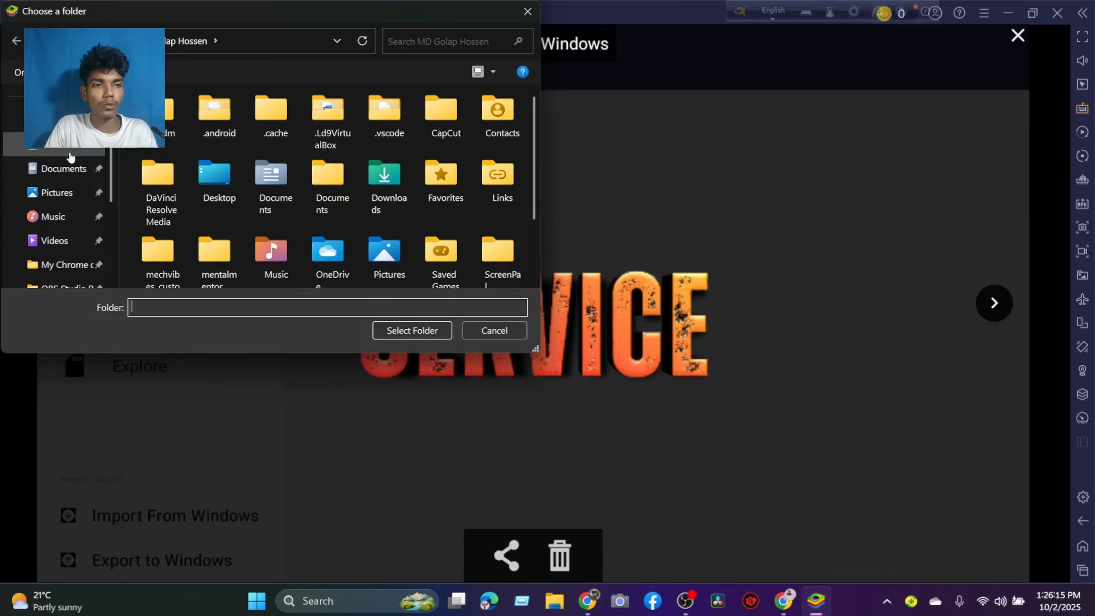
click(69, 149)
click(413, 329)
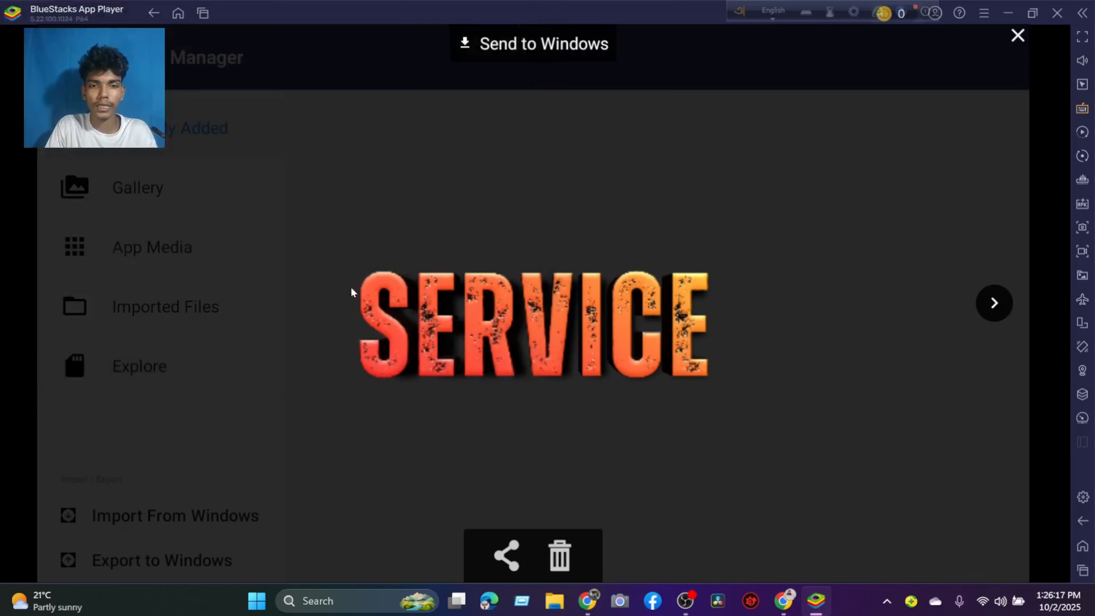
click(1017, 36)
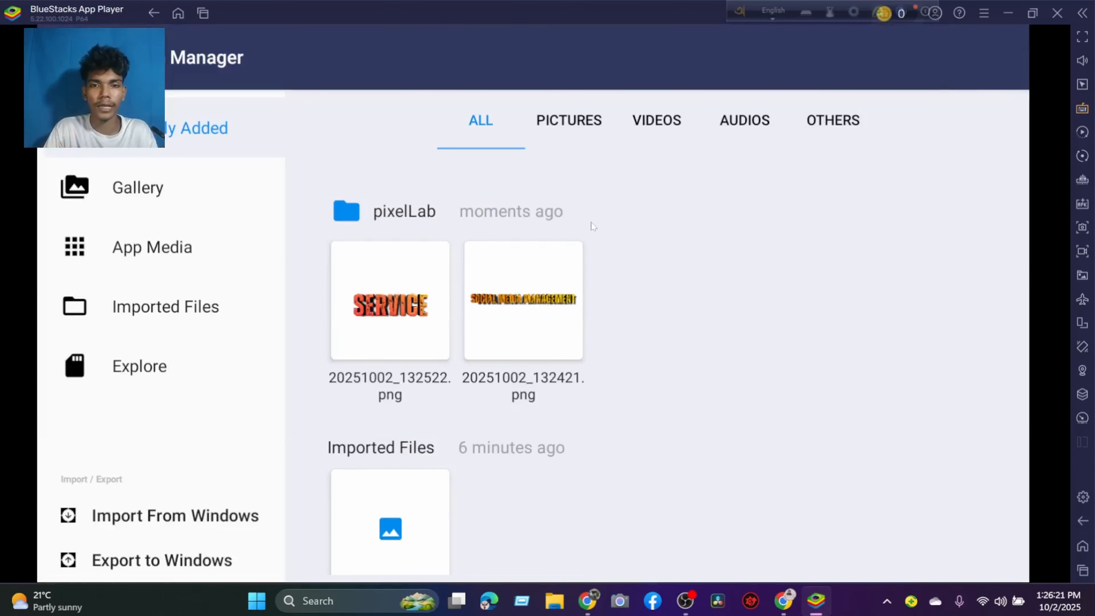
Switch to File Explorer, inspect the image 20251002_132421 from the Downloads folder up close, and close the viewer.
click(556, 600)
click(65, 334)
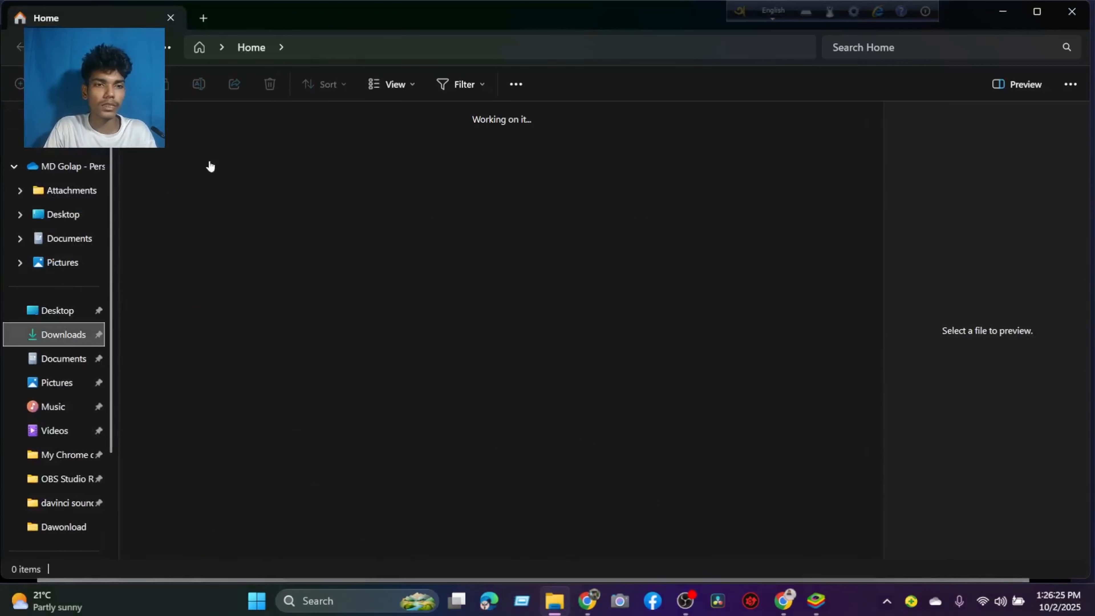
click(202, 162)
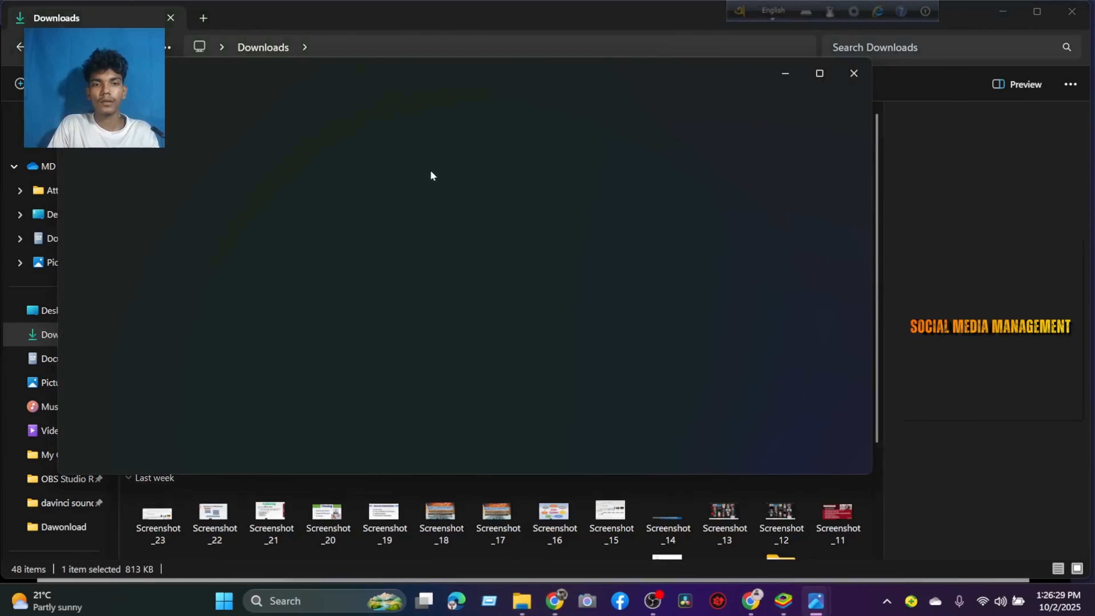
scroll(463, 264, up, 6)
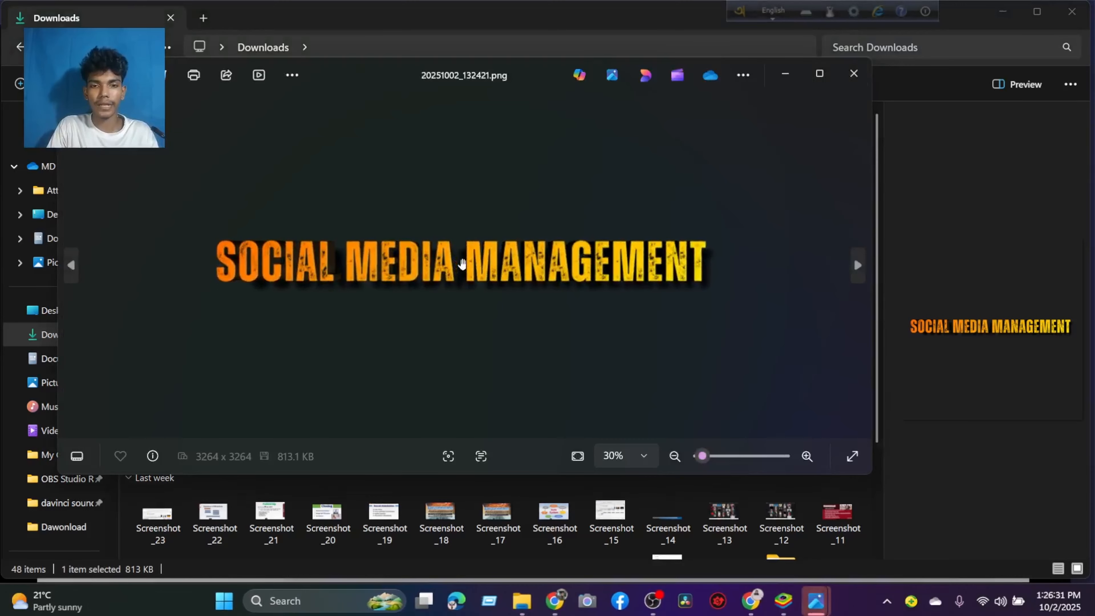
scroll(463, 264, down, 2)
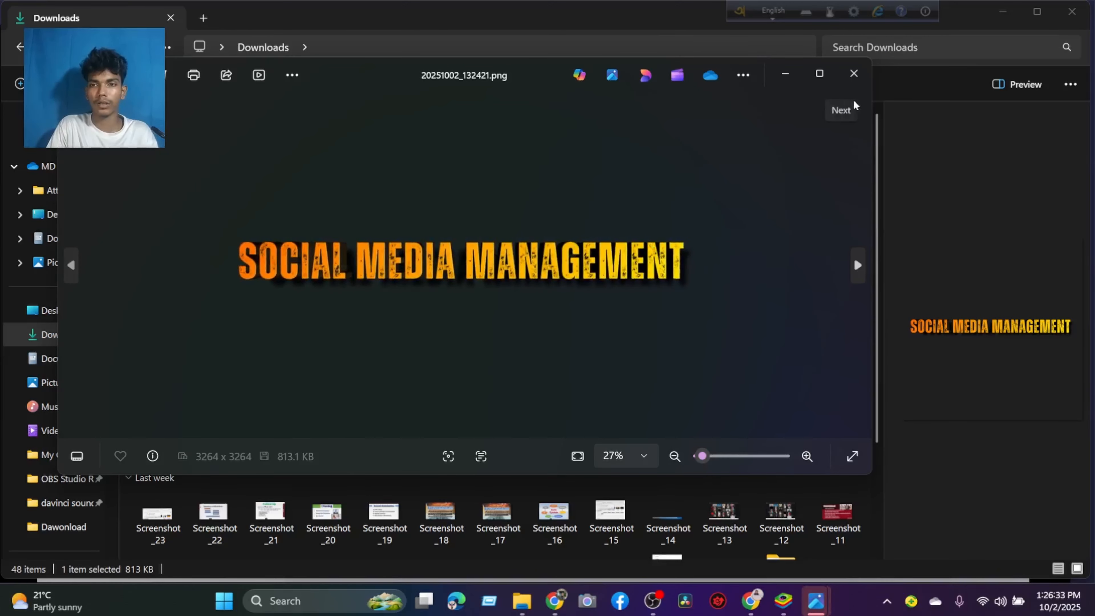
click(853, 73)
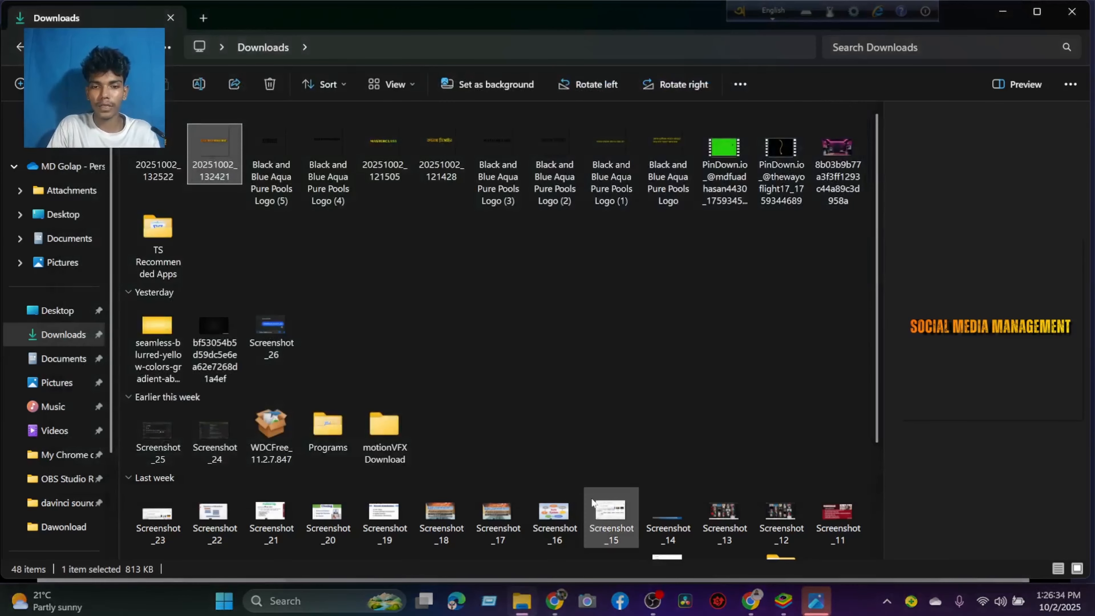
Switch to BlueStacks App Player and close it, confirming the exit.
click(556, 599)
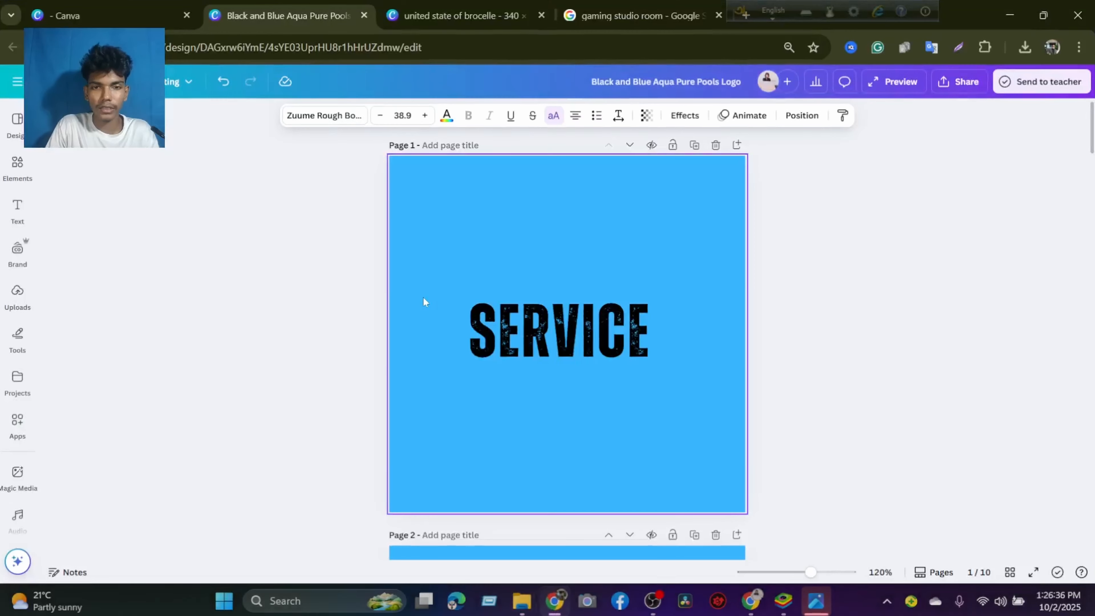
click(783, 601)
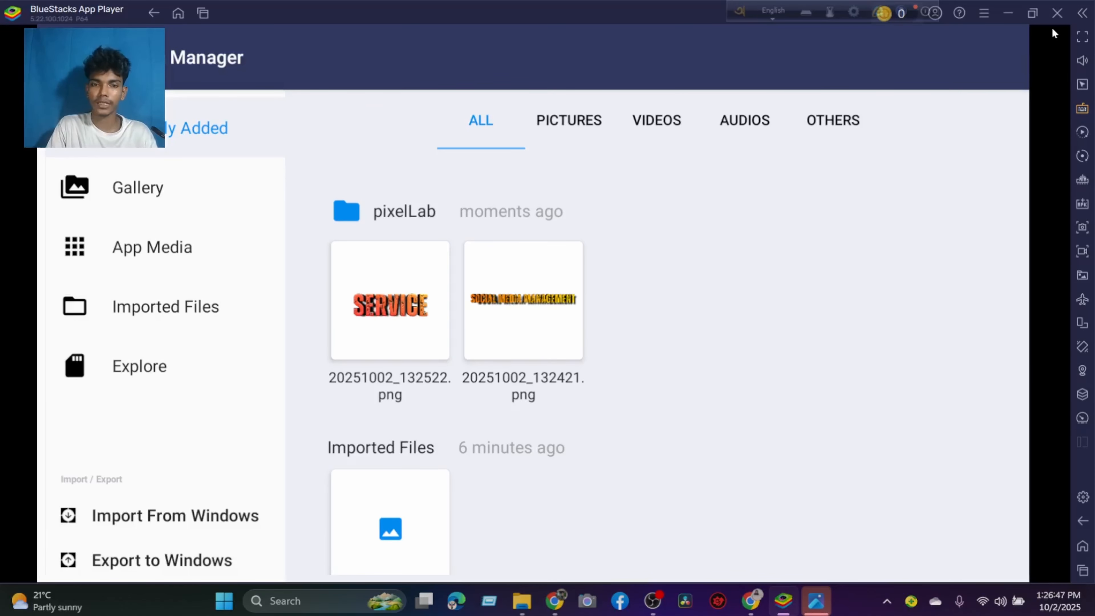
click(1056, 14)
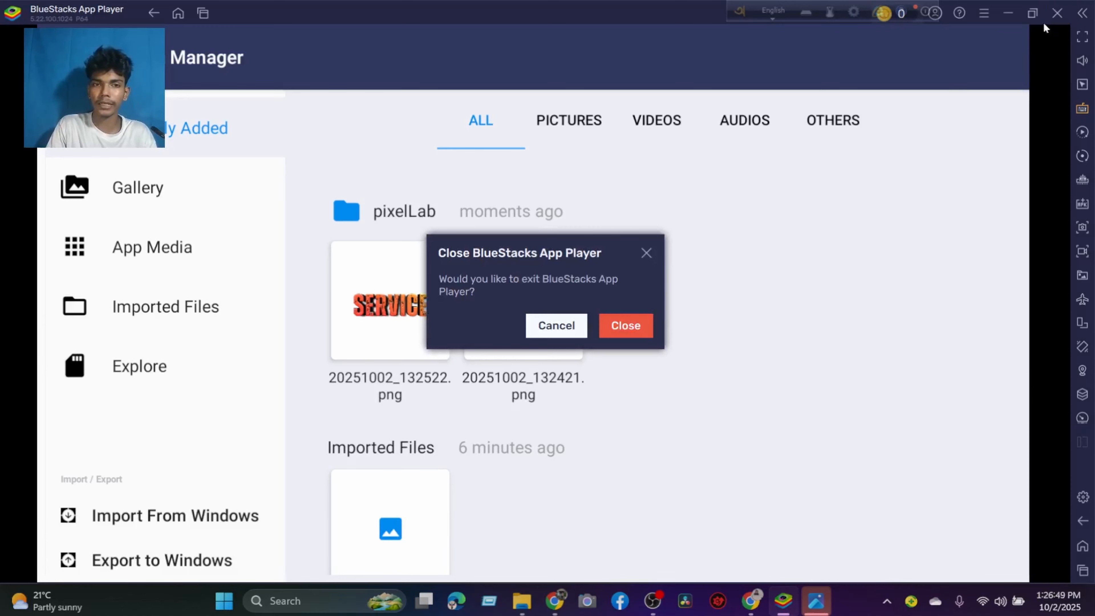
click(626, 326)
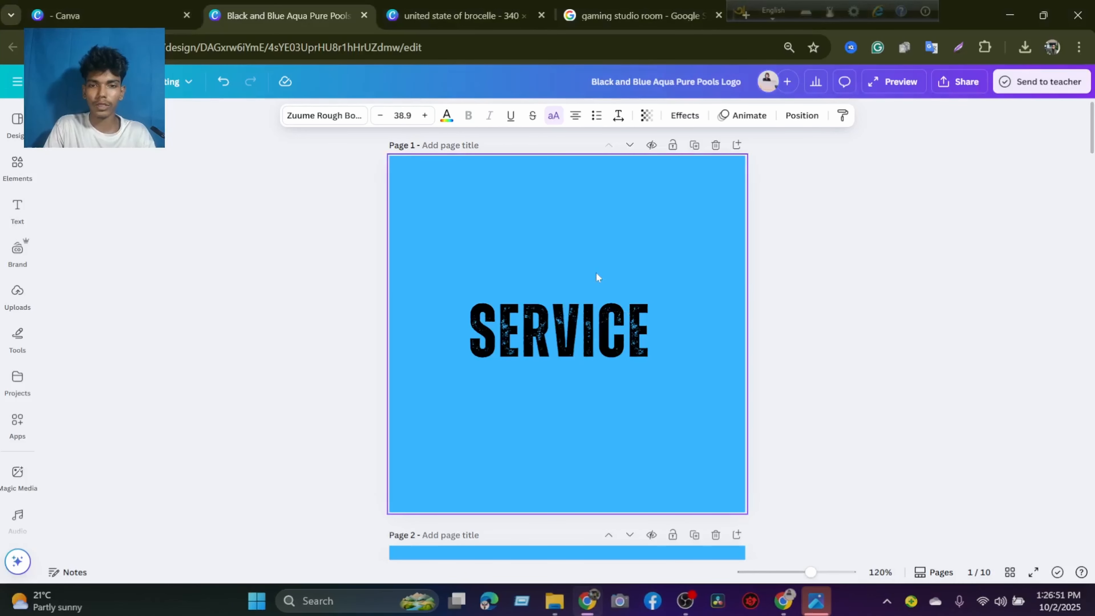
Switch to the Canva design "united state of brocelle" and search the elements for light effect.
click(452, 16)
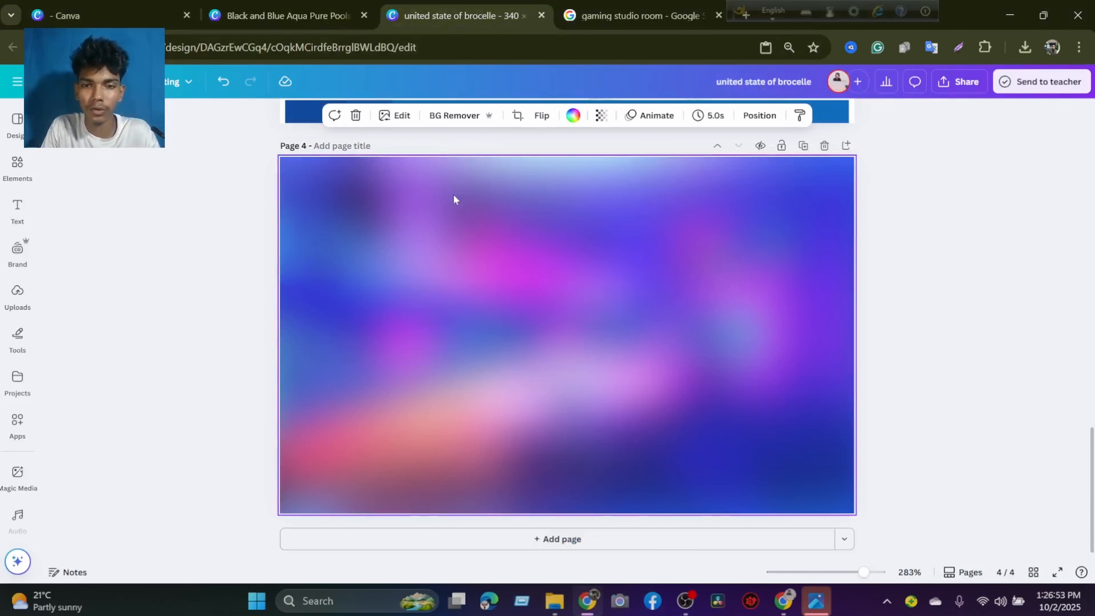
scroll(455, 200, up, 5)
scroll(455, 201, down, 5)
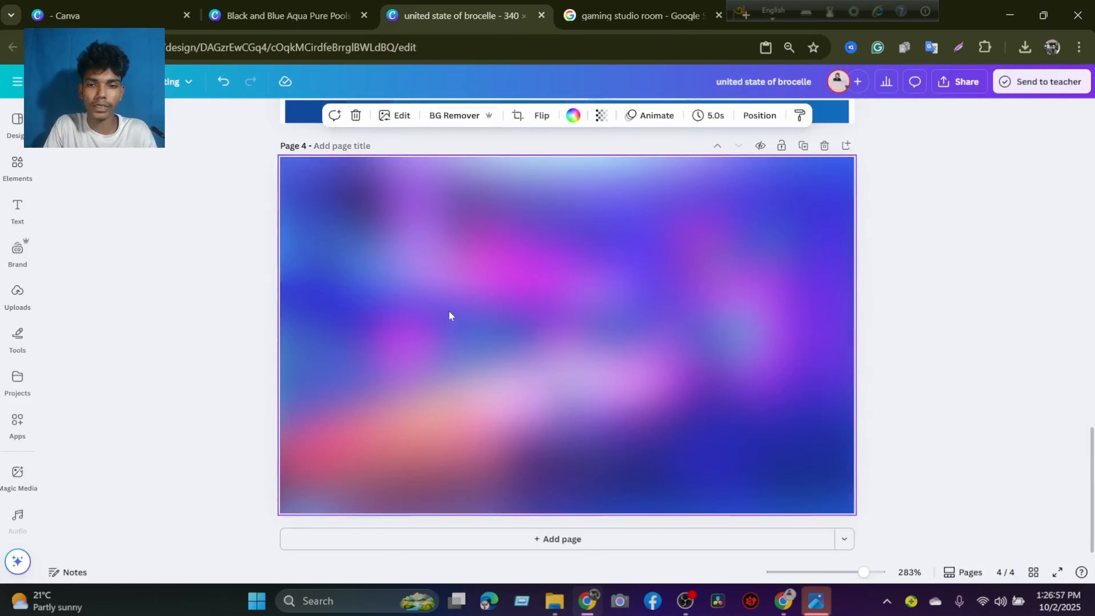
click(17, 166)
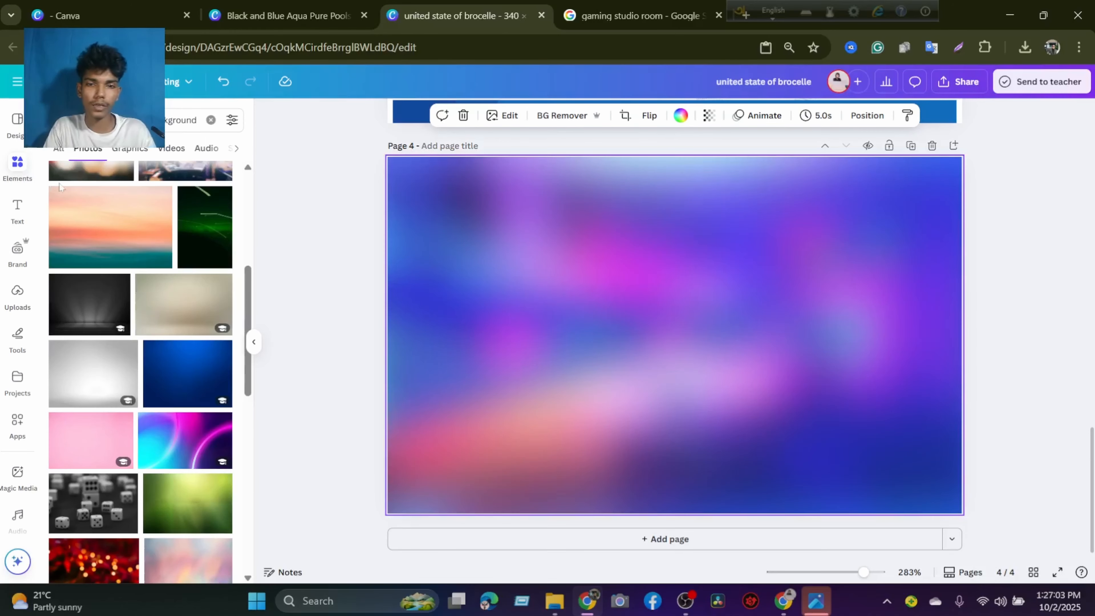
triple_click(99, 121)
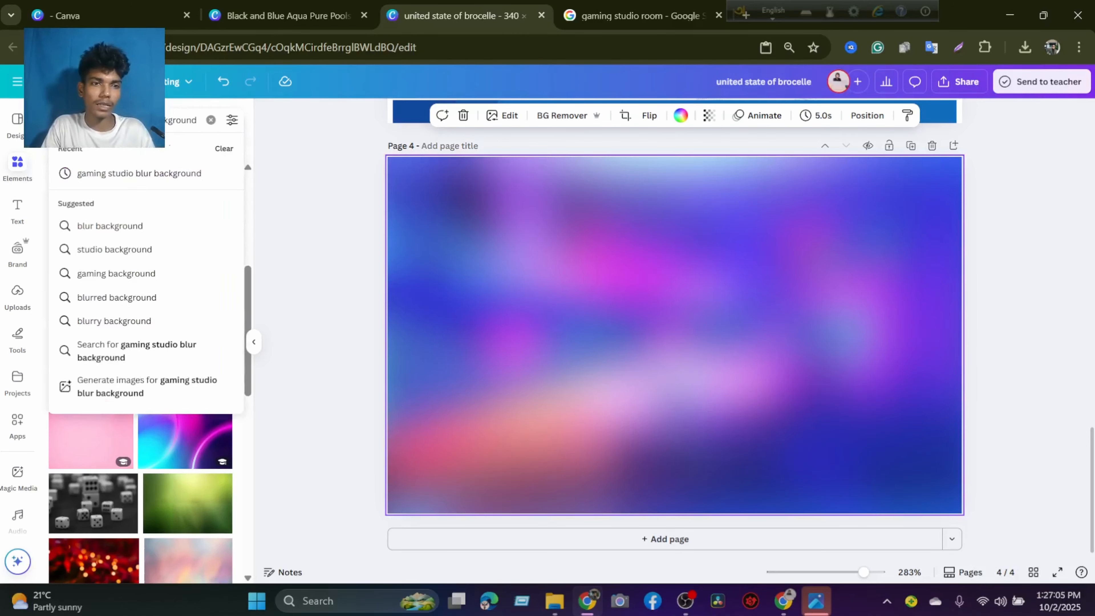
text(ligh)
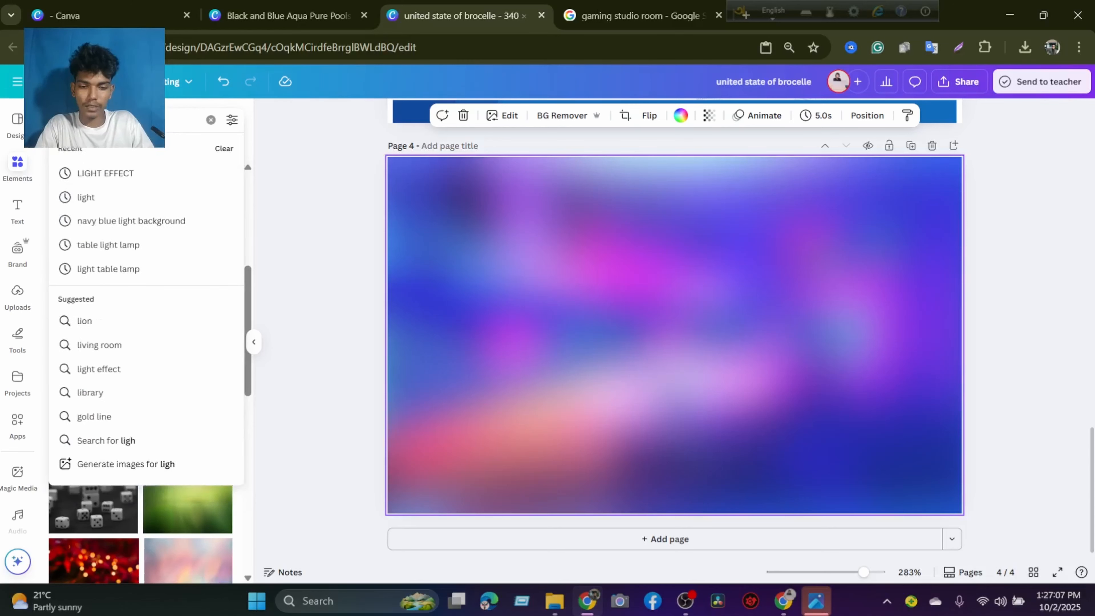
text(t effect)
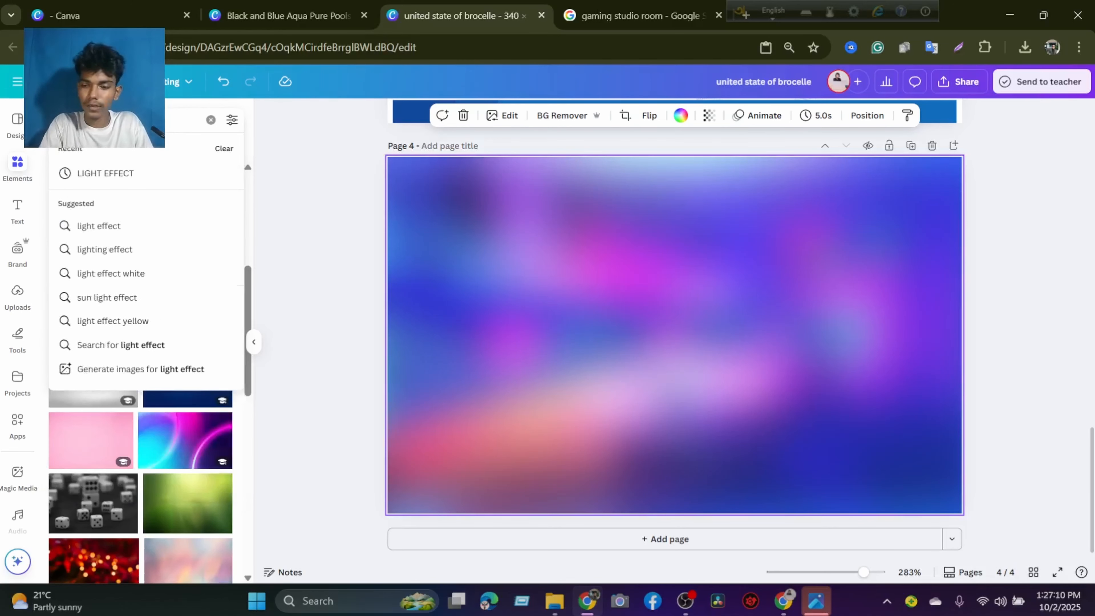
key(Return)
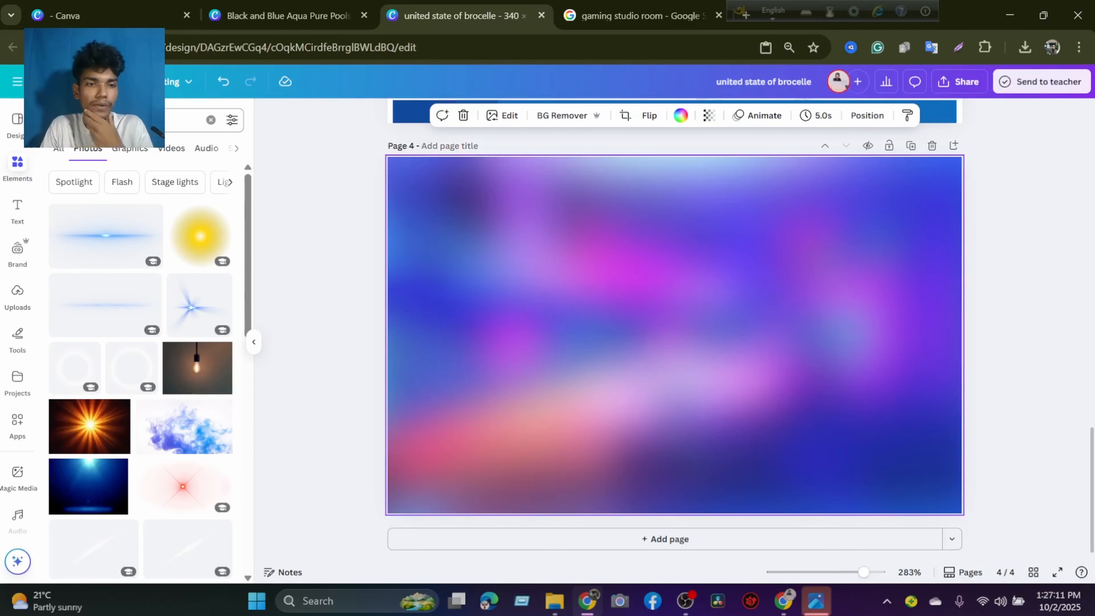
Add the round yellow glow to page 4, enlarge it and move it over the page's lower-left area.
click(199, 235)
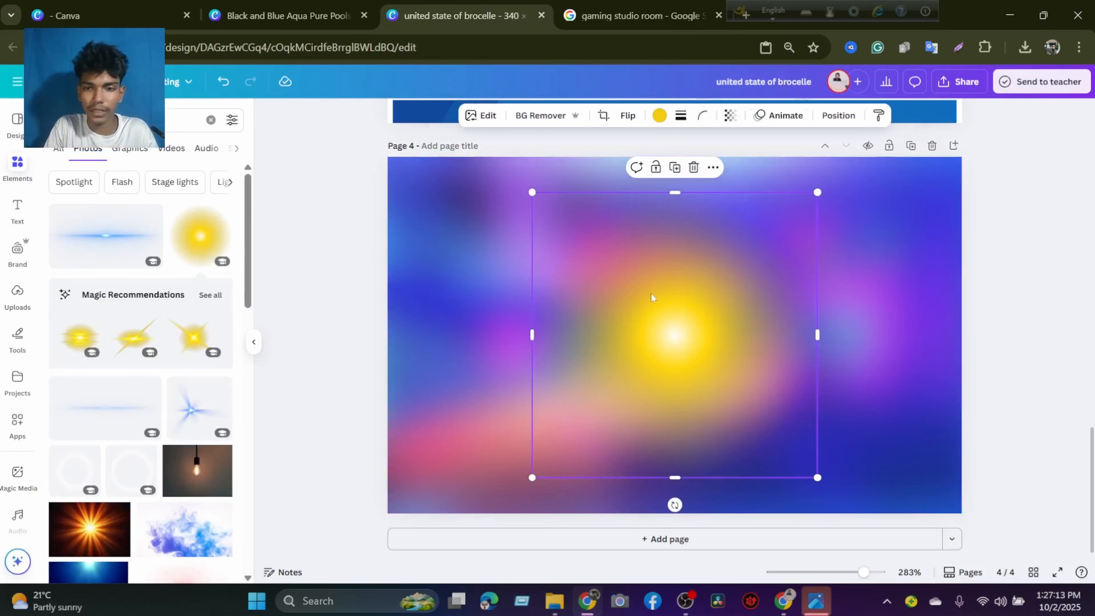
drag(662, 322, 602, 314)
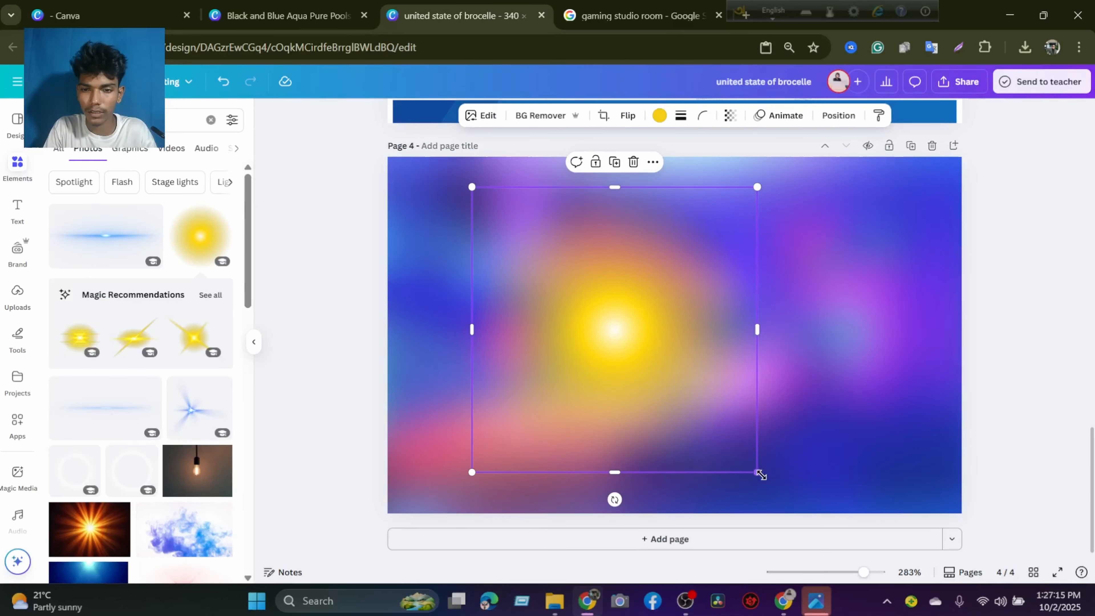
drag(757, 471, 903, 499)
drag(665, 379, 504, 401)
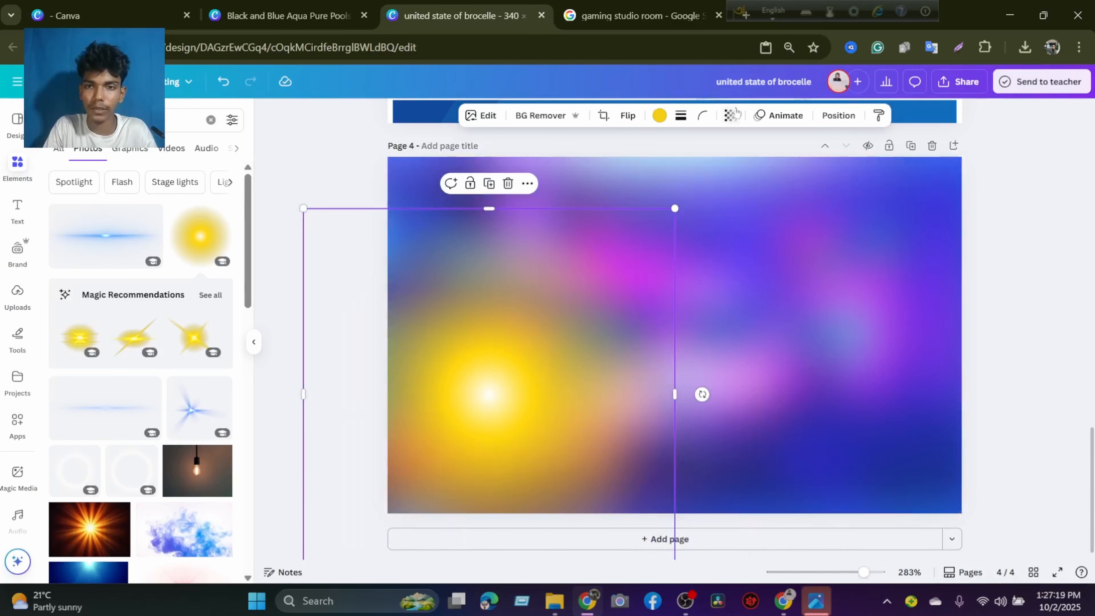
Set the yellow glow's transparency to 47 and recolour the glow pink, trying orange and light red first.
click(729, 115)
drag(748, 164, 705, 165)
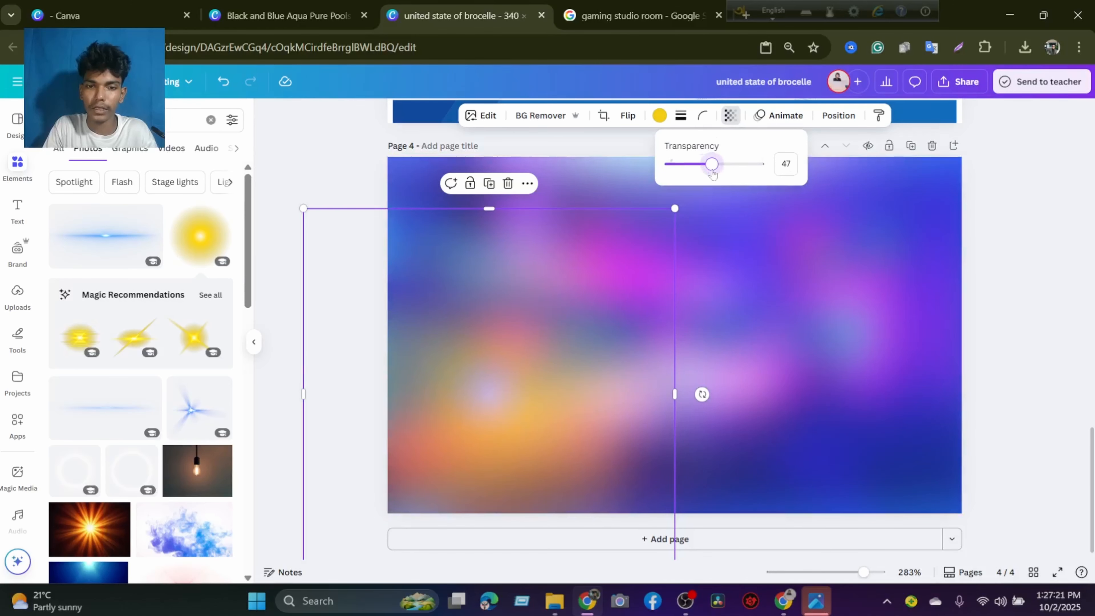
click(658, 116)
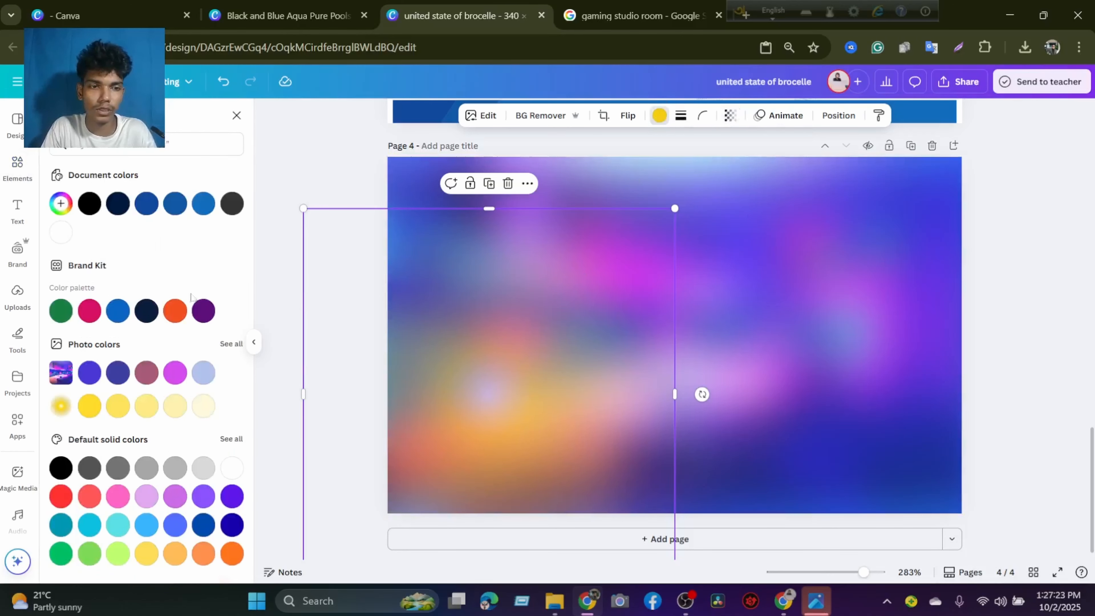
click(175, 310)
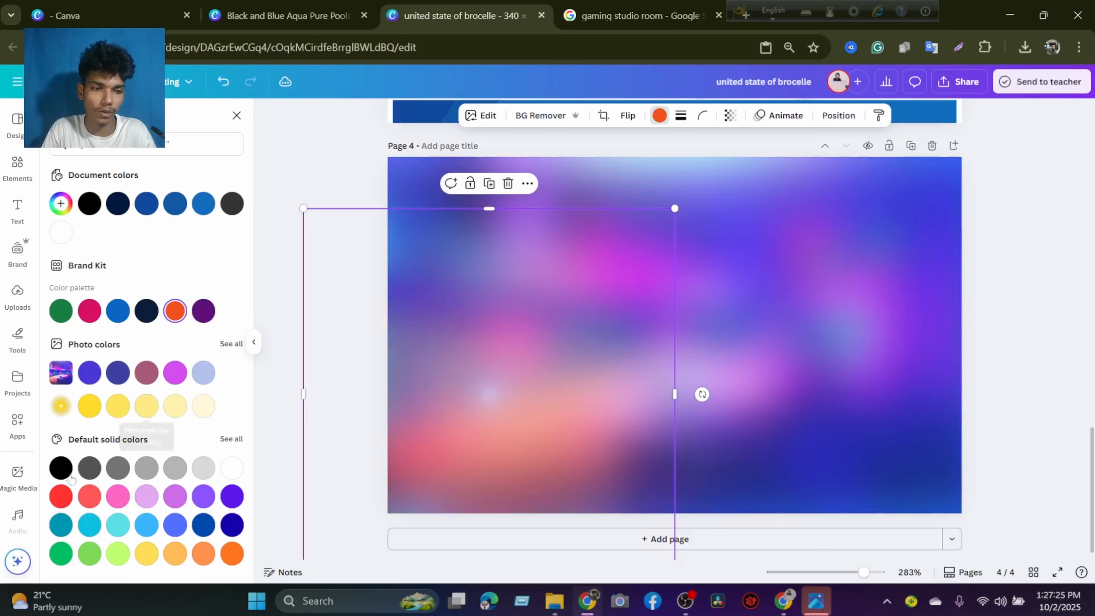
click(89, 496)
click(117, 496)
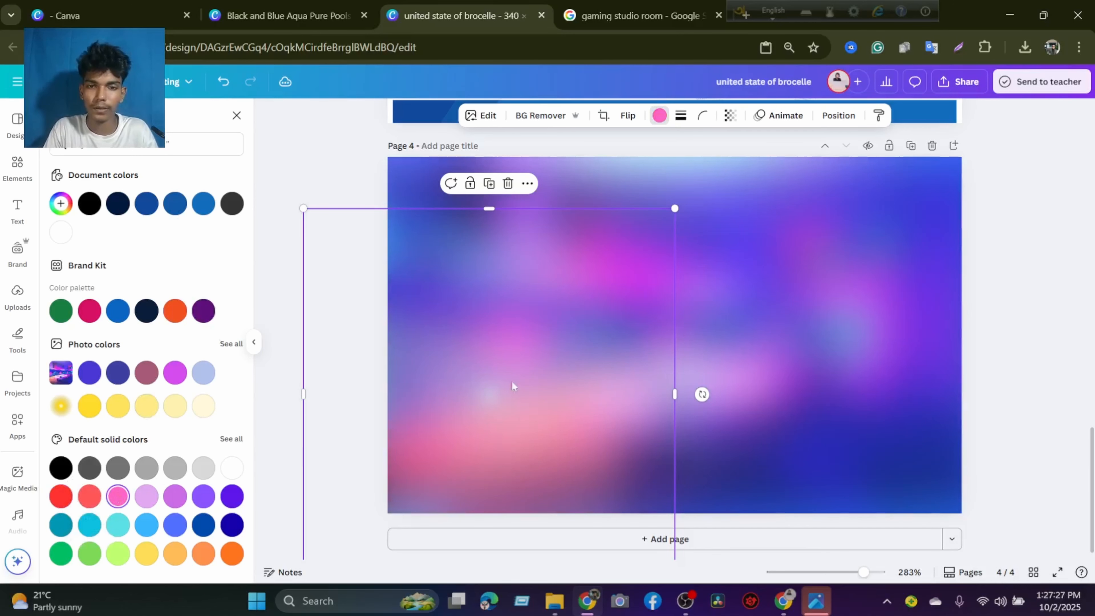
Set the pink glow's transparency to 100, enlarge it and place its centre at the page's lower-left corner.
drag(512, 380, 522, 397)
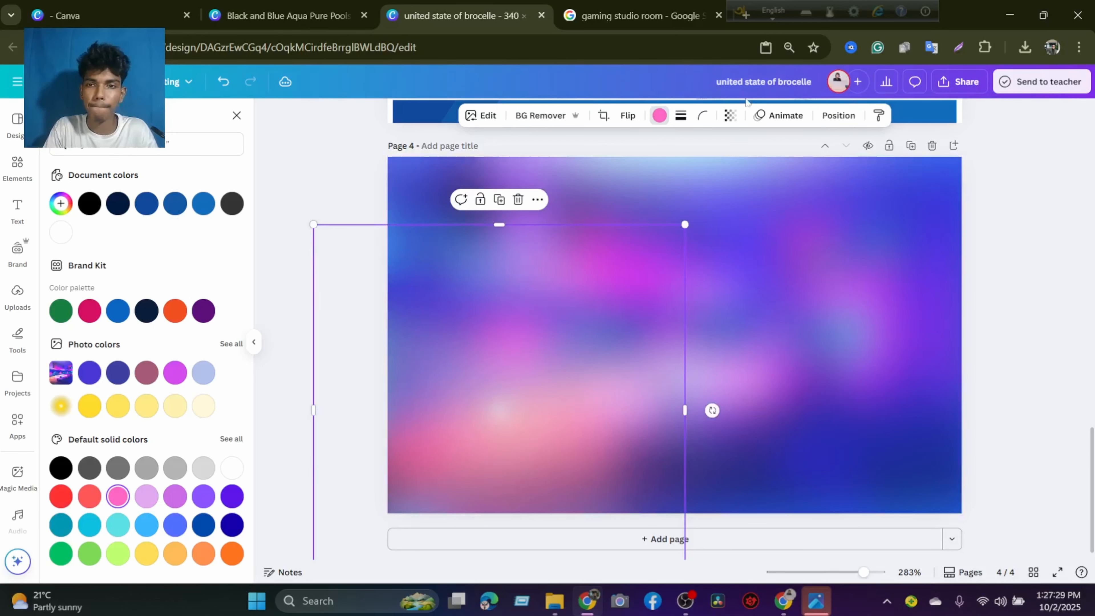
click(736, 118)
drag(724, 169, 772, 169)
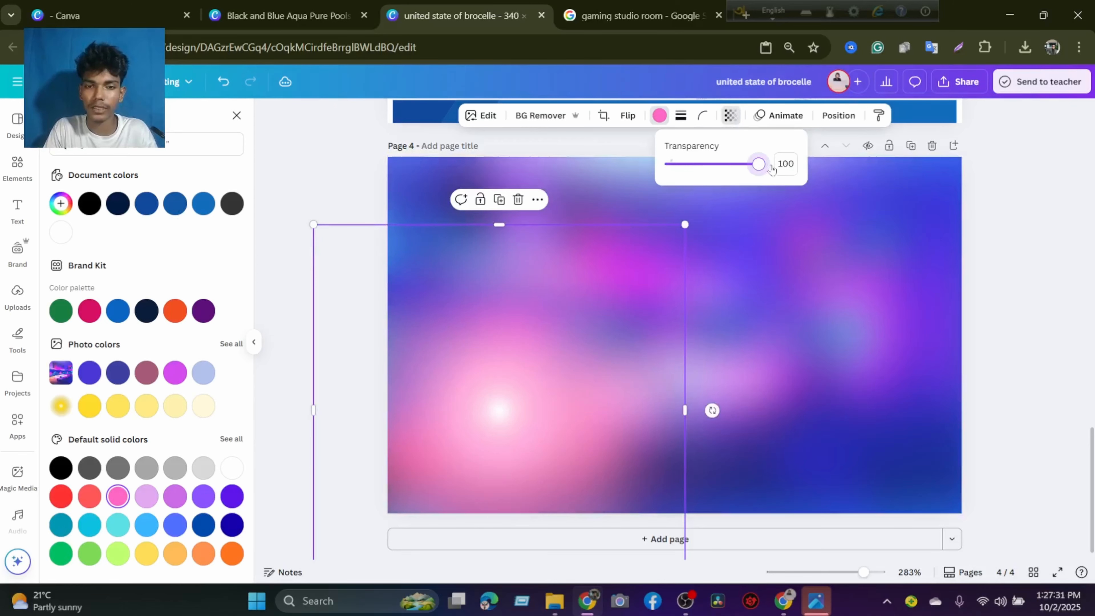
drag(491, 412, 427, 466)
drag(579, 355, 583, 349)
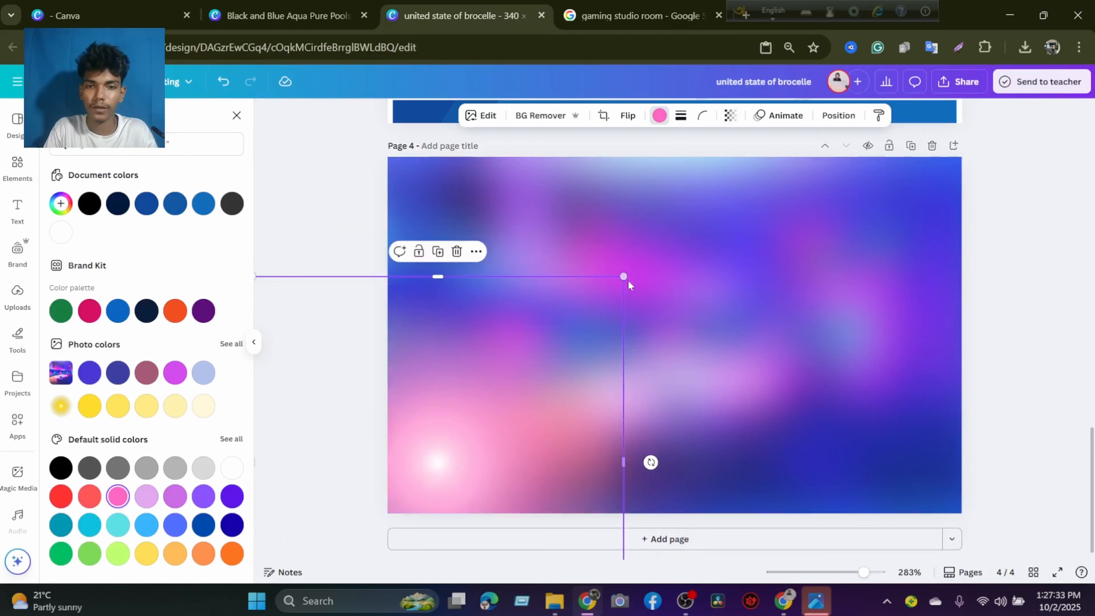
drag(625, 275, 836, 142)
drag(666, 303, 513, 472)
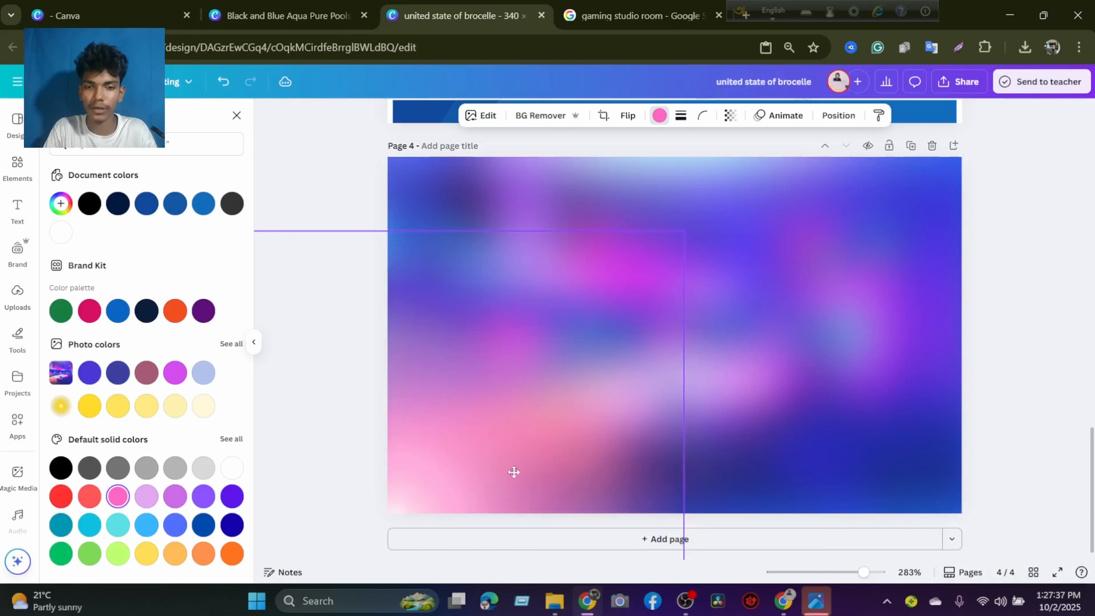
click(760, 412)
click(502, 435)
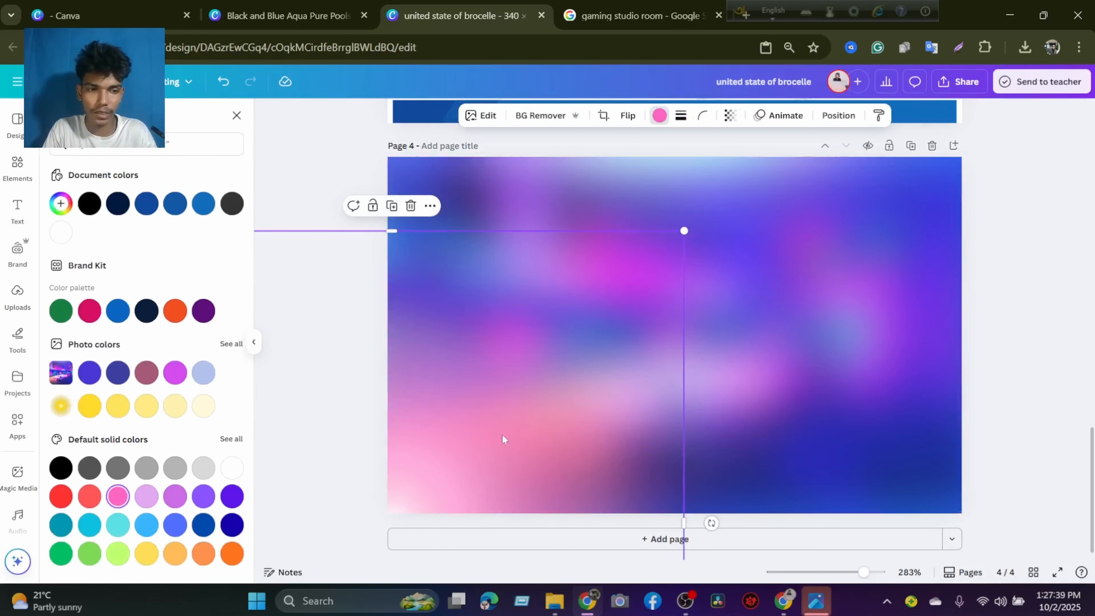
Add the round red glow from the light effect graphics, enlarge it and move it to the page's upper-left area.
click(235, 117)
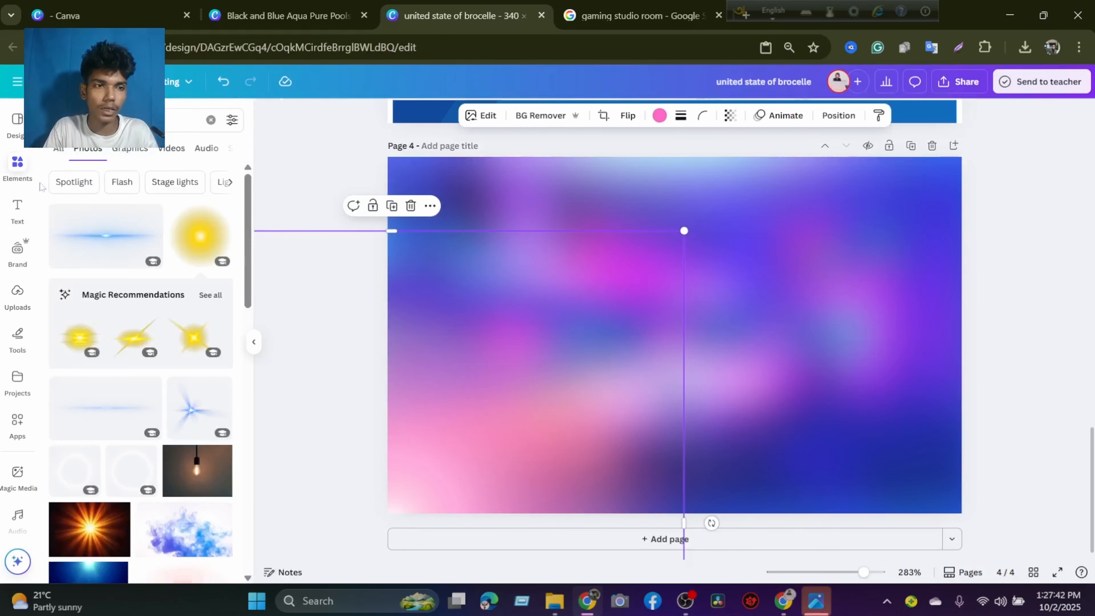
click(123, 151)
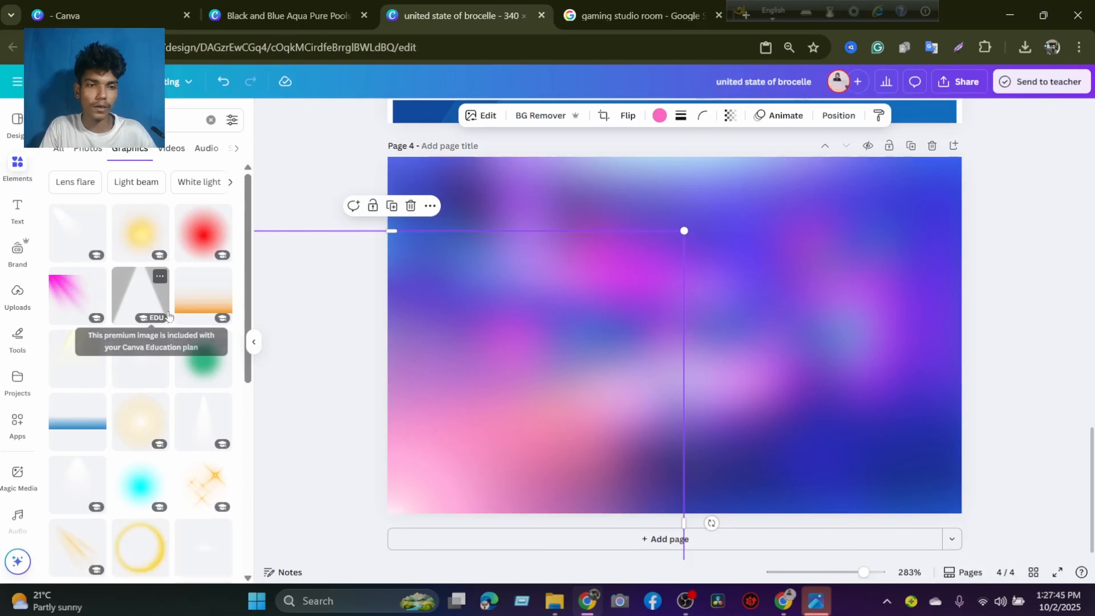
click(203, 247)
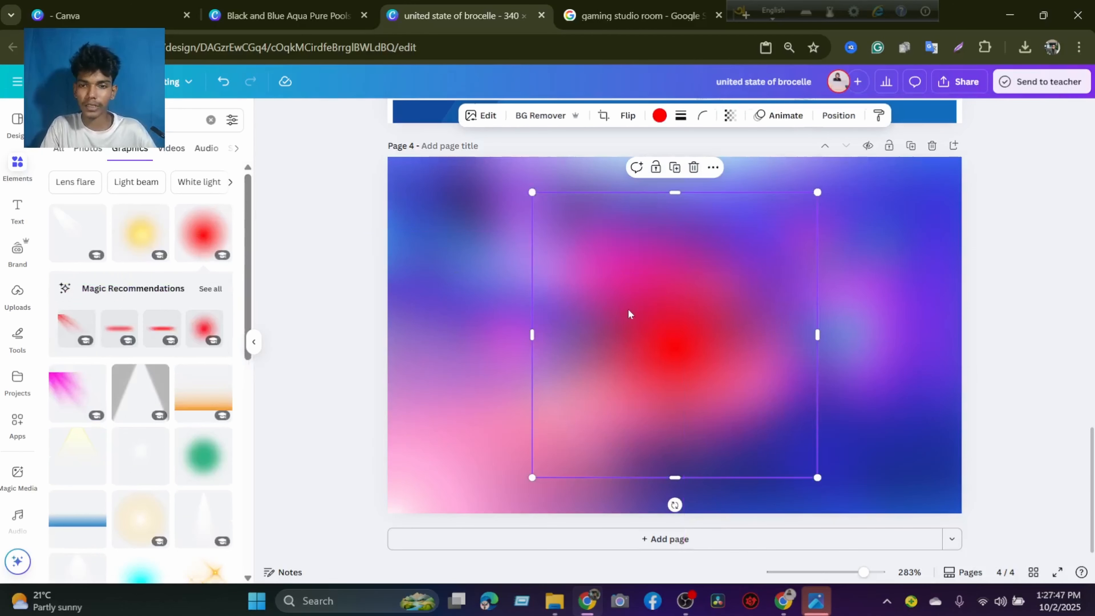
drag(628, 313, 421, 230)
drag(570, 361, 617, 408)
mouse_move(518, 331)
mouse_down()
mouse_move(521, 293)
mouse_move(521, 316)
mouse_up()
Set the red glow's transparency to 61, enlarge it further and reposition it in the page's upper-left corner.
click(660, 116)
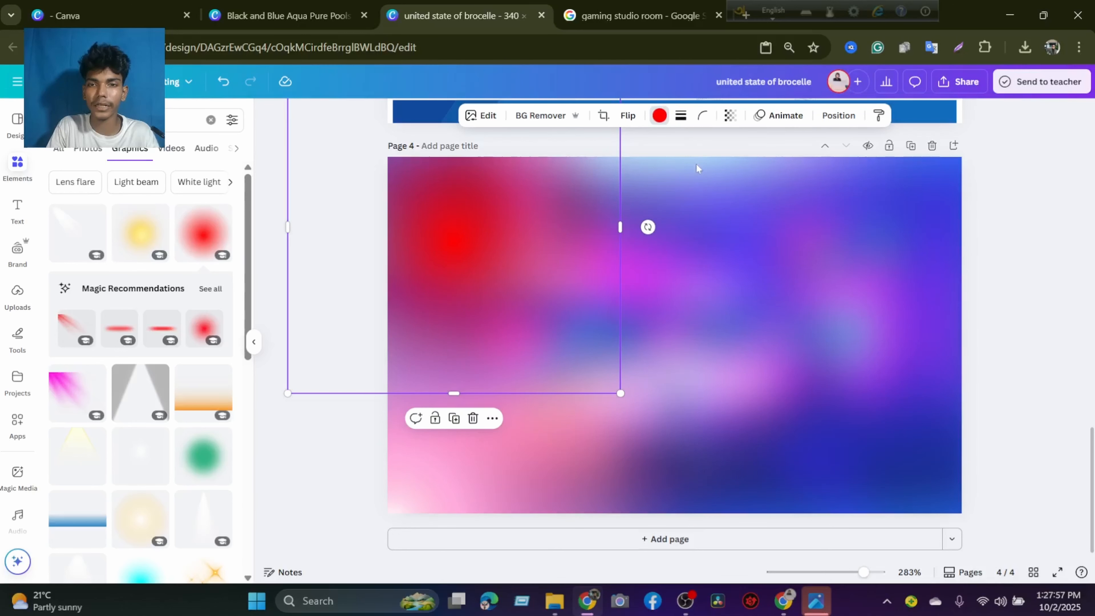
click(659, 116)
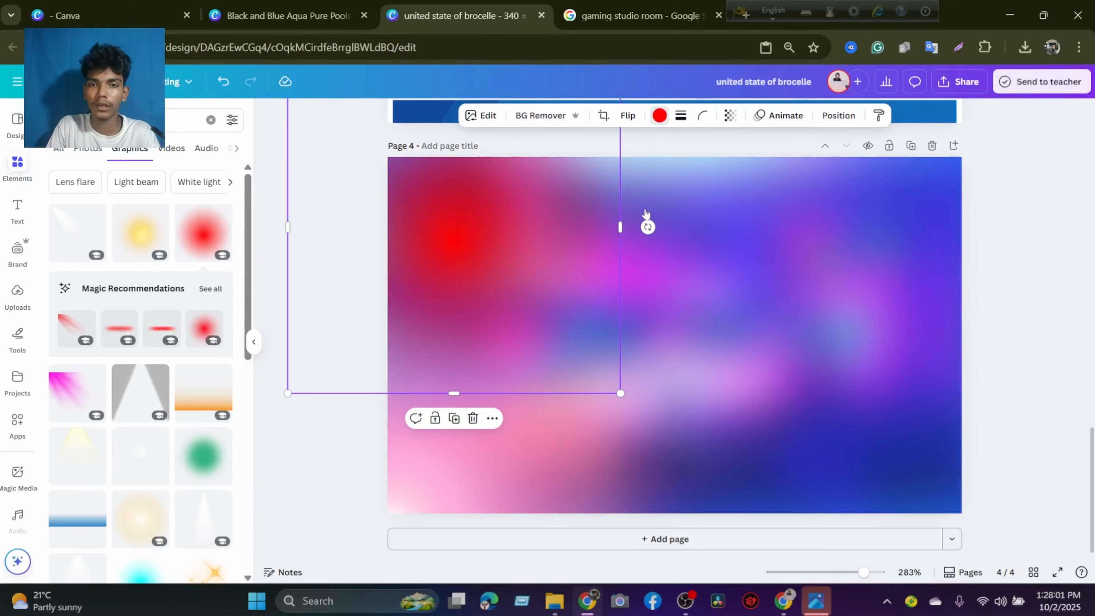
click(660, 115)
click(730, 115)
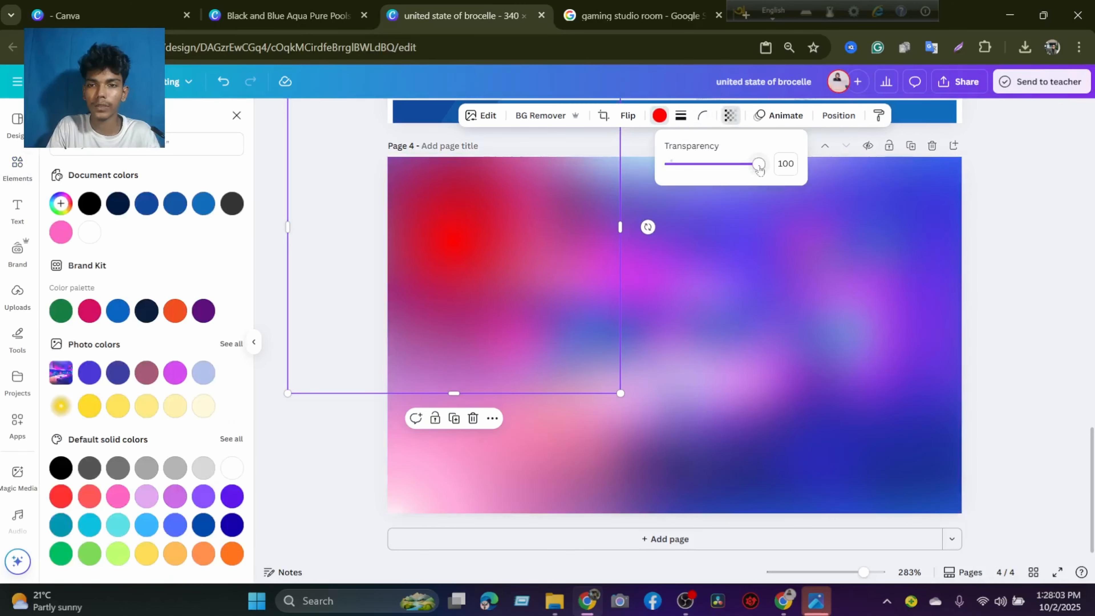
drag(760, 169, 724, 169)
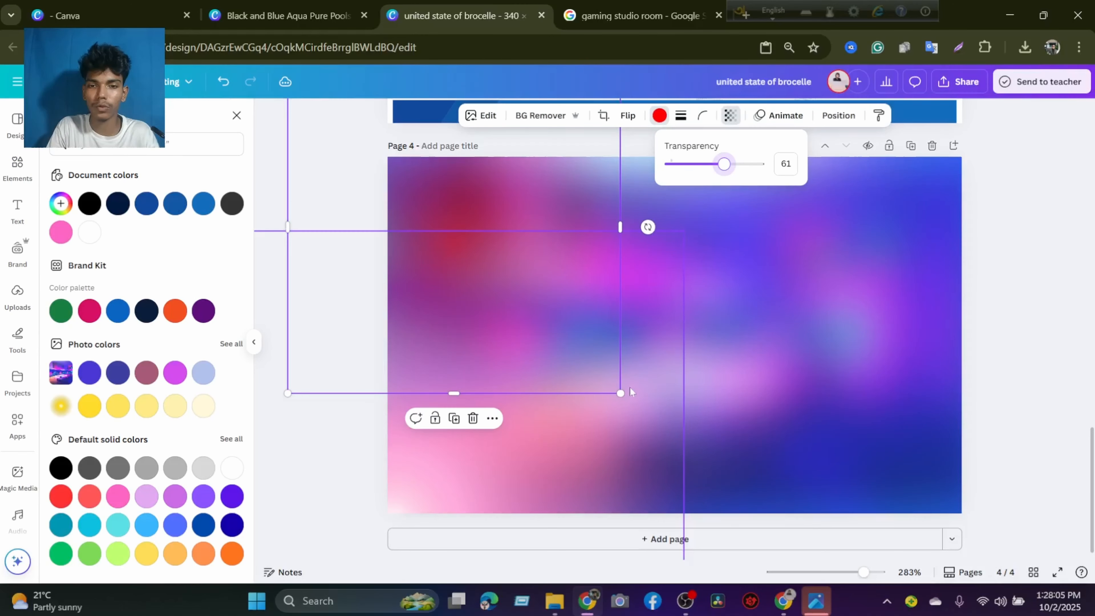
drag(620, 393, 815, 437)
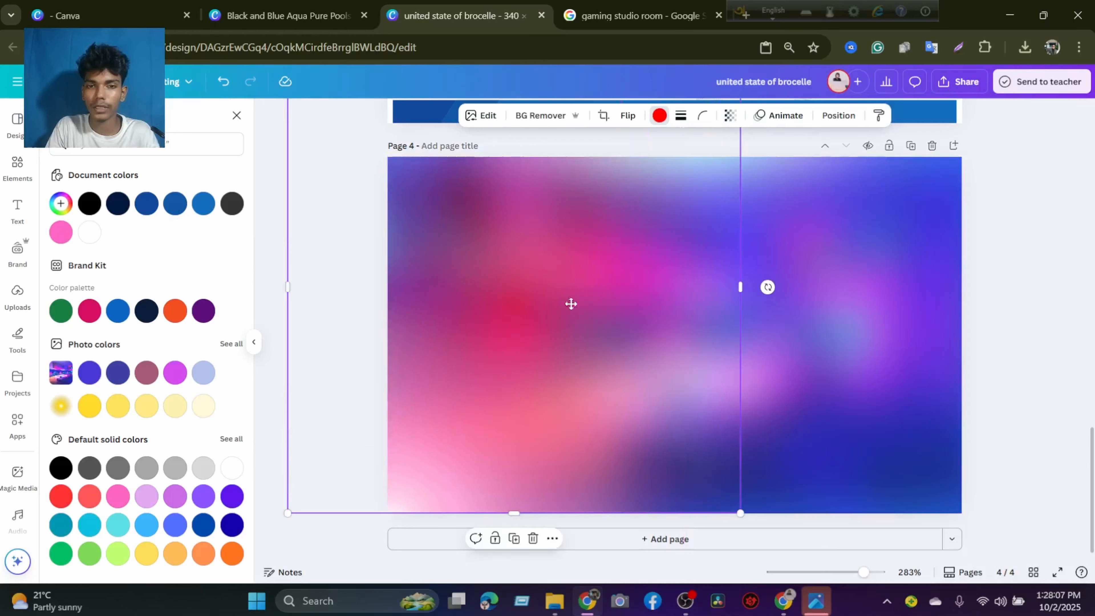
drag(571, 304, 542, 245)
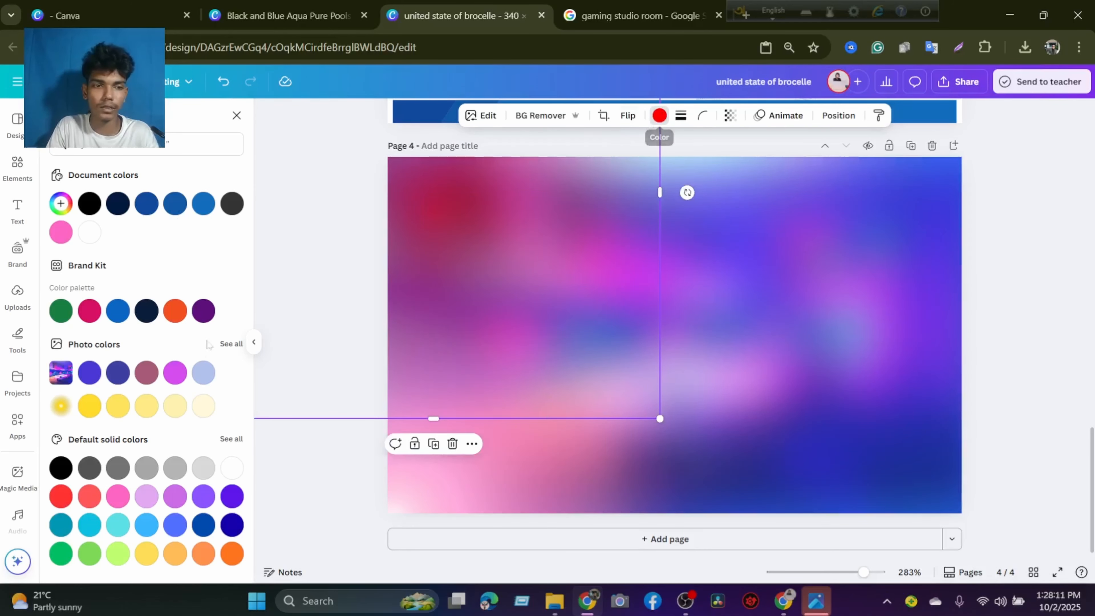
Recolour the red glow in the page's upper-left corner, trying green and blue before a purple tone, and deselect it.
click(62, 316)
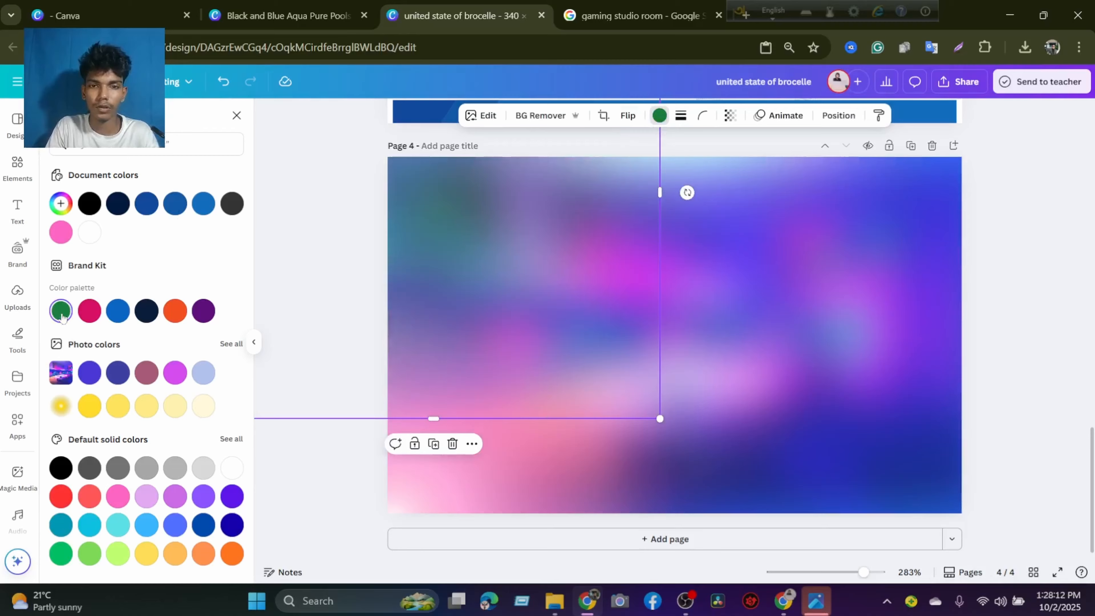
click(203, 199)
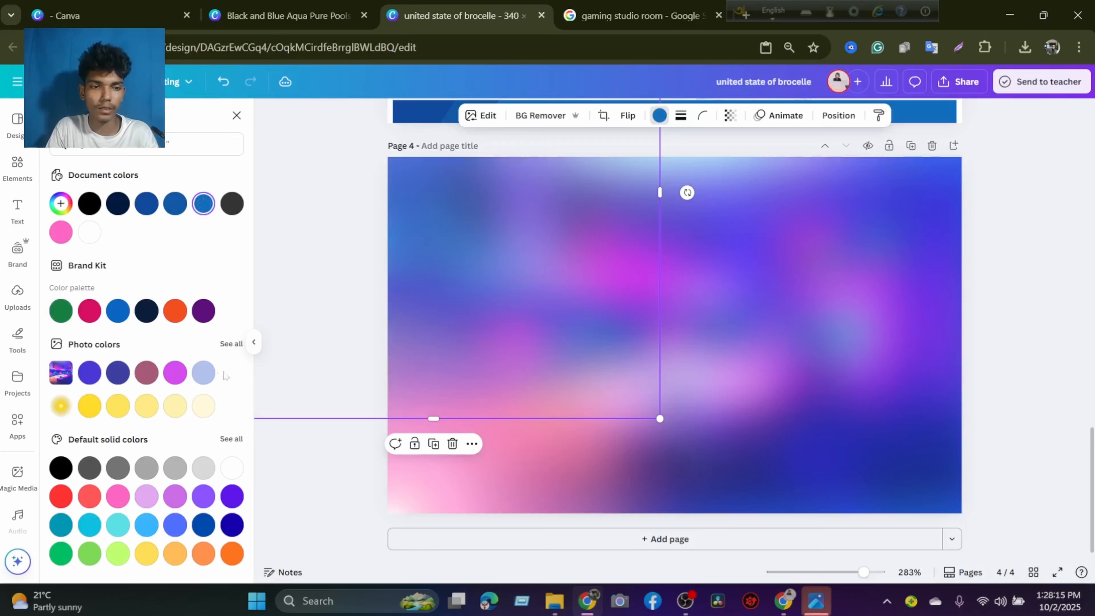
click(678, 296)
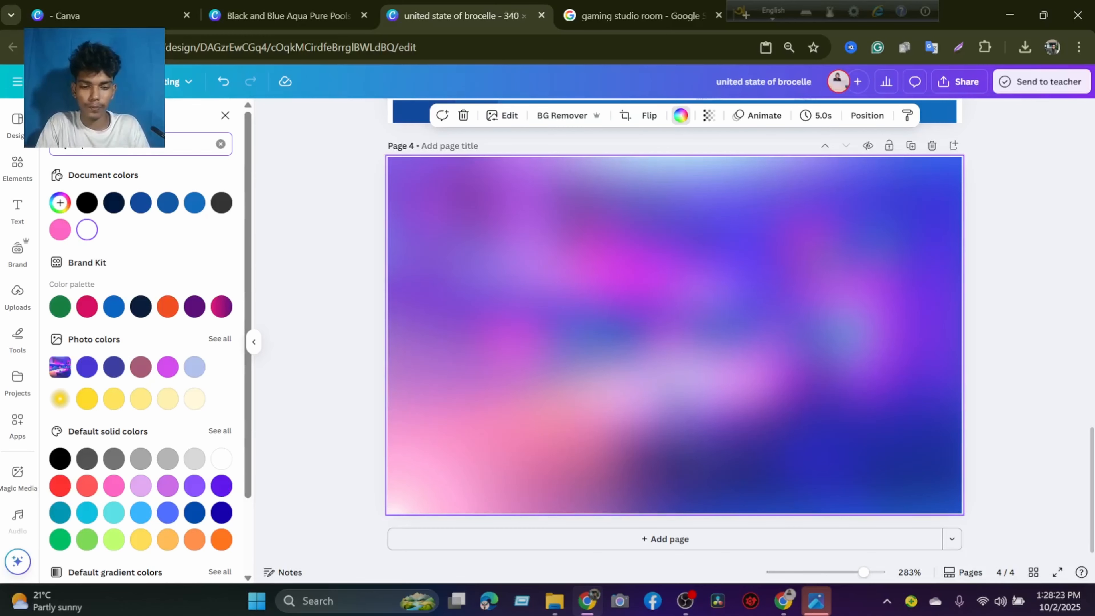
Search the elements for "shadow" and show only the graphics.
text(a)
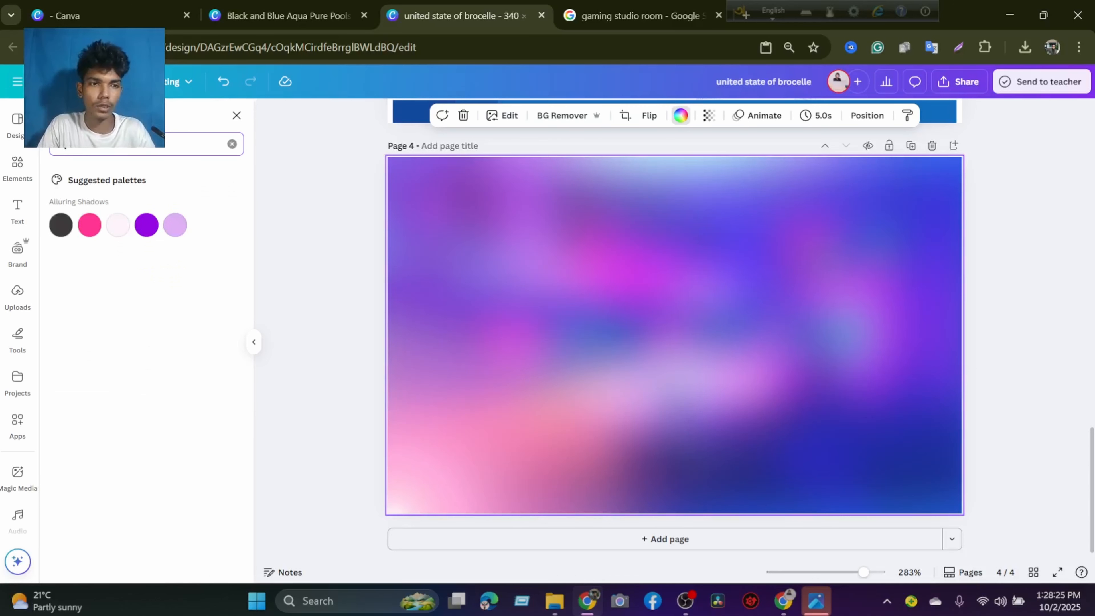
click(236, 114)
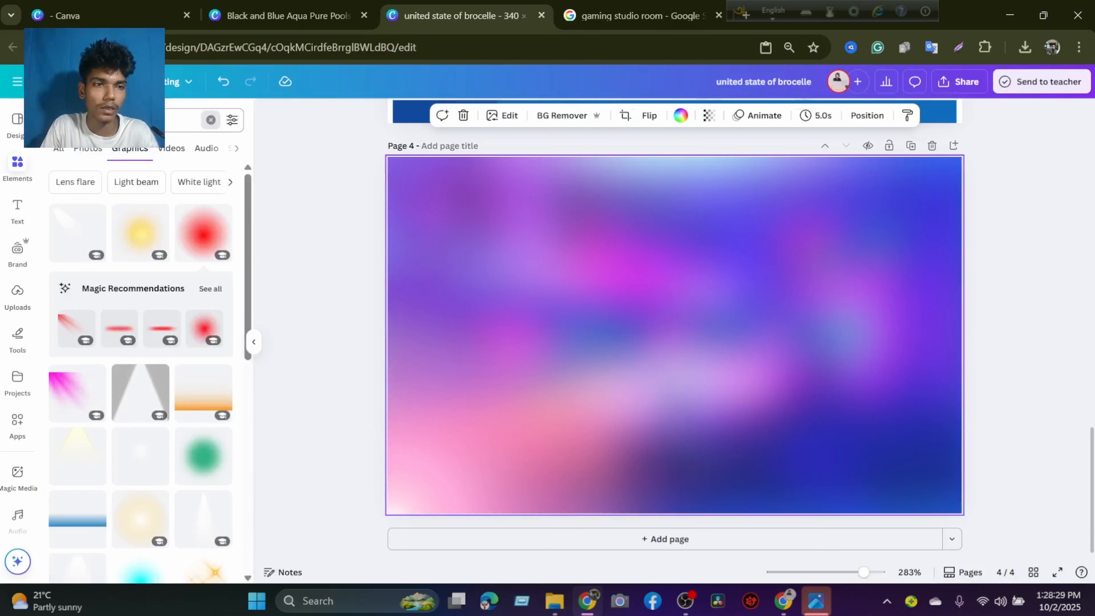
click(211, 120)
text(sha)
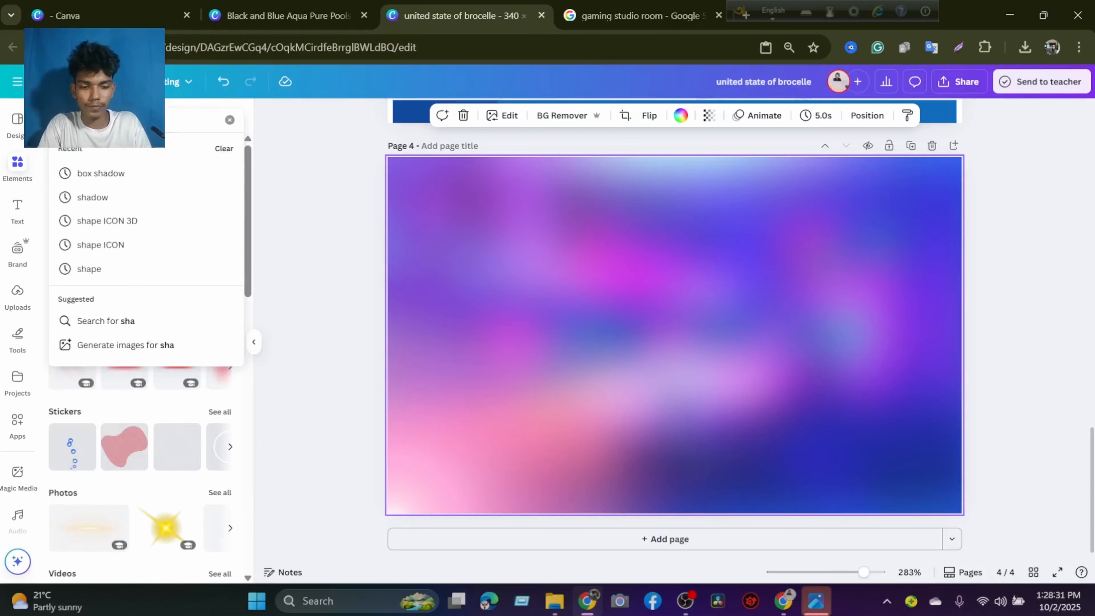
text(dow)
key(Return)
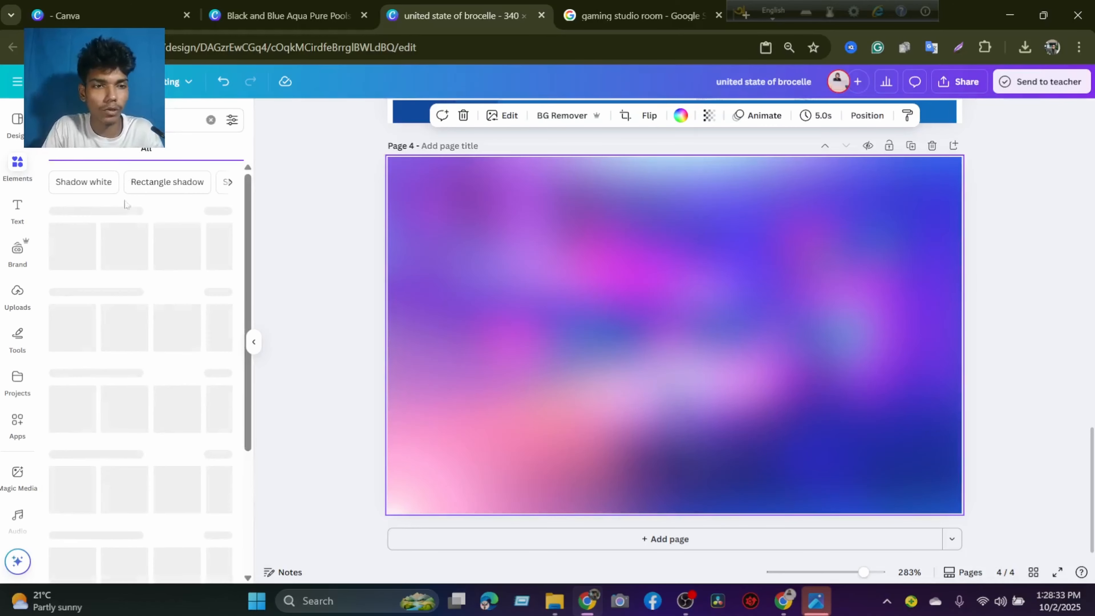
click(92, 149)
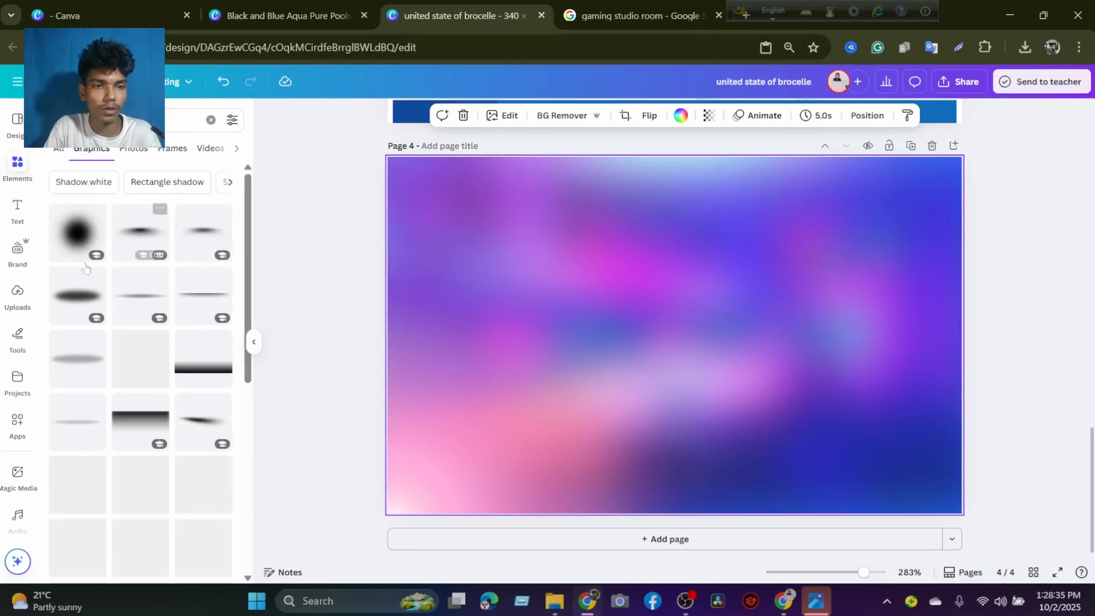
Try the cyan bottom-fade graphic enlarged over page 4 and recoloured dark grey, and remove it.
scroll(192, 384, down, 5)
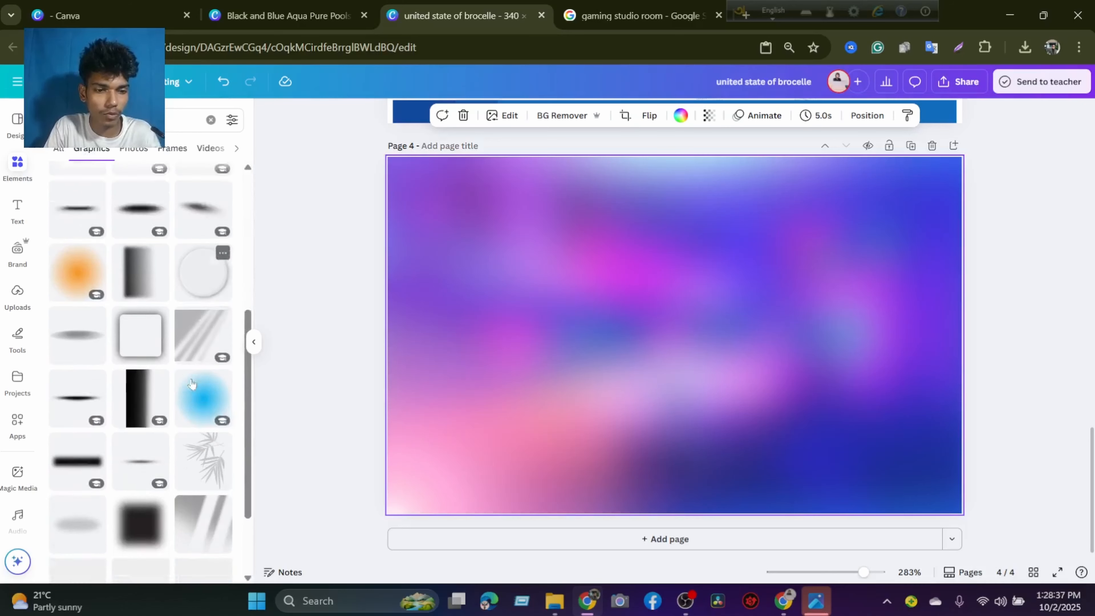
scroll(192, 383, down, 2)
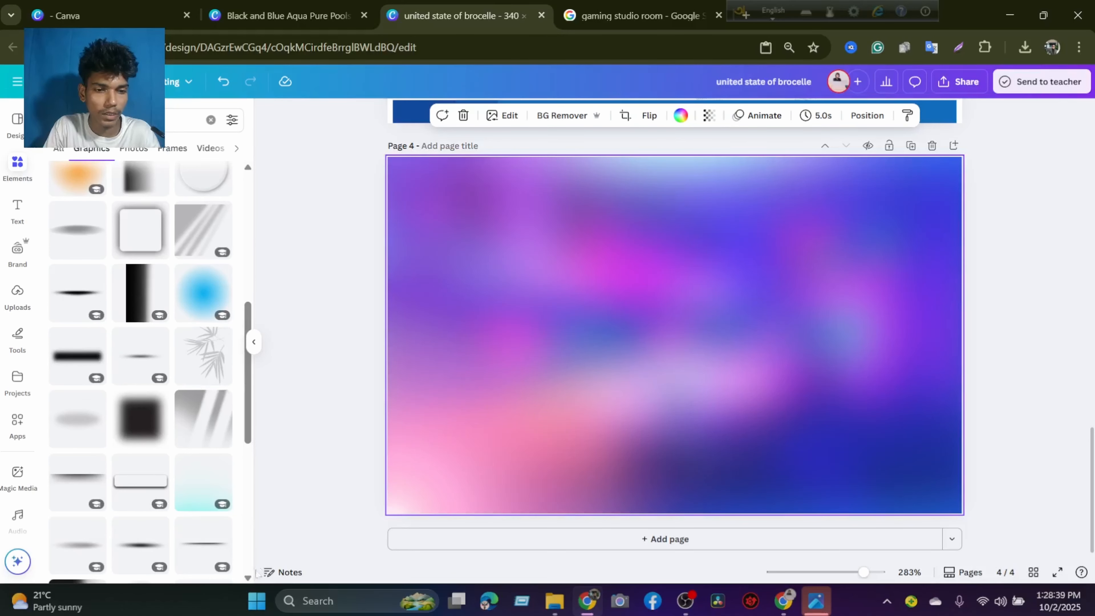
click(196, 491)
drag(562, 435, 524, 465)
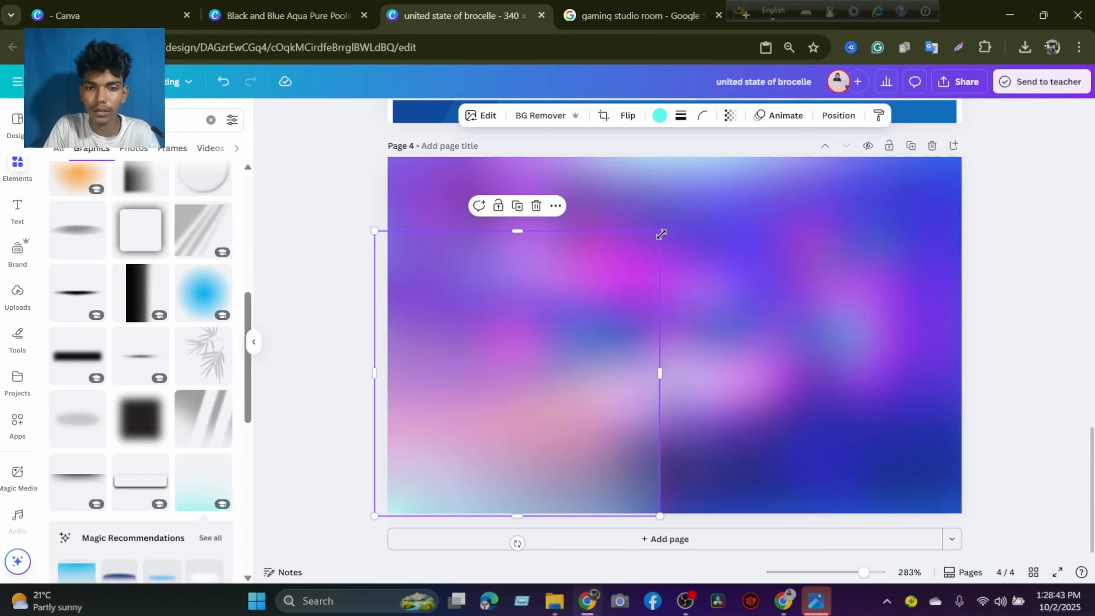
drag(661, 234, 1004, 108)
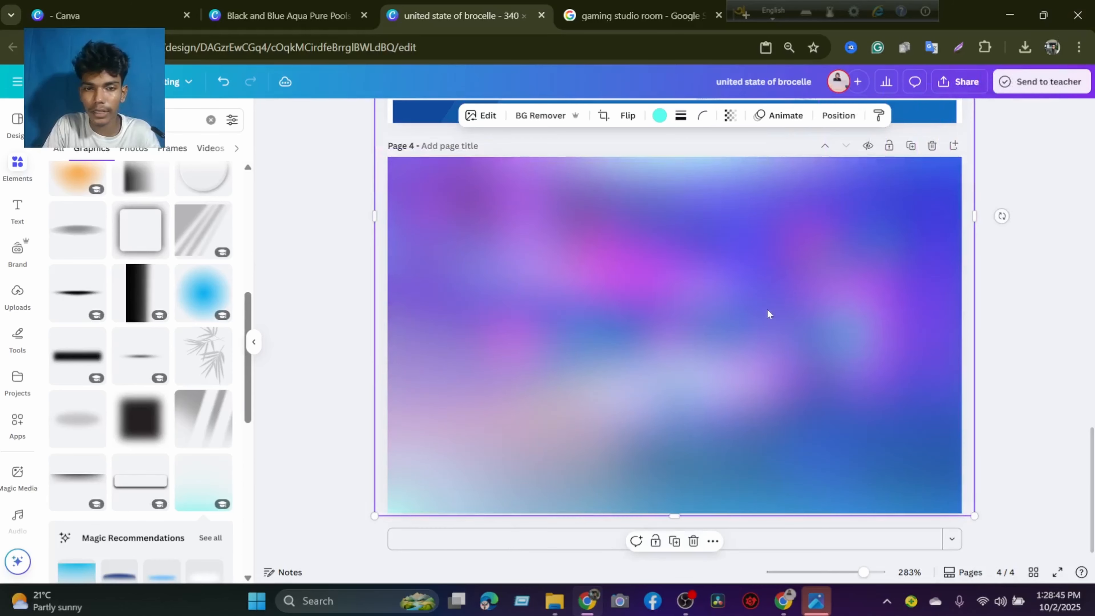
drag(767, 313, 755, 314)
click(659, 115)
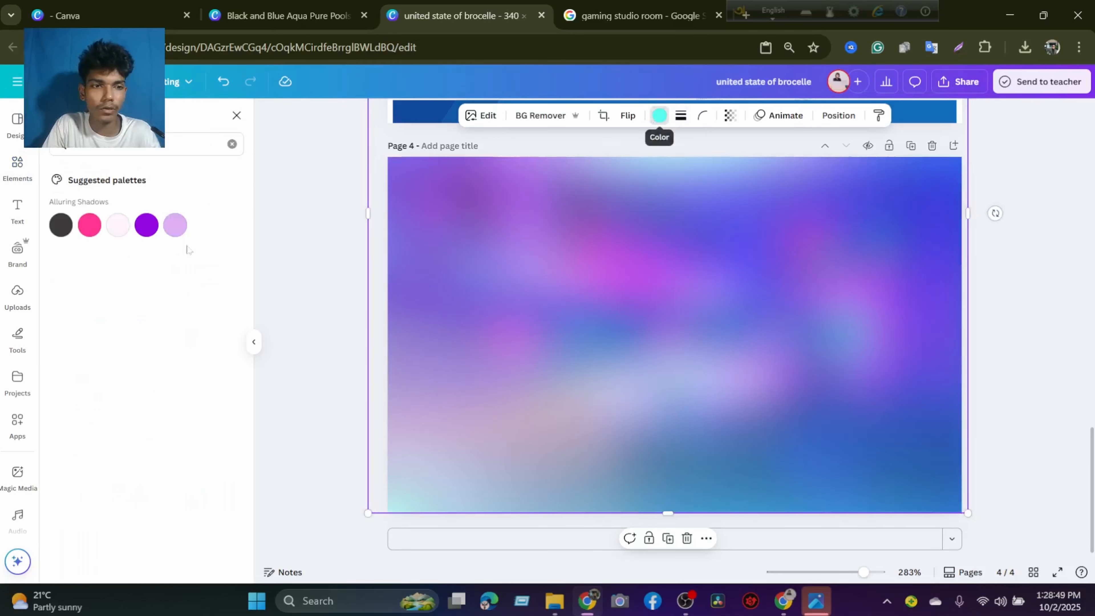
click(61, 225)
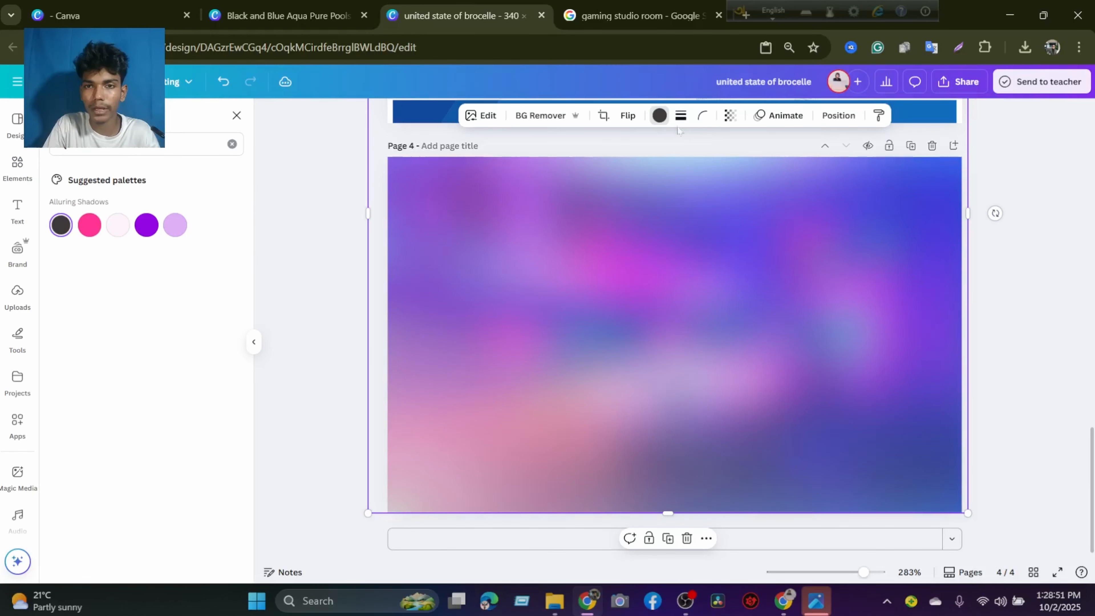
click(728, 116)
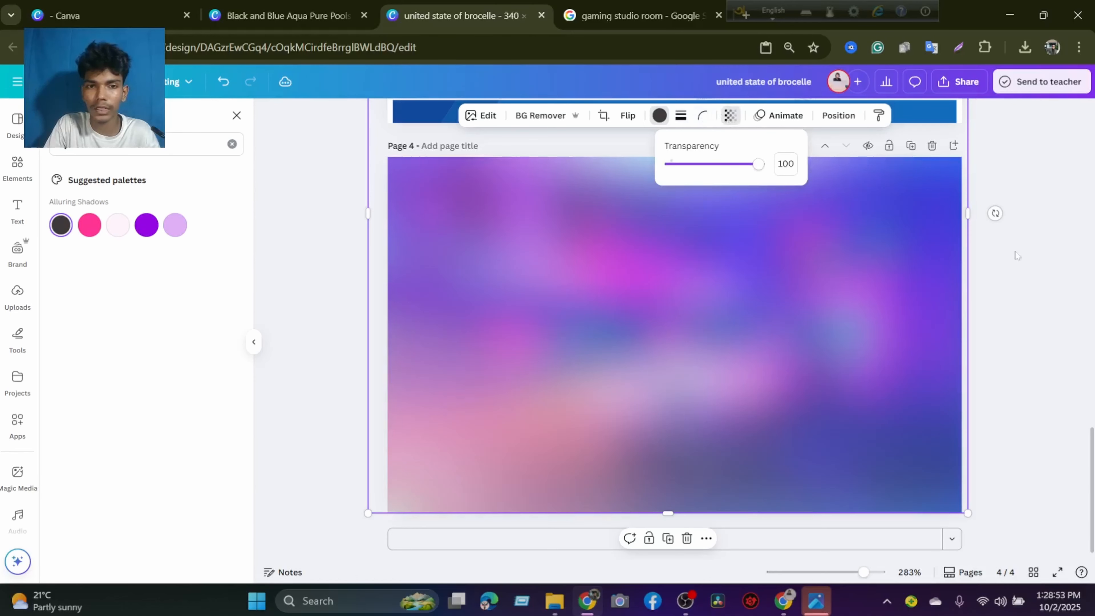
click(732, 292)
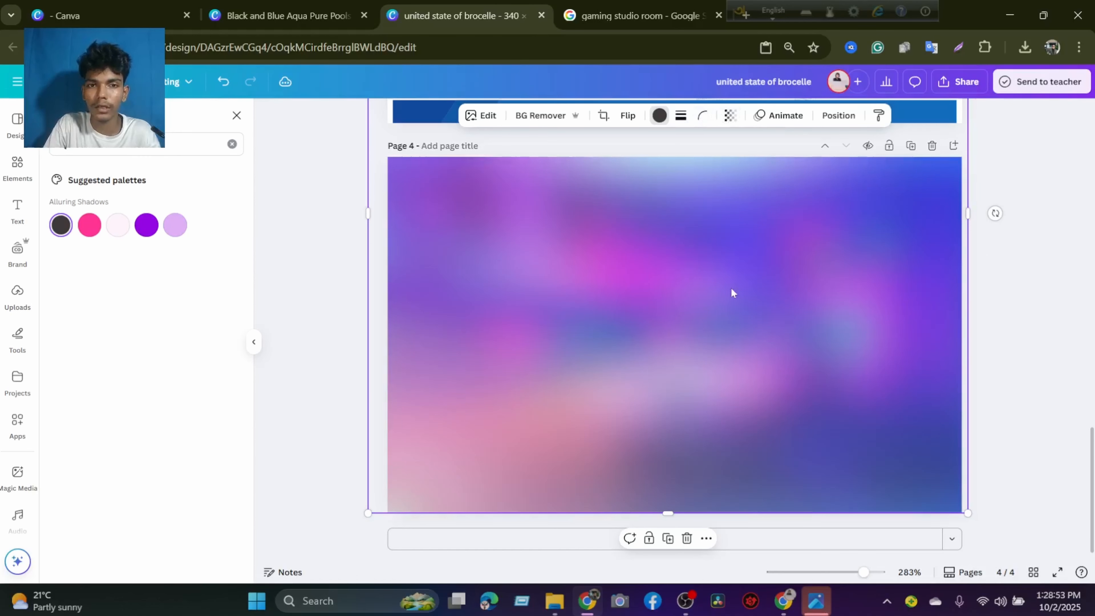
click(815, 252)
Place the black shadow graphic that fades downwards, show all graphics recommended for it, and delete the placed shadow.
scroll(154, 362, up, 6)
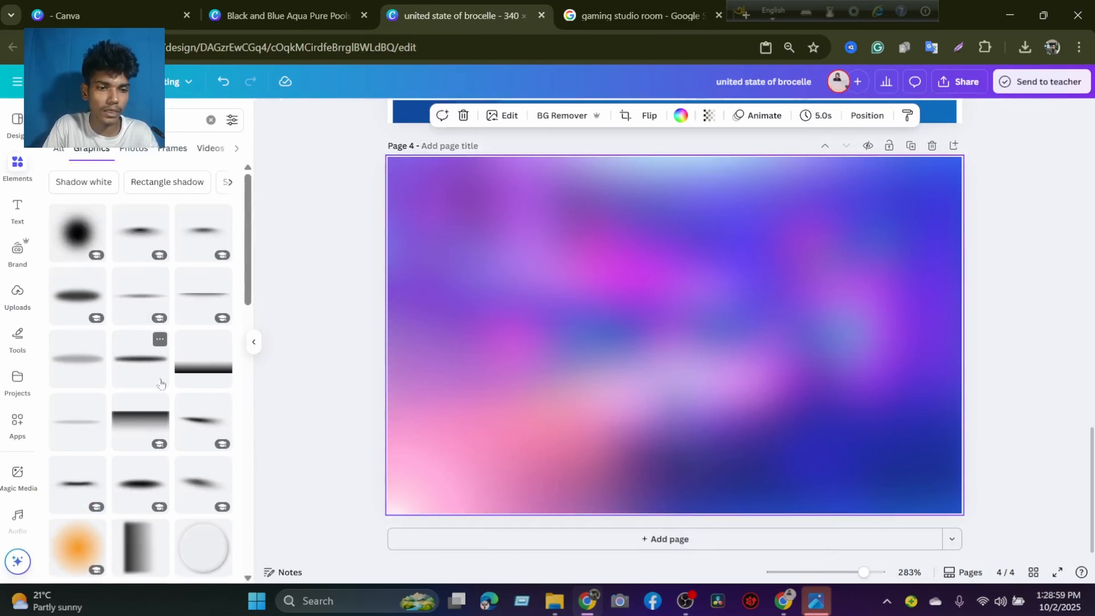
scroll(159, 379, down, 5)
scroll(159, 388, up, 2)
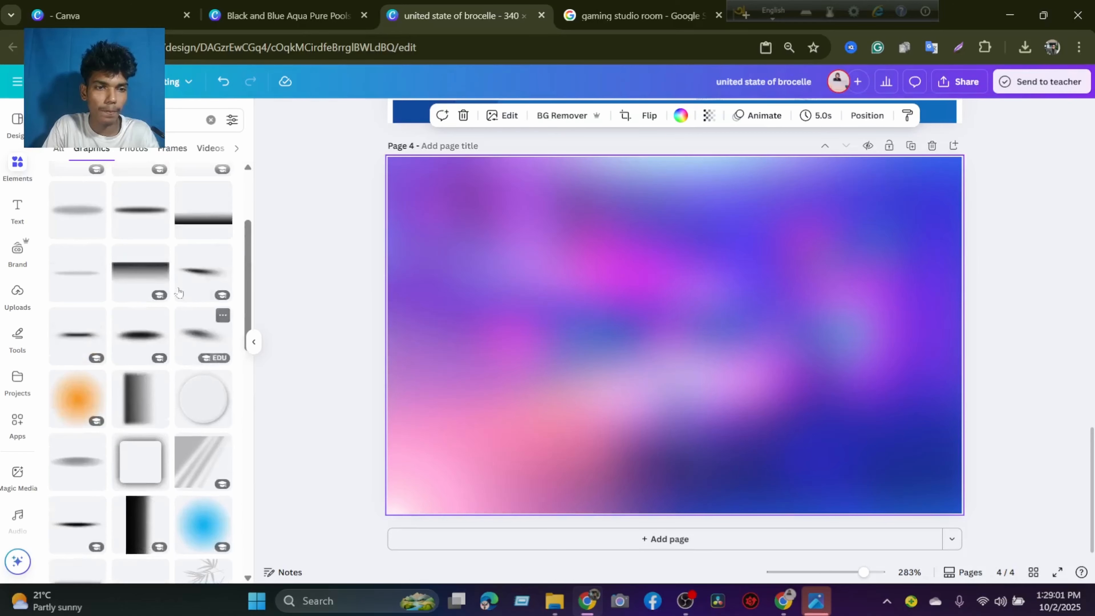
click(144, 272)
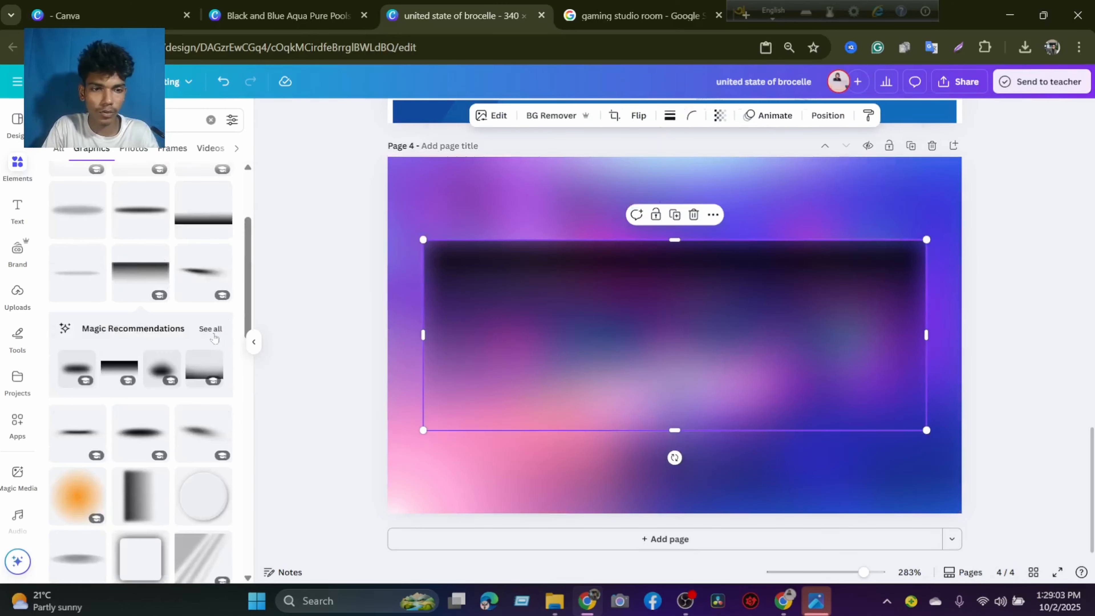
click(211, 329)
key(Delete)
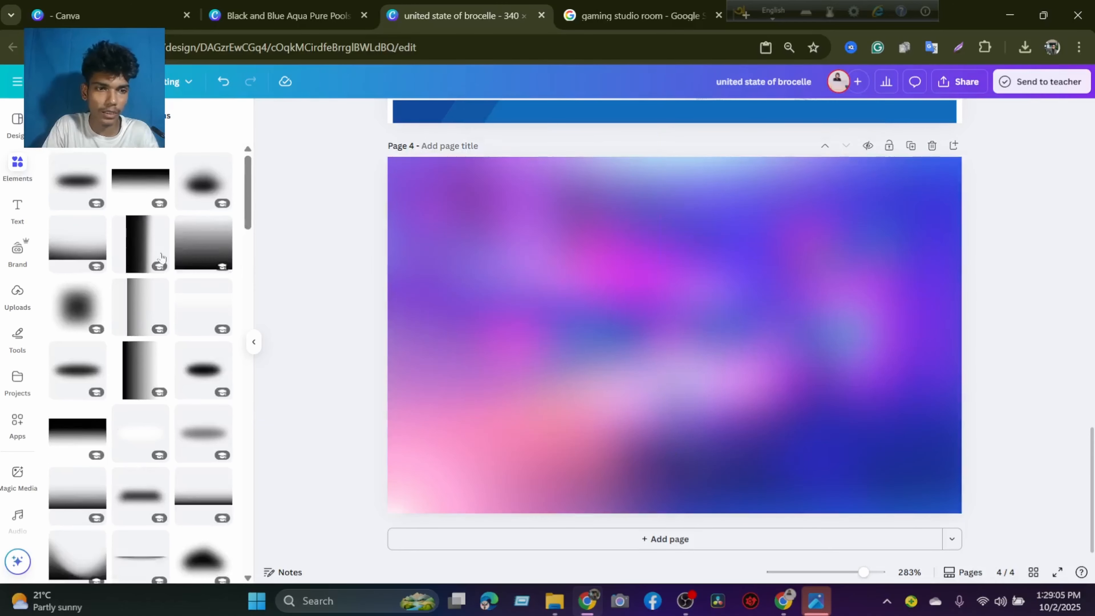
Add the recommended black shadow that darkens towards its bottom edge and enlarge it to cover the whole of page 4.
click(82, 254)
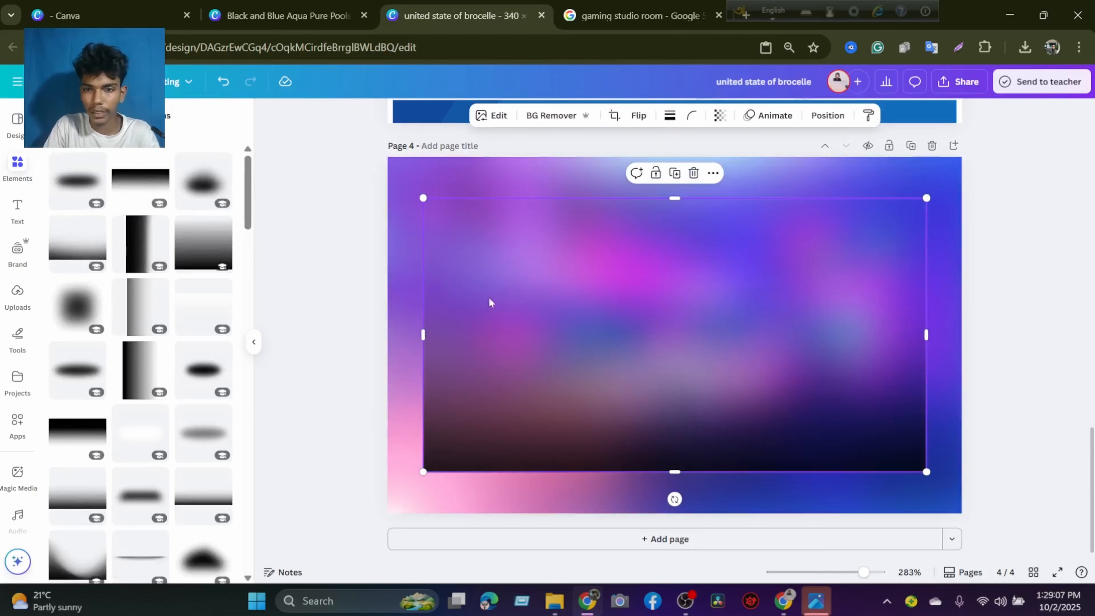
drag(488, 302, 499, 366)
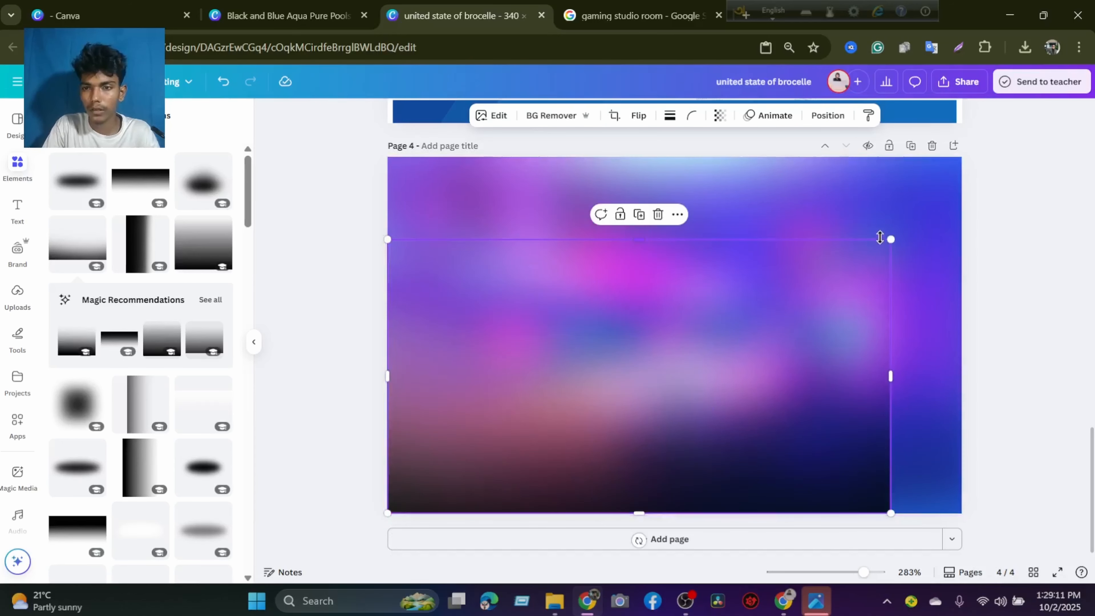
drag(886, 238, 1070, 142)
mouse_move(848, 382)
mouse_down()
mouse_move(839, 399)
mouse_move(835, 371)
mouse_move(835, 389)
mouse_up()
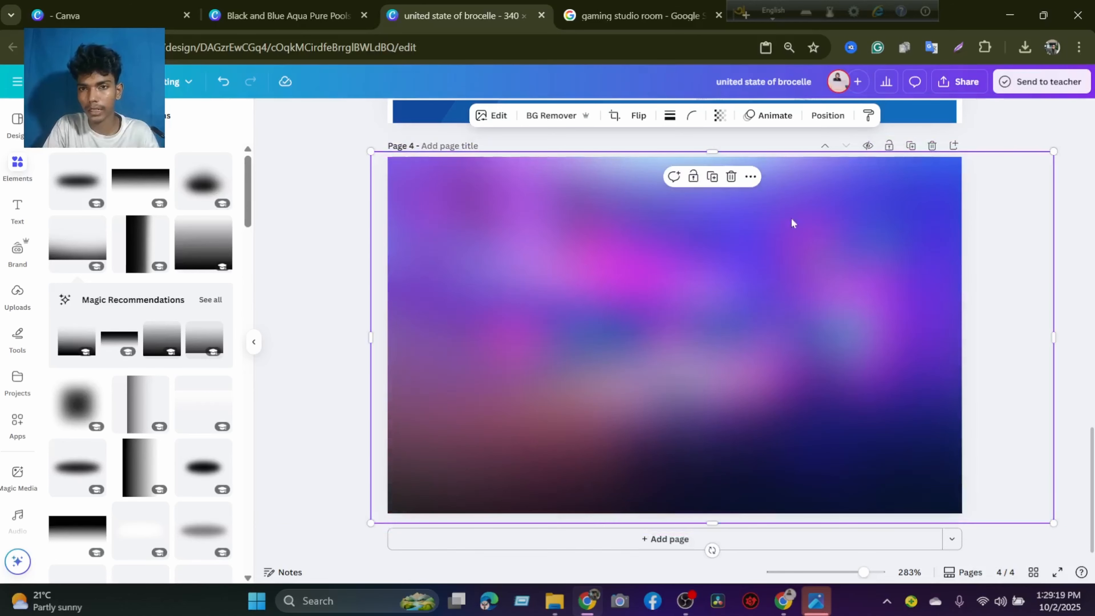
Set the black bottom shadow's transparency to 65 and trim its edges to the page borders.
click(720, 116)
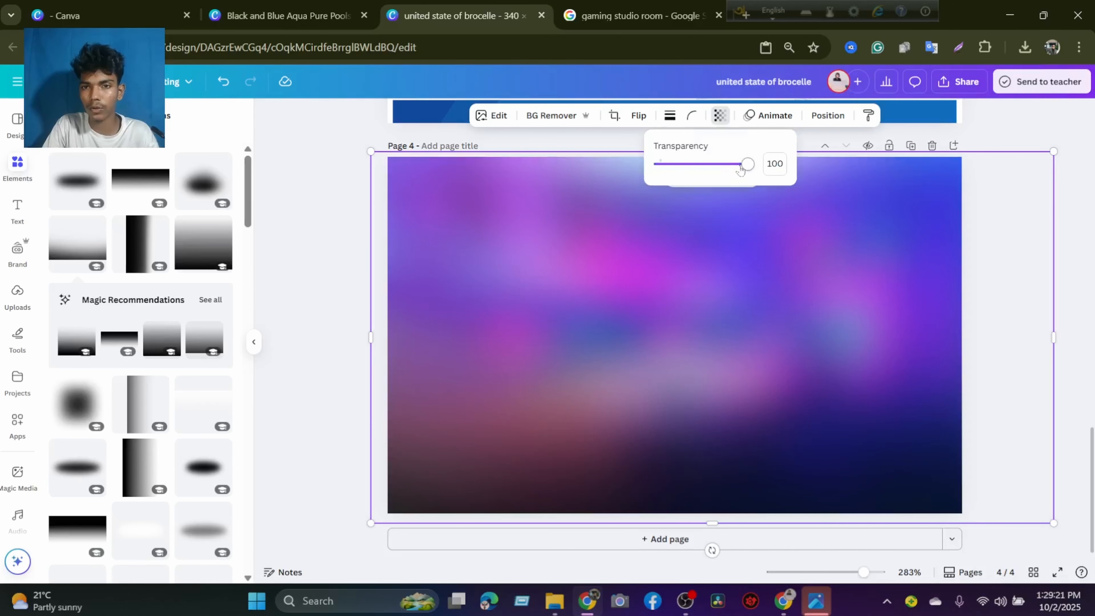
drag(741, 170, 715, 188)
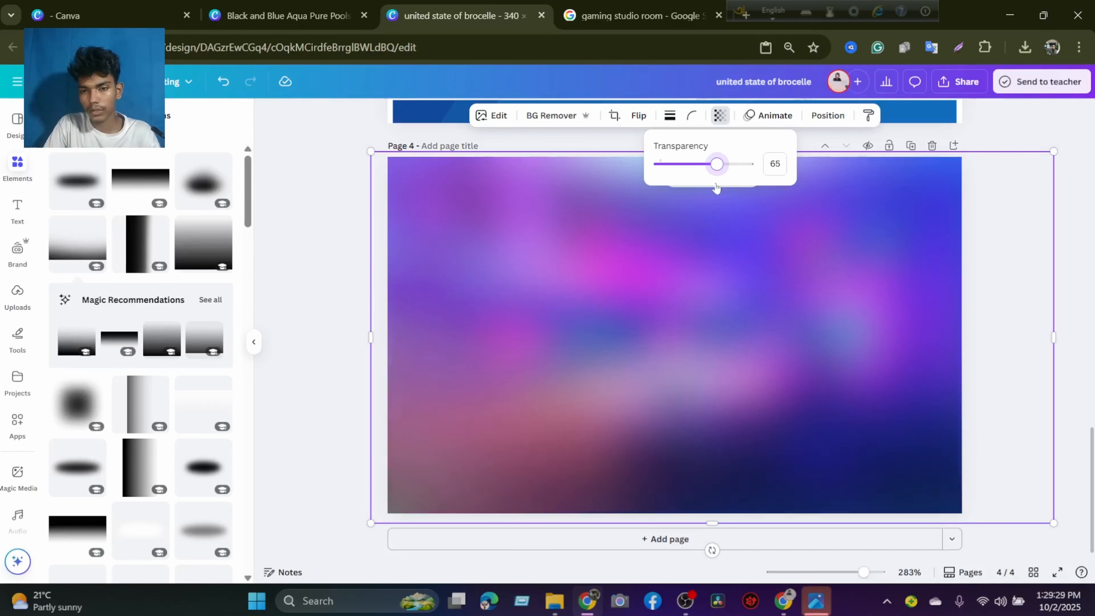
drag(1053, 344, 962, 344)
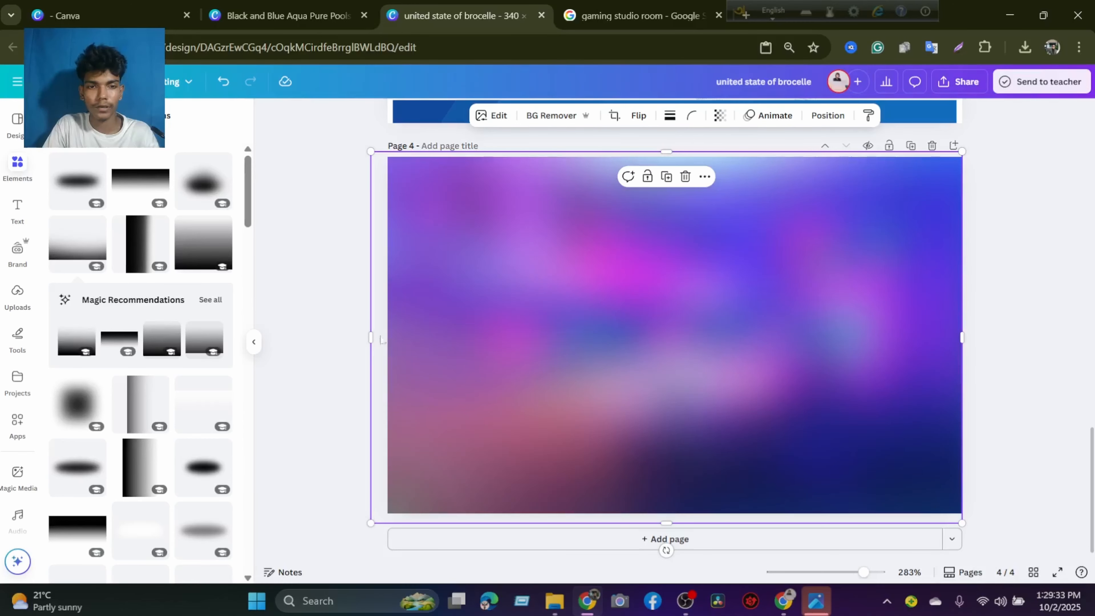
drag(369, 329, 387, 330)
drag(664, 151, 664, 156)
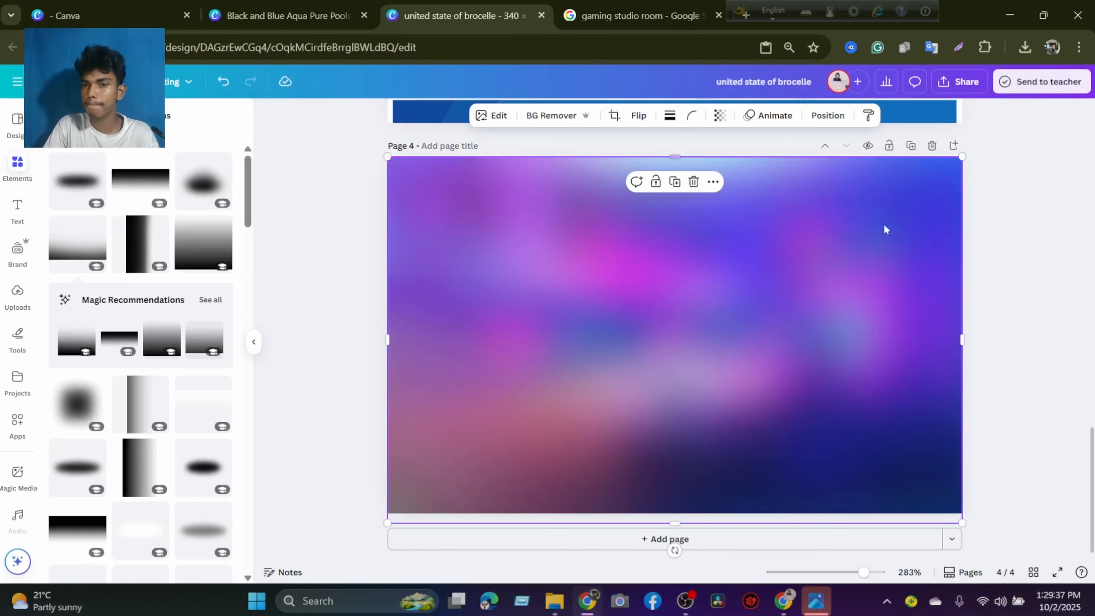
click(1000, 268)
click(694, 309)
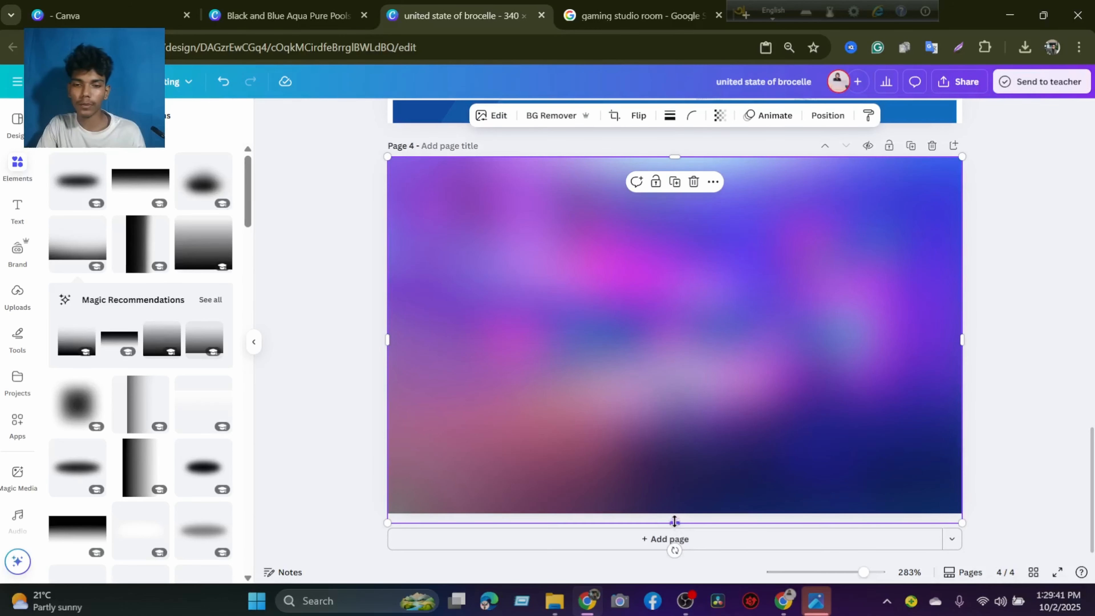
drag(674, 523, 674, 518)
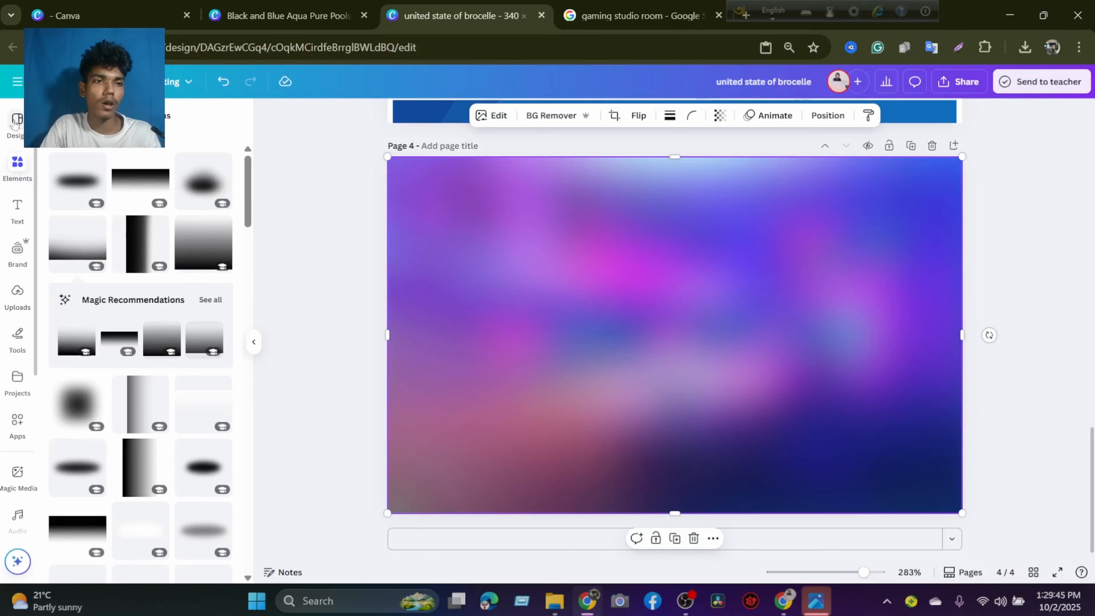
Upload the images 20251002_132522 and 20251002_132421 from the Downloads folder.
click(17, 294)
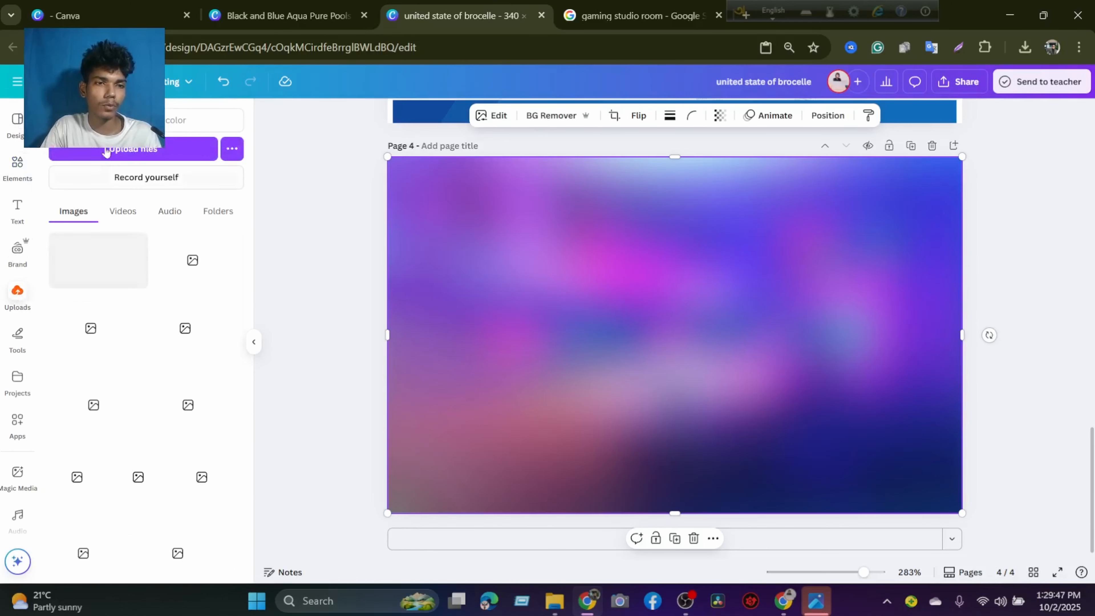
click(106, 152)
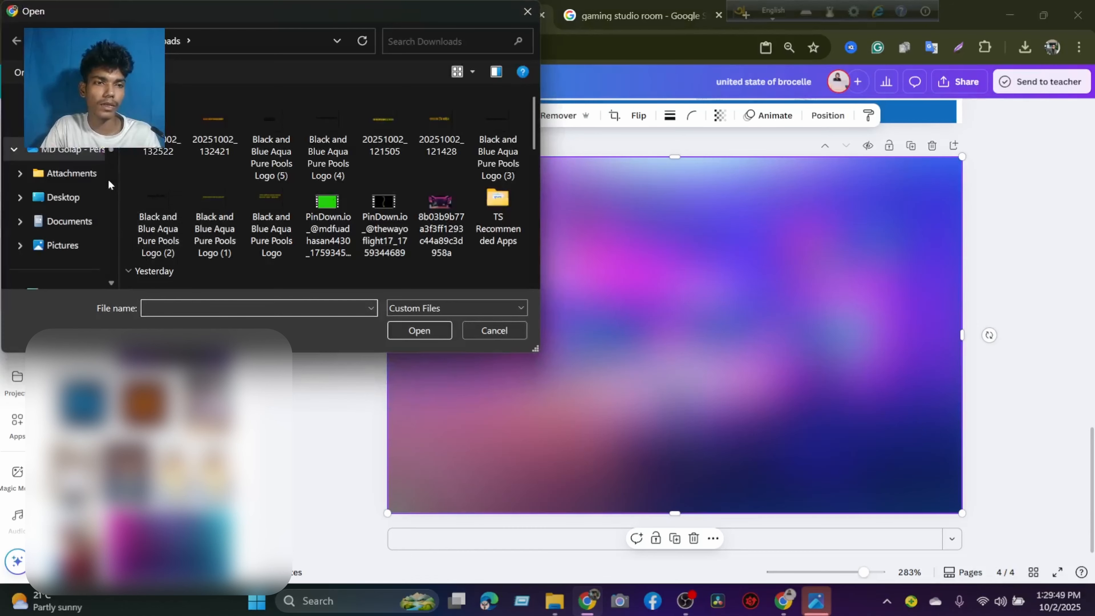
click(170, 130)
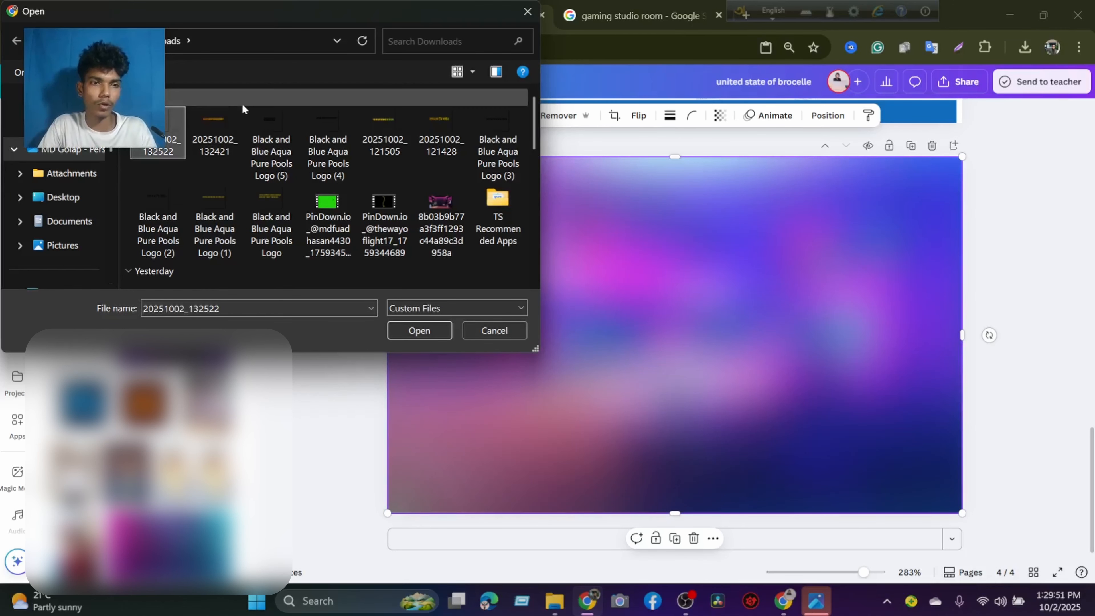
ctrl+click(216, 126)
click(404, 325)
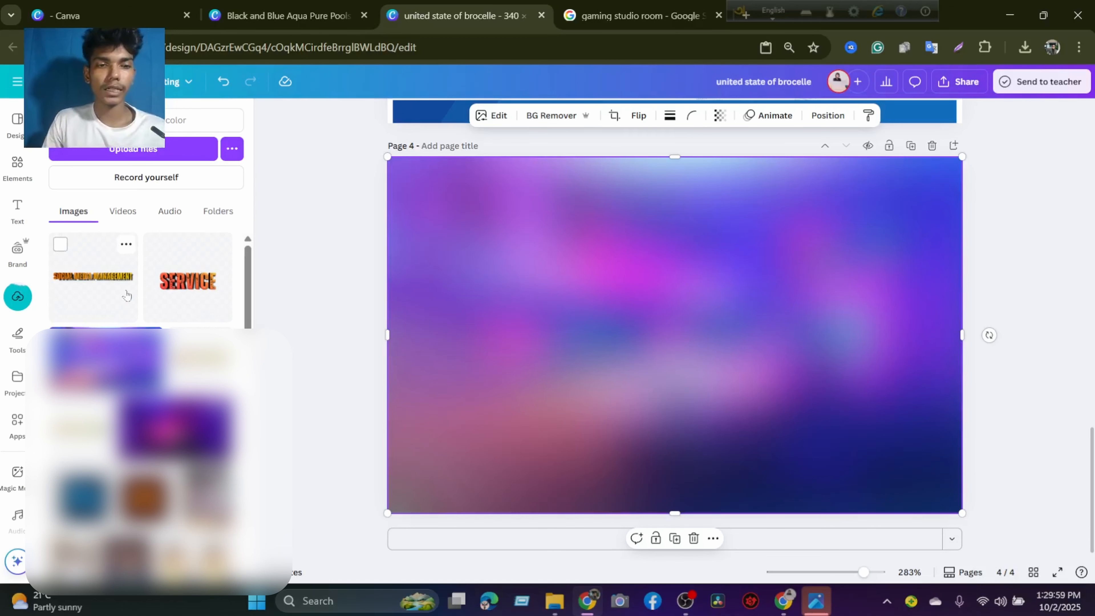
Place the SOCIAL MEDIA MANAGEMENT and SERVICE images on page 4 and crop the empty space above and below SERVICE.
click(102, 282)
drag(188, 281, 677, 399)
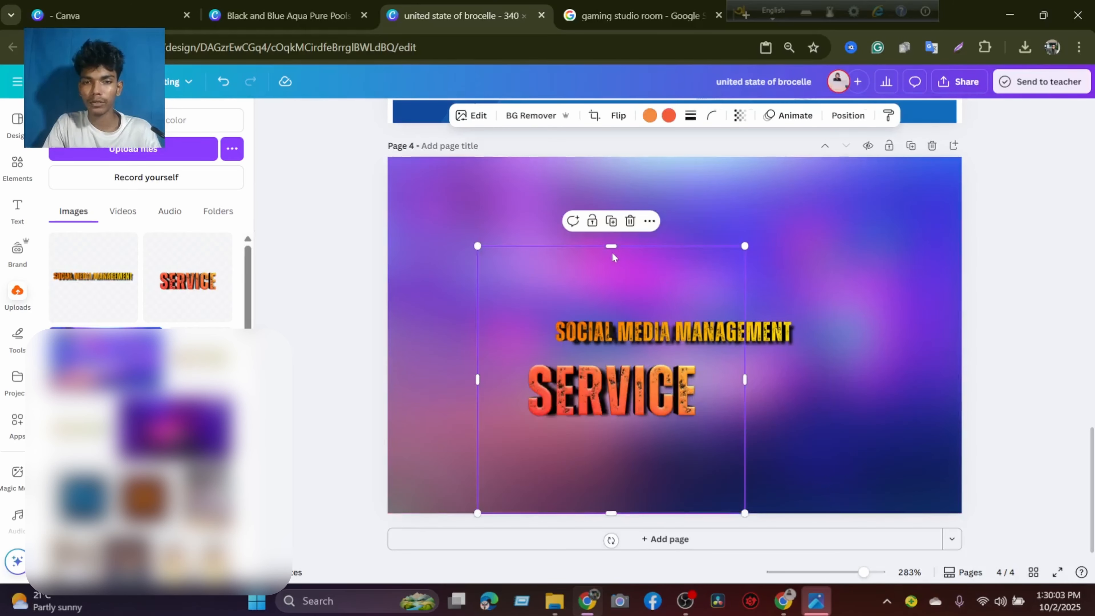
drag(612, 251, 619, 376)
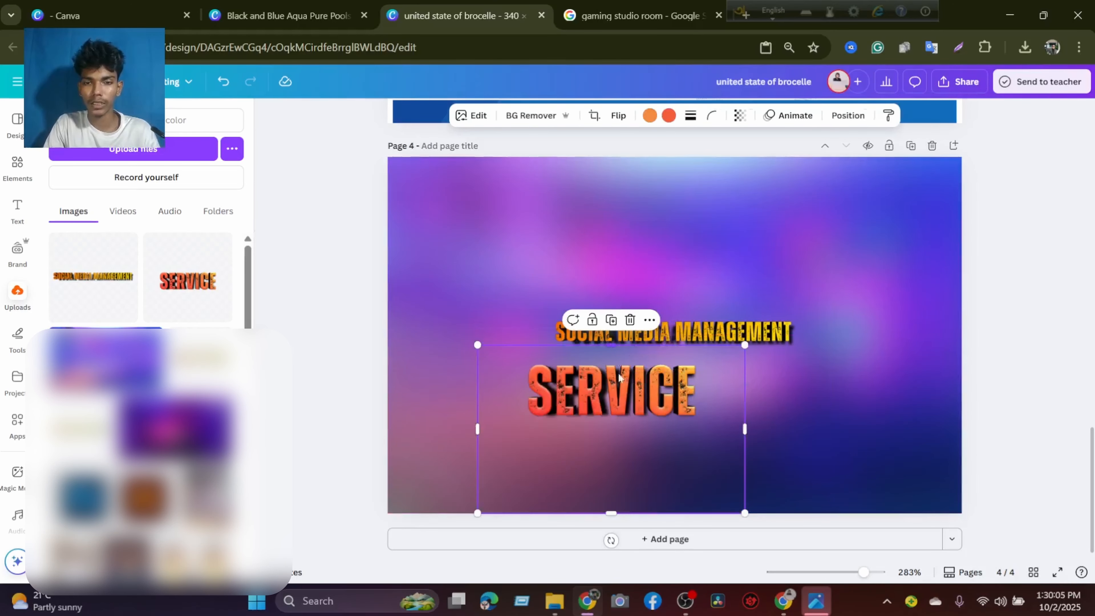
drag(612, 473, 611, 431)
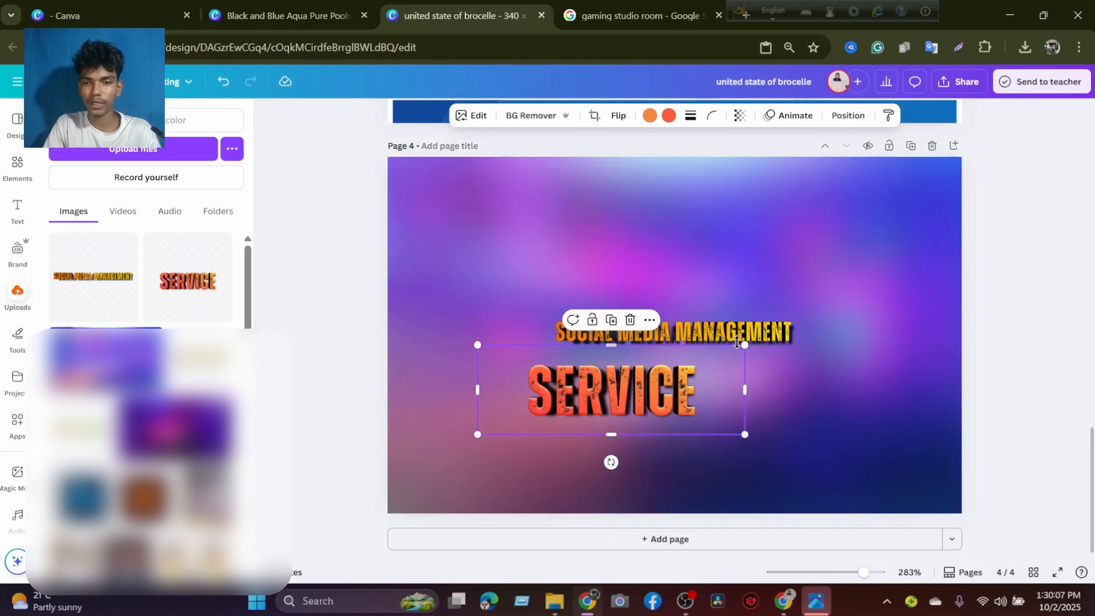
Crop the SOCIAL MEDIA MANAGEMENT image closer to its lettering, enlarge it and move it to the page's upper-left area.
click(722, 311)
drag(722, 310, 634, 253)
drag(587, 145, 587, 231)
drag(589, 411, 890, 373)
drag(728, 288, 662, 223)
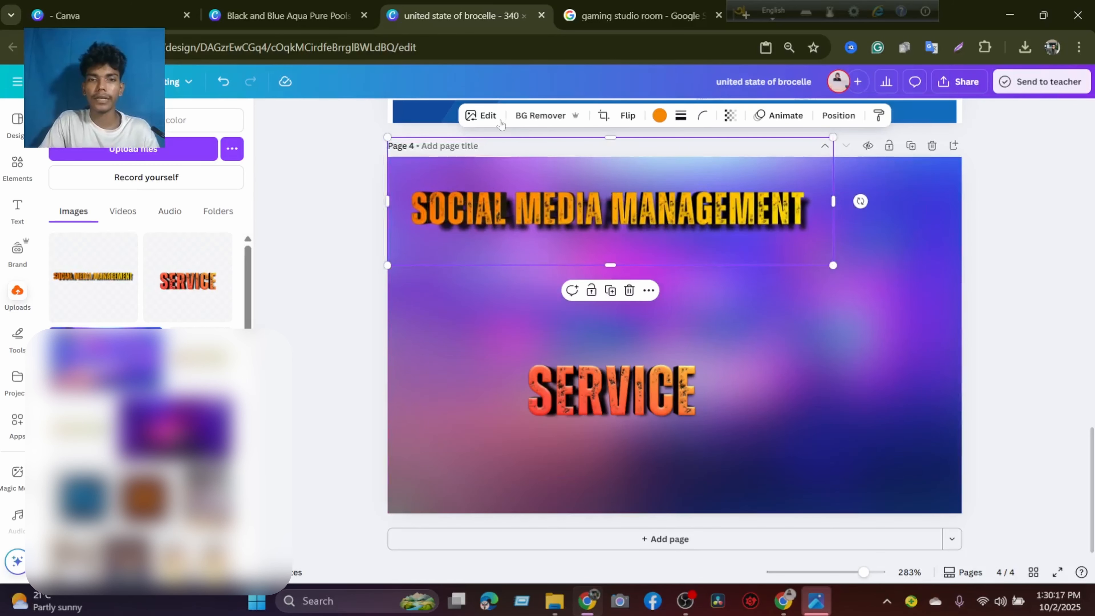
Move the SERVICE text directly beneath the left end of SOCIAL MEDIA MANAGEMENT and open the upper text image's editing options.
click(620, 414)
drag(614, 407, 510, 292)
click(646, 220)
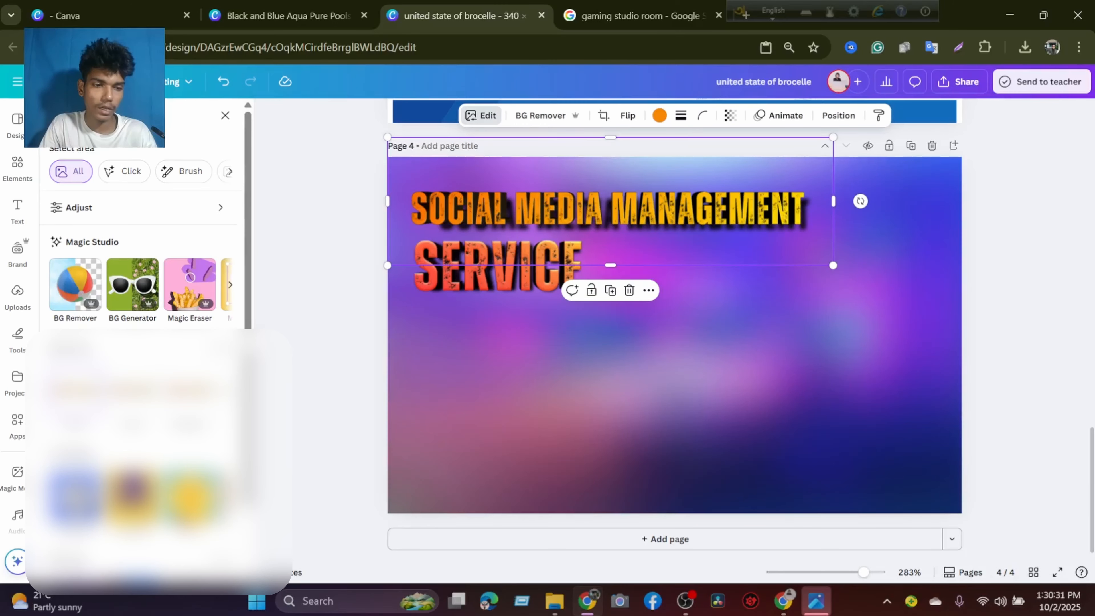
Give the SOCIAL MEDIA MANAGEMENT image a red Glow shadow with size 35, blur amount 100 and intensity 69.
click(75, 495)
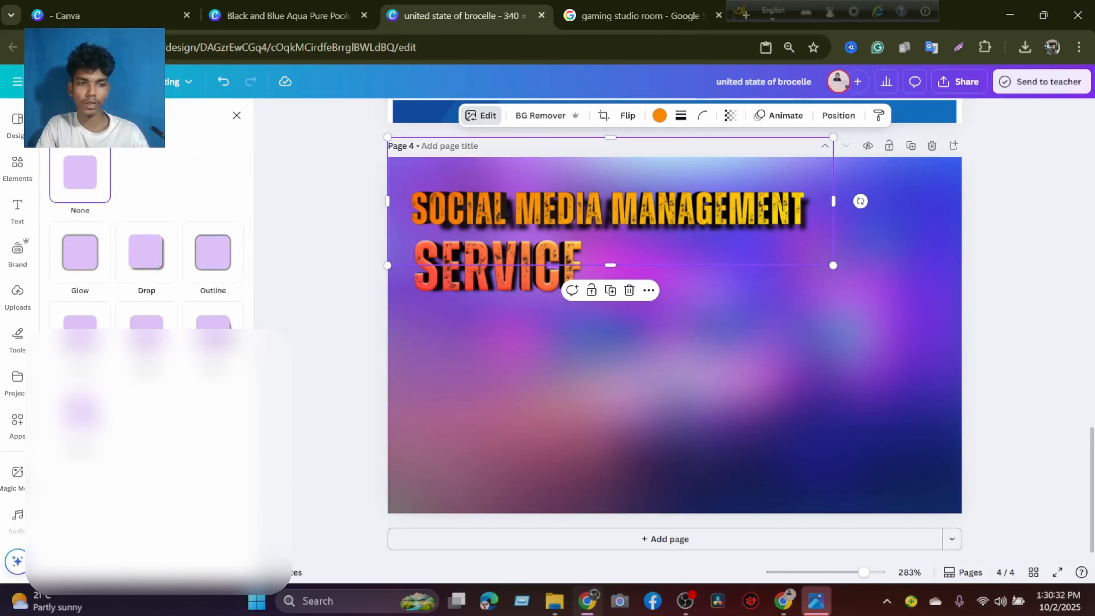
click(235, 118)
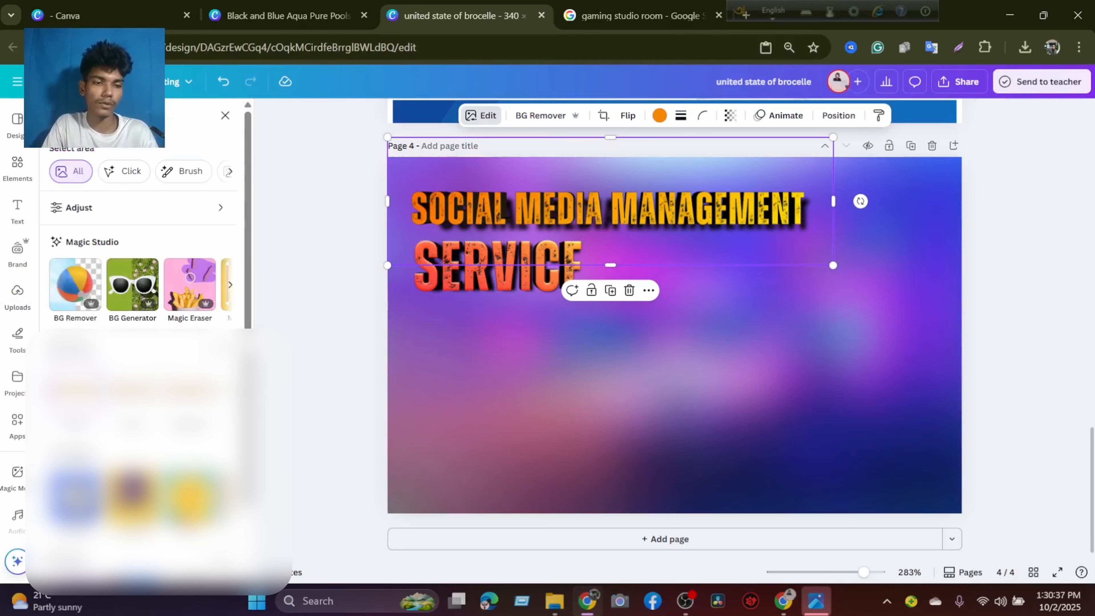
click(75, 495)
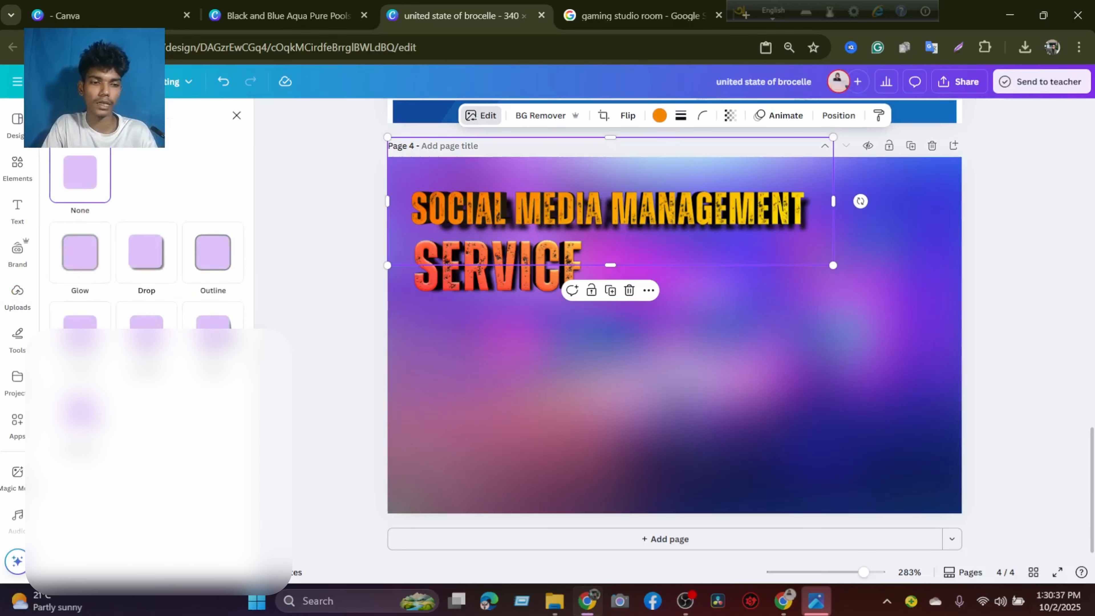
click(84, 246)
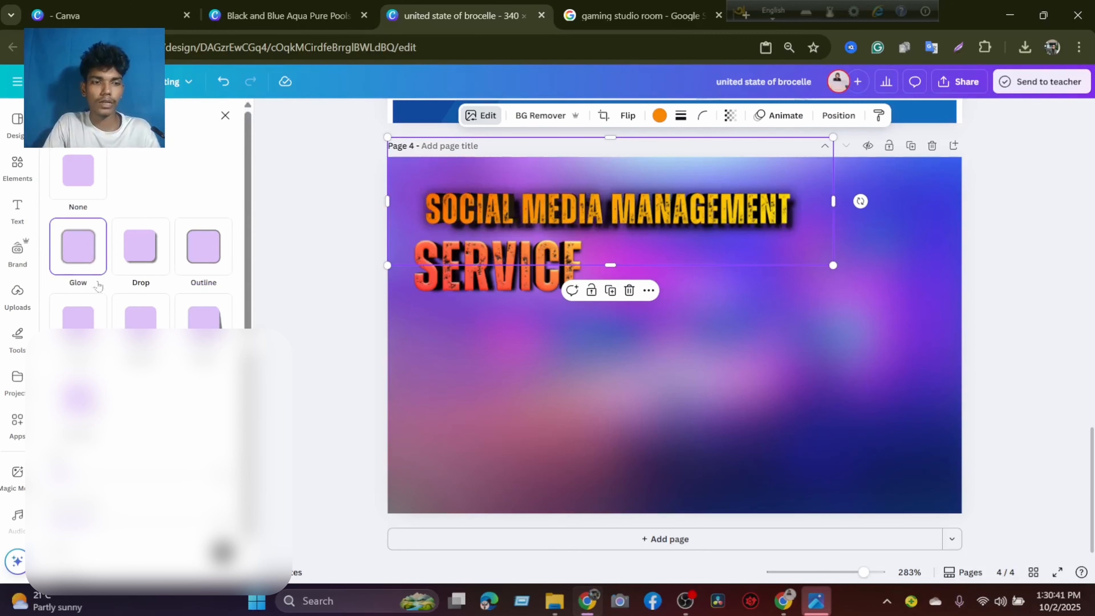
scroll(141, 238, down, 1)
click(223, 516)
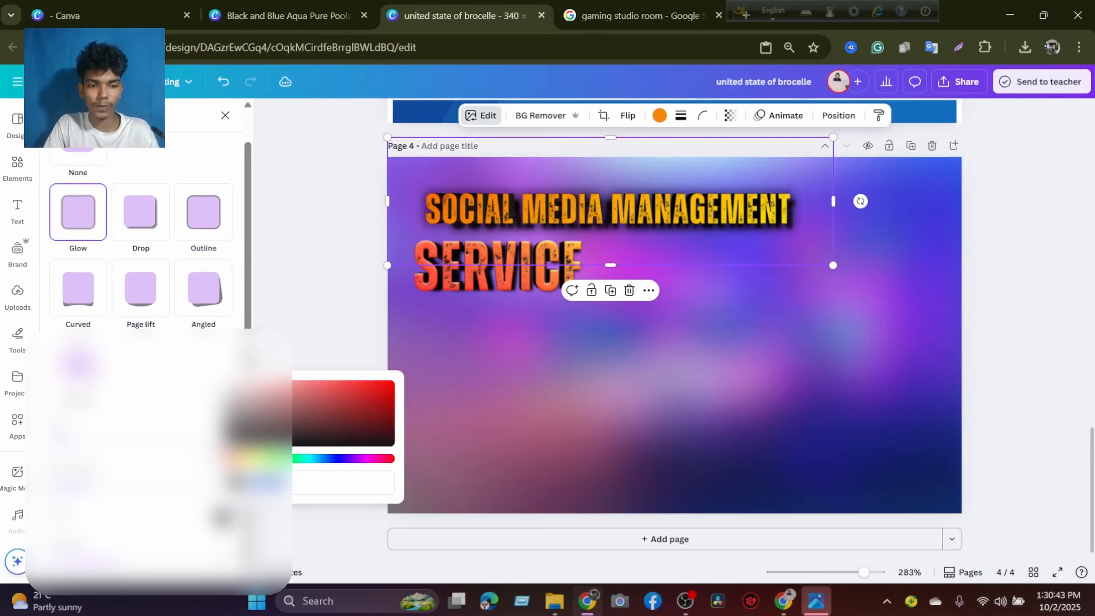
click(353, 383)
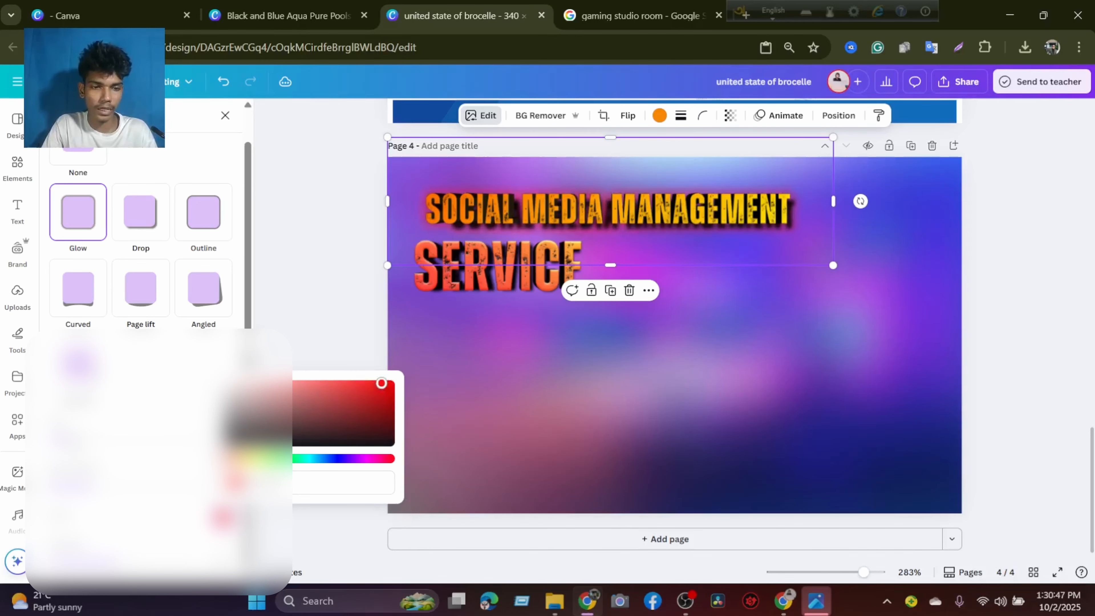
drag(74, 439, 98, 439)
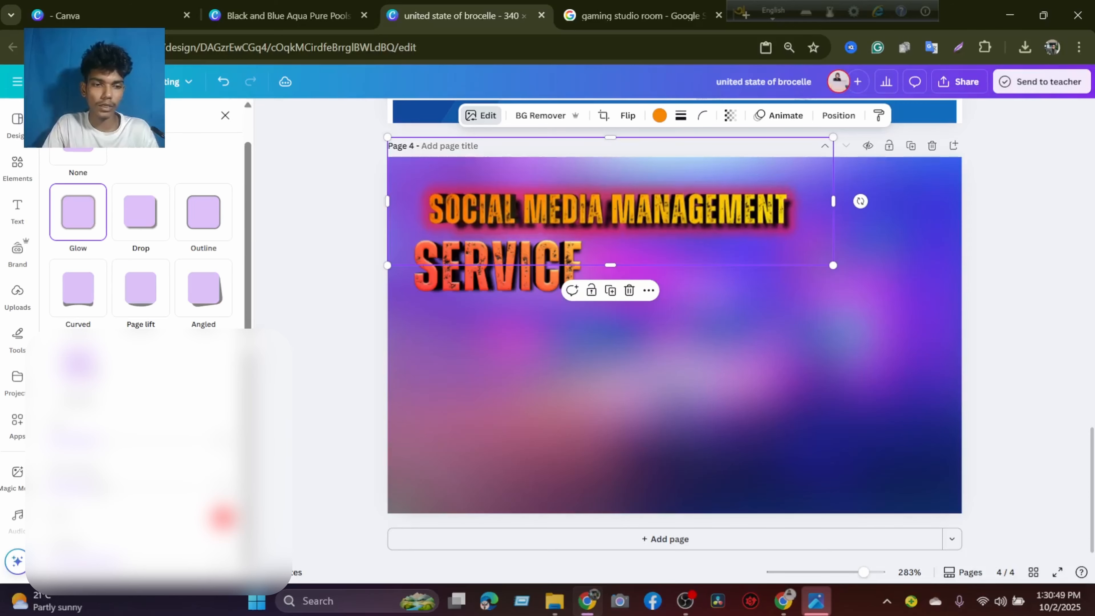
drag(98, 485, 197, 485)
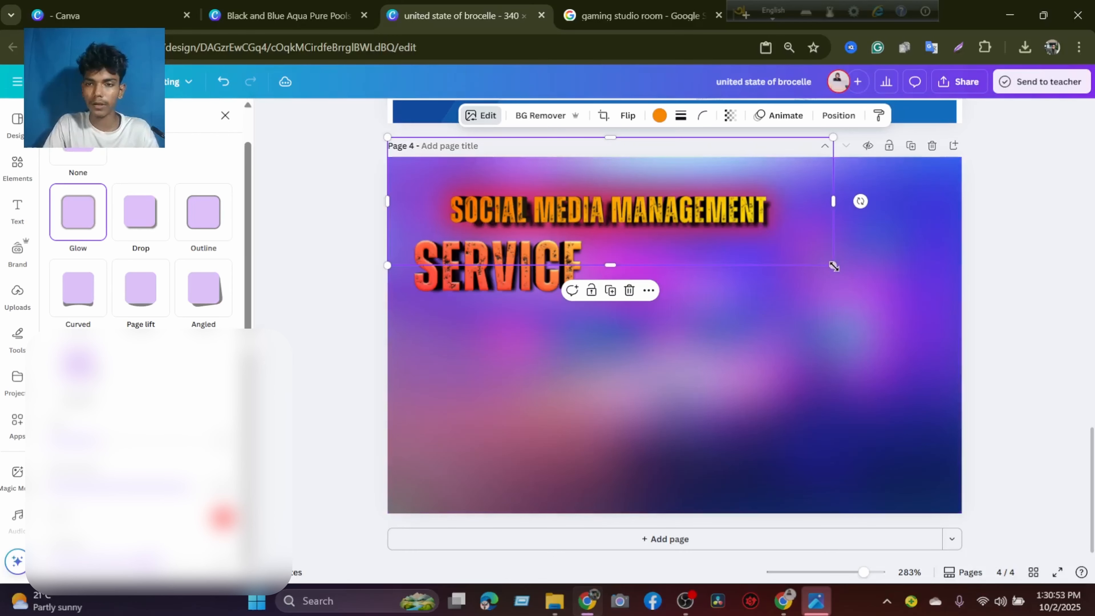
Enlarge the SOCIAL MEDIA MANAGEMENT image and reposition it in the page's upper-left area, just above SERVICE.
drag(836, 266, 876, 280)
drag(683, 232, 626, 231)
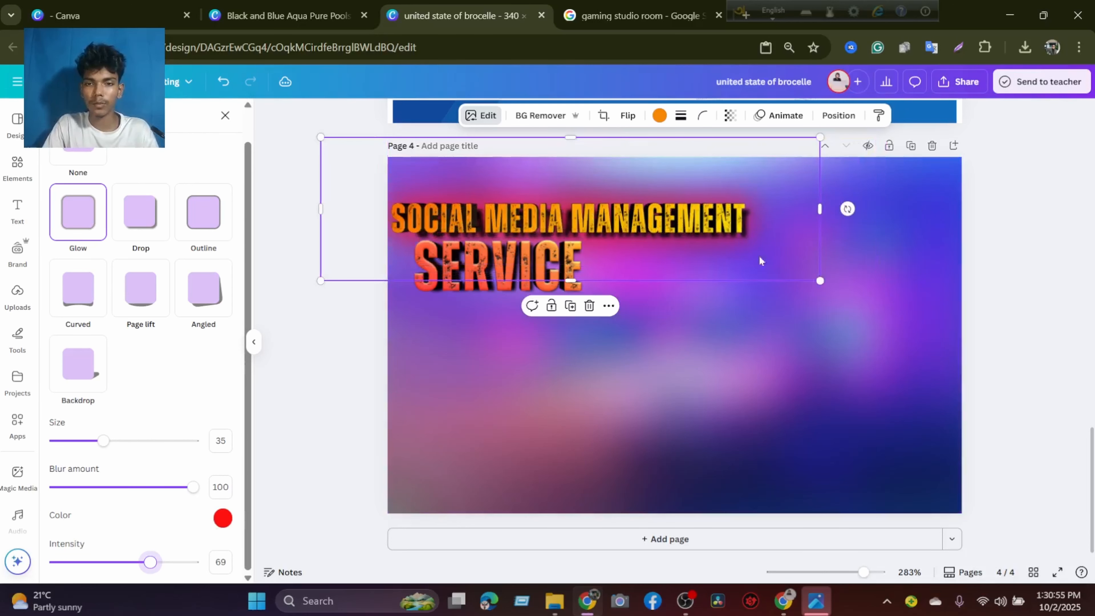
drag(816, 285, 887, 300)
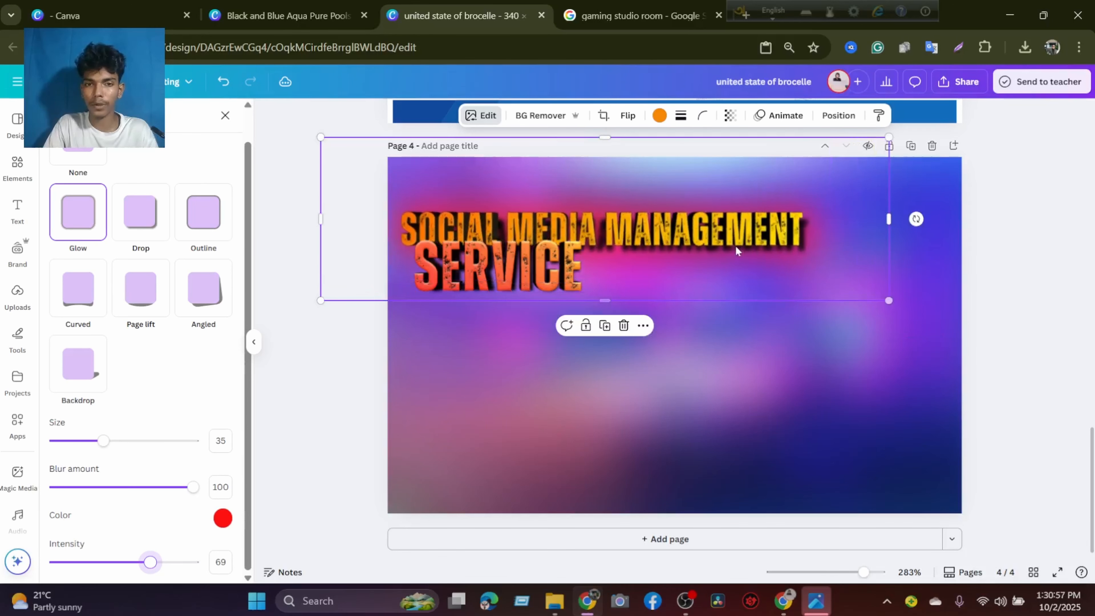
drag(733, 244, 742, 227)
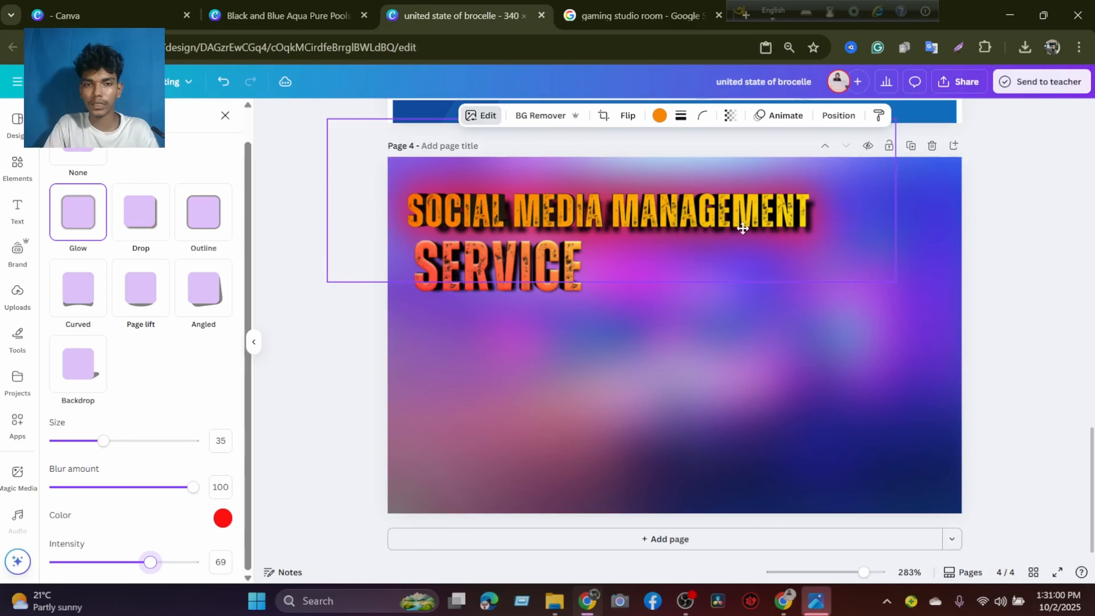
Move the SERVICE image slightly lower and give it a Glow shadow in magenta #FF01DE.
click(481, 299)
drag(482, 313, 489, 324)
click(63, 266)
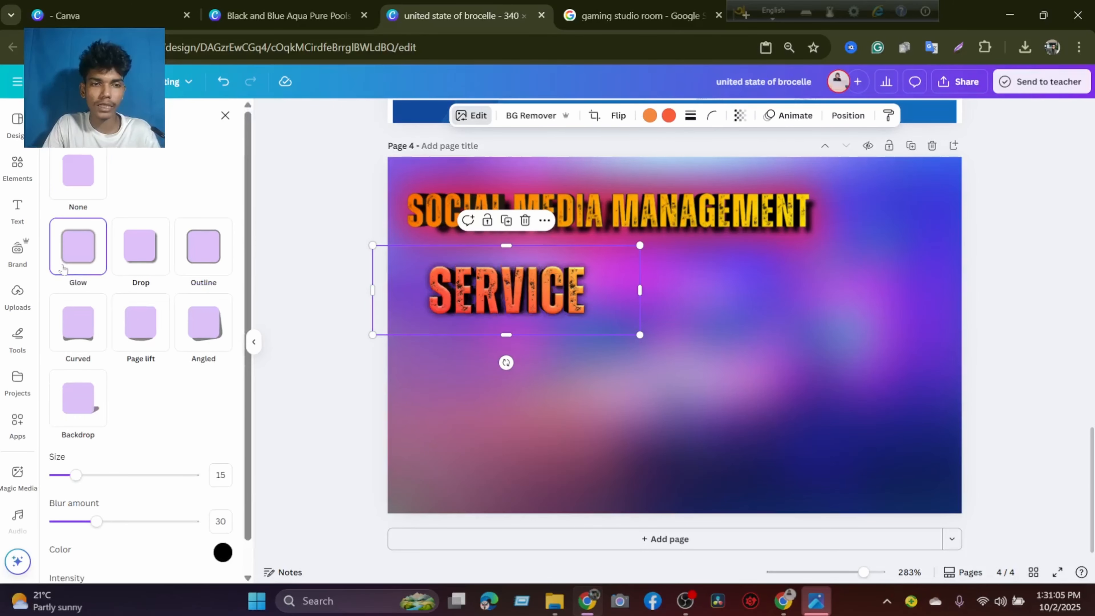
click(222, 552)
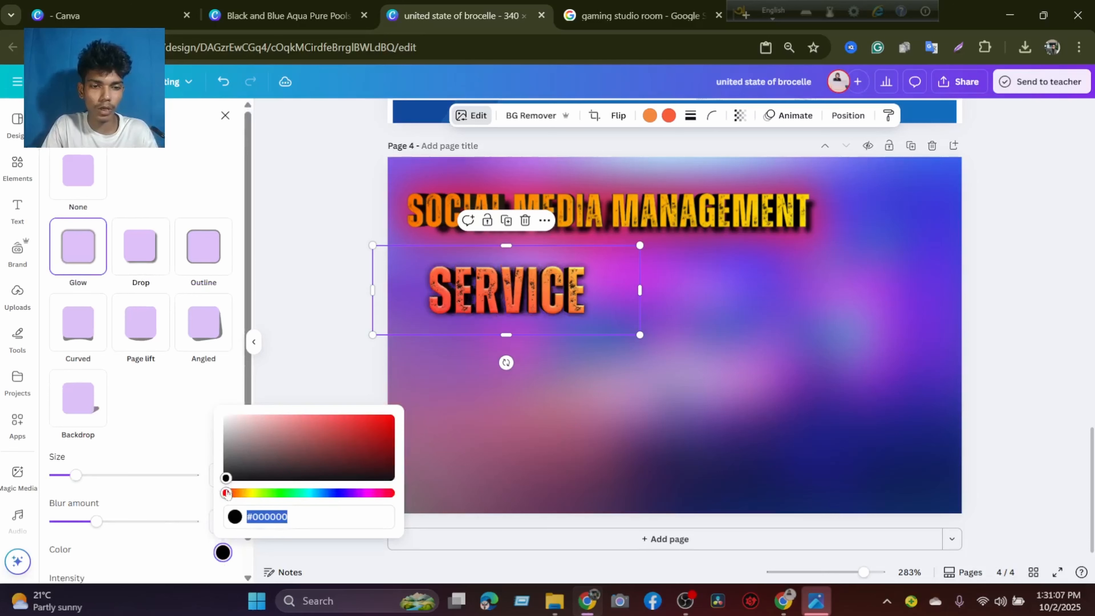
drag(228, 479, 384, 441)
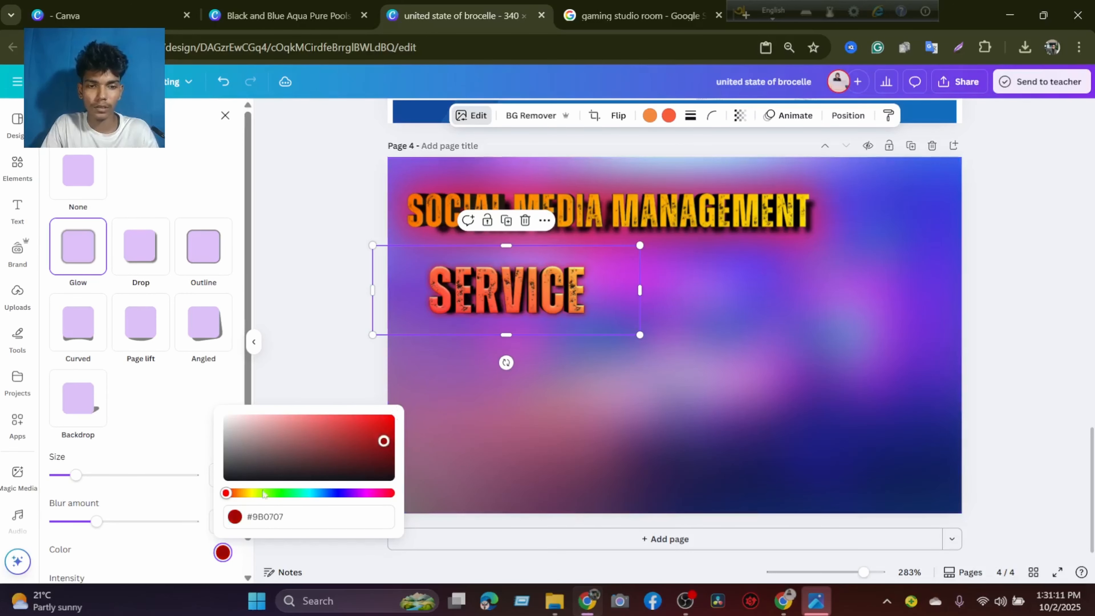
drag(226, 493, 359, 495)
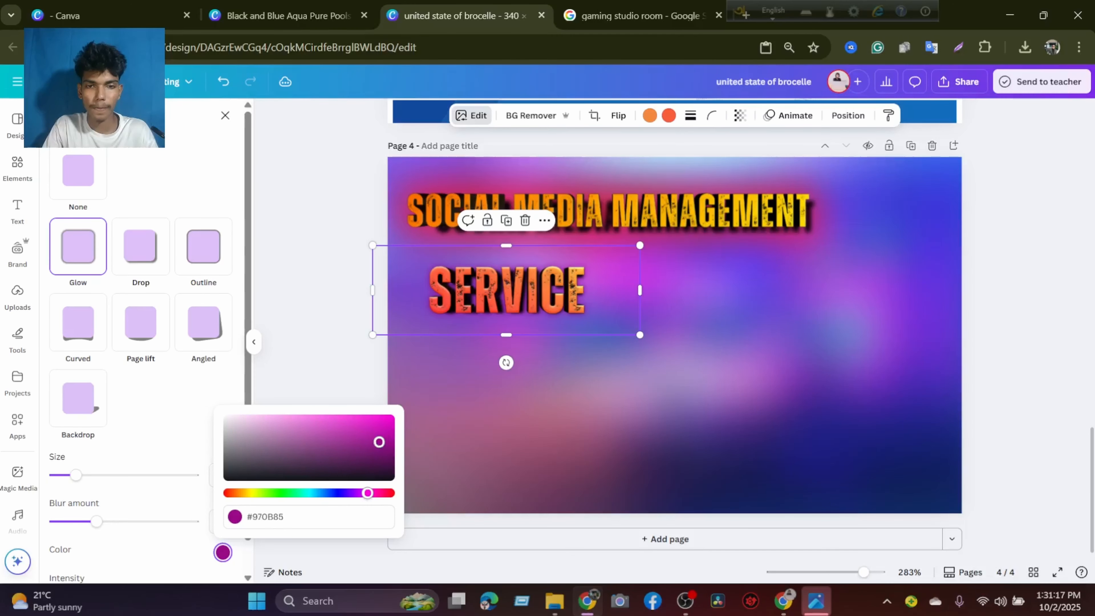
click(391, 417)
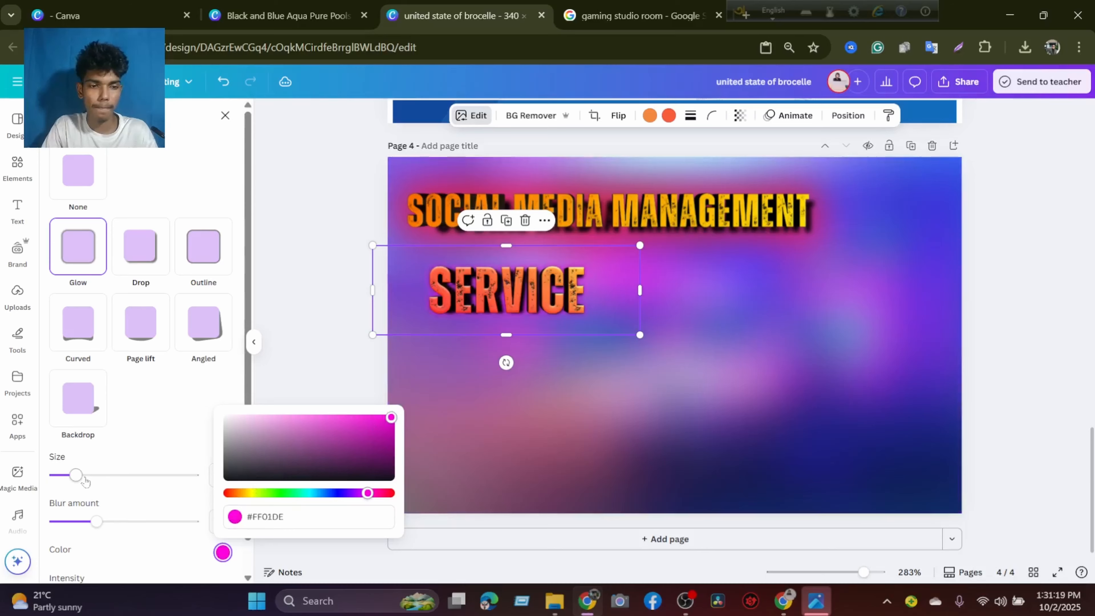
Set the SERVICE glow to size 63, blur amount 100 and intensity 100.
drag(85, 480, 143, 481)
drag(95, 521, 195, 521)
scroll(140, 511, down, 1)
drag(121, 562, 194, 562)
Enlarge the SERVICE image to about 205 by 69 and place it beneath the start of SOCIAL MEDIA MANAGEMENT.
drag(640, 334, 755, 373)
drag(568, 314, 506, 287)
drag(696, 346, 657, 334)
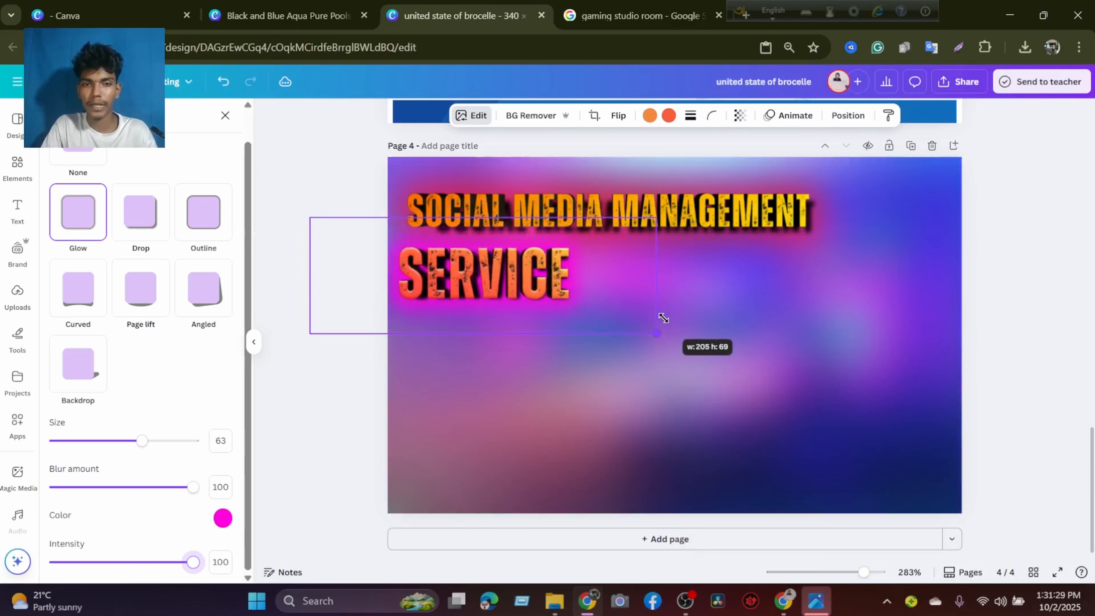
drag(551, 279, 567, 294)
Realign the blurred background image with the edges of page 4.
click(740, 304)
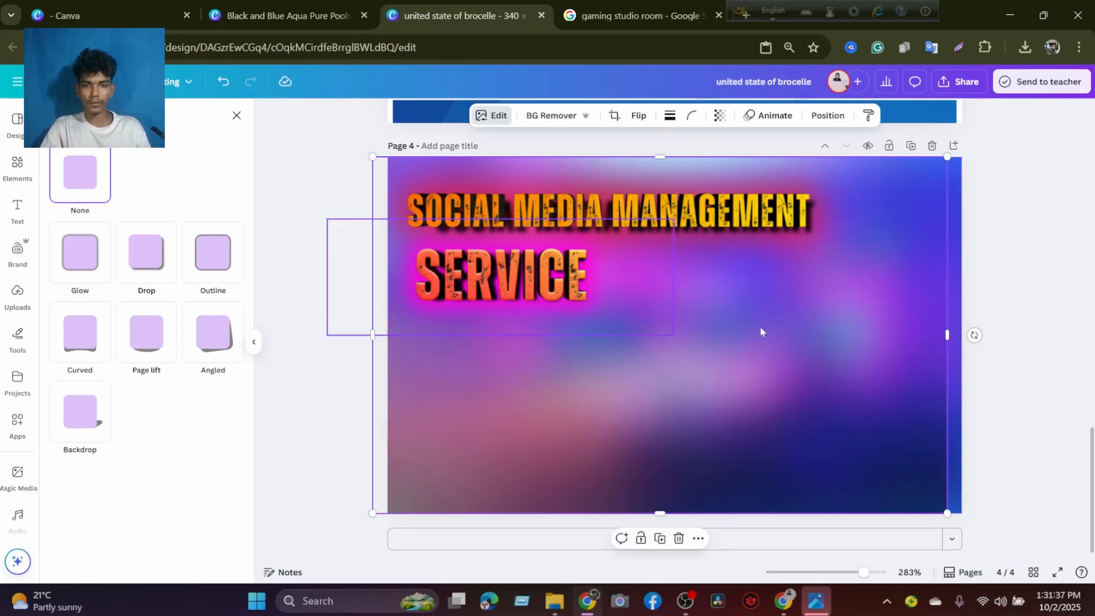
drag(776, 327, 792, 327)
click(1031, 317)
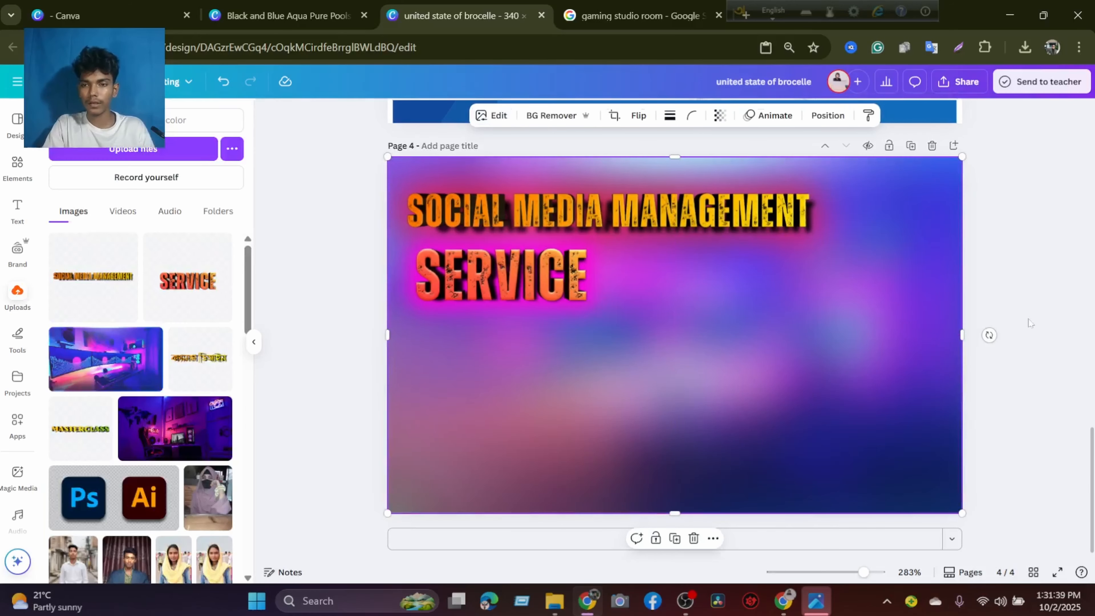
Nudge SERVICE up and left so its first letter lines up with the start of SOCIAL MEDIA MANAGEMENT.
click(518, 287)
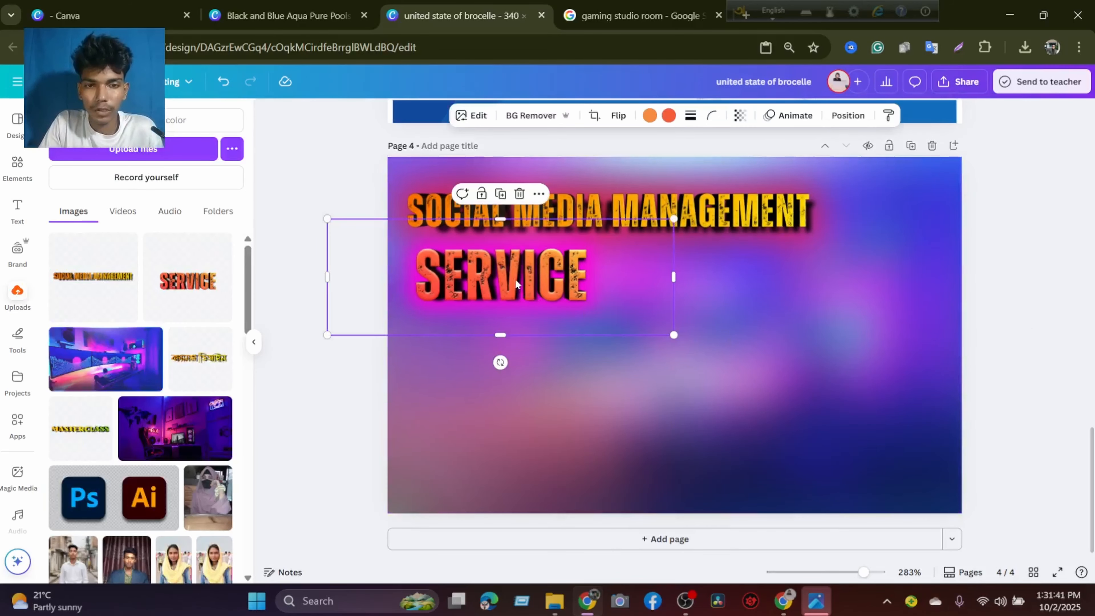
drag(517, 285, 512, 281)
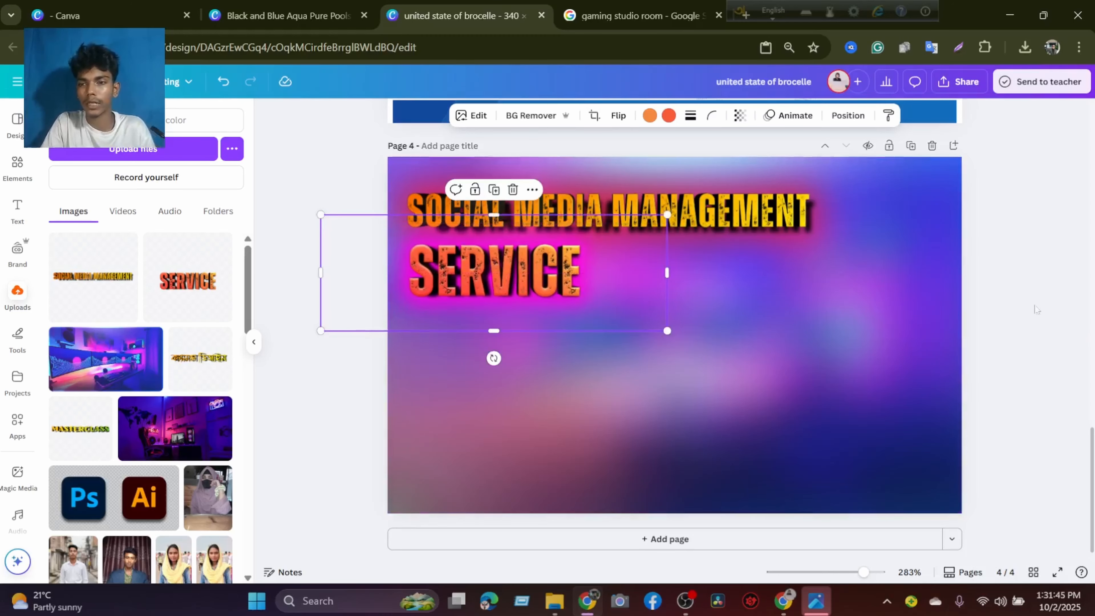
click(1008, 301)
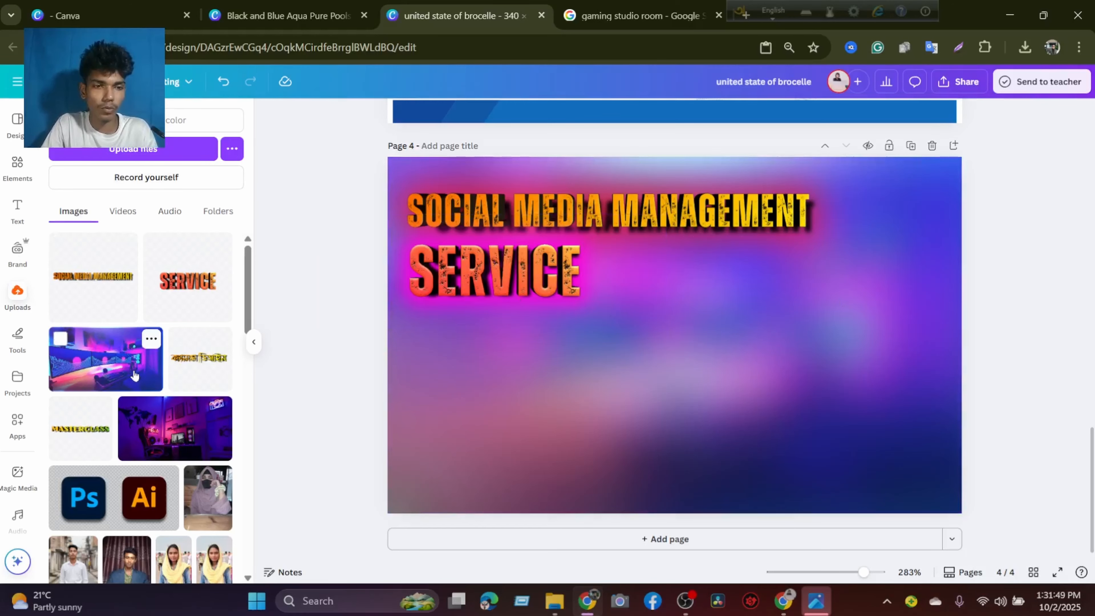
Find the uploaded portrait of the man in a red shirt on a green background and place it on page 4.
scroll(134, 375, down, 10)
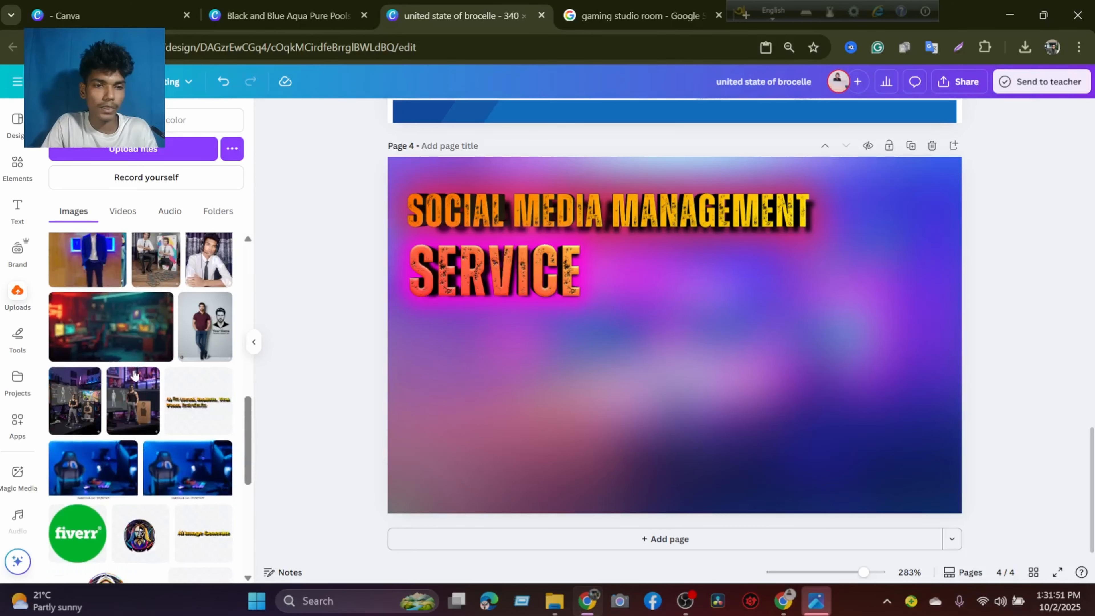
scroll(134, 376, down, 10)
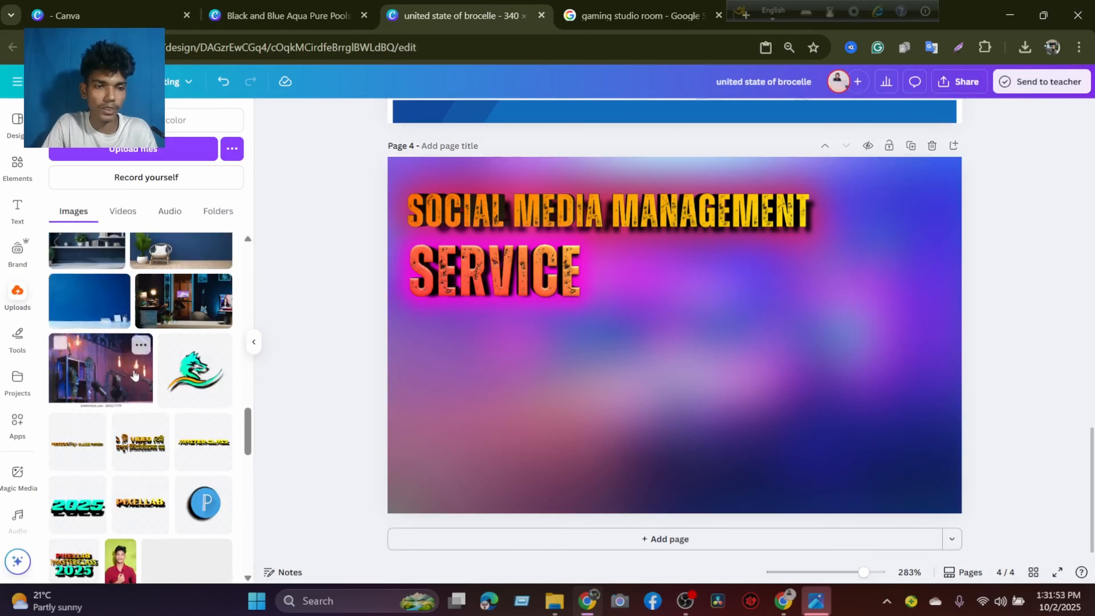
scroll(134, 375, down, 5)
click(127, 421)
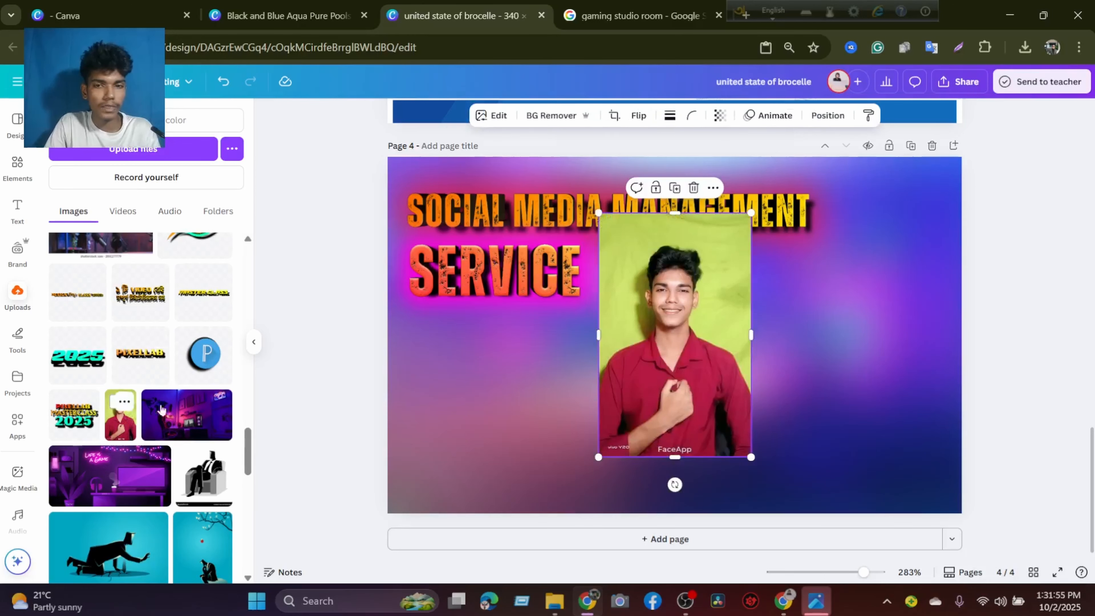
Crop the FaceApp caption off the portrait's lower edge, remove its background and open the design elements.
drag(666, 452, 666, 436)
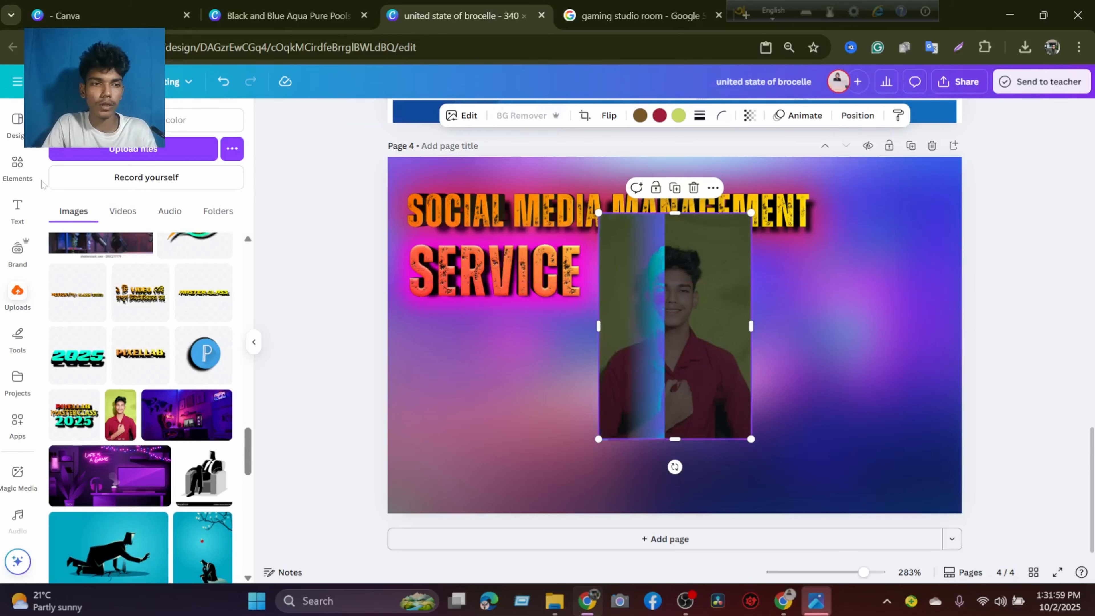
click(18, 298)
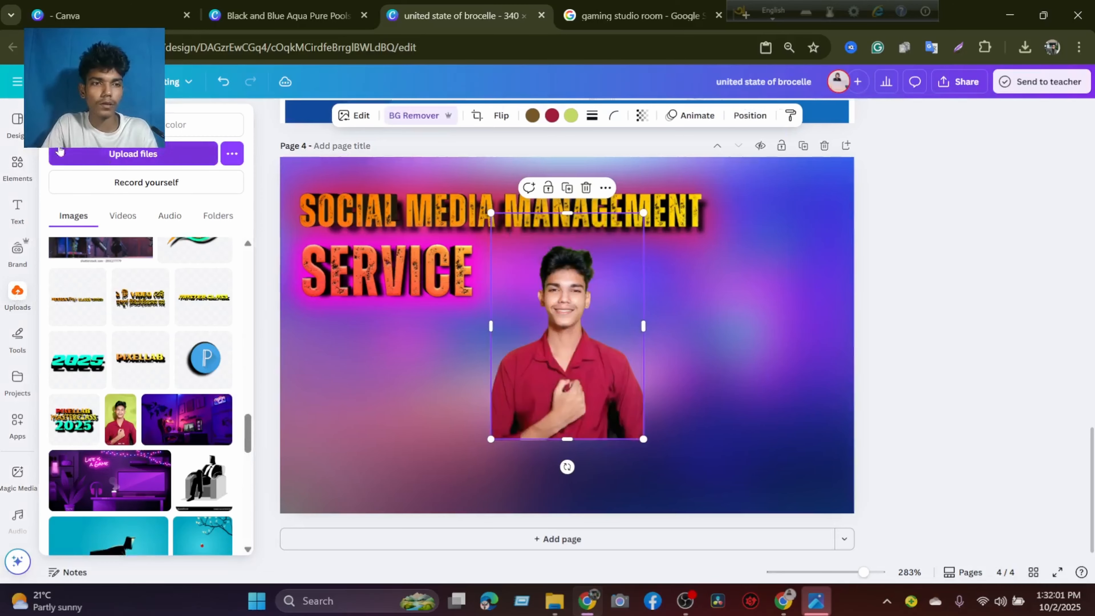
click(17, 167)
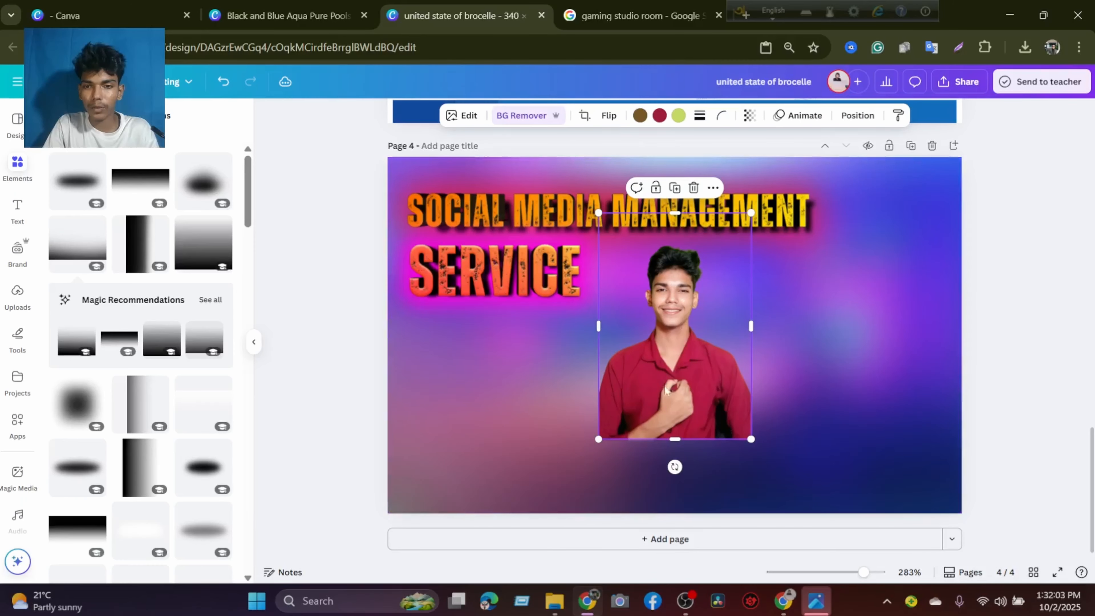
Enlarge the portrait cutout to nearly the full page height and fit it into the page's lower-right corner.
drag(614, 401, 690, 409)
drag(891, 179, 926, 151)
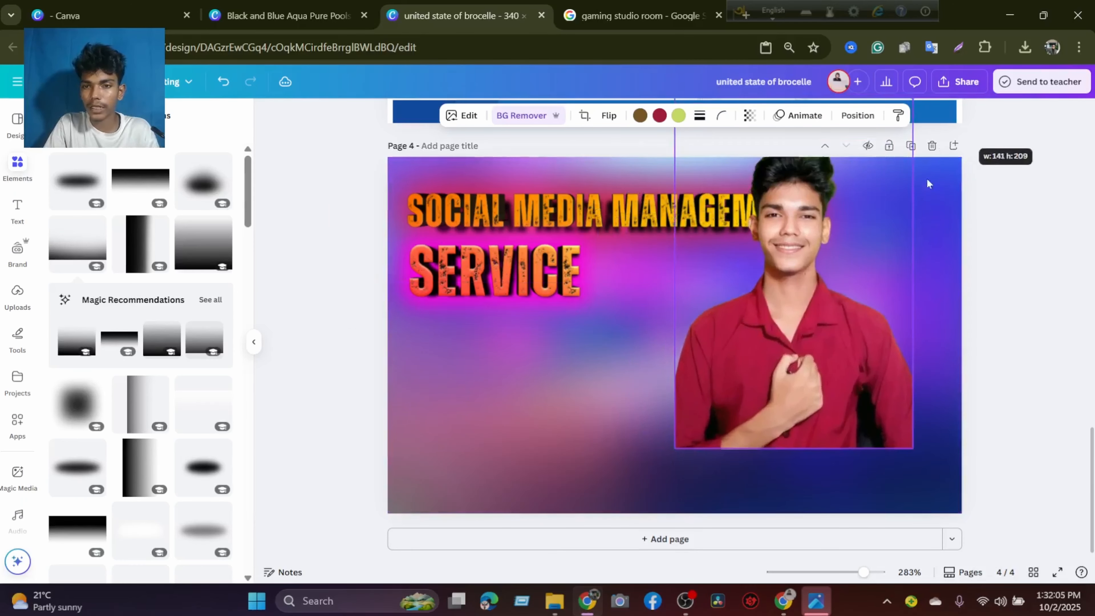
drag(801, 284, 851, 362)
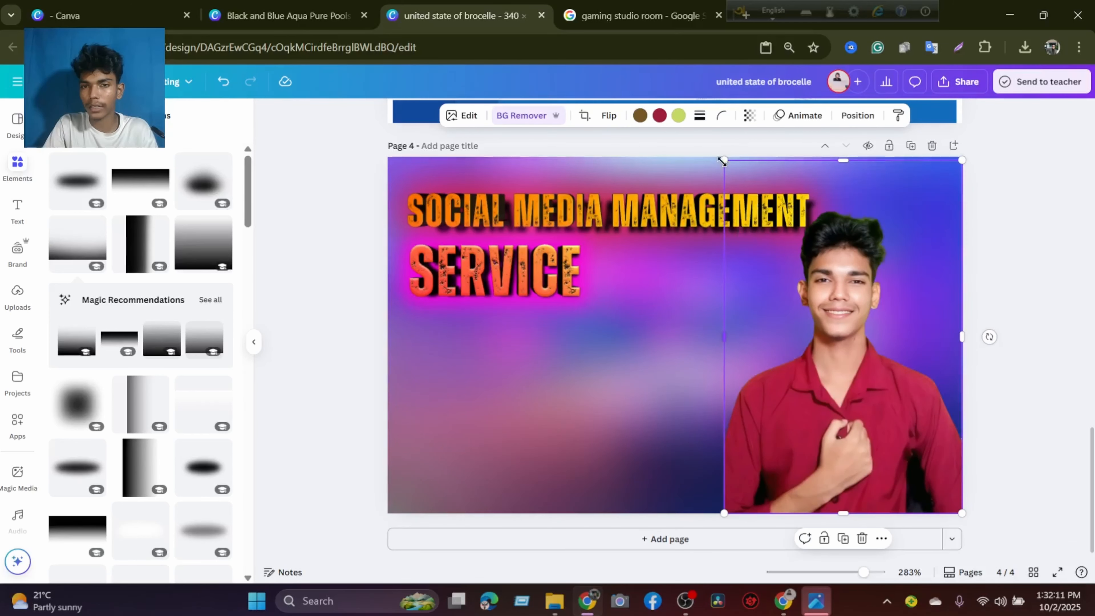
drag(724, 160, 687, 150)
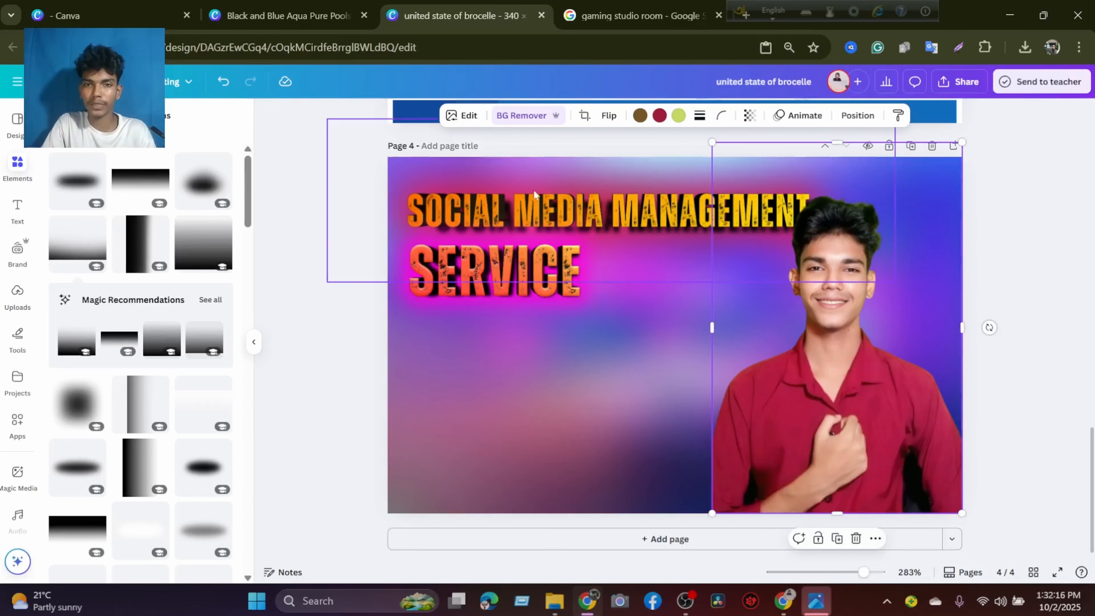
Apply a Glow shadow to the portrait cutout and set the glow colour to magenta #FF00CF.
click(453, 121)
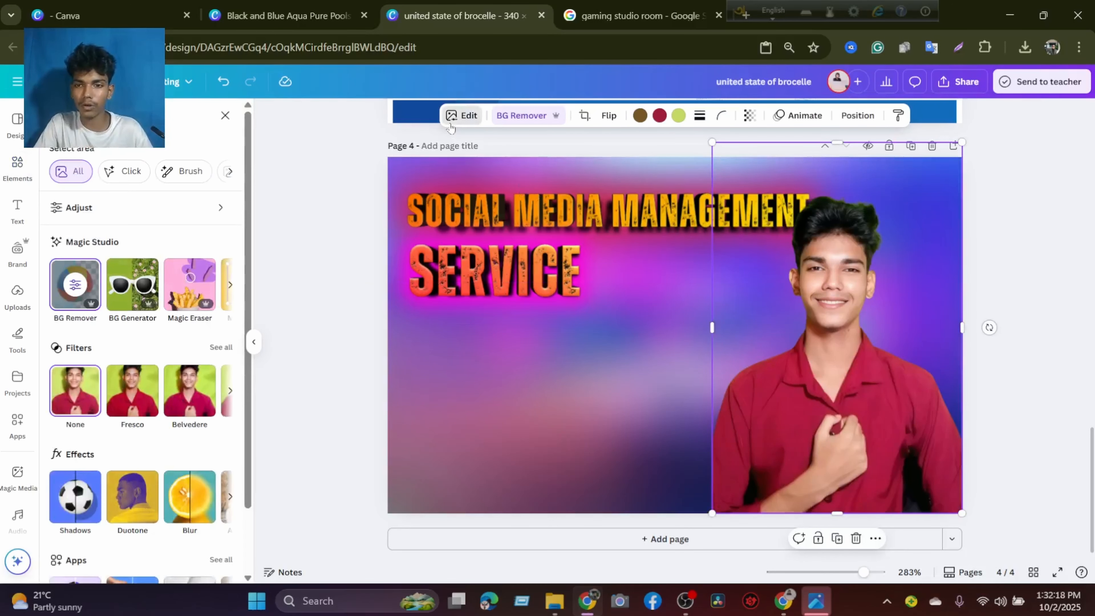
click(71, 499)
click(89, 260)
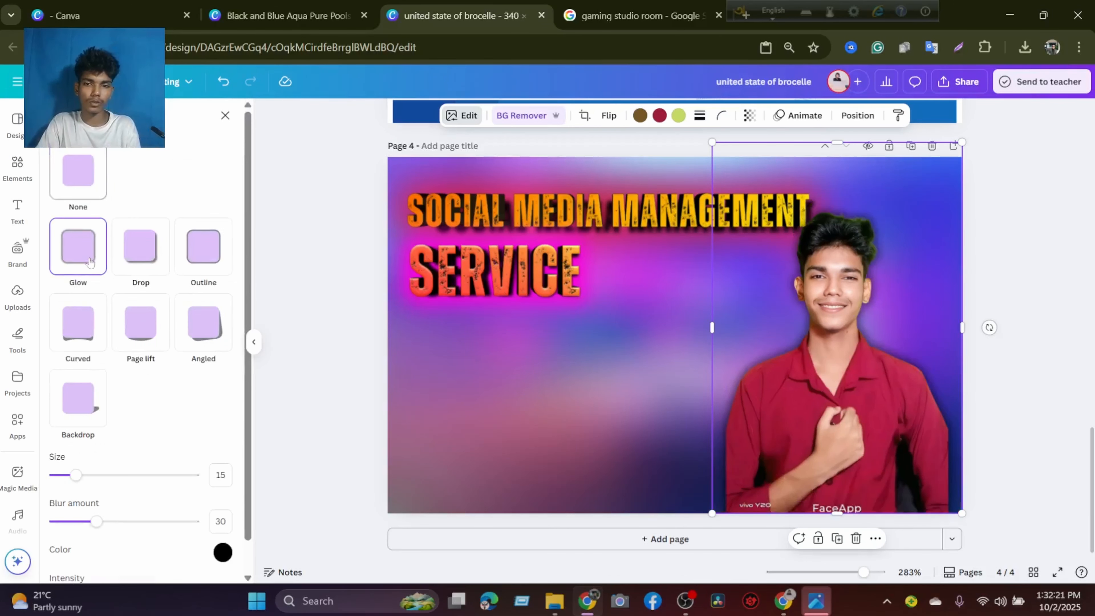
click(222, 552)
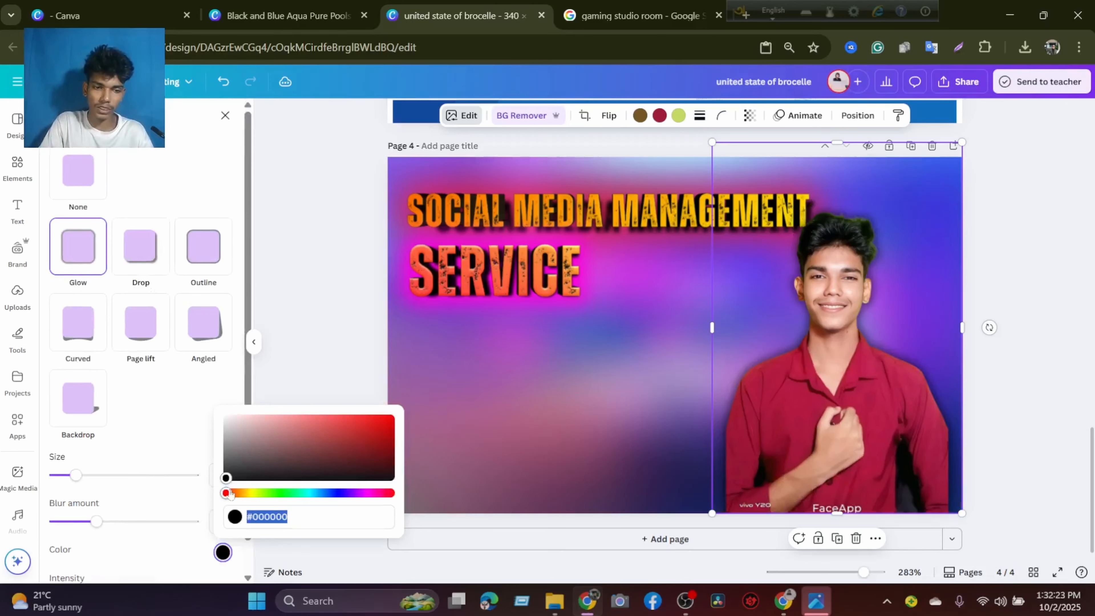
drag(229, 495, 369, 498)
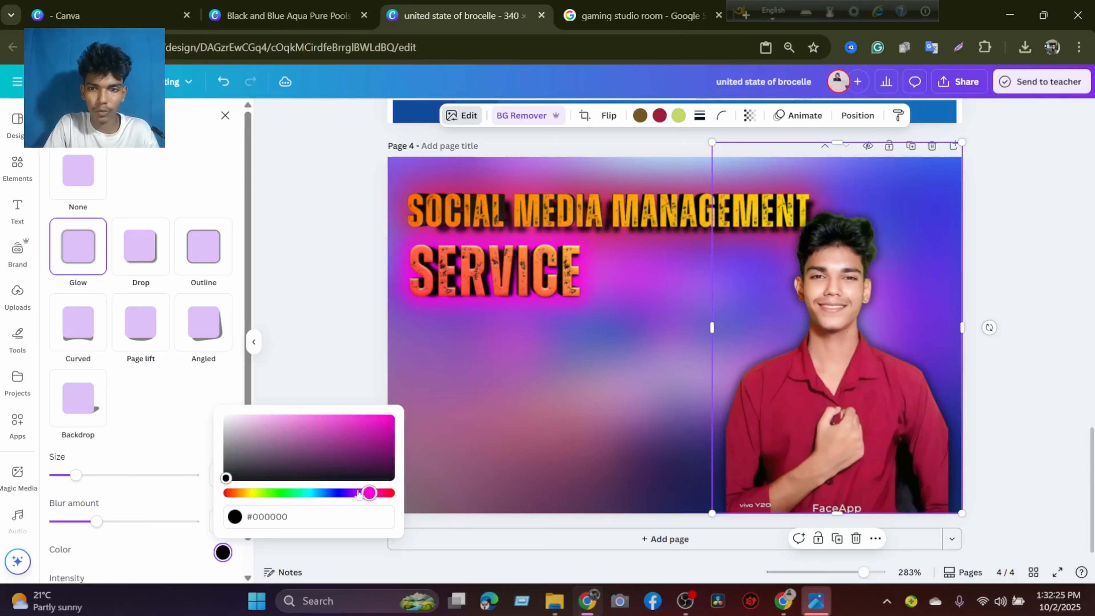
drag(225, 476, 391, 417)
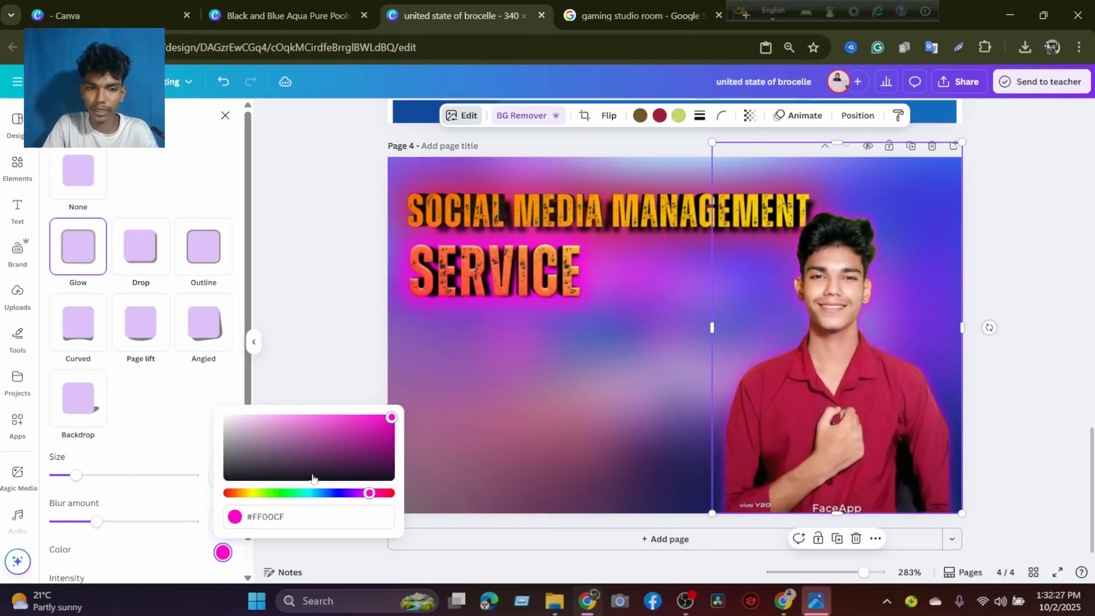
Set the portrait glow's size to 56, its blur amount to 100 and its intensity to 100.
drag(74, 476, 133, 476)
drag(118, 523, 195, 521)
scroll(129, 530, down, 2)
drag(124, 562, 230, 547)
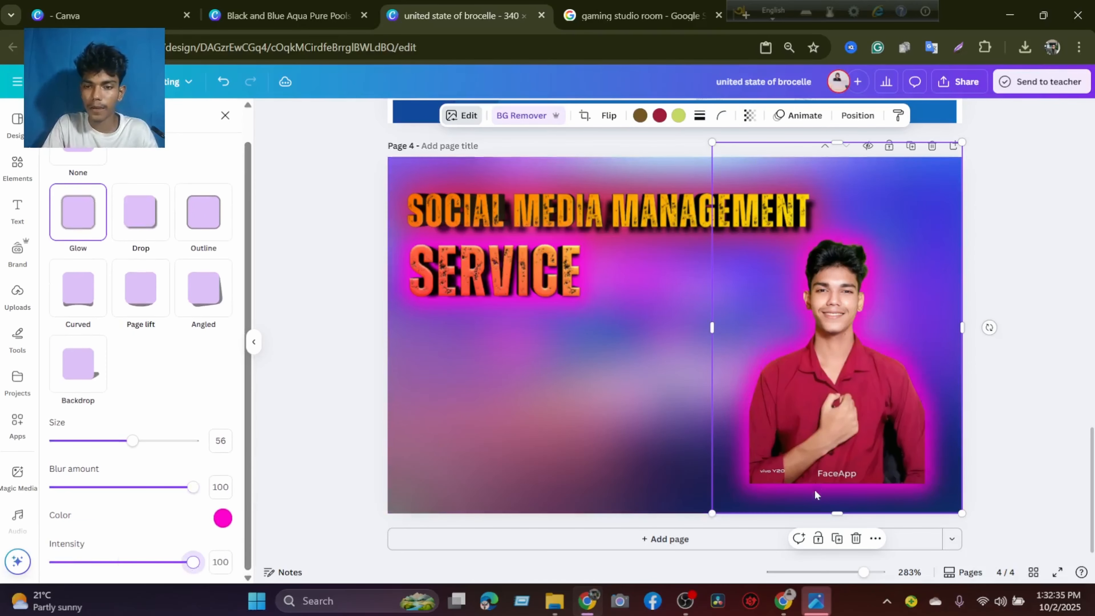
Crop the FaceApp caption off the glowing portrait's lower edge and enlarge the portrait down to the bottom of page 4.
drag(835, 514, 832, 457)
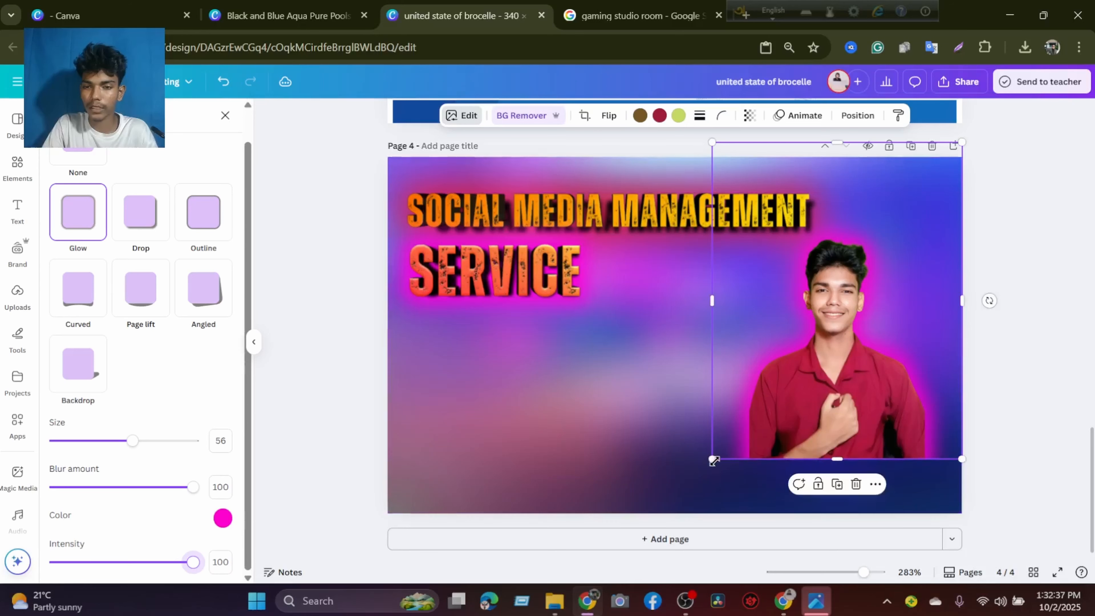
drag(712, 459, 671, 537)
drag(821, 441, 833, 431)
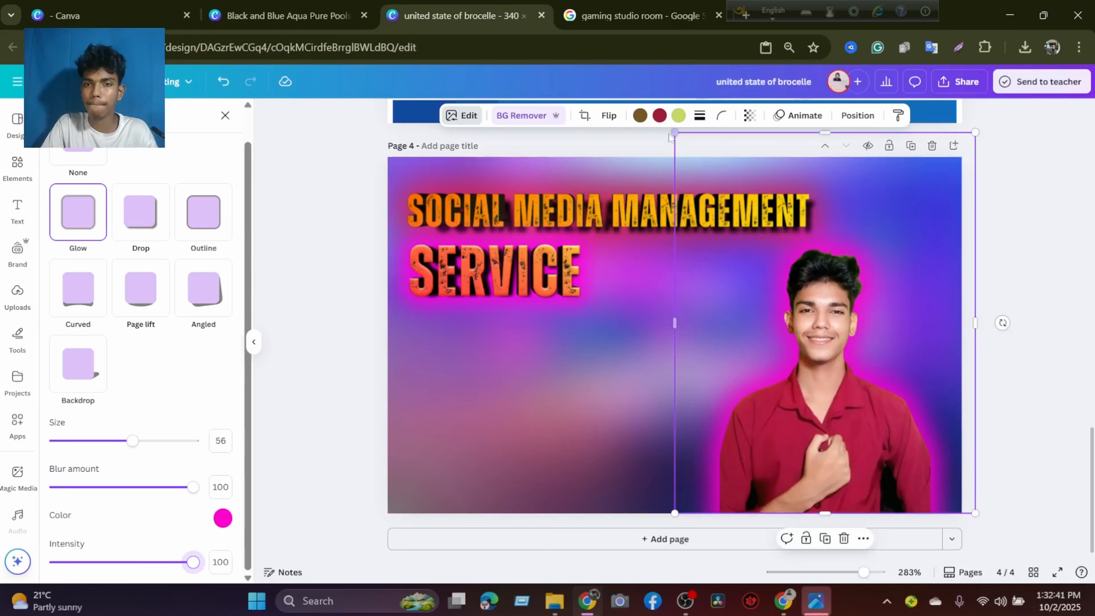
Enlarge the glowing portrait further and shift it right until its shoulder meets the page's right edge.
drag(674, 133, 619, 81)
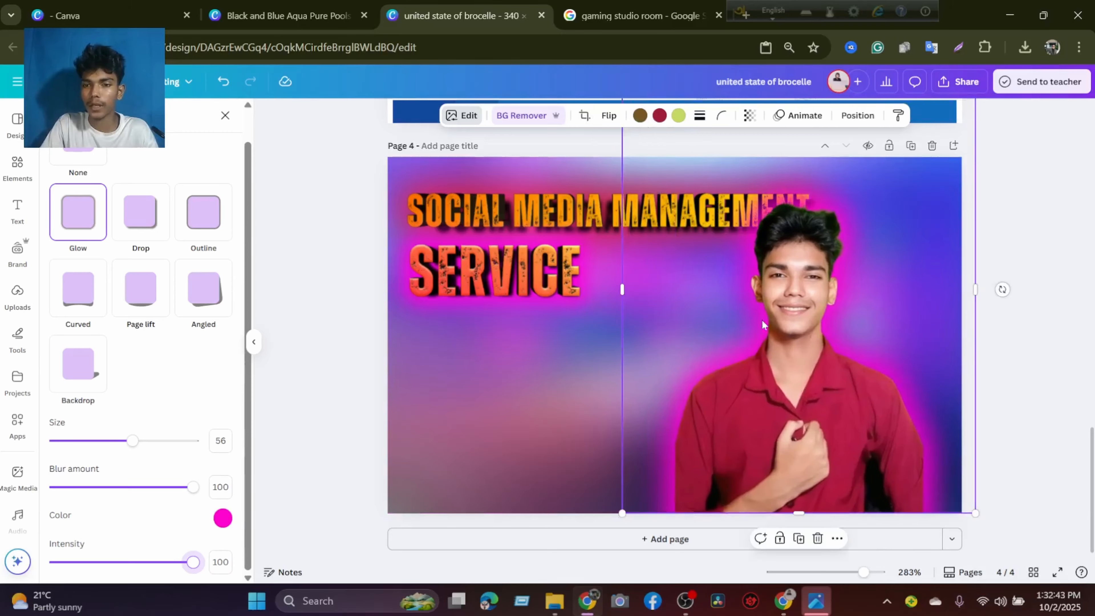
drag(789, 334, 831, 334)
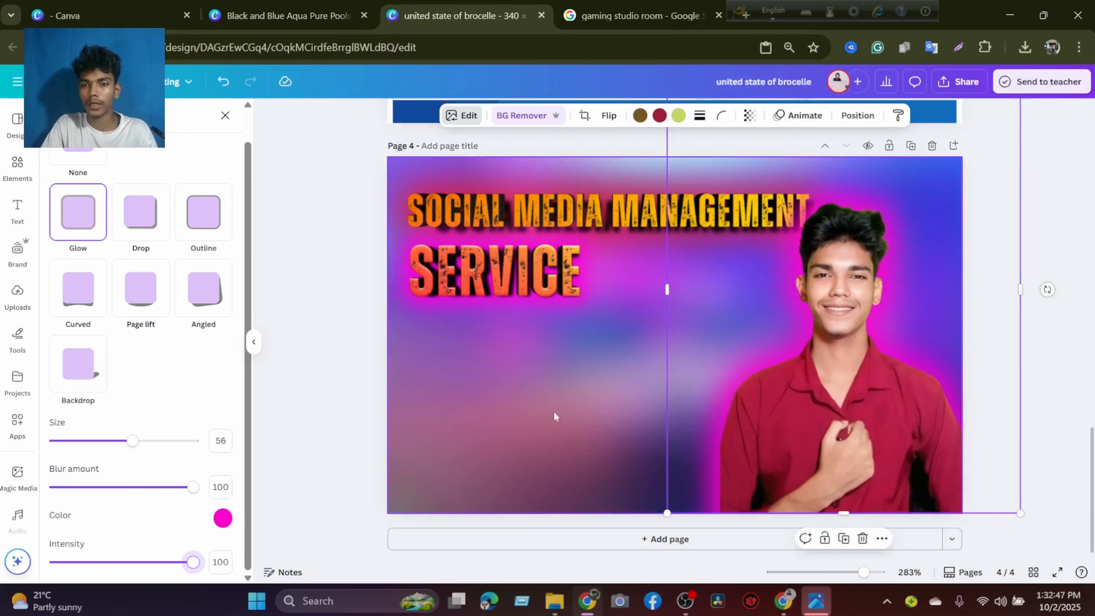
click(554, 407)
click(1035, 250)
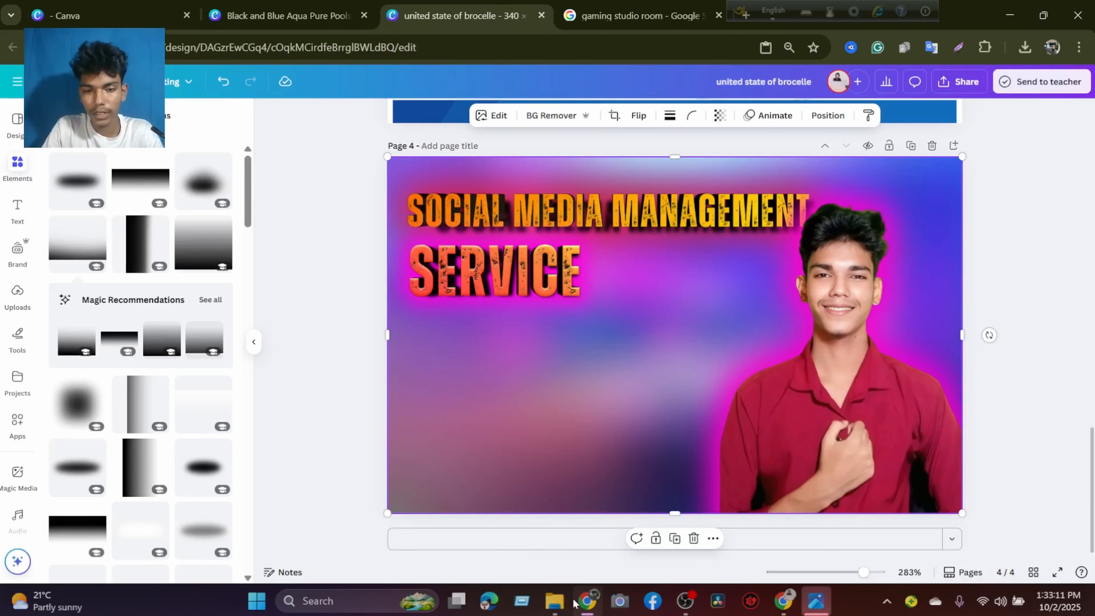
Switch to File Explorer, look through the My Chrome dawonload and Dawonload folders for social media logos, and return to the banner design.
mouse_move(564, 603)
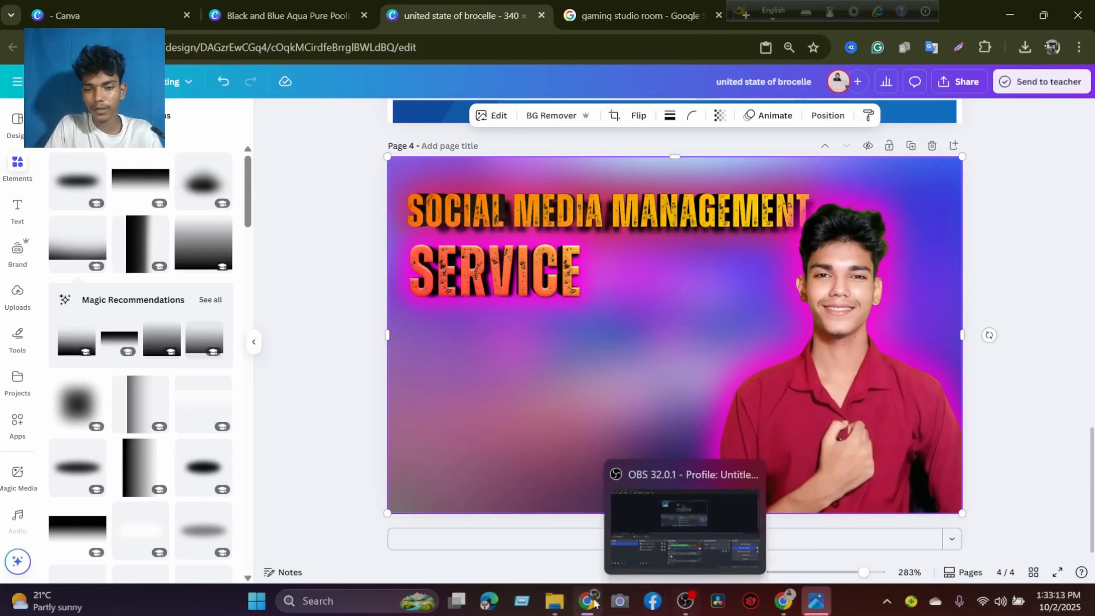
click(551, 601)
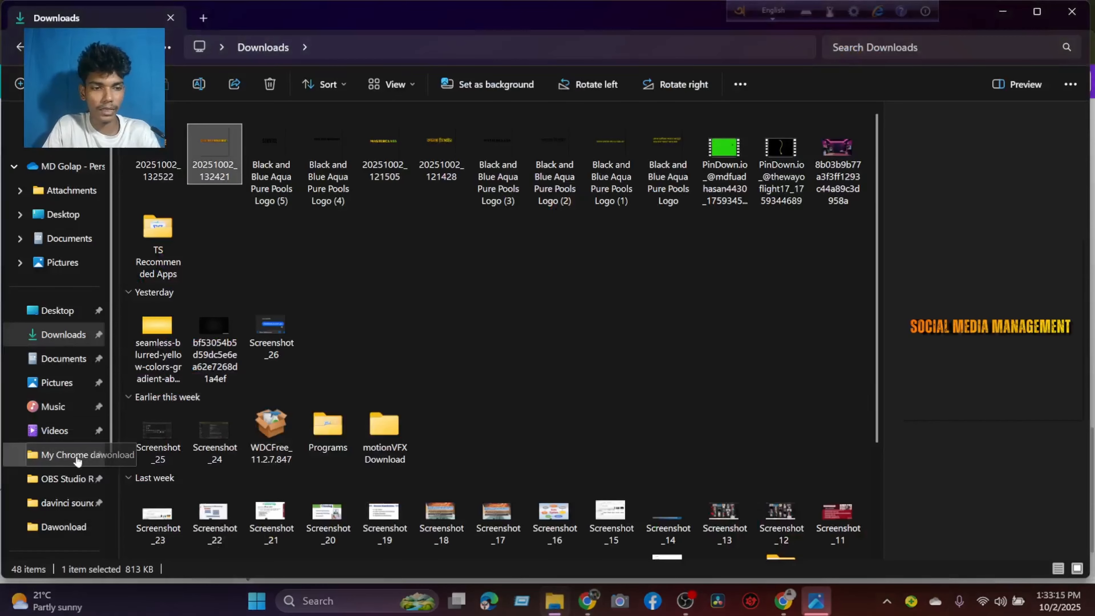
click(64, 455)
scroll(142, 443, down, 5)
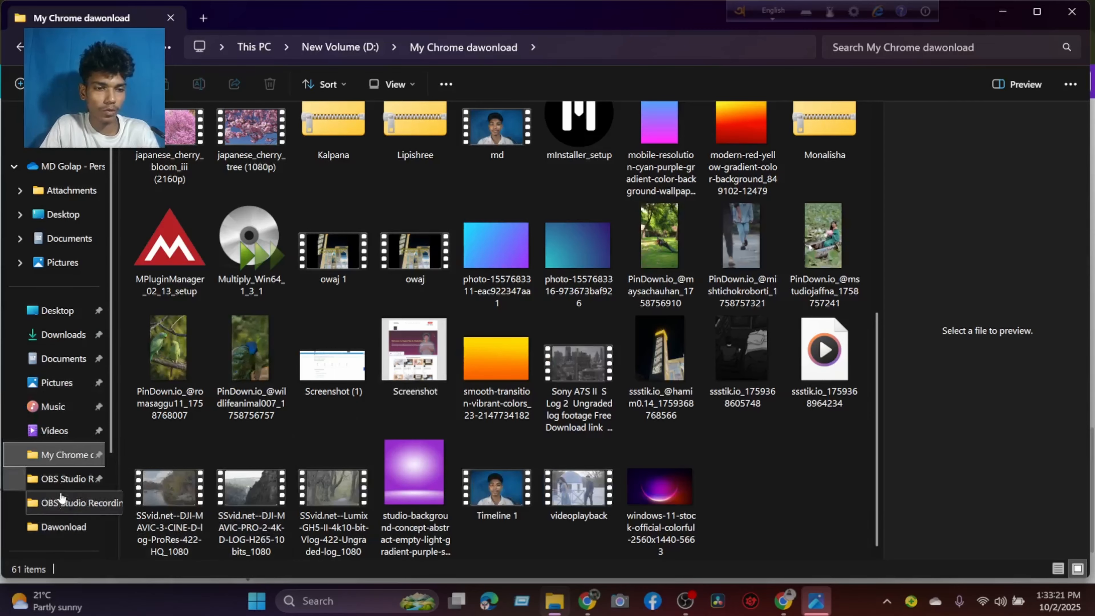
click(65, 526)
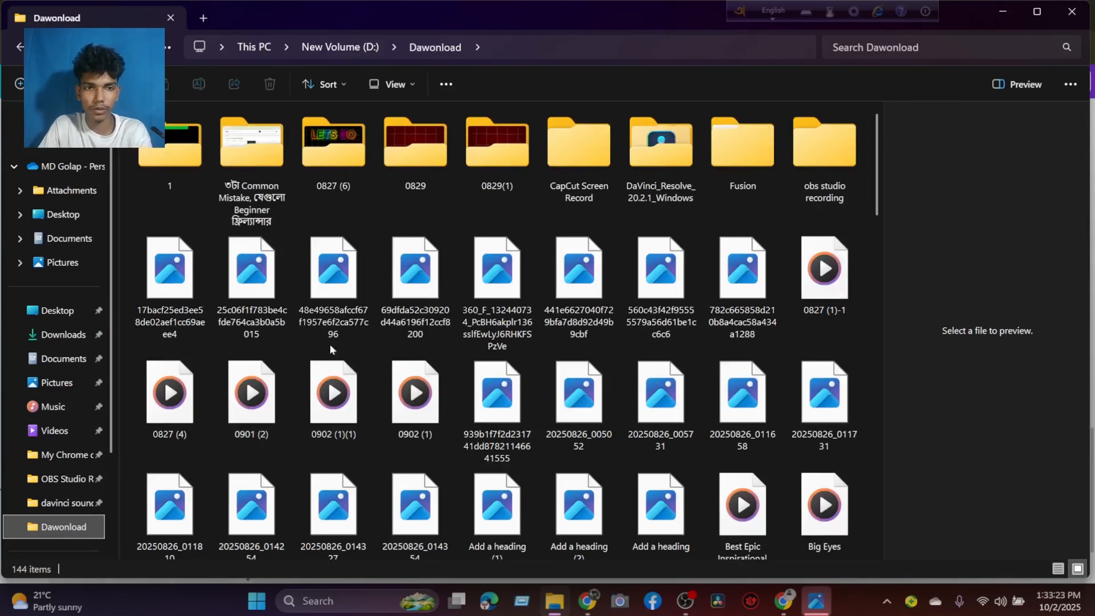
scroll(483, 295, down, 3)
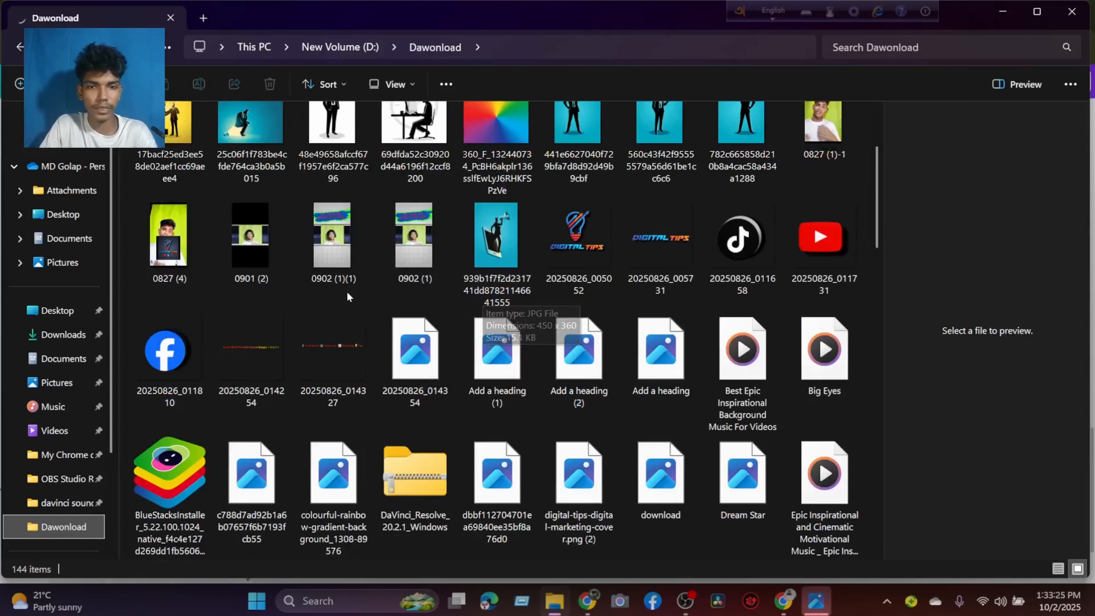
click(720, 259)
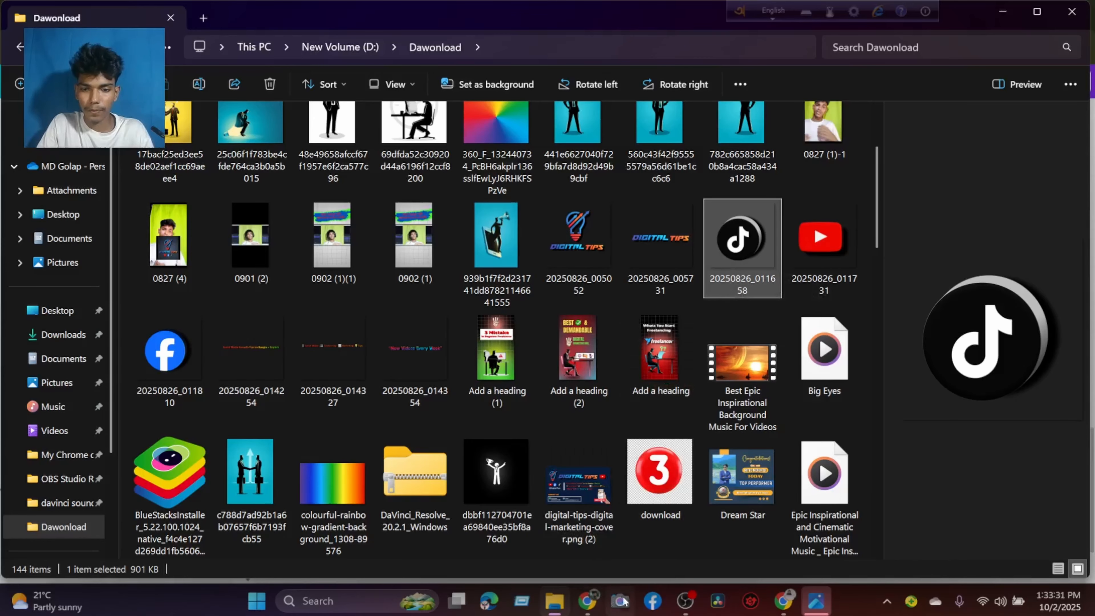
click(596, 597)
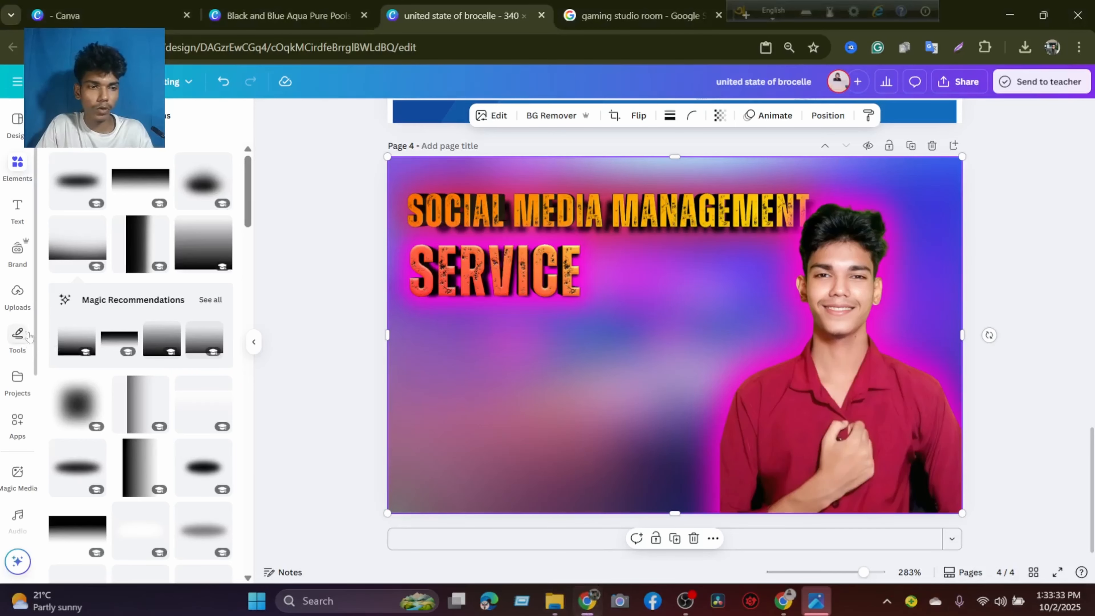
click(18, 292)
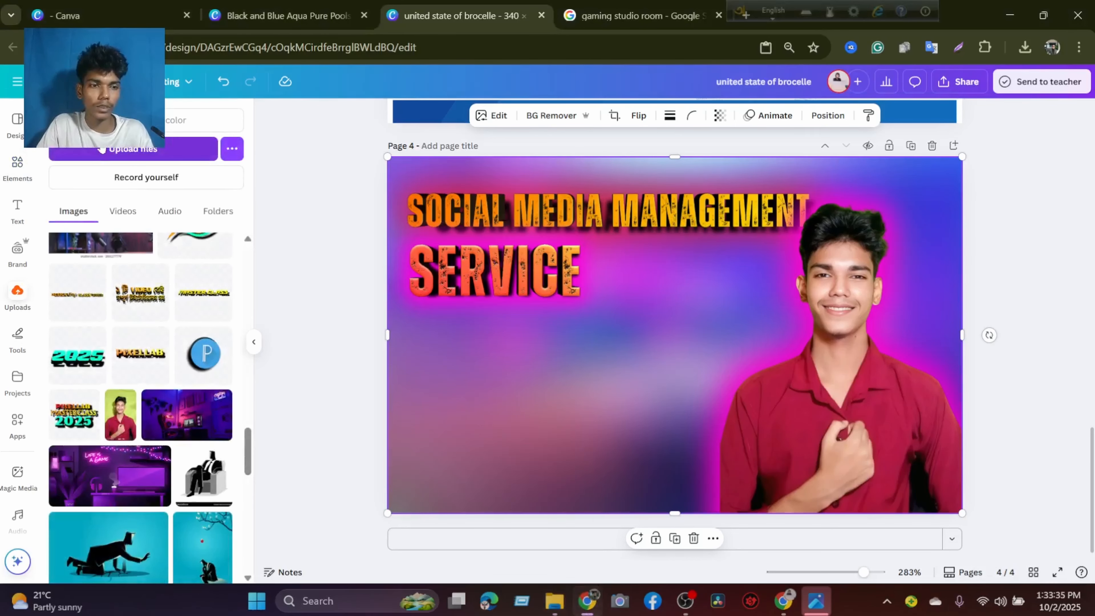
click(18, 291)
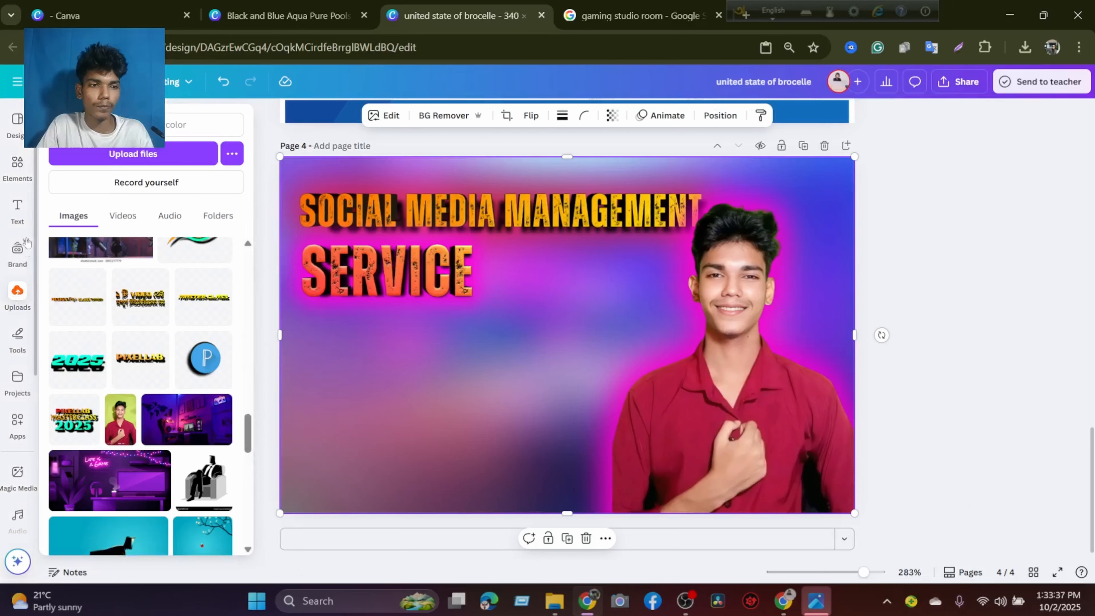
key(super+r)
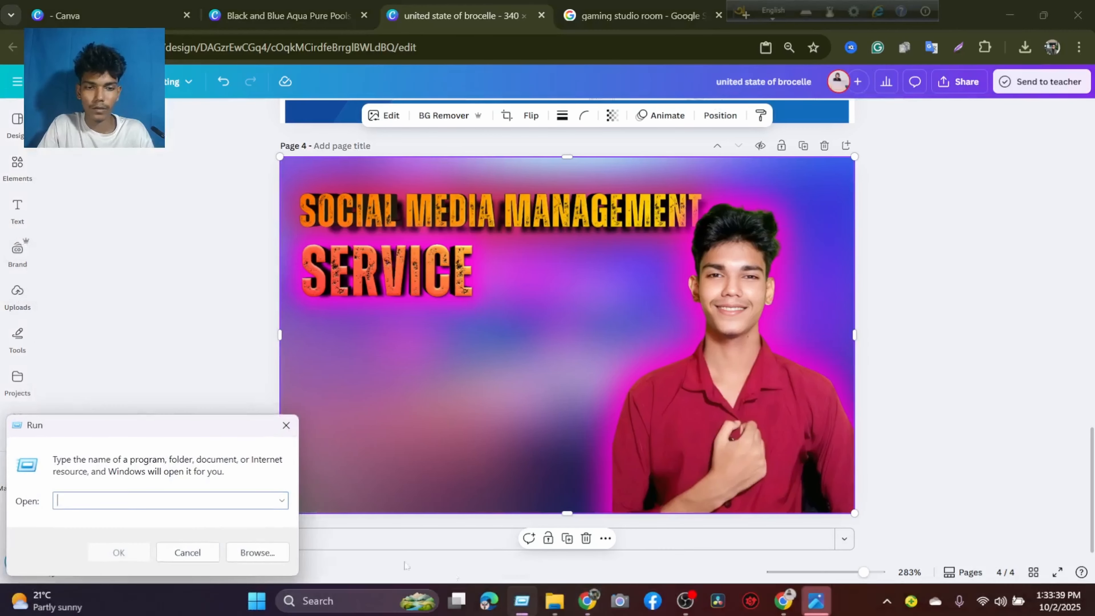
click(188, 552)
Upload the TikTok, YouTube and Facebook logo images 20250826_011658, 20250826_011731 and 20250826_011810 from the Dawonload folder.
click(17, 292)
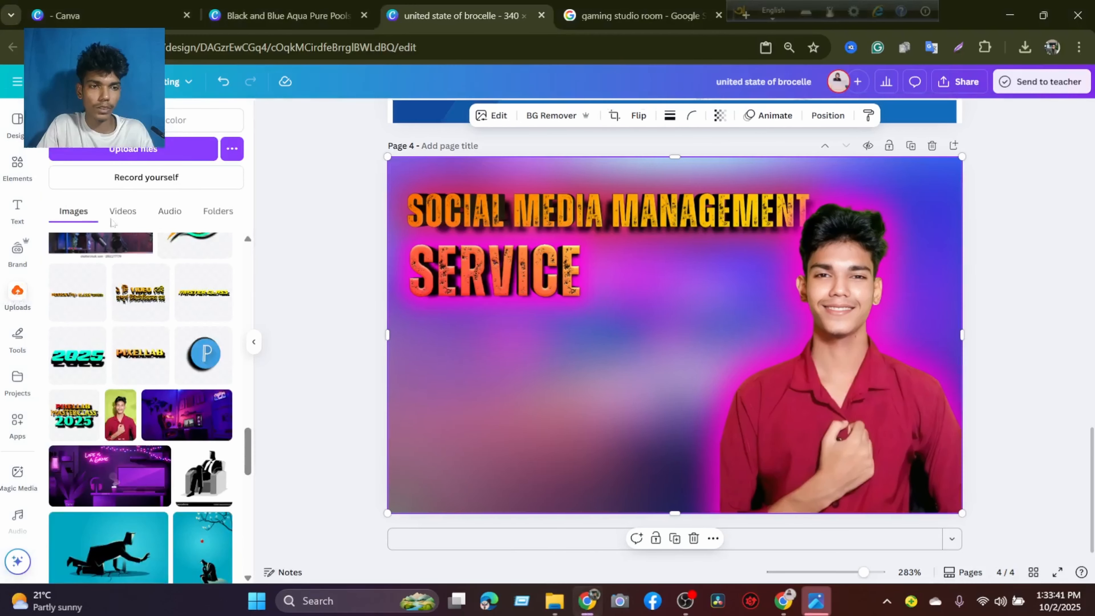
click(135, 149)
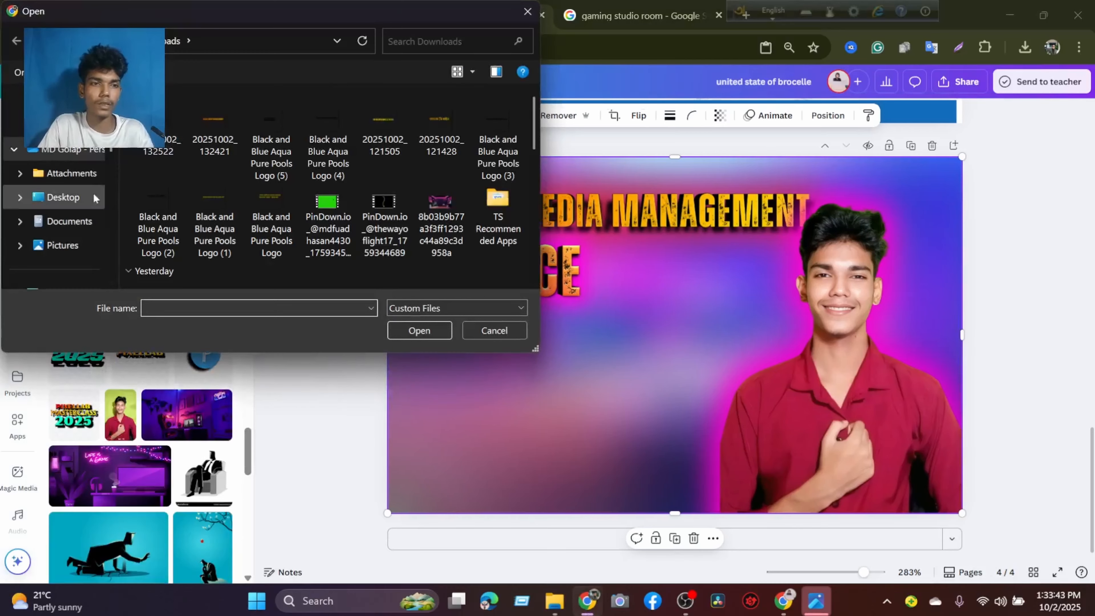
scroll(76, 211, down, 3)
click(65, 216)
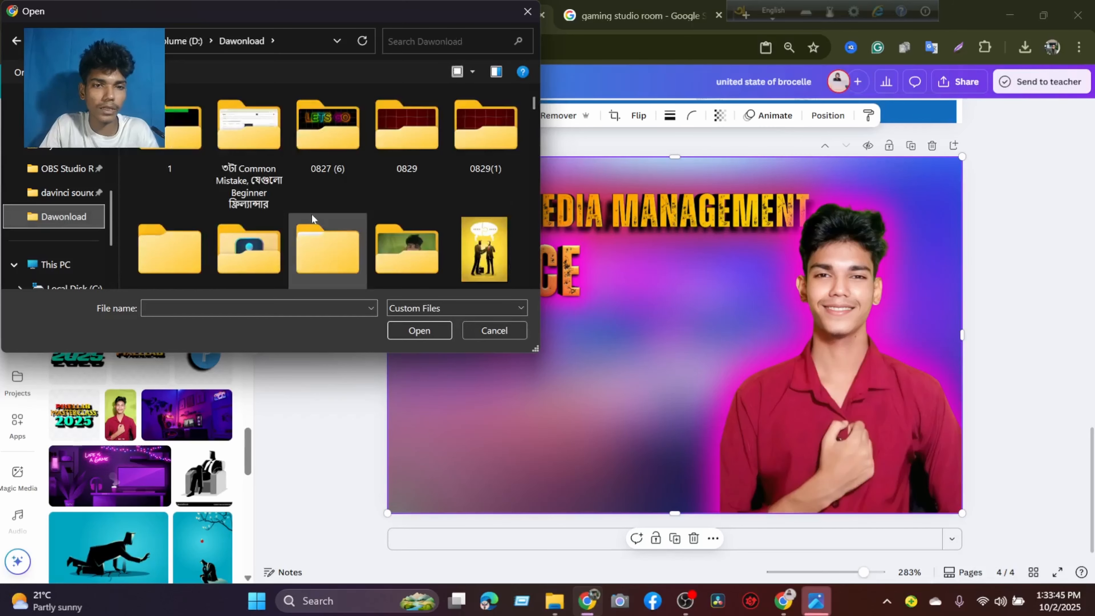
scroll(314, 218, down, 1)
scroll(313, 217, down, 2)
scroll(313, 218, down, 3)
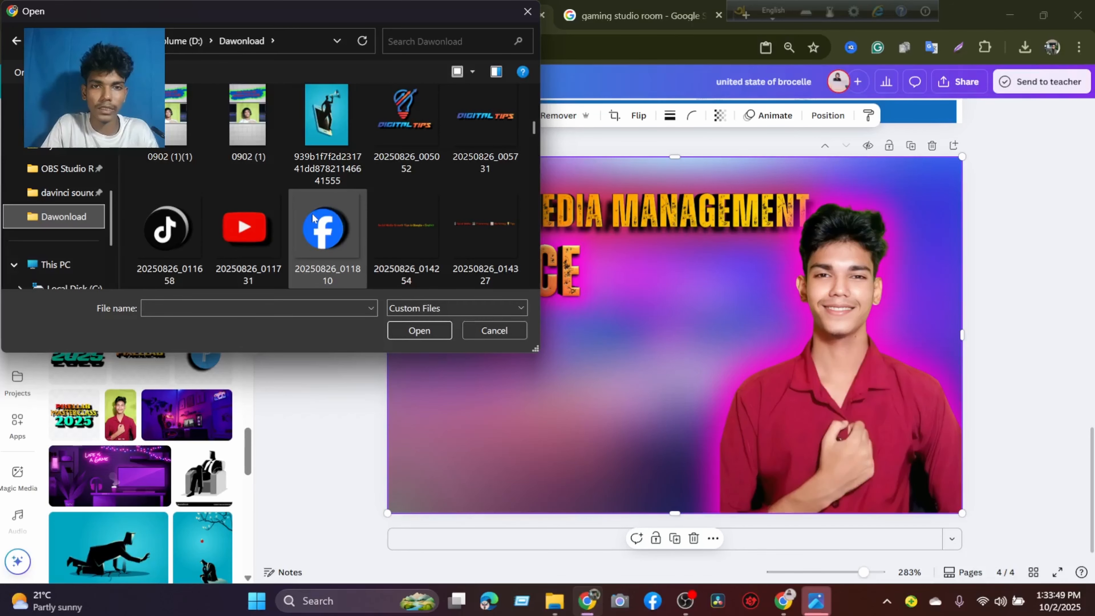
scroll(314, 217, down, 2)
scroll(313, 211, up, 2)
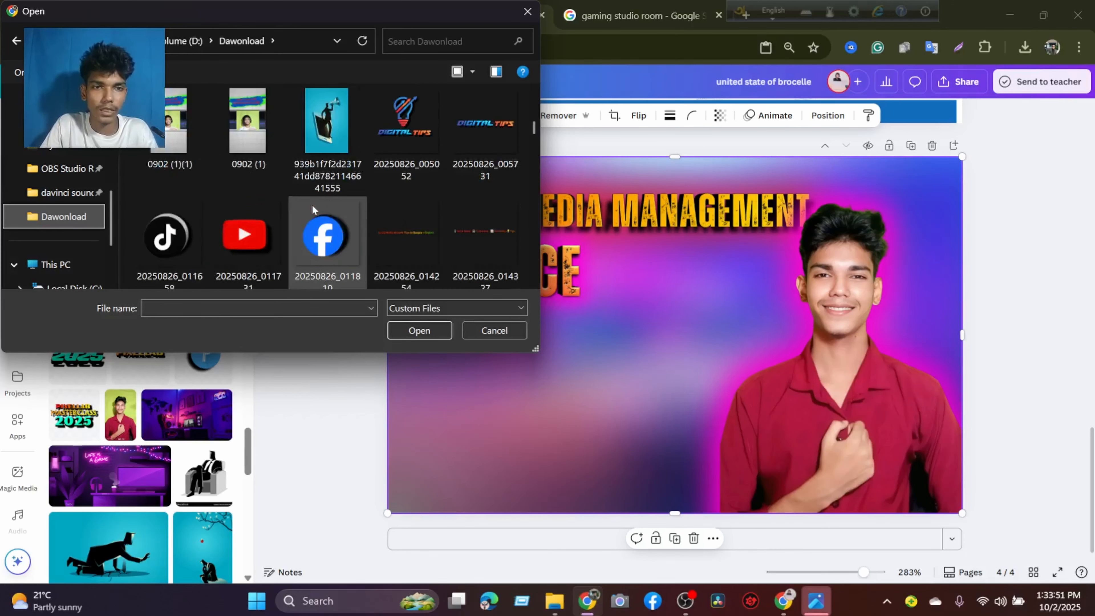
click(314, 235)
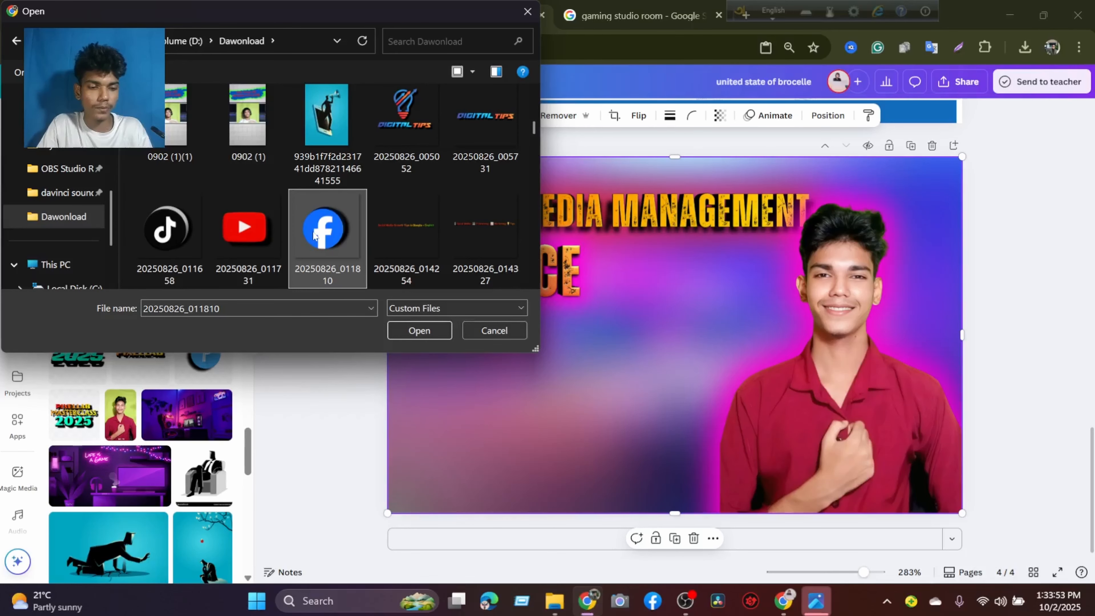
ctrl+click(260, 230)
ctrl+click(190, 233)
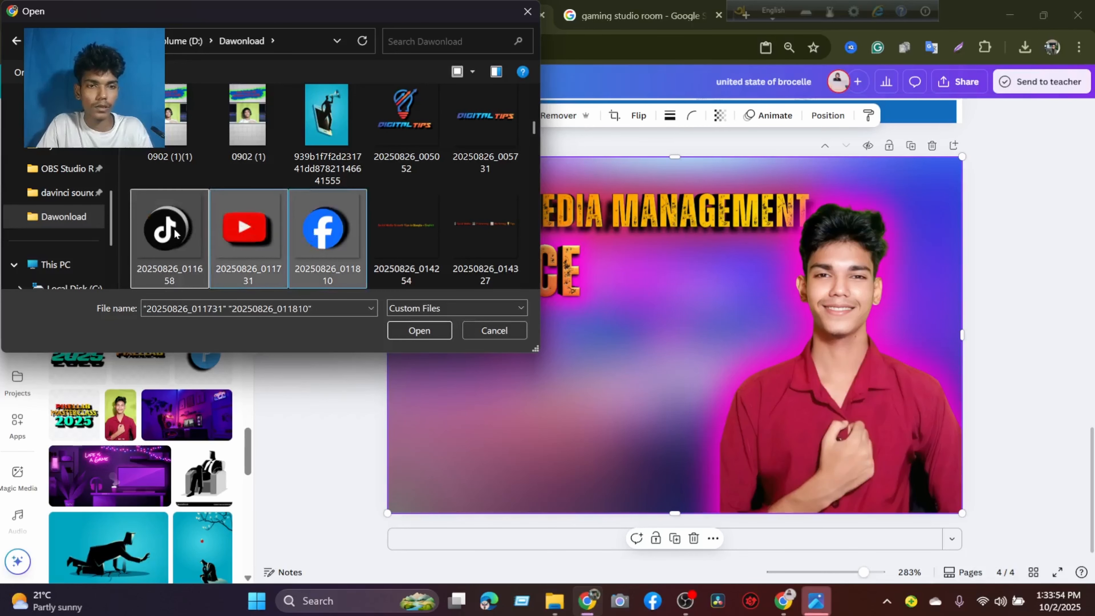
click(410, 330)
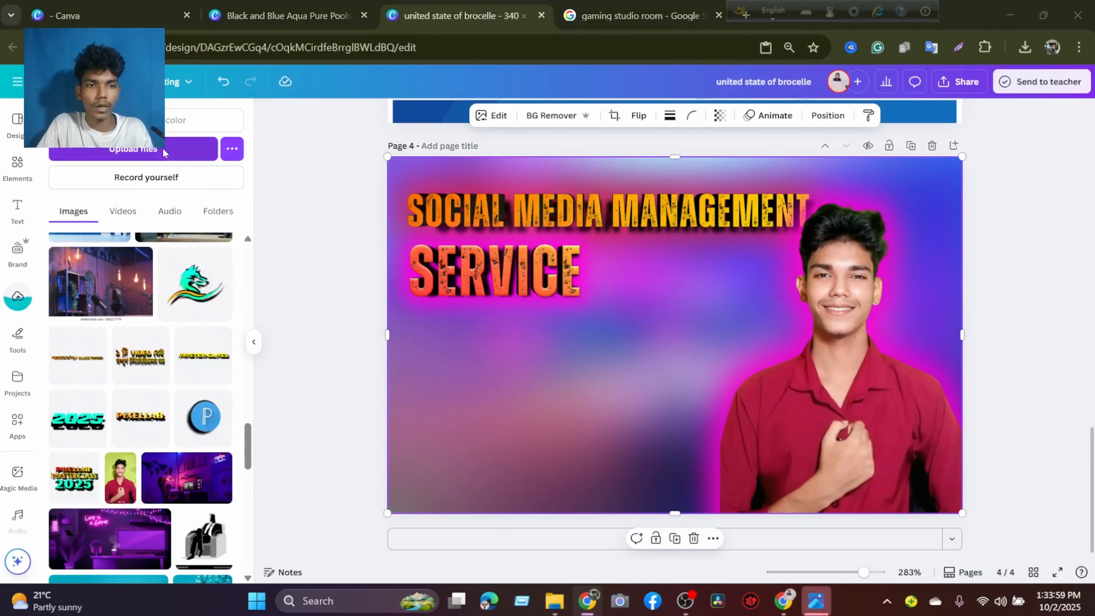
Upload the Instagram, TikTok and Digital Tips logo images sun (19), sun (20) and sun (1) from the Dawonload folder.
click(134, 149)
scroll(346, 211, down, 10)
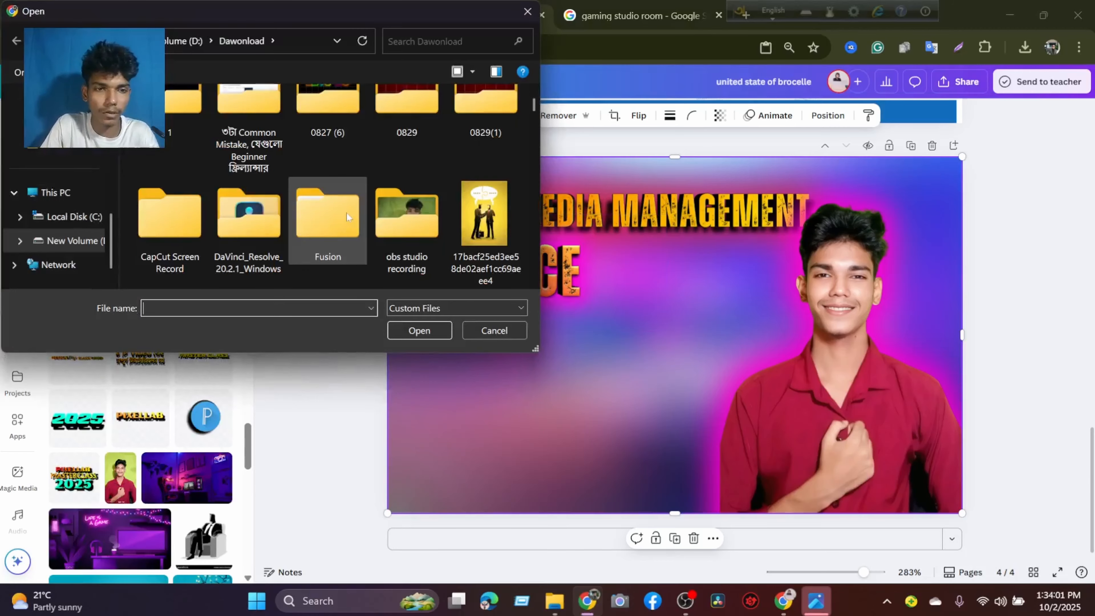
scroll(347, 211, down, 8)
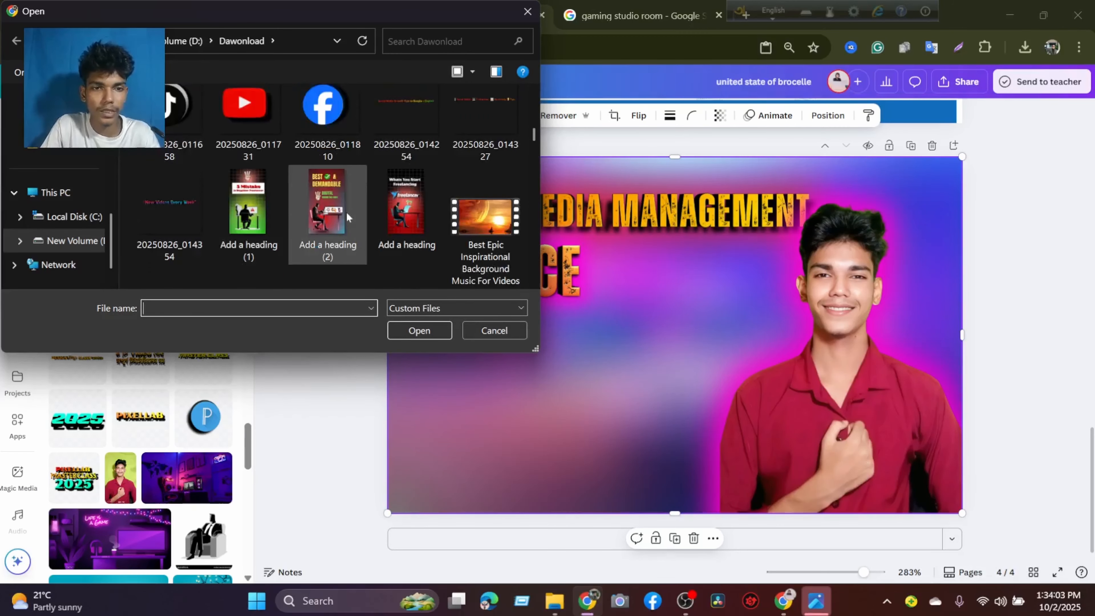
scroll(346, 211, down, 3)
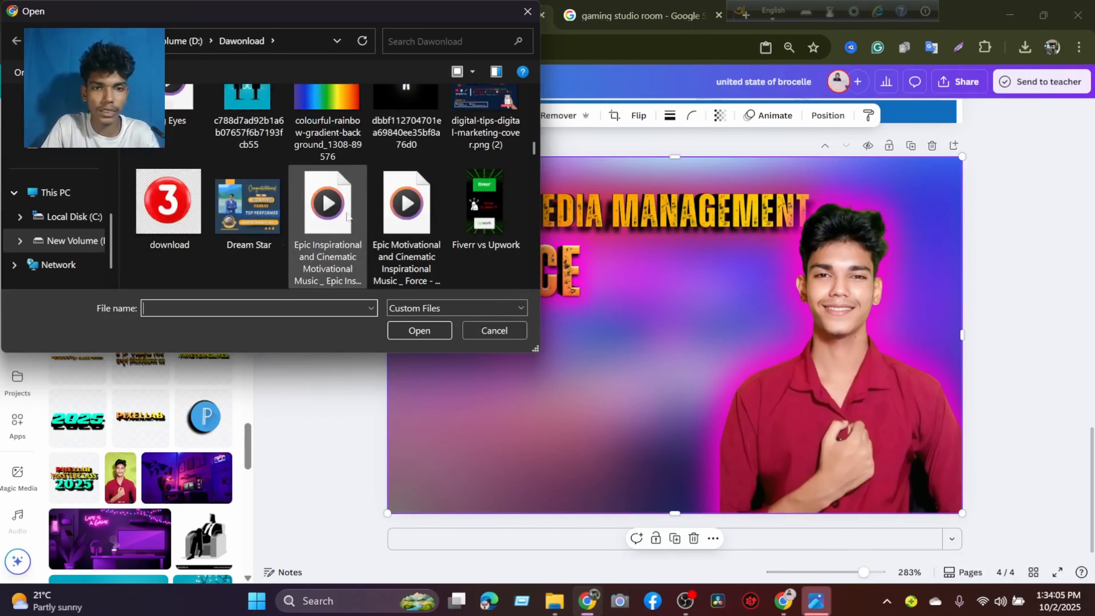
scroll(346, 214, down, 15)
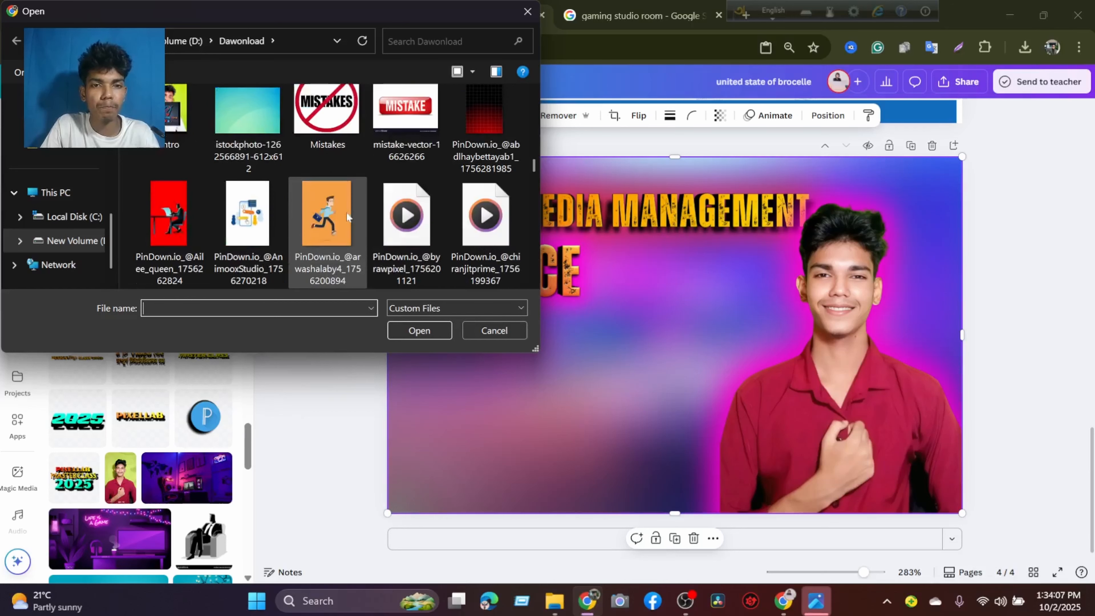
scroll(346, 216, down, 10)
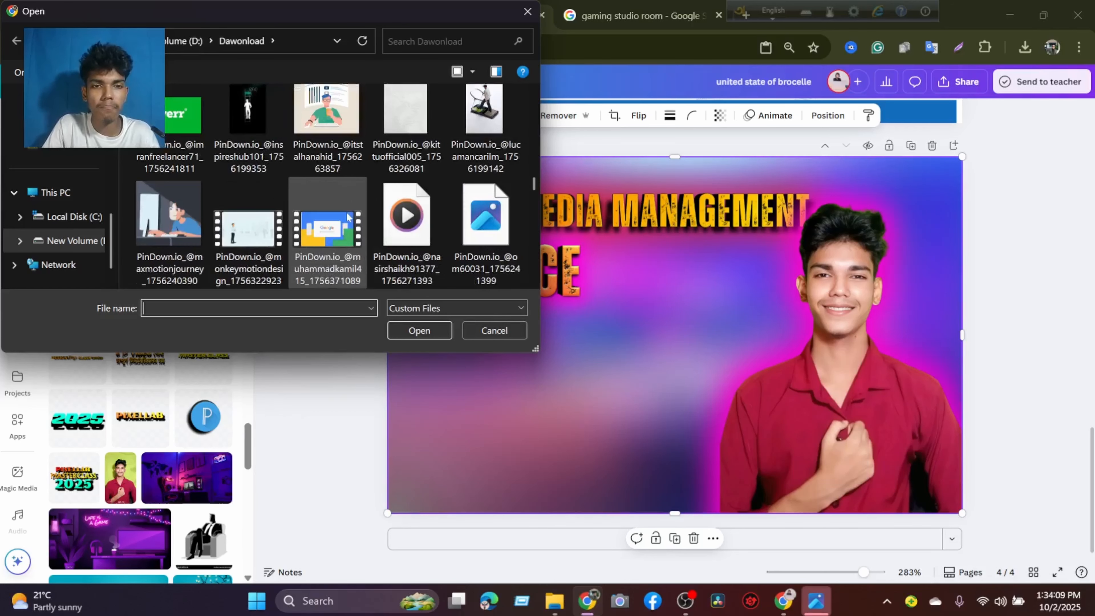
scroll(347, 216, down, 10)
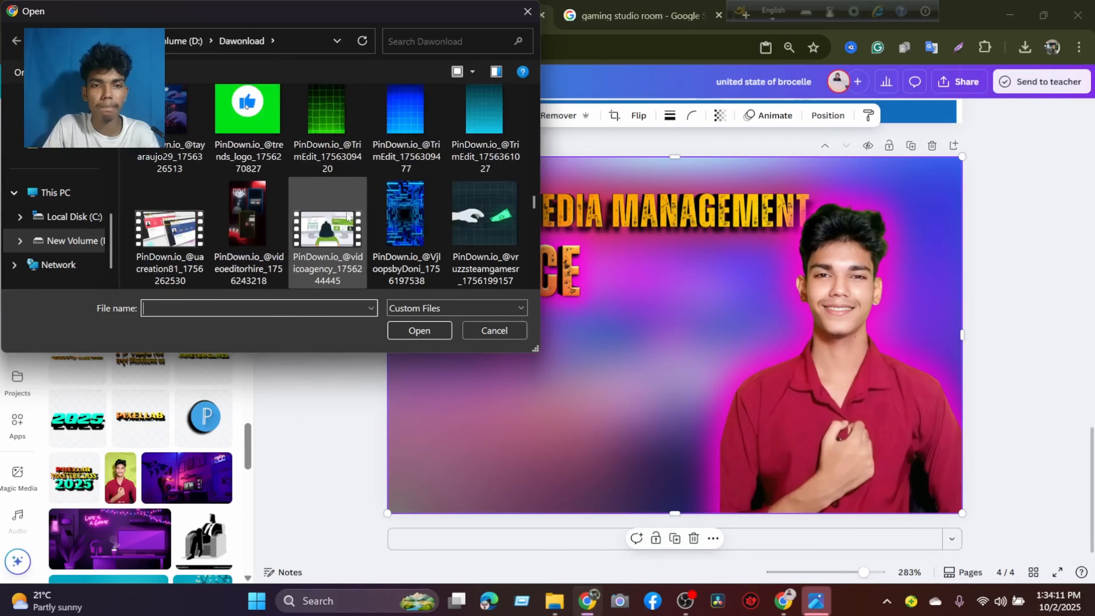
scroll(348, 215, down, 5)
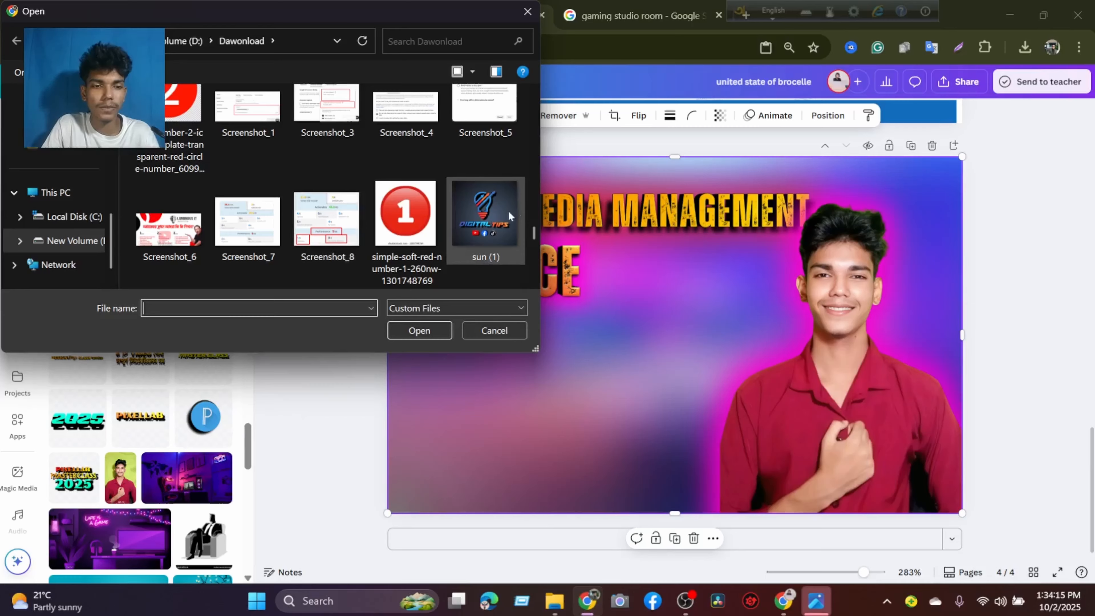
scroll(465, 213, down, 5)
scroll(464, 214, down, 5)
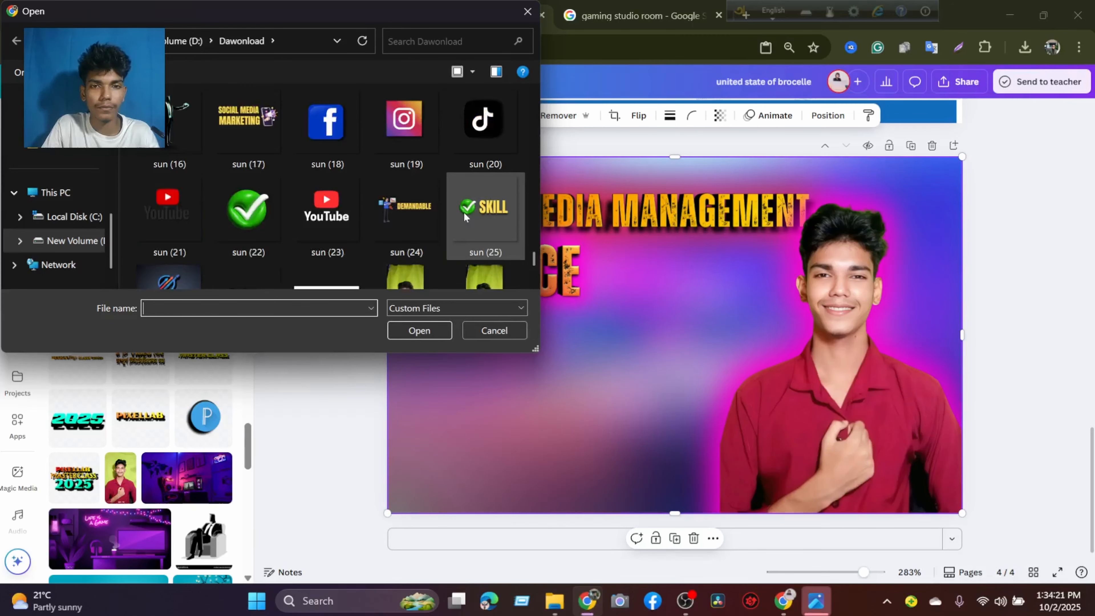
scroll(464, 215, up, 1)
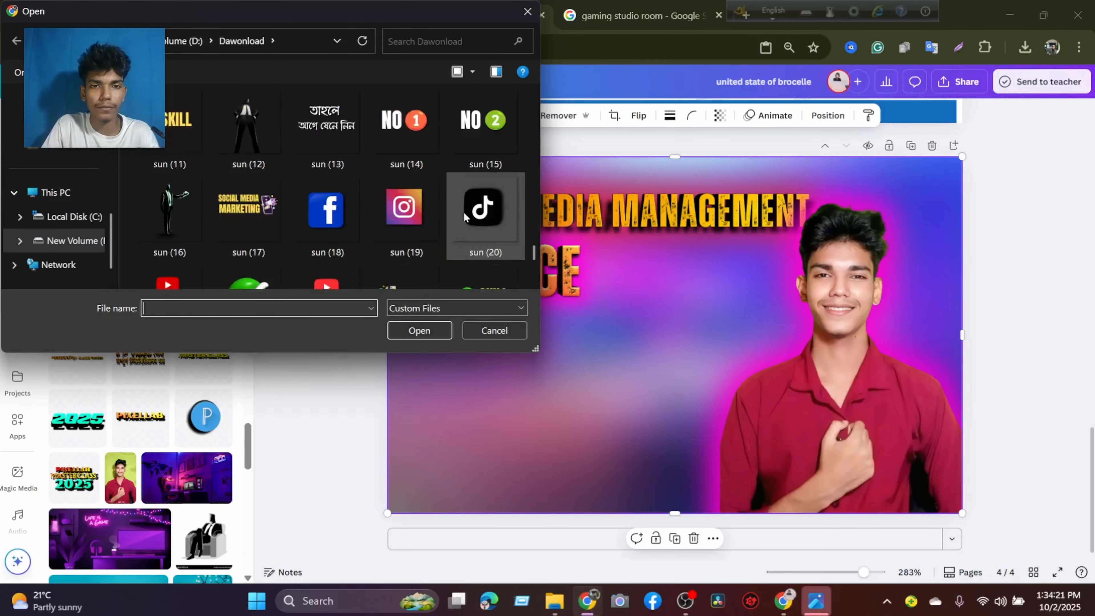
click(417, 221)
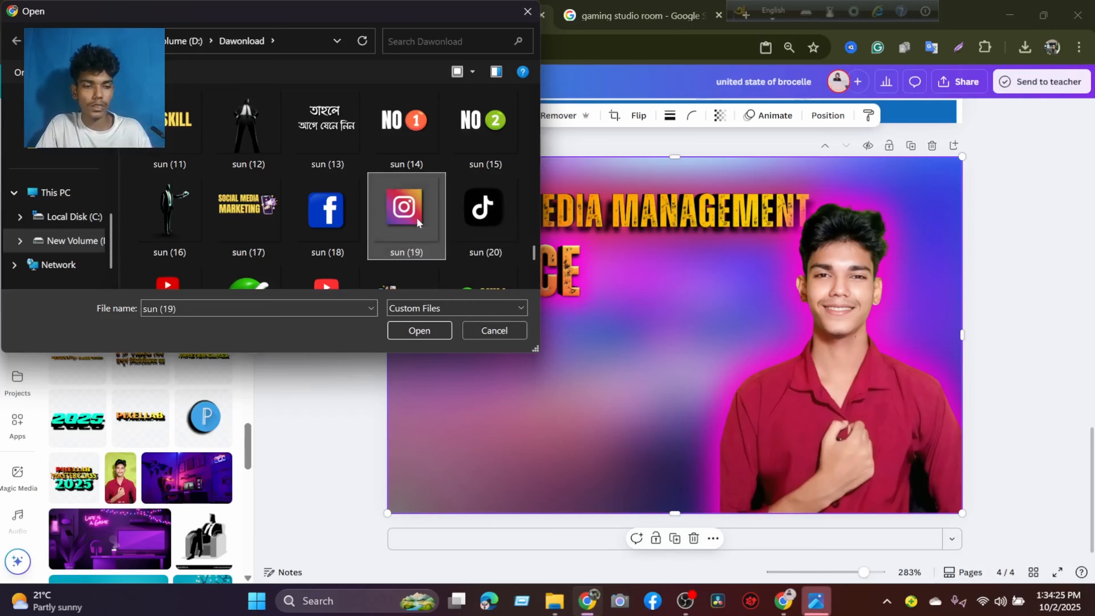
ctrl+click(474, 210)
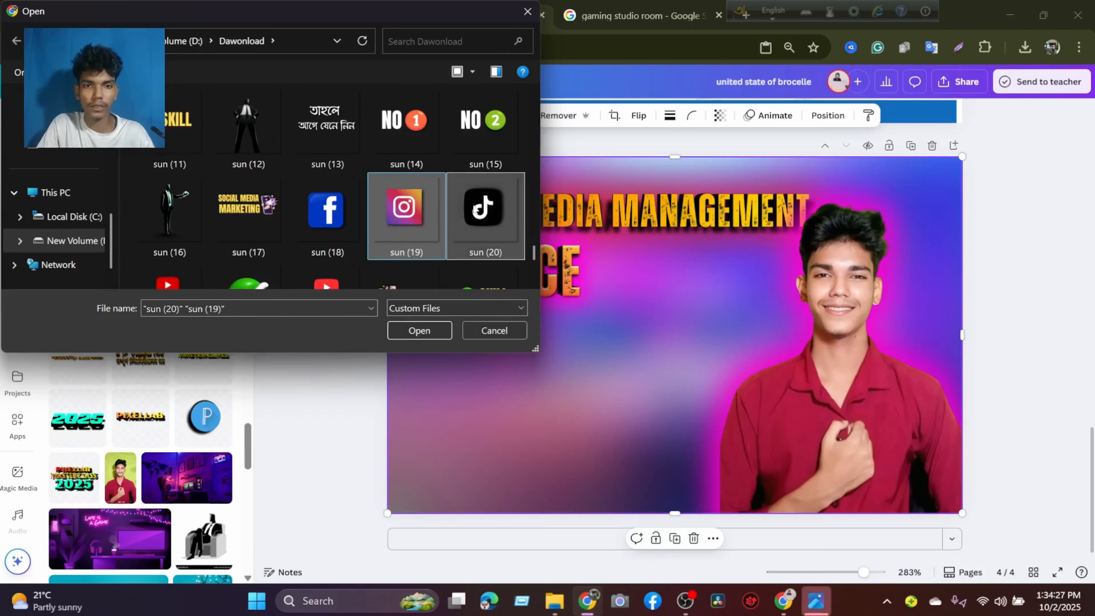
scroll(474, 210, up, 4)
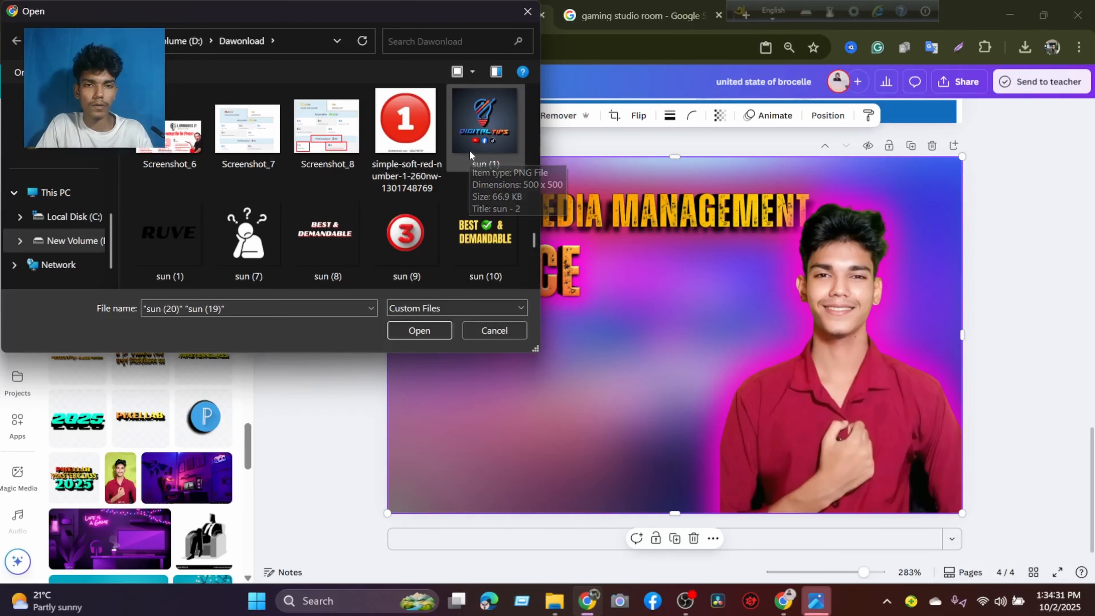
ctrl+click(469, 150)
click(414, 324)
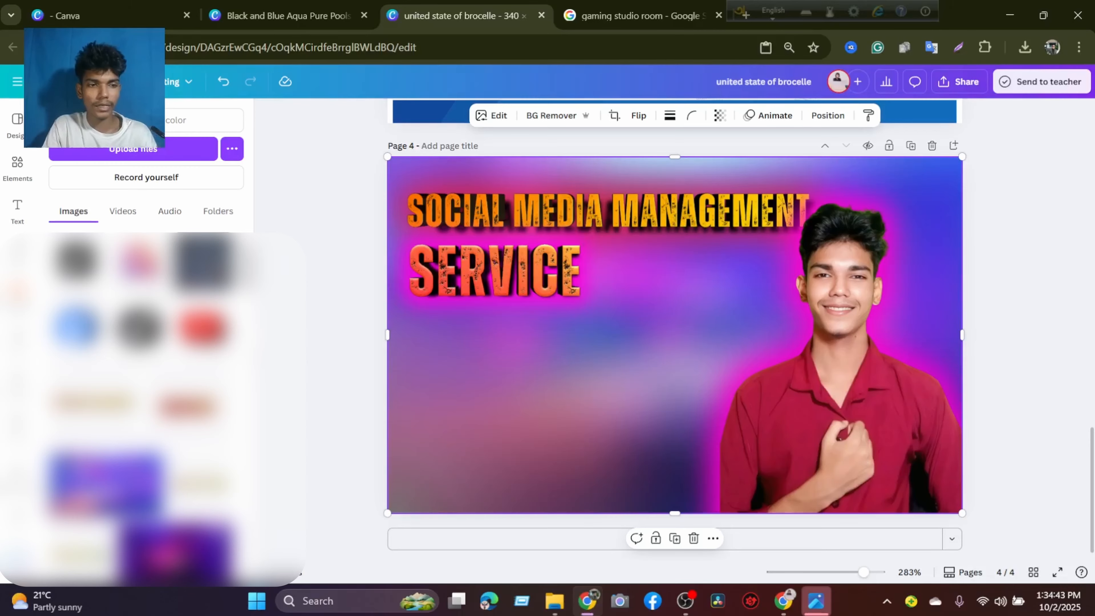
Look through the uploaded images for logos to use on the banner.
scroll(159, 315, down, 7)
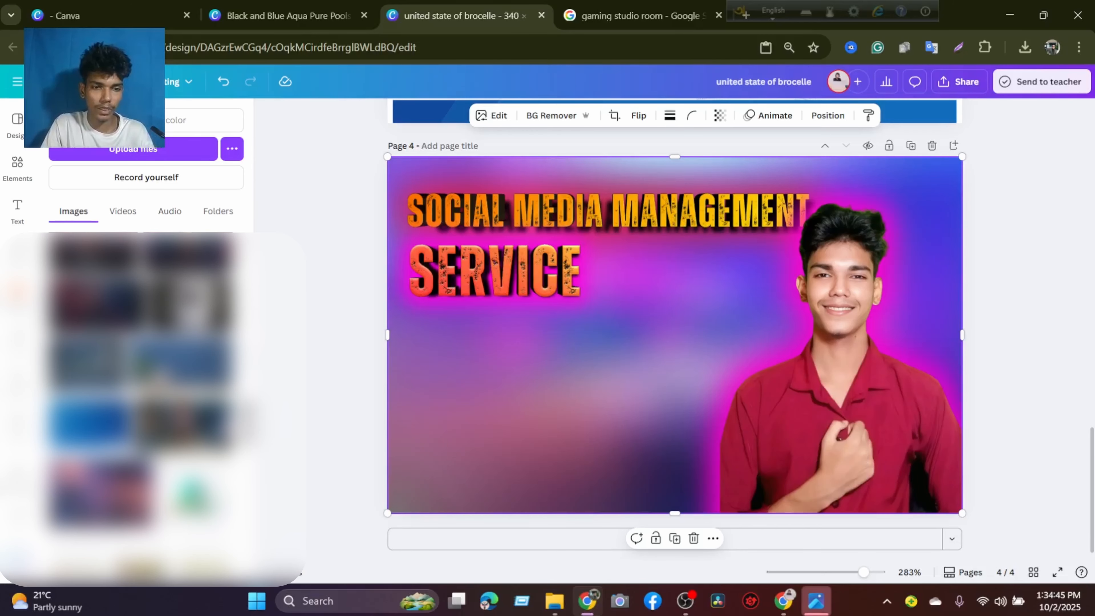
scroll(147, 388, down, 10)
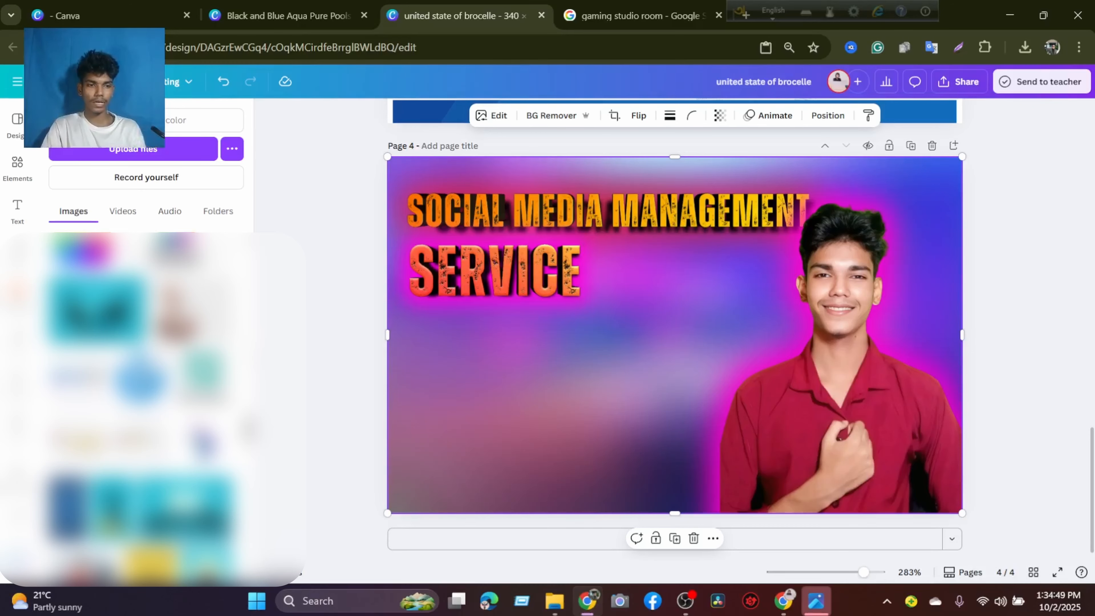
scroll(146, 410, down, 10)
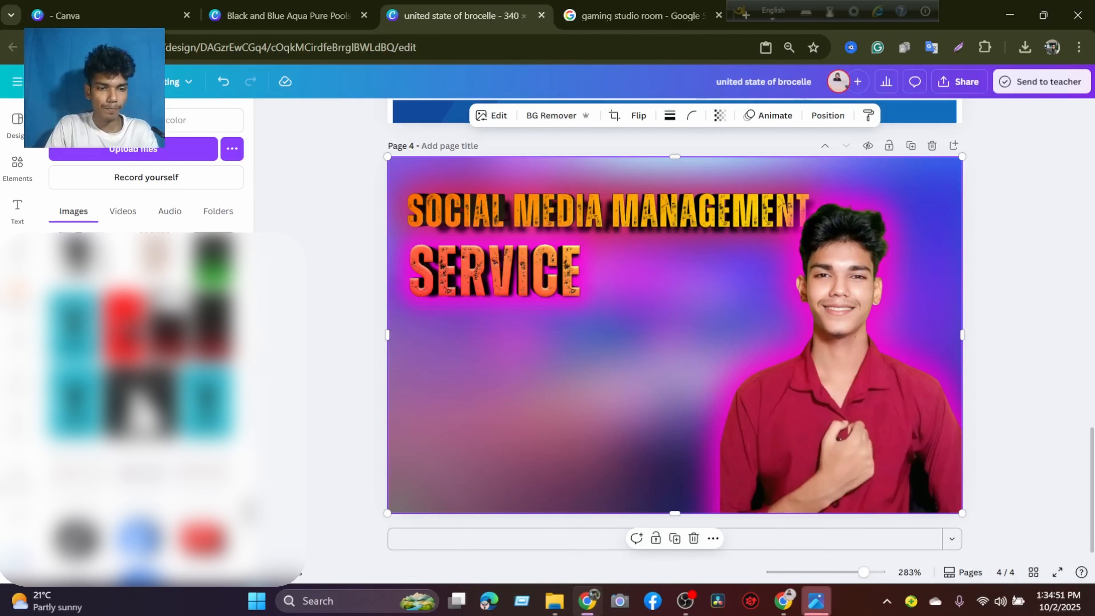
scroll(147, 410, down, 5)
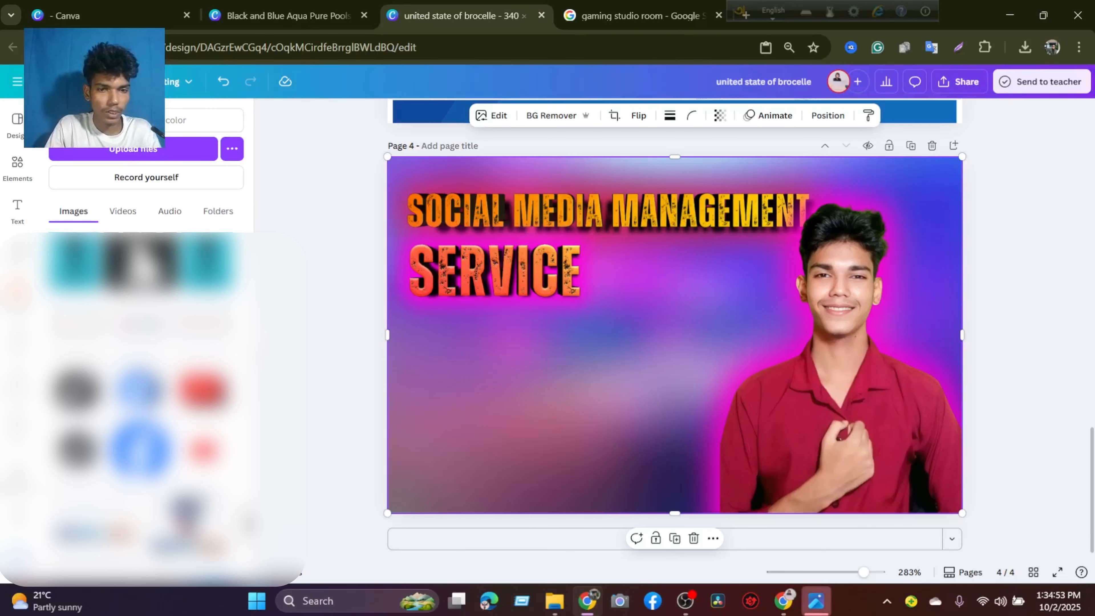
scroll(147, 410, down, 15)
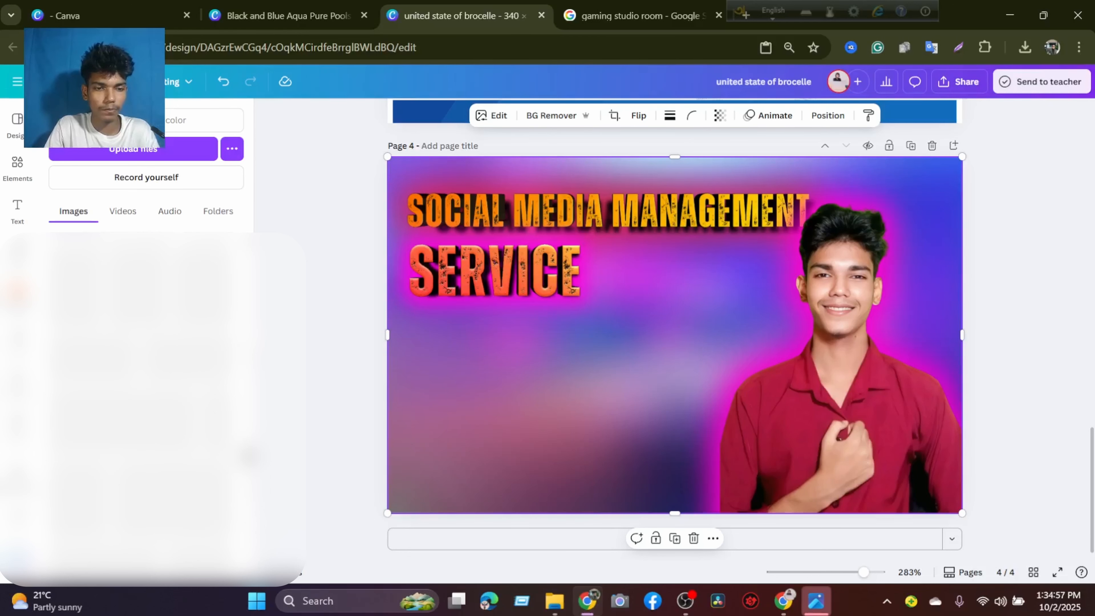
scroll(147, 410, down, 15)
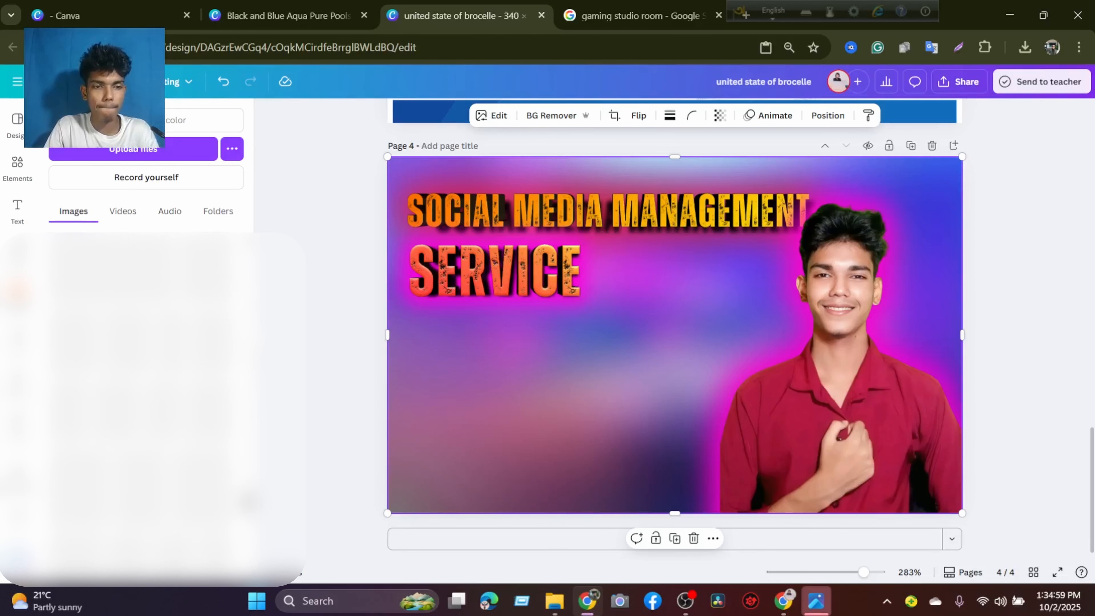
scroll(146, 409, down, 15)
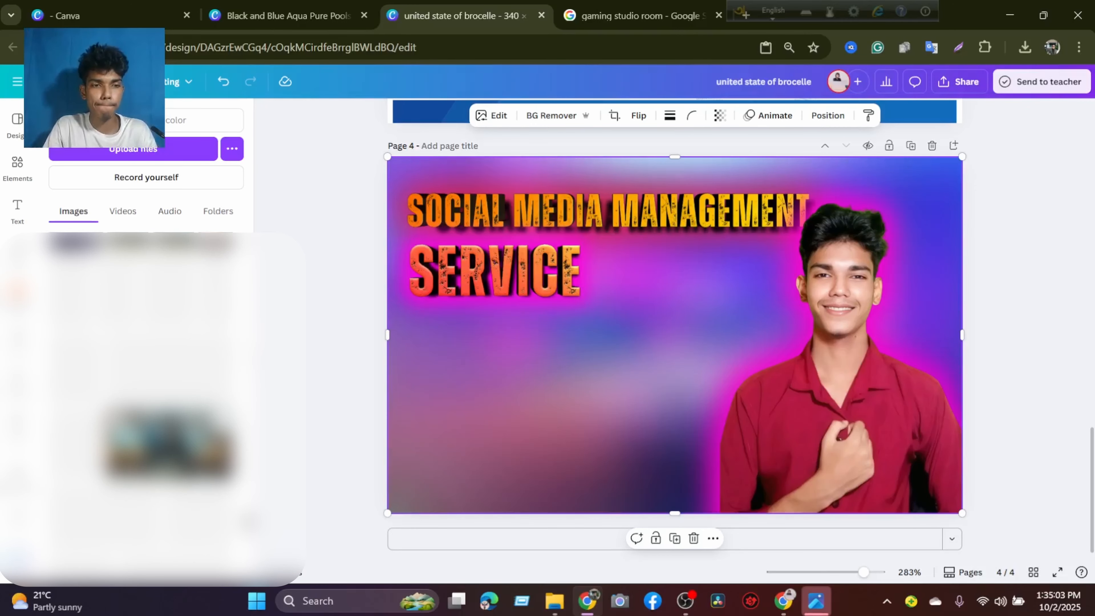
scroll(146, 409, down, 8)
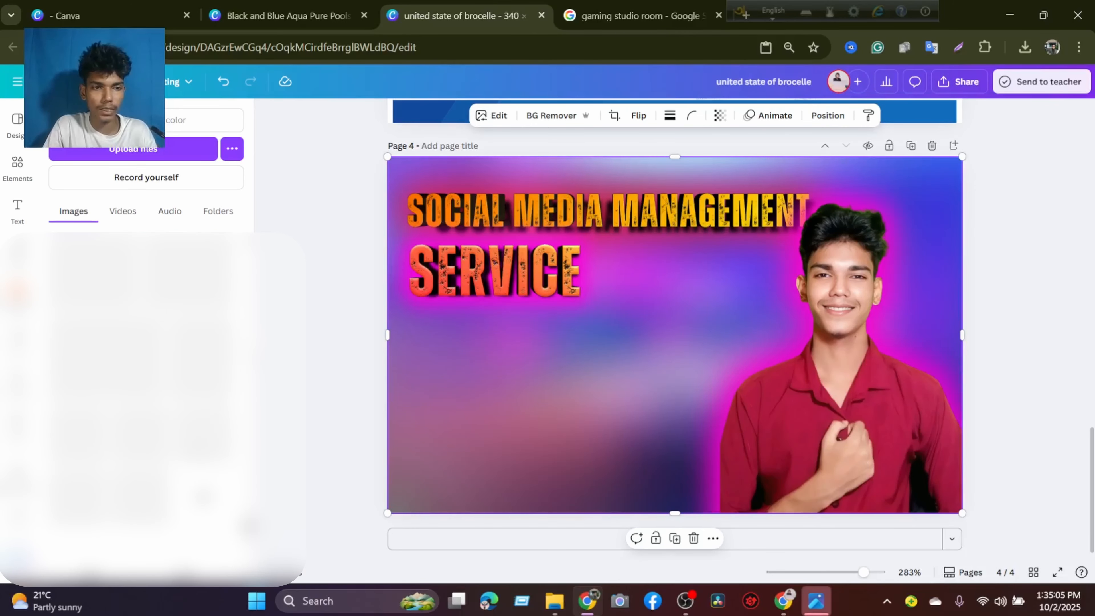
scroll(146, 410, down, 10)
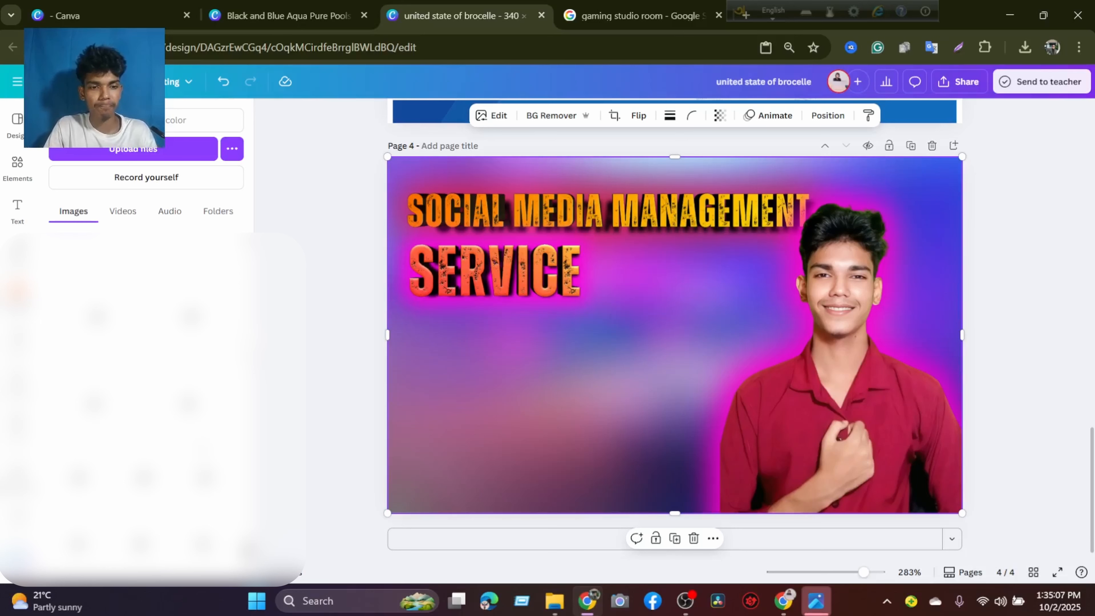
scroll(204, 452, down, 5)
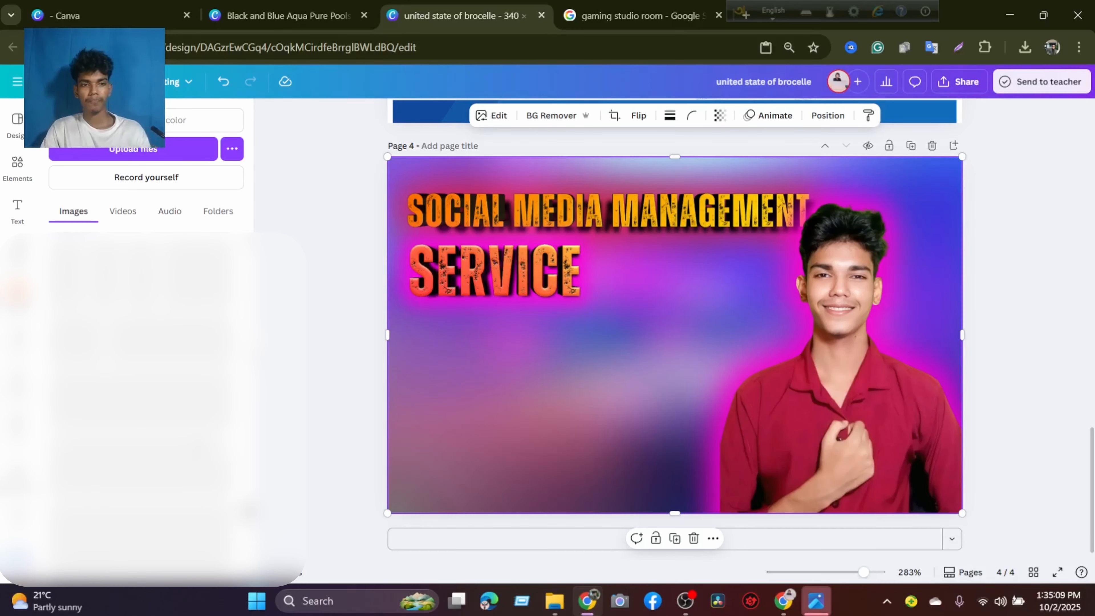
scroll(146, 410, down, 5)
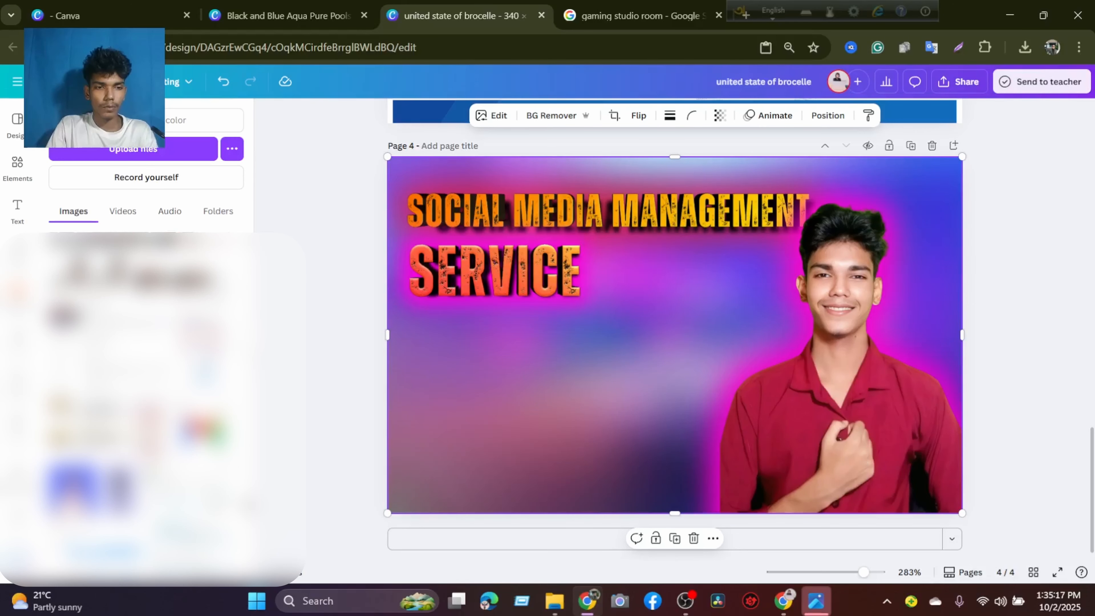
click(257, 340)
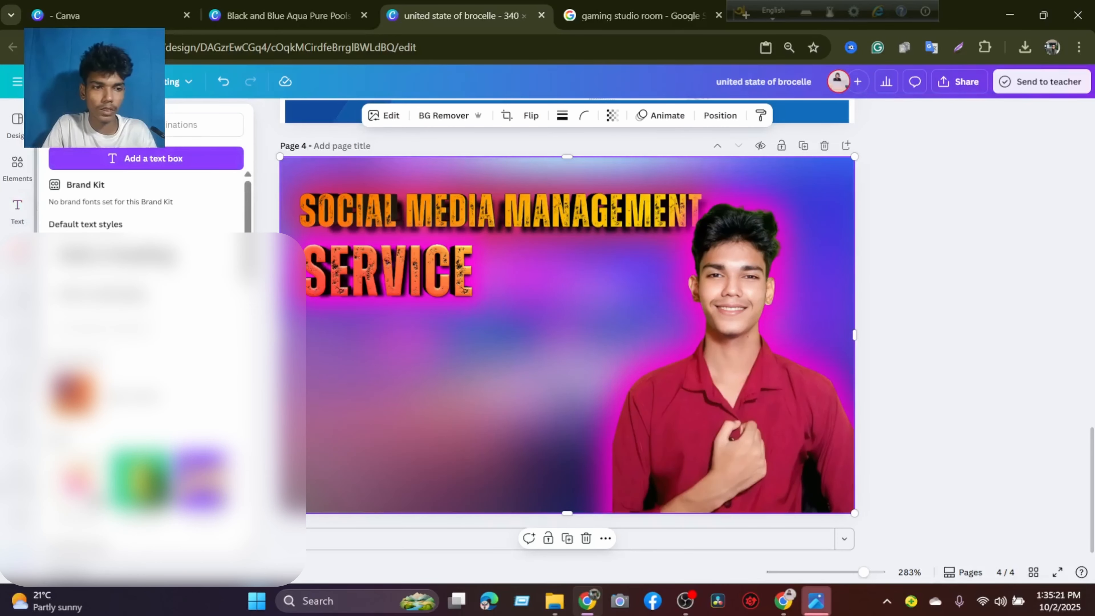
mouse_move(18, 252)
click(17, 293)
scroll(129, 336, down, 5)
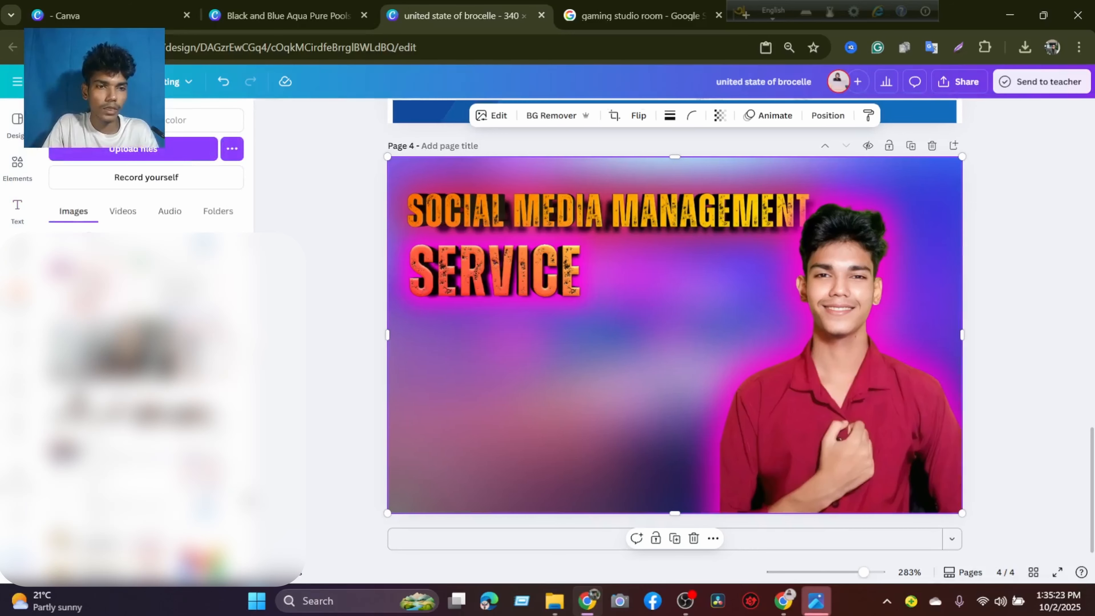
scroll(190, 276, down, 5)
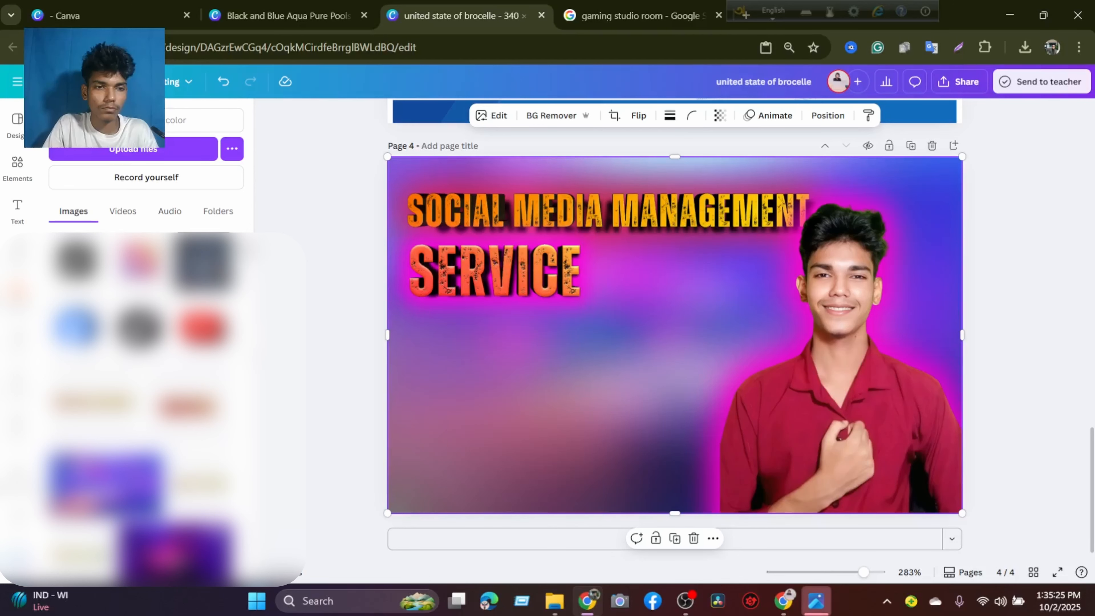
Add the Digital Tips logo to page 4, shrunk to a small square in the page's upper-right corner above the portrait's shoulder.
click(202, 263)
drag(688, 336, 649, 351)
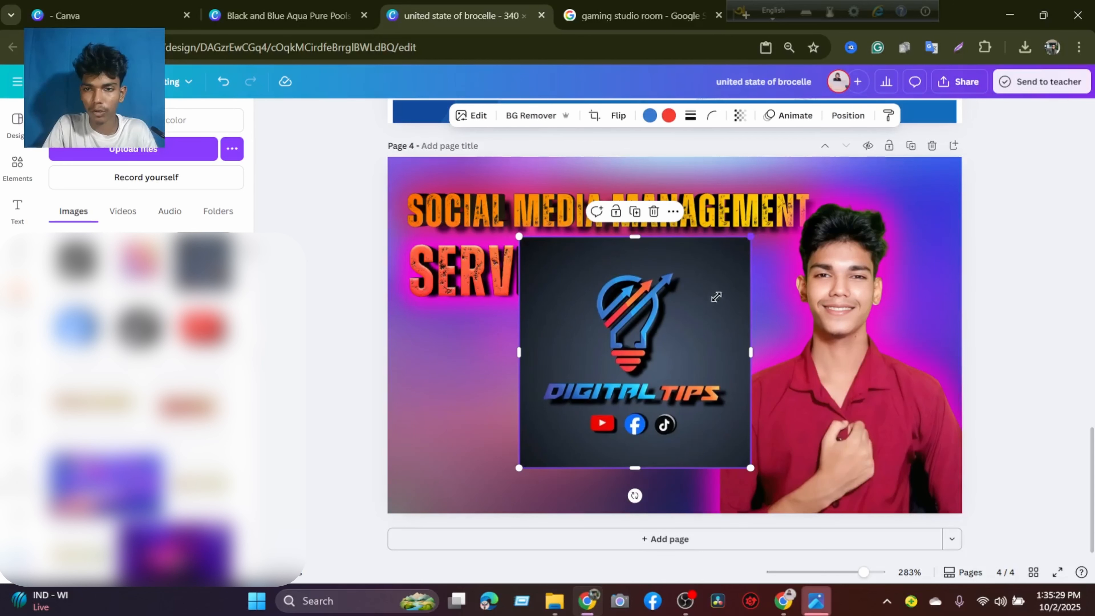
drag(716, 297, 925, 197)
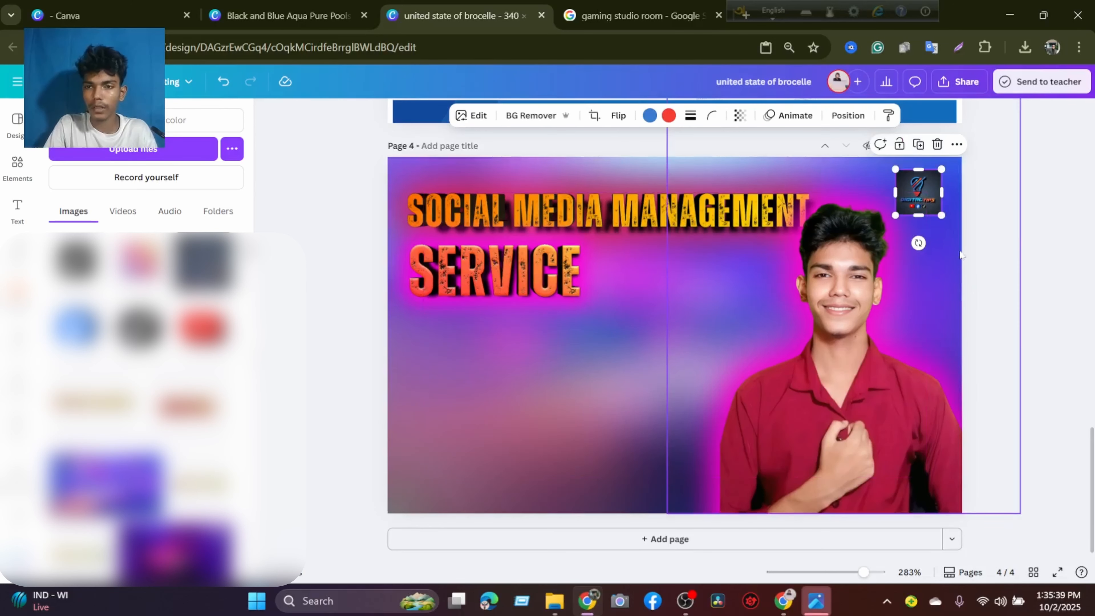
click(1033, 244)
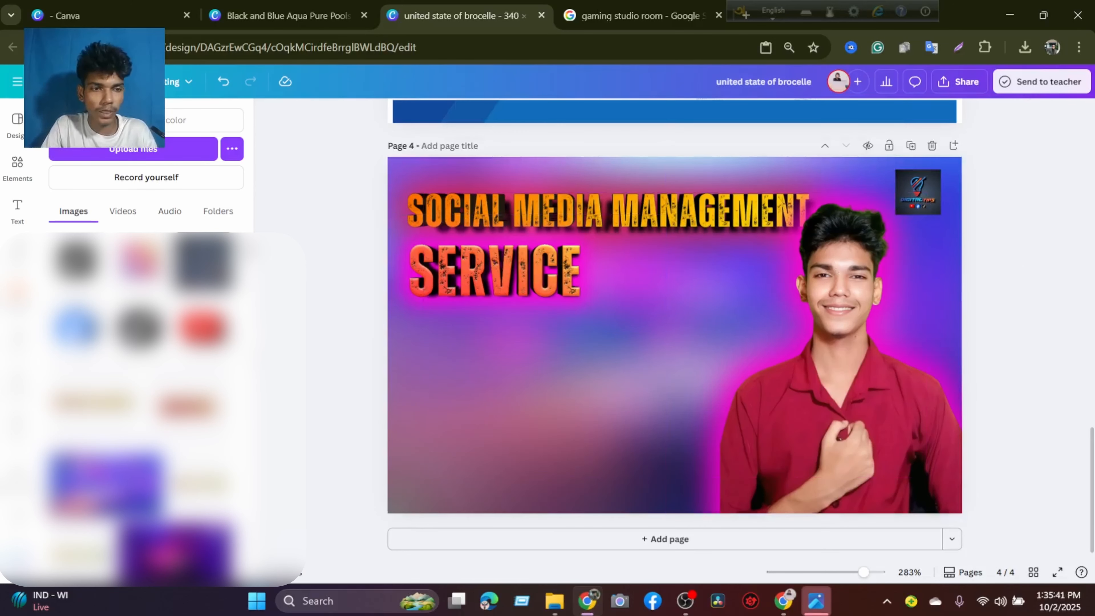
Add the round Facebook logo to page 4, shrunk to roughly the heading's letter height and placed just right of SERVICE.
key(ctrl+v)
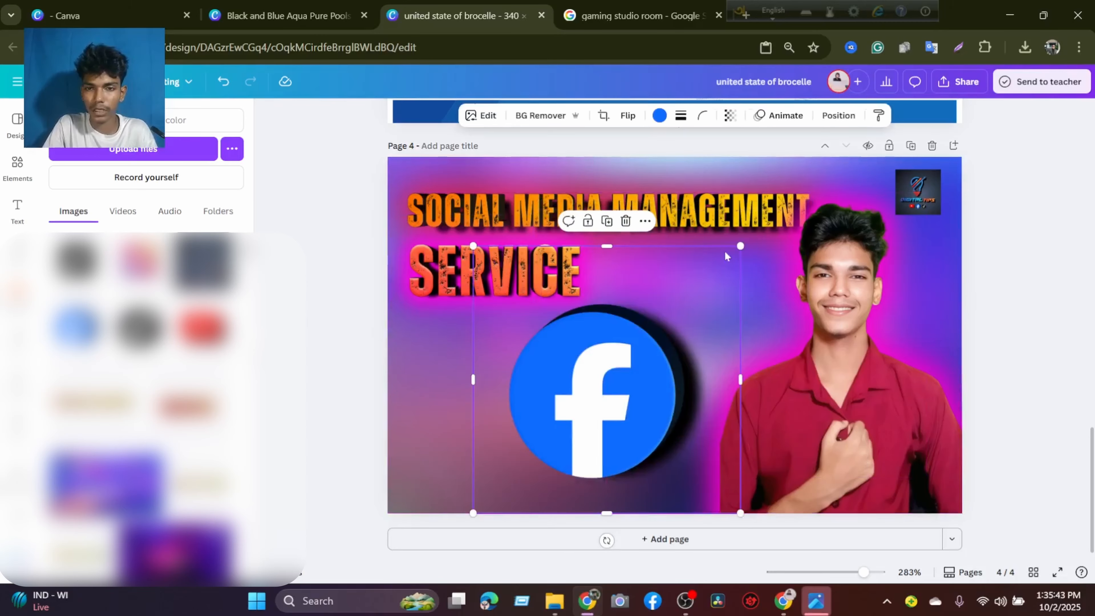
drag(737, 247, 517, 405)
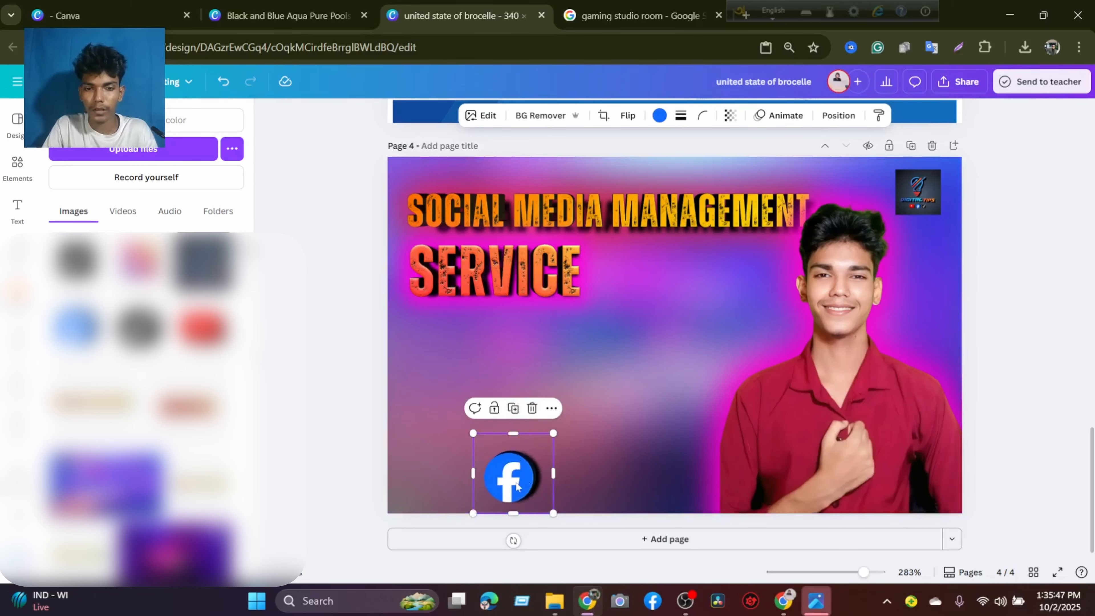
drag(517, 485, 632, 283)
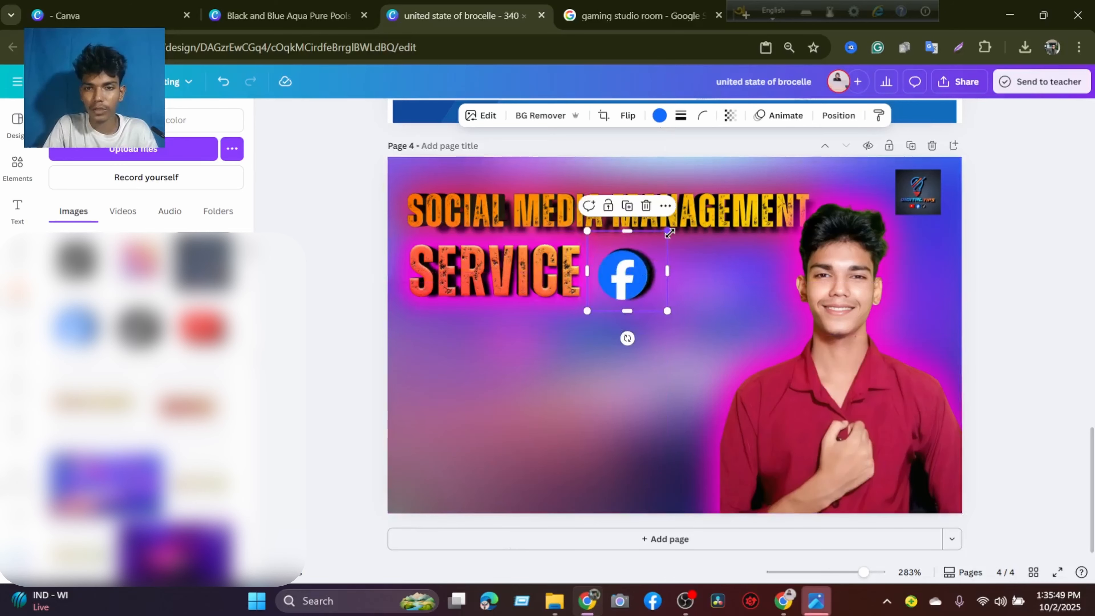
drag(669, 233, 624, 276)
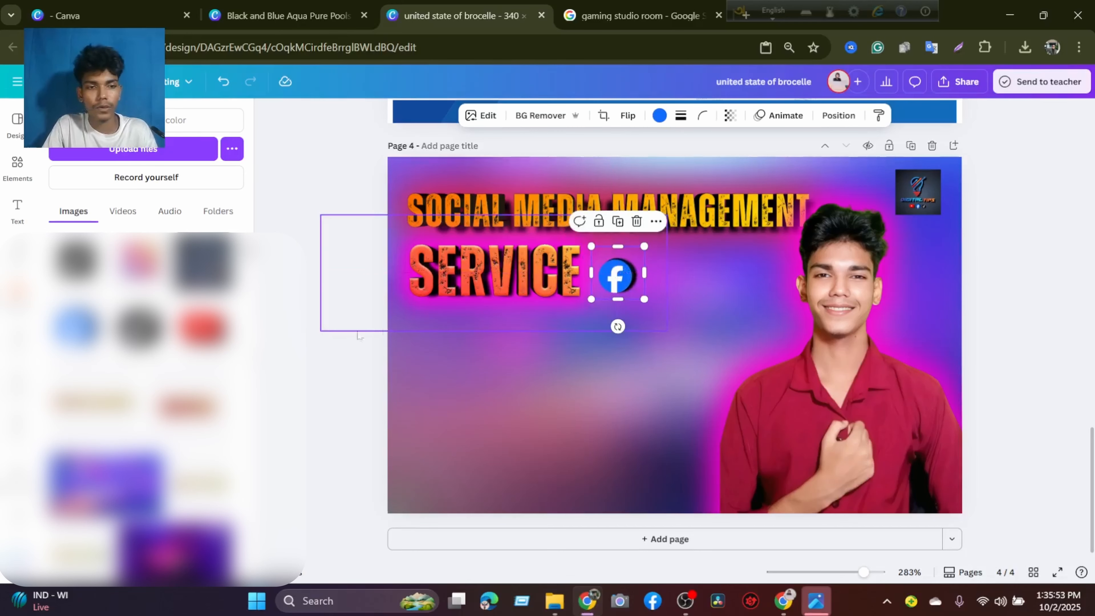
Add the square Instagram logo to page 4 and crop its empty top and bottom margins.
click(139, 260)
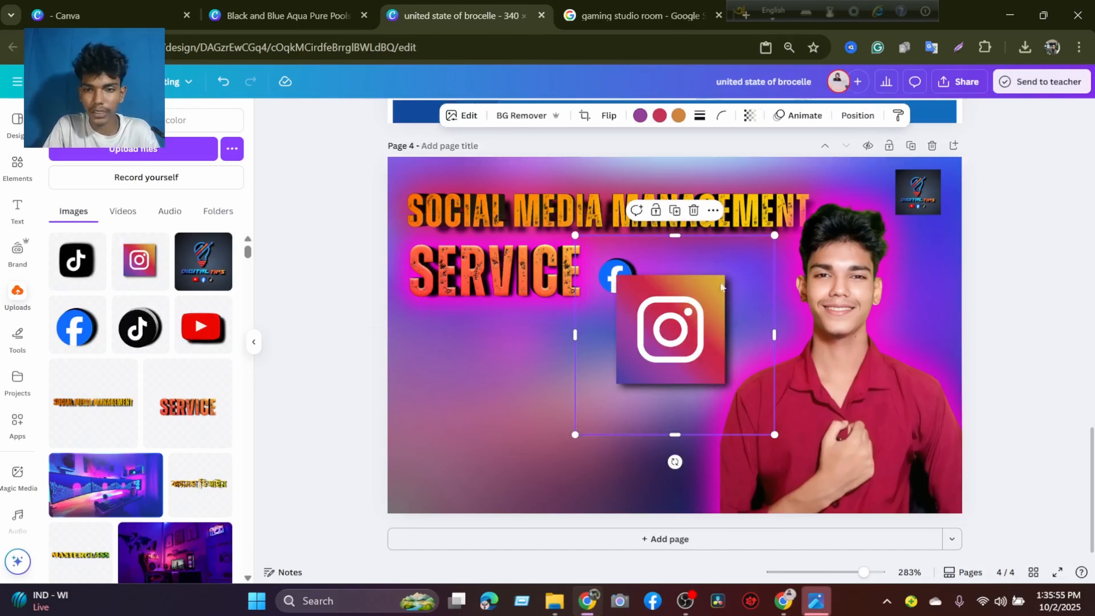
Try a corner rounding of 23 and a solid border of weight 9 on the Instagram logo, and clear both.
click(721, 115)
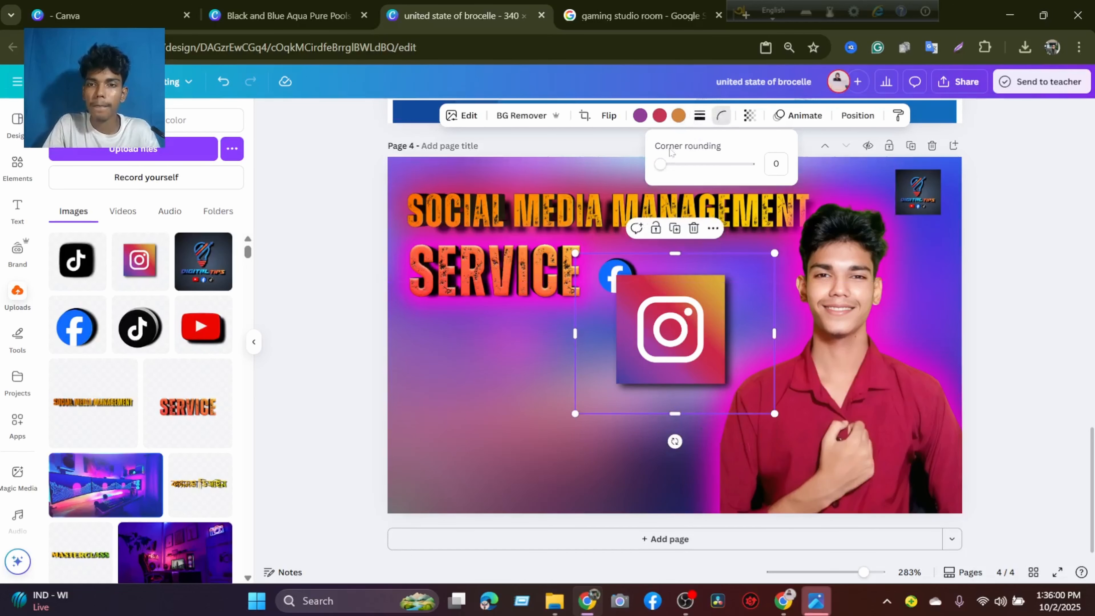
mouse_move(662, 165)
mouse_down()
mouse_move(701, 170)
mouse_move(684, 169)
mouse_up()
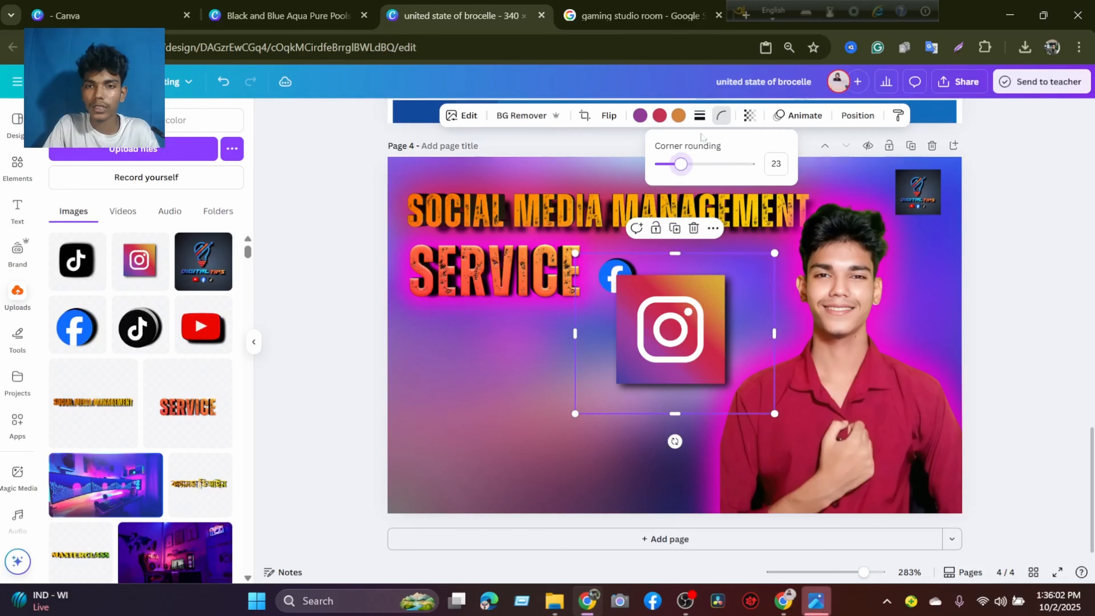
click(701, 118)
drag(625, 197, 635, 198)
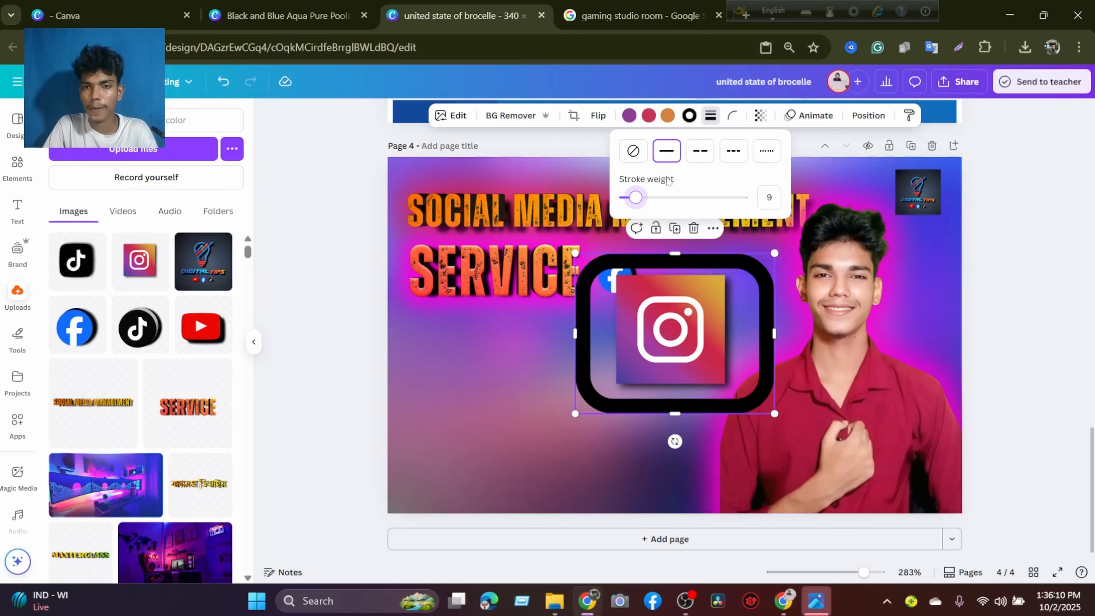
click(632, 151)
click(643, 308)
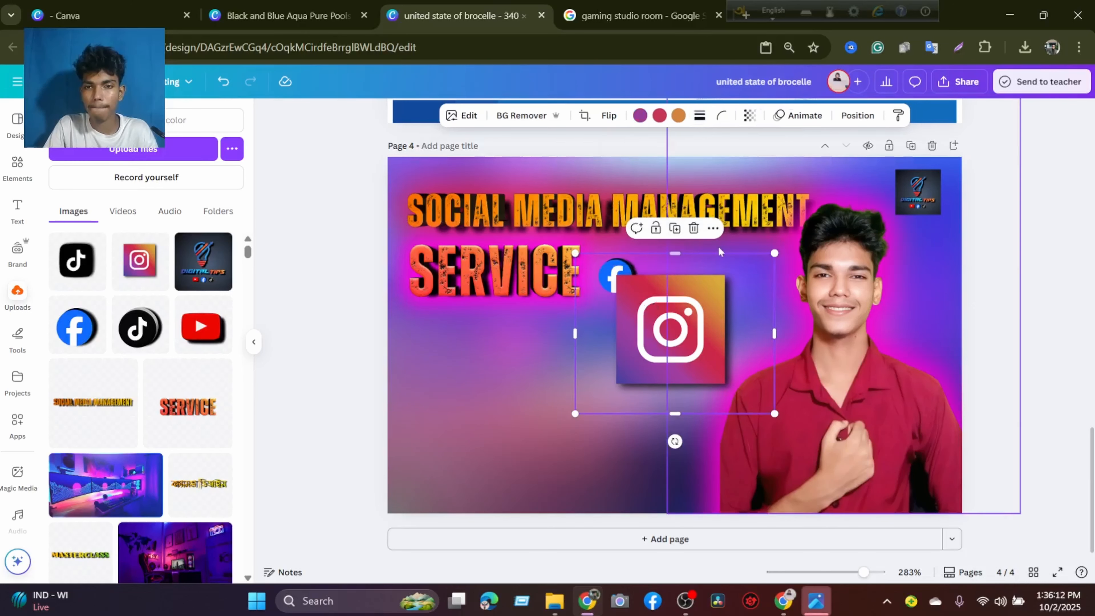
drag(674, 253, 672, 289)
click(721, 116)
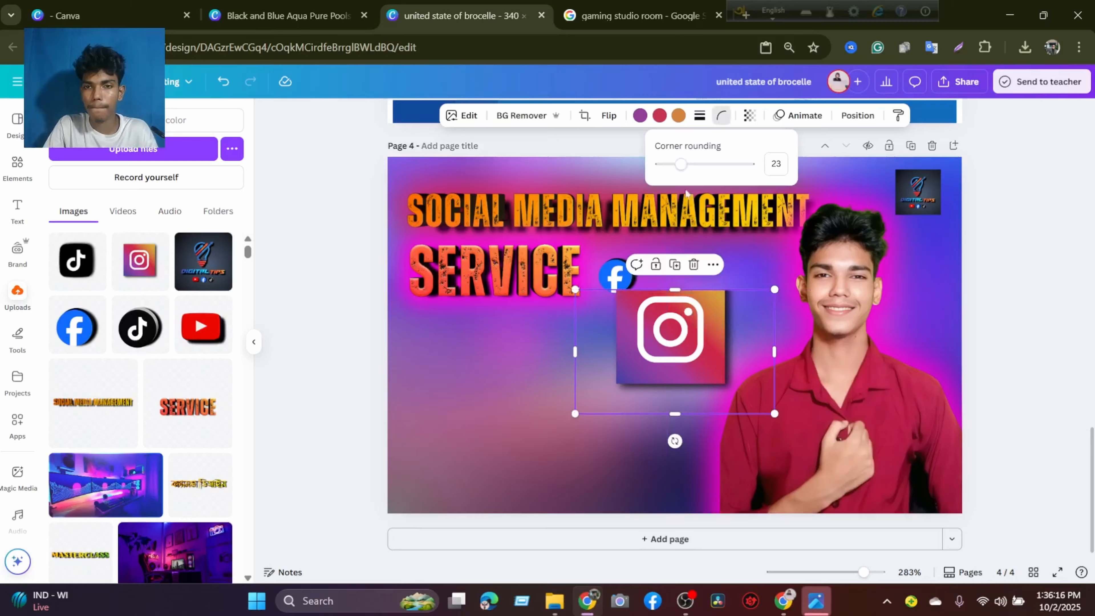
drag(655, 164, 636, 180)
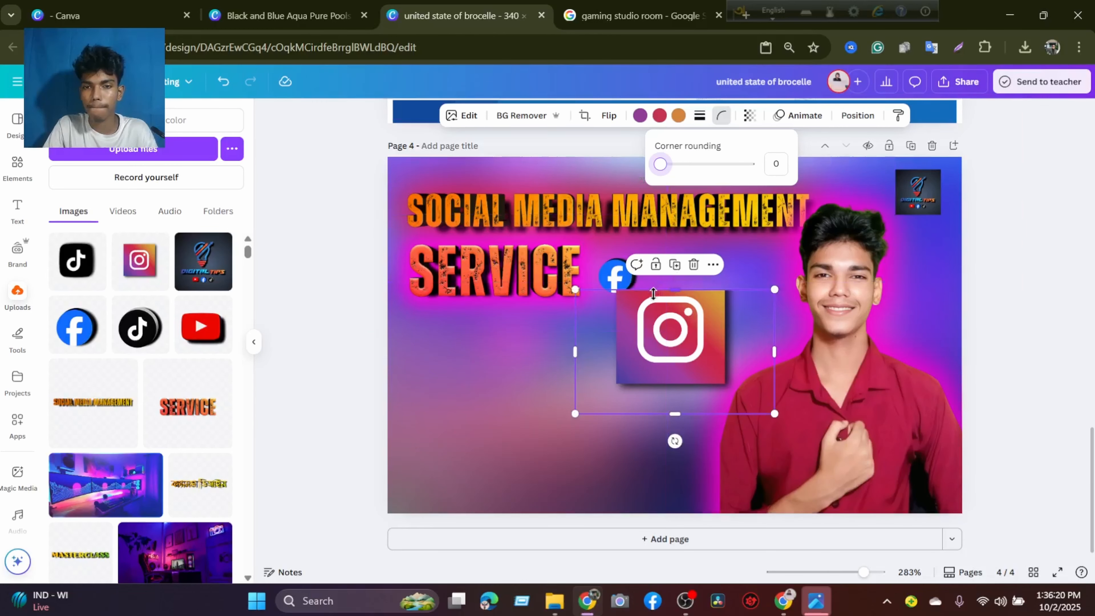
Crop and shrink the Instagram logo beside the Facebook logo, and add a similarly small YouTube logo just right of it.
drag(659, 288, 660, 273)
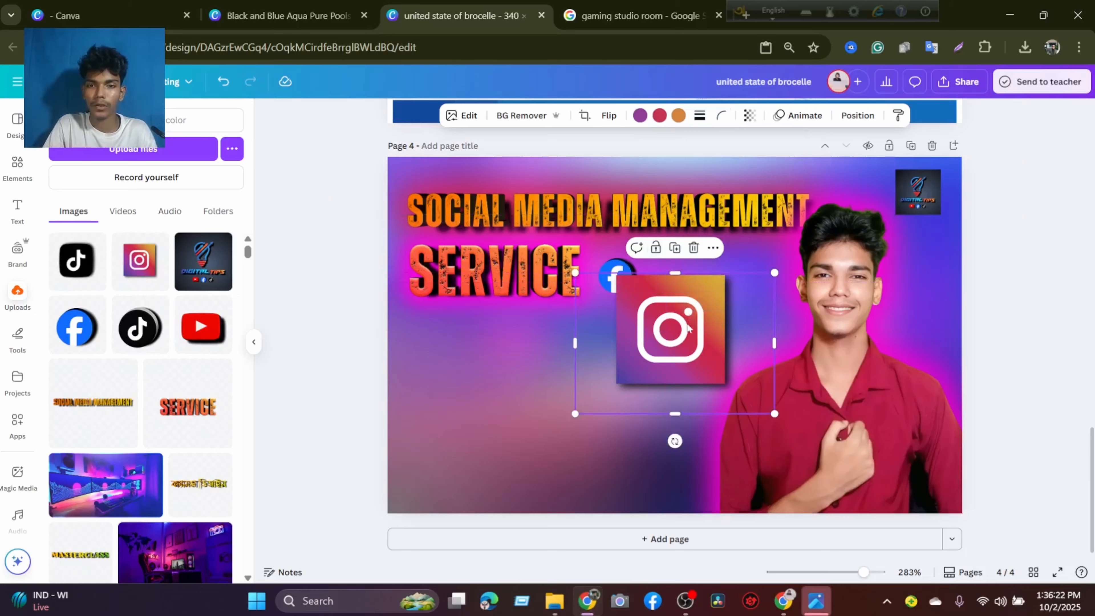
drag(757, 285, 665, 279)
drag(203, 327, 676, 319)
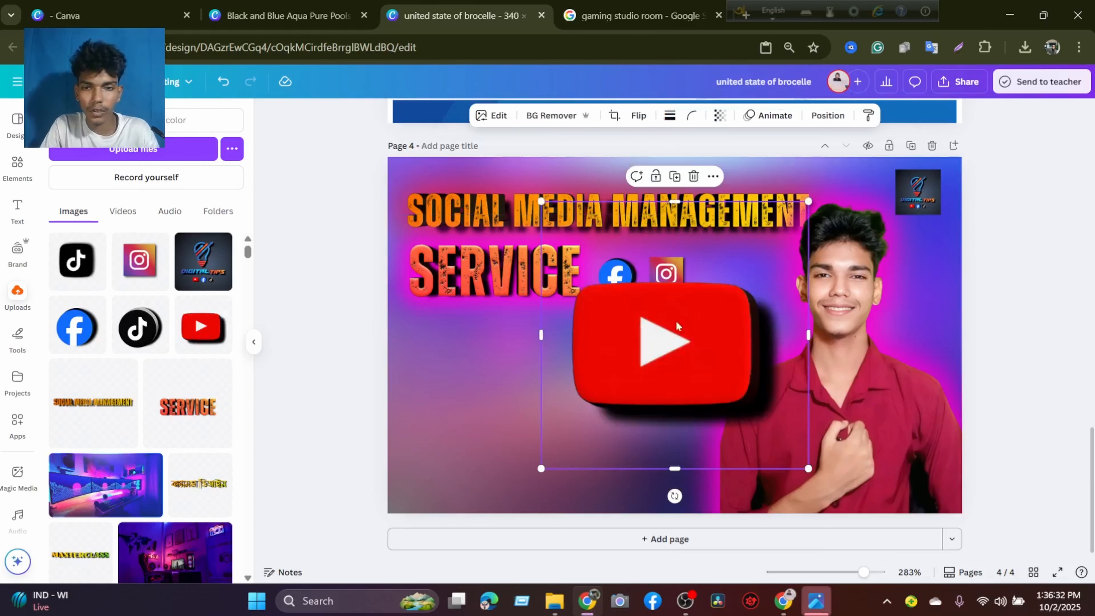
drag(811, 210, 727, 282)
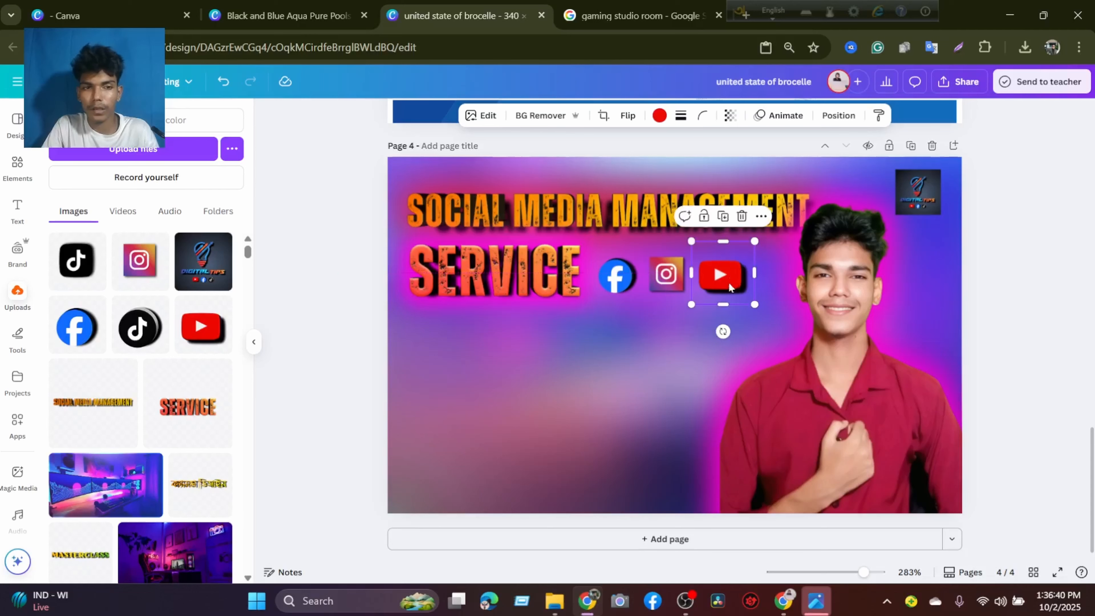
Move the Facebook, Instagram and YouTube logos into a row below SERVICE and add a matching small round TikTok logo at its right end.
drag(599, 286, 489, 395)
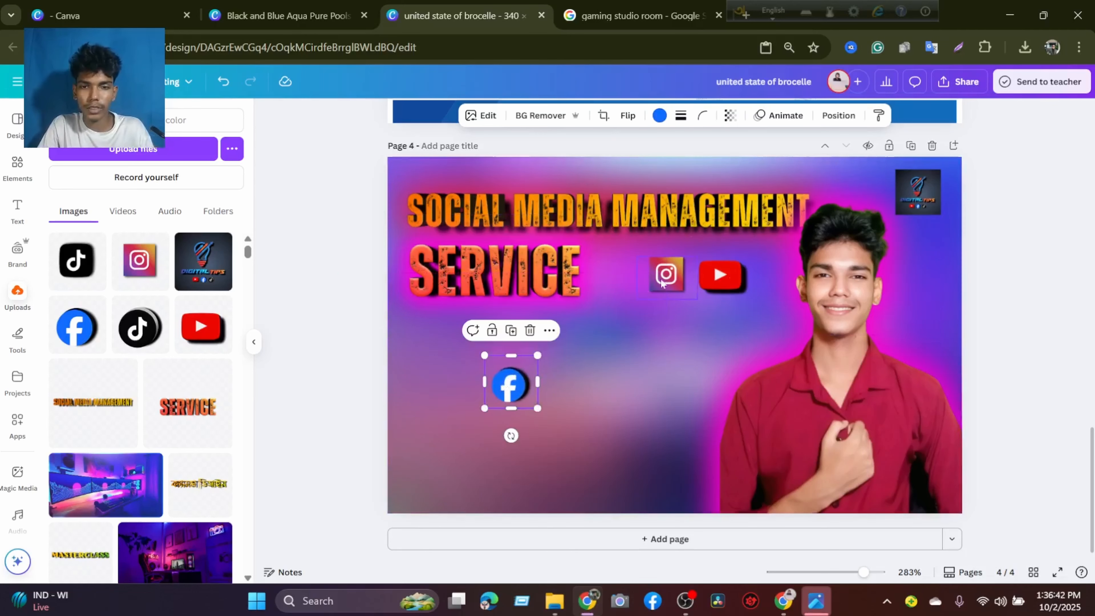
drag(660, 271, 555, 383)
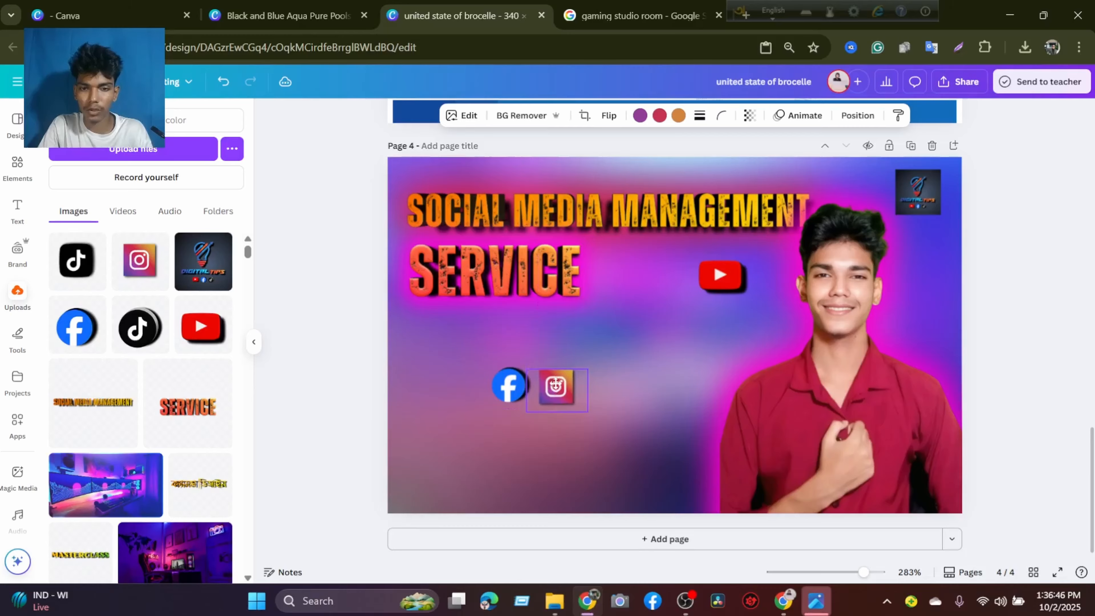
drag(714, 286, 597, 391)
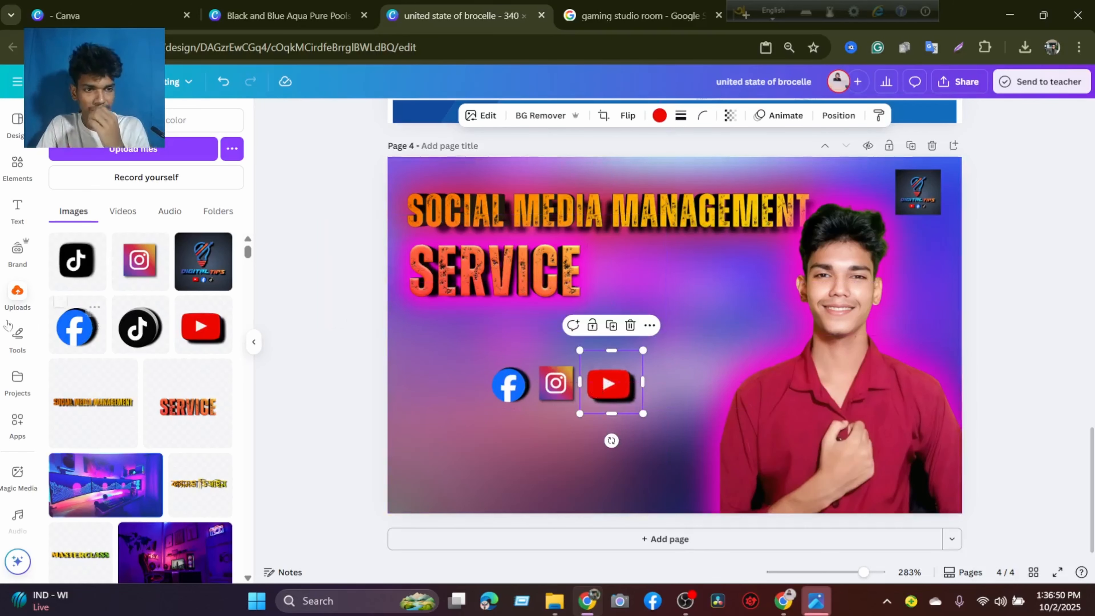
click(143, 330)
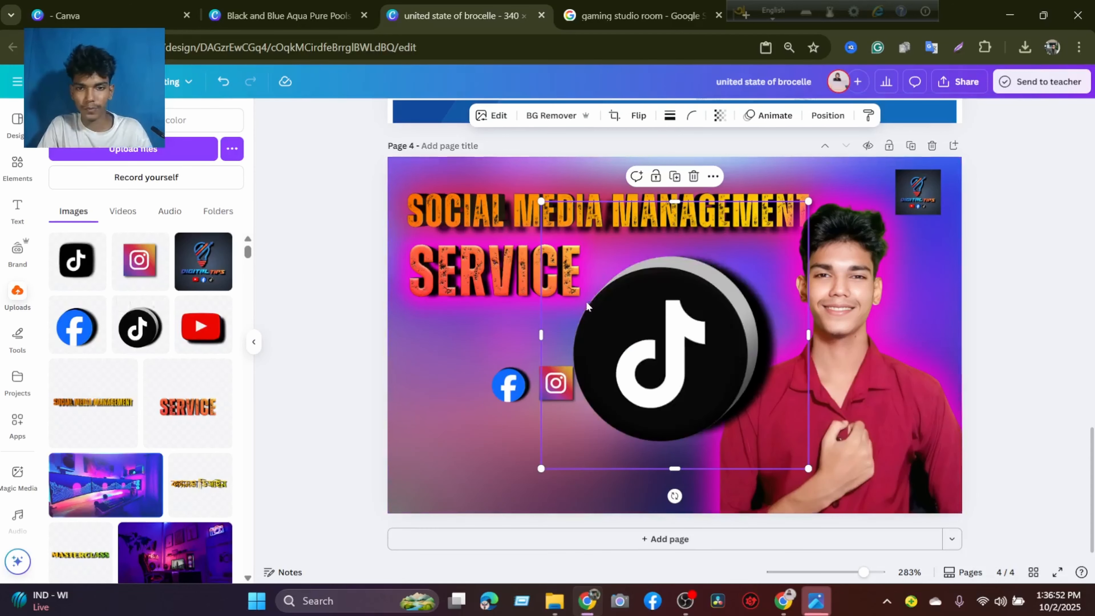
drag(541, 201, 654, 394)
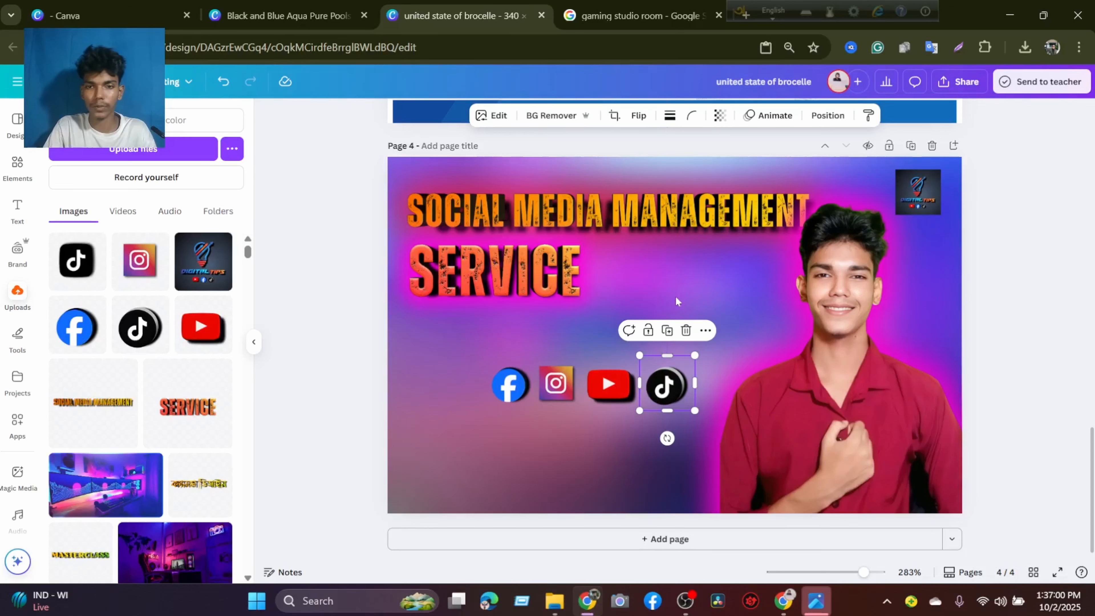
Switch to the Google Images search and look up "pinterest icone".
click(607, 15)
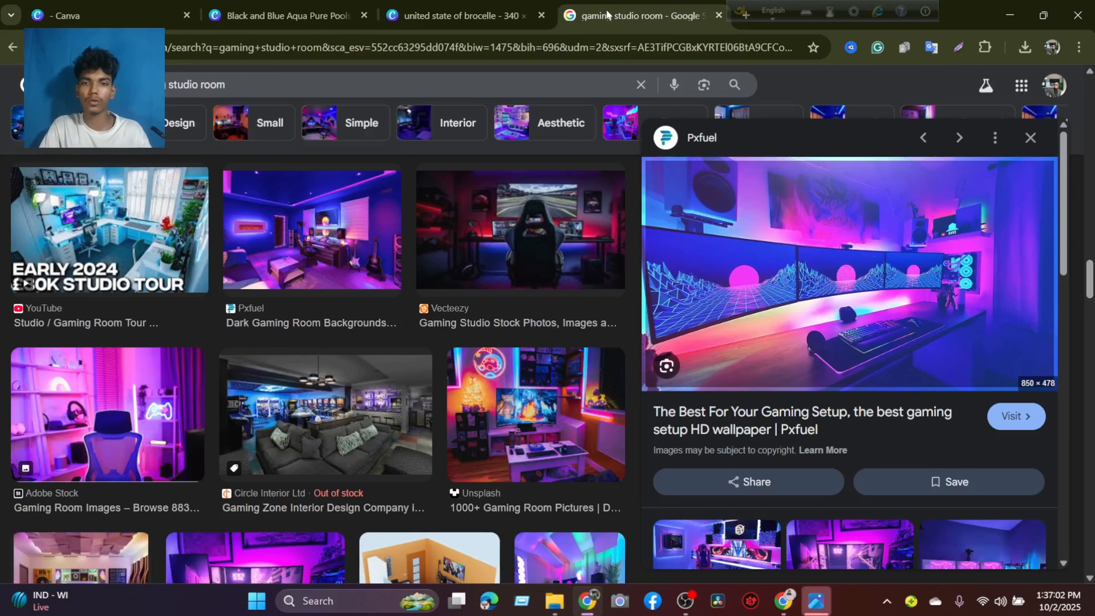
click(443, 10)
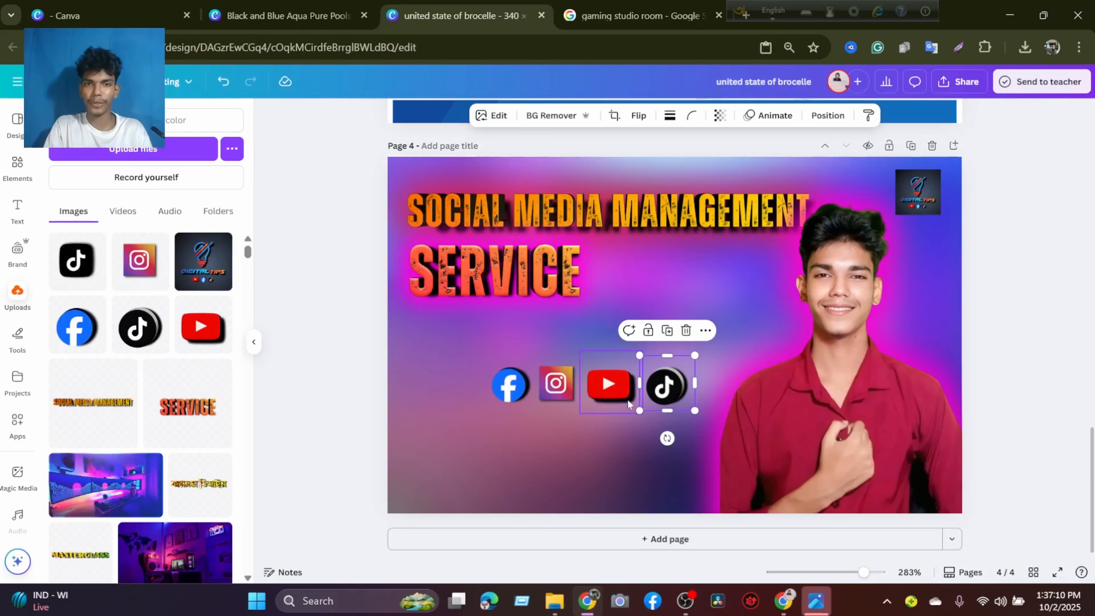
click(614, 9)
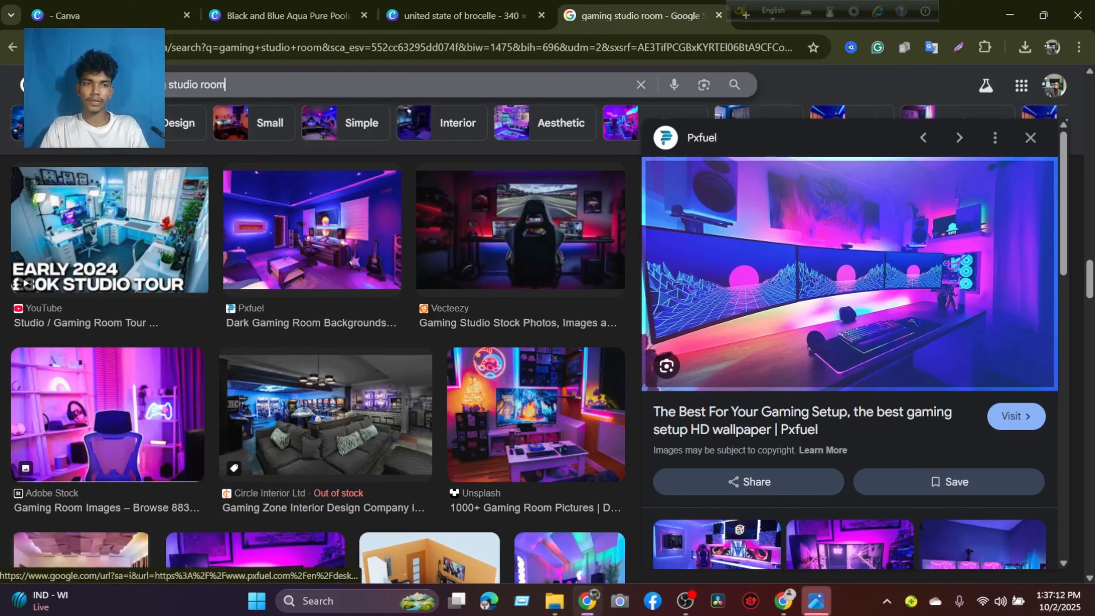
drag(230, 84, 129, 85)
text(pinterest)
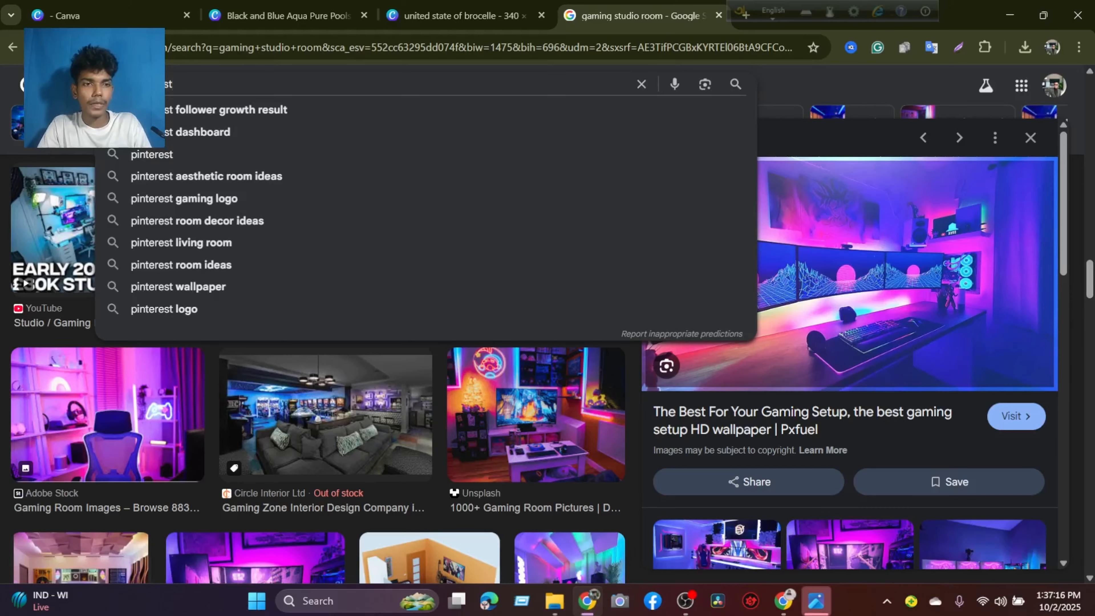
text( icone)
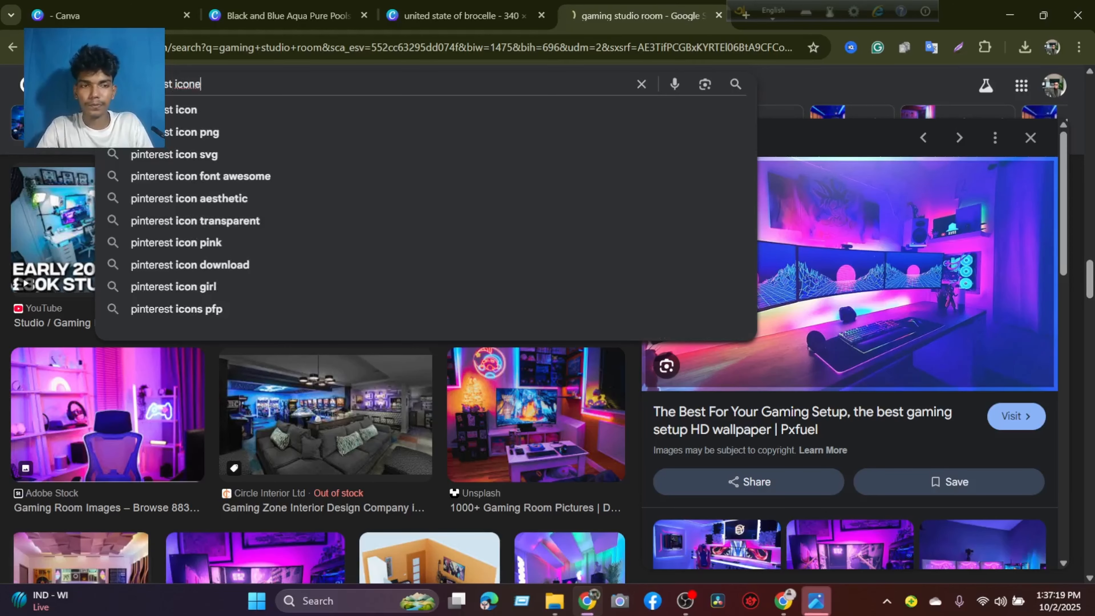
key(Return)
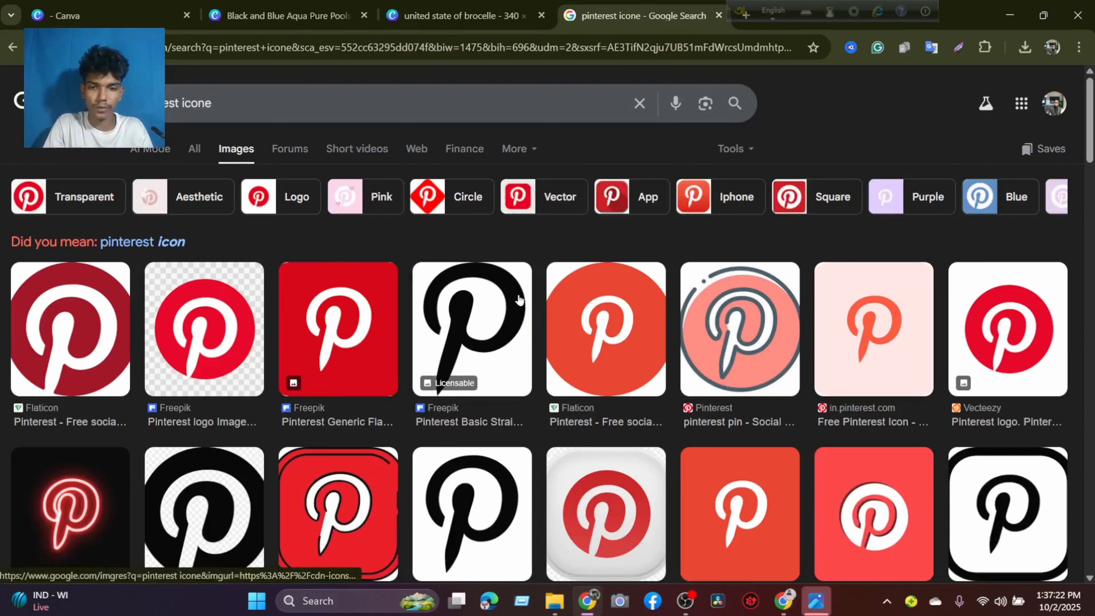
Copy the round red Pinterest logo with the checkered backdrop onto page 4, remove its background and place it over the row of logos.
right_click(211, 331)
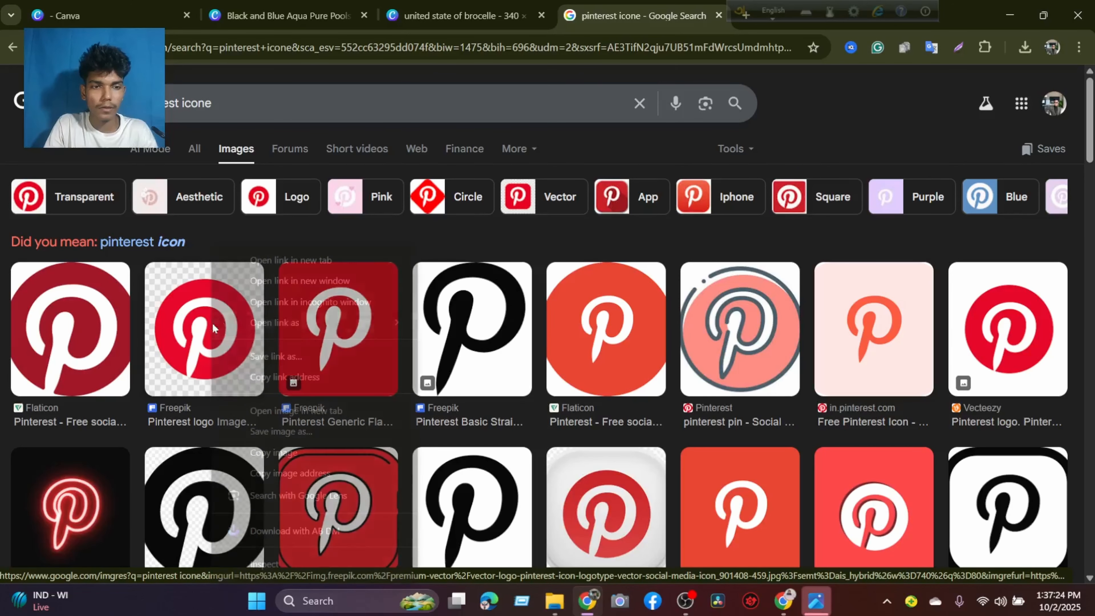
click(284, 453)
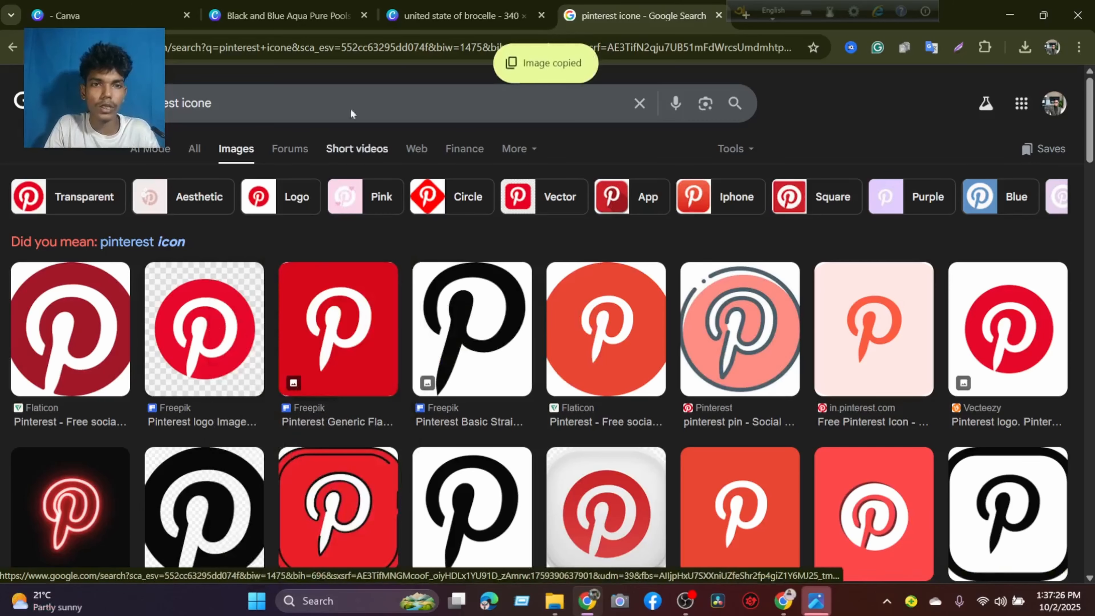
click(394, 4)
right_click(433, 393)
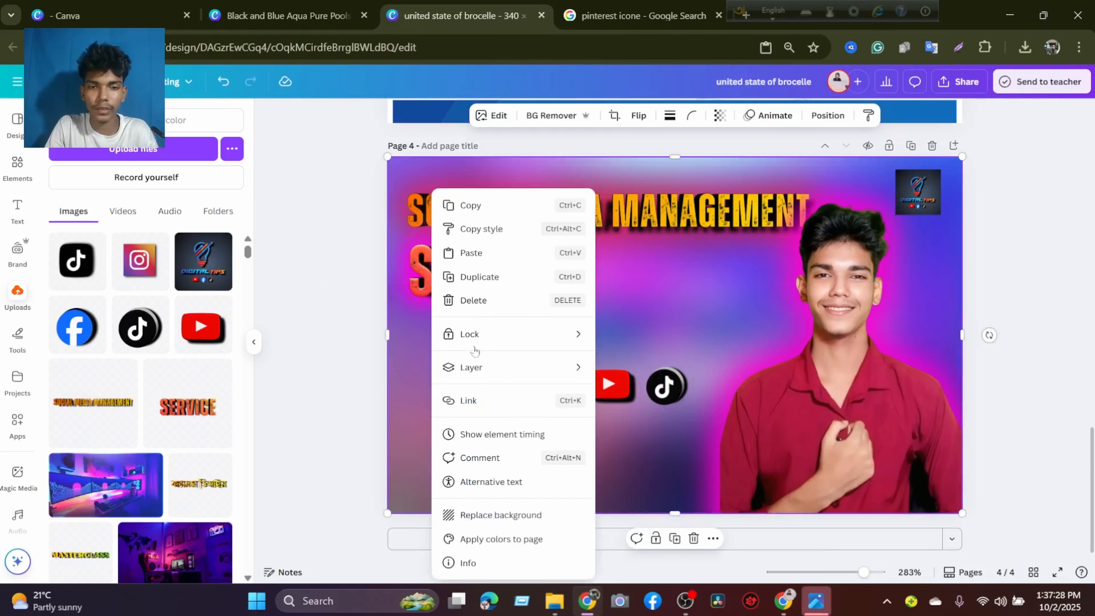
click(472, 252)
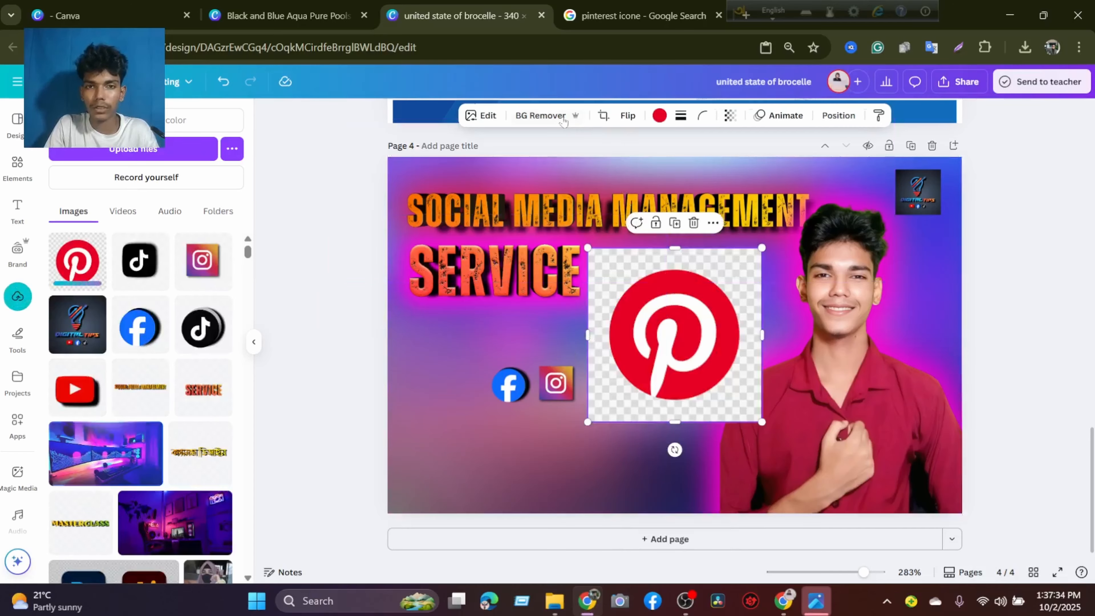
click(545, 115)
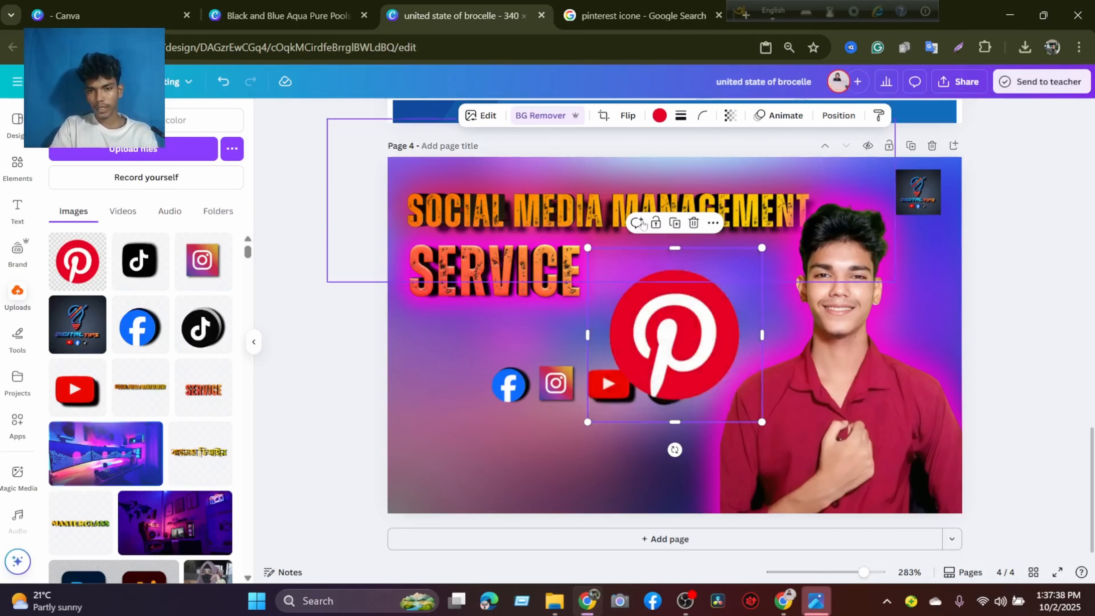
drag(702, 332, 609, 374)
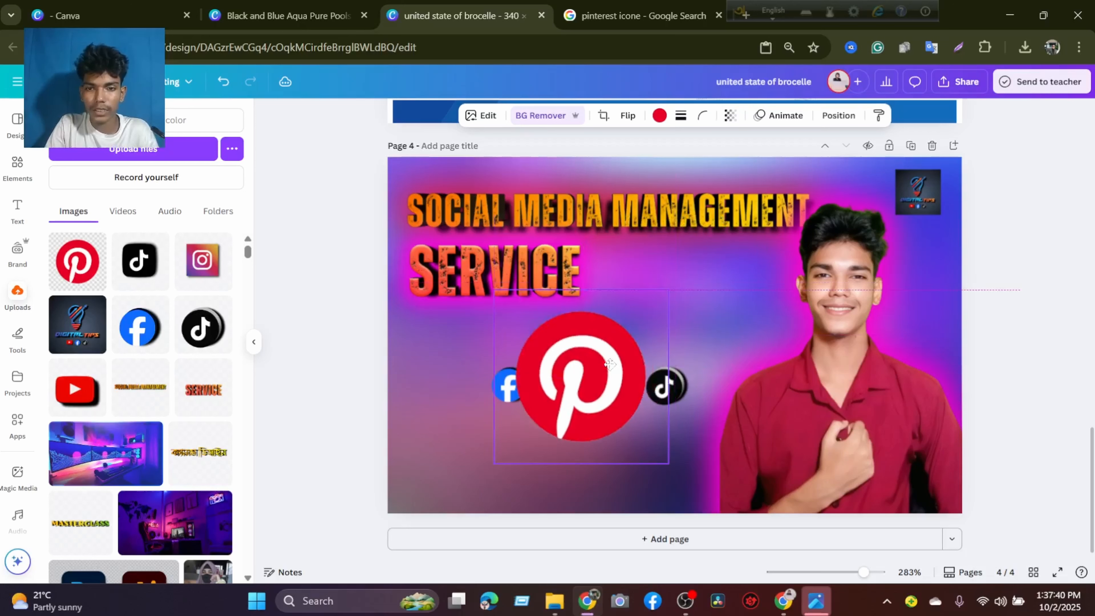
Apply the Glow shadow effect to the Pinterest logo.
click(482, 116)
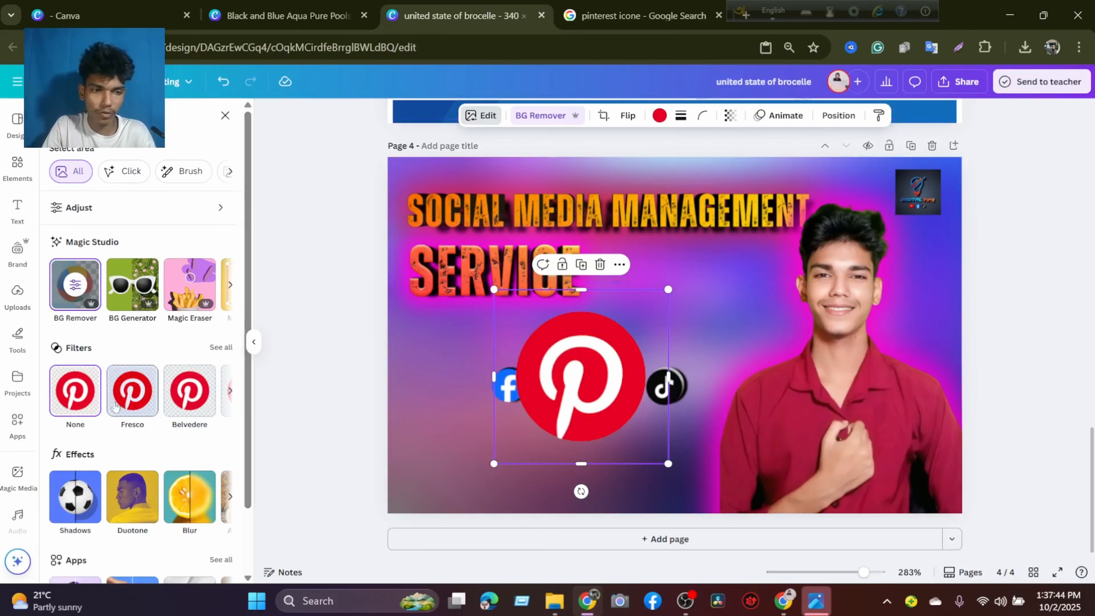
scroll(75, 405, down, 2)
click(76, 416)
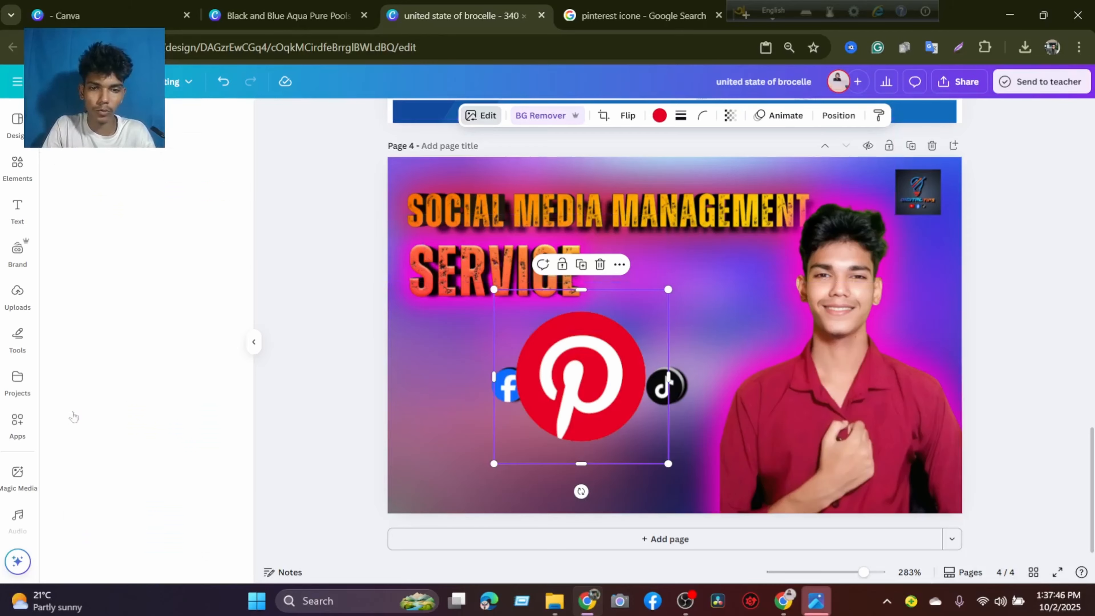
click(72, 271)
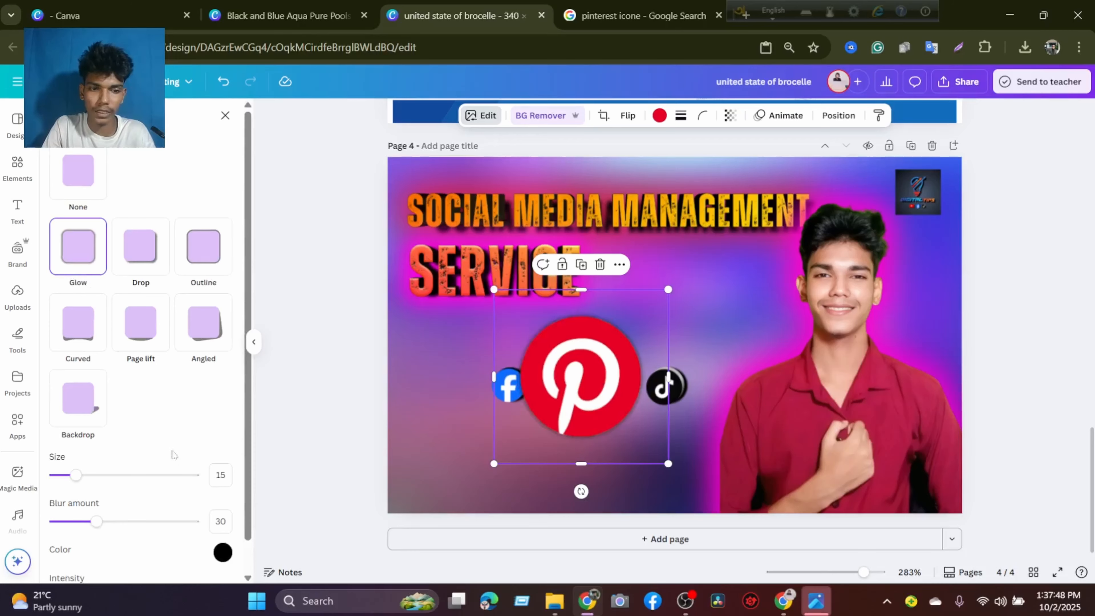
Try a Drop shadow with blur amount 44 and angle 65 on the Pinterest logo.
drag(86, 478, 116, 479)
click(138, 267)
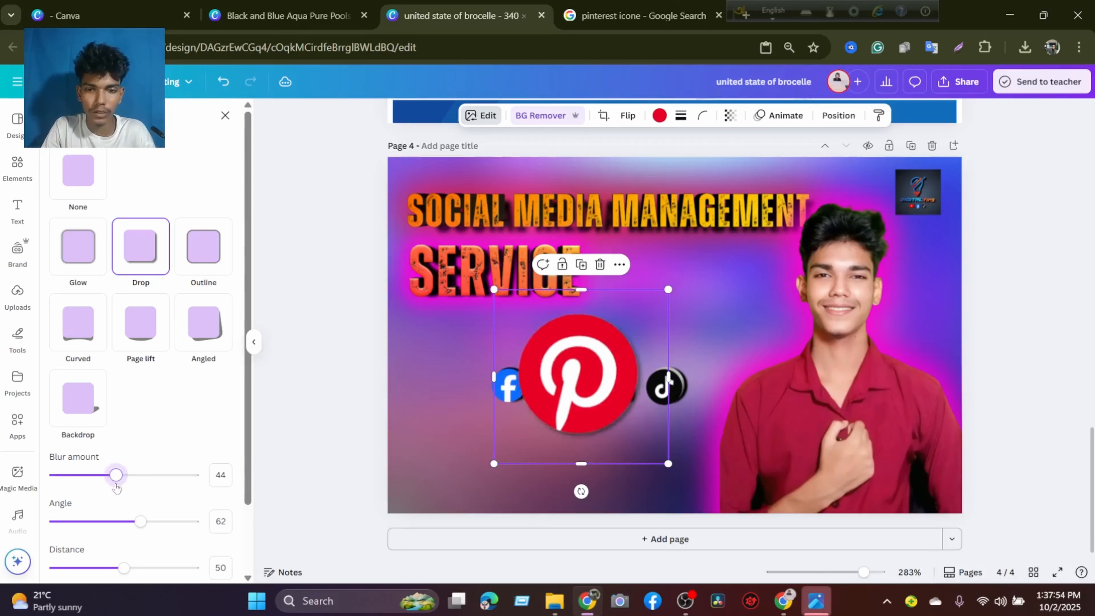
mouse_move(139, 522)
mouse_down()
mouse_move(162, 521)
mouse_move(125, 520)
mouse_move(179, 521)
mouse_move(142, 520)
mouse_up()
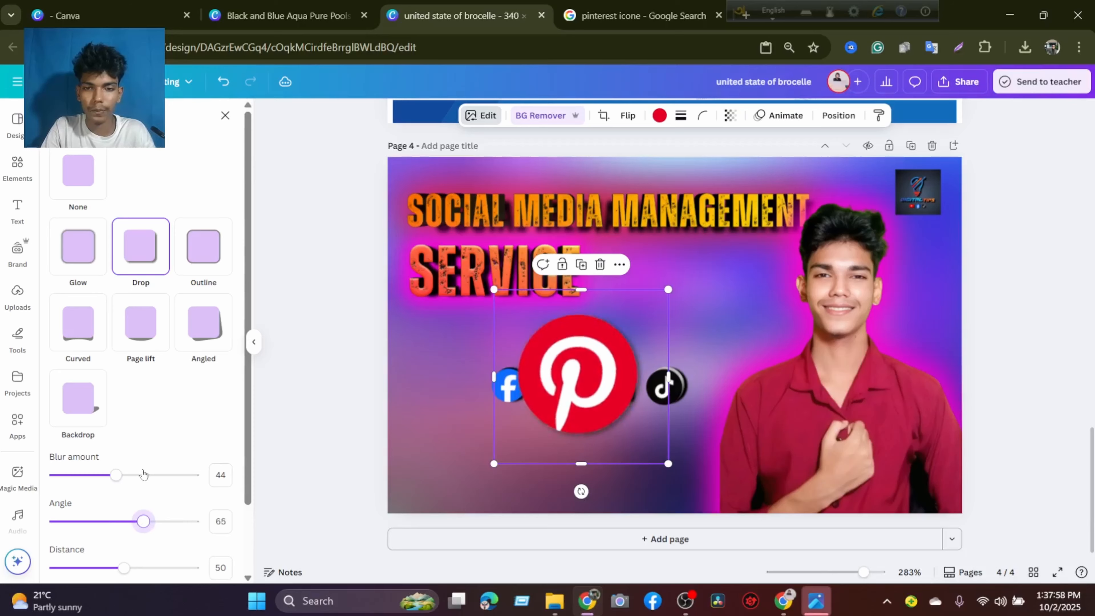
Return the Pinterest logo's shadow to Glow with size 63 and intensity 80.
drag(104, 476, 142, 474)
click(67, 228)
scroll(131, 486, down, 1)
drag(124, 561, 166, 561)
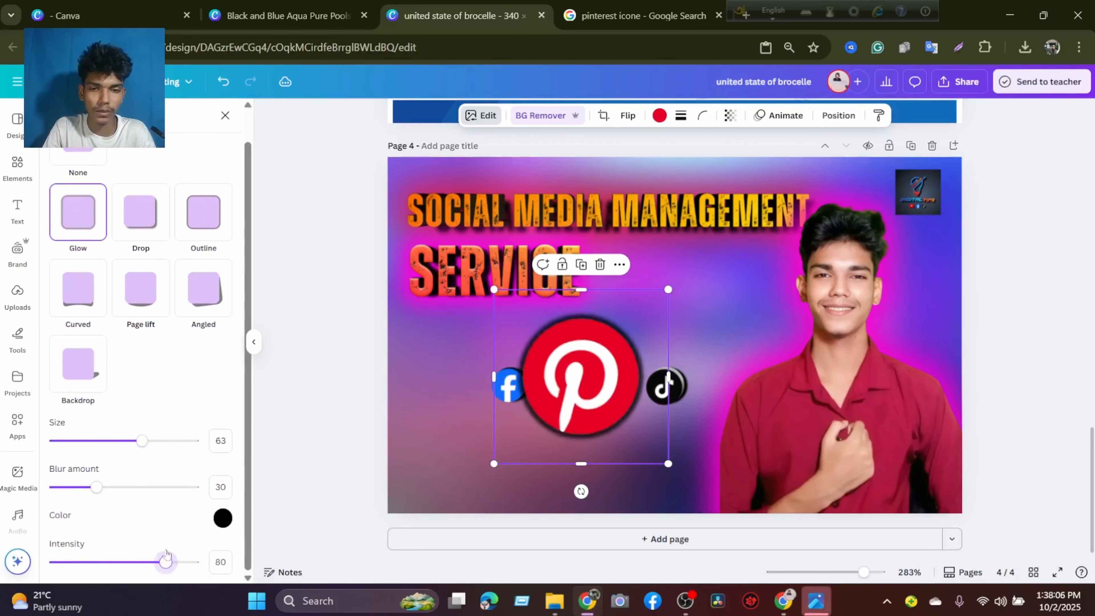
Set the Pinterest logo's glow color to magenta #DD0FFF and its blur amount to 75.
click(221, 517)
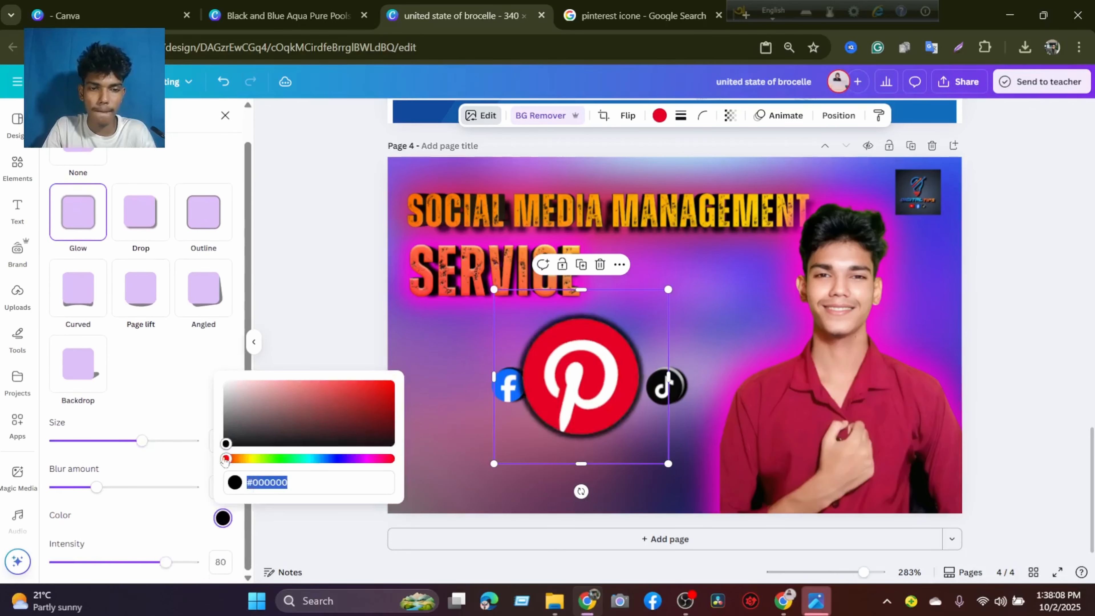
drag(225, 458, 390, 458)
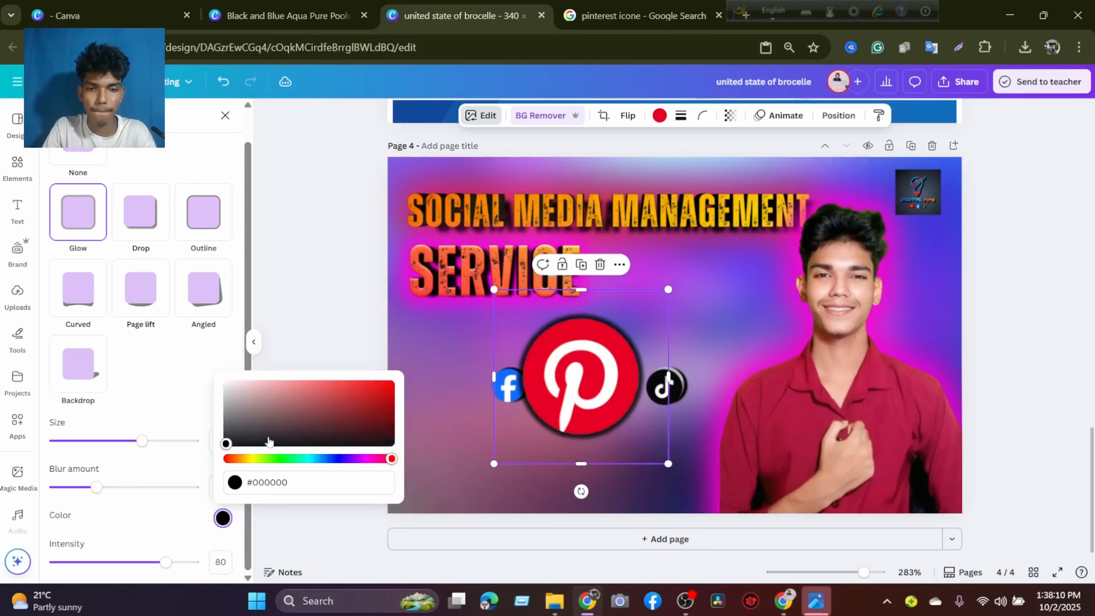
drag(226, 444, 381, 382)
click(385, 458)
drag(386, 465, 361, 470)
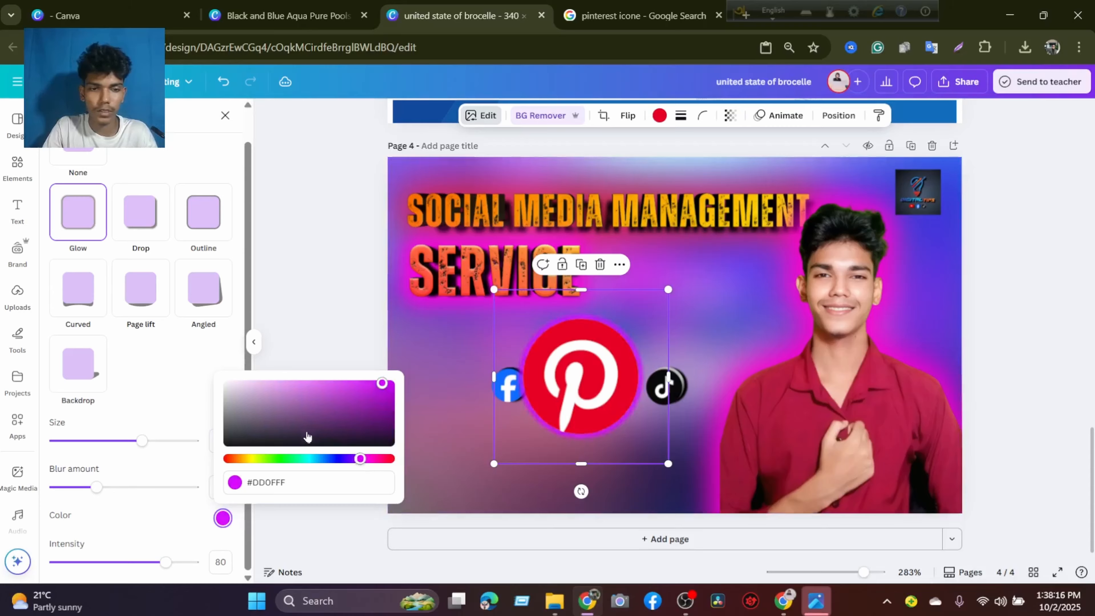
drag(85, 487, 159, 491)
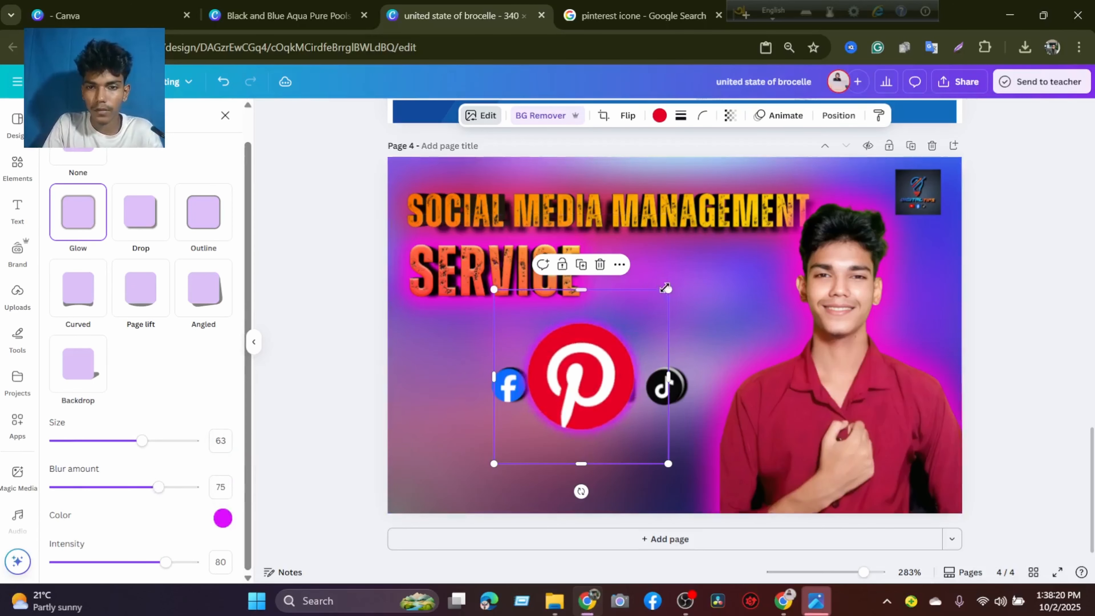
Shrink the Pinterest logo to match the others, shift the four-logo row left and place Pinterest after the TikTok logo.
drag(665, 288, 556, 401)
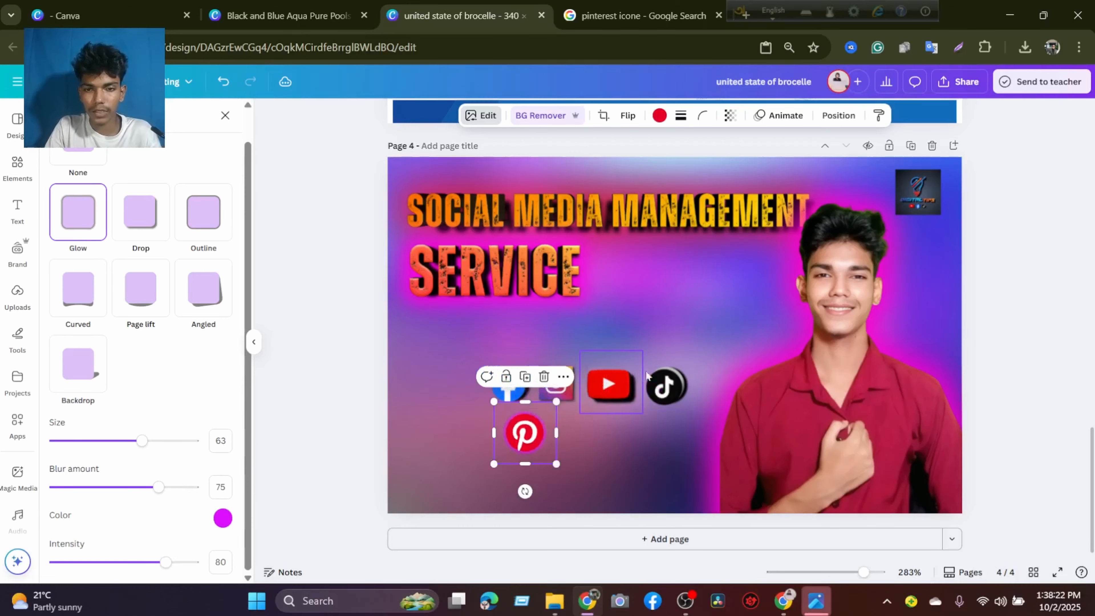
click(673, 382)
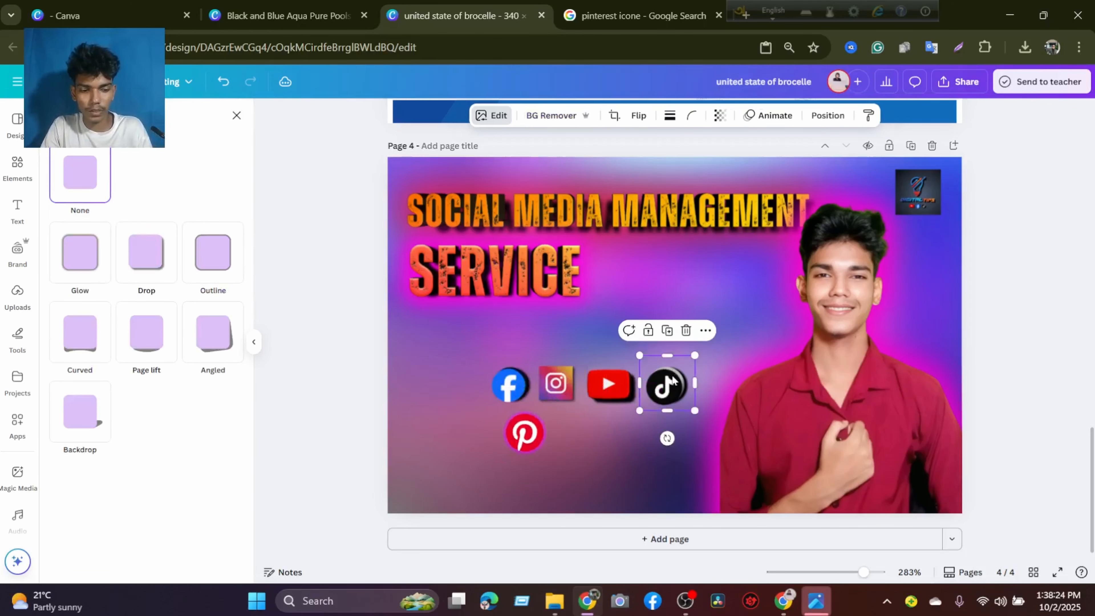
shift+click(608, 384)
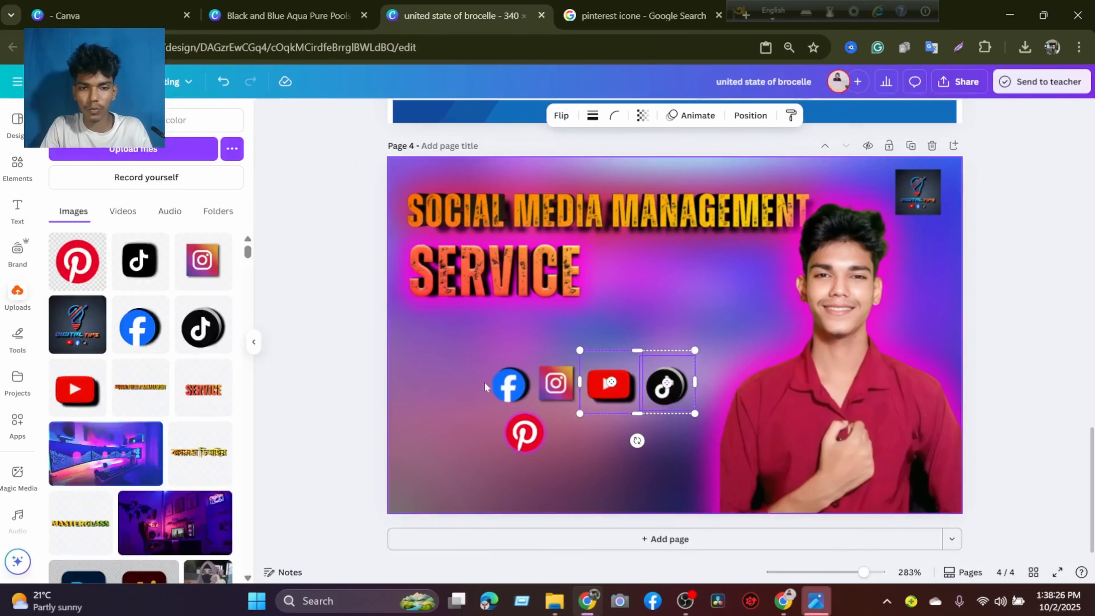
shift+click(509, 384)
shift+click(555, 382)
drag(556, 381, 471, 385)
click(539, 427)
drag(539, 428, 632, 396)
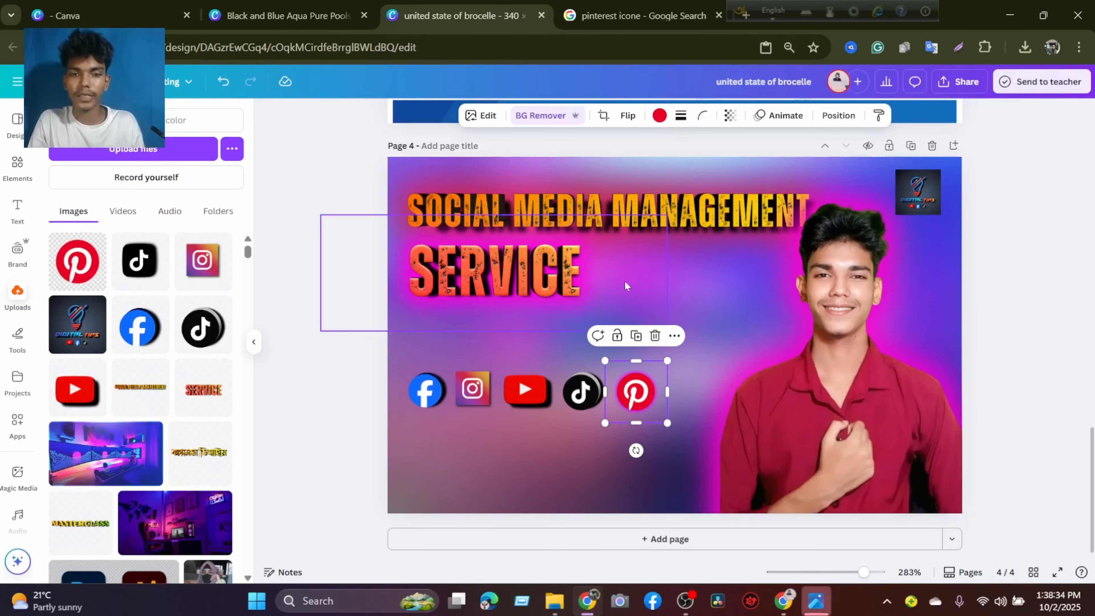
Switch to Google Images and search for "linkdin logo".
click(637, 21)
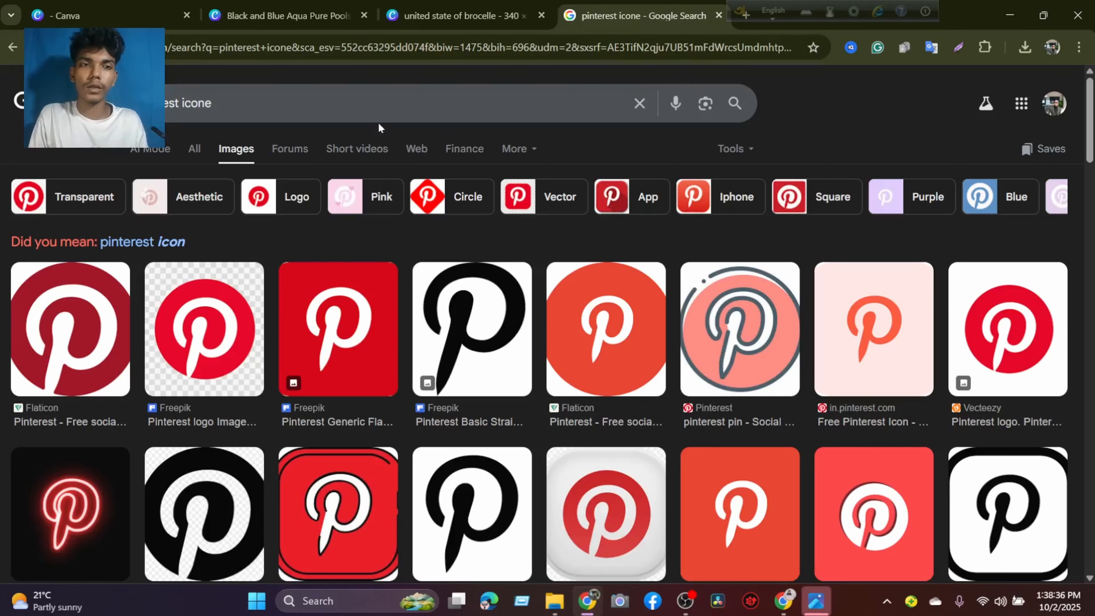
drag(375, 113, 134, 104)
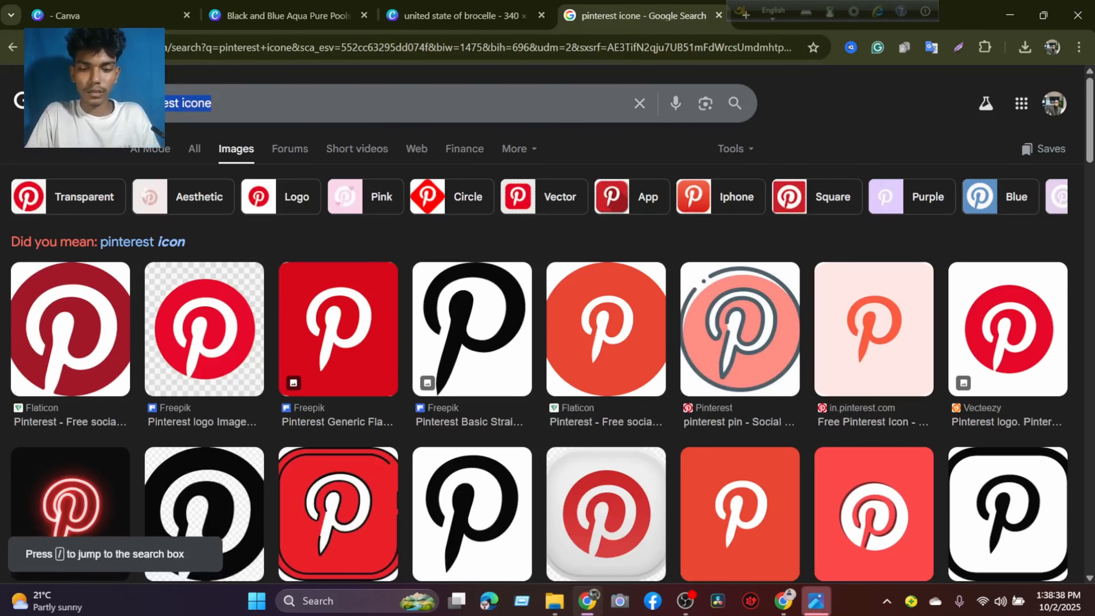
double_click(196, 103)
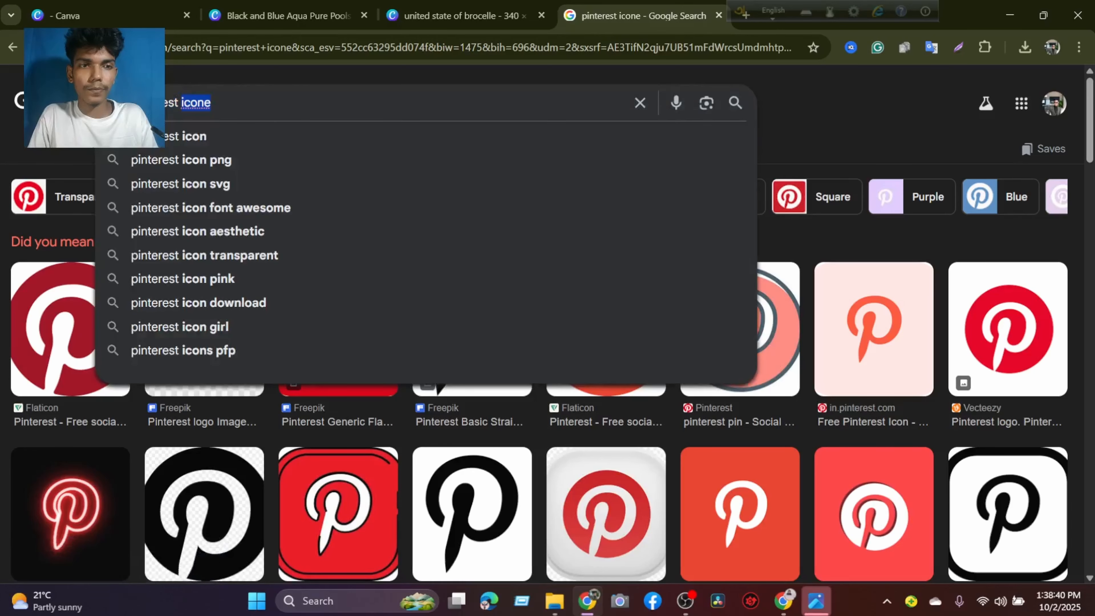
drag(196, 103, 159, 103)
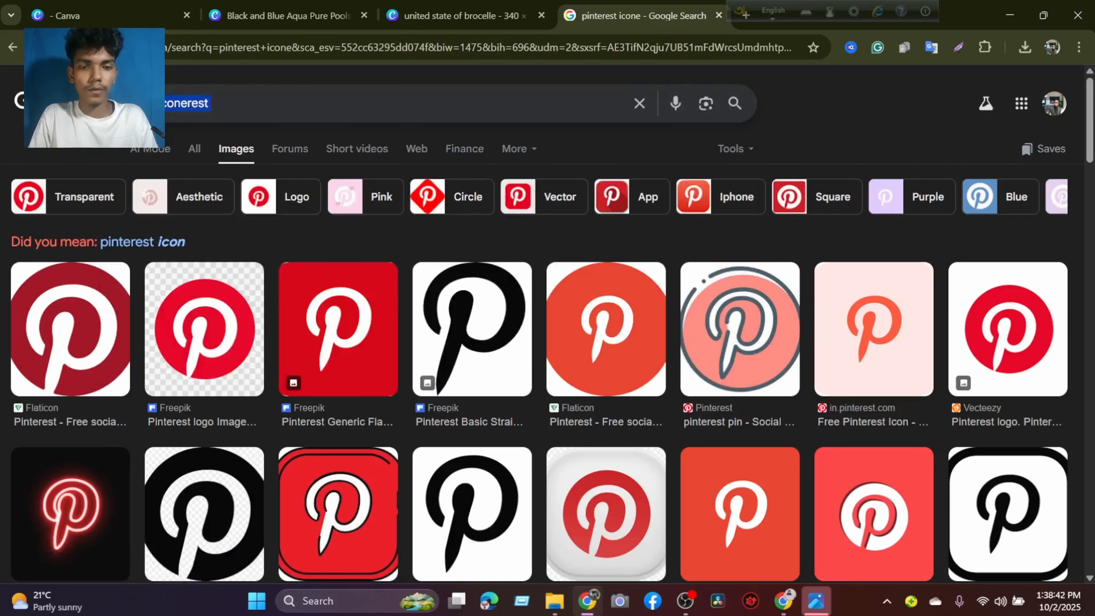
text(linkdin )
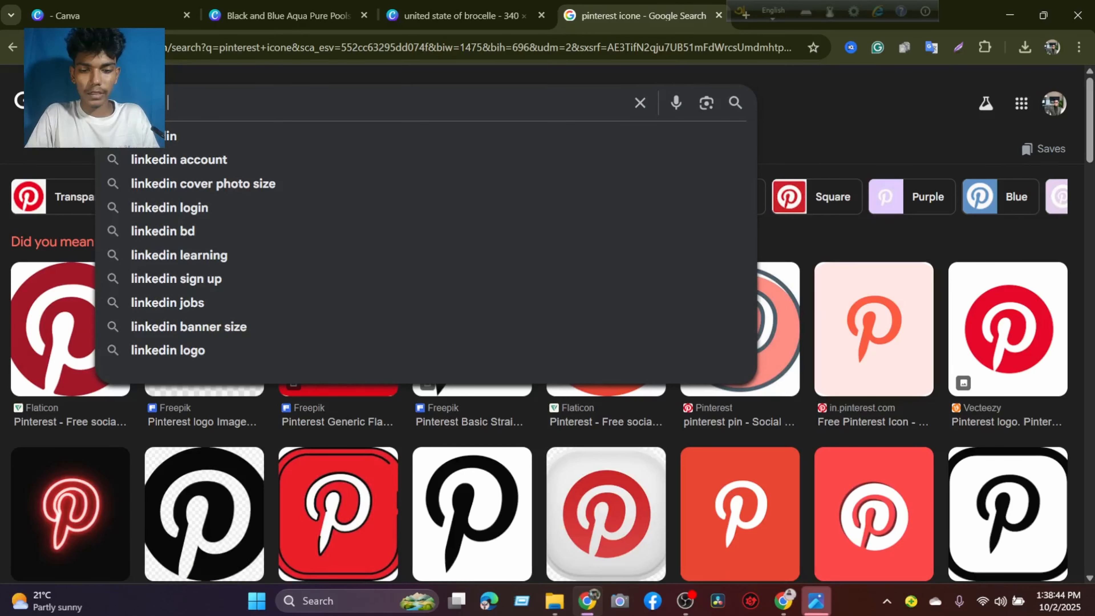
text(logo)
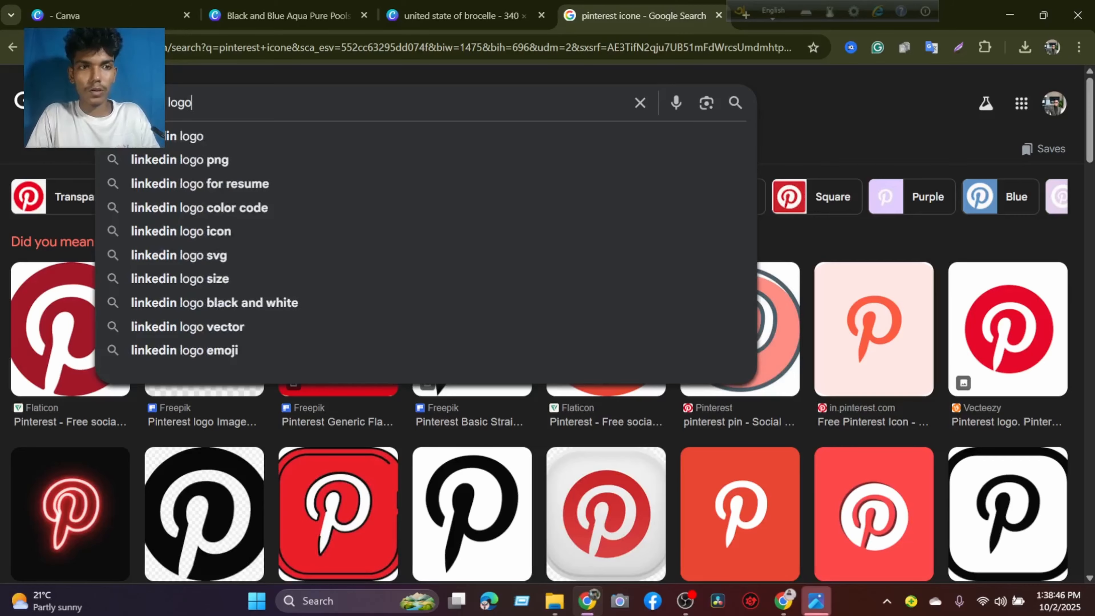
key(Return)
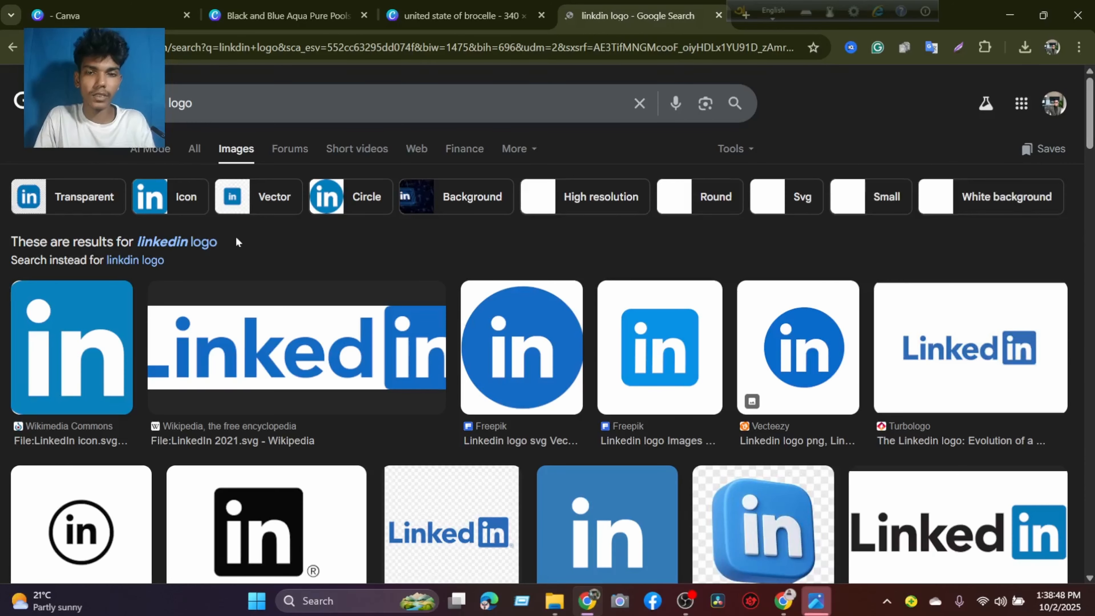
Find the glossy round blue LinkedIn icon from CityPNG and copy its image.
scroll(627, 335, down, 4)
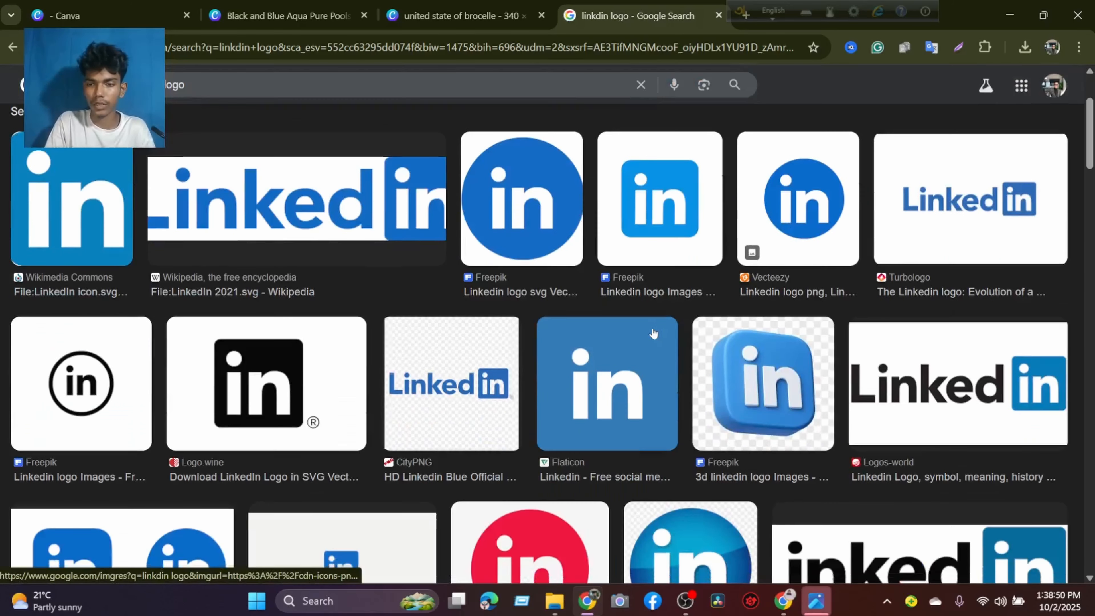
scroll(727, 375, down, 3)
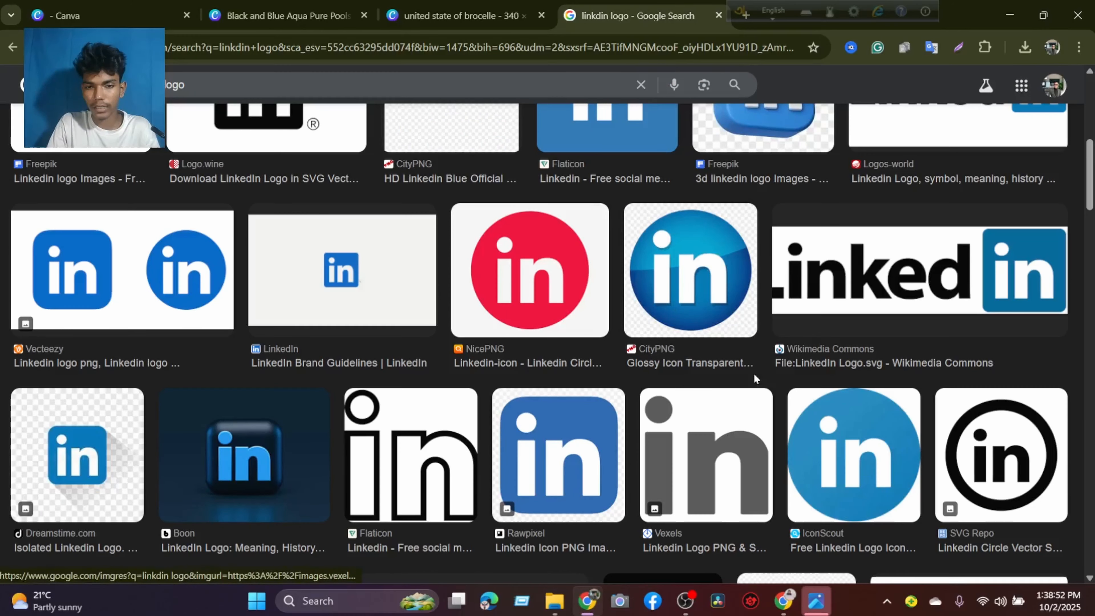
click(673, 277)
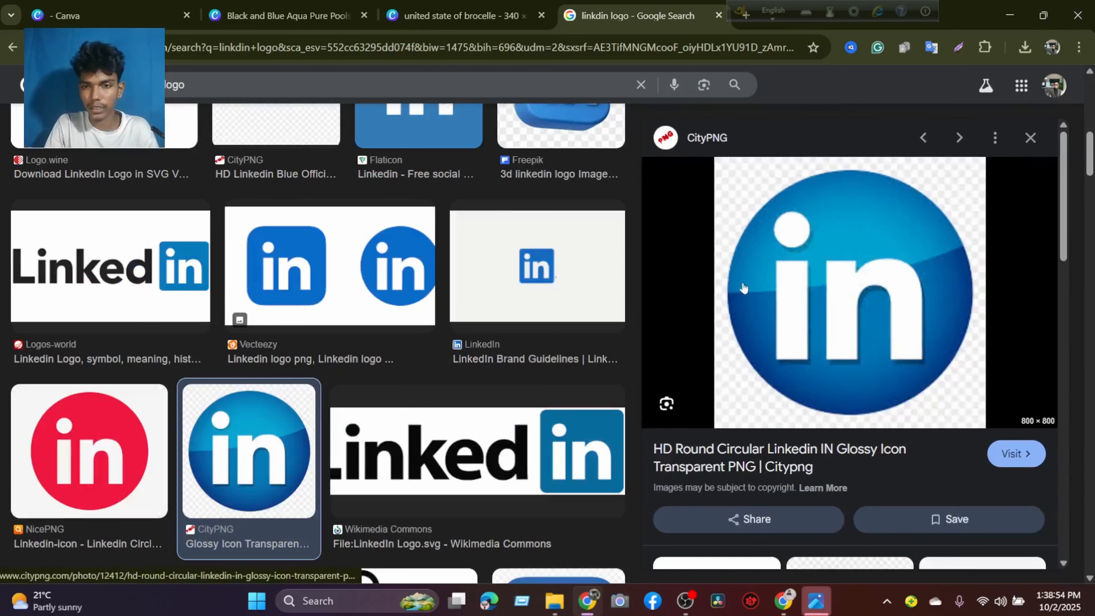
scroll(745, 286, down, 5)
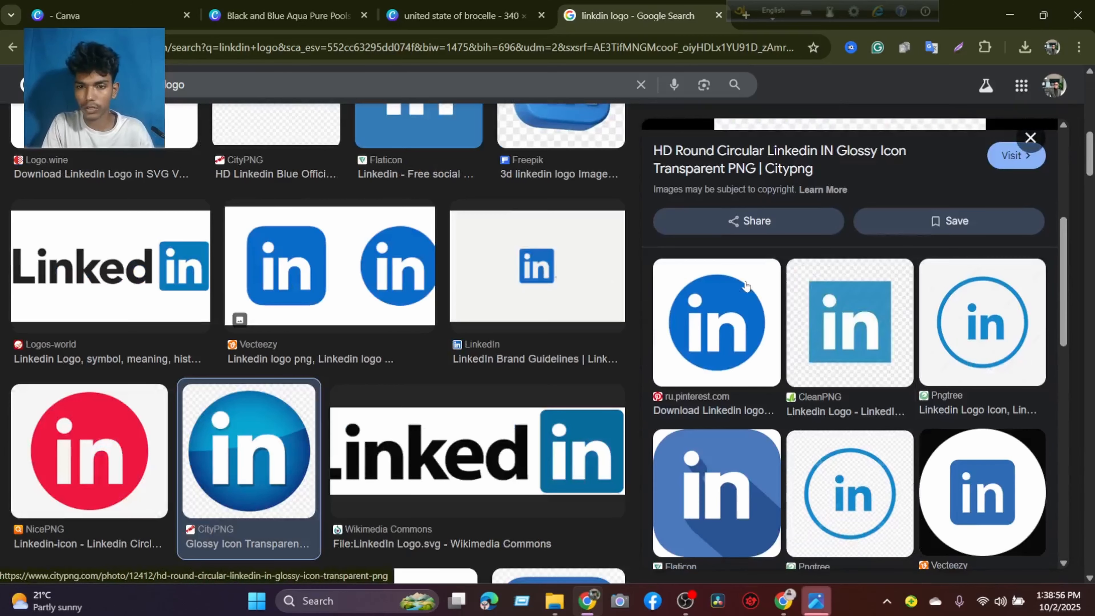
scroll(746, 286, up, 5)
right_click(747, 286)
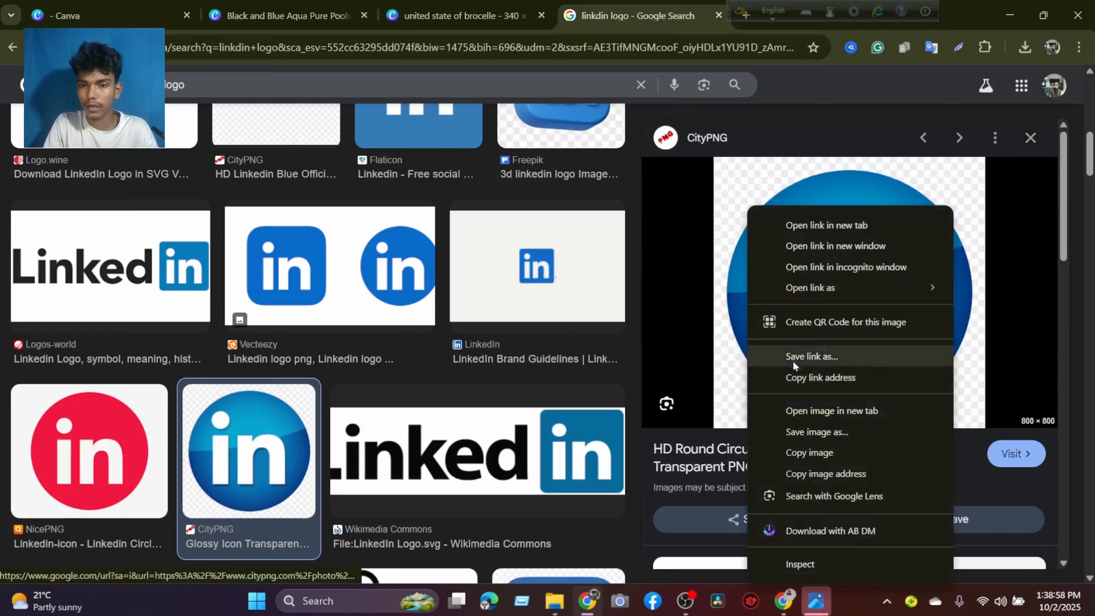
click(803, 444)
Switch back to the Canva design, paste the LinkedIn logo onto page 4 and remove its background.
click(440, 5)
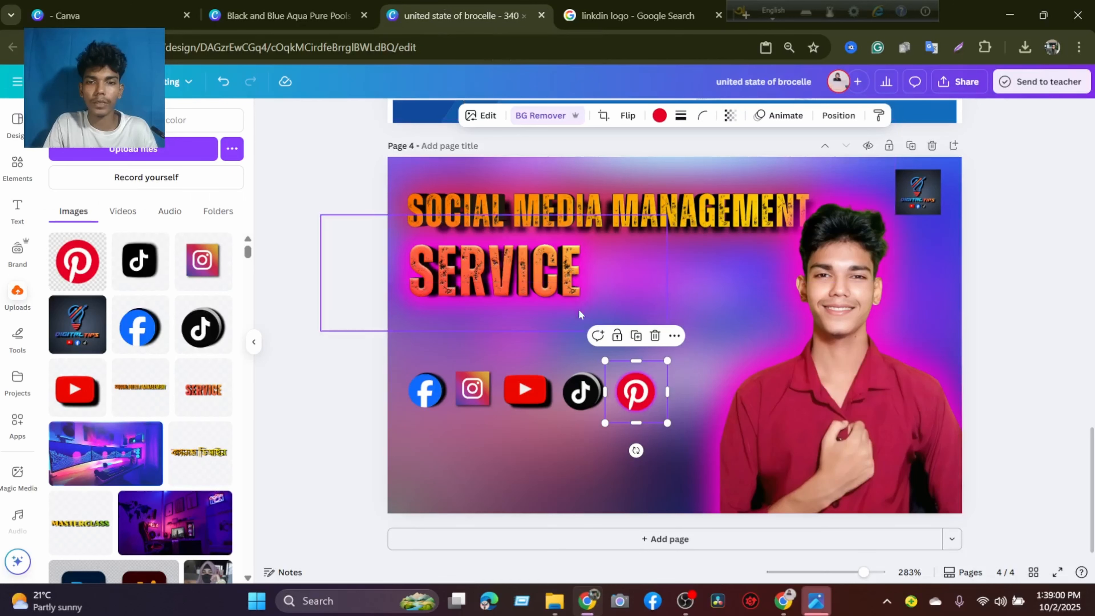
click(700, 275)
right_click(699, 275)
click(736, 231)
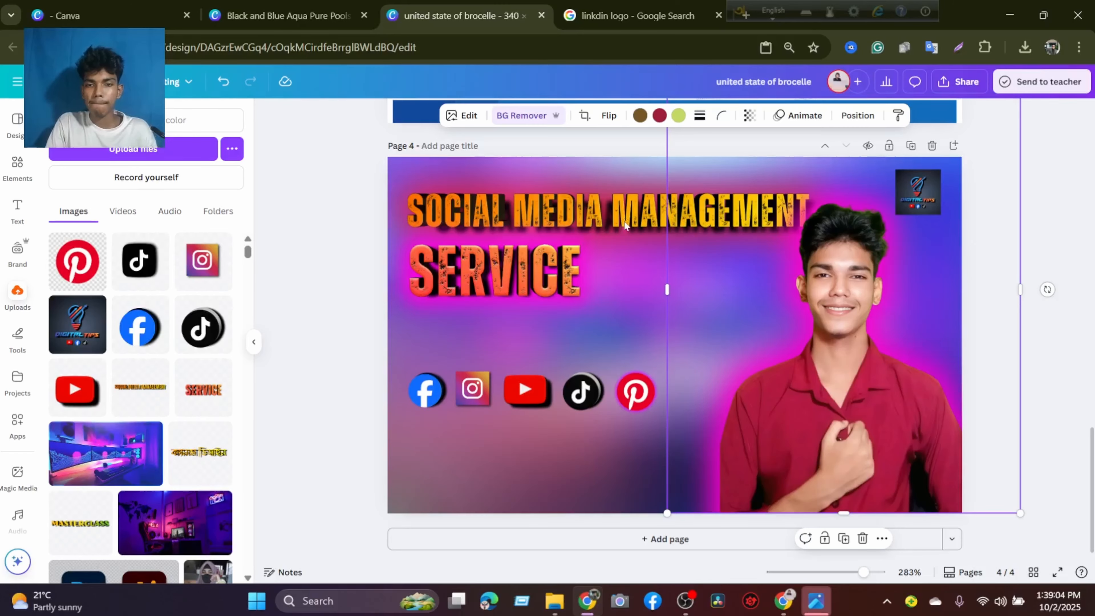
click(544, 117)
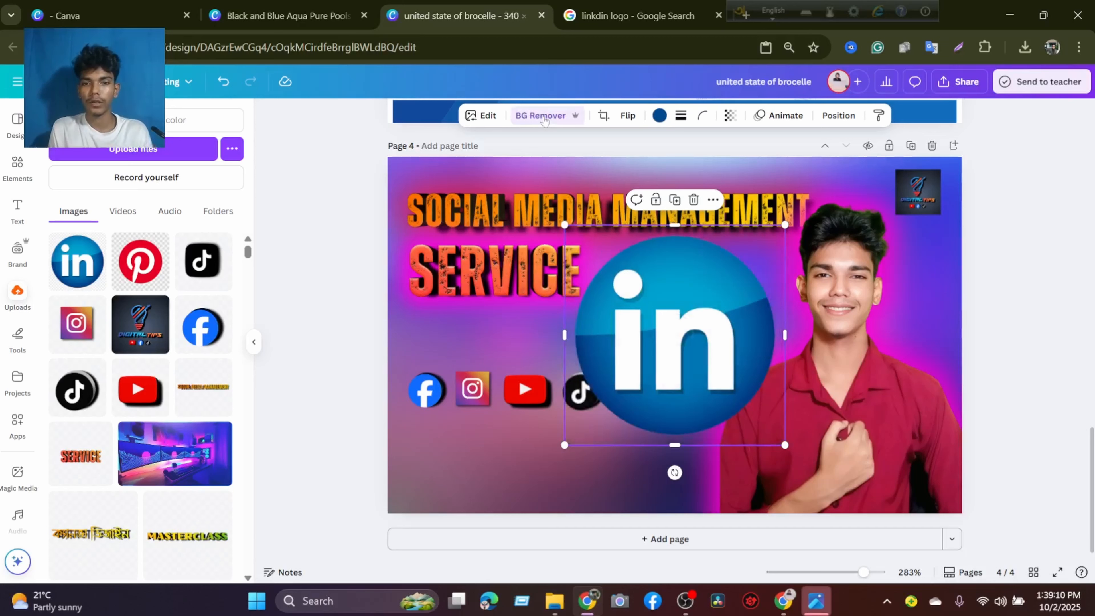
Shrink the LinkedIn logo to the size of the other logos and align it after the Pinterest logo in the row.
drag(698, 294, 535, 341)
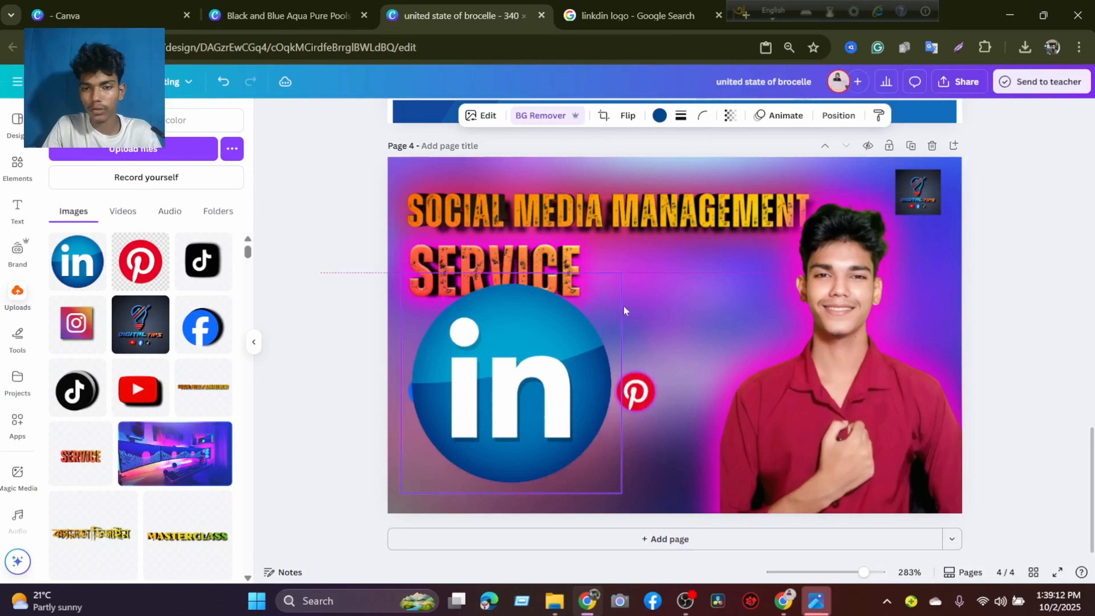
drag(621, 275, 448, 440)
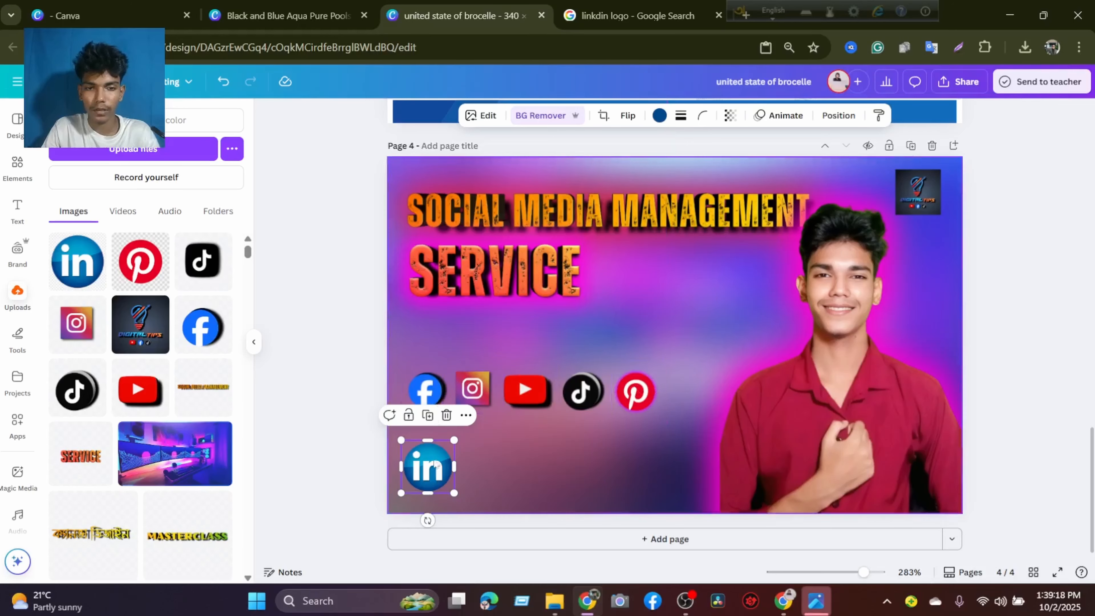
drag(443, 462, 712, 366)
click(530, 388)
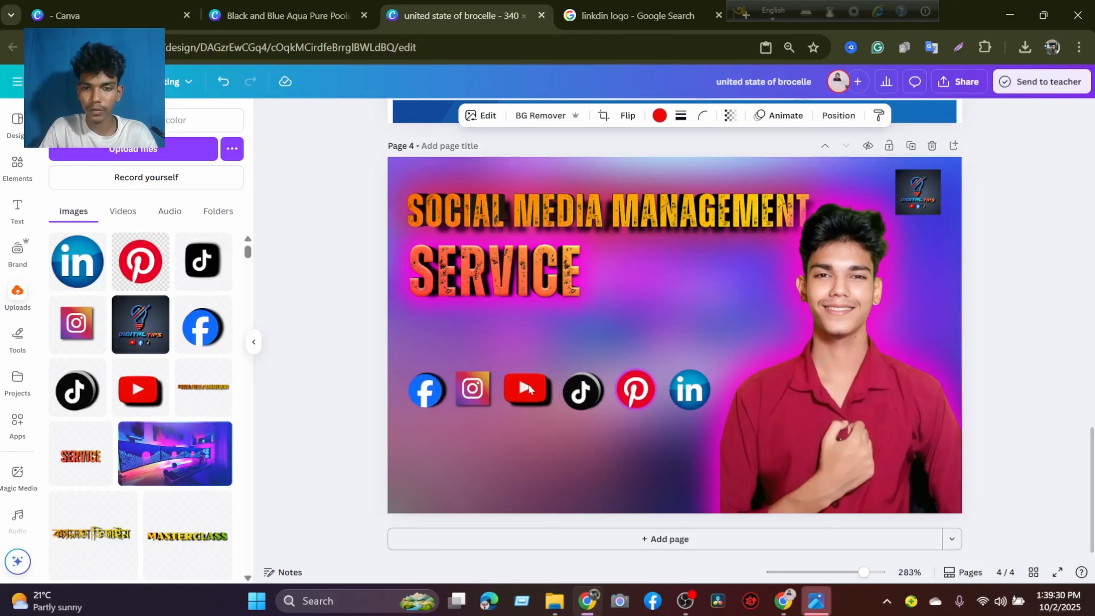
click(666, 391)
click(697, 394)
drag(697, 394, 695, 398)
Group the Facebook, Instagram, YouTube, TikTok, Pinterest and LinkedIn logos.
click(420, 394)
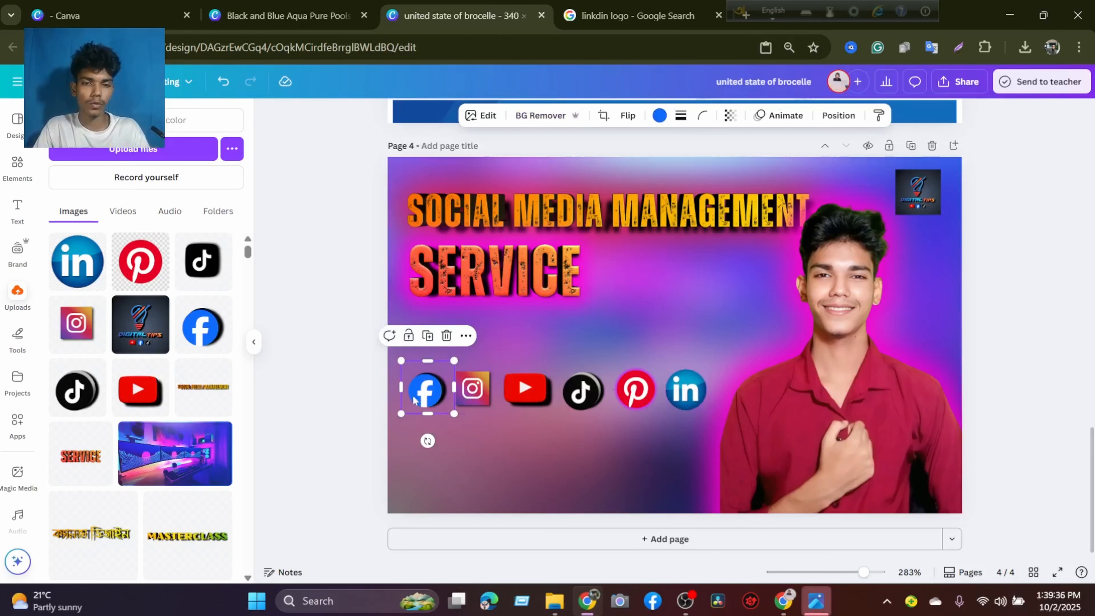
shift+click(444, 394)
shift+click(527, 391)
shift+click(579, 390)
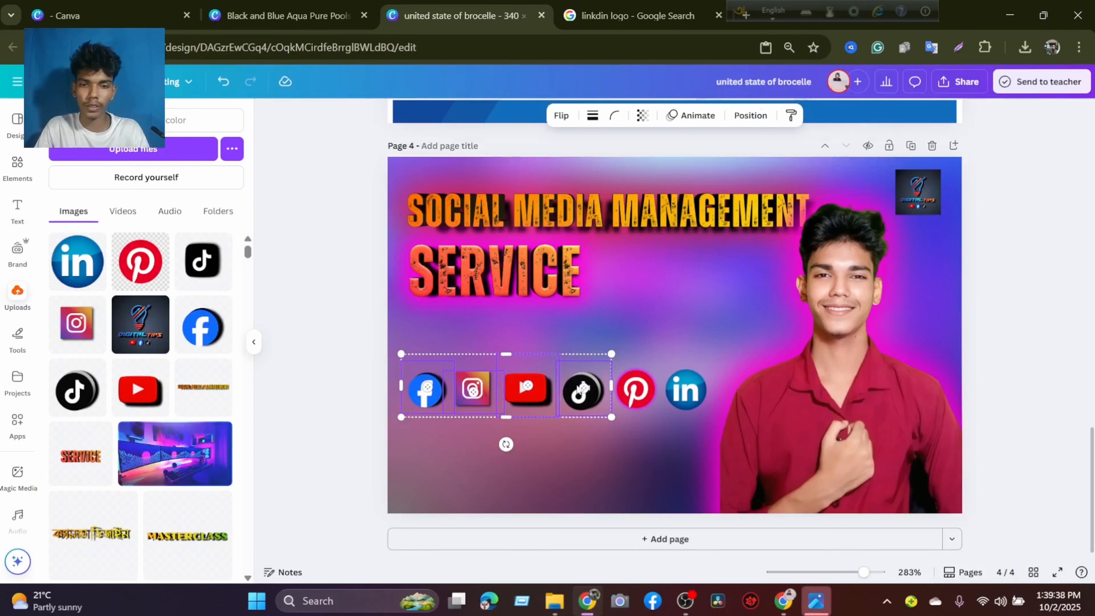
shift+click(629, 390)
shift+click(685, 391)
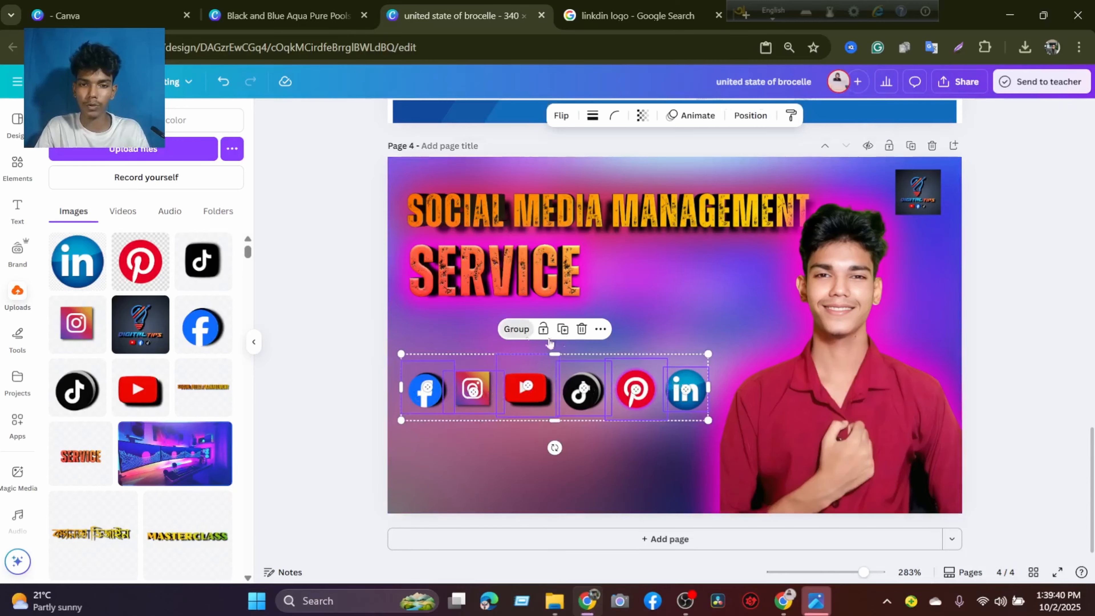
click(516, 329)
Shrink the logo group to about the width of the SERVICE heading and place it directly below that heading.
drag(702, 418, 570, 377)
drag(489, 372, 534, 331)
click(647, 328)
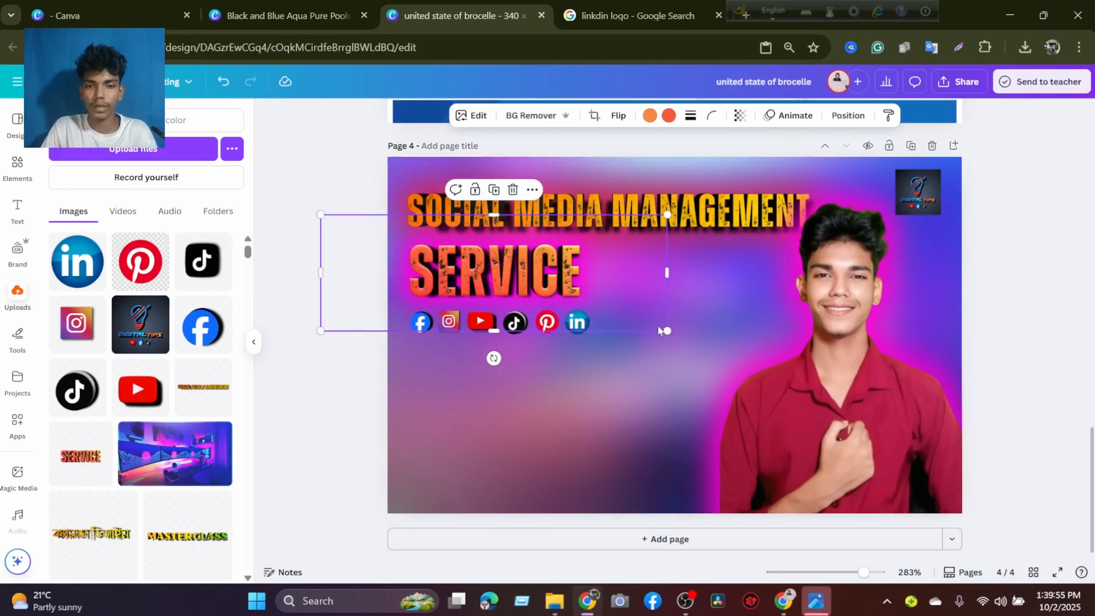
click(1030, 250)
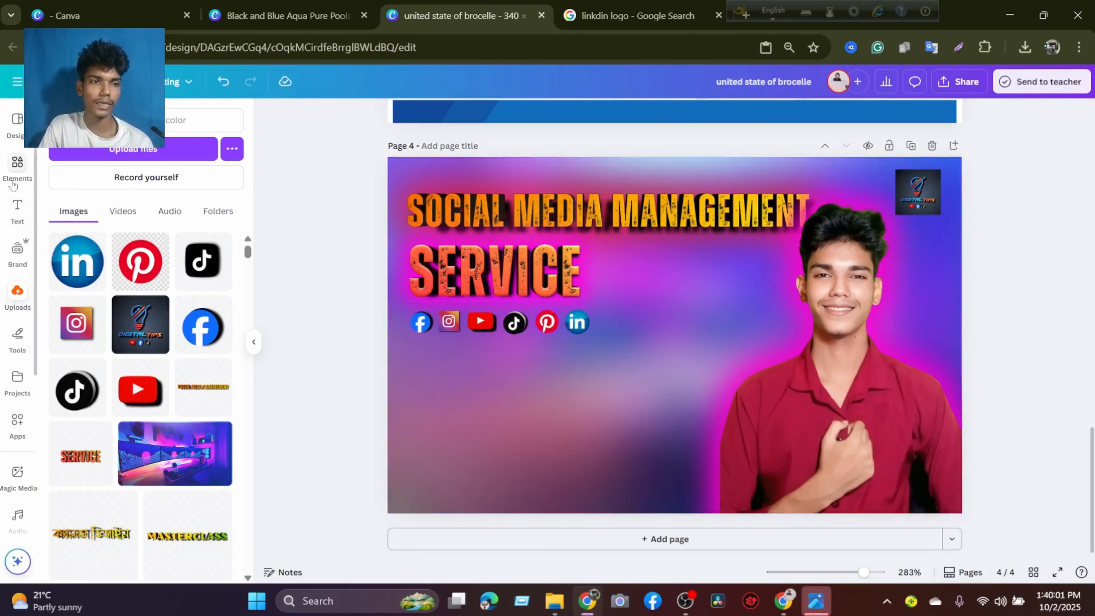
Add a default heading text box to page 4.
click(17, 207)
click(130, 250)
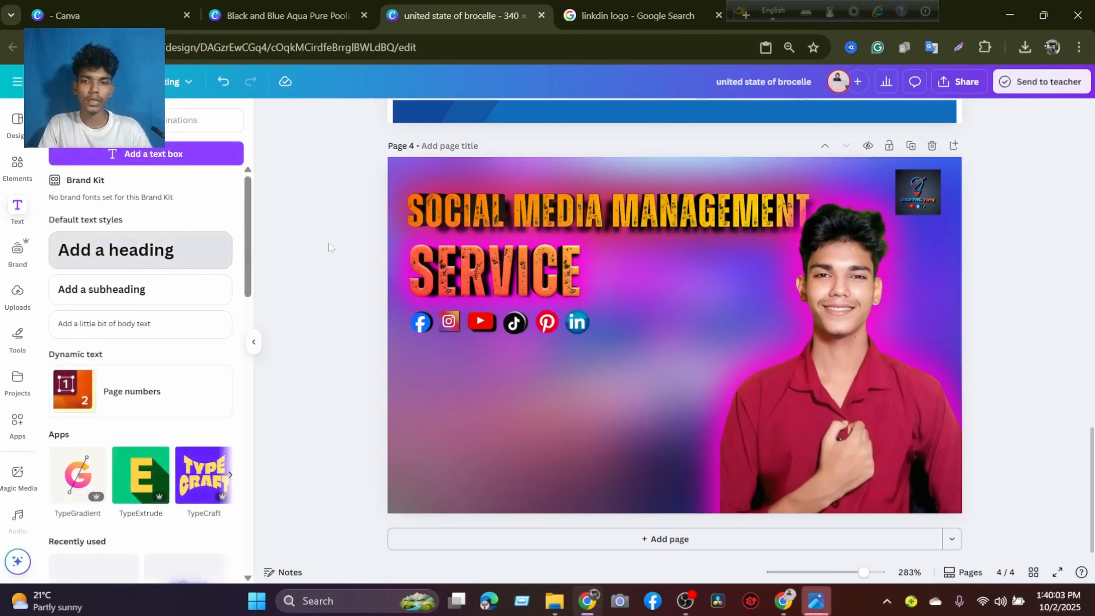
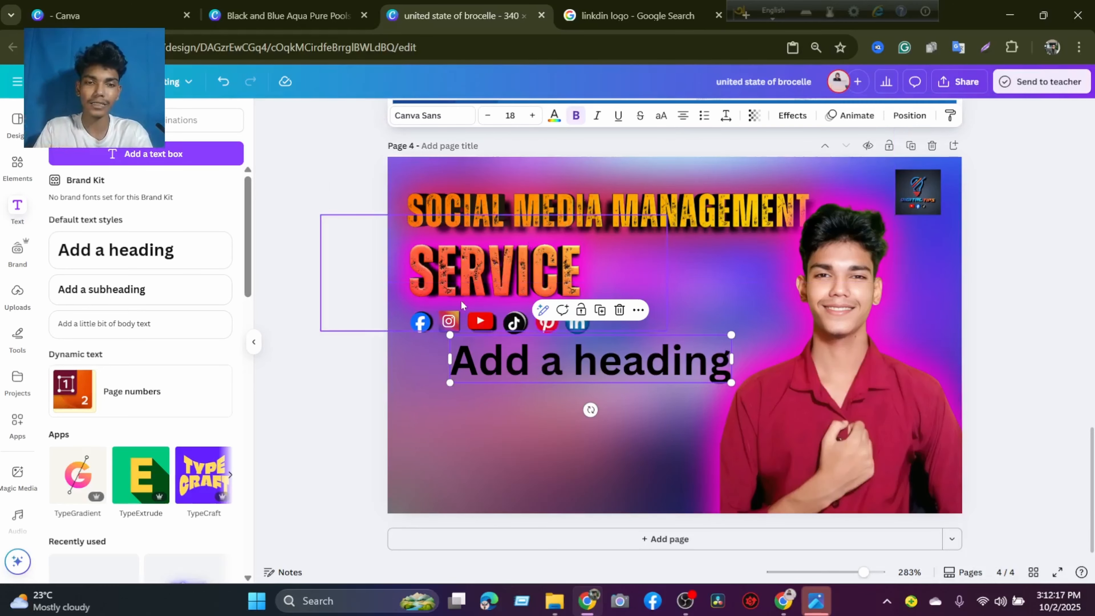
Shift the heading text box under the logo row and replace its text with "Our service".
click(454, 319)
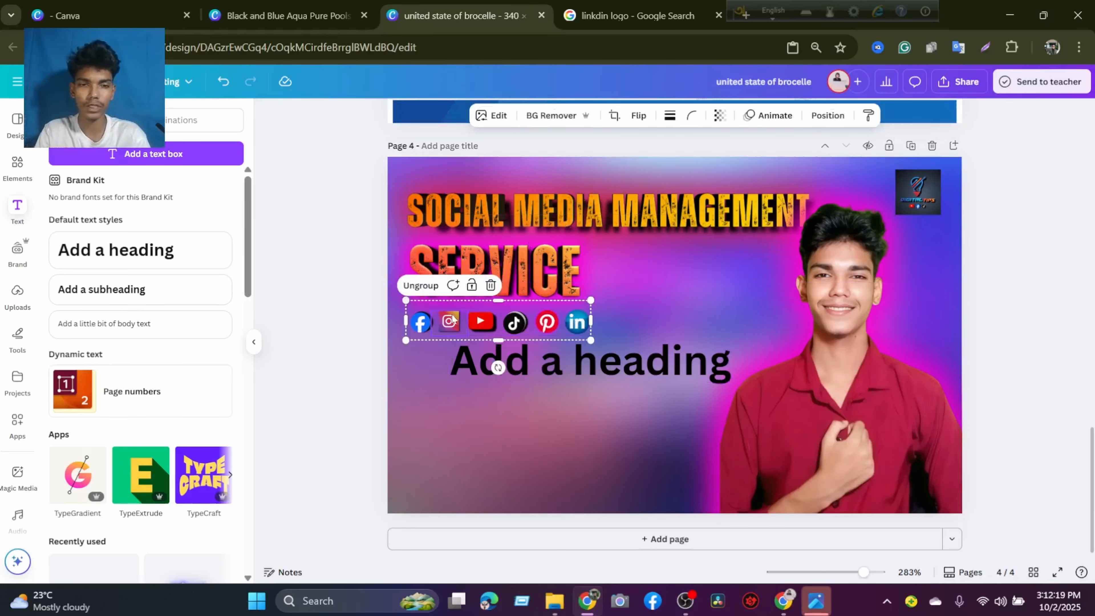
drag(525, 371, 494, 375)
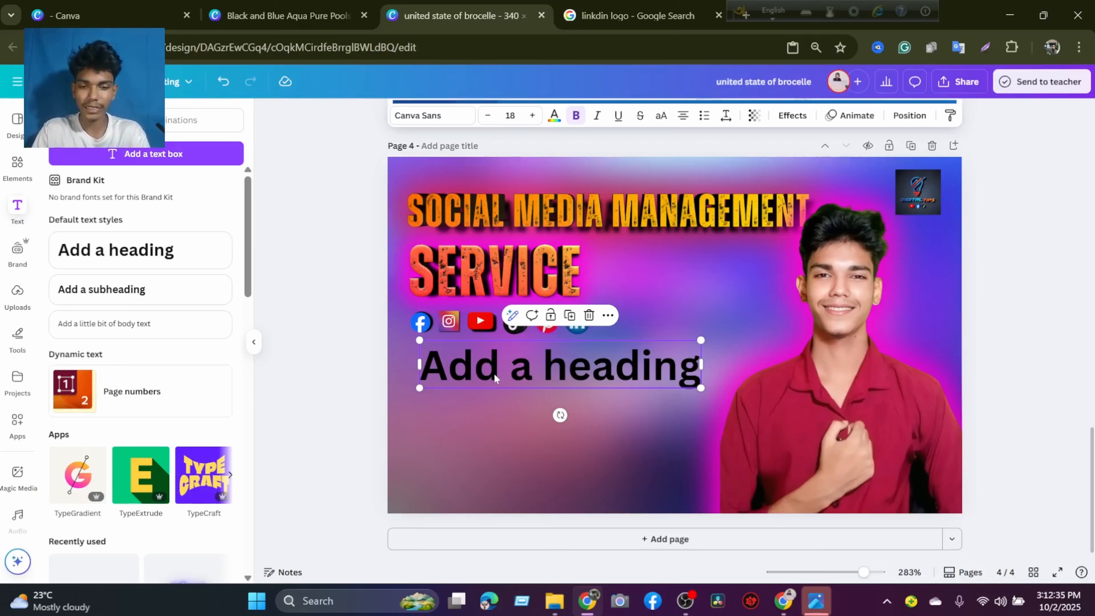
double_click(494, 376)
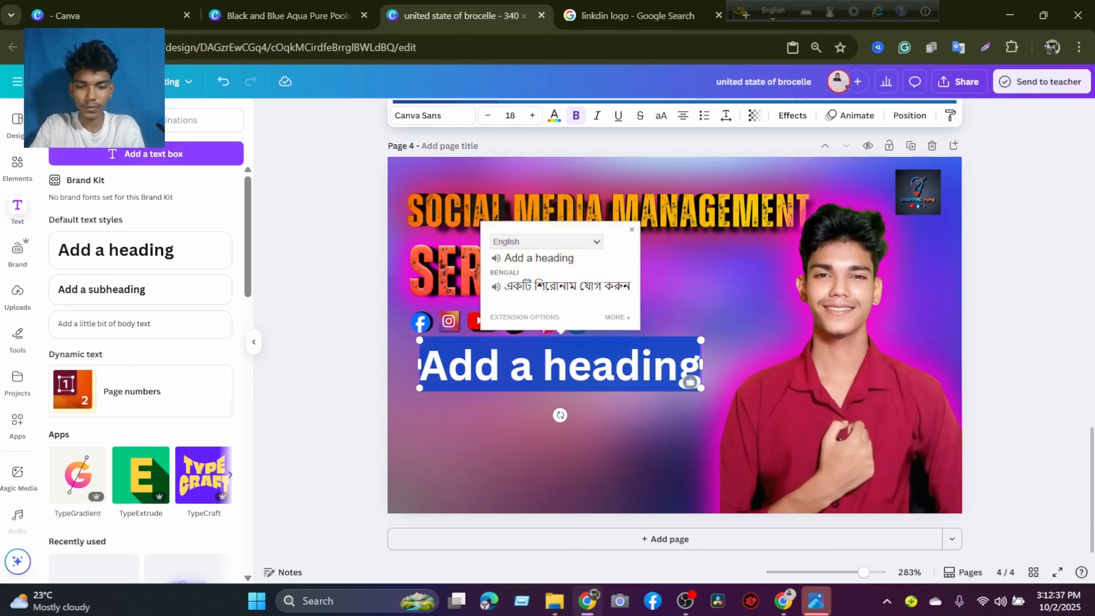
text(Our serv)
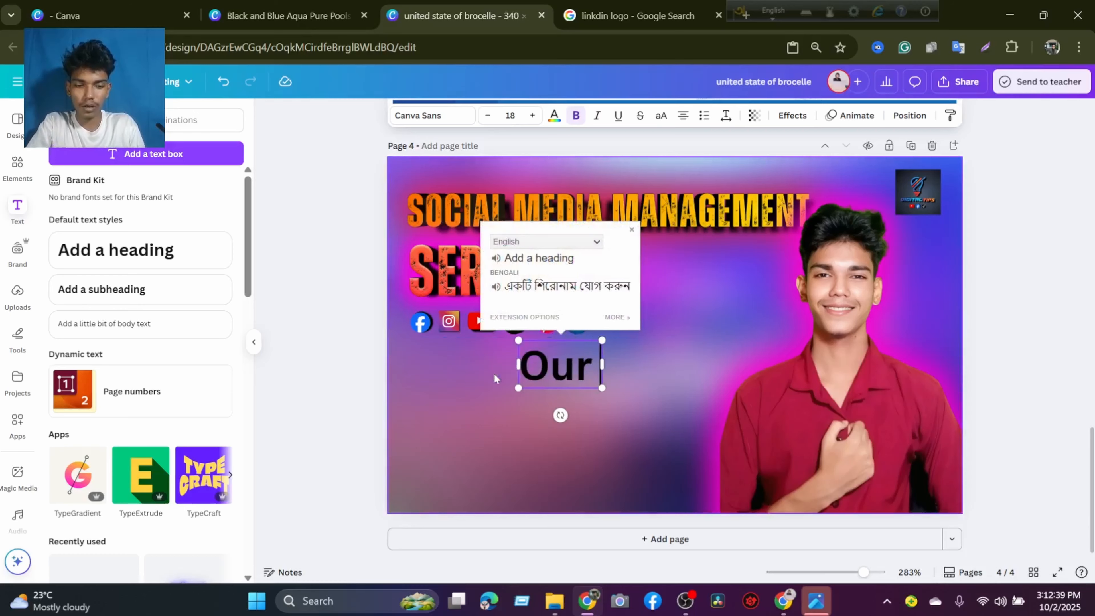
text(ice)
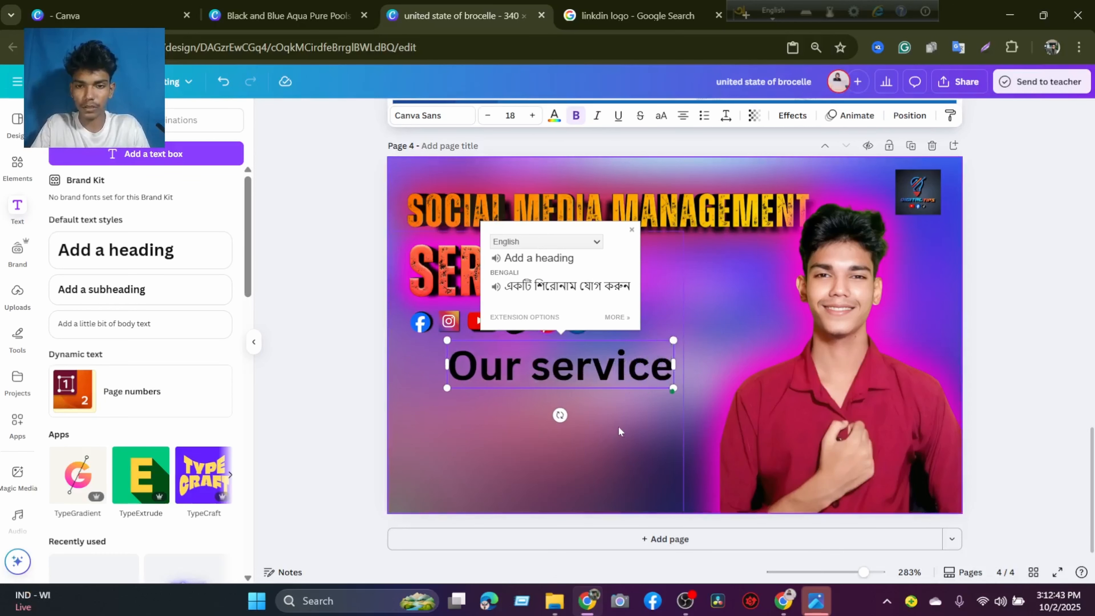
click(587, 442)
Shrink the "Our service" text to size 9.1 and place it directly below the social media logos.
click(590, 384)
drag(589, 385, 561, 408)
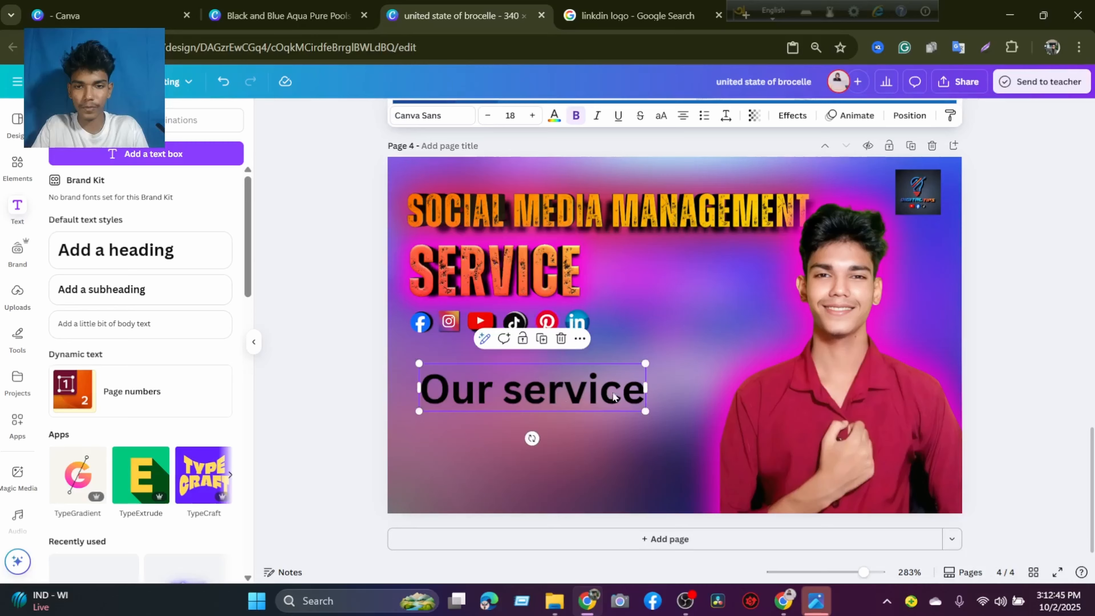
drag(643, 412, 553, 391)
drag(454, 385, 486, 372)
click(542, 405)
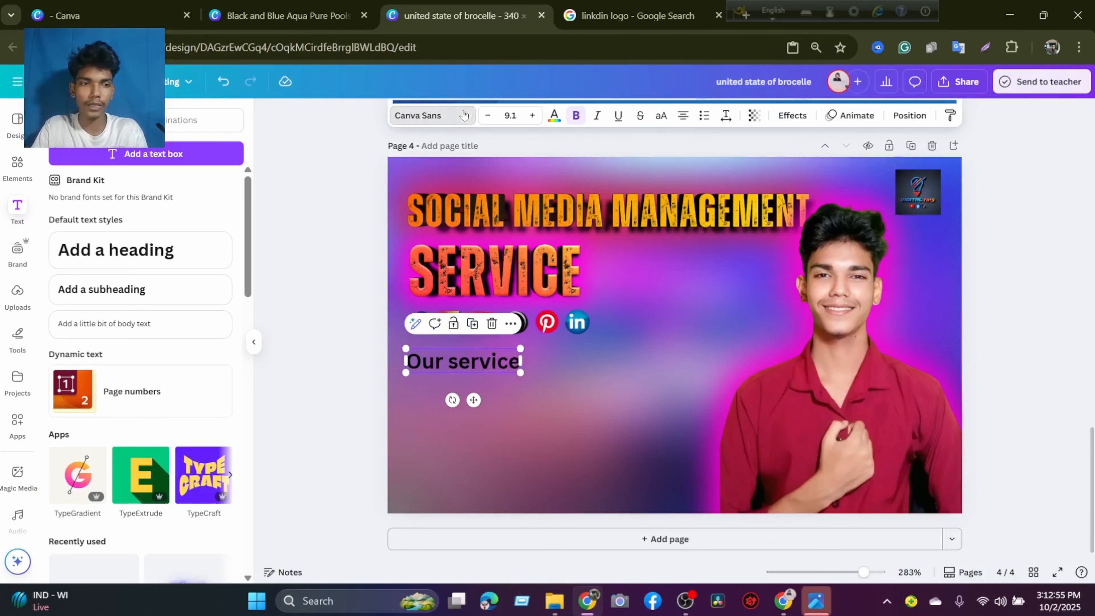
Try a few fonts on the "Our service" text and settle on Archivo Black.
click(464, 114)
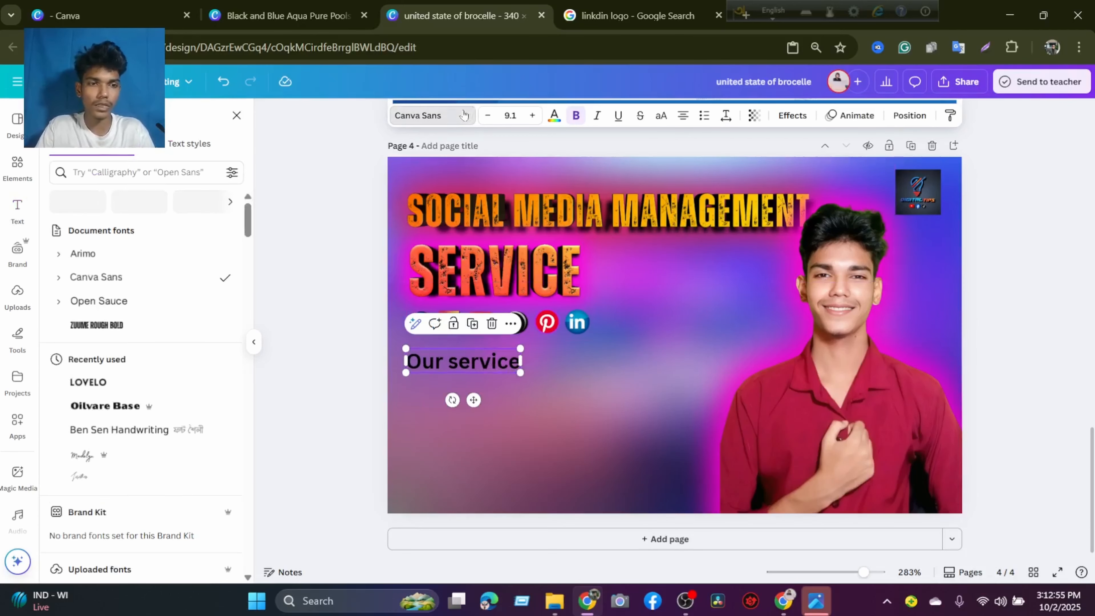
click(163, 323)
click(126, 385)
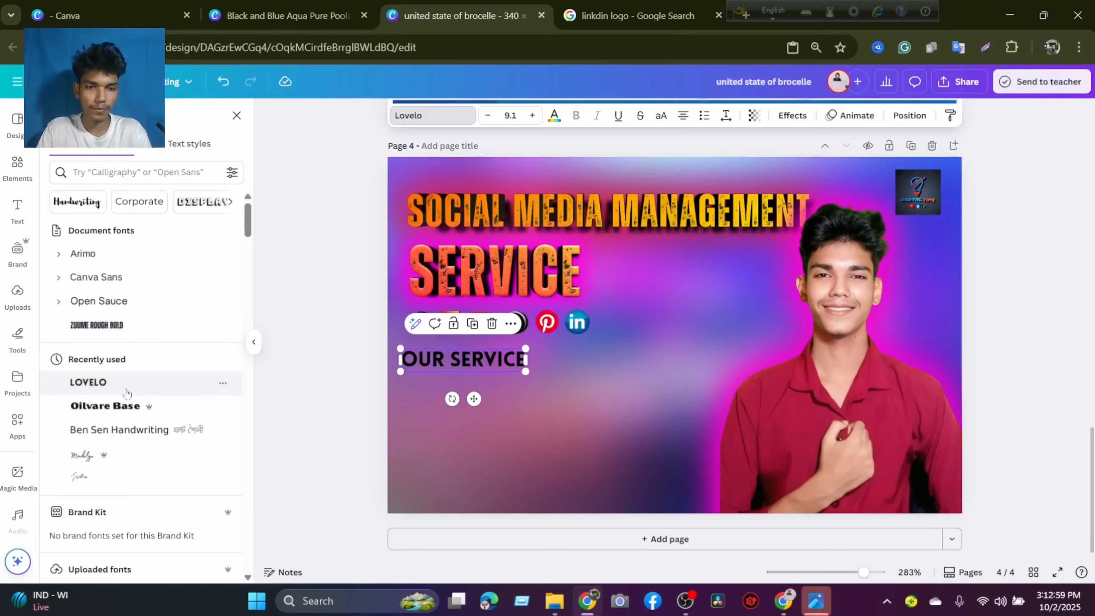
click(113, 405)
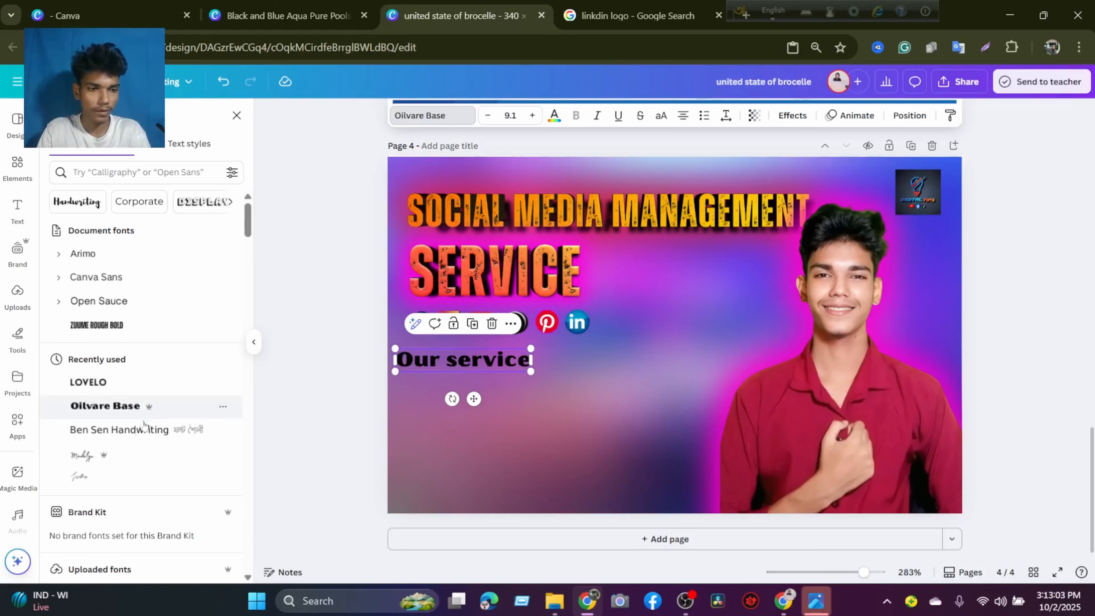
scroll(136, 405, down, 3)
scroll(136, 407, down, 10)
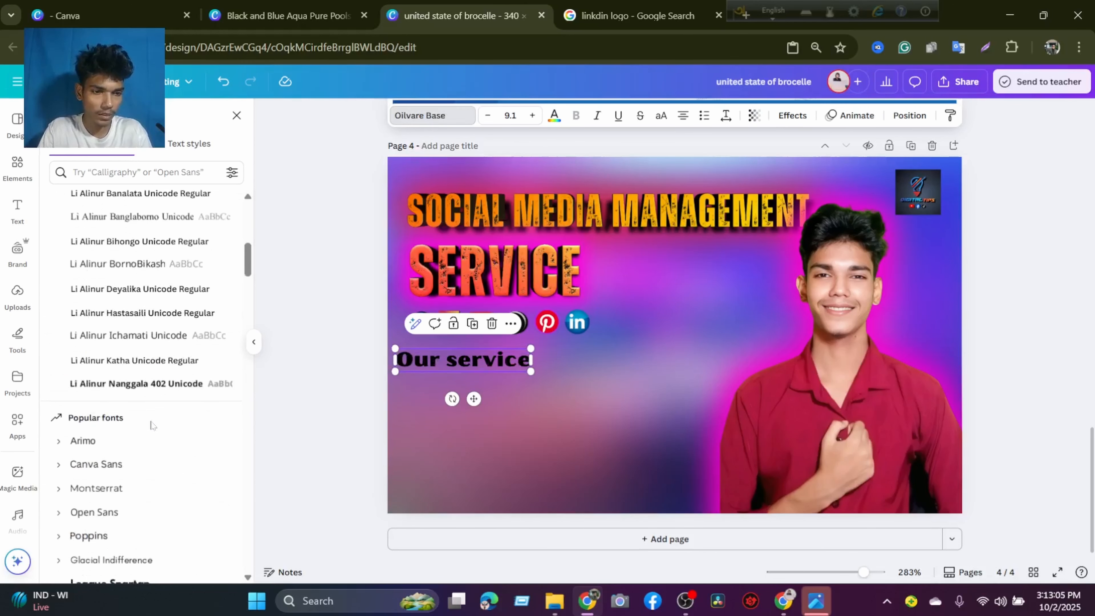
click(152, 295)
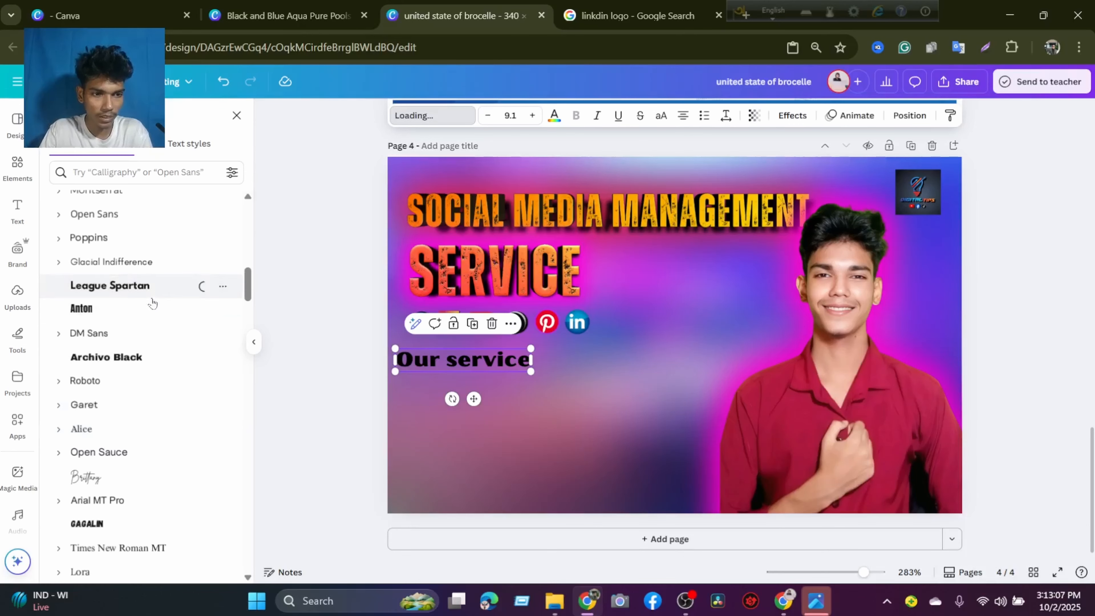
click(129, 358)
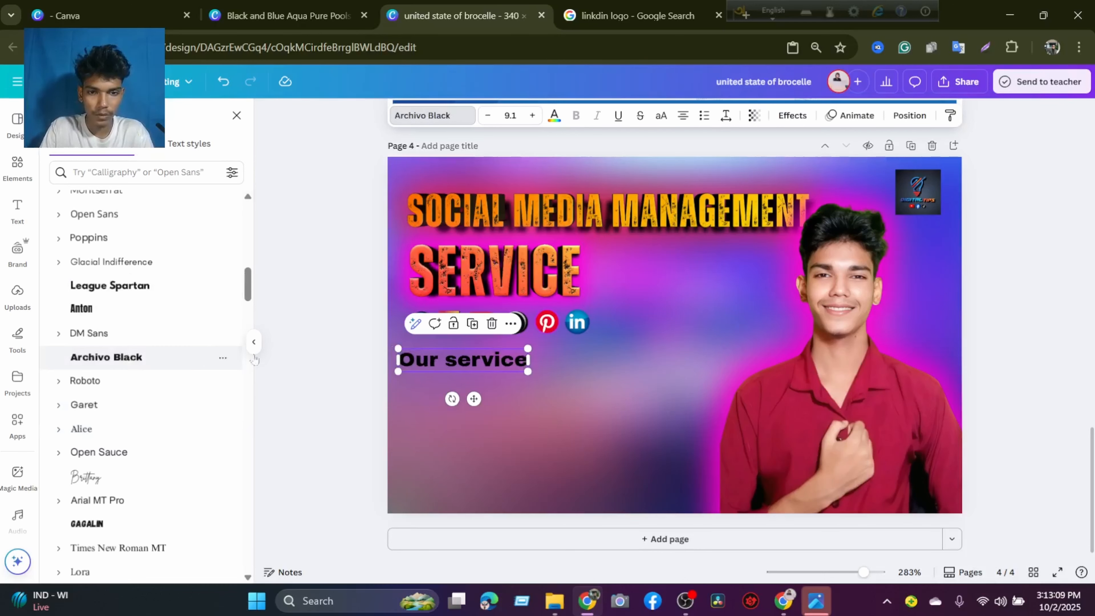
click(648, 376)
Align the "Our service" text with the start of the logo row and color it white.
click(473, 362)
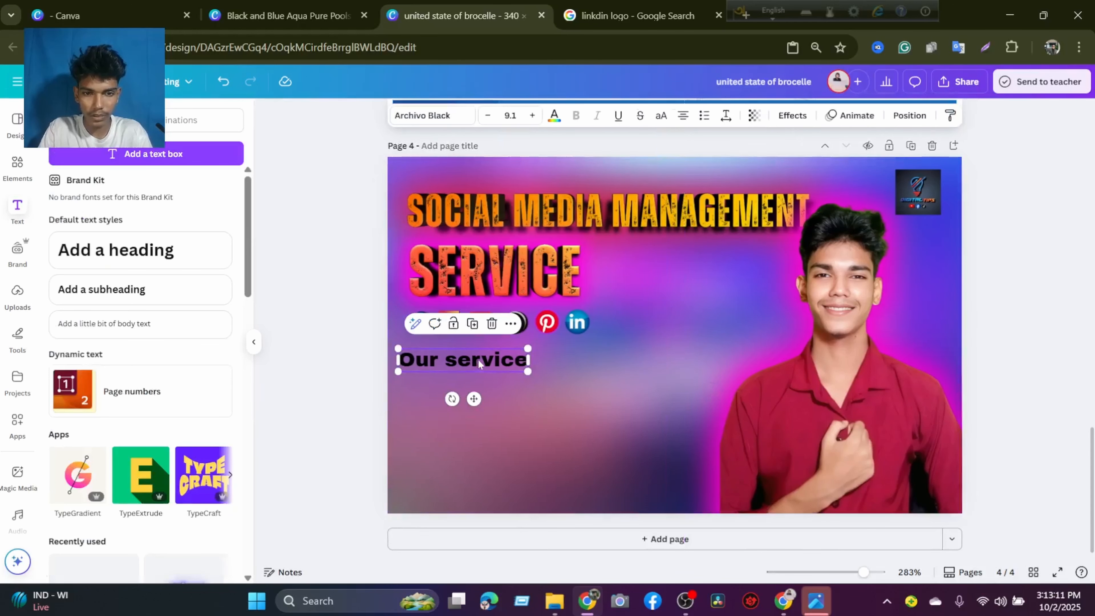
drag(479, 360, 487, 359)
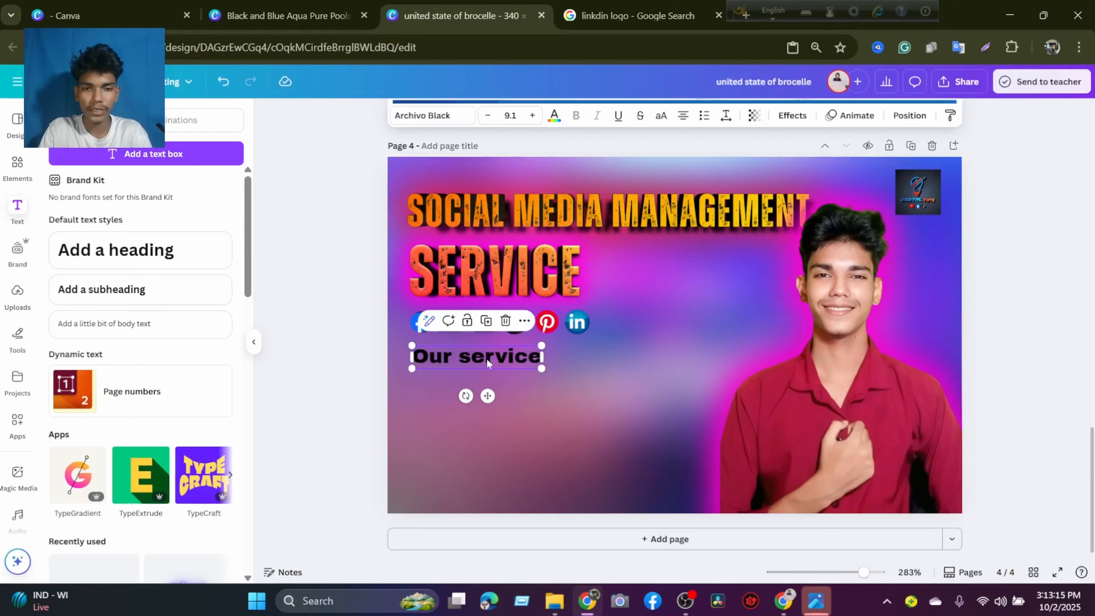
click(555, 116)
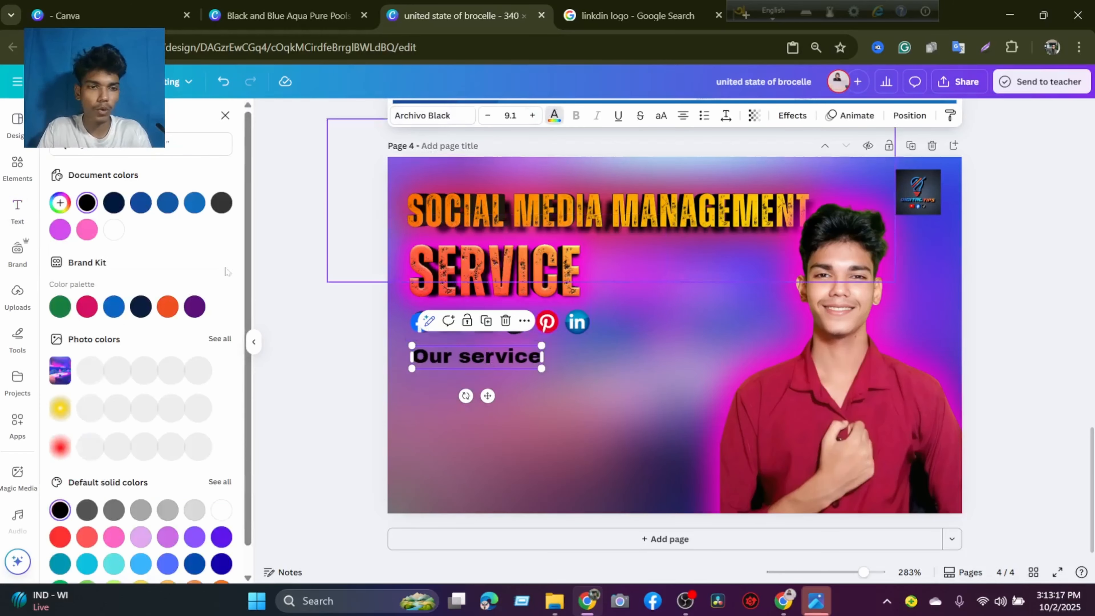
click(114, 230)
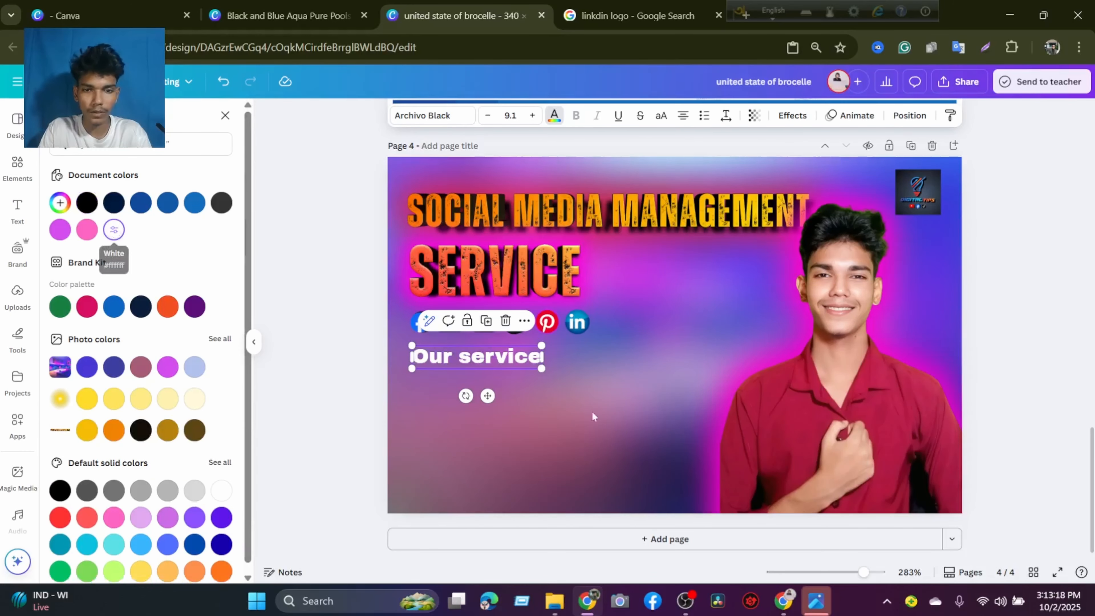
click(612, 424)
Clear the previous elements search and add a square shape to page 4.
click(495, 363)
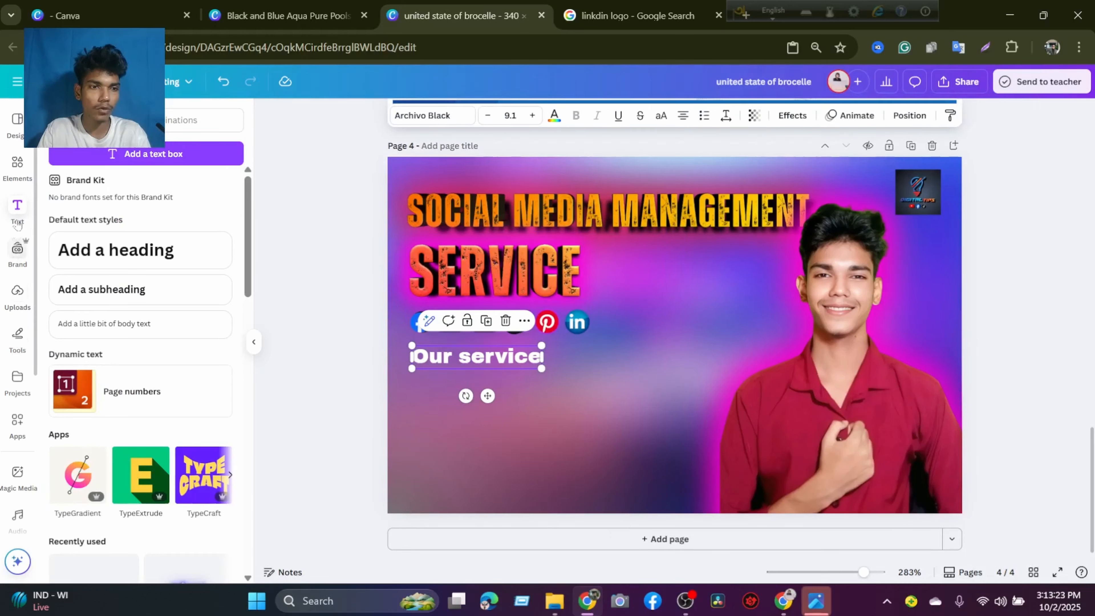
click(11, 178)
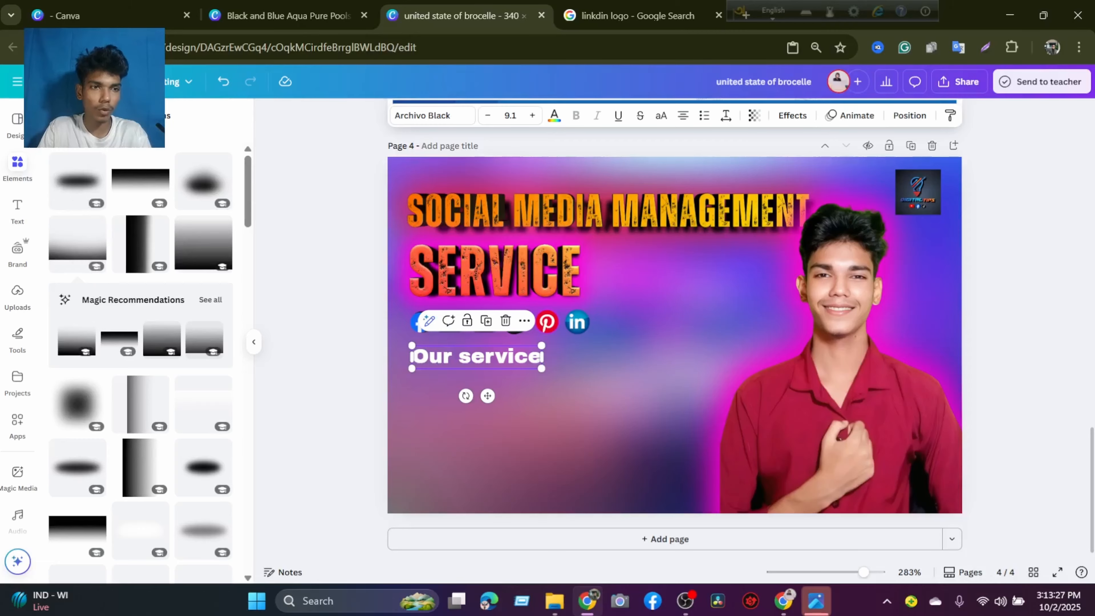
click(57, 115)
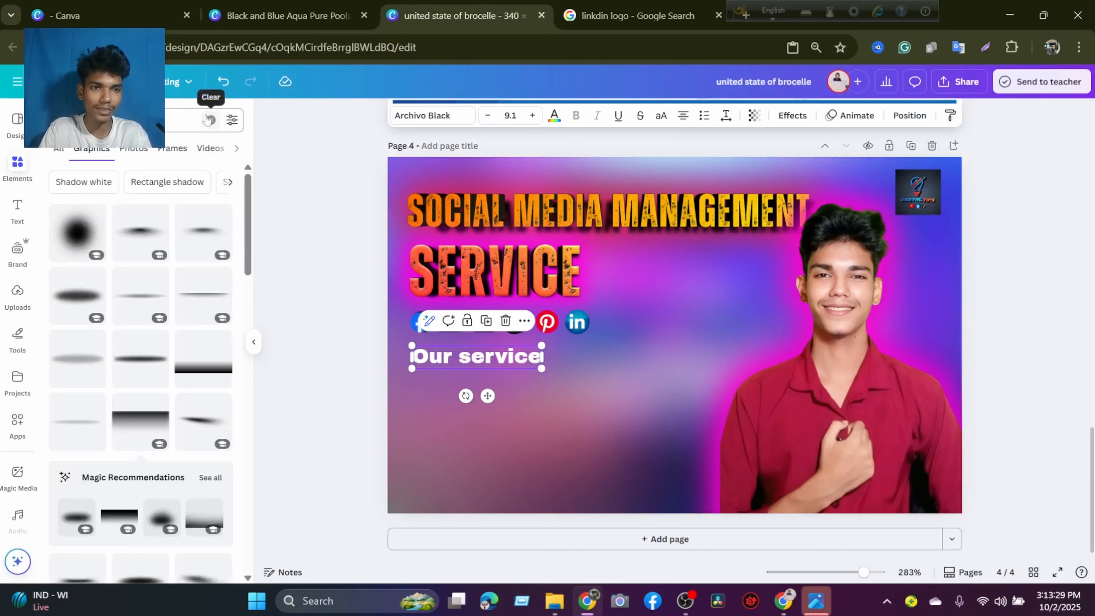
click(209, 120)
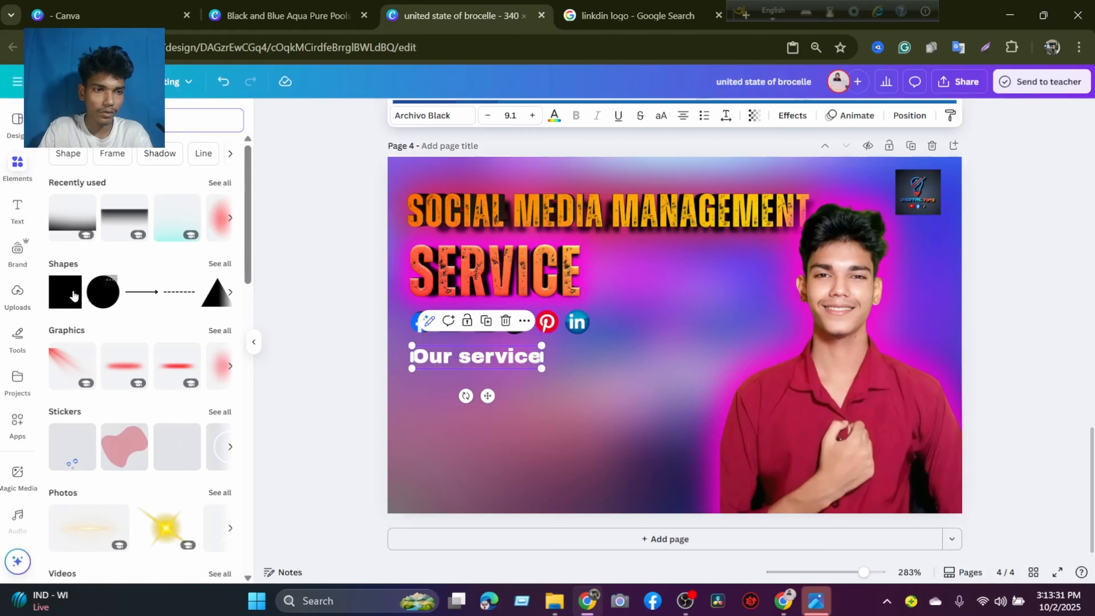
click(73, 295)
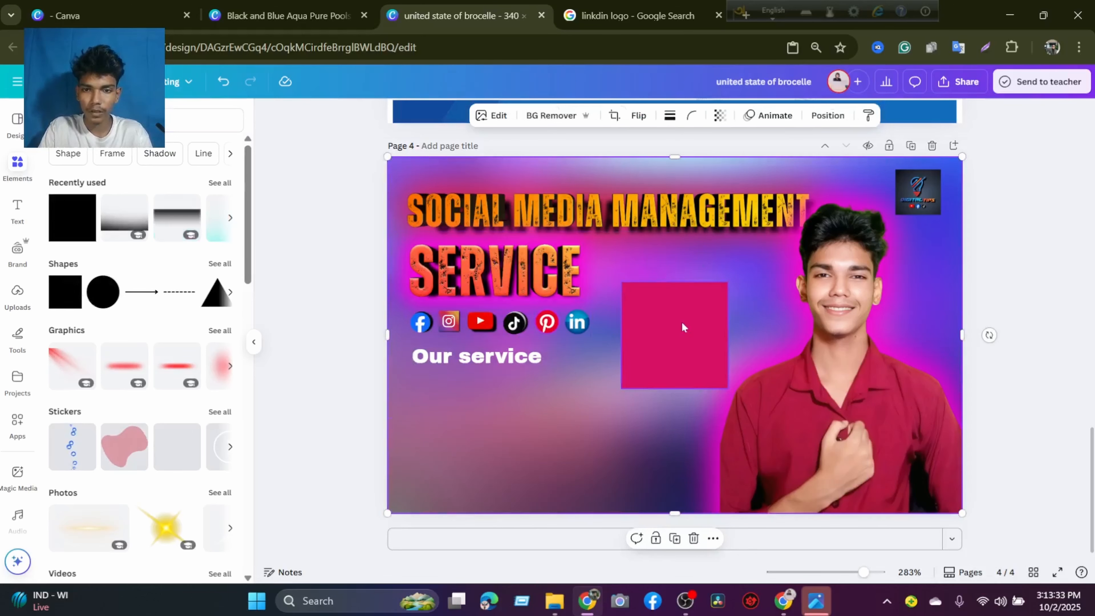
Resize the square into a narrow bar slightly larger than the "Our service" text and center it behind that text.
drag(683, 328, 464, 341)
drag(511, 387, 552, 392)
drag(482, 453, 485, 374)
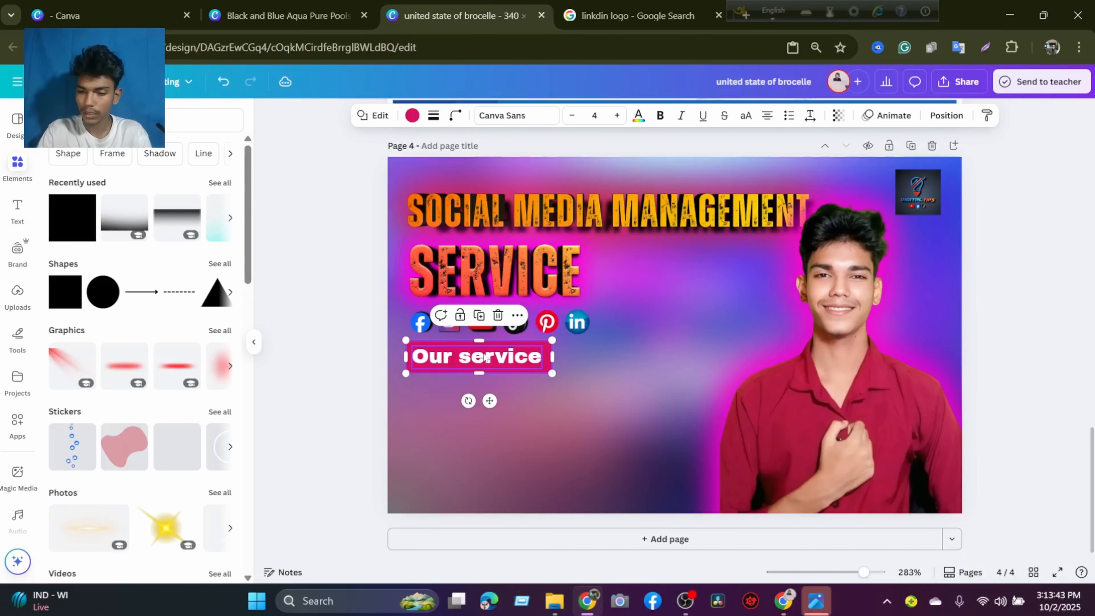
key(Left)
key(Left)
key(Left)
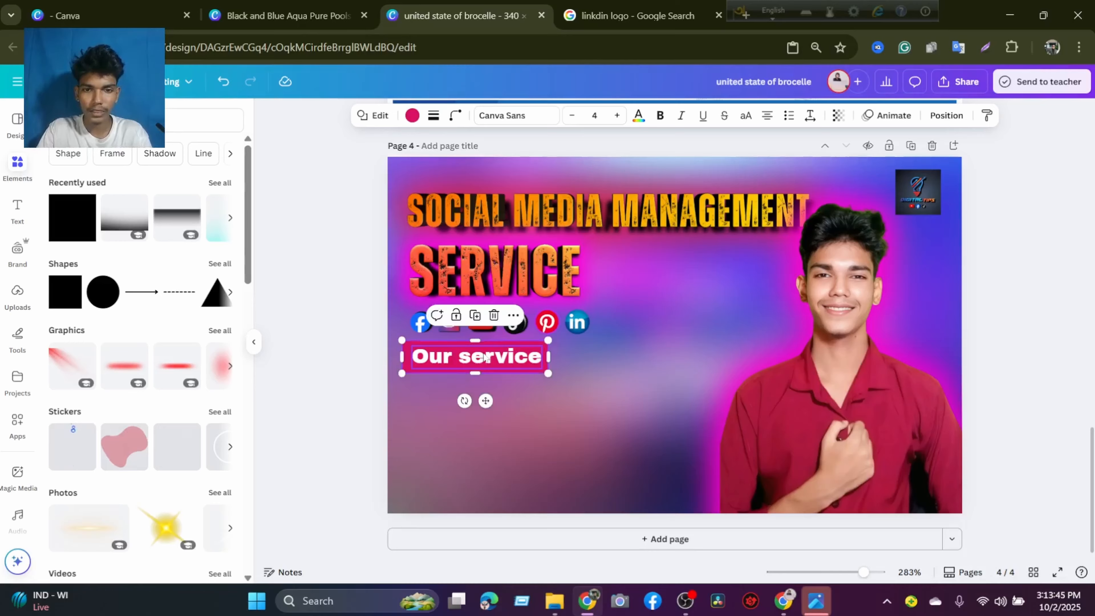
key(Right)
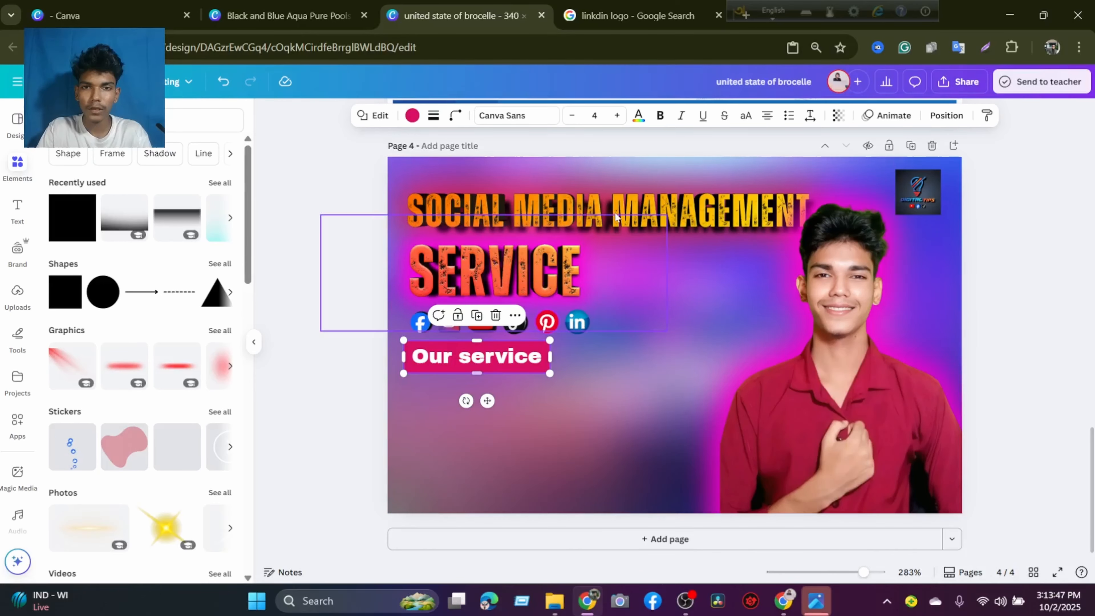
Try purple and black fills on the bar behind "Our service", then fill it with dark blue.
click(412, 115)
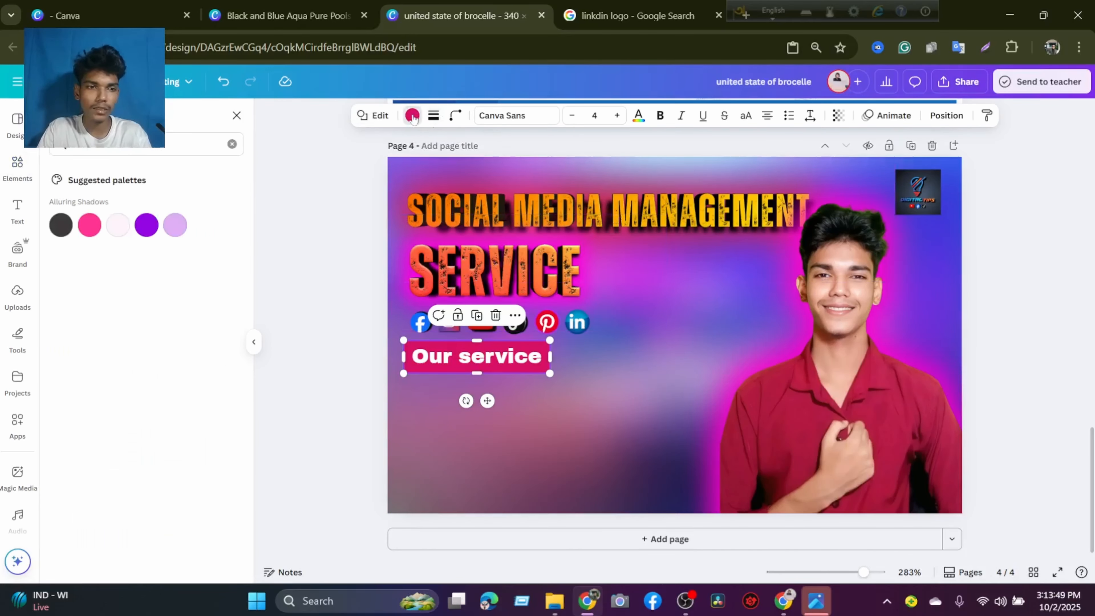
click(231, 143)
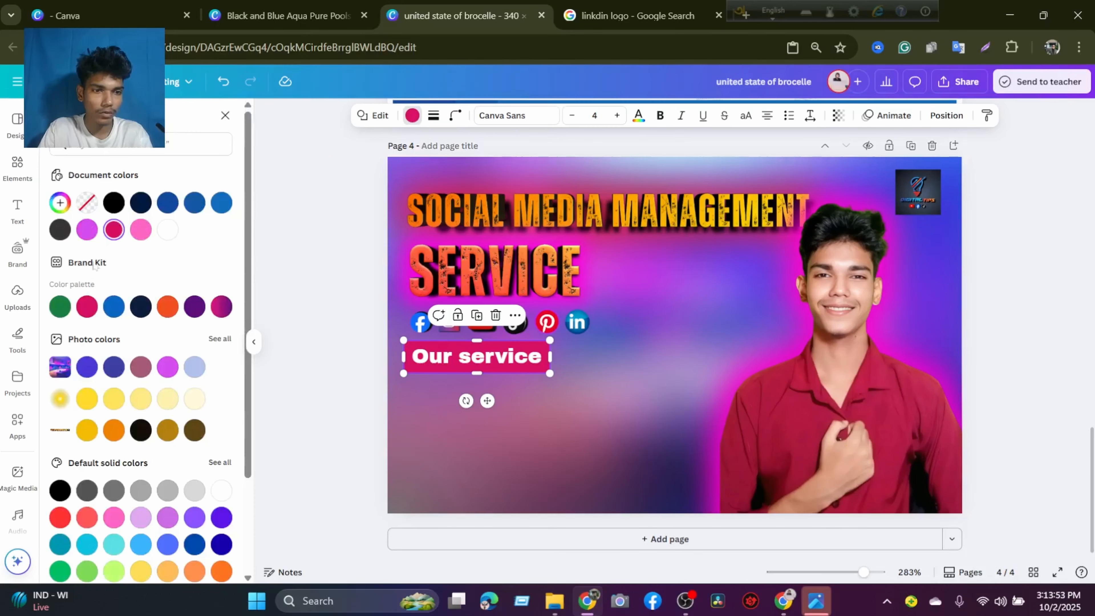
click(195, 307)
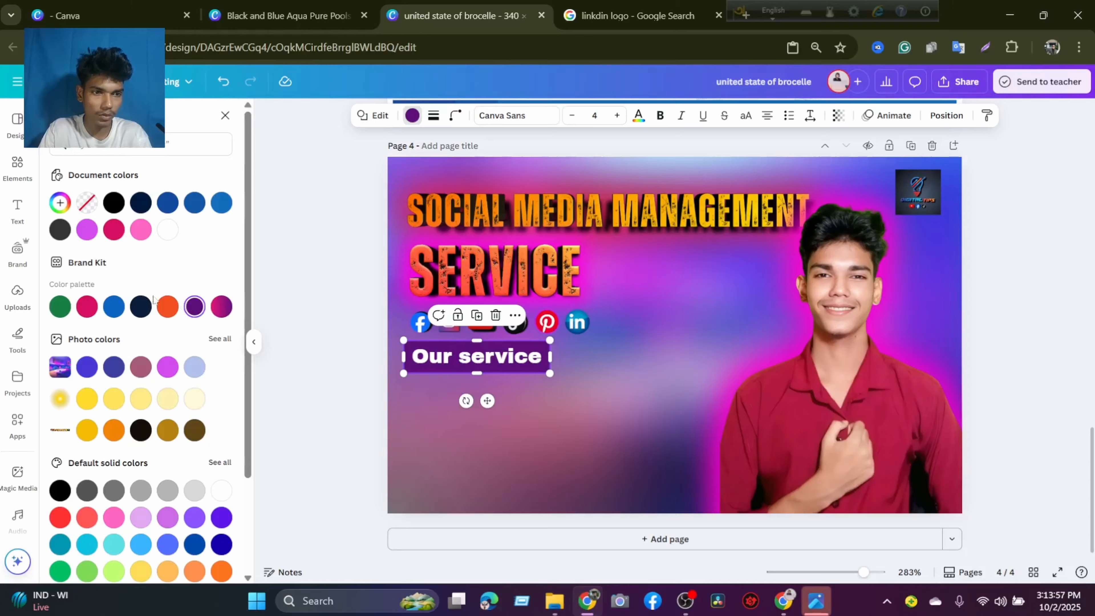
click(113, 203)
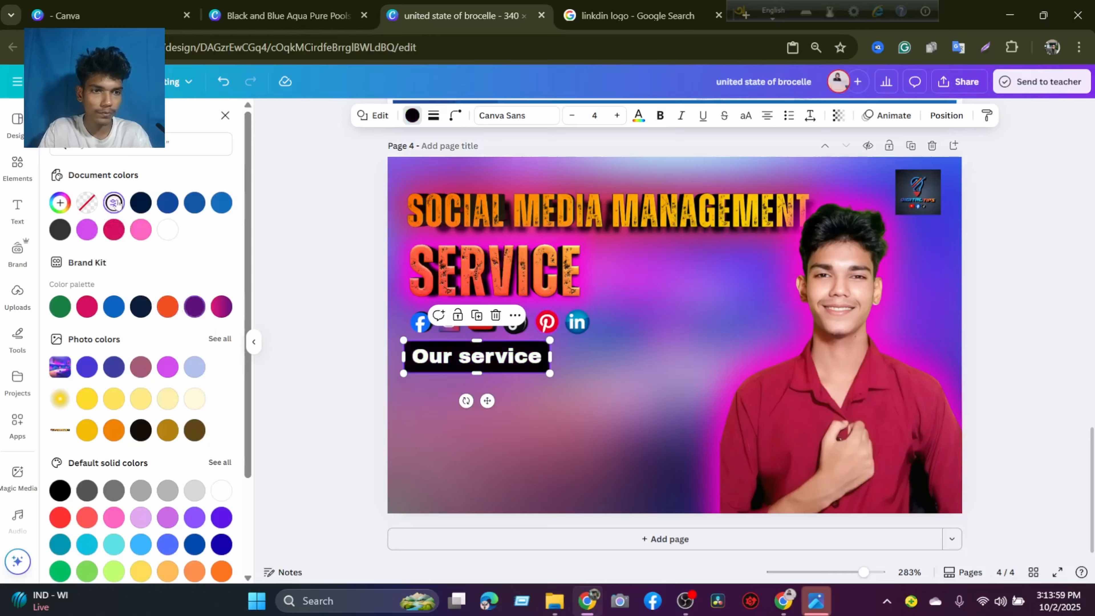
click(167, 203)
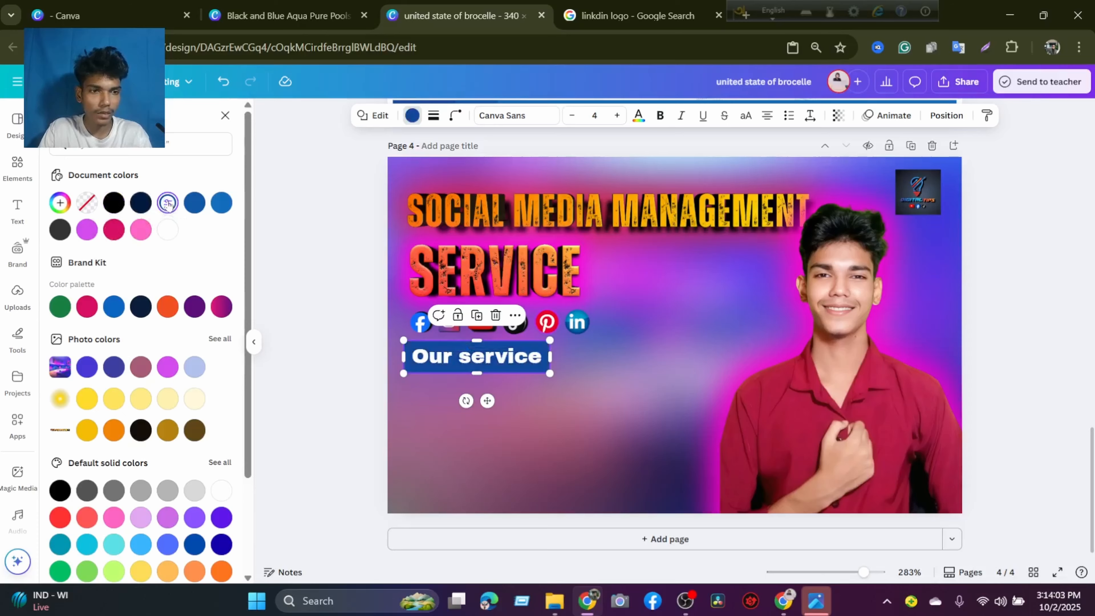
Change the bar's fill to a top-to-bottom gradient from dark blue to red #FF002E.
click(168, 203)
click(185, 235)
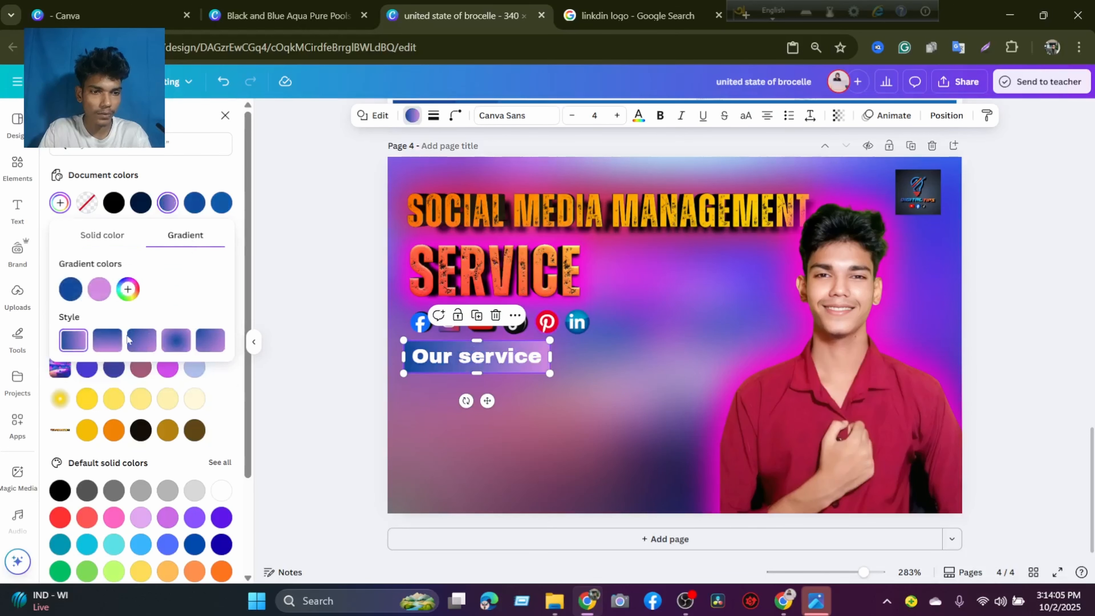
click(108, 341)
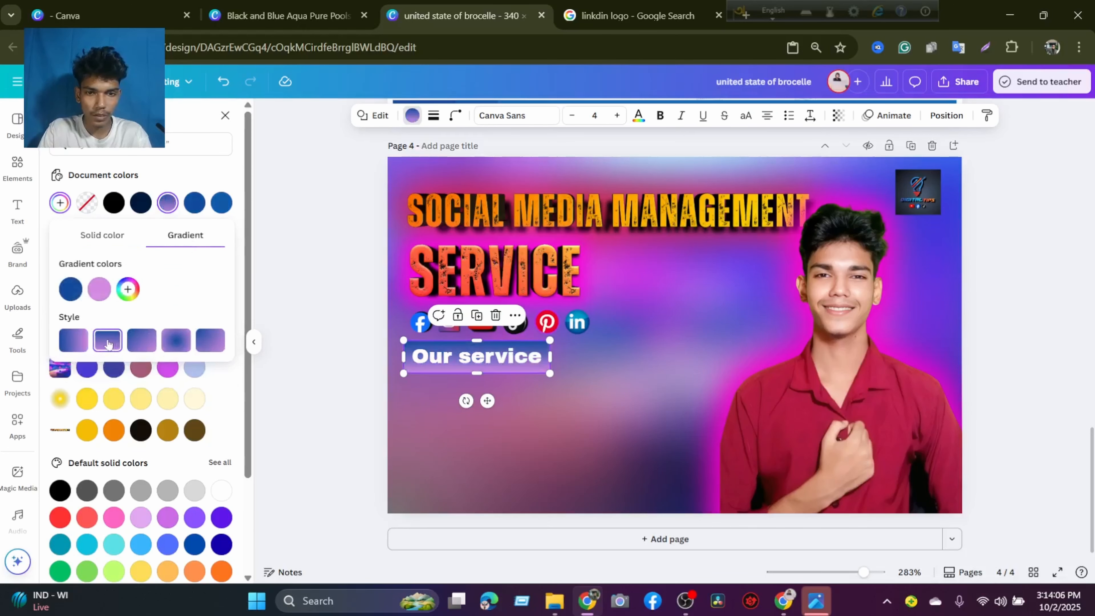
click(91, 291)
drag(161, 327, 236, 330)
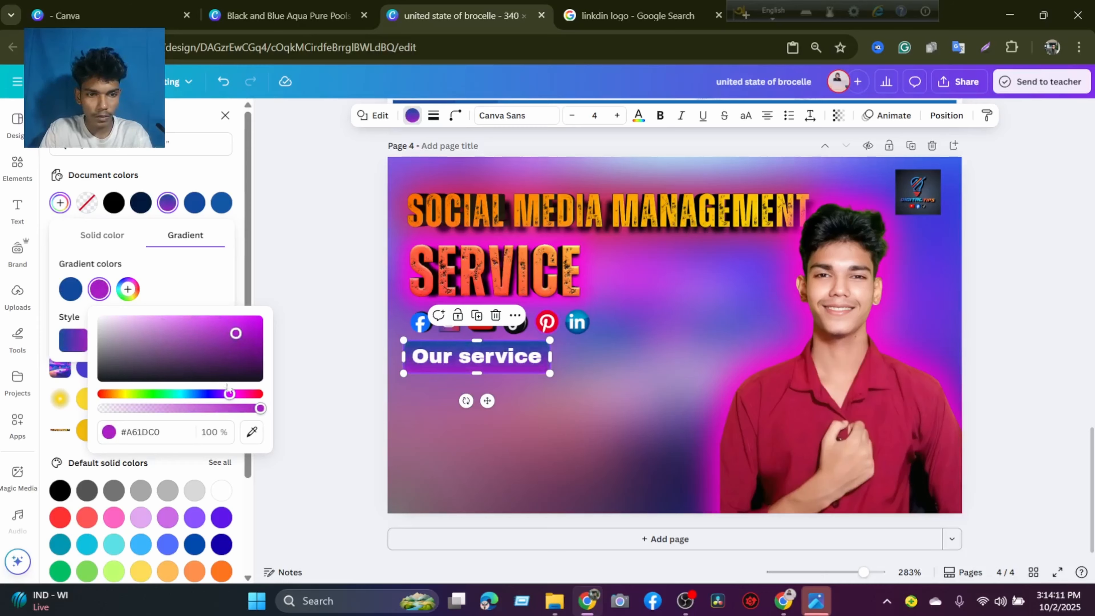
drag(229, 394, 257, 394)
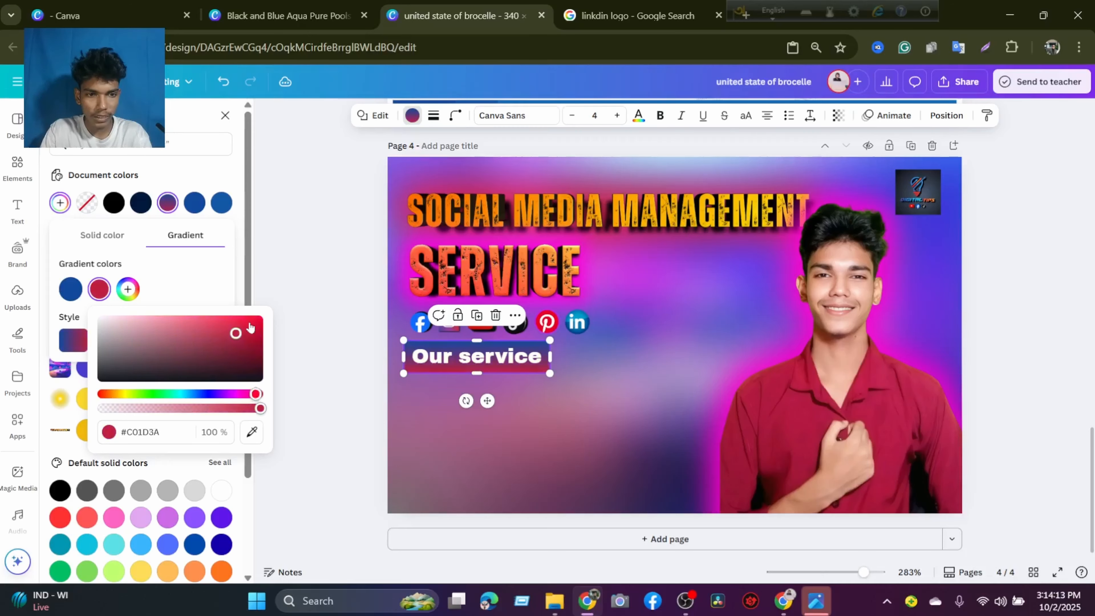
drag(237, 333, 270, 309)
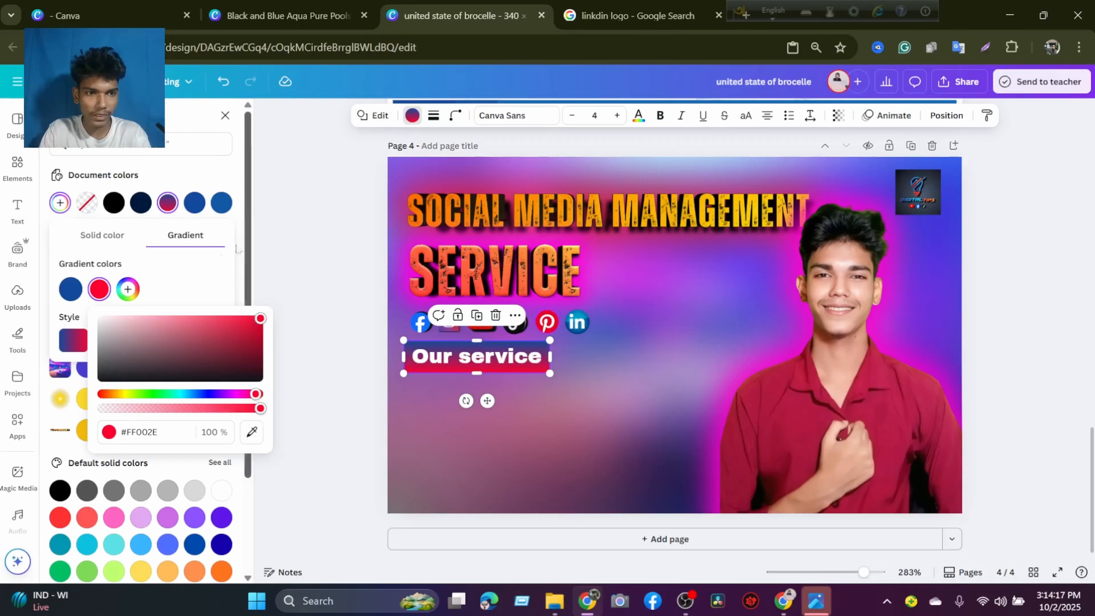
Change the blue color of the gradient on the bar behind "Our service" to near-black navy #000B1C.
click(76, 294)
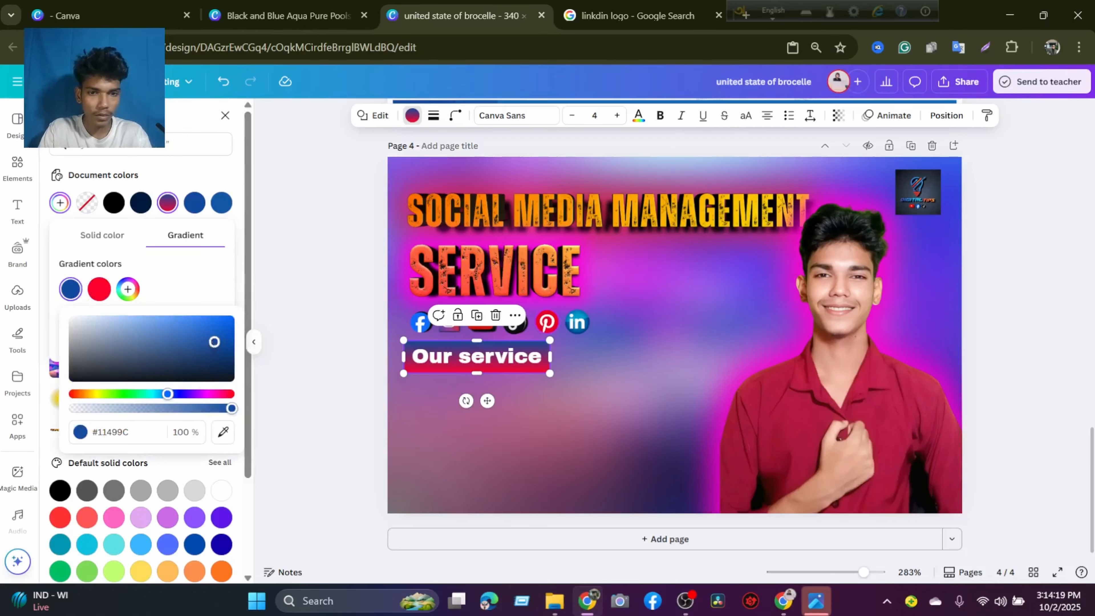
drag(214, 342, 239, 379)
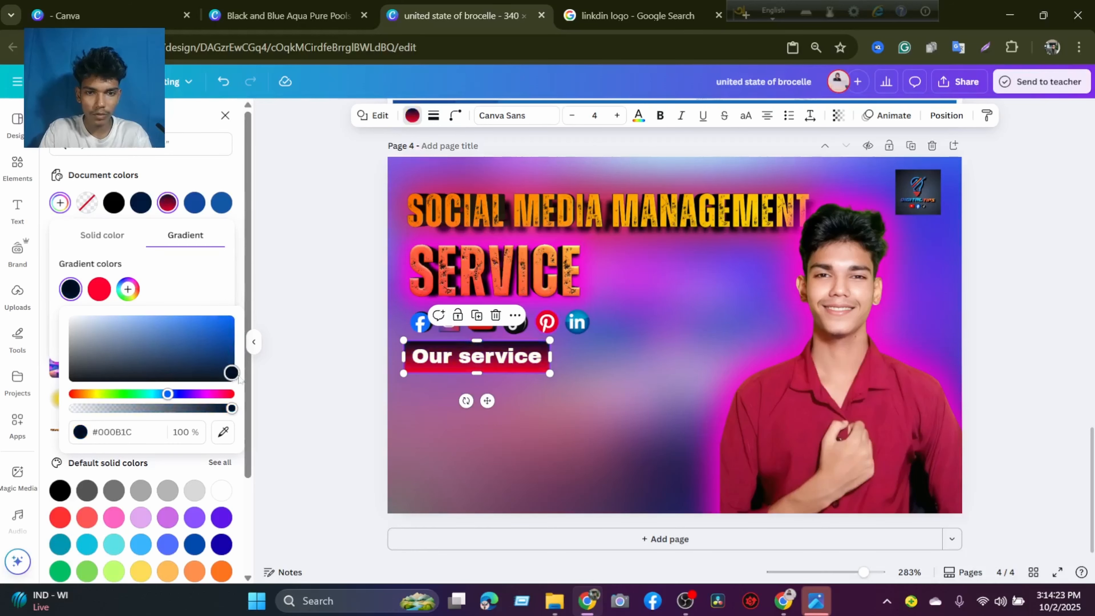
click(535, 409)
click(535, 409)
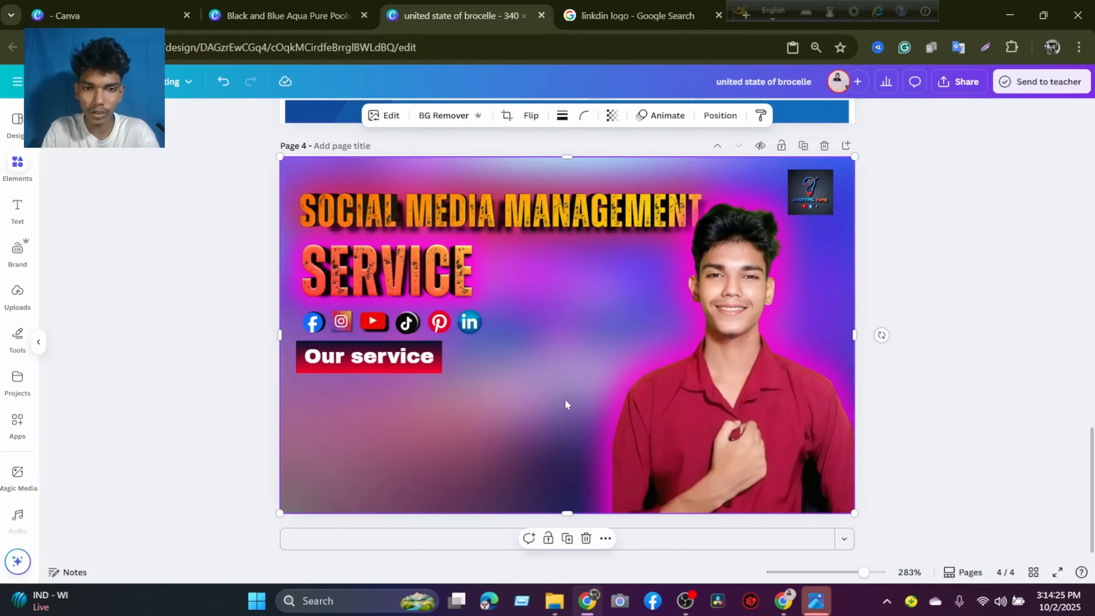
Round the corners of the bar behind "Our service" with a corner rounding of 6.
click(517, 365)
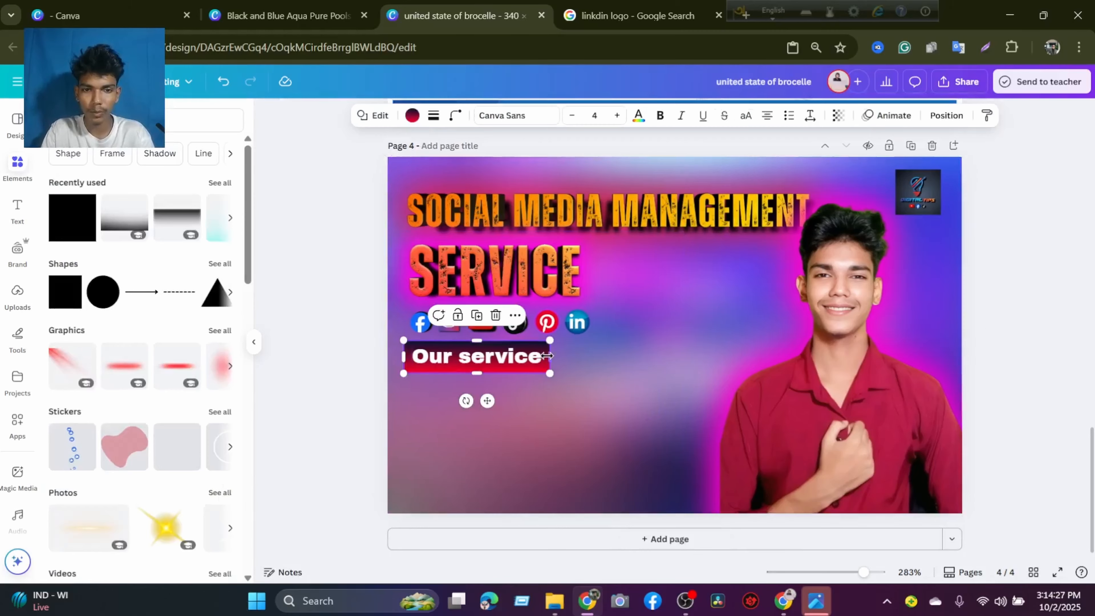
click(455, 115)
mouse_move(392, 165)
mouse_down()
mouse_move(406, 169)
mouse_move(396, 172)
mouse_up()
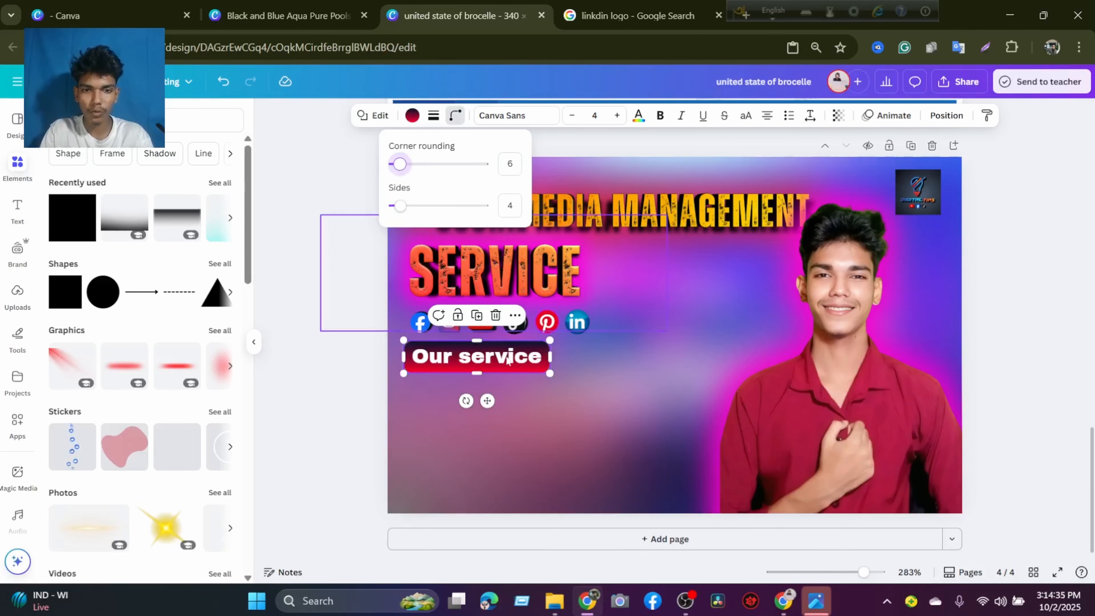
click(535, 403)
Apply the Shadow effect to the "Our service" text with an offset of 66.
click(485, 361)
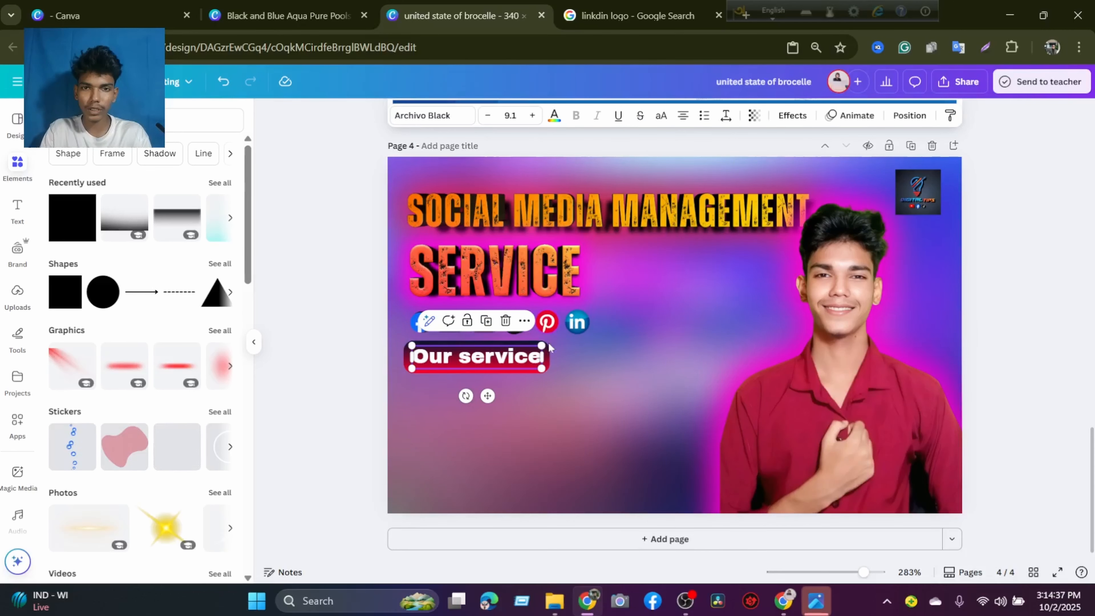
click(781, 117)
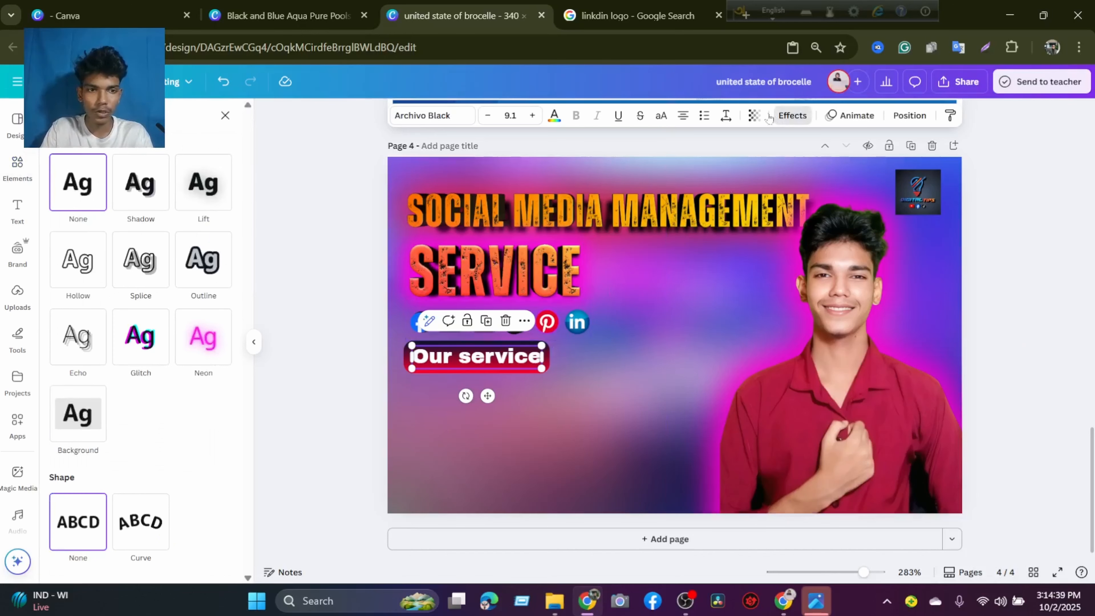
click(146, 186)
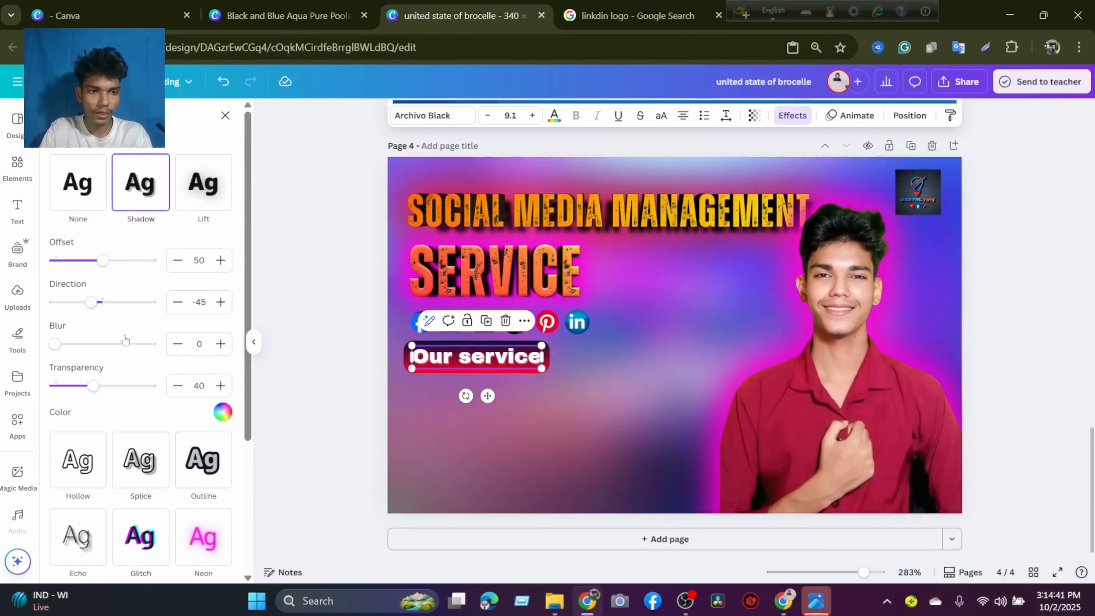
drag(102, 262, 119, 264)
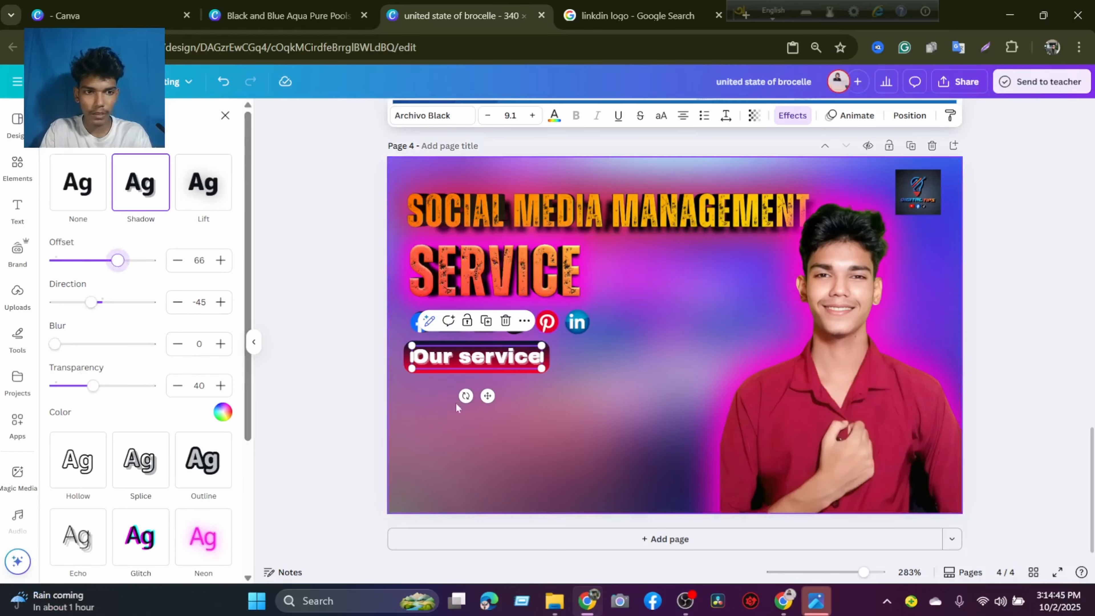
click(526, 406)
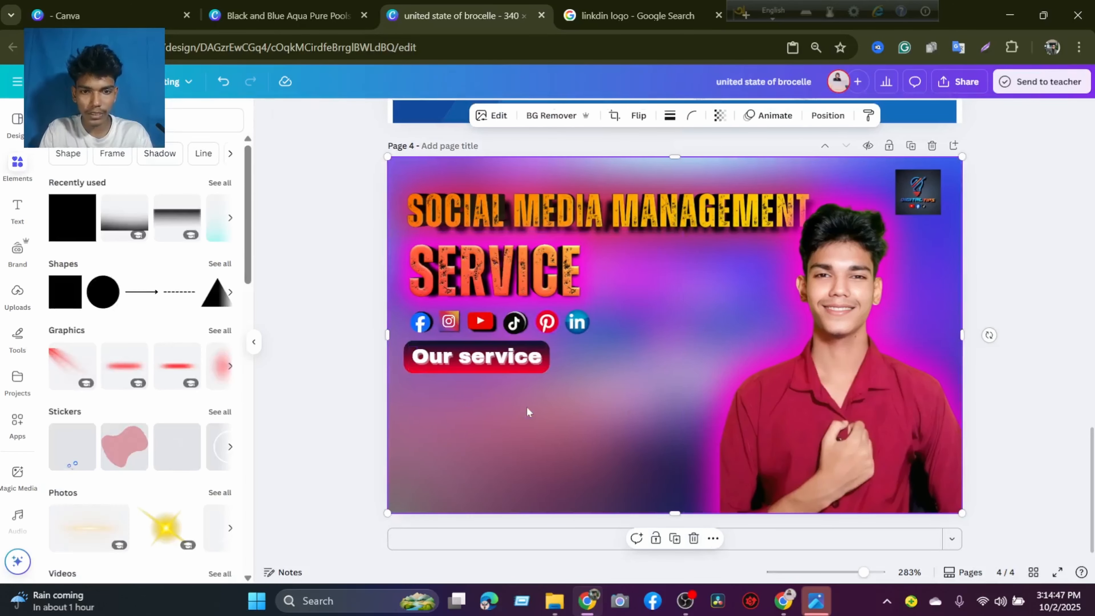
Set the shadow color of the "Our service" text to black.
click(526, 362)
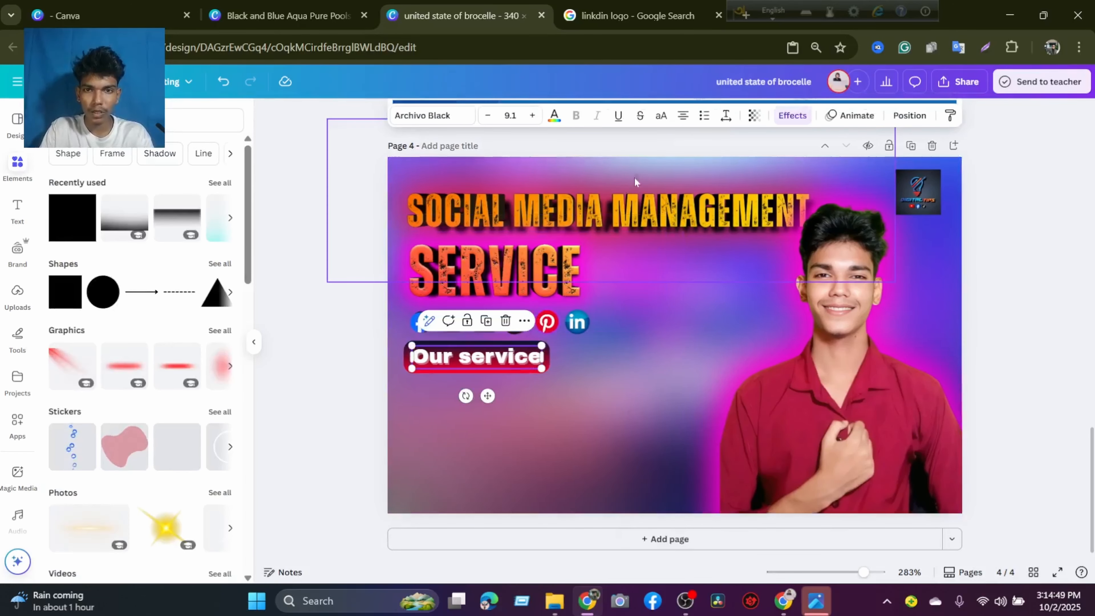
click(792, 115)
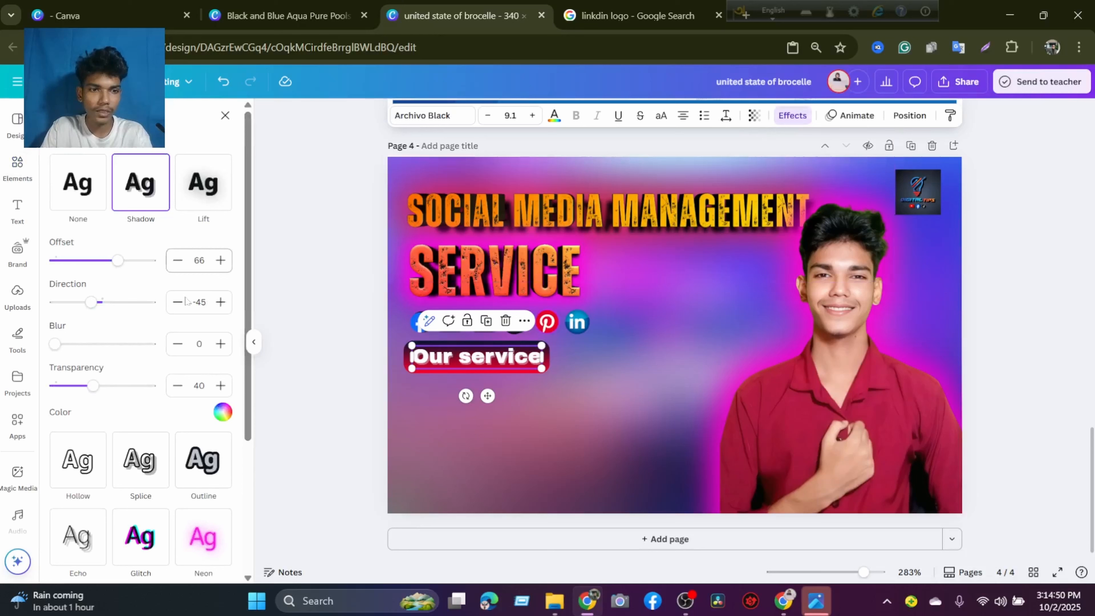
click(221, 411)
click(78, 233)
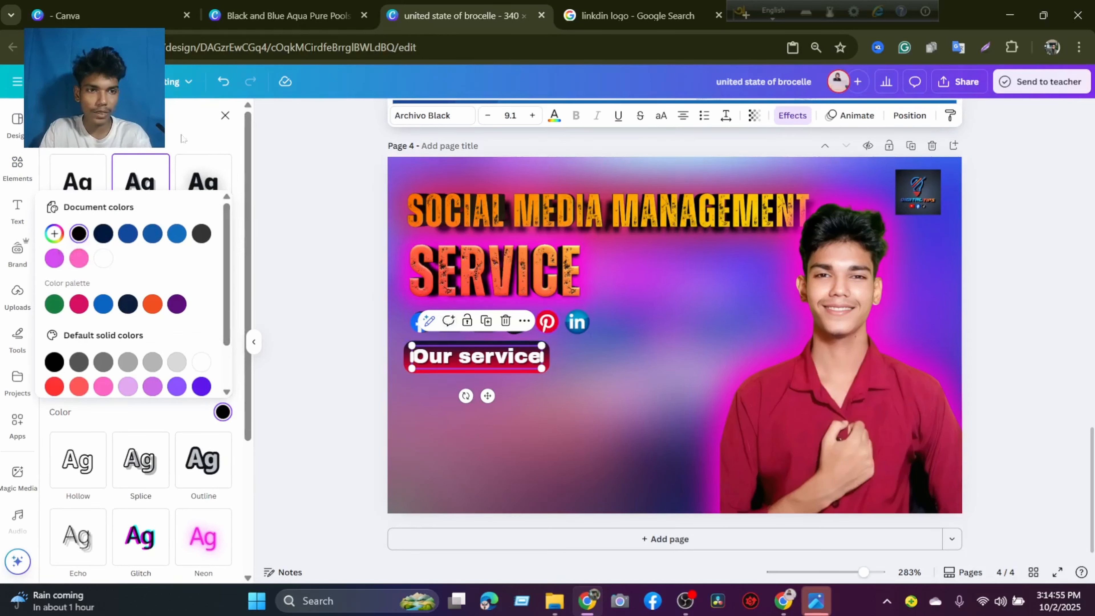
click(168, 162)
Set the "Our service" text shadow to offset 100, direction 0, blur 11 and transparency 100.
drag(117, 260, 164, 275)
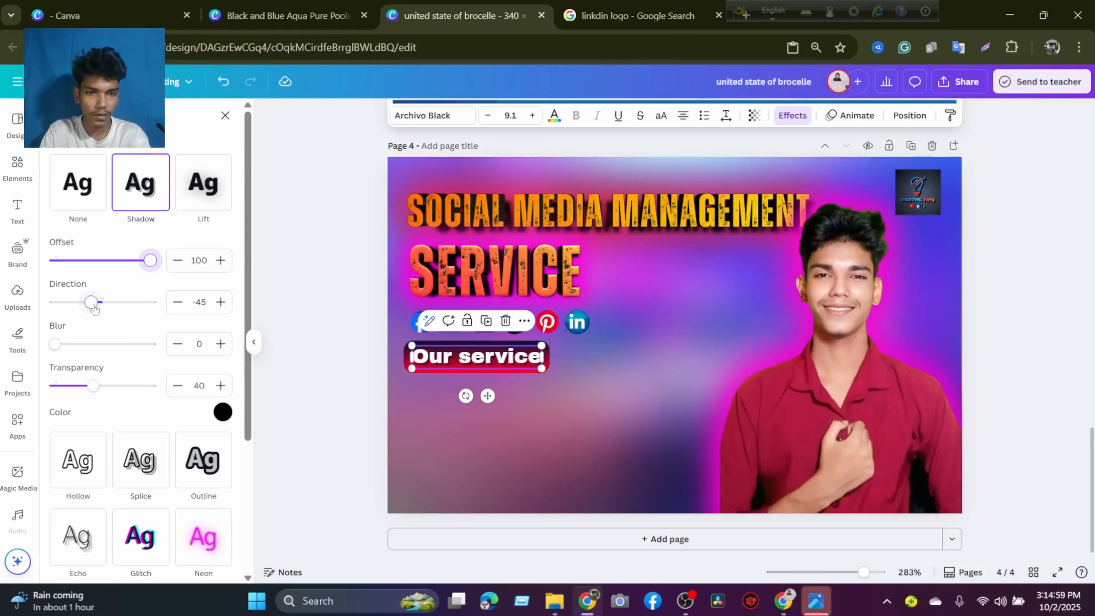
mouse_move(95, 307)
mouse_down()
mouse_move(116, 306)
mouse_move(99, 315)
mouse_up()
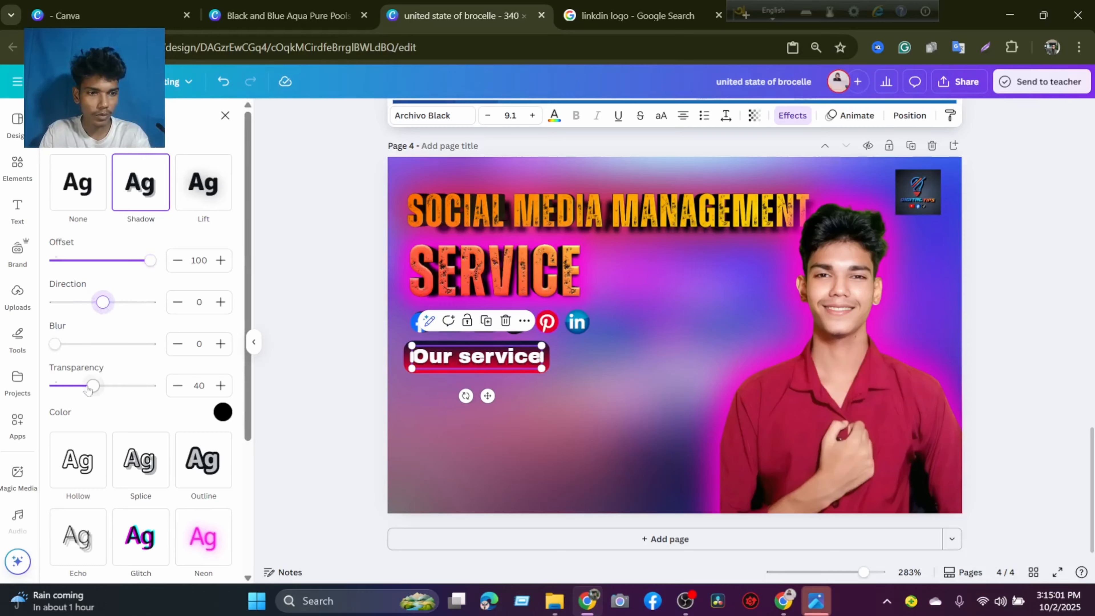
drag(88, 390, 160, 396)
mouse_move(56, 345)
mouse_down()
mouse_move(103, 344)
mouse_move(66, 343)
mouse_up()
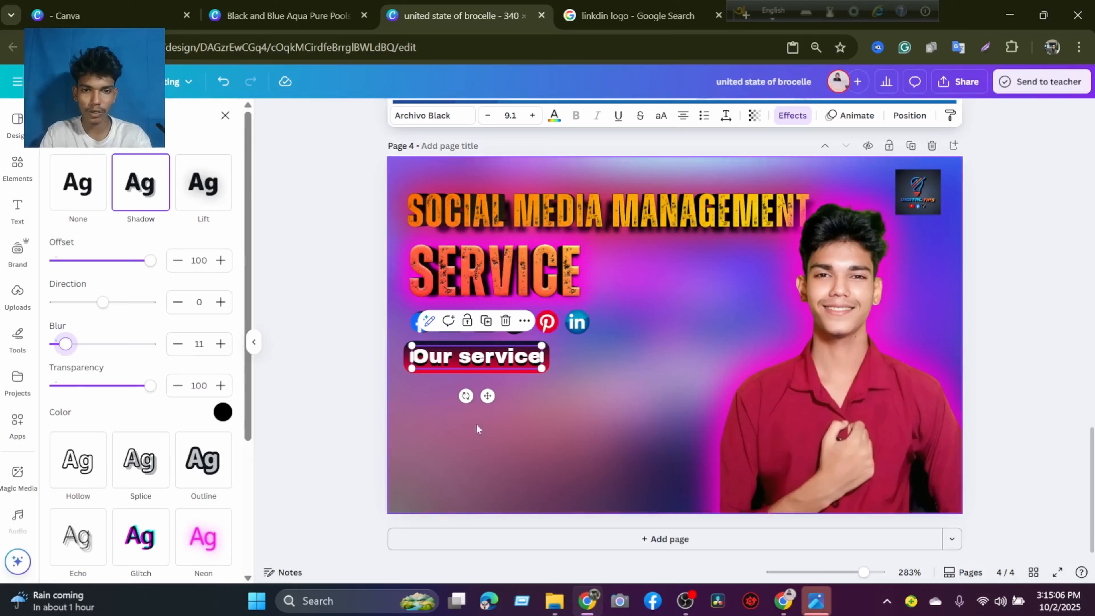
click(516, 424)
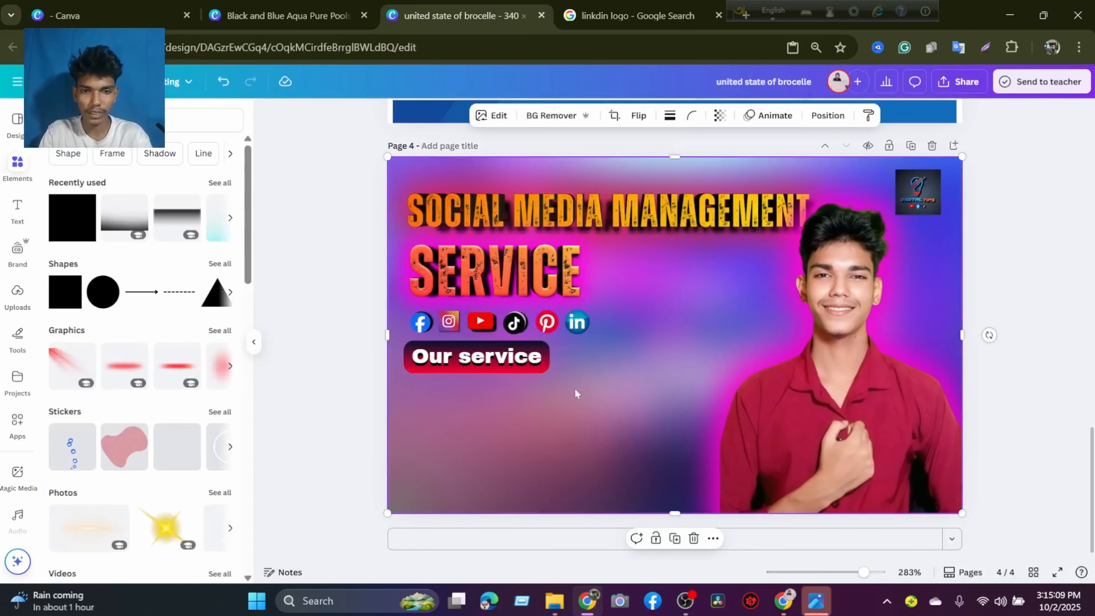
Group the "Our service" text with its gradient bar and shrink the group slightly beneath the social media logos.
click(446, 362)
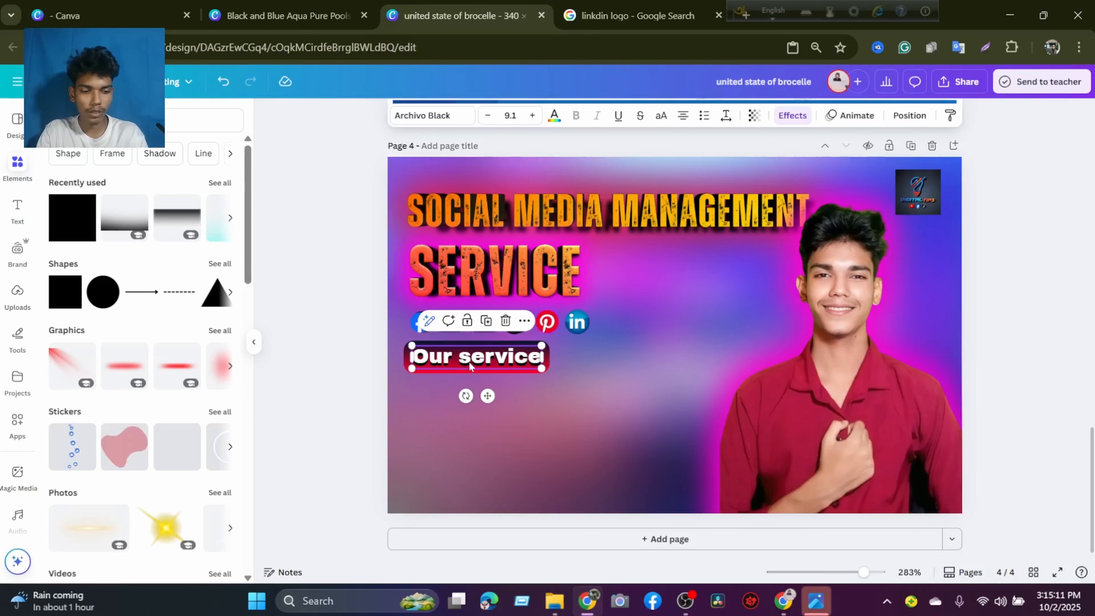
shift+click(561, 361)
click(547, 356)
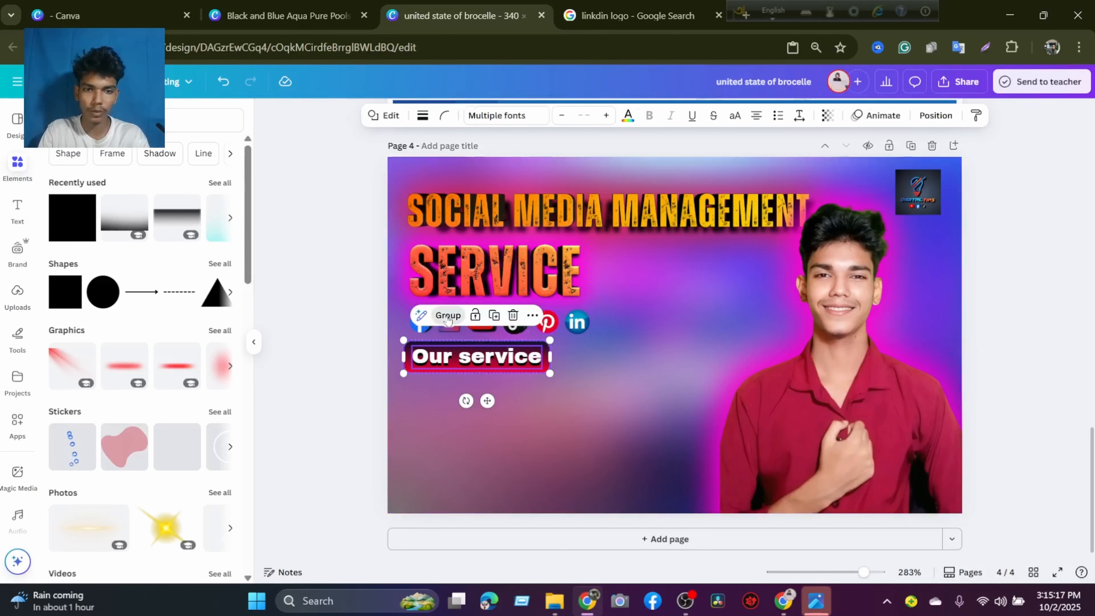
click(446, 317)
drag(550, 371, 489, 361)
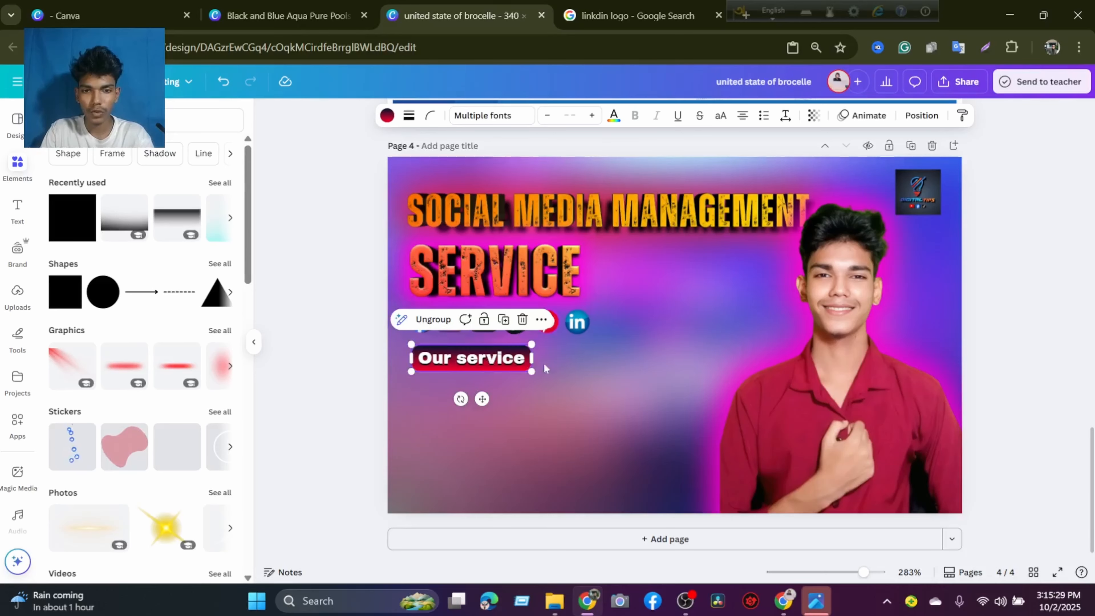
click(978, 322)
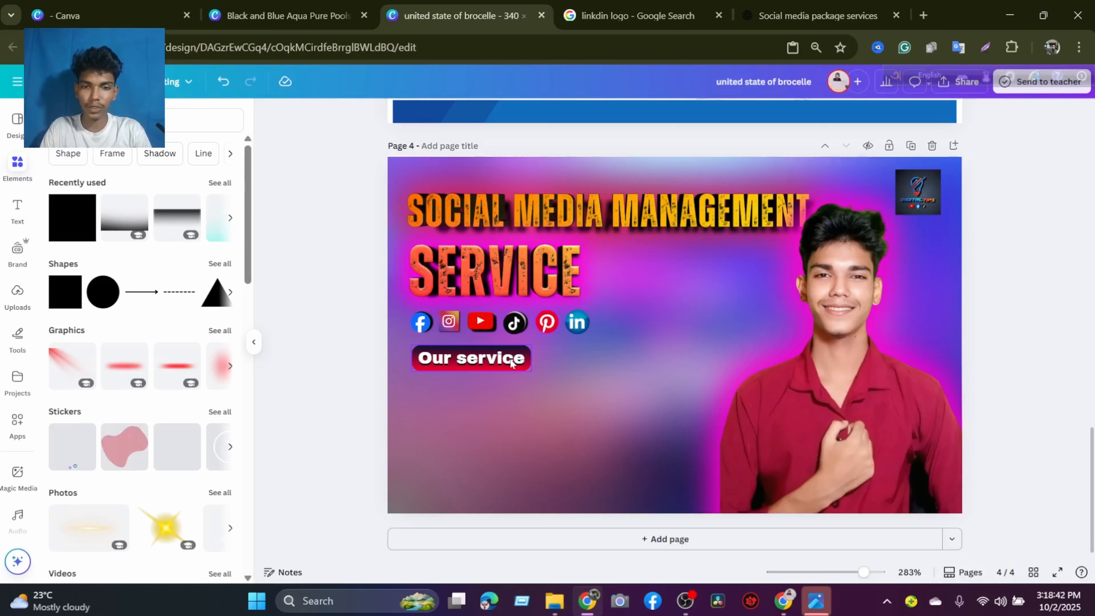
Switch to the ChatGPT conversation and copy "Content Creation" from the first item of the services list.
click(776, 11)
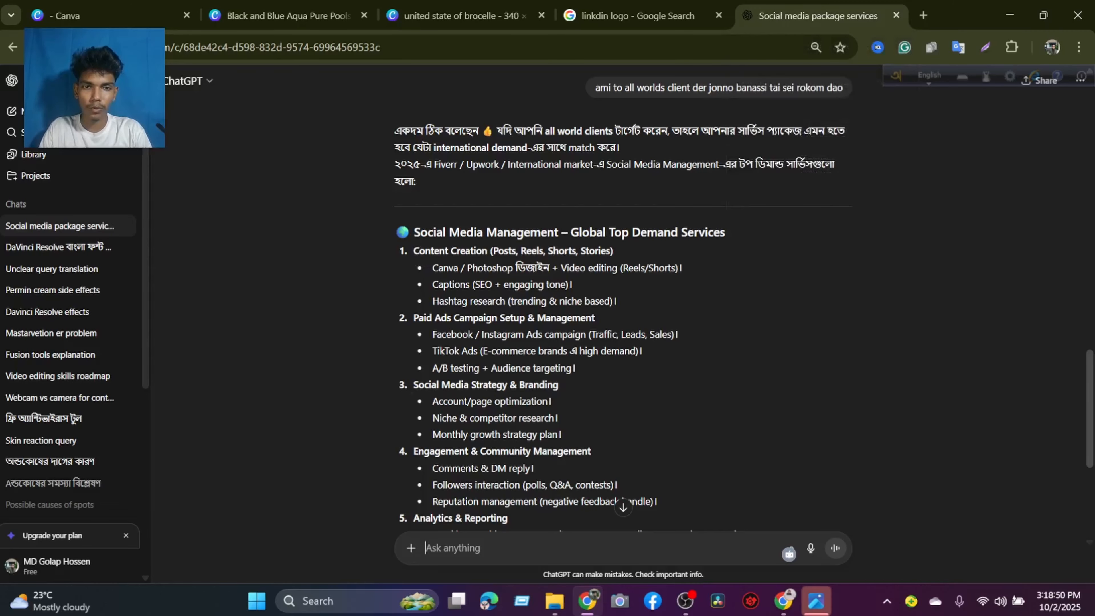
drag(413, 250, 487, 251)
right_click(482, 258)
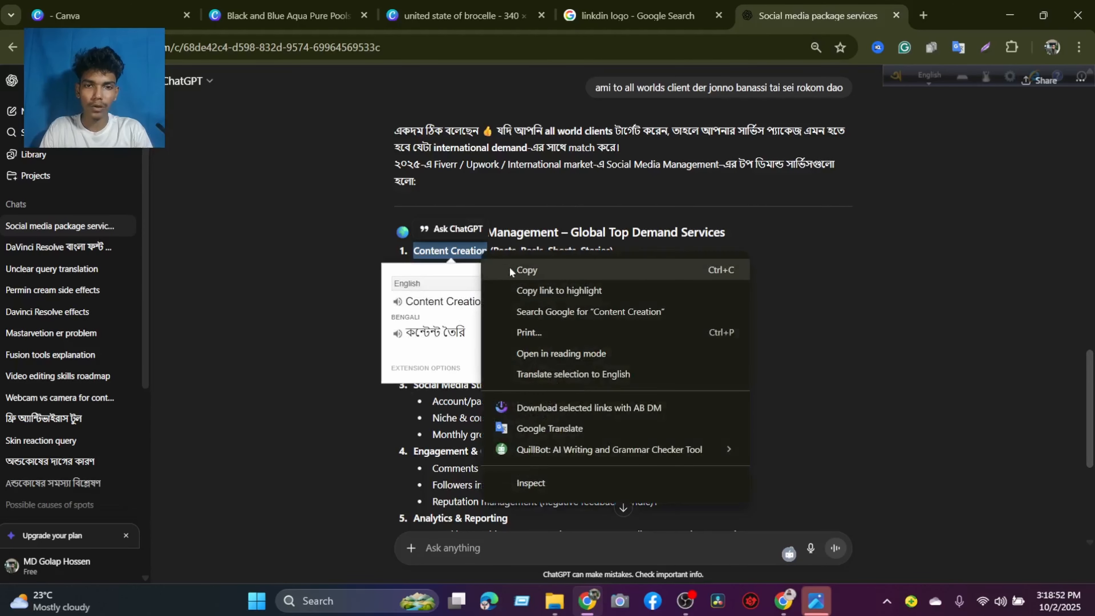
click(510, 272)
Return to the Canva banner, paste "Content Creation" onto page 4 and move it beside the SERVICE heading.
click(616, 5)
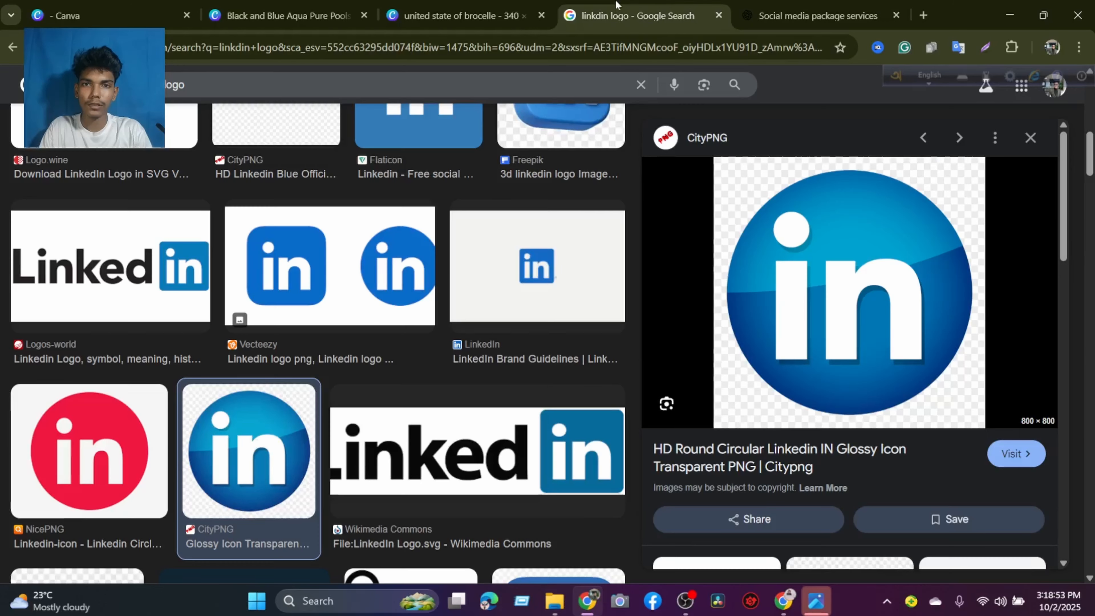
click(407, 8)
click(477, 400)
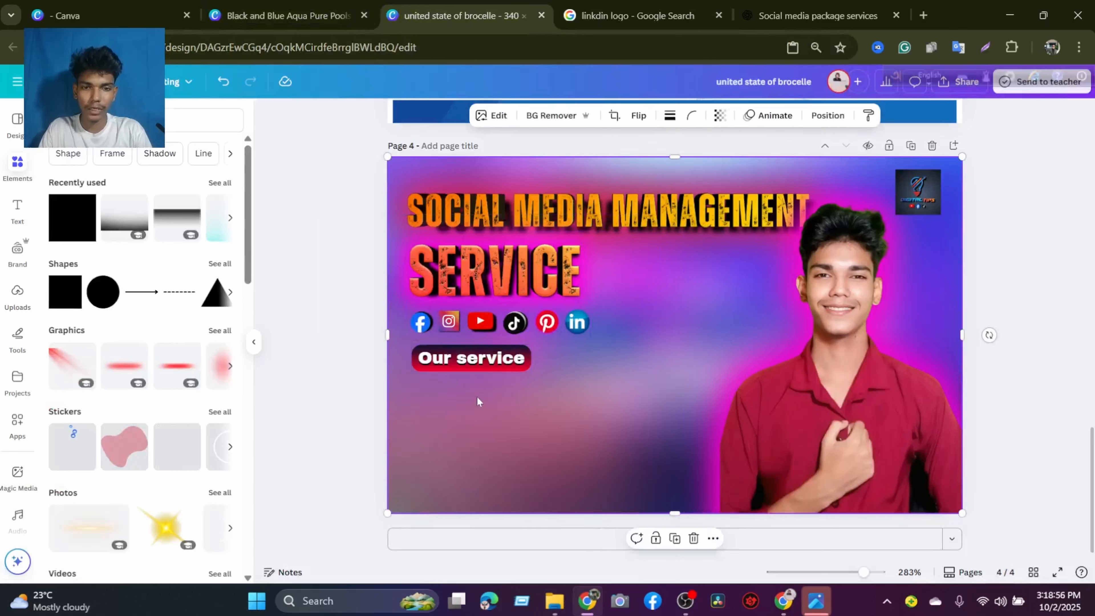
right_click(477, 400)
click(523, 252)
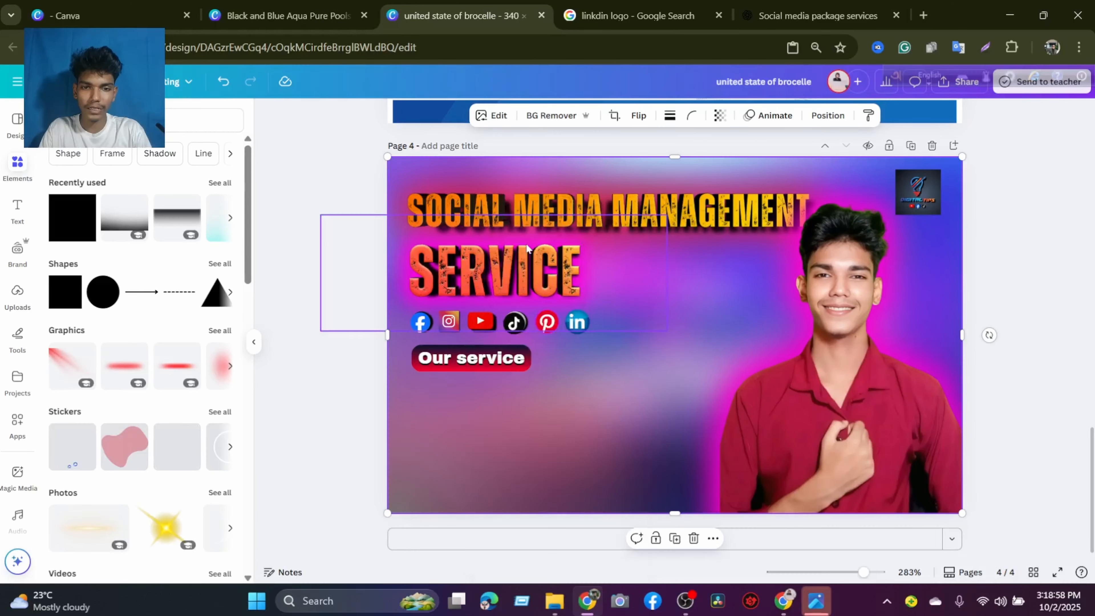
click(701, 369)
drag(687, 319, 701, 247)
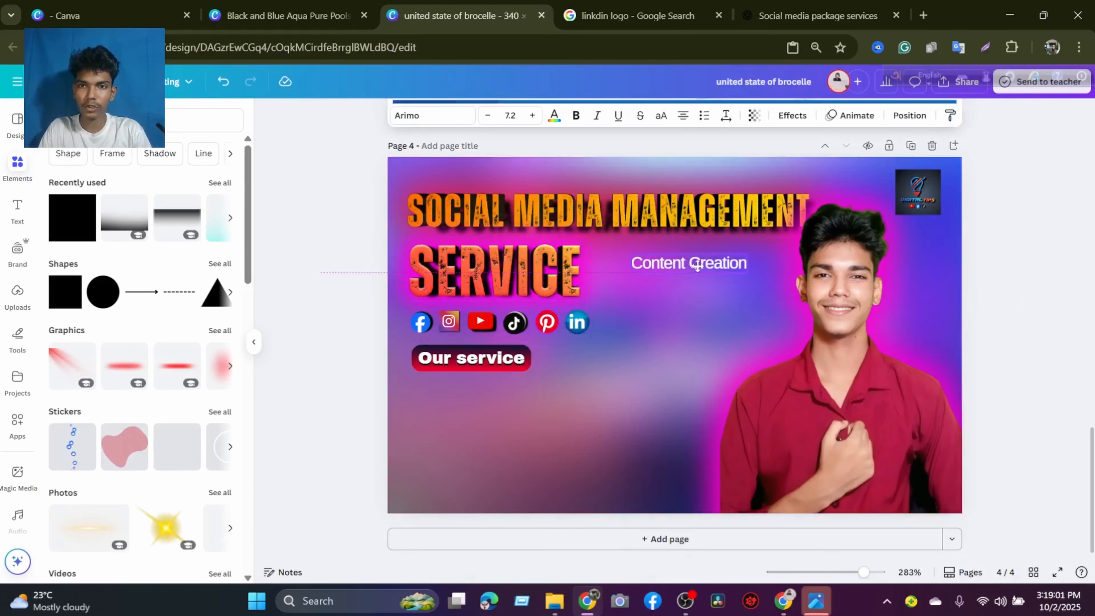
Switch back to ChatGPT and copy the second service heading, "Paid Ads Campaign Setup & Management".
click(788, 5)
click(592, 296)
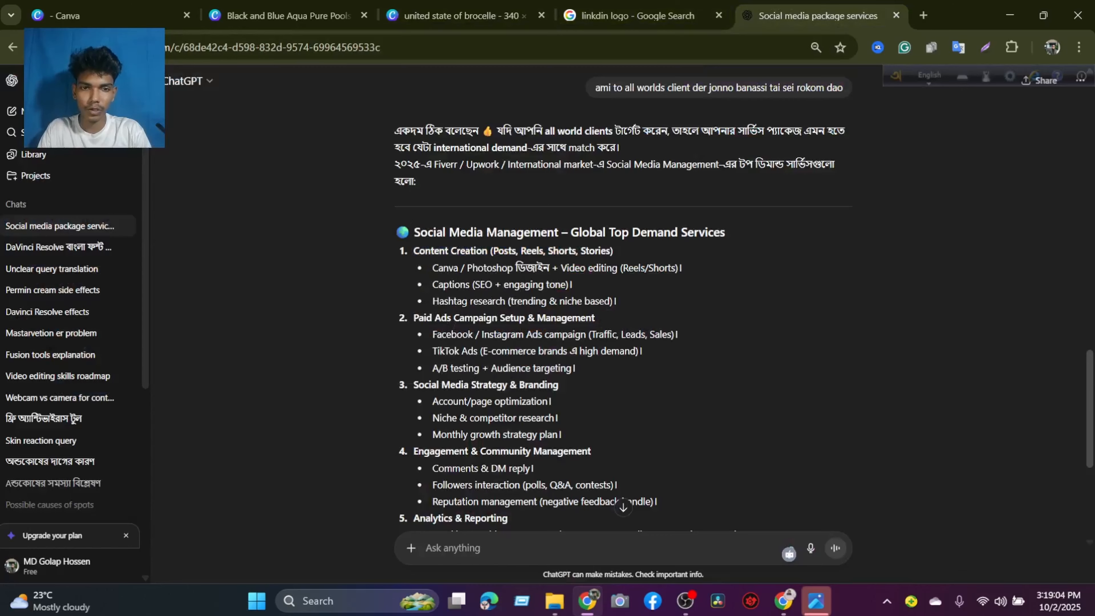
drag(412, 318, 612, 321)
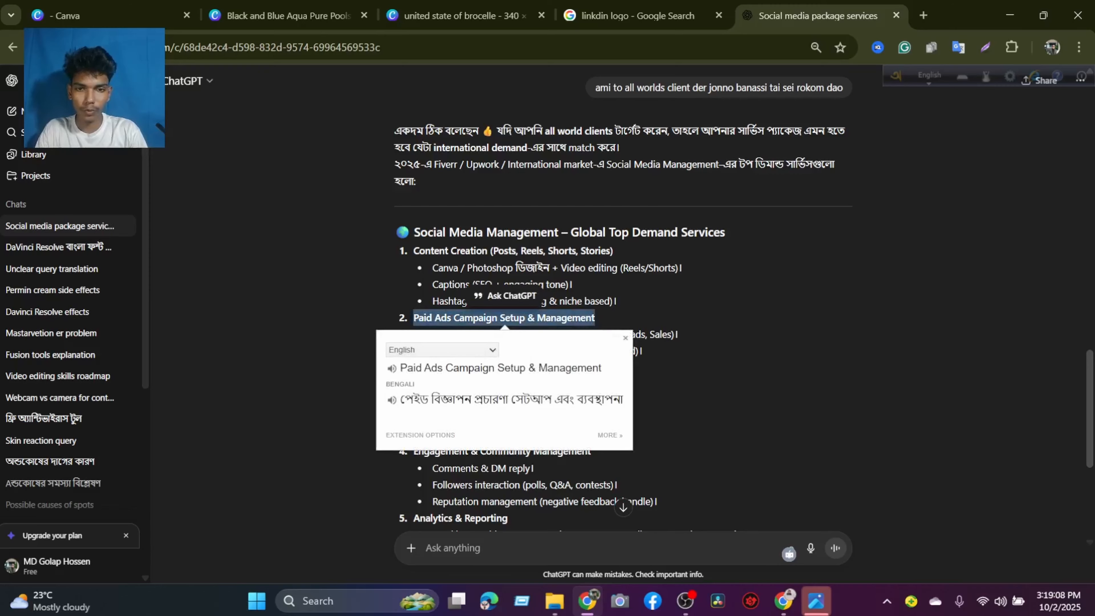
click(598, 322)
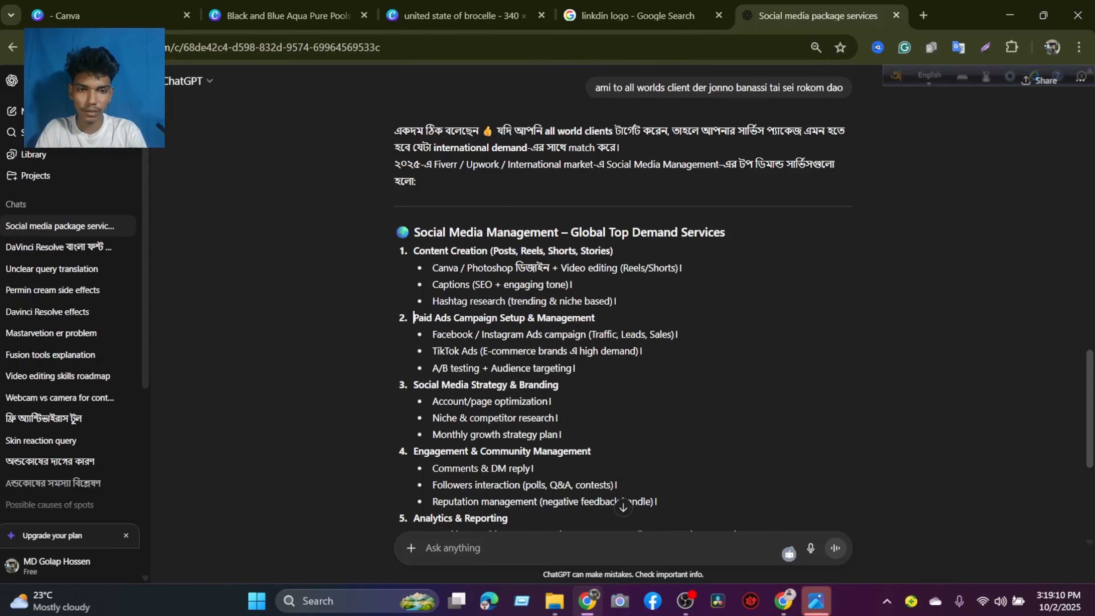
drag(413, 317, 598, 320)
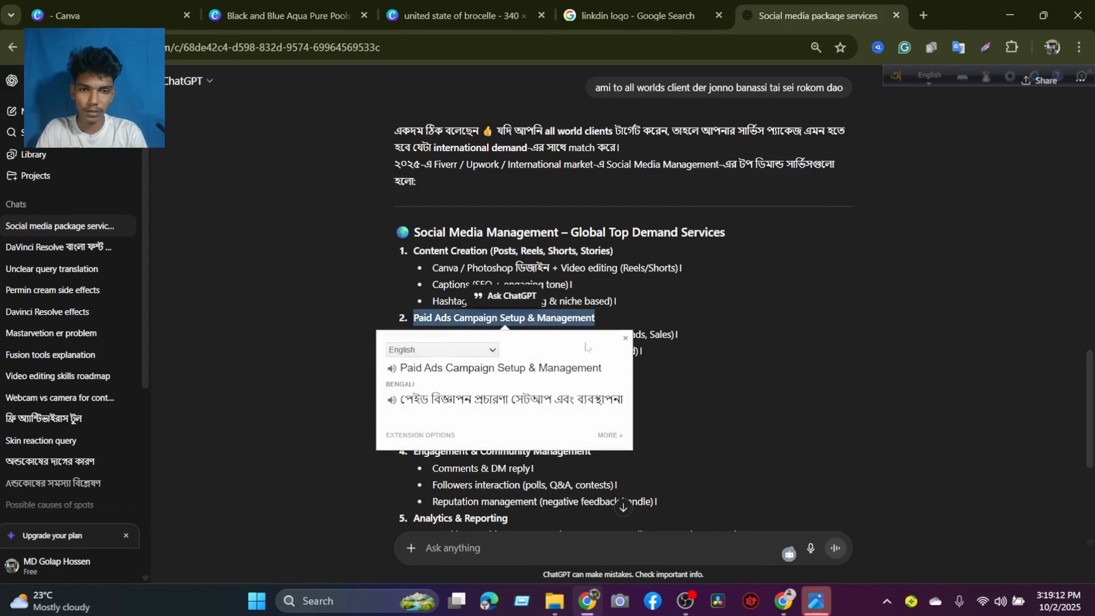
click(626, 340)
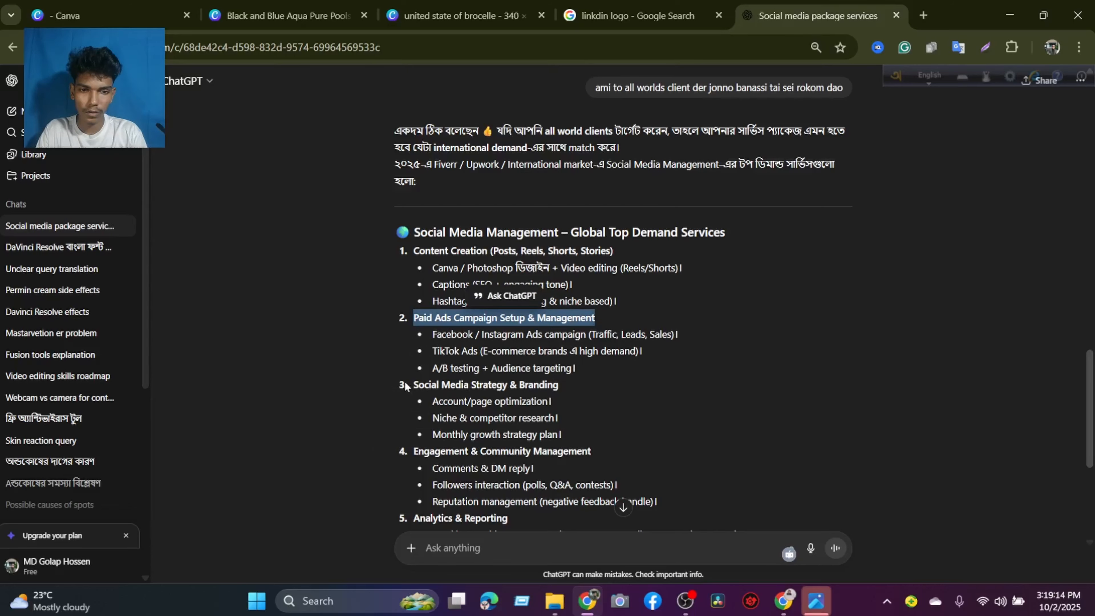
drag(413, 384, 509, 384)
click(435, 314)
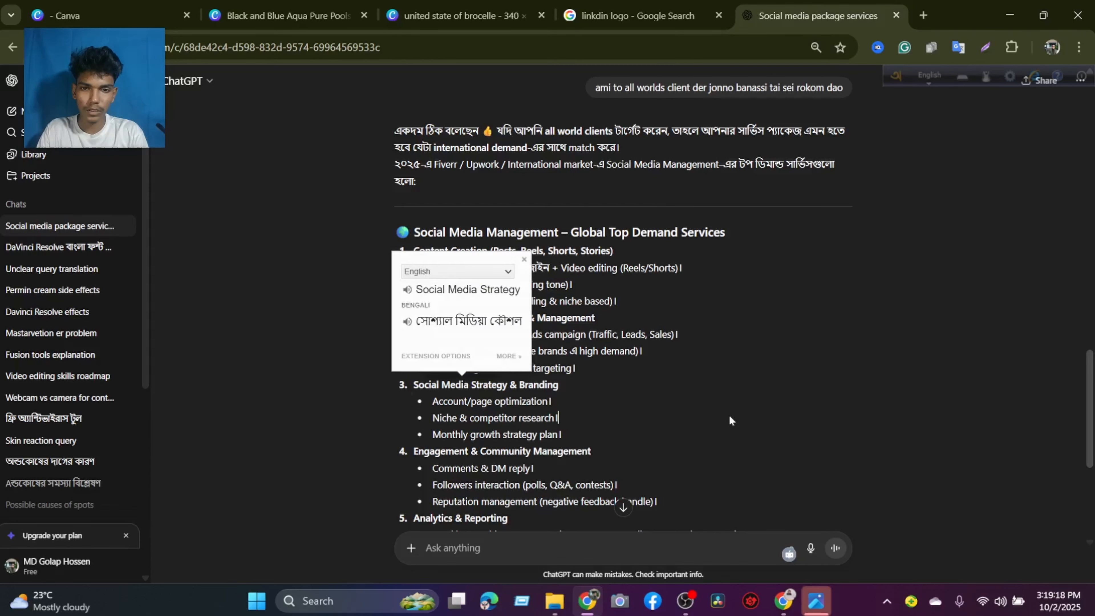
drag(413, 317, 640, 319)
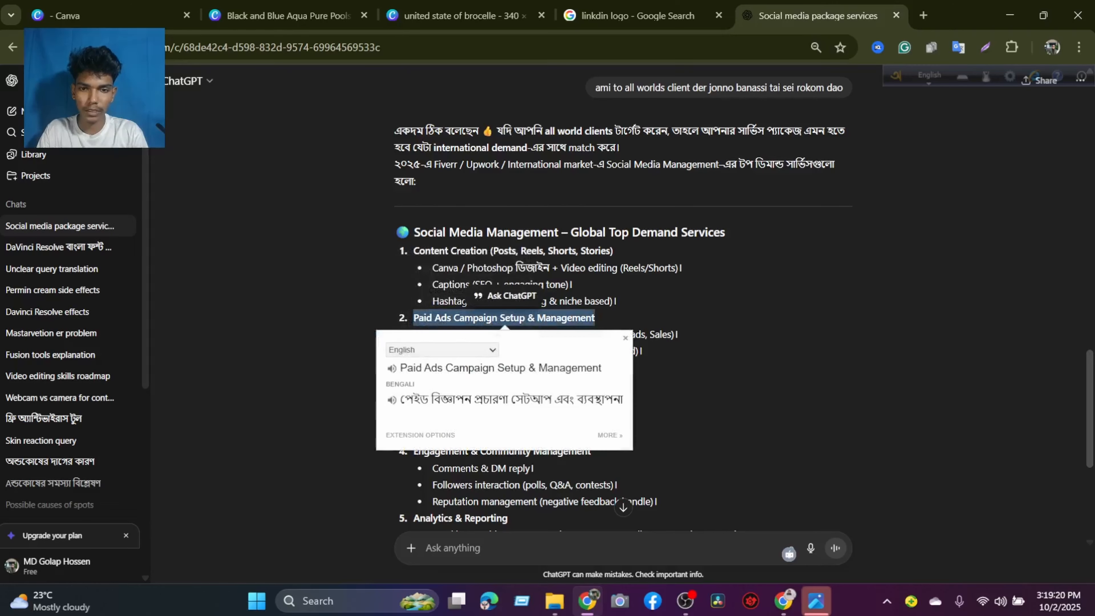
right_click(594, 320)
click(650, 341)
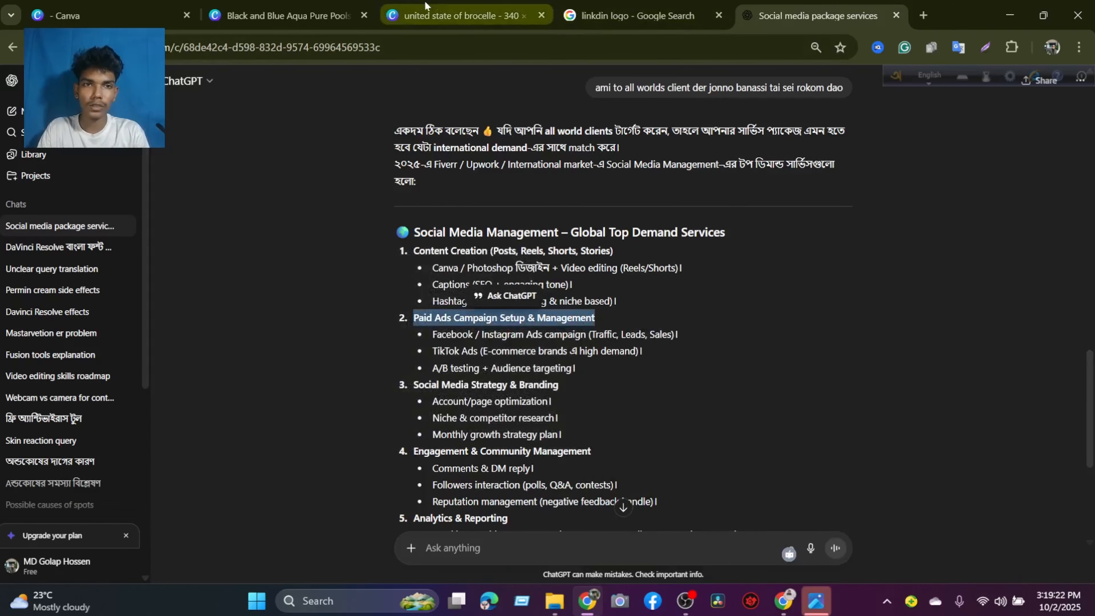
Return to the Canva banner, paste "Paid Ads Campaign Setup & Management" onto page 4 and place it beneath "Content Creation".
click(457, 16)
right_click(602, 389)
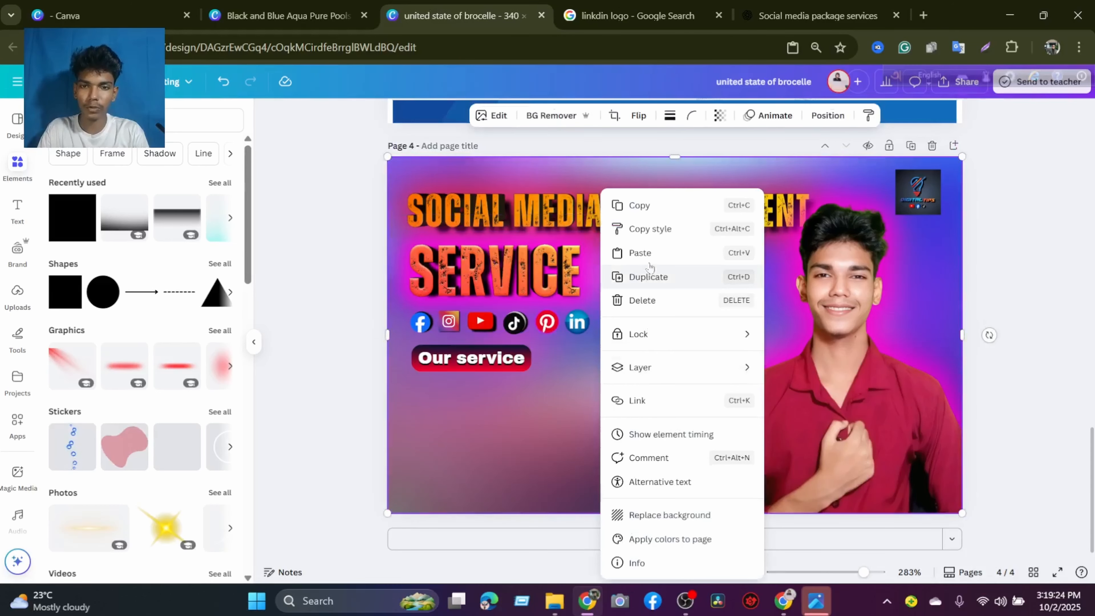
click(625, 252)
drag(690, 334, 769, 289)
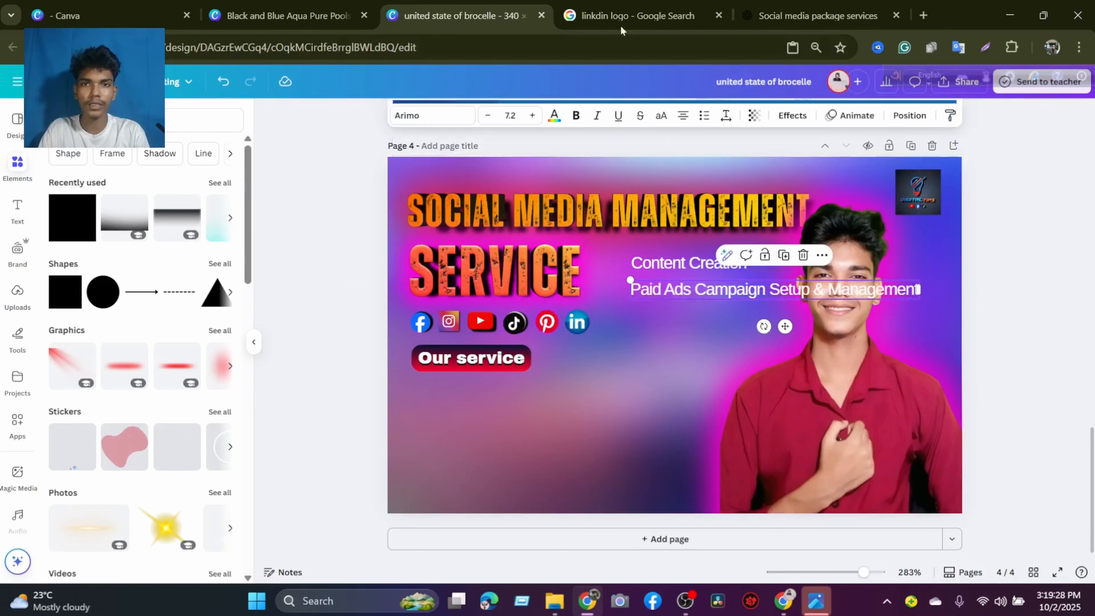
Switch to the ChatGPT conversation and copy the third service heading, "Social Media Strategy & Branding".
click(815, 16)
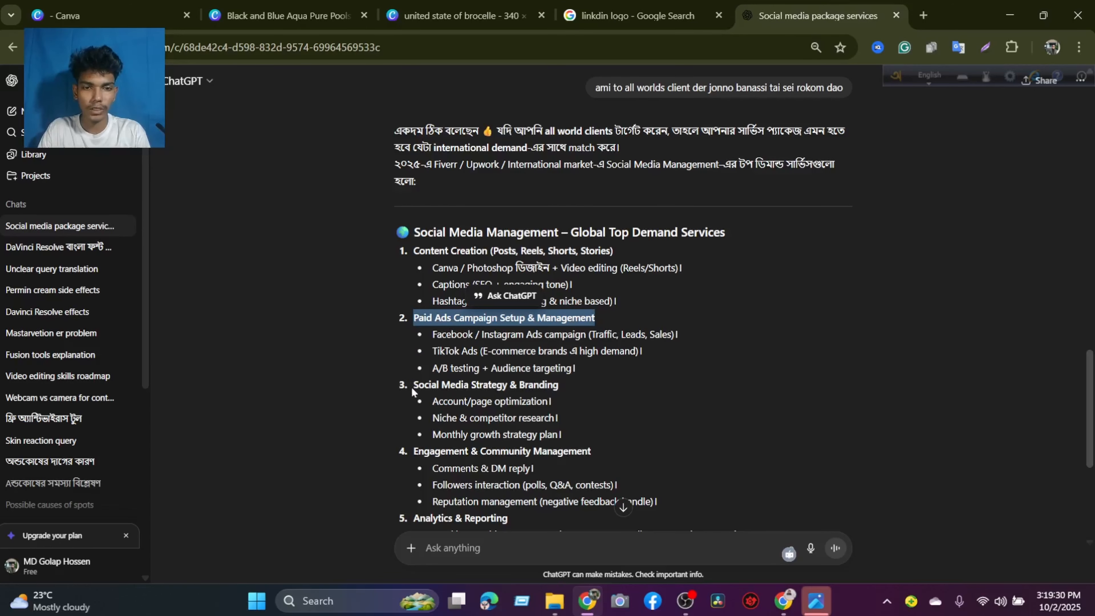
drag(412, 390, 565, 391)
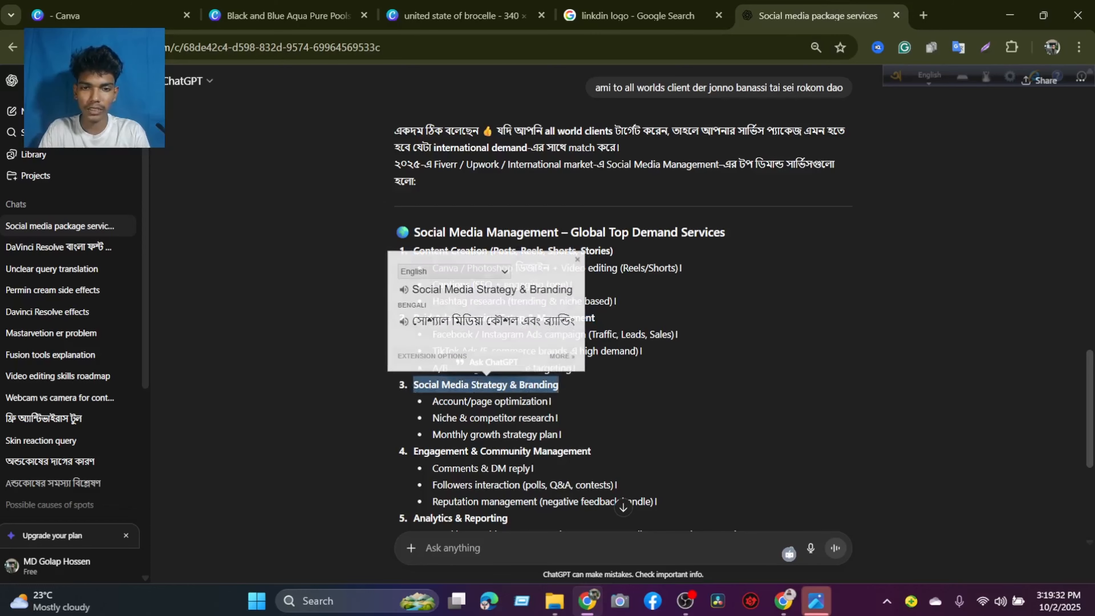
right_click(543, 386)
click(626, 154)
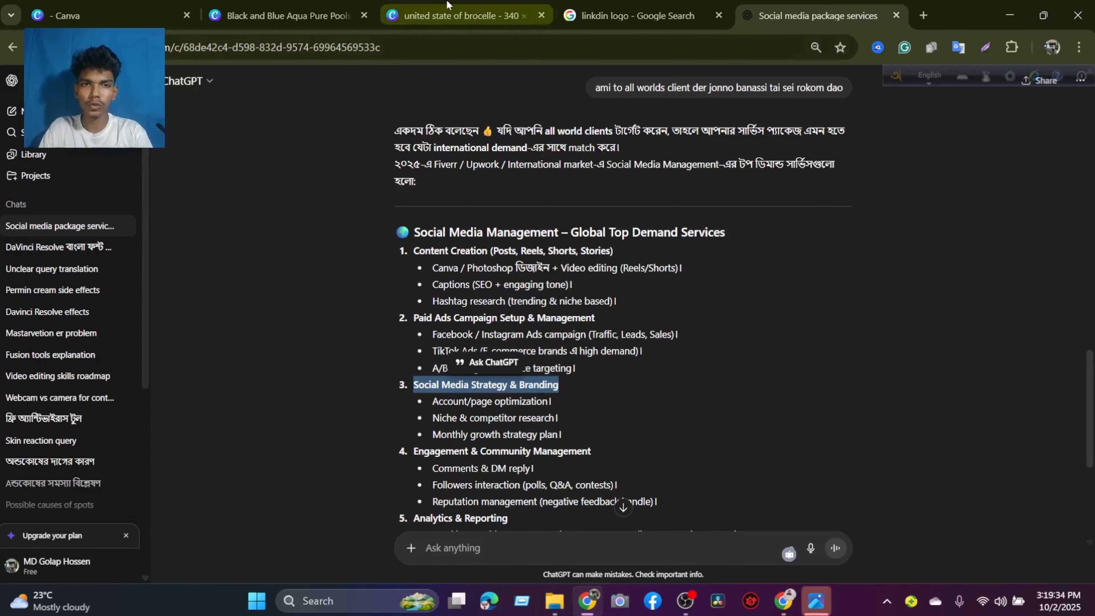
Return to the Canva banner, paste "Social Media Strategy & Branding" and place it beneath the paid ads line.
click(459, 15)
click(520, 404)
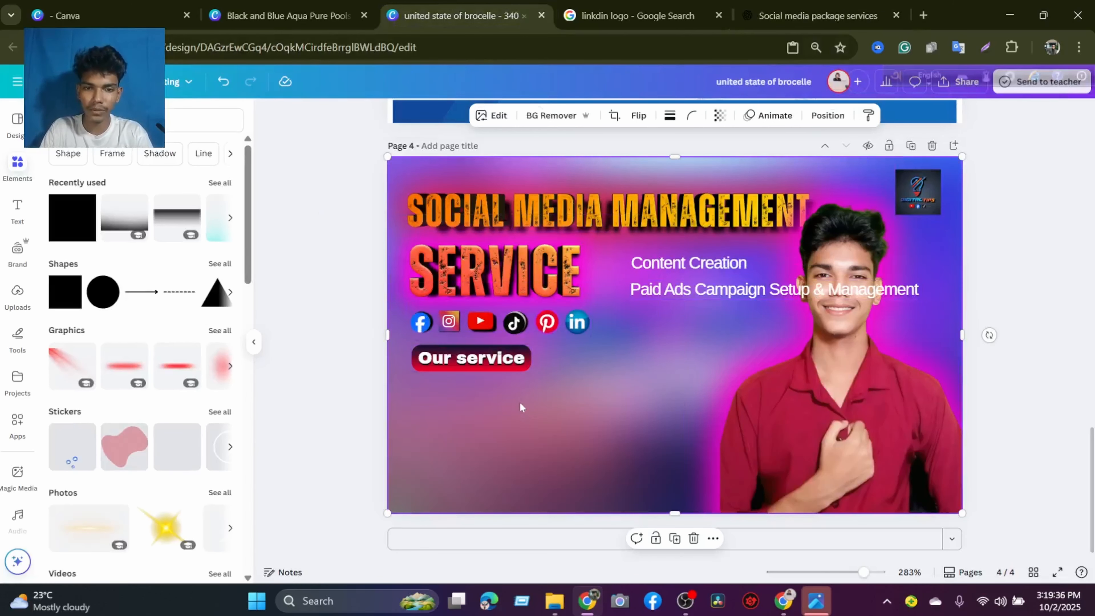
key(ctrl+v)
drag(697, 329, 766, 317)
click(977, 335)
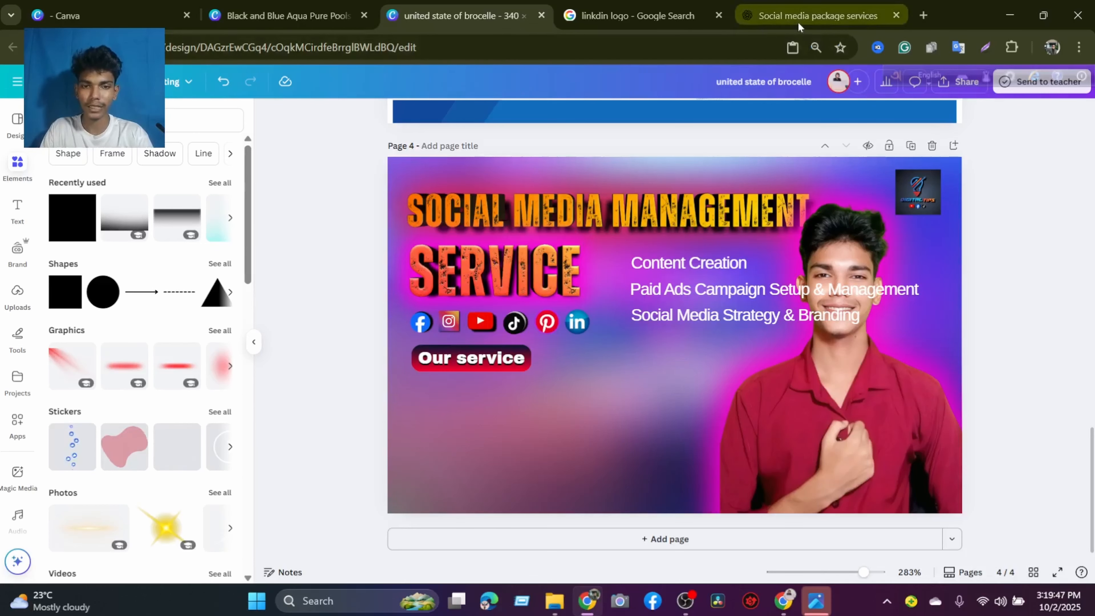
Switch to the ChatGPT conversation and copy the fourth service heading, "Engagement & Community Management".
click(818, 15)
drag(413, 451, 592, 456)
right_click(592, 453)
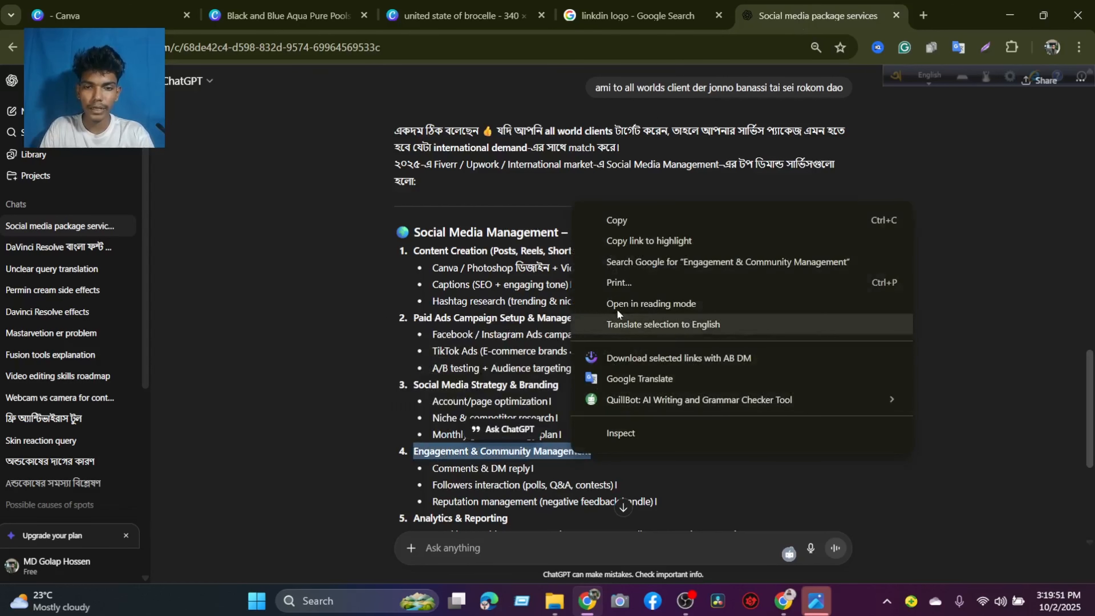
click(633, 80)
Return to the Canva banner, paste "Engagement & Community Management" and align it beneath the strategy and branding line.
click(462, 15)
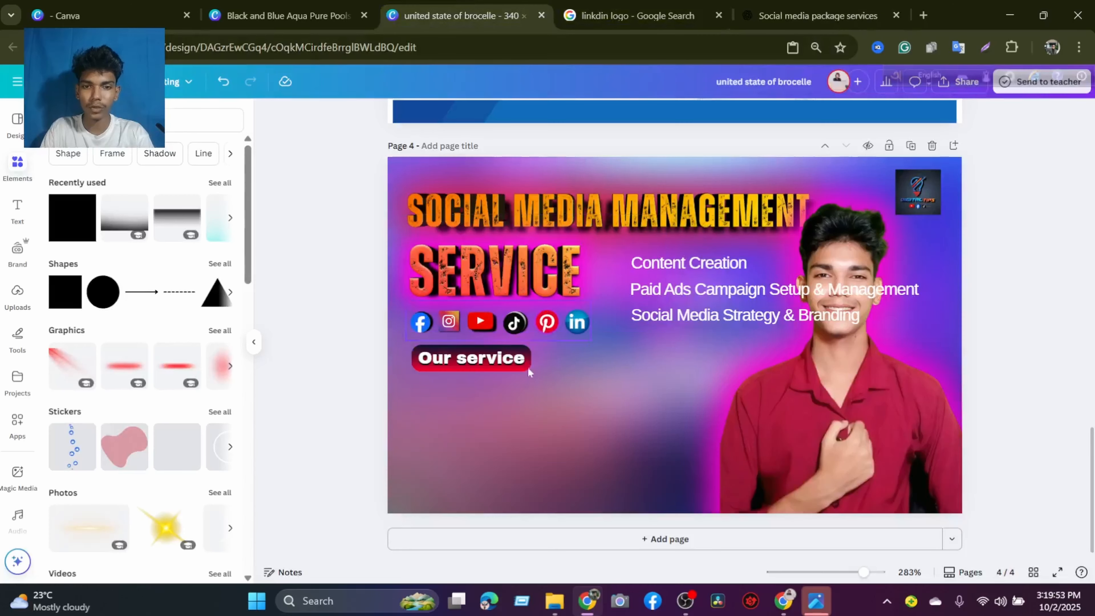
right_click(522, 399)
click(561, 253)
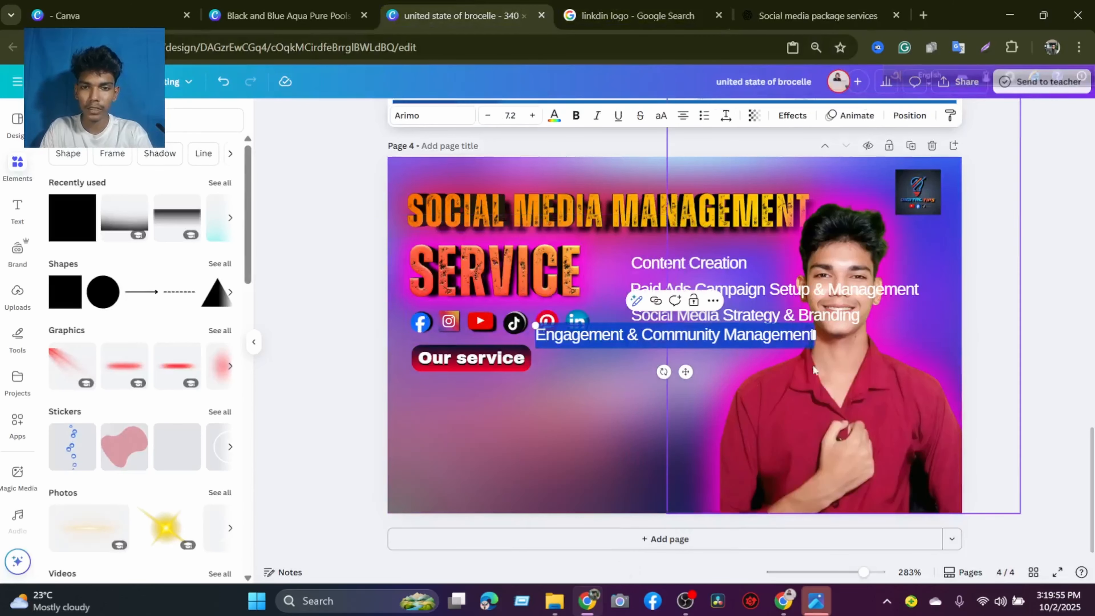
drag(734, 334, 824, 333)
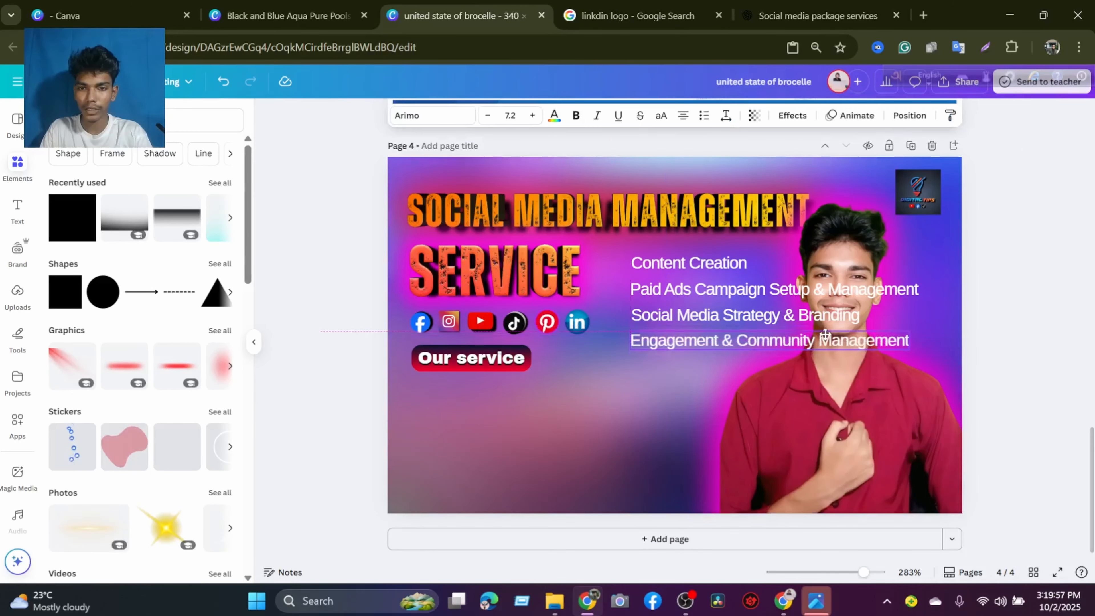
Switch to the ChatGPT conversation and copy the fifth service heading, "Analytics & Reporting".
click(817, 16)
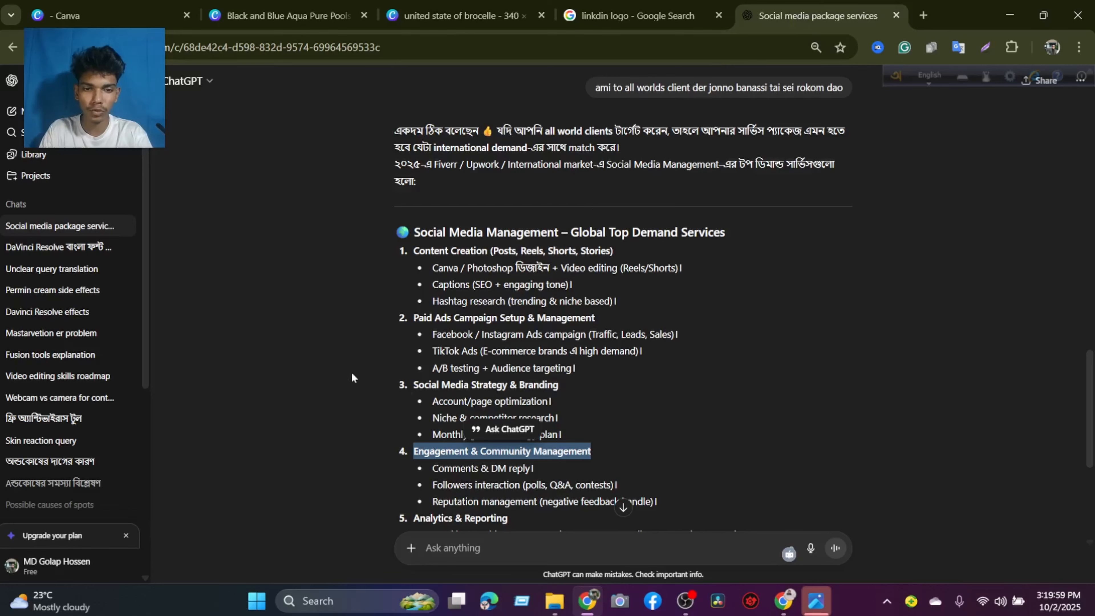
scroll(352, 377, down, 3)
drag(412, 369, 508, 370)
right_click(461, 369)
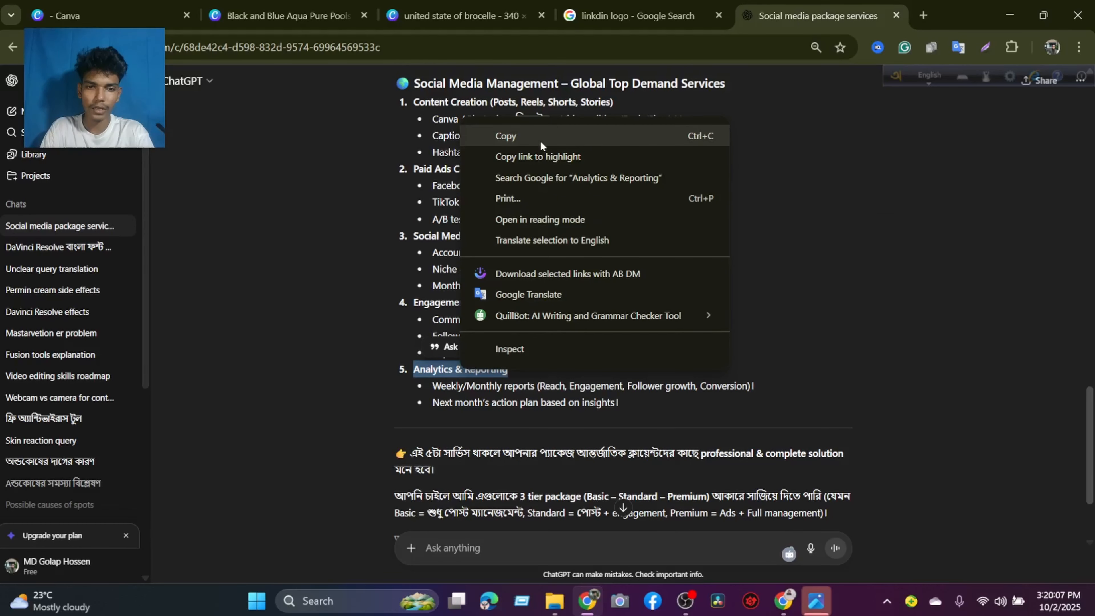
click(540, 143)
Return to the Canva banner, paste "Analytics & Reporting" and place it at the end of the service name list.
click(461, 15)
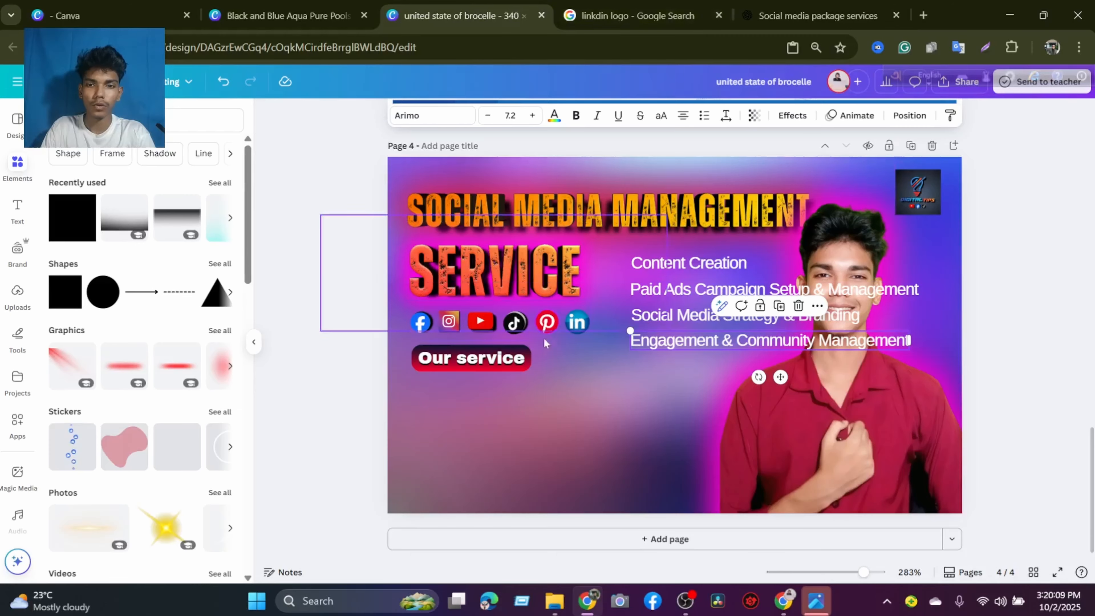
right_click(496, 397)
click(565, 254)
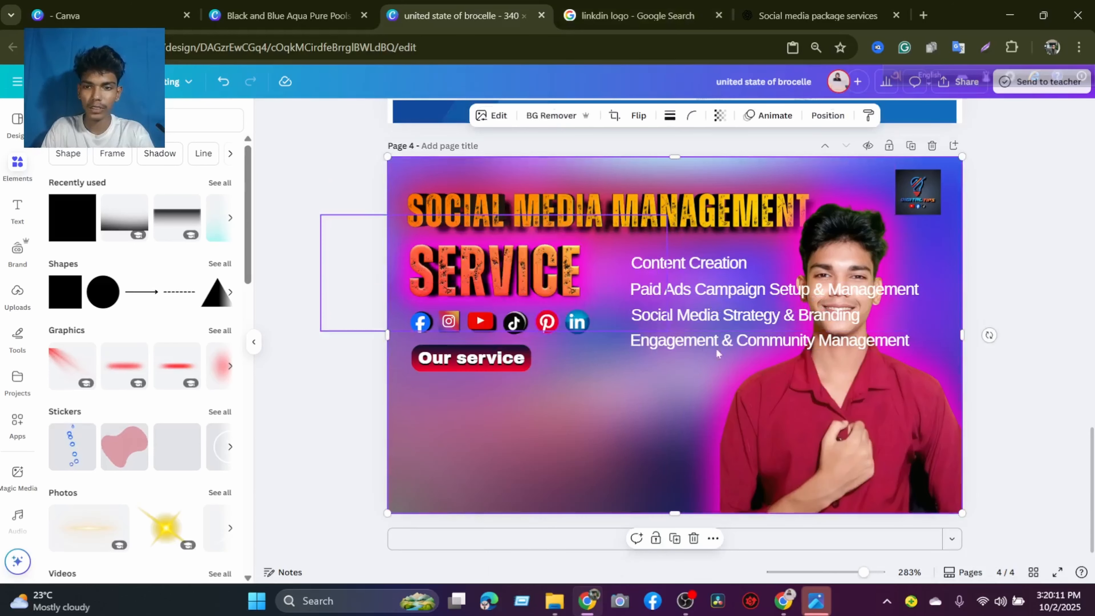
drag(665, 331, 696, 359)
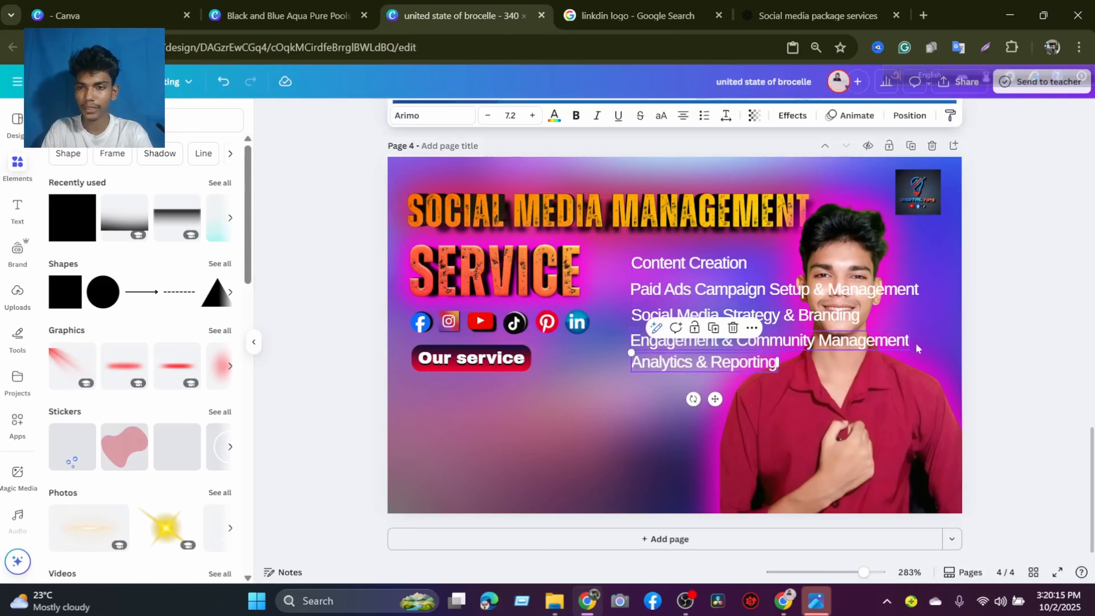
click(972, 341)
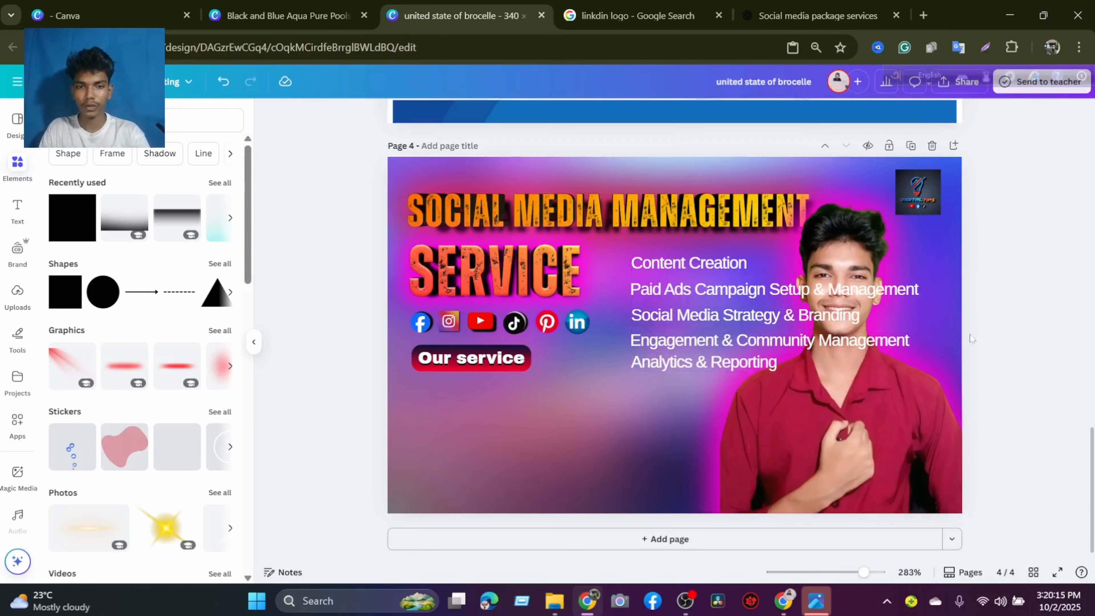
Duplicate the red gradient bar behind the "Our service" text and move the copy below the label.
click(481, 370)
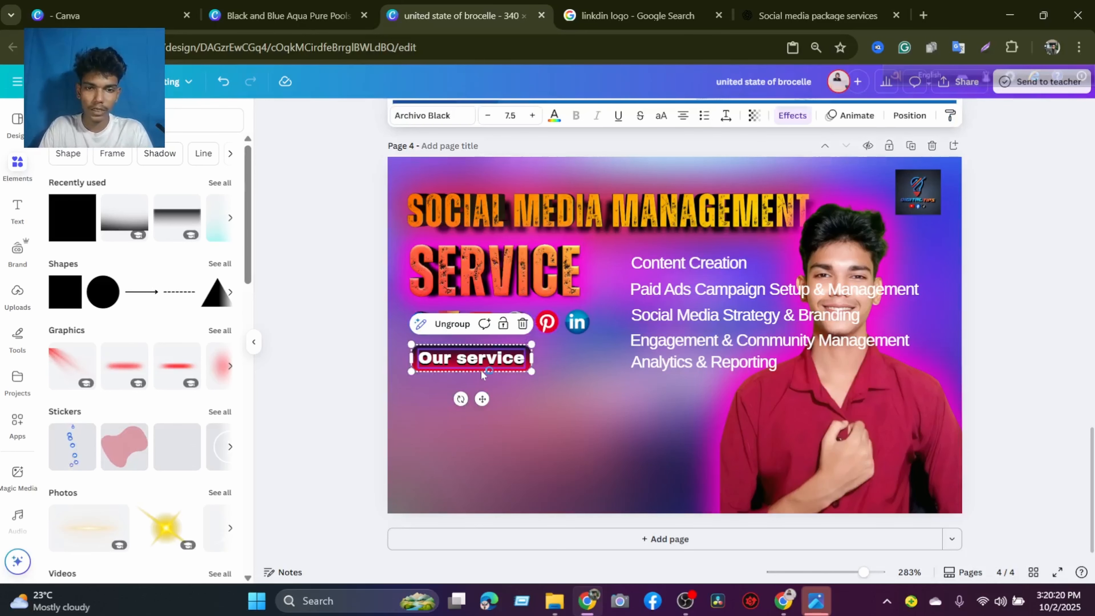
click(524, 400)
click(527, 363)
click(472, 320)
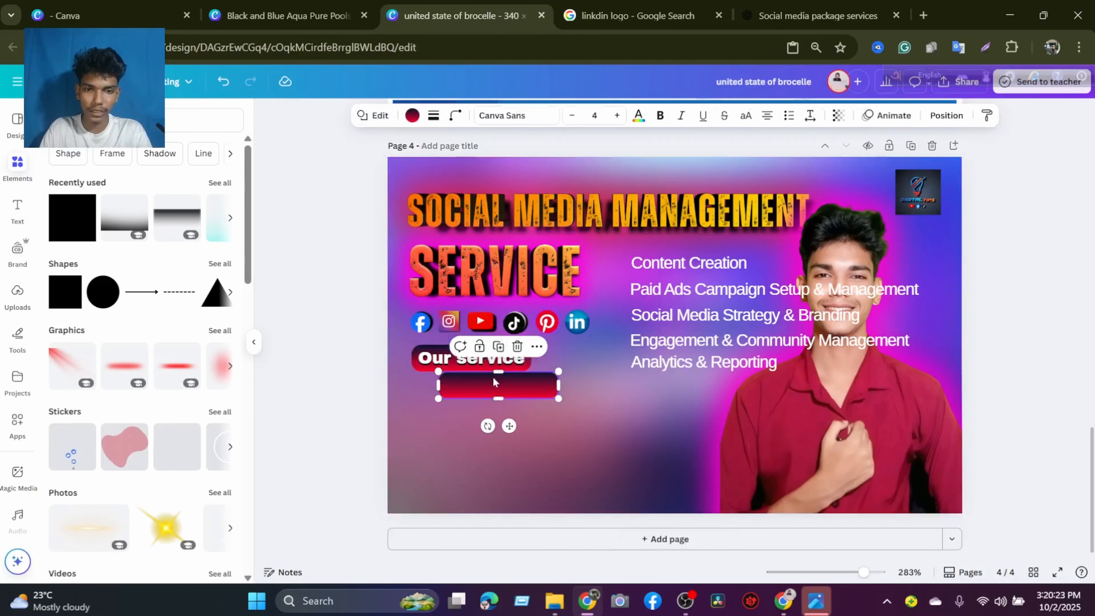
drag(504, 401, 499, 425)
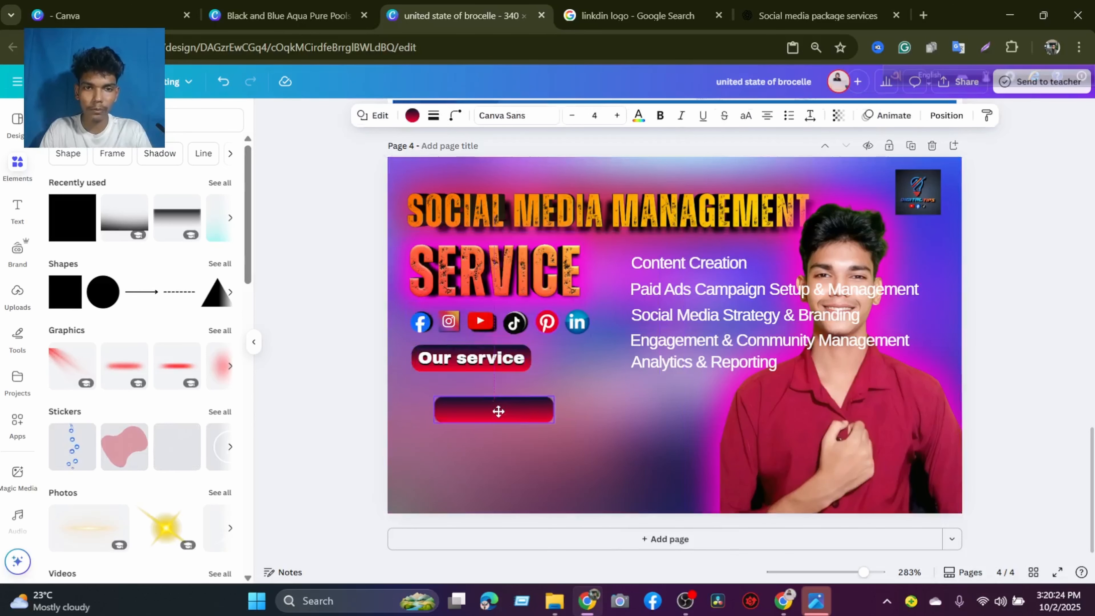
Recolor the duplicated bar's gradient, changing the red stop to pale pink and the dark blue stop to olive #57512A.
click(412, 116)
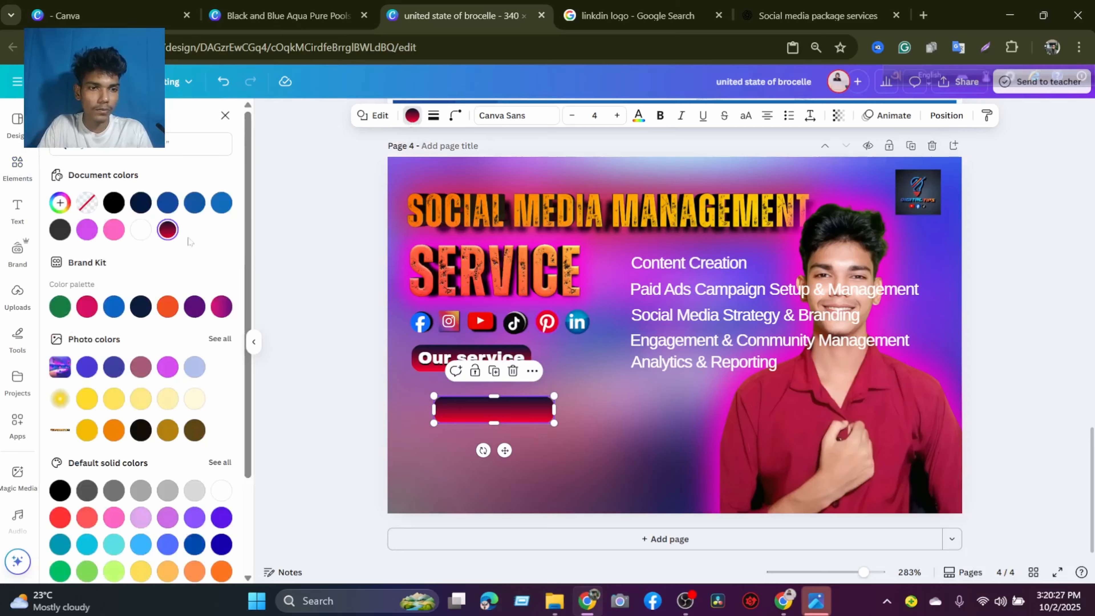
click(168, 230)
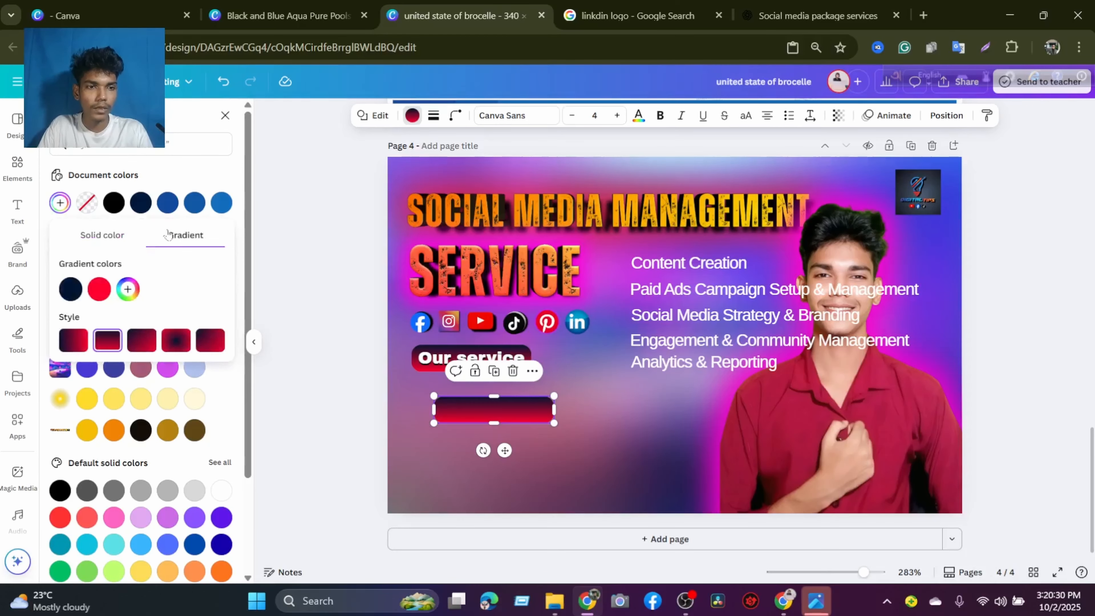
click(103, 294)
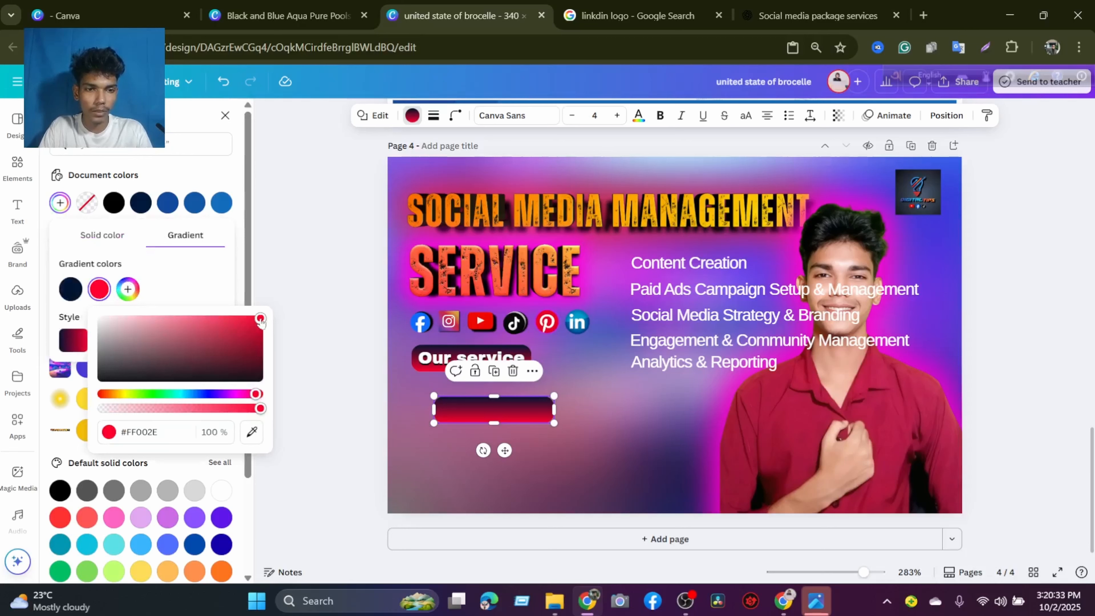
drag(260, 317, 126, 283)
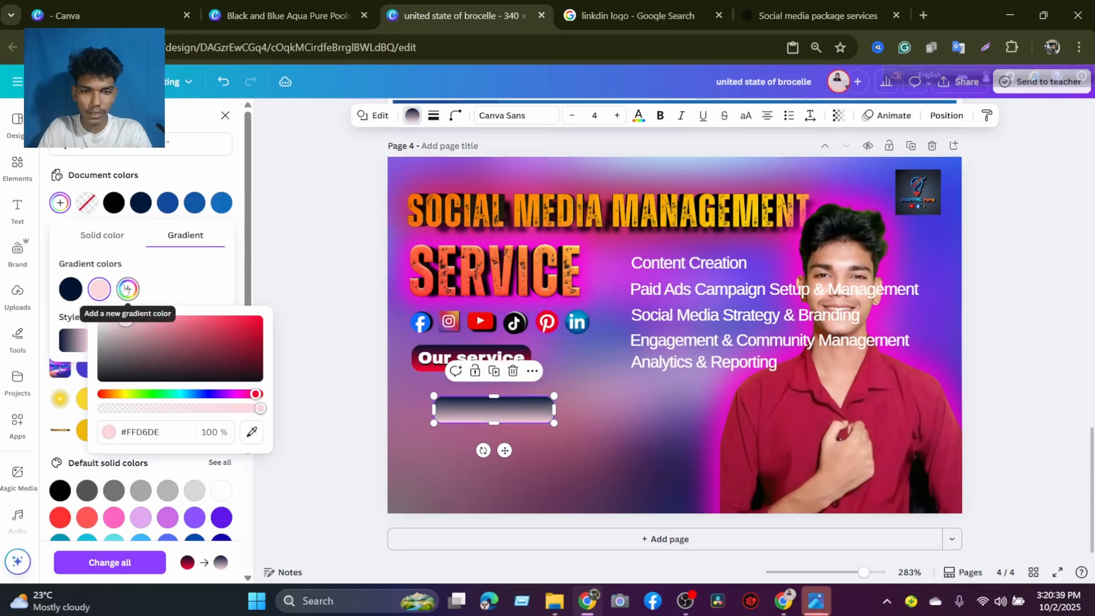
click(70, 289)
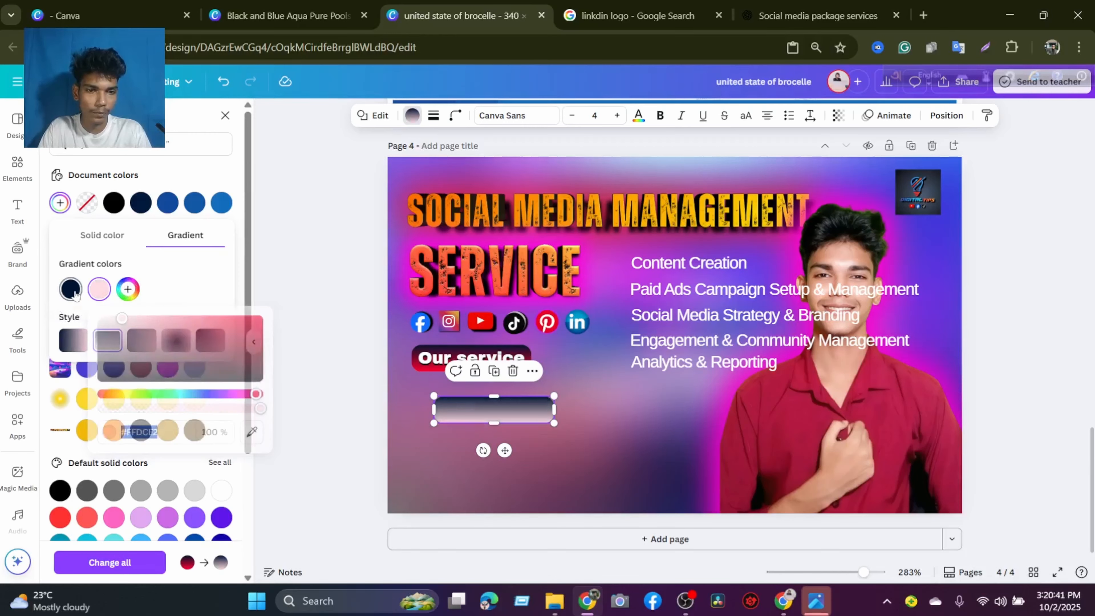
drag(228, 370, 92, 396)
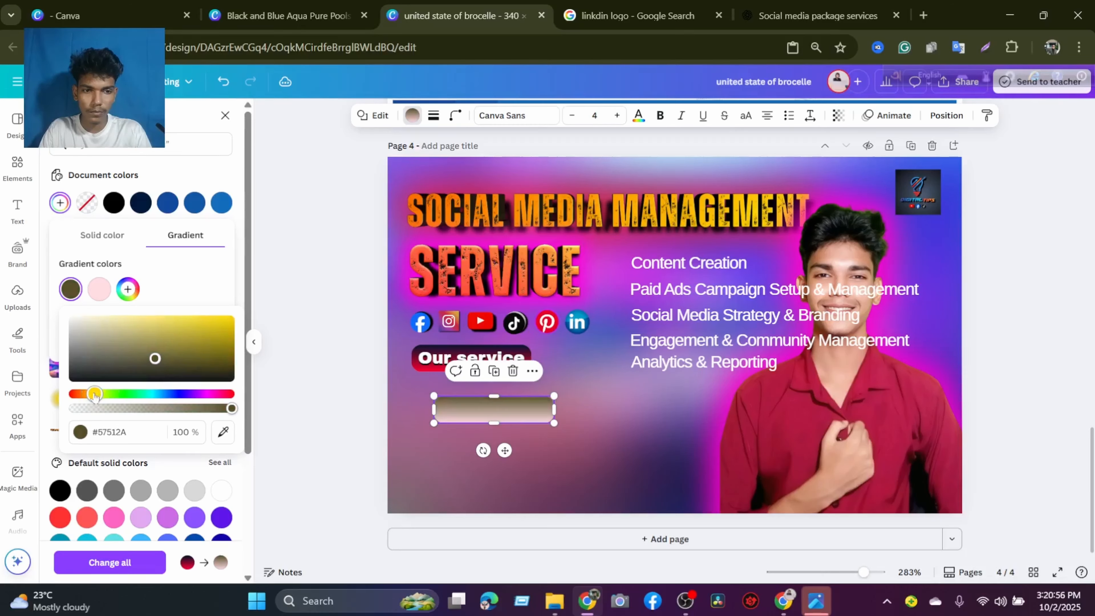
Move the olive-to-pink gradient bar under the "Our service" label and stretch it to about 169 px wide.
click(538, 435)
click(529, 405)
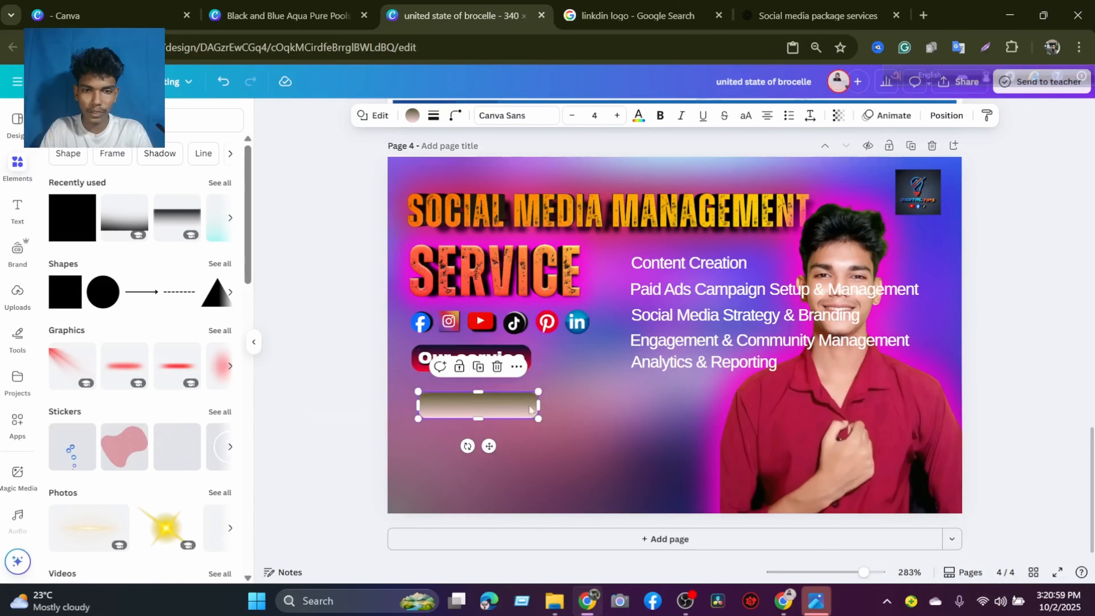
drag(538, 407, 708, 408)
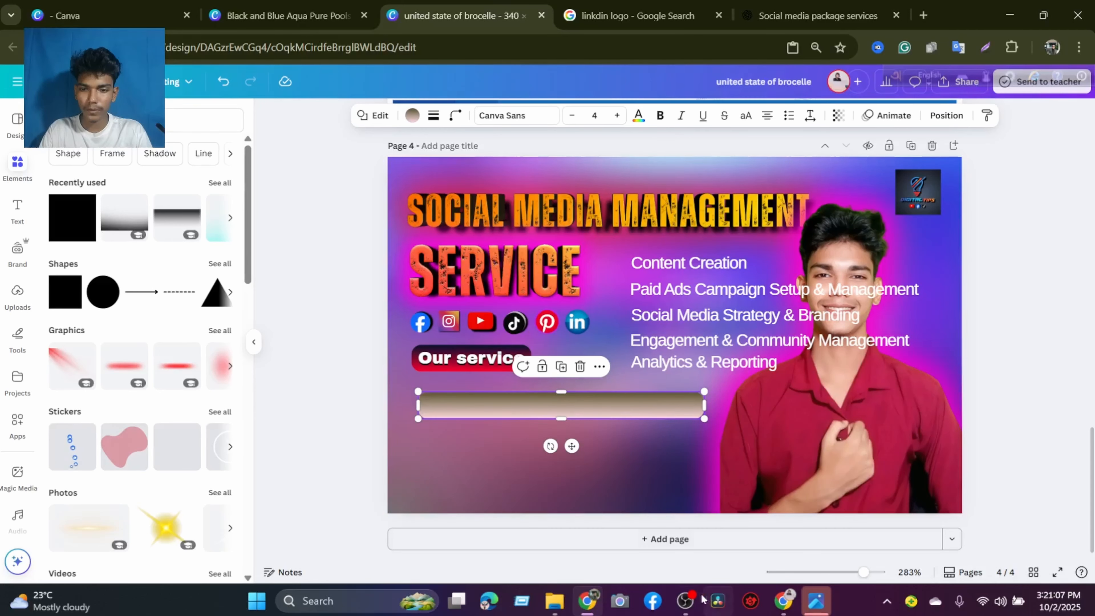
click(684, 601)
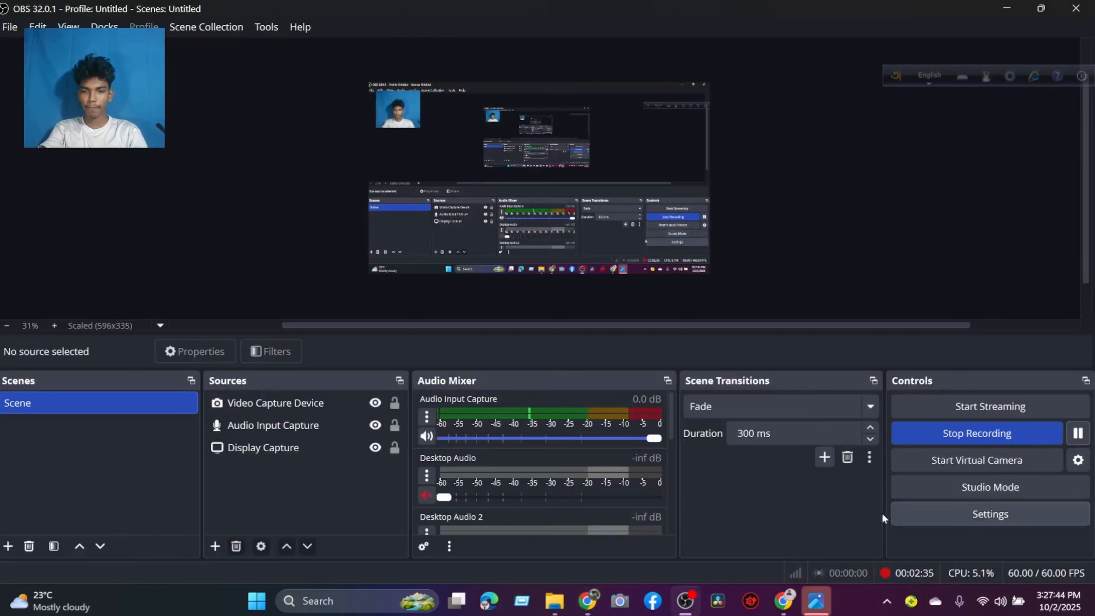
click(586, 535)
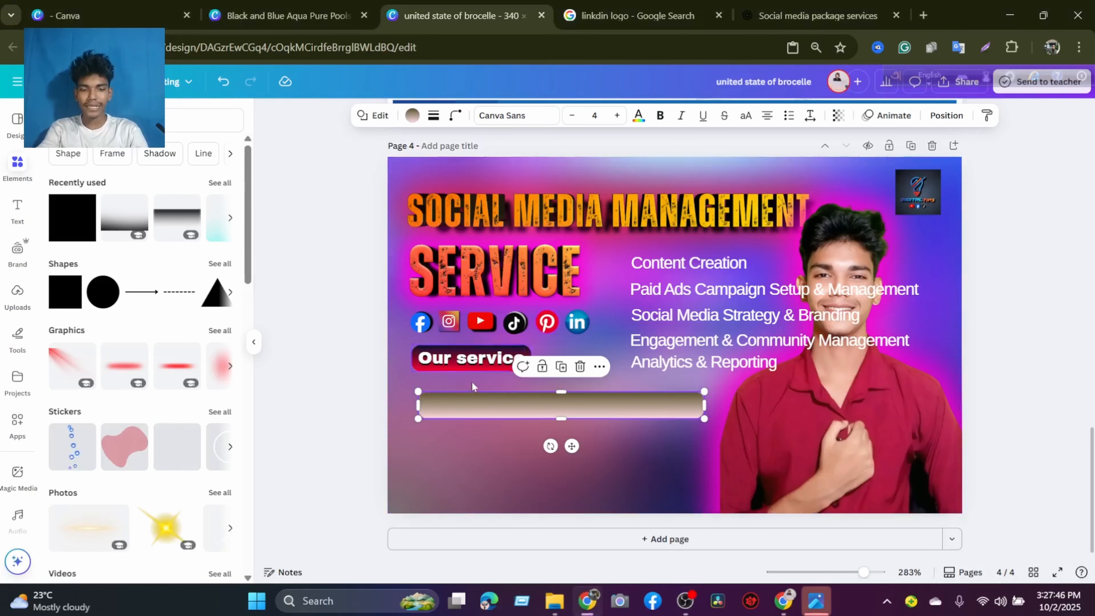
Align the widened bar directly beneath the "Our service" label and move the "Content Creation" text onto it.
drag(467, 400, 465, 394)
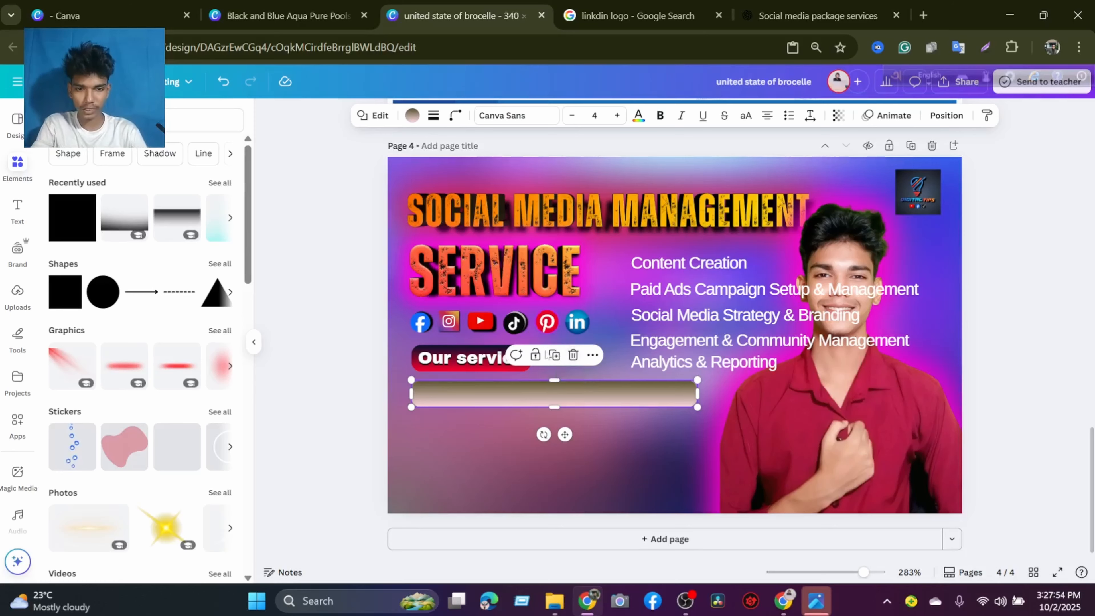
click(656, 267)
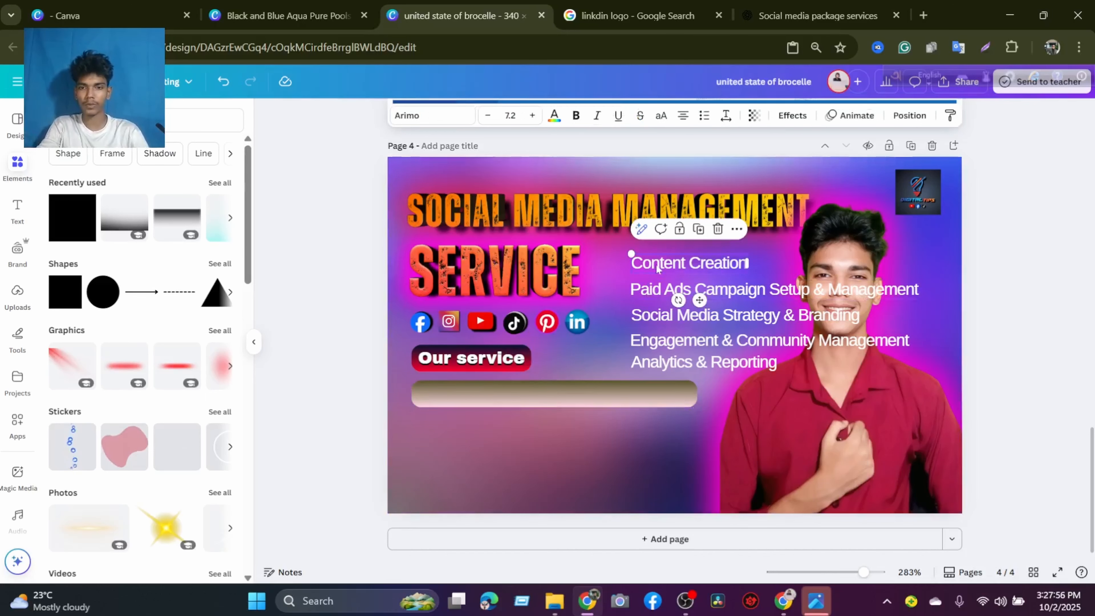
drag(656, 267, 466, 395)
click(559, 390)
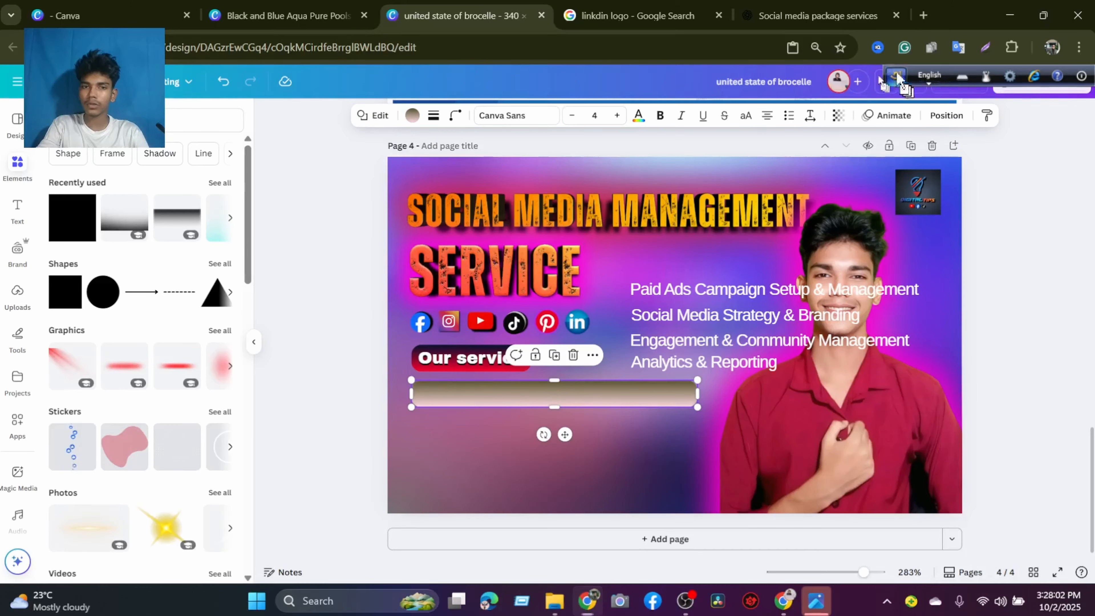
Move the olive-to-pink gradient bar behind the "Content Creation" text in the layer order.
drag(897, 81, 33, 579)
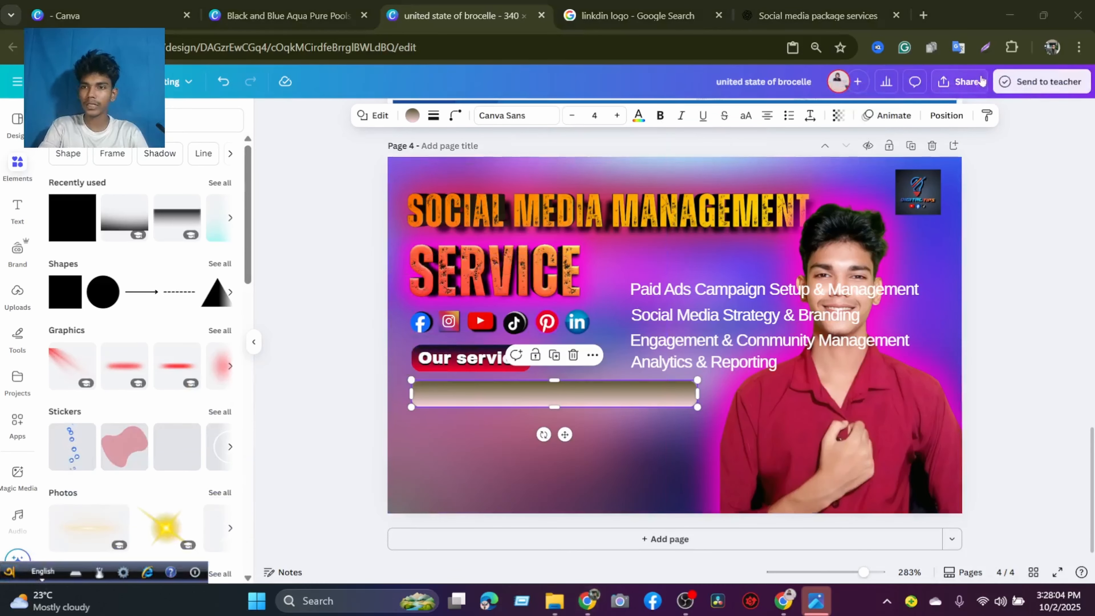
click(945, 116)
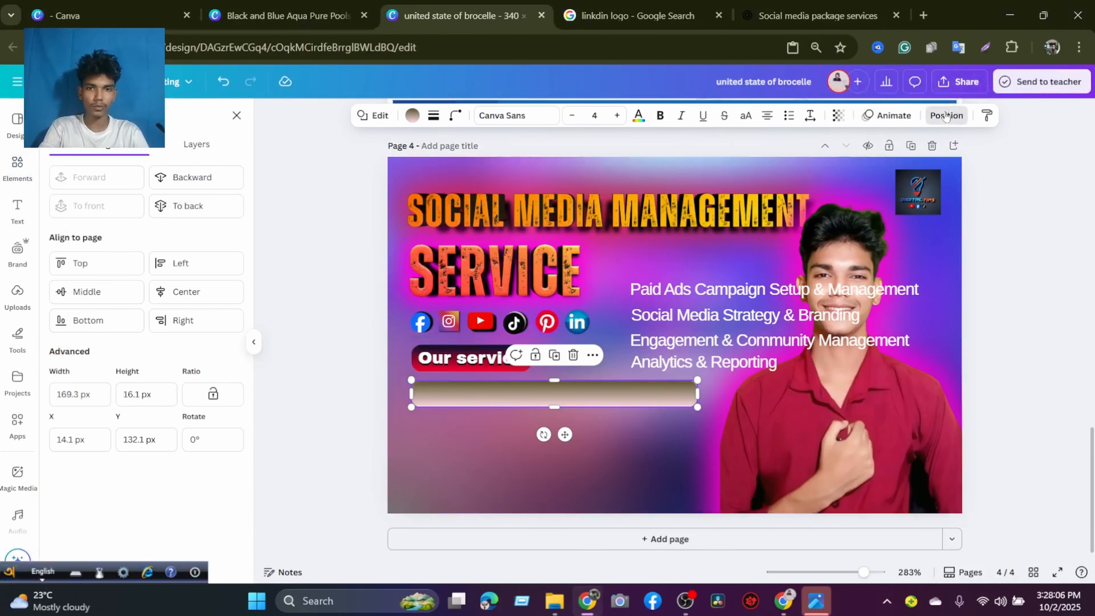
click(196, 144)
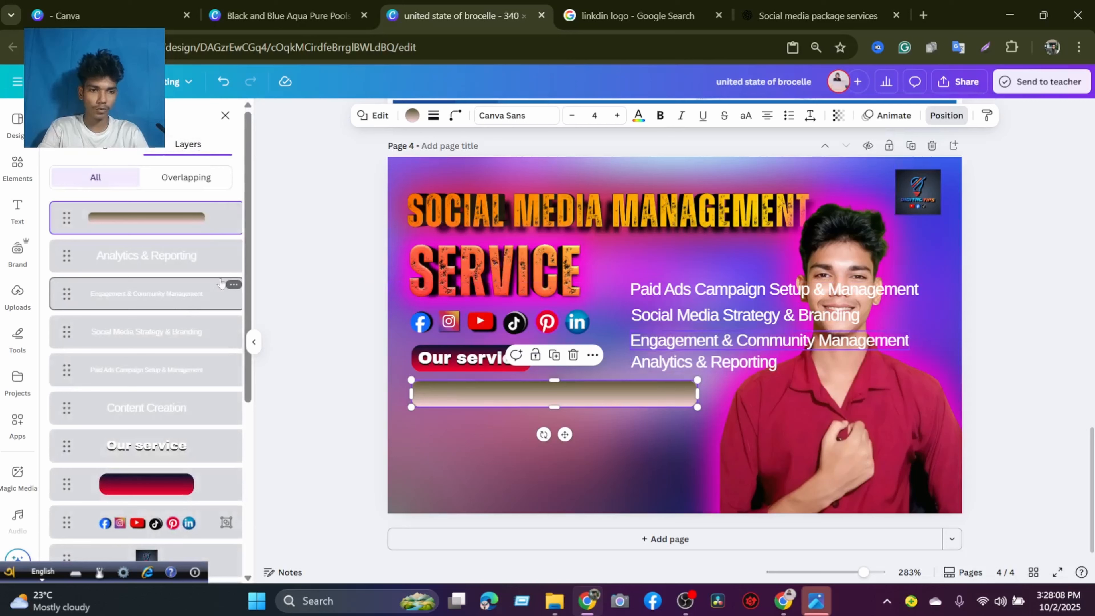
drag(187, 284, 206, 432)
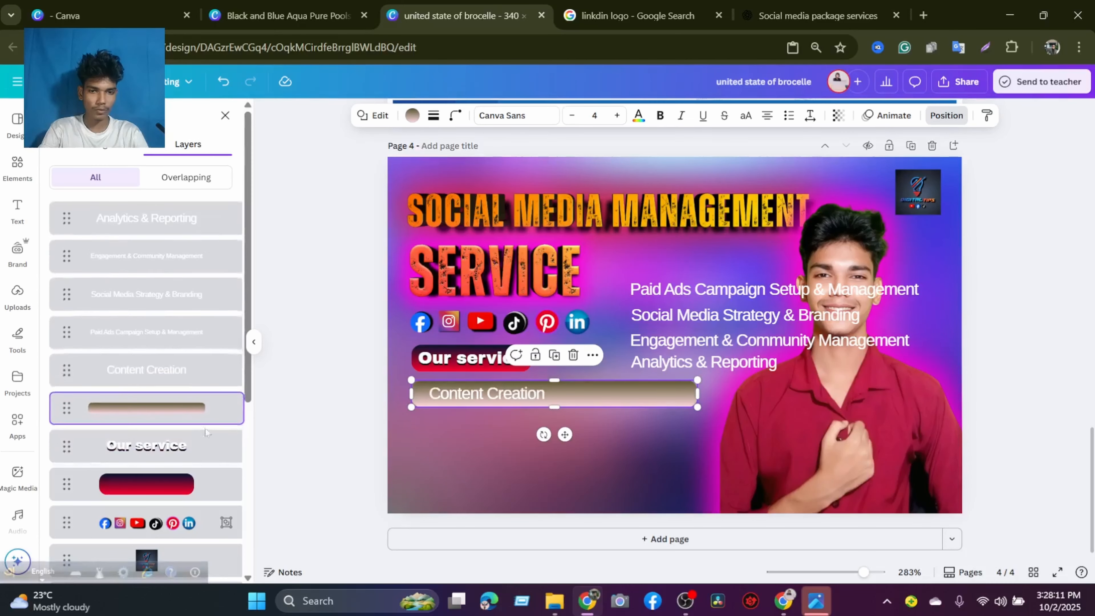
Change the pale pink stop of the gradient bar behind "Content Creation" to bright green #05FF00.
click(478, 396)
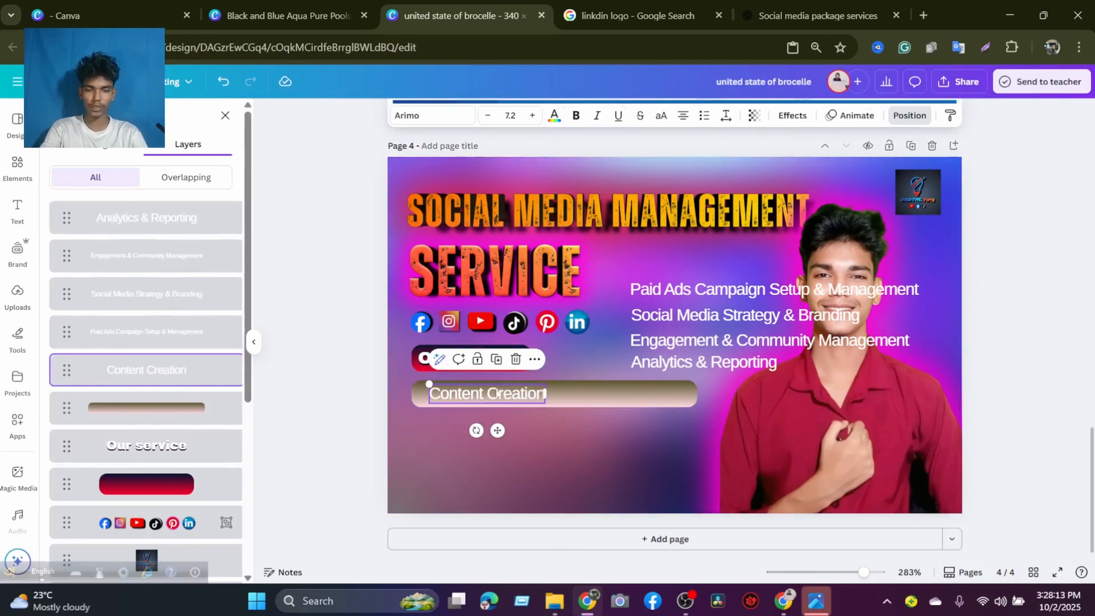
click(555, 115)
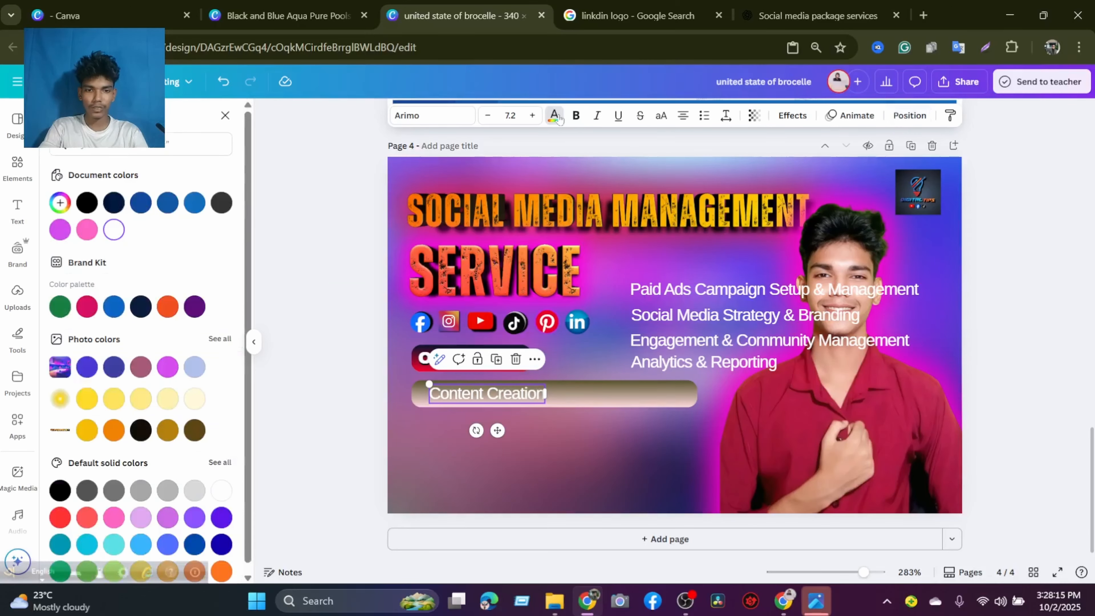
click(592, 393)
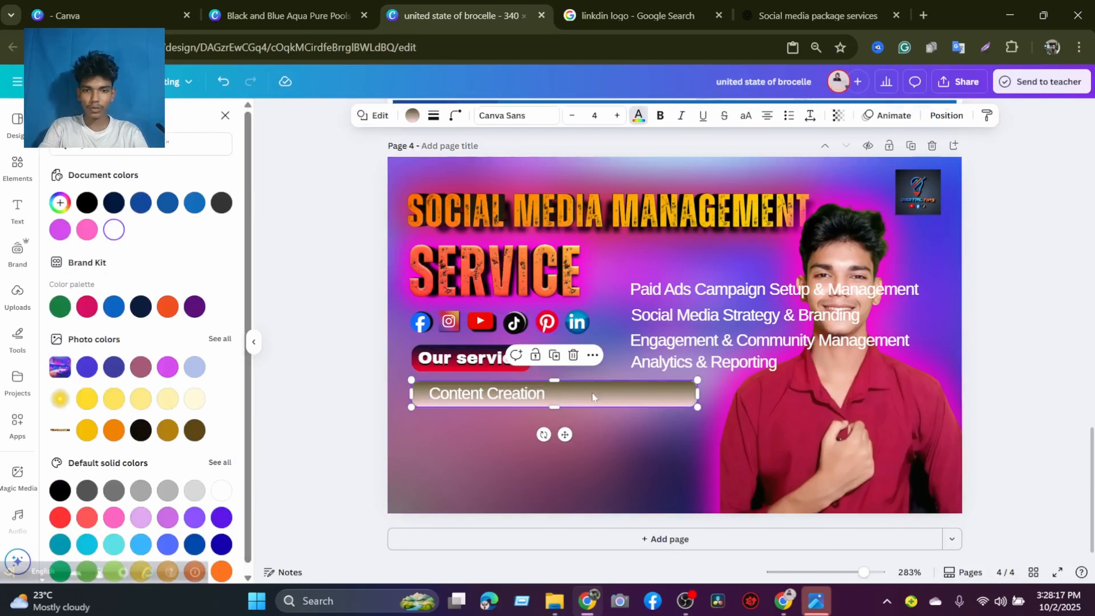
click(409, 117)
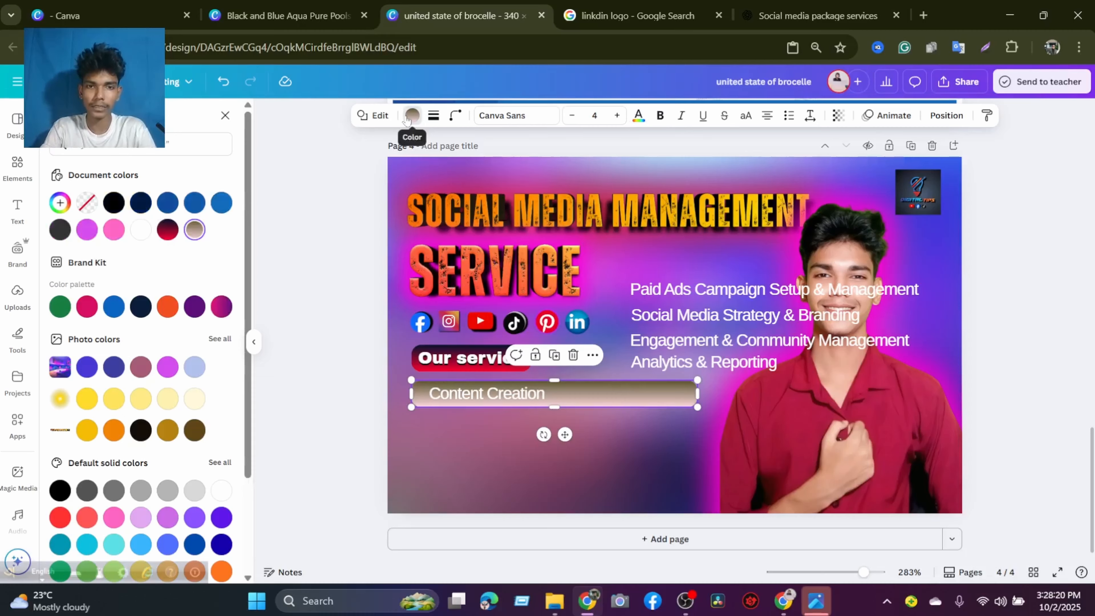
click(194, 230)
click(97, 289)
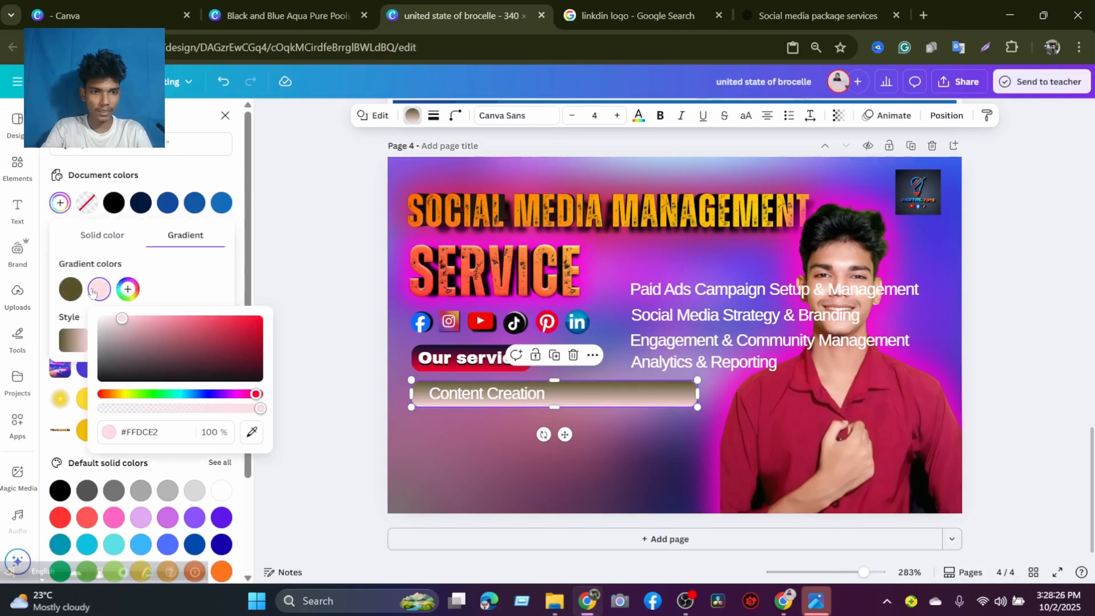
drag(121, 319, 136, 362)
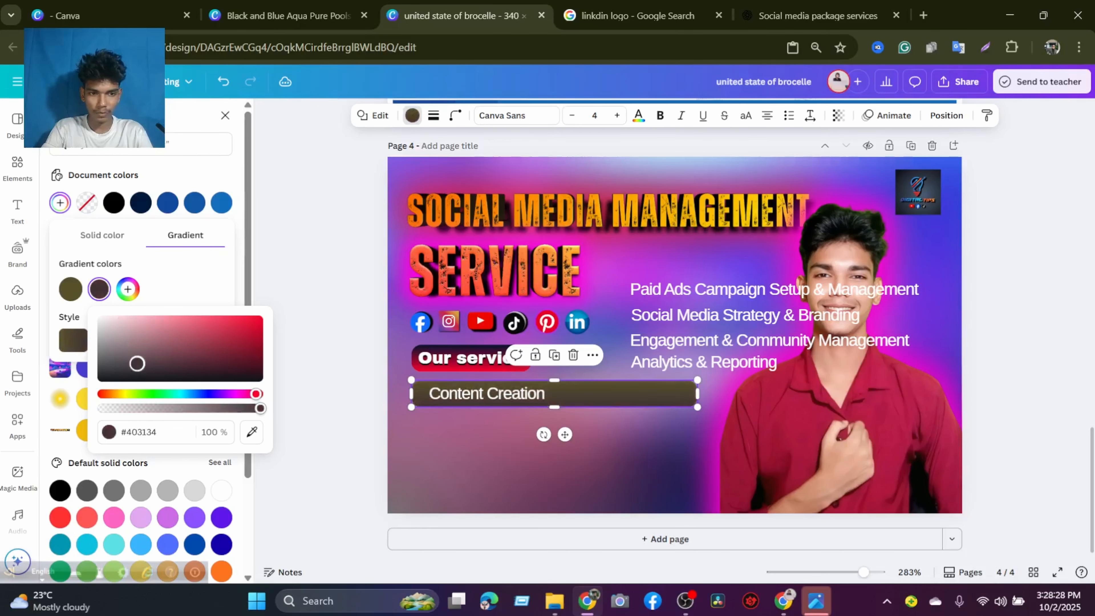
click(240, 331)
drag(275, 323, 152, 397)
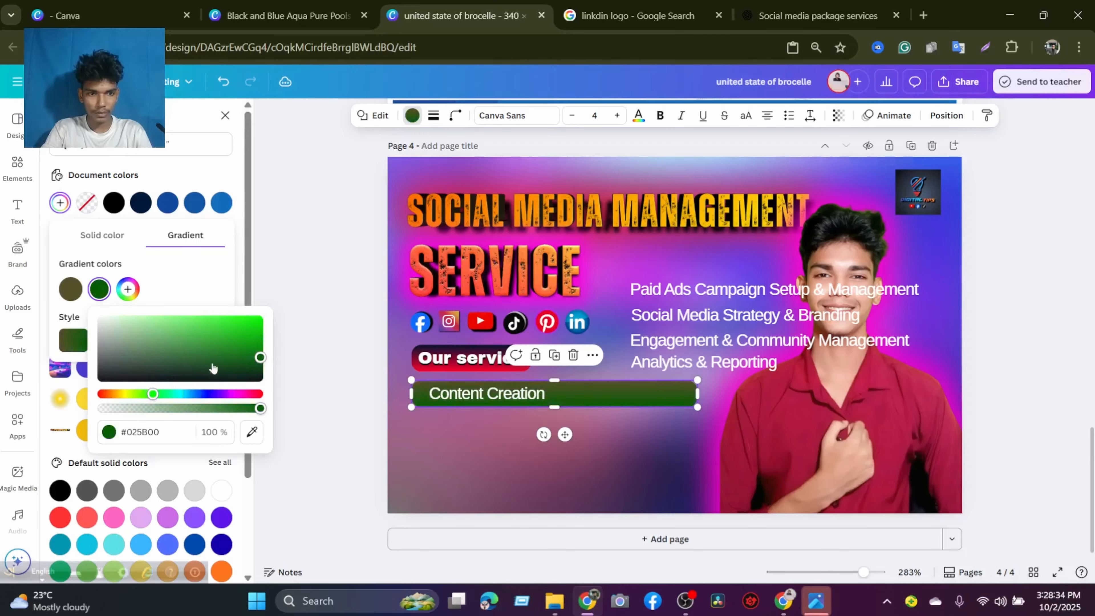
drag(255, 354, 269, 304)
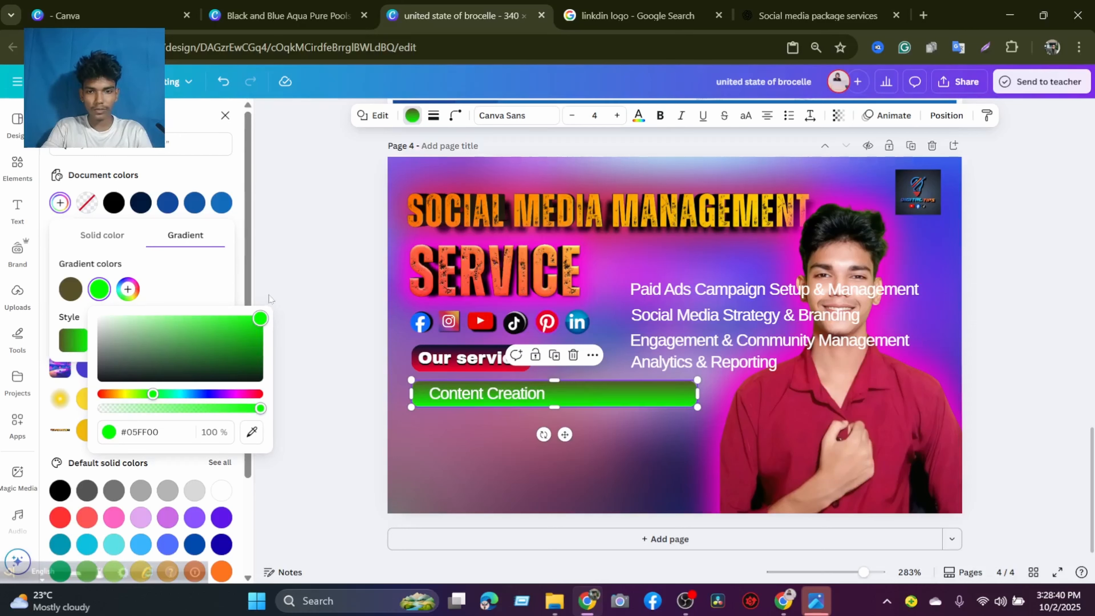
Change the olive stop of the bar's gradient to black #000000.
click(70, 289)
drag(154, 358, 236, 385)
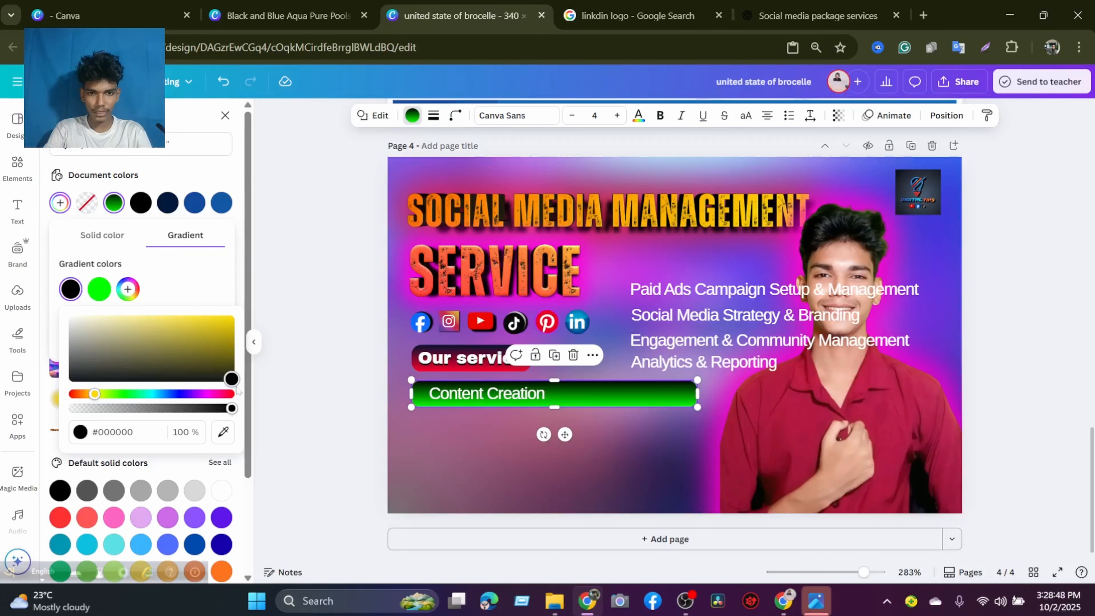
click(641, 452)
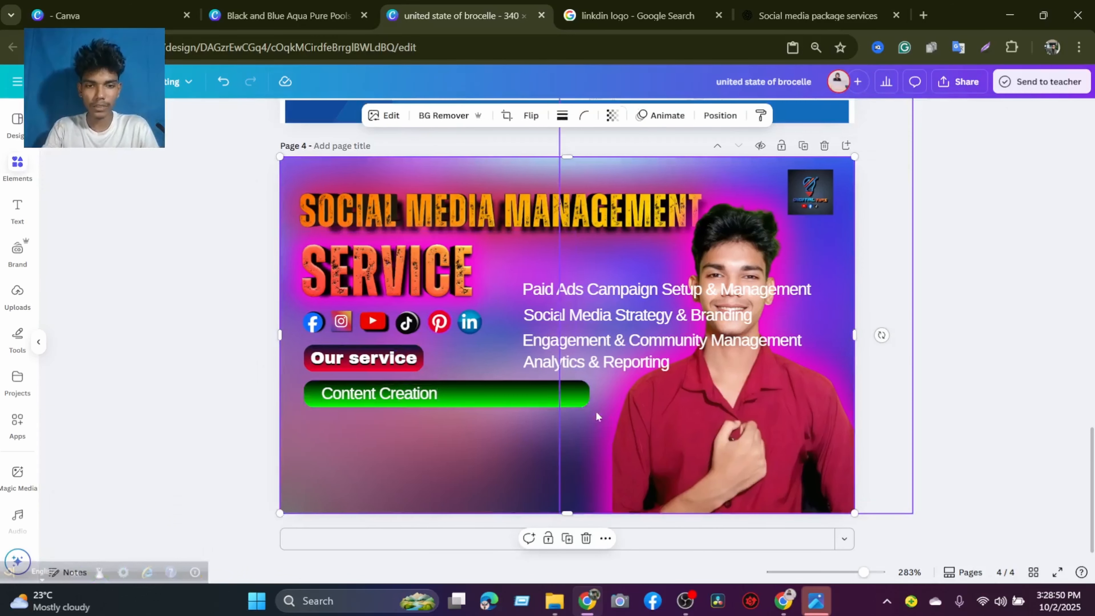
Nudge the "Content Creation" text slightly to the right on the green gradient bar.
click(585, 393)
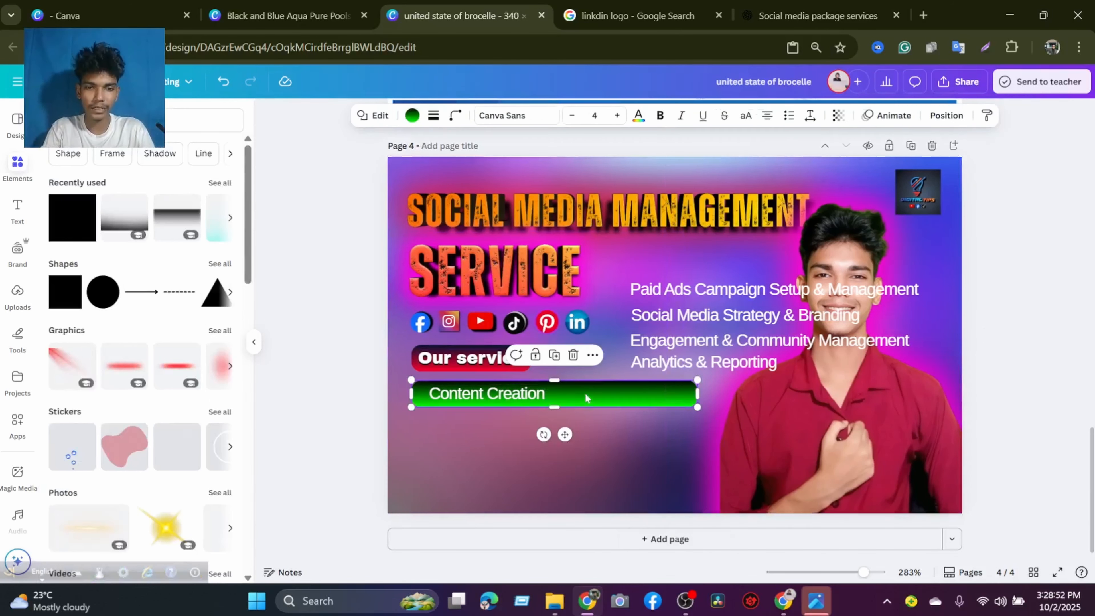
click(505, 399)
drag(499, 397, 495, 392)
click(566, 394)
click(490, 390)
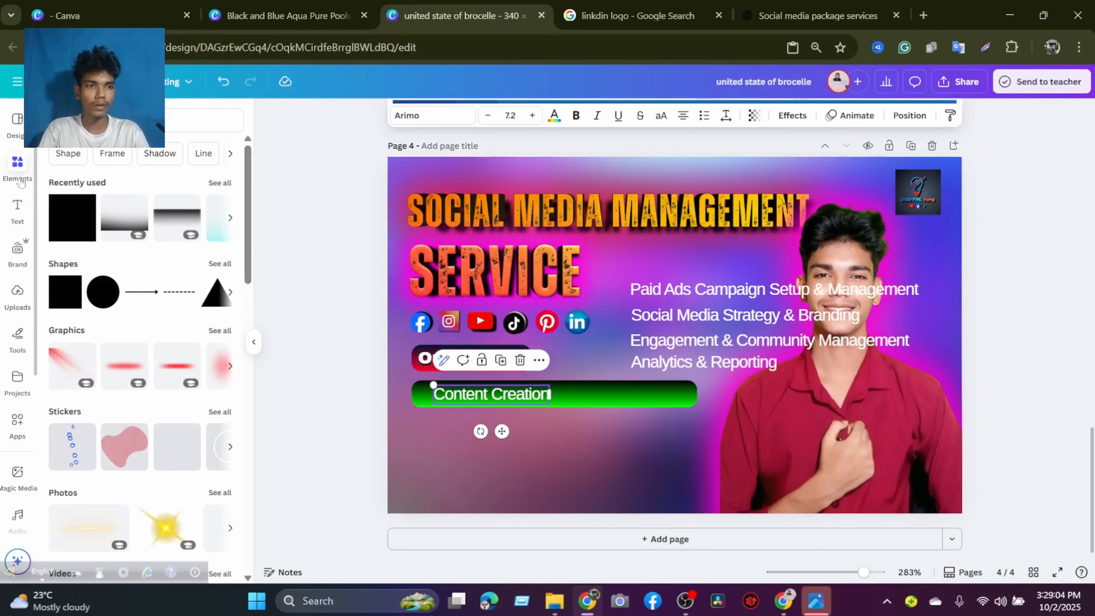
Search the graphics for "list dot", add the pink circle-and-arrow graphic and show all graphics recommended from it.
click(203, 120)
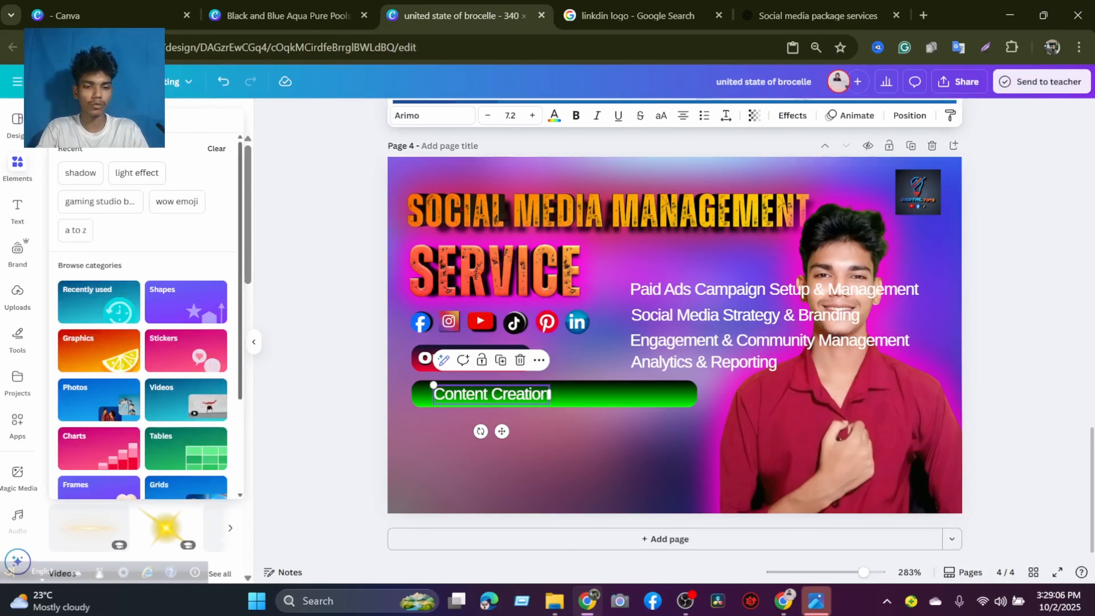
text(list dot)
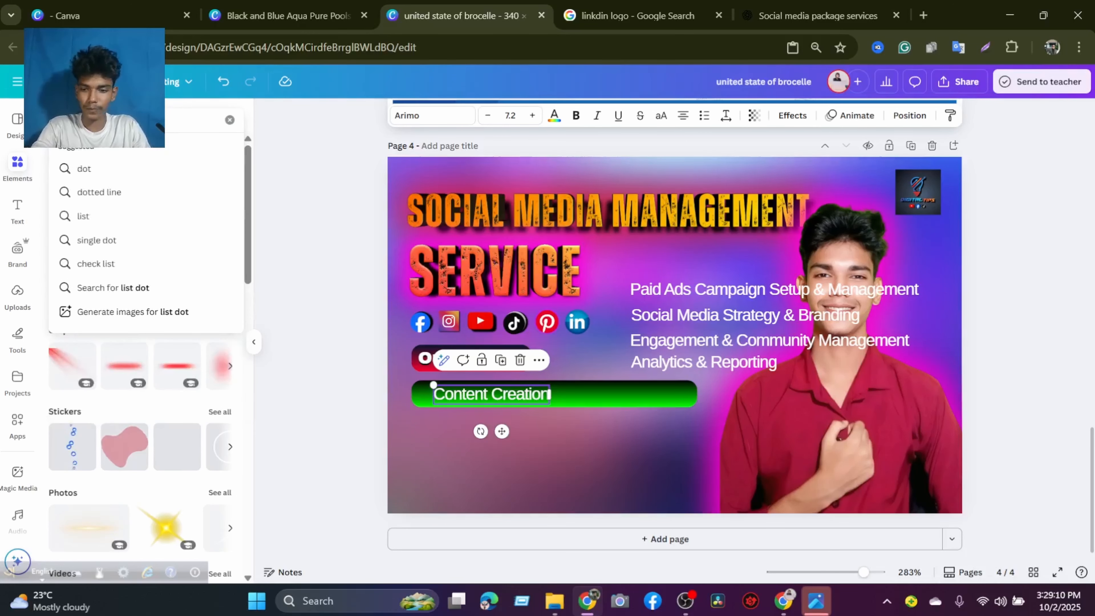
key(Return)
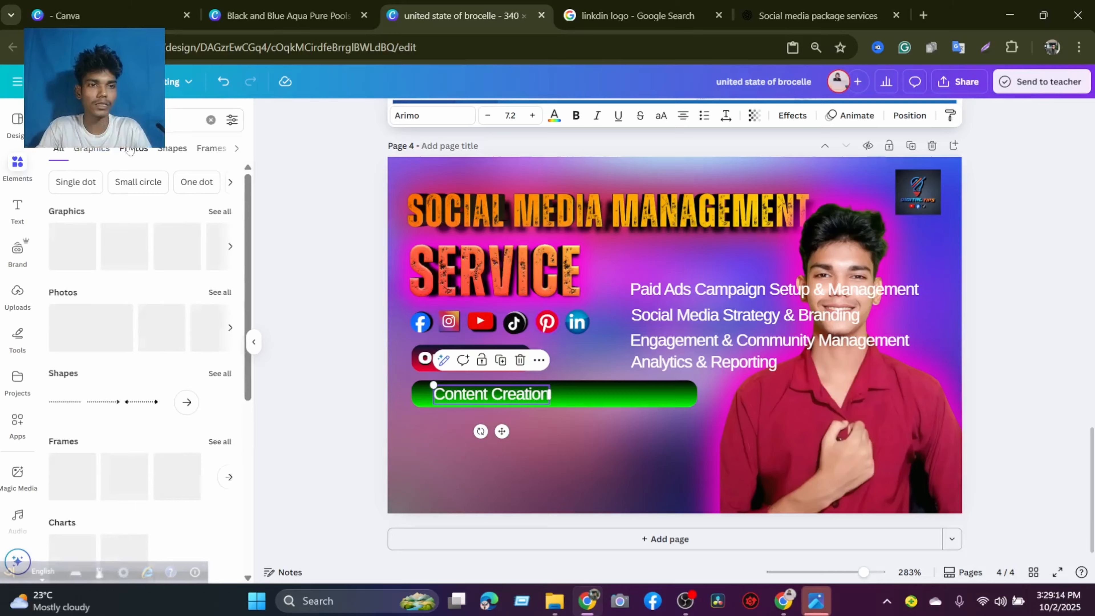
click(104, 151)
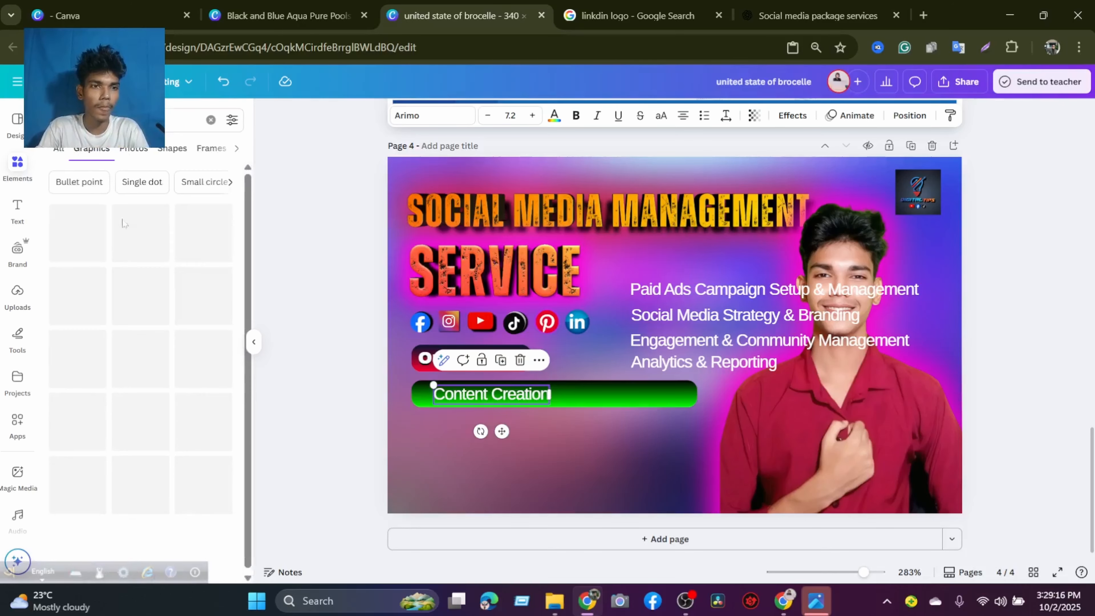
scroll(135, 314, down, 5)
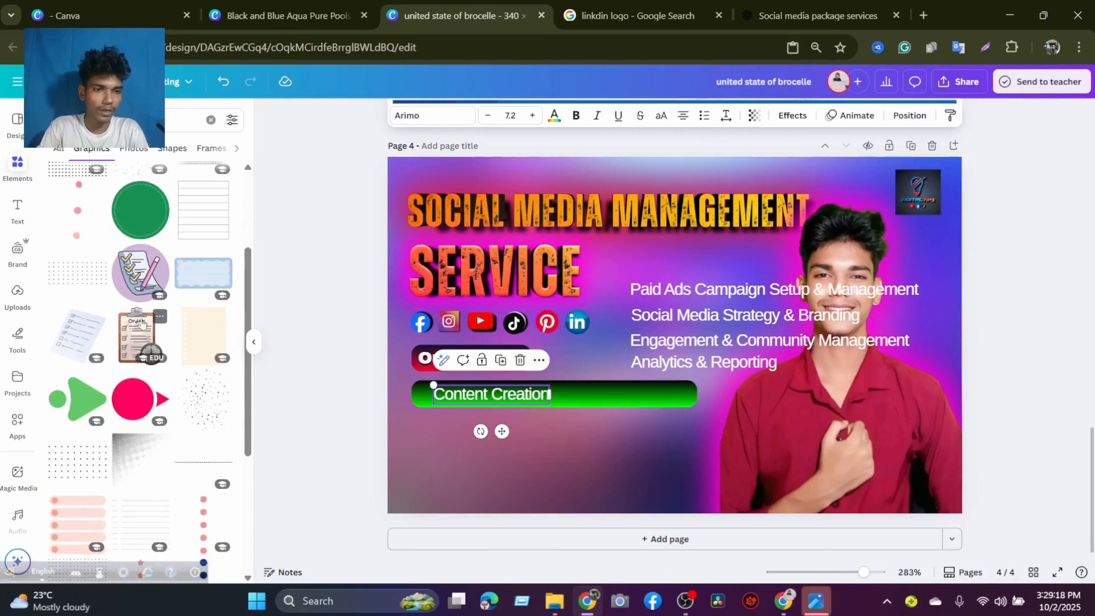
click(123, 323)
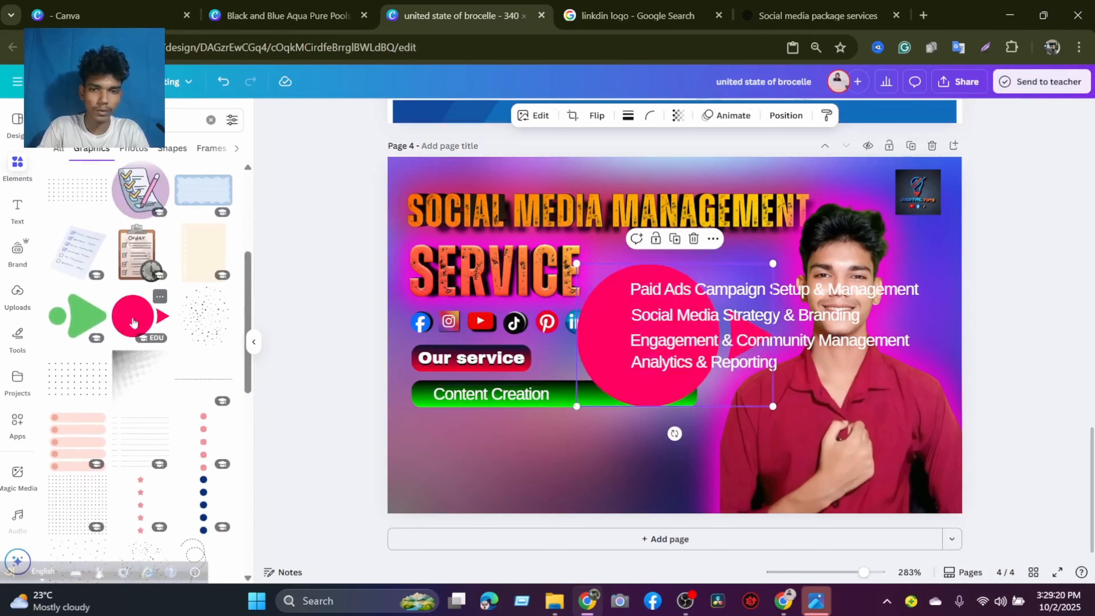
click(210, 371)
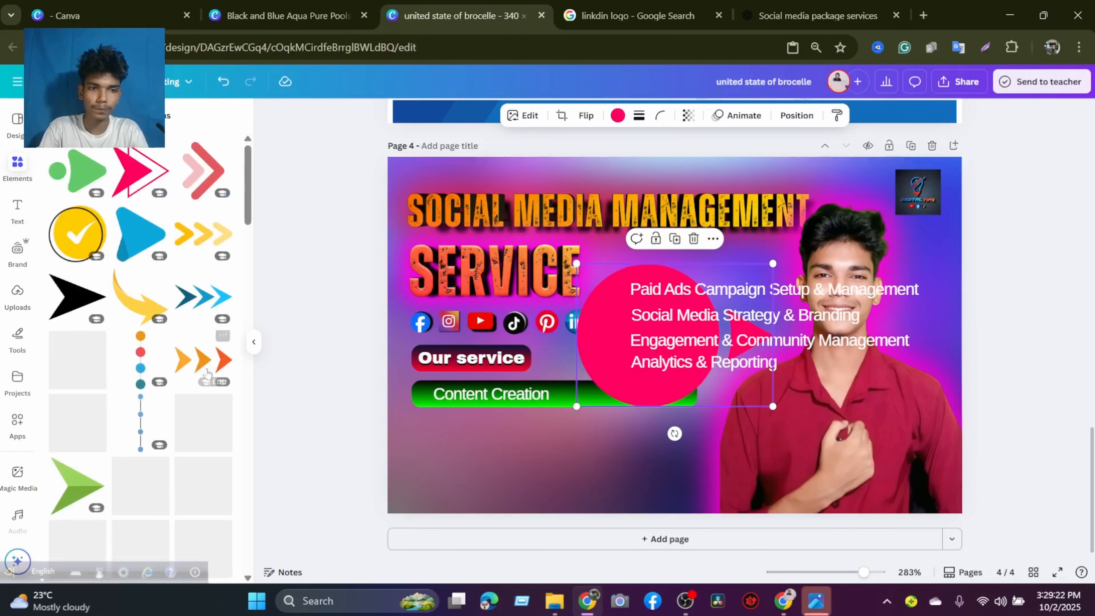
Replace the pink graphic with the red double-diamond arrow, shrunk to a small icon and placed below the green bar.
click(693, 239)
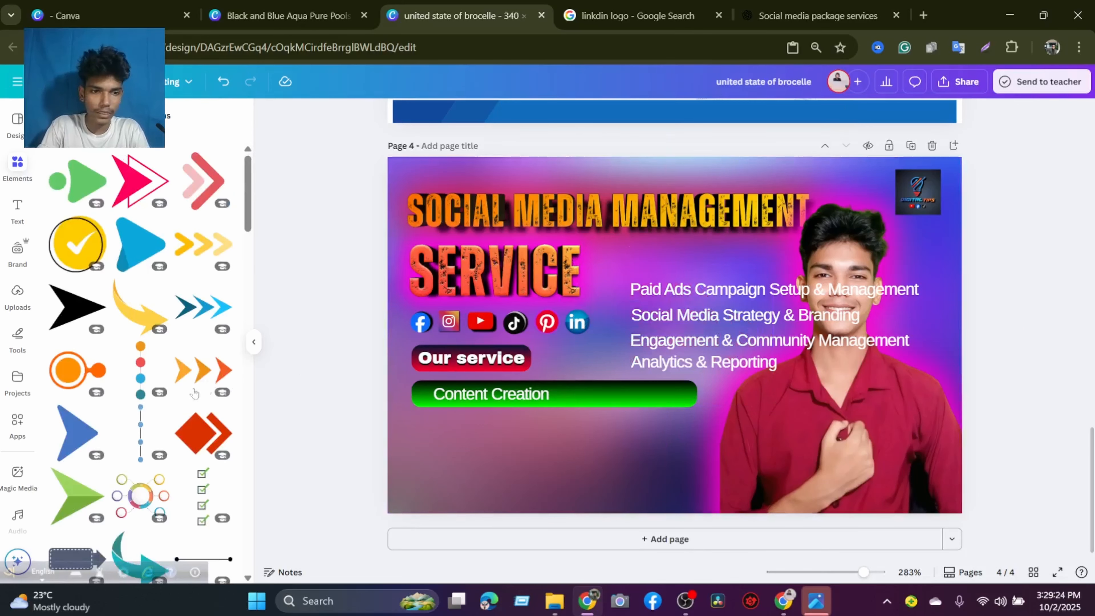
click(203, 444)
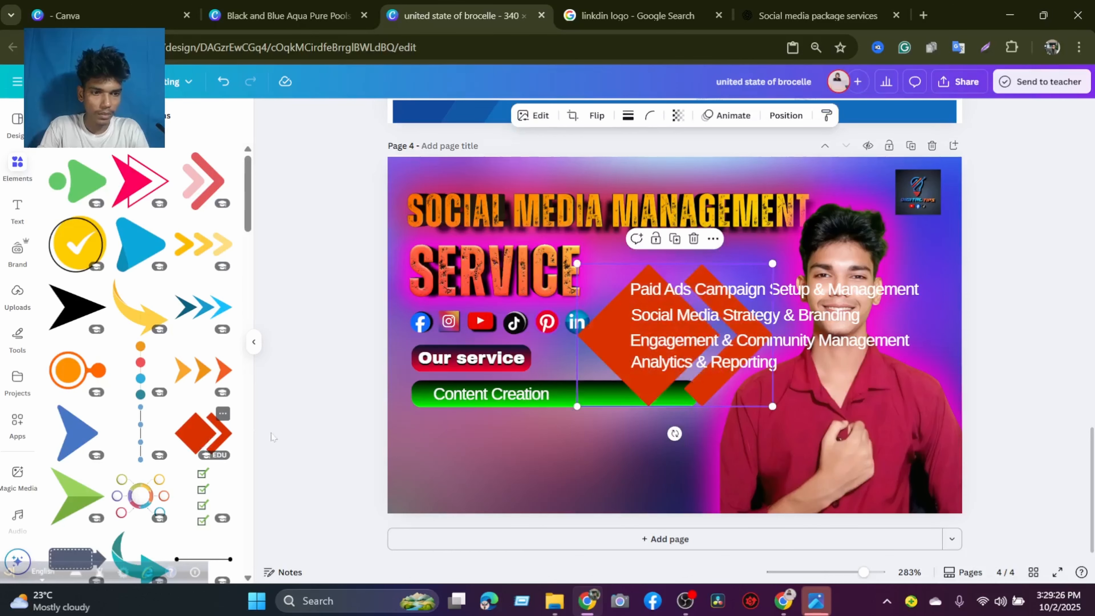
drag(591, 335, 506, 420)
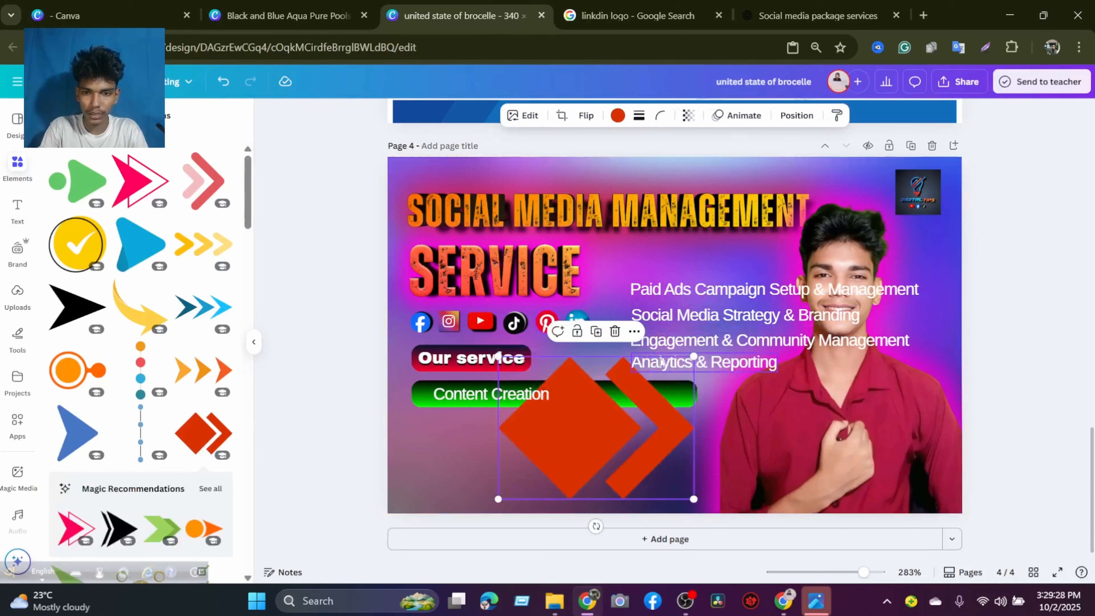
drag(696, 348, 534, 435)
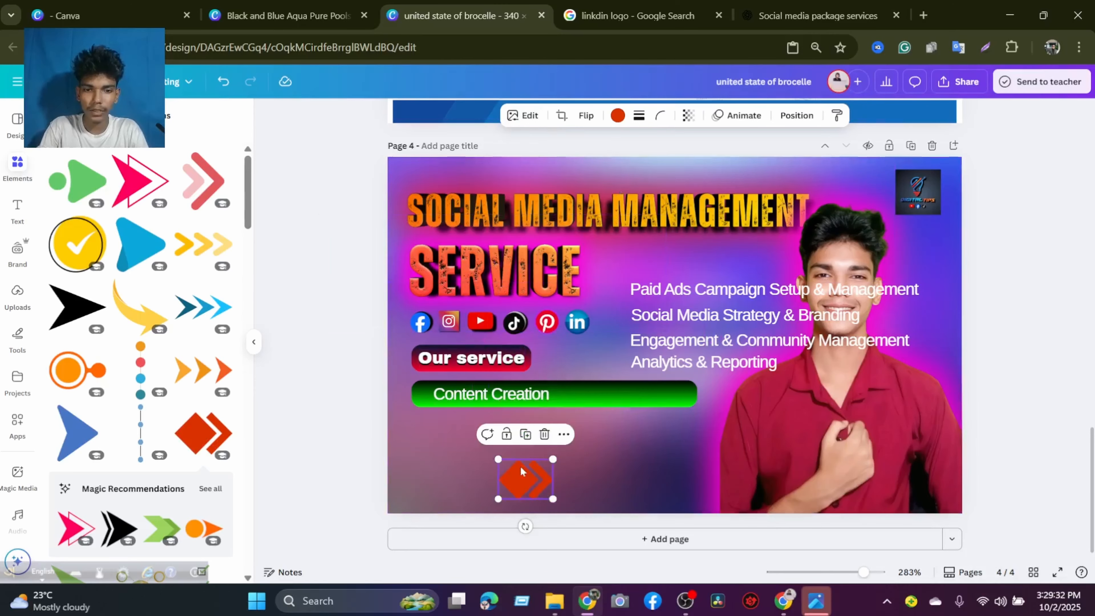
drag(517, 473, 458, 440)
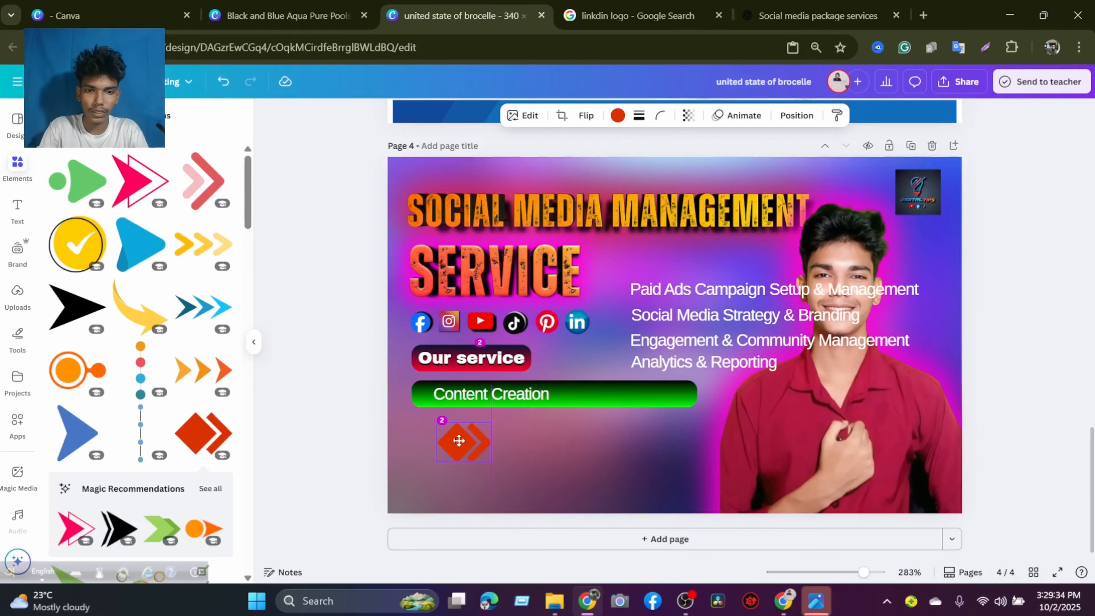
drag(458, 441, 459, 441)
Shift "Content Creation" toward the right half of the green bar and place the further shrunken arrow icon at the bar's left end.
drag(528, 398, 626, 401)
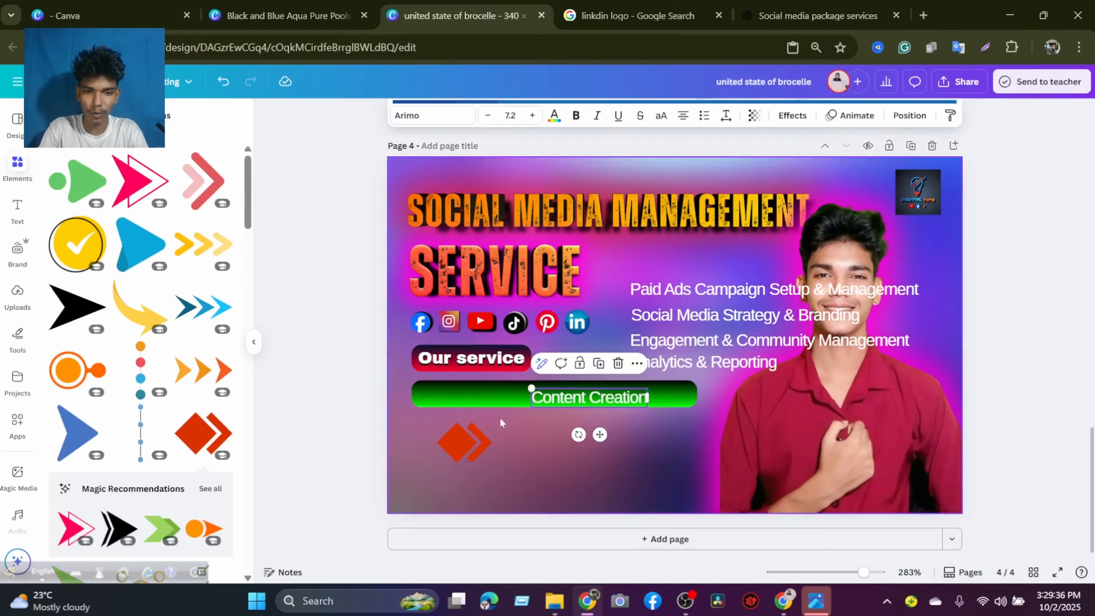
drag(491, 458, 435, 393)
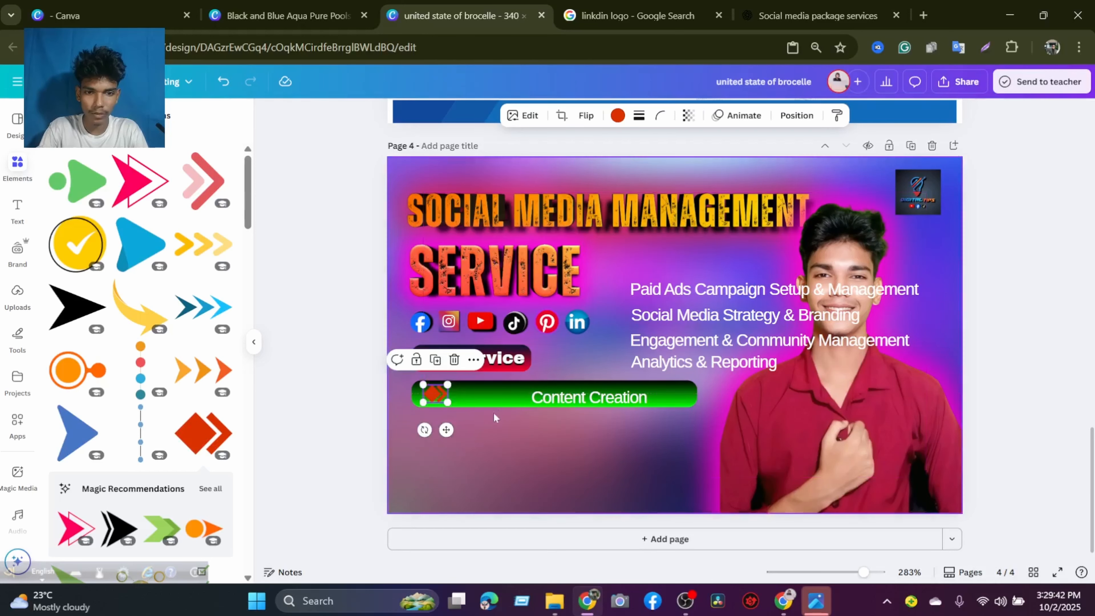
click(465, 444)
Recolor the double-diamond arrow icon on the green bar to white.
click(439, 399)
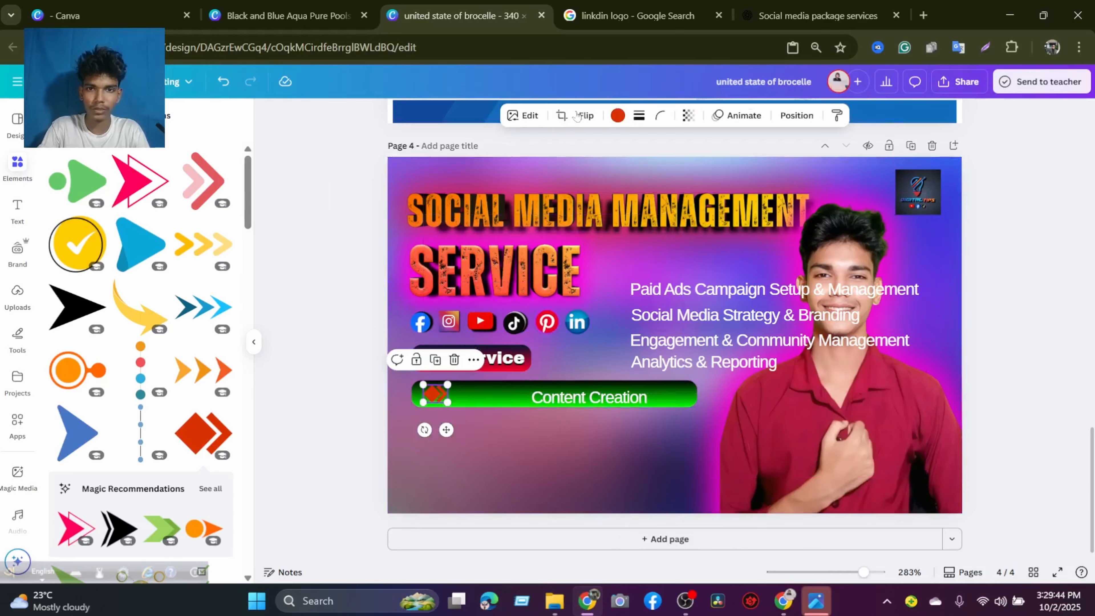
click(617, 115)
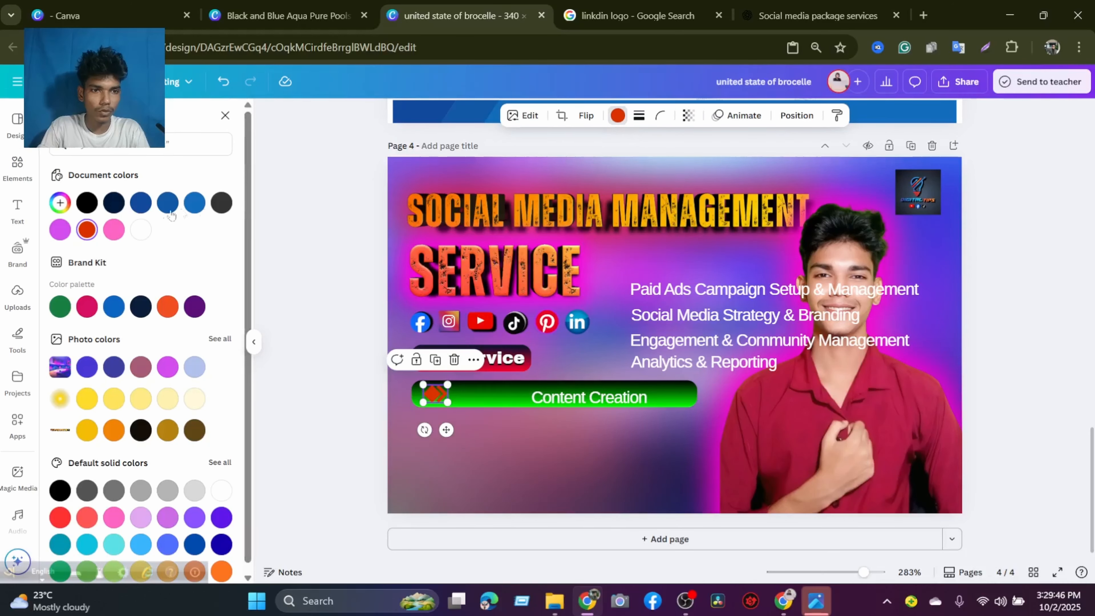
click(161, 207)
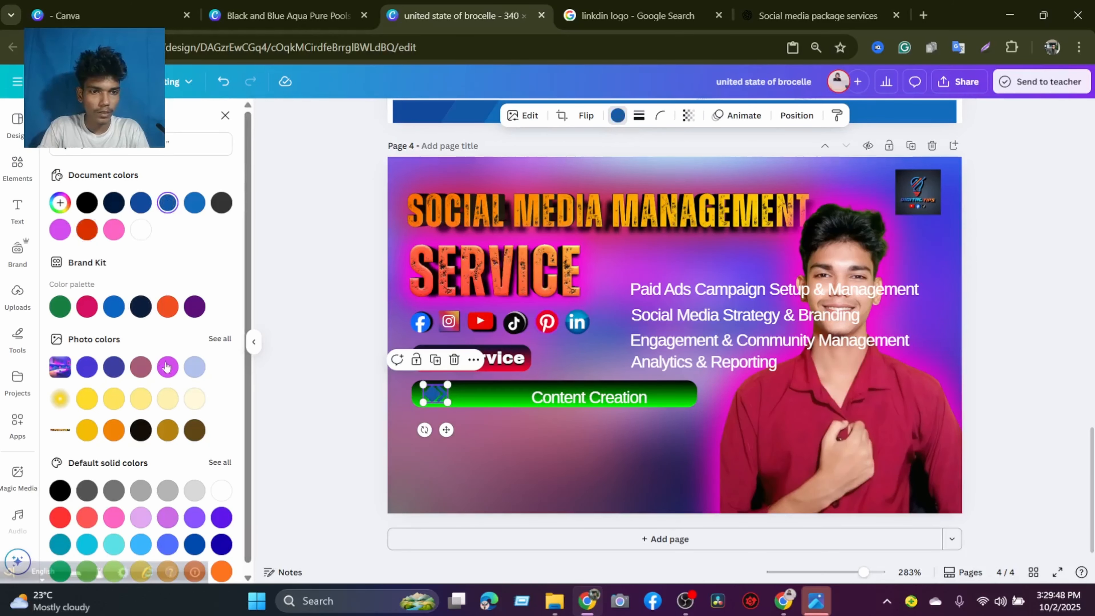
click(222, 491)
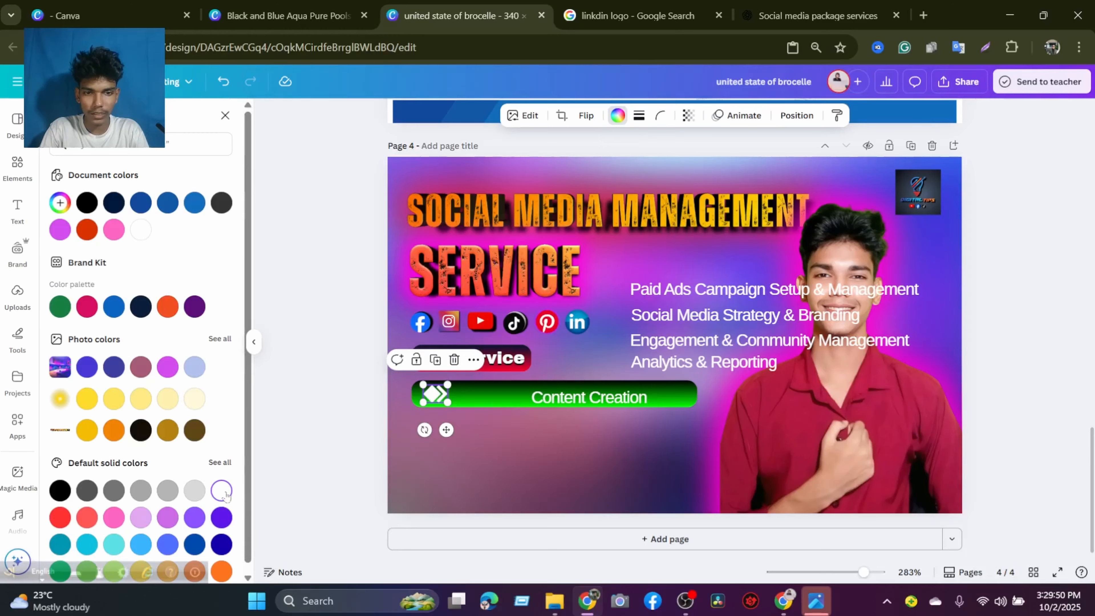
Apply a Glow shadow to the white arrow icon with size 73, blur amount 68 and intensity 79.
click(522, 116)
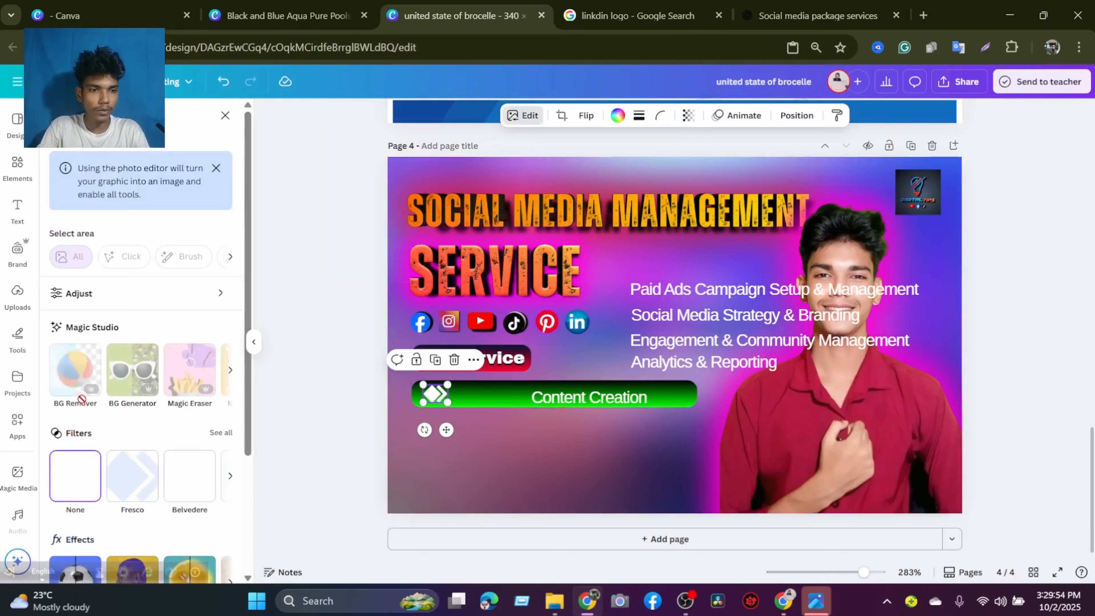
scroll(78, 442, down, 3)
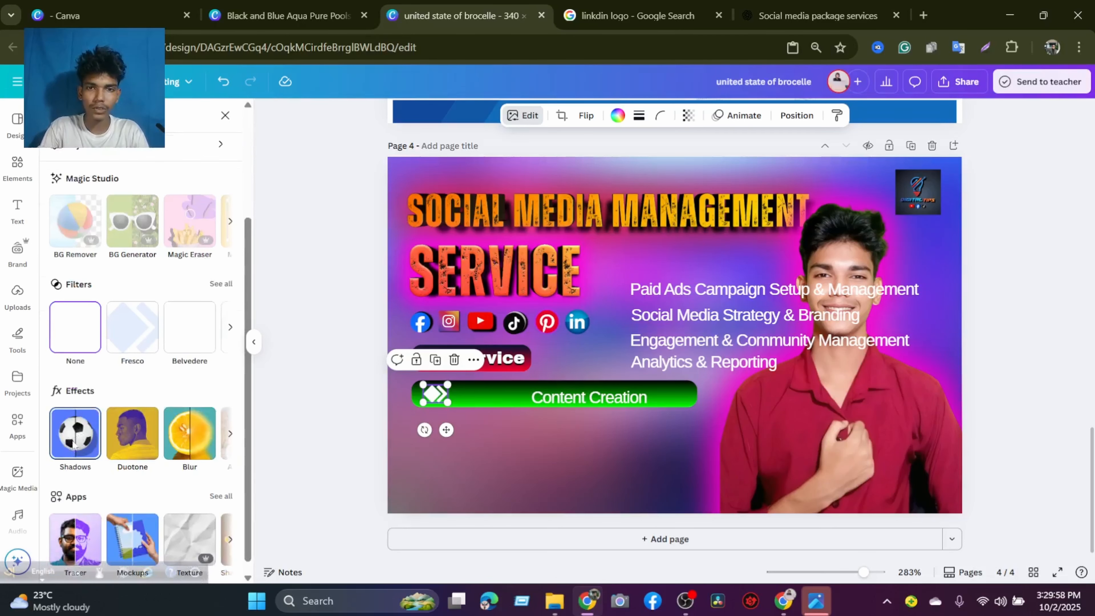
click(74, 445)
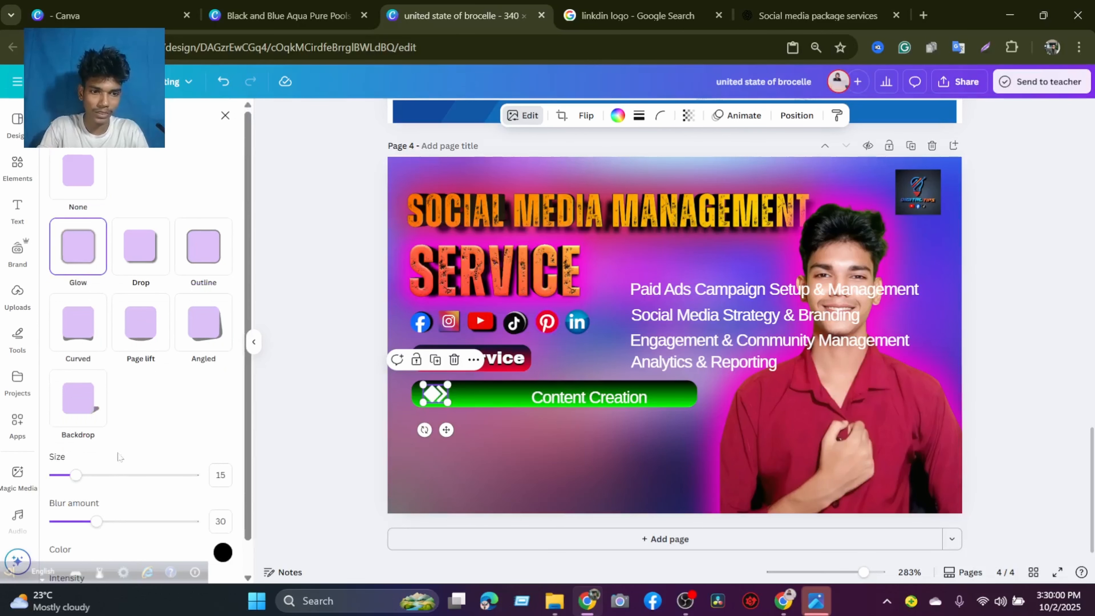
drag(76, 475, 157, 473)
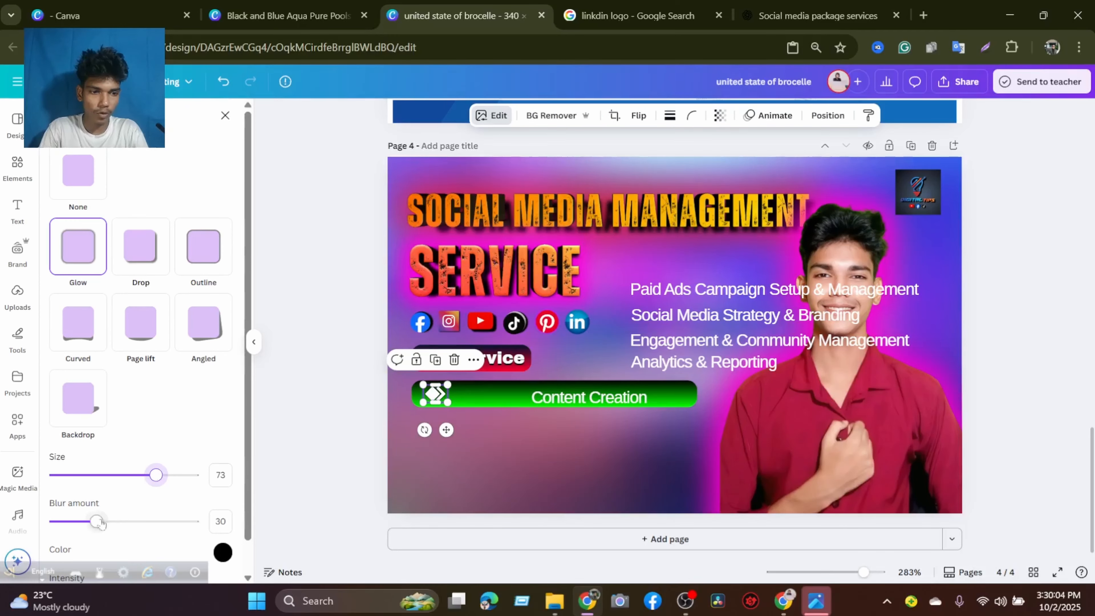
drag(97, 521, 148, 520)
scroll(134, 488, down, 1)
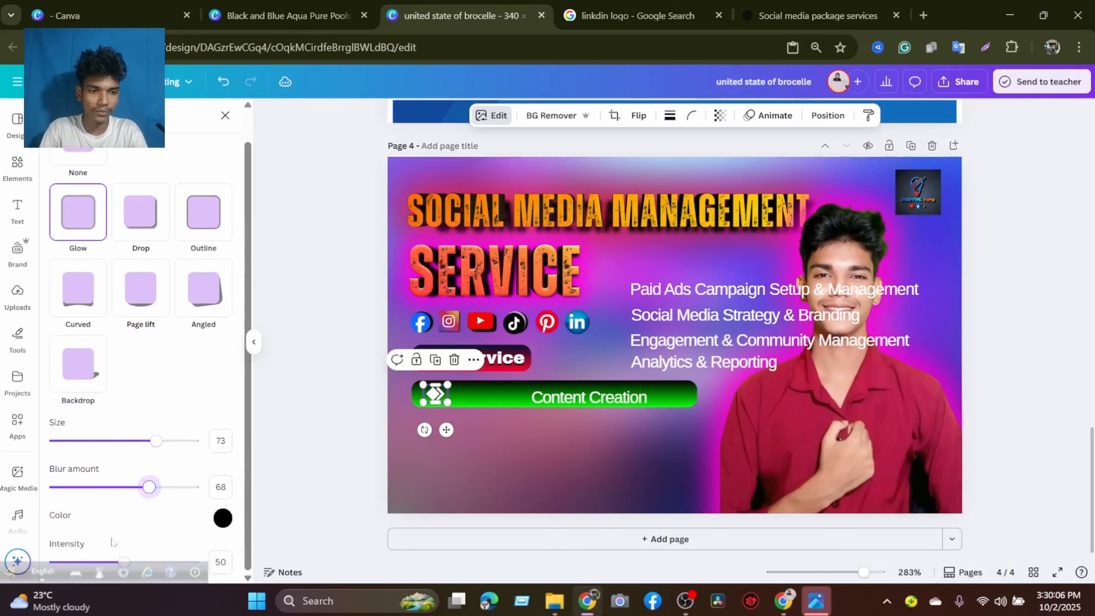
drag(9, 571, 10, 609)
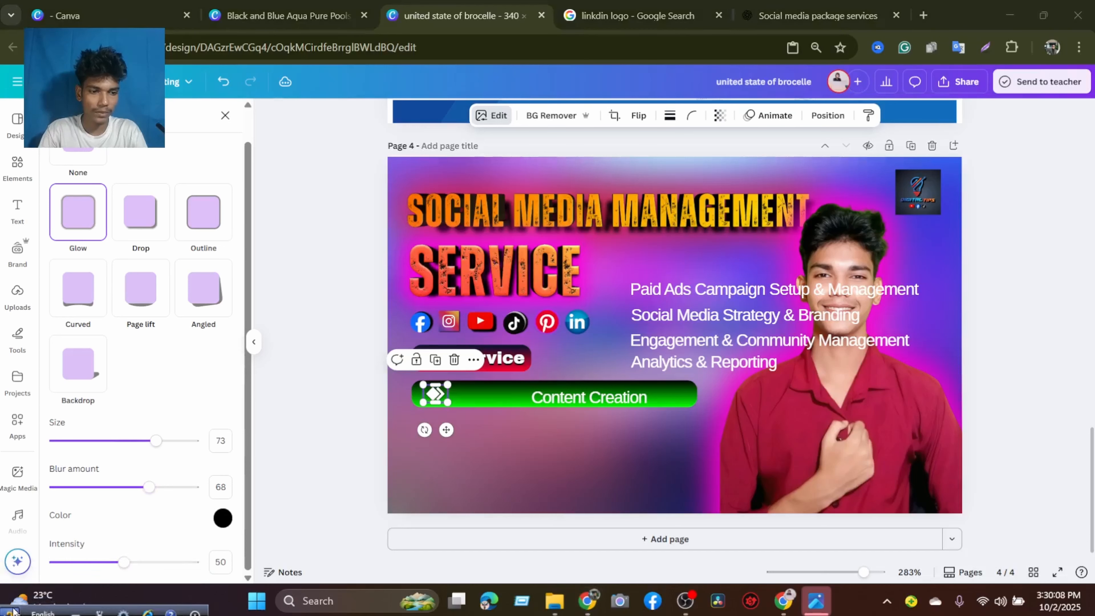
drag(123, 561, 165, 546)
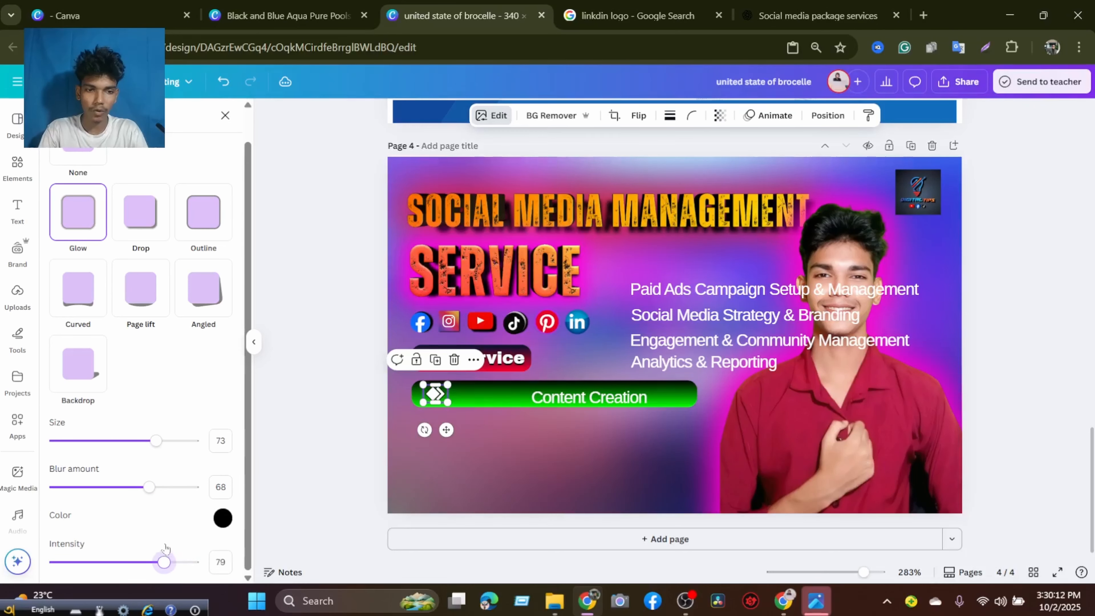
Color the arrow icon's glow red (#FF0000) and raise its size to 87 and blur amount to 71.
click(224, 519)
drag(231, 450, 405, 372)
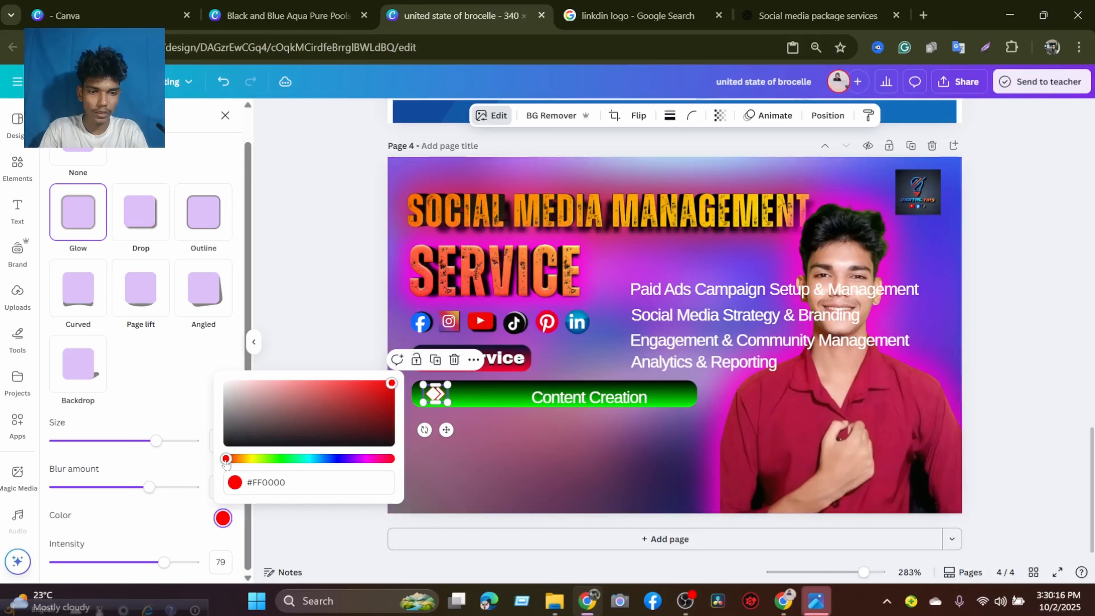
mouse_move(150, 485)
mouse_down()
mouse_move(191, 487)
mouse_move(132, 487)
mouse_move(155, 487)
mouse_up()
mouse_move(156, 440)
mouse_down()
mouse_move(112, 440)
mouse_move(176, 440)
mouse_up()
click(503, 425)
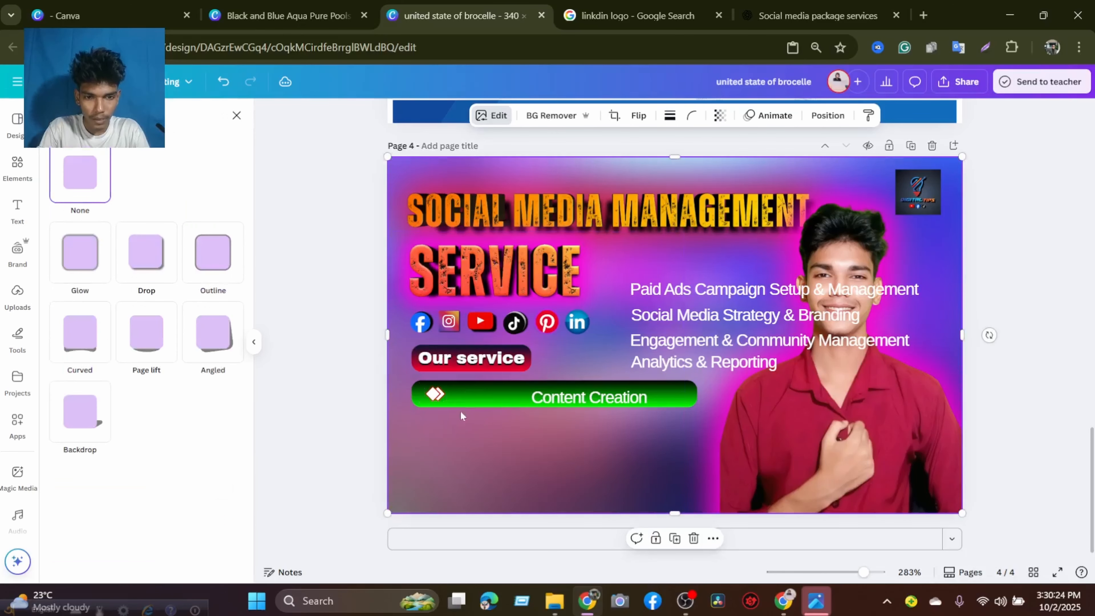
Nudge the arrow icon closer to the green bar's left end and move "Content Creation" right beside it.
click(432, 397)
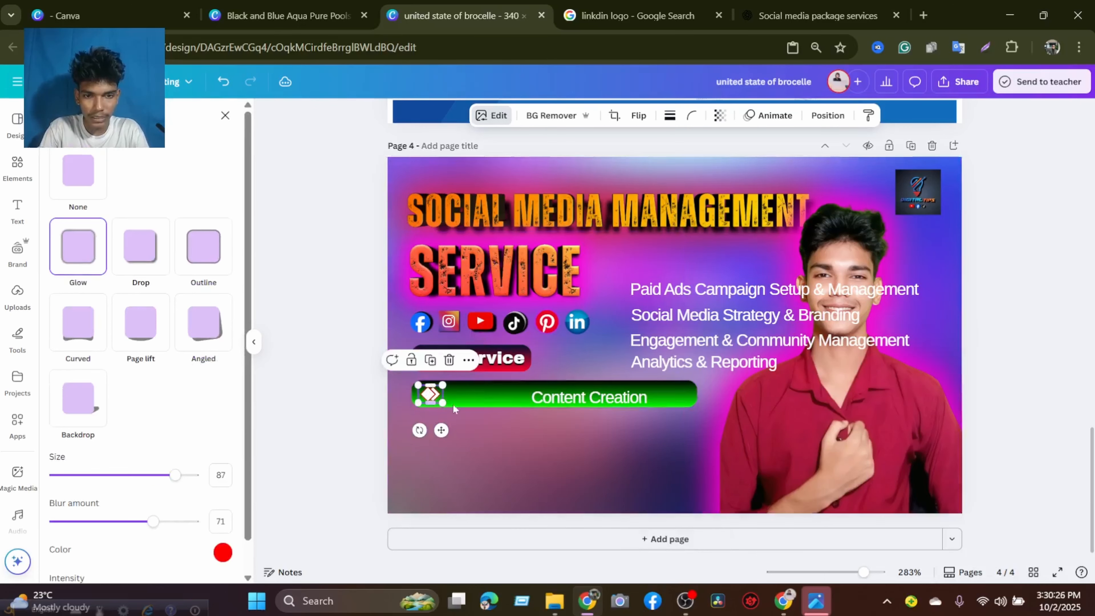
click(470, 418)
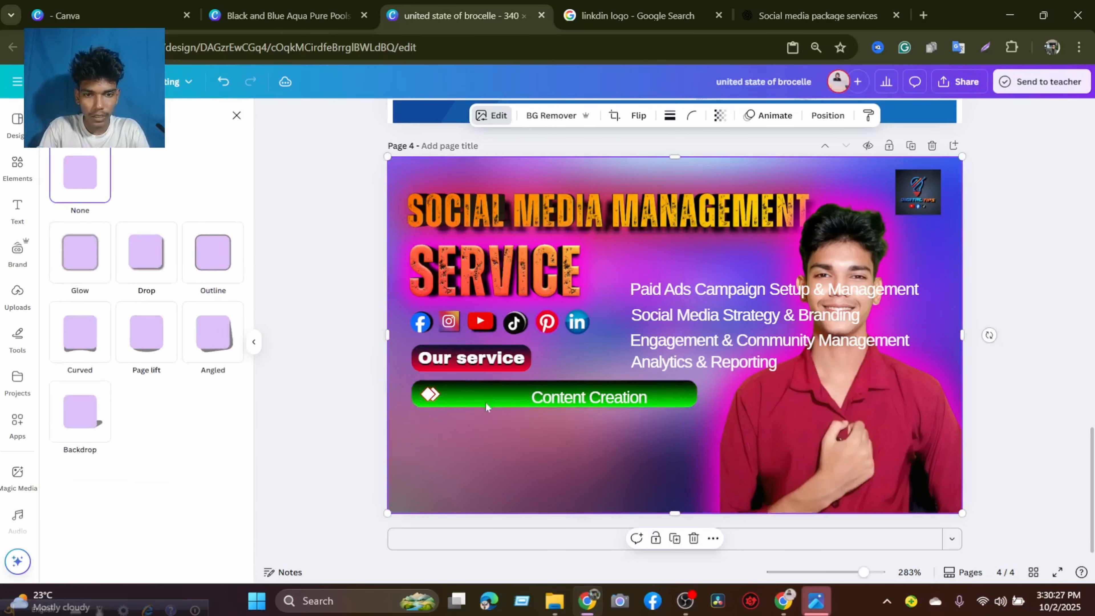
click(543, 397)
click(491, 453)
click(560, 395)
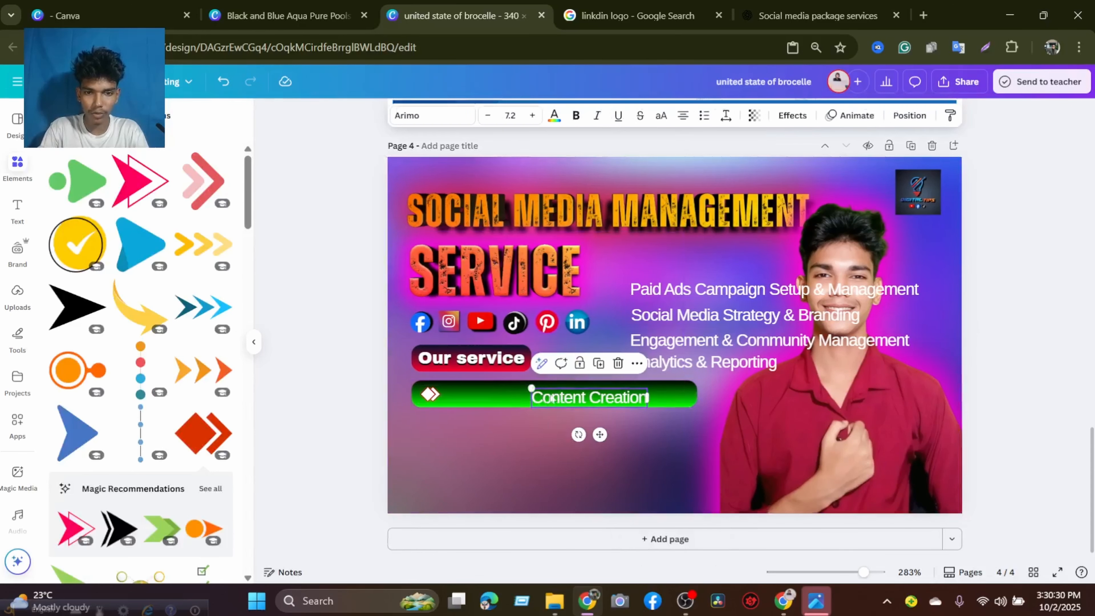
drag(560, 395, 478, 388)
Make "Content Creation" bold and fine-tune its position next to the arrow icon.
click(575, 115)
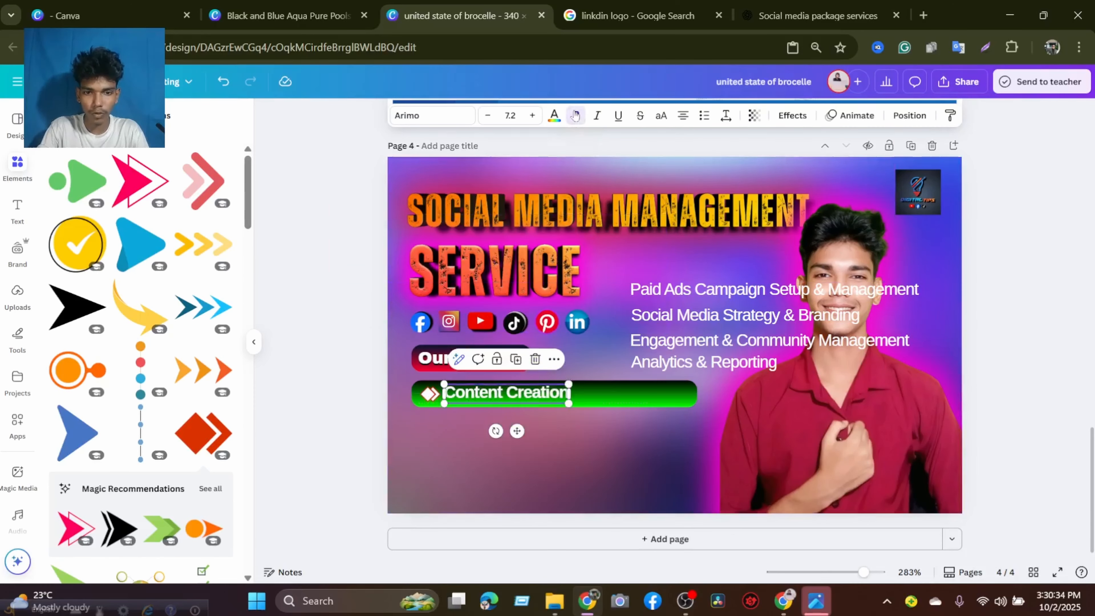
click(569, 435)
drag(523, 390, 522, 390)
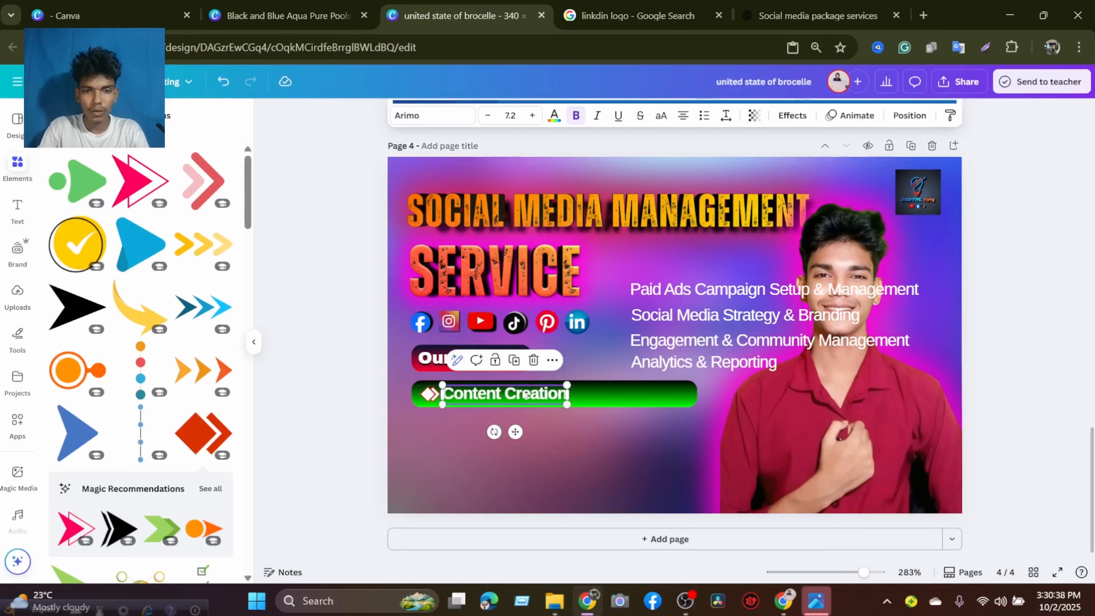
Set "Content Creation" in the Archivo Black font and realign it just right of the arrow icon on the bar.
click(422, 115)
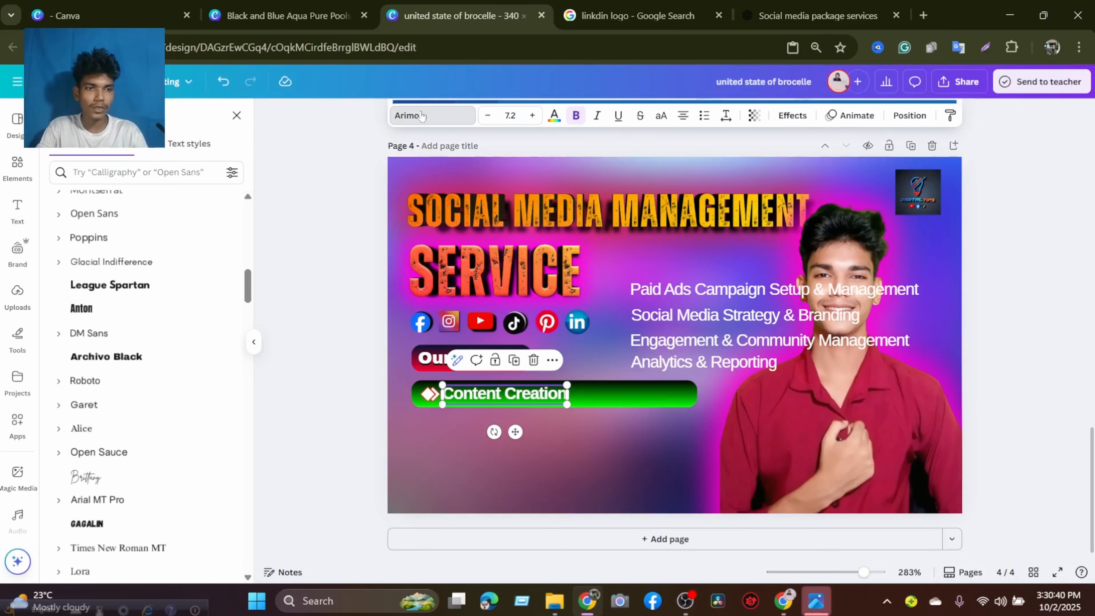
click(142, 358)
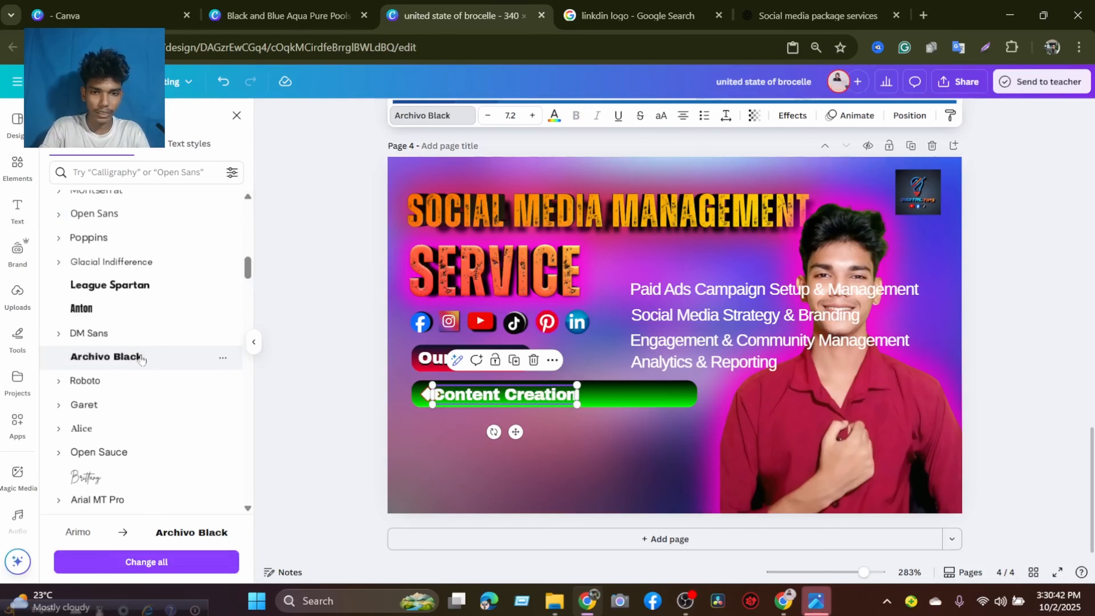
click(423, 453)
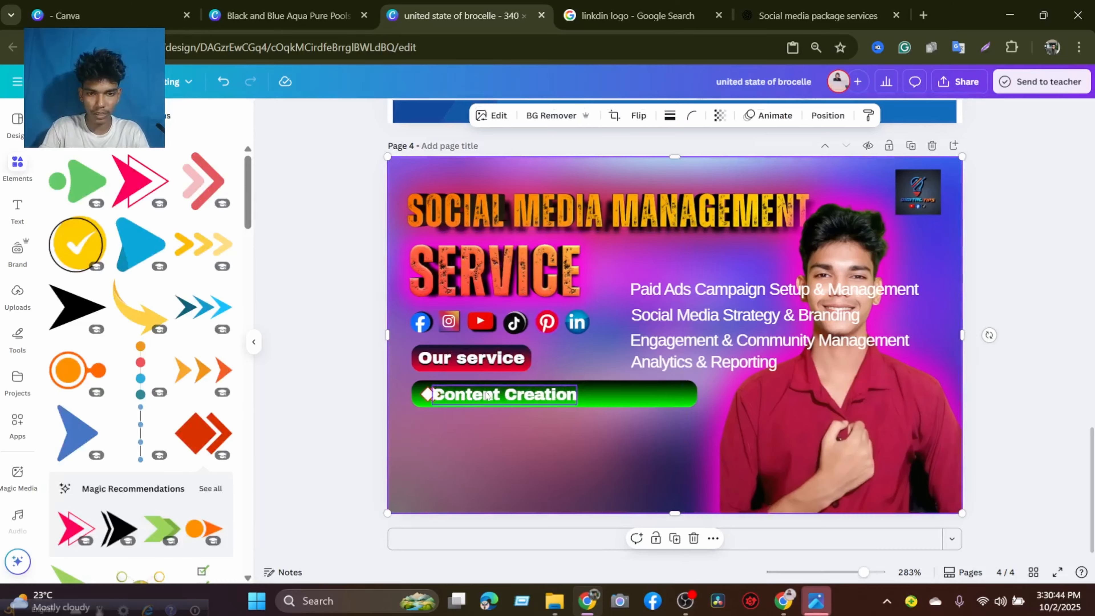
click(486, 395)
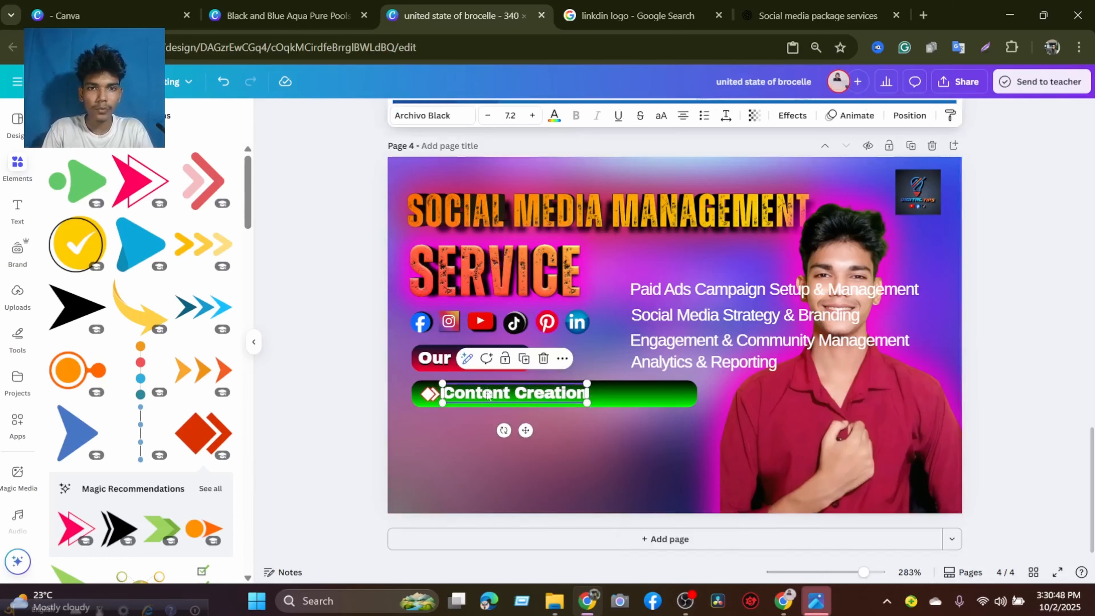
click(487, 394)
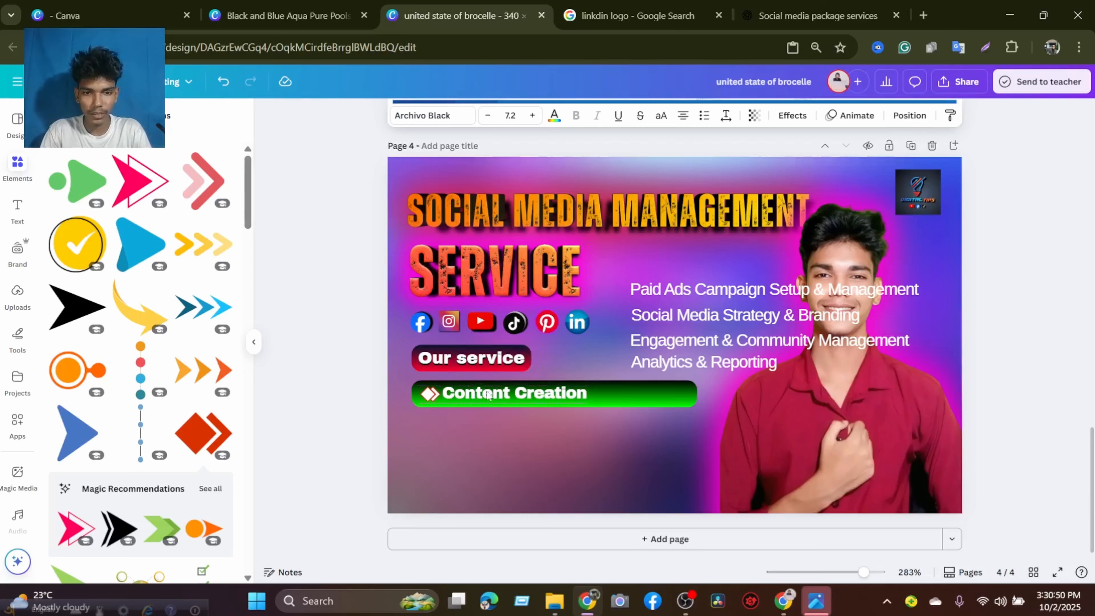
drag(487, 395, 487, 396)
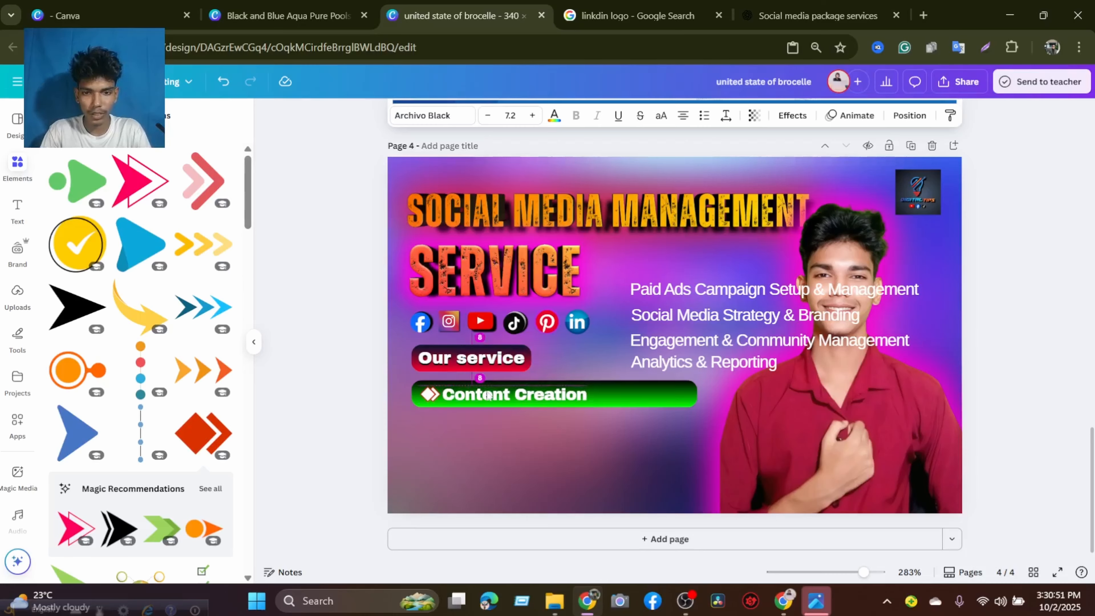
click(1023, 355)
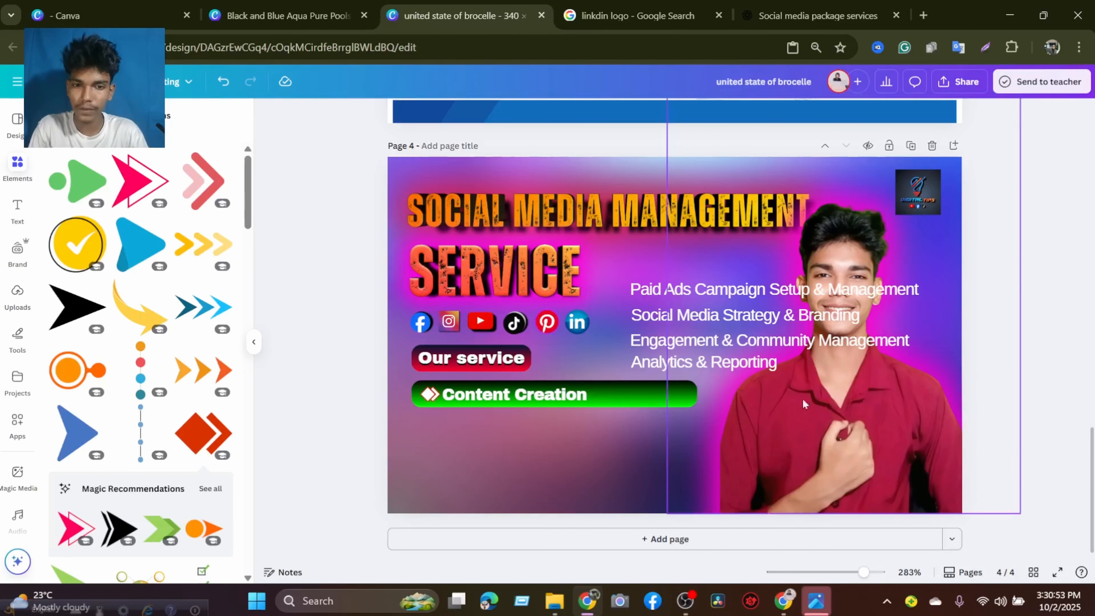
Group the green bar, arrow icon and "Content Creation" text, and scale the group down to about 140 by 13.
click(412, 388)
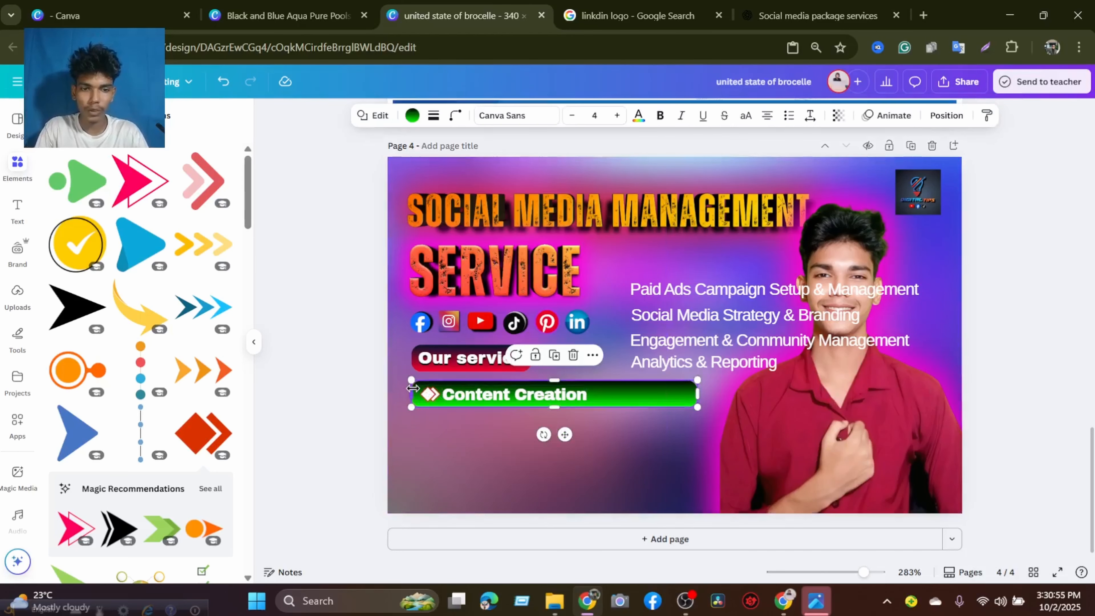
shift+click(429, 391)
shift+click(513, 393)
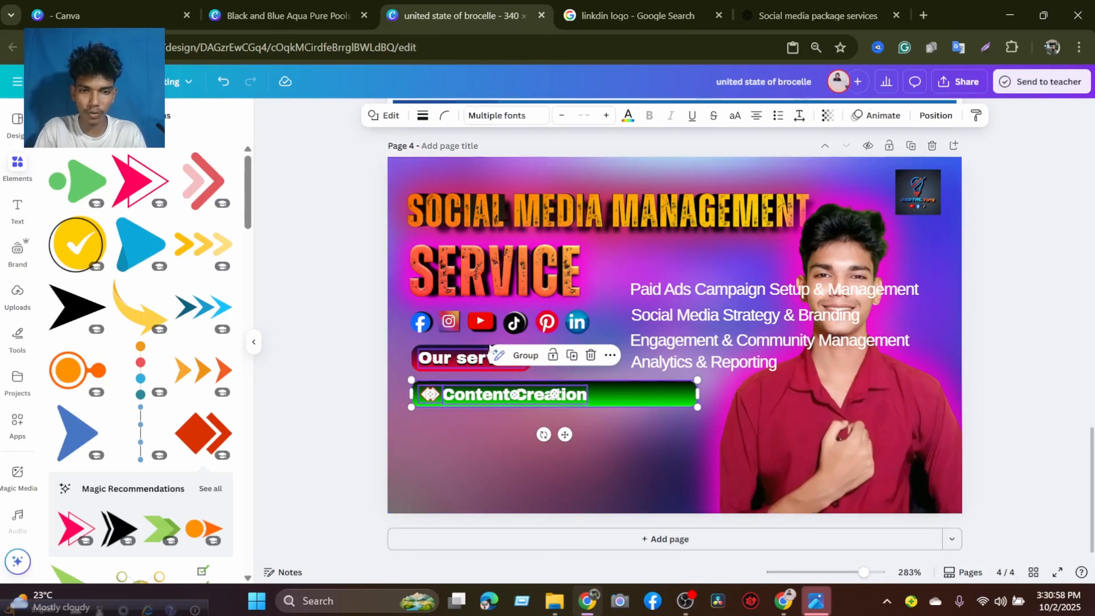
click(525, 355)
drag(698, 411, 648, 410)
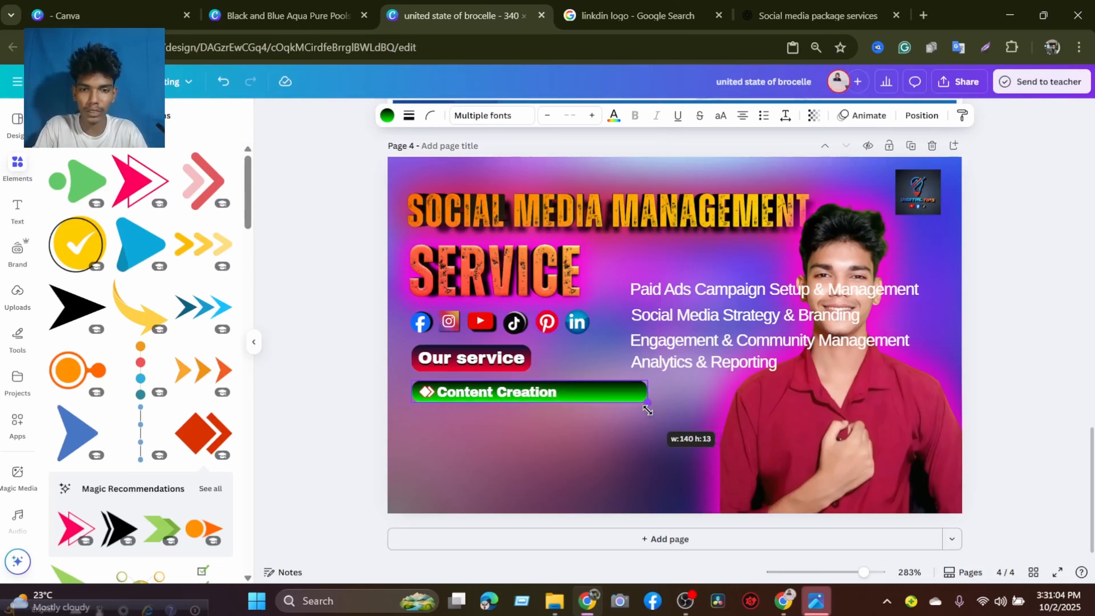
drag(579, 410, 570, 400)
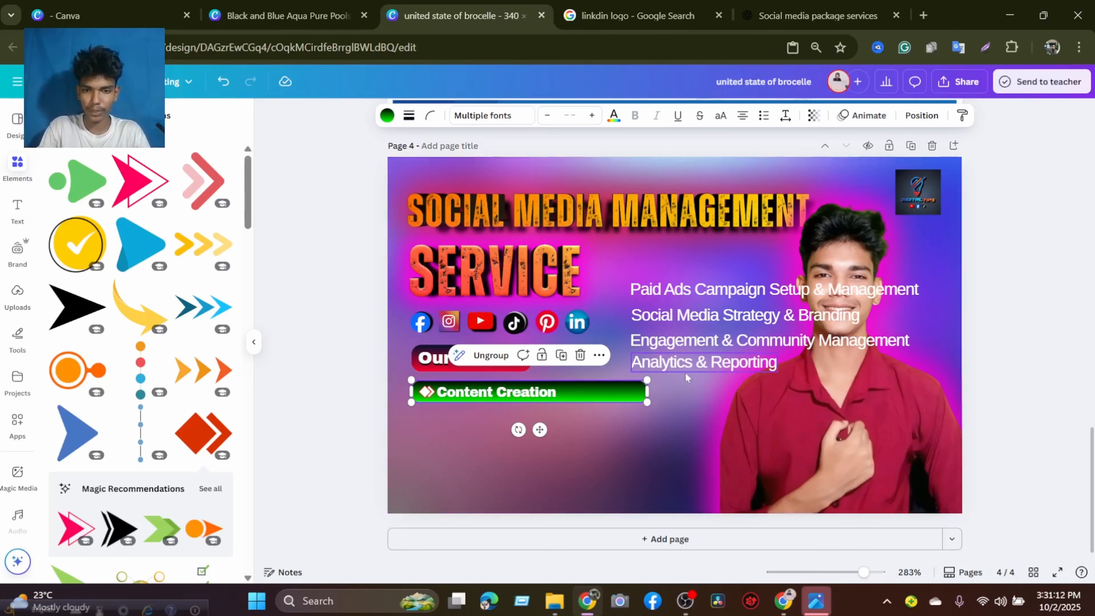
click(480, 428)
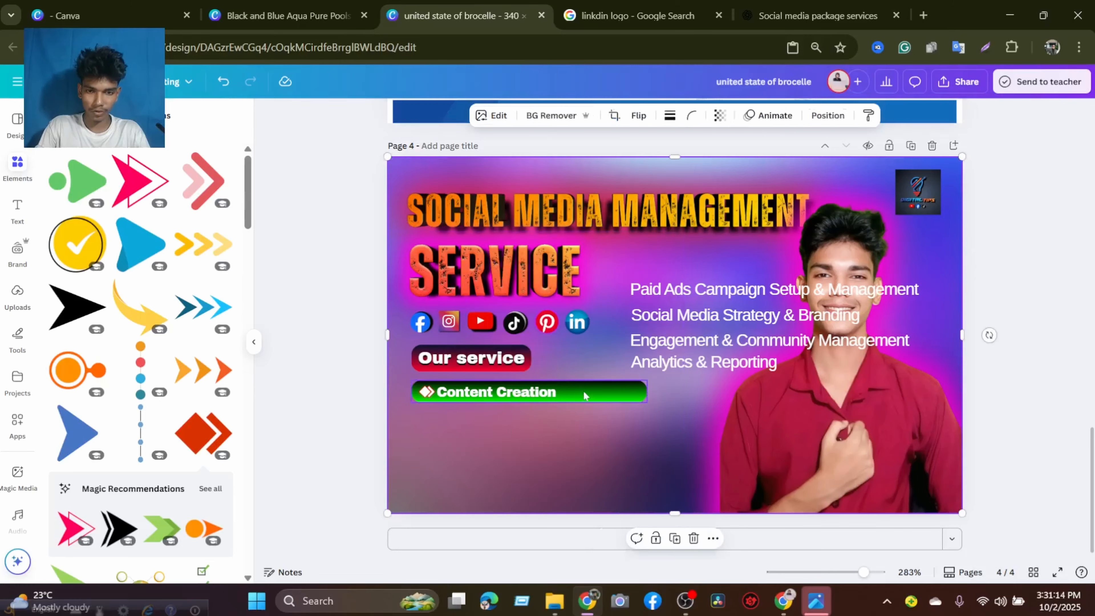
Ungroup the "Content Creation" bar and place a duplicate of the green bar directly below it, aligned at both ends.
click(583, 390)
click(494, 356)
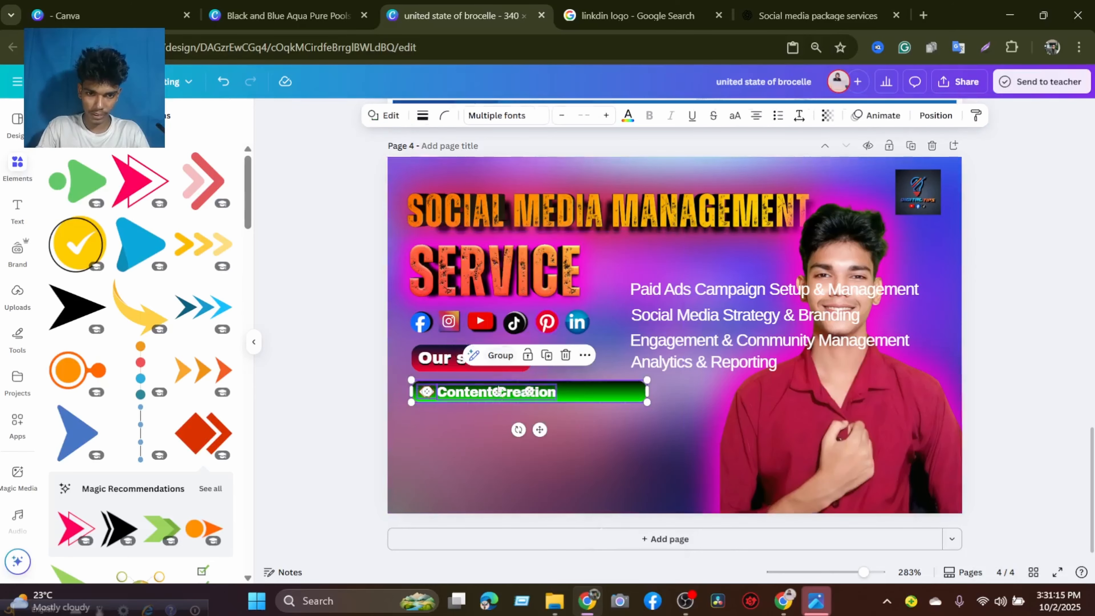
click(598, 390)
key(ctrl+d)
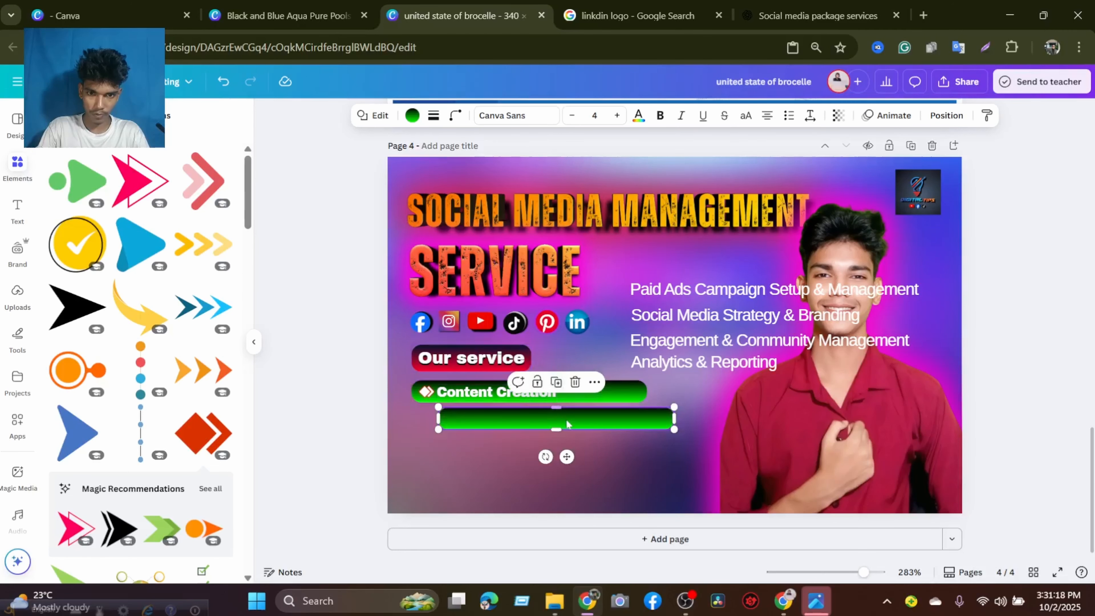
drag(558, 420, 544, 421)
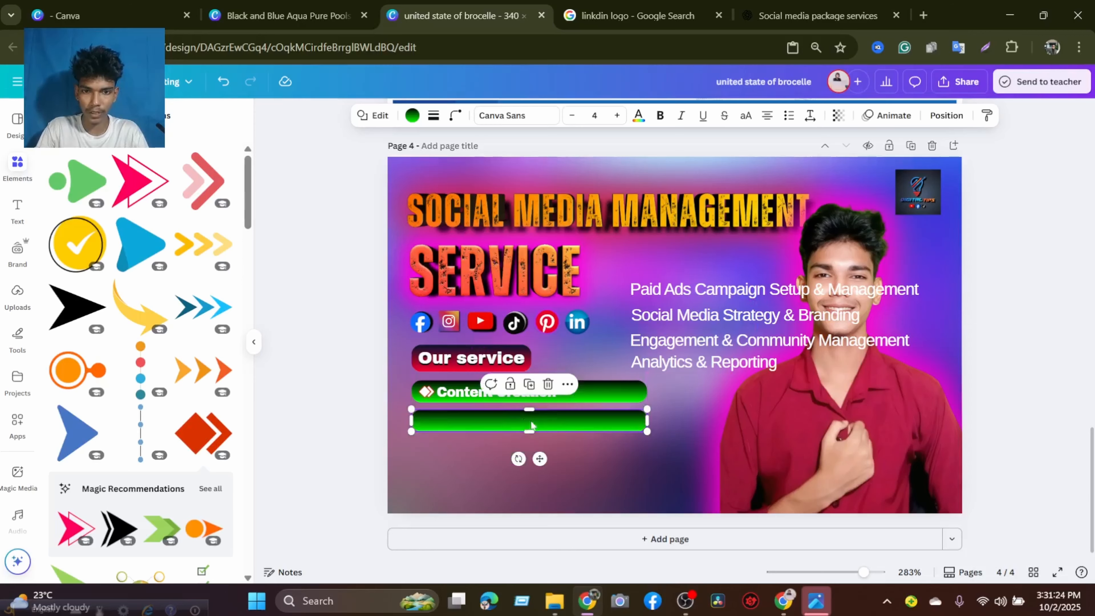
click(605, 457)
click(556, 427)
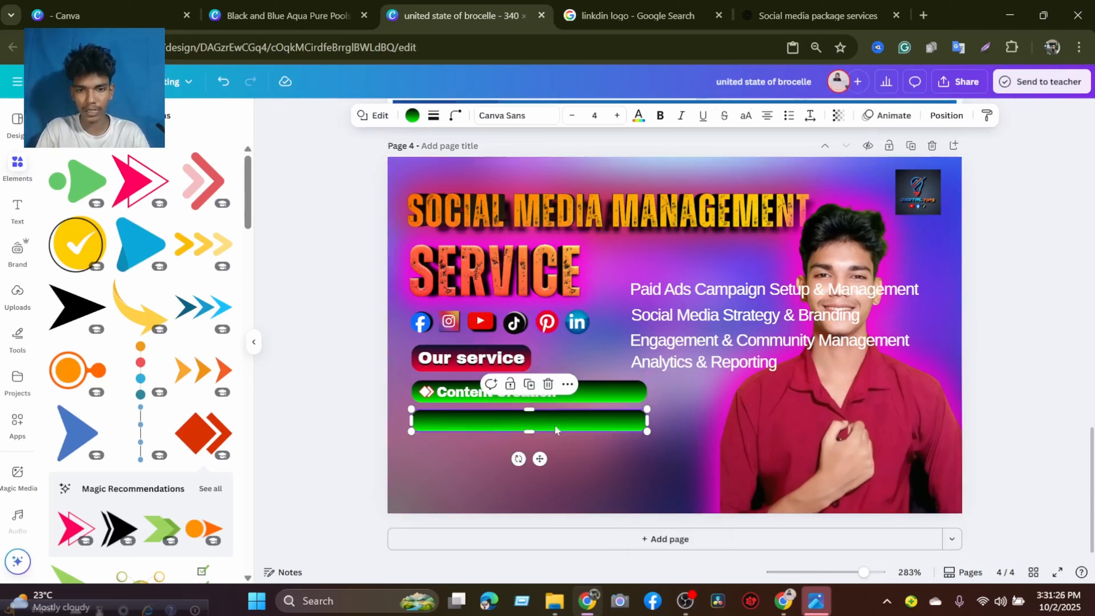
click(588, 462)
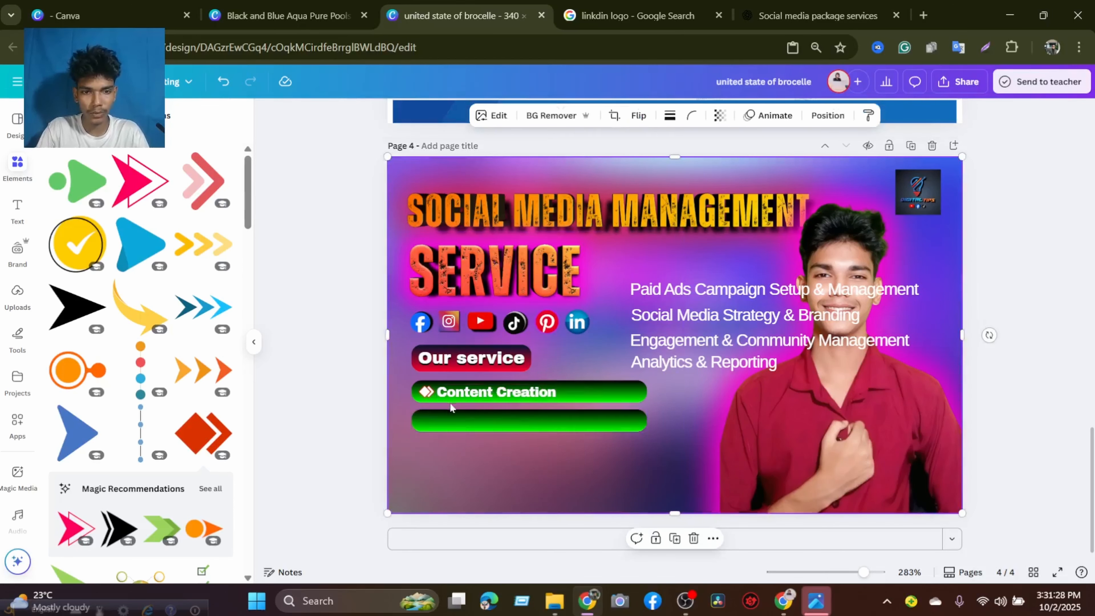
Duplicate the arrow icon and place the copy at the left end of the second green bar.
click(426, 392)
drag(425, 392, 426, 420)
click(478, 441)
click(509, 438)
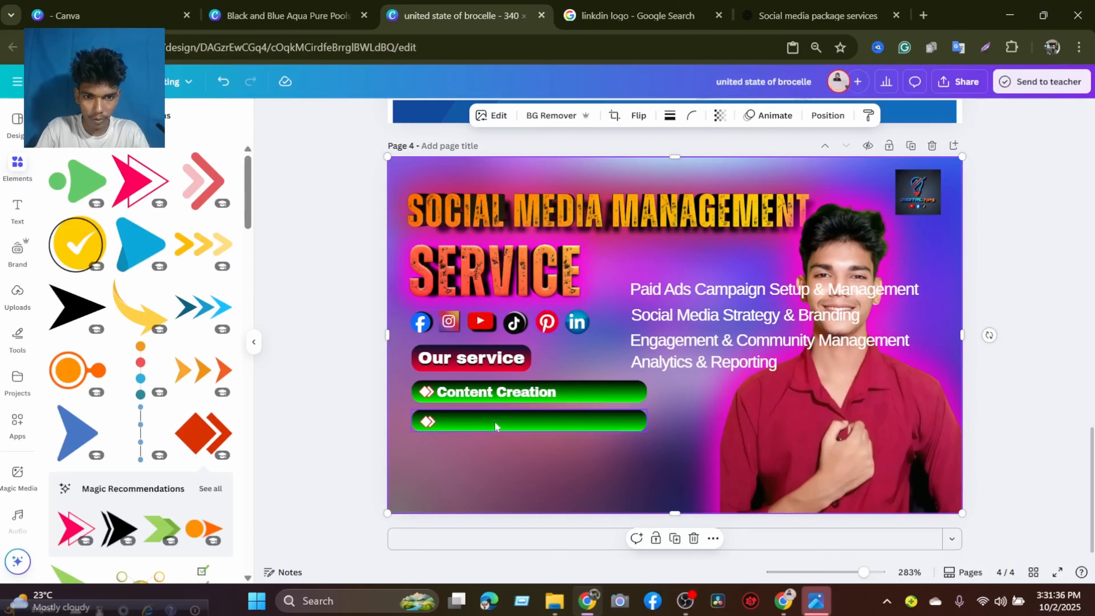
Move "Paid Ads Campaign Setup & Management" onto the second green bar, bring it in front and shift it closer to the arrow icon.
click(692, 301)
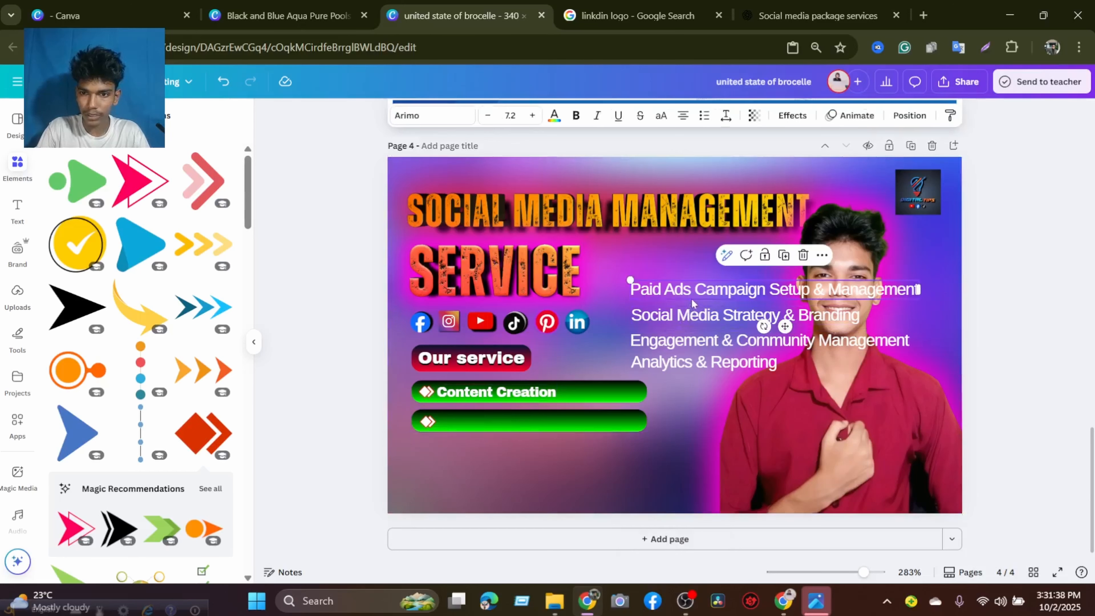
drag(692, 302, 546, 434)
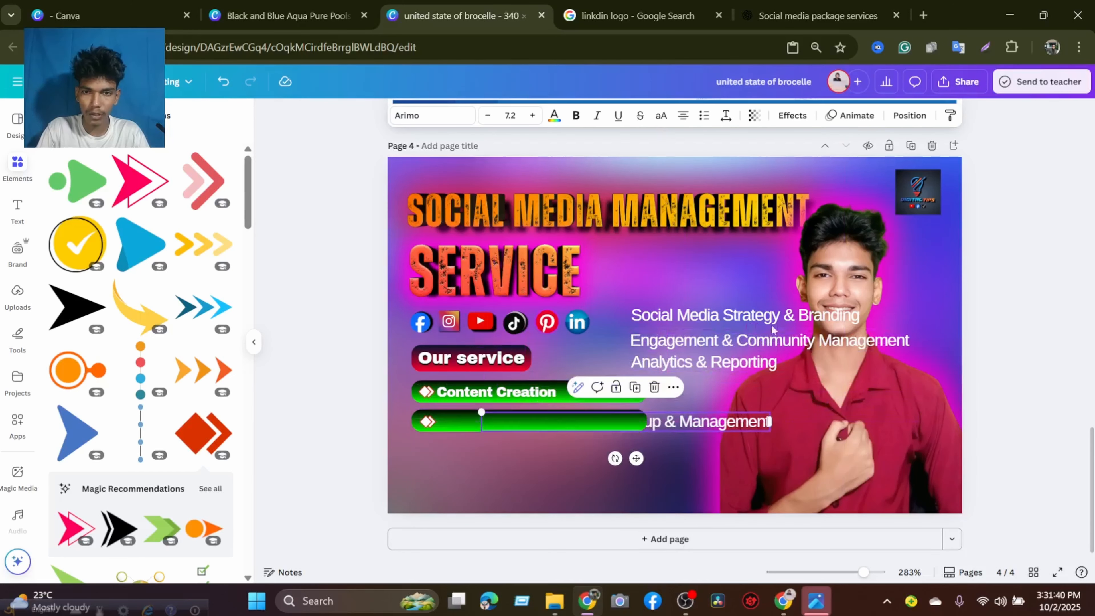
right_click(708, 424)
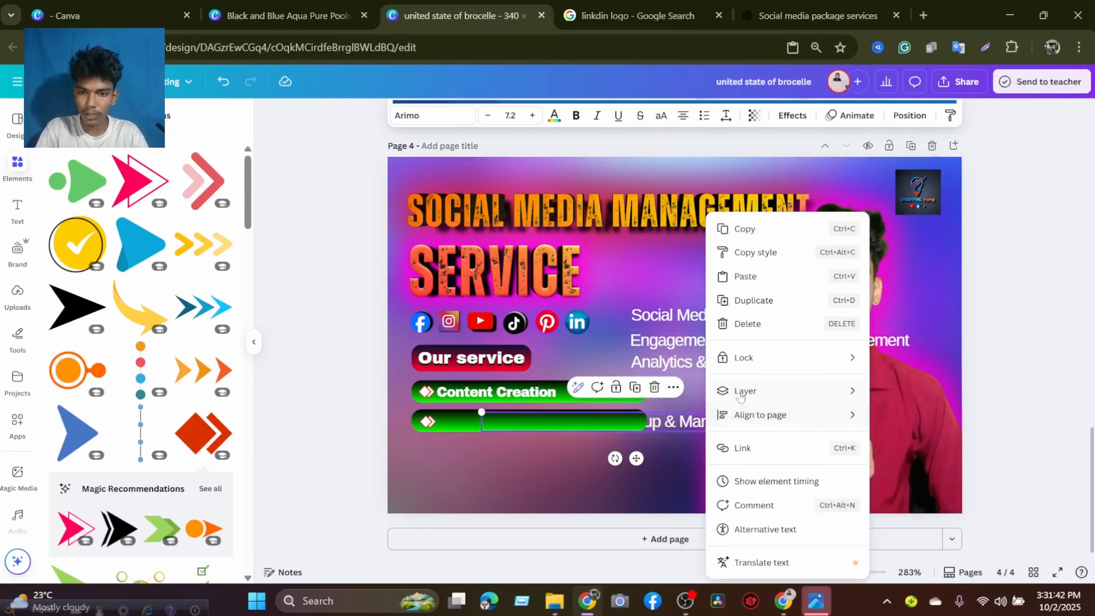
mouse_move(740, 396)
click(924, 390)
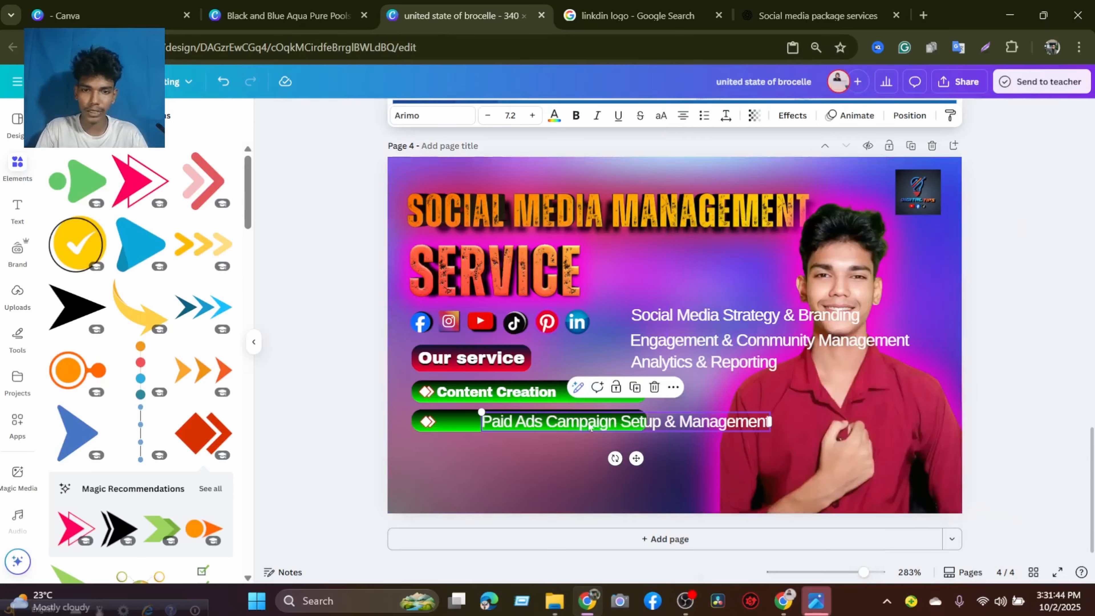
click(514, 447)
drag(533, 425, 509, 425)
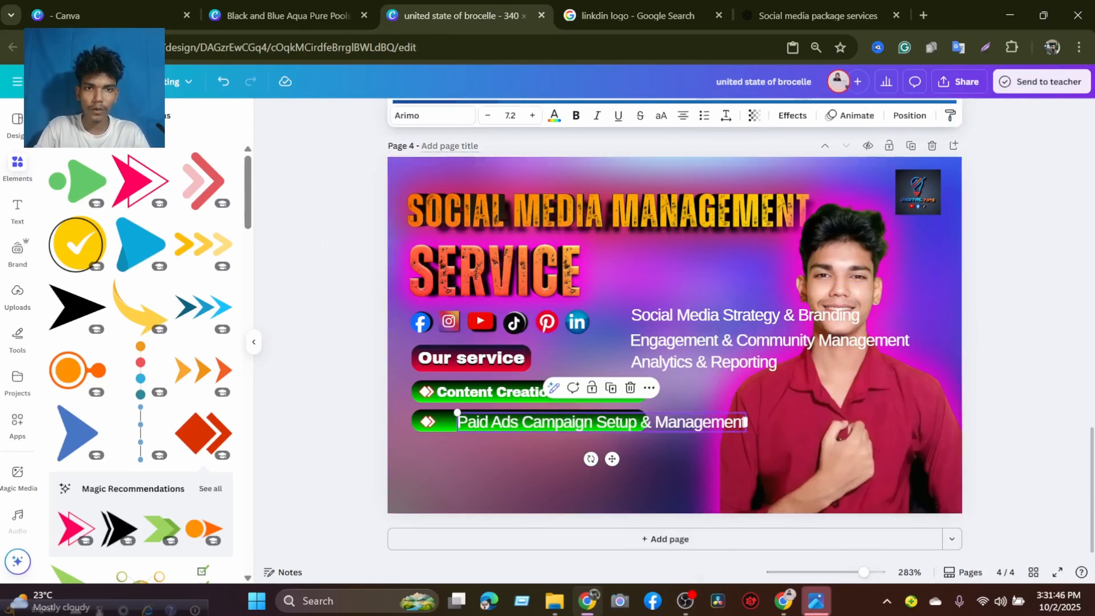
Set "Paid Ads Campaign Setup & Management" in Archivo Black, shrink it to size 5.6 and align it just right of the arrow icon.
click(439, 122)
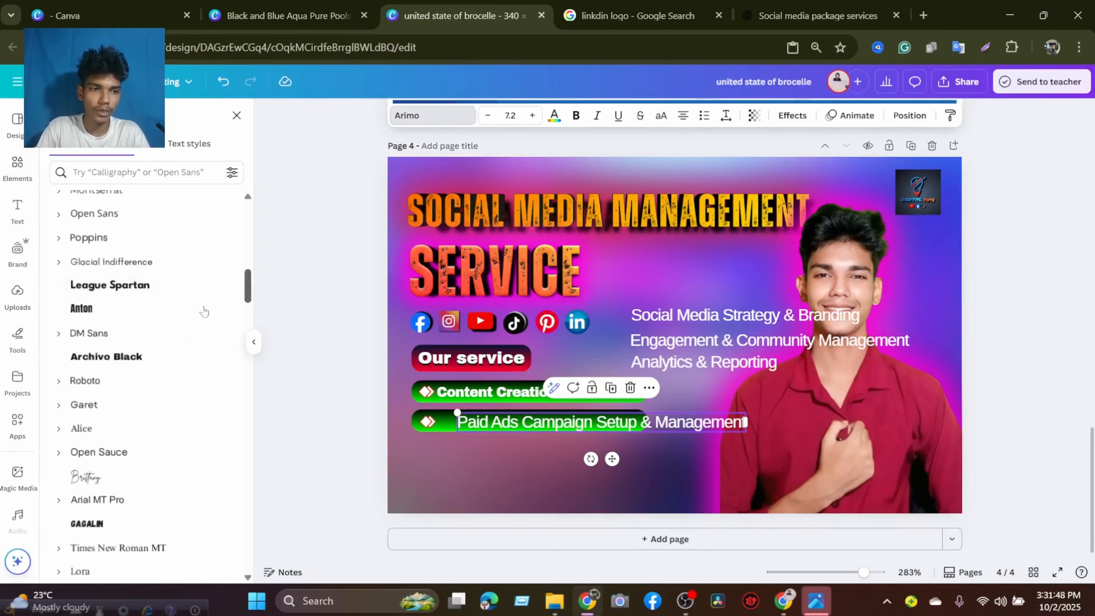
click(147, 357)
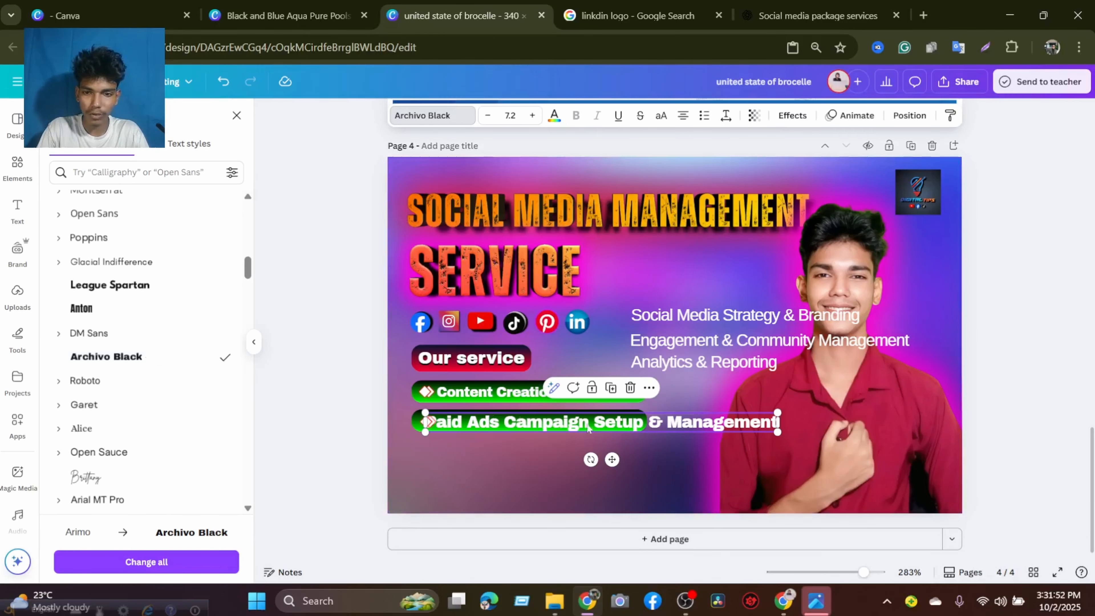
drag(598, 427, 718, 436)
click(500, 446)
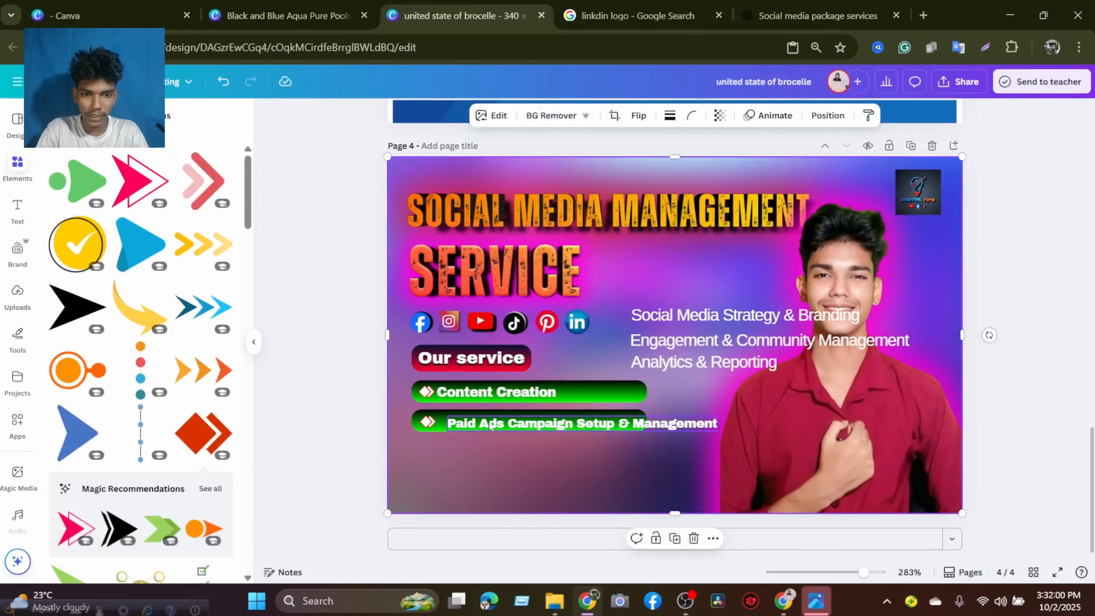
drag(490, 426, 482, 416)
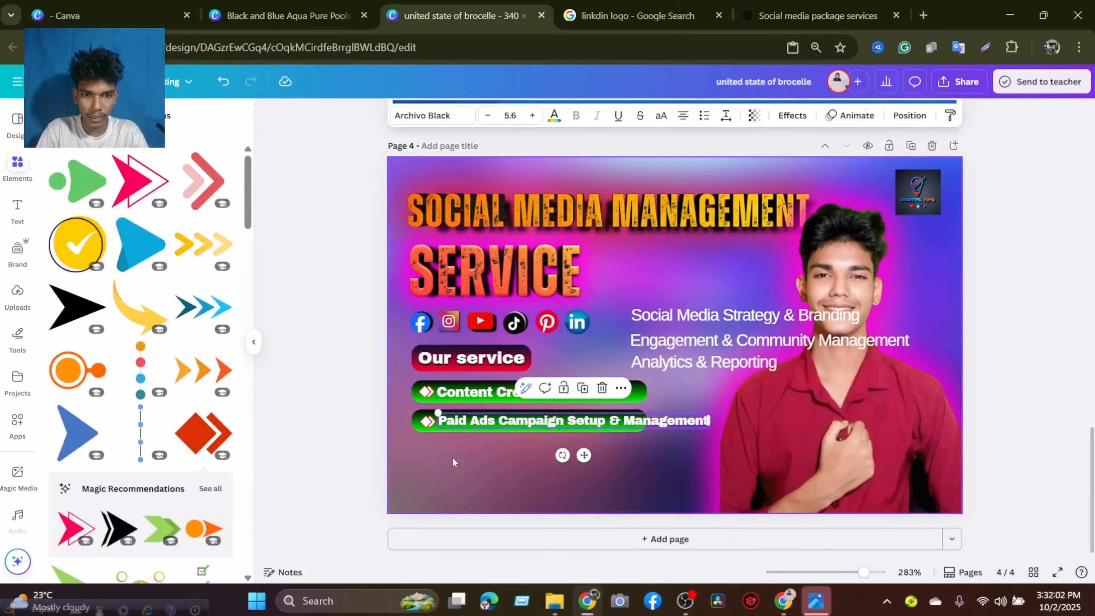
click(452, 457)
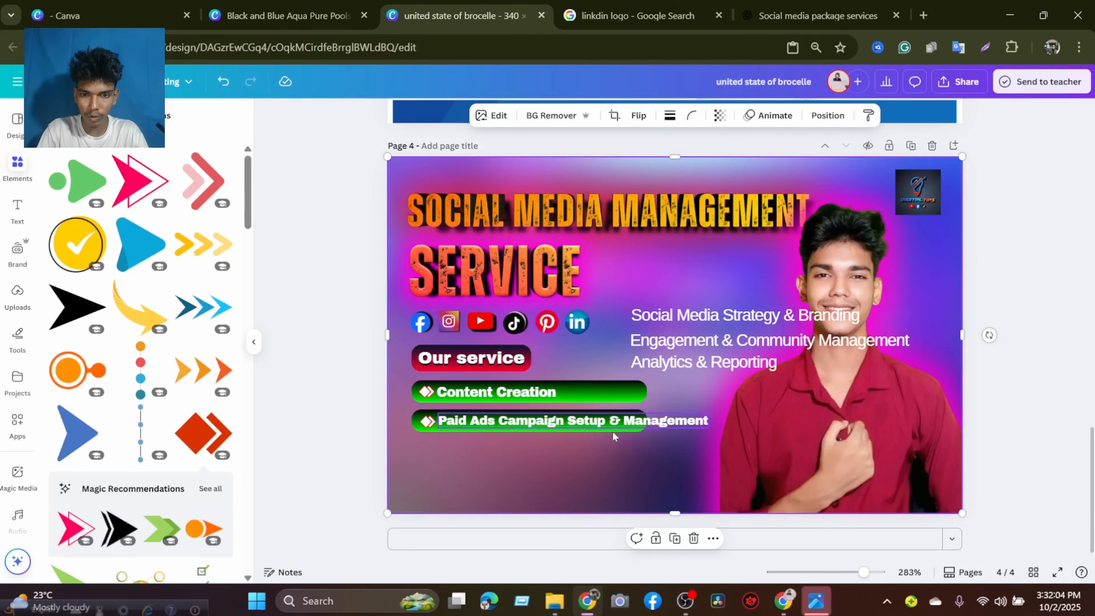
Lengthen the second green bar to the right so it spans the whole "Paid Ads Campaign Setup & Management" text.
click(623, 428)
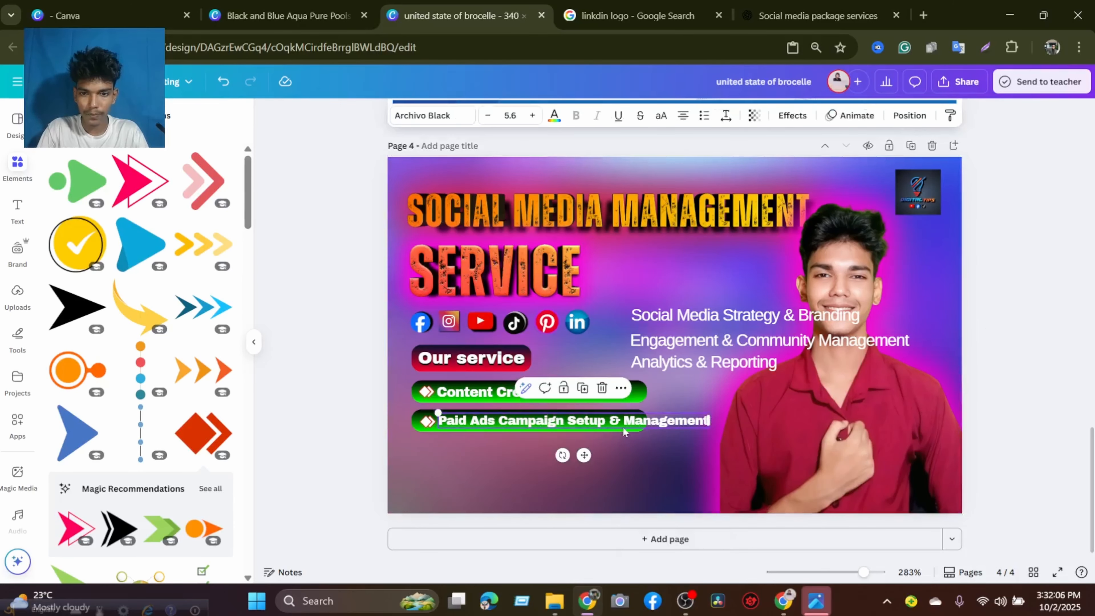
drag(621, 421, 718, 417)
click(635, 417)
Nudge "Paid Ads Campaign Setup & Management" vertically until it is centred on the second green bar.
click(678, 427)
key(Up)
key(Up)
key(Up)
key(Up)
key(Up)
key(Up)
key(Up)
key(Up)
key(Up)
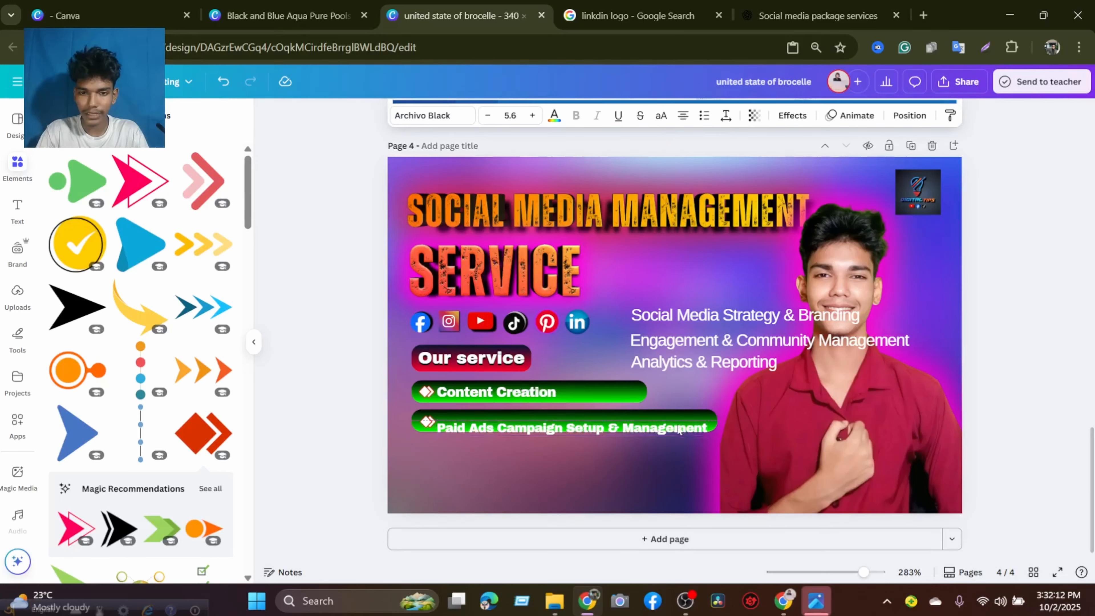
key(Down)
key(Down)
key(Down)
key(Down)
key(Down)
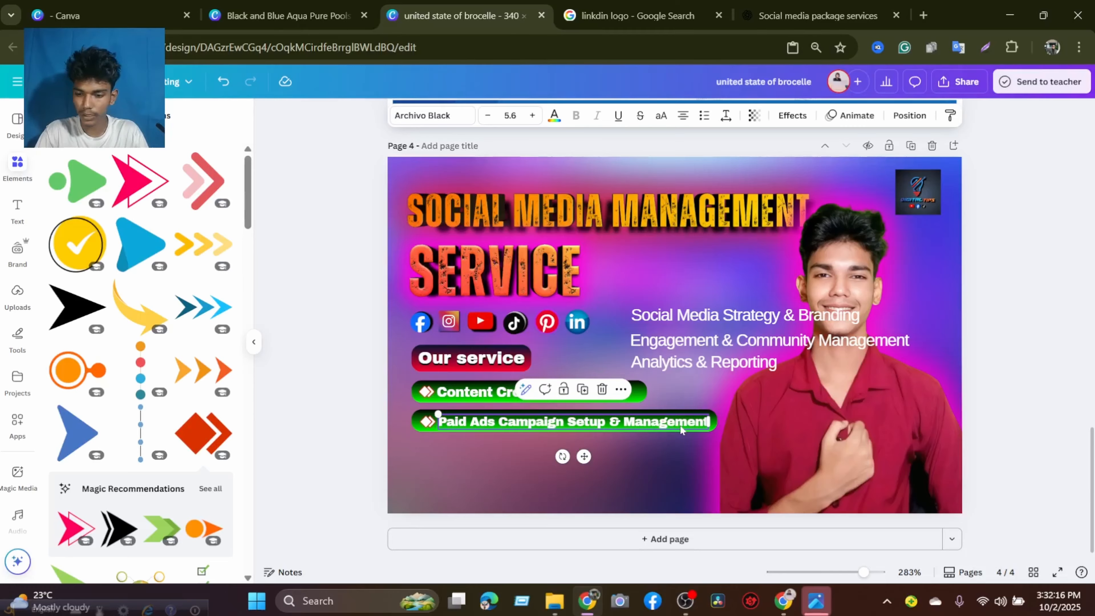
key(Down)
key(Up)
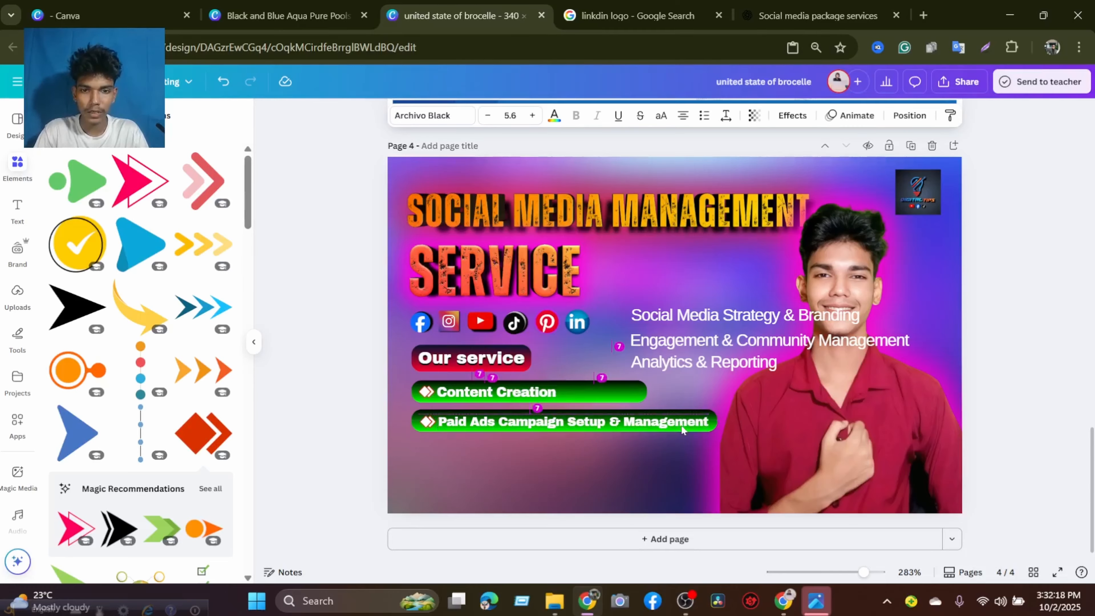
click(631, 460)
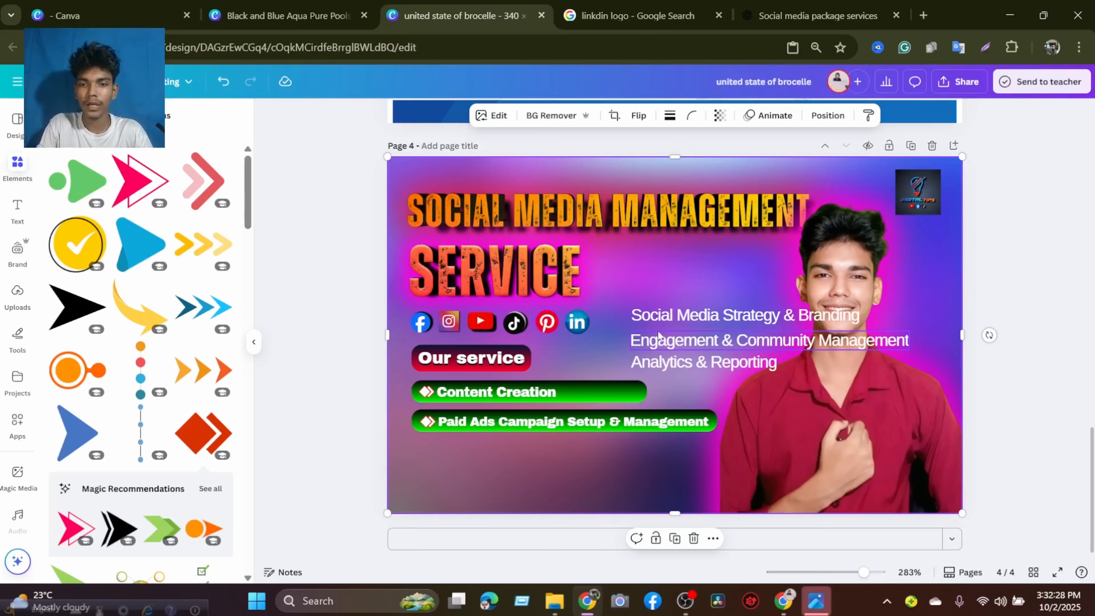
Move "Social Media Strategy & Branding" below the second bar and place a duplicate of the first green bar there, evenly spaced and left-aligned.
drag(662, 316, 490, 455)
click(590, 395)
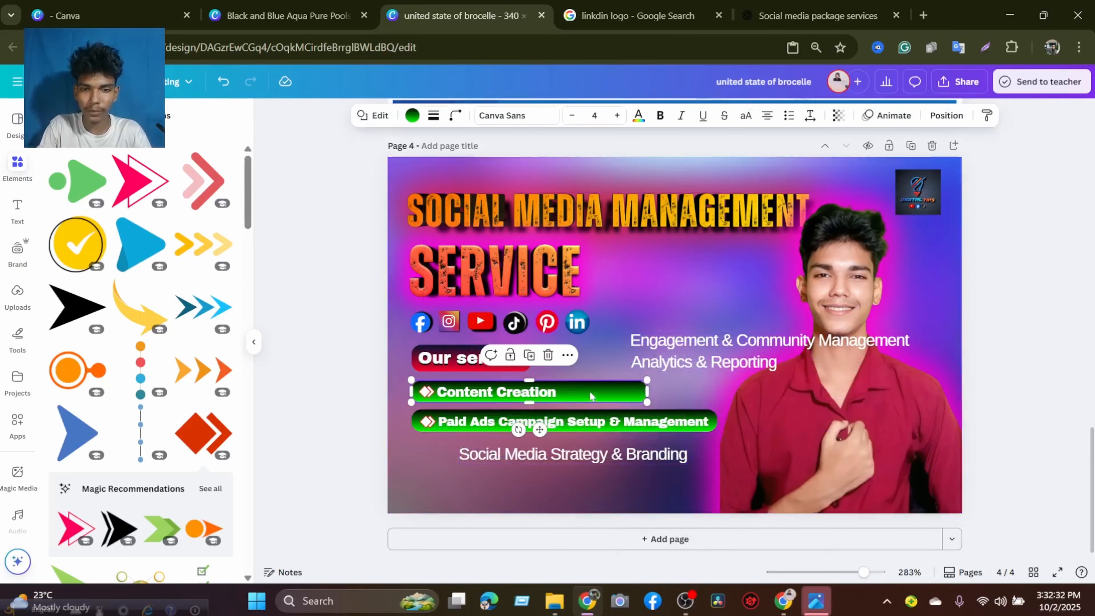
drag(590, 396, 551, 447)
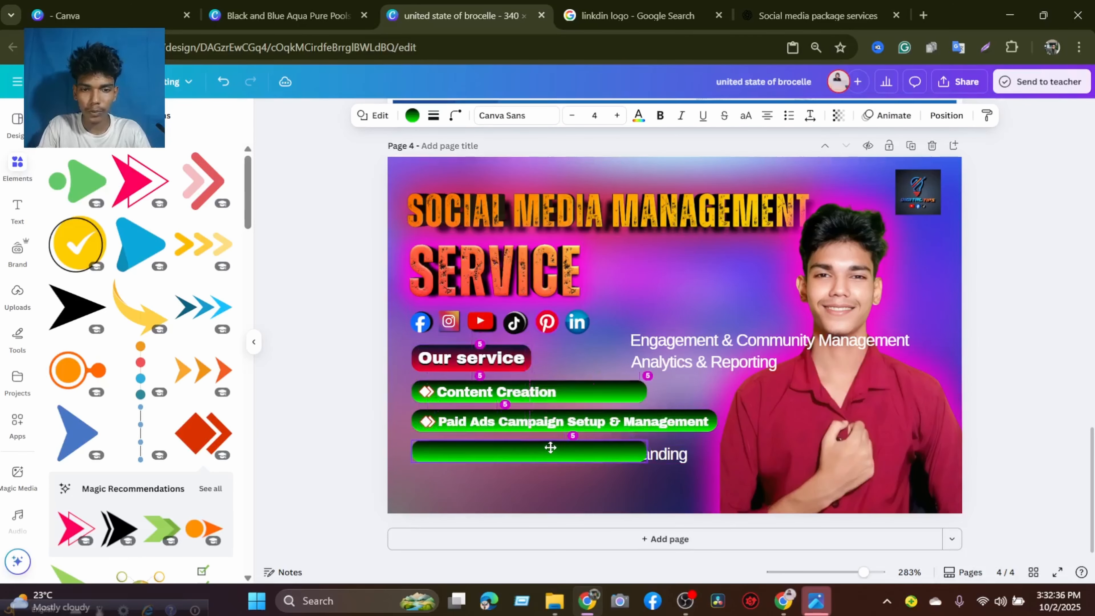
Bring "Social Media Strategy & Branding" forward in front of the third green bar.
click(668, 454)
right_click(663, 453)
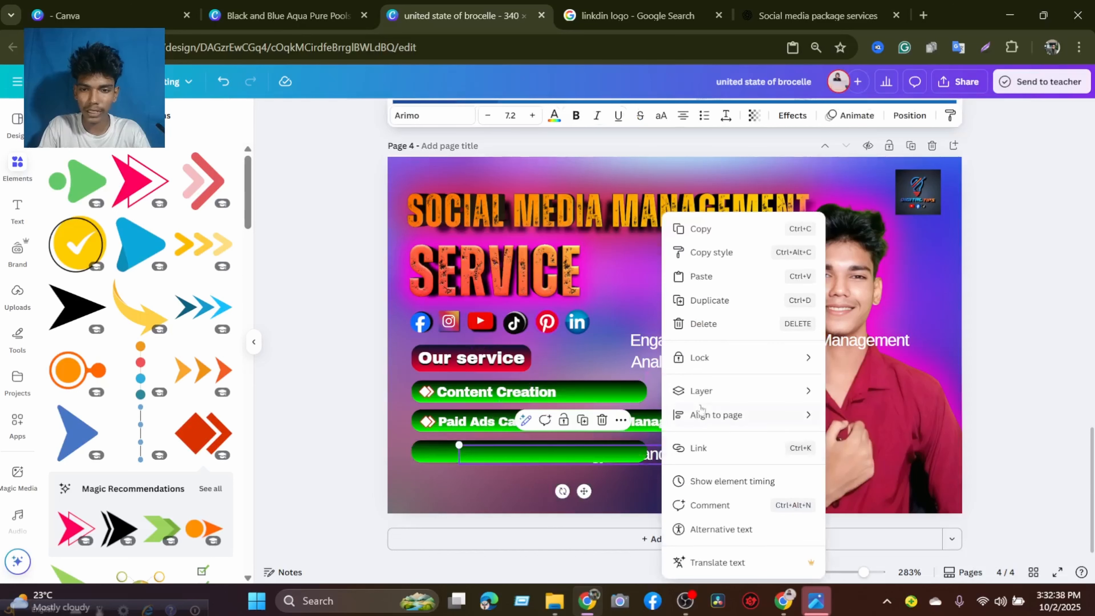
mouse_move(697, 390)
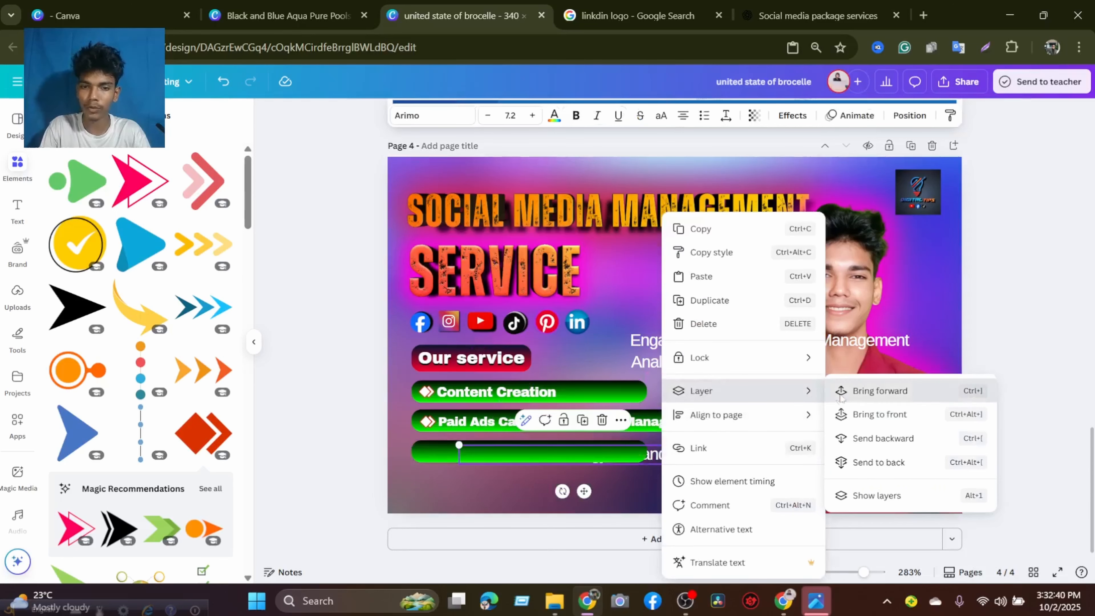
click(877, 390)
Set "Social Media Strategy & Branding" in Archivo Black and shrink it to size 6.4.
click(519, 474)
click(552, 456)
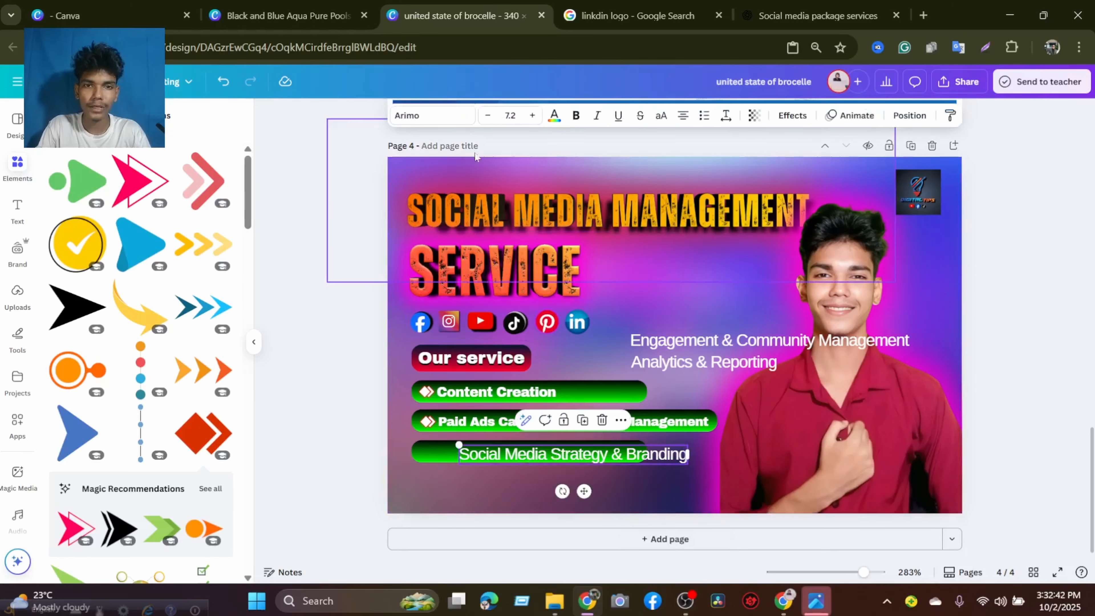
click(432, 114)
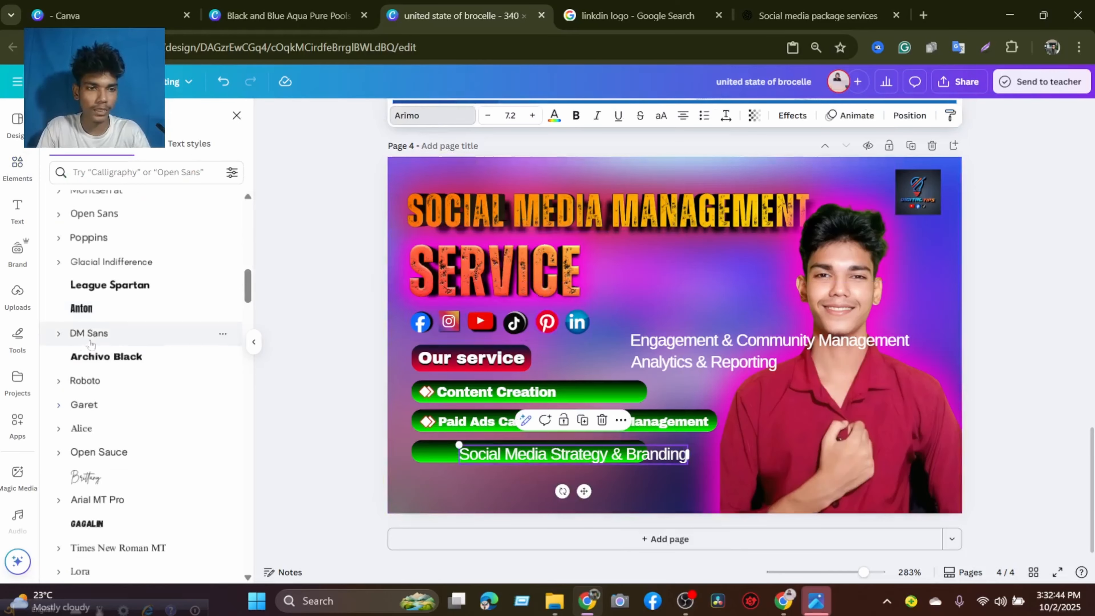
click(113, 357)
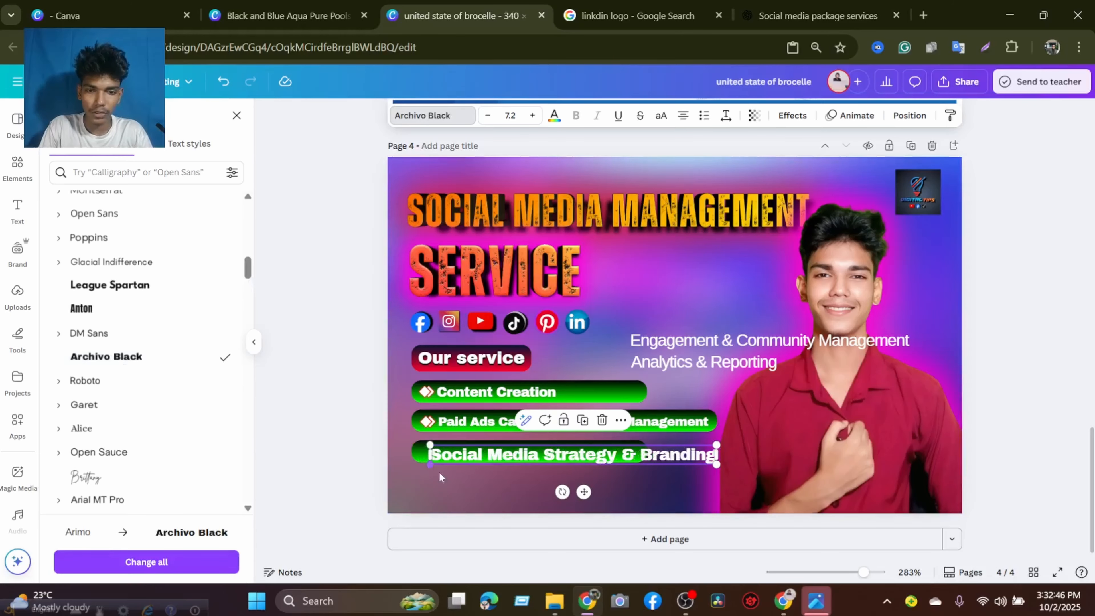
drag(713, 465, 668, 450)
Lengthen the third green bar to match the second one and centre "Social Media Strategy & Branding" vertically on it.
click(424, 448)
drag(700, 451, 718, 451)
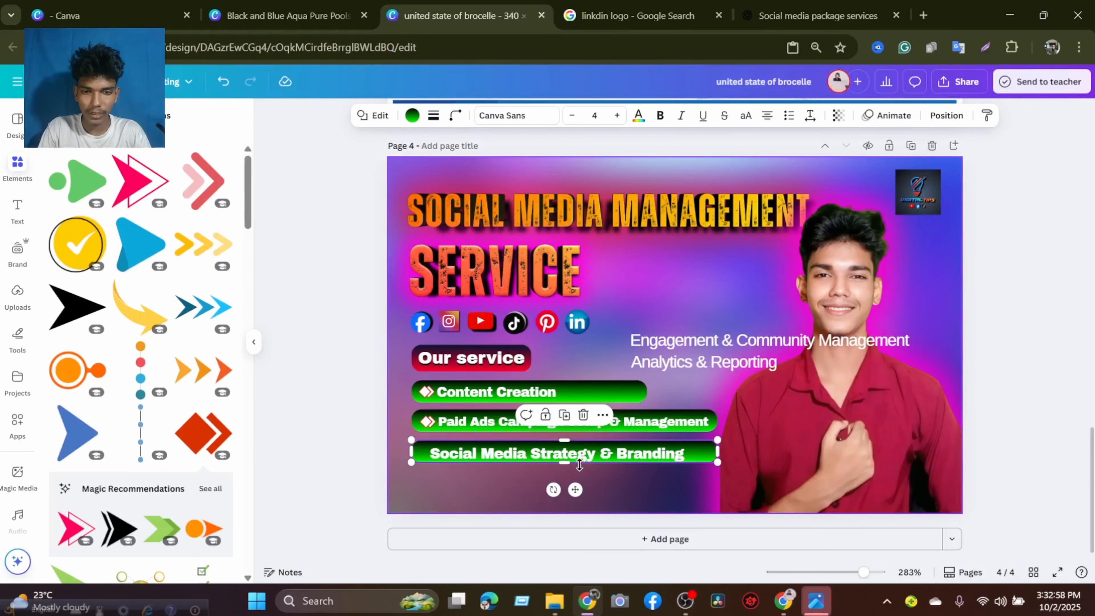
click(581, 460)
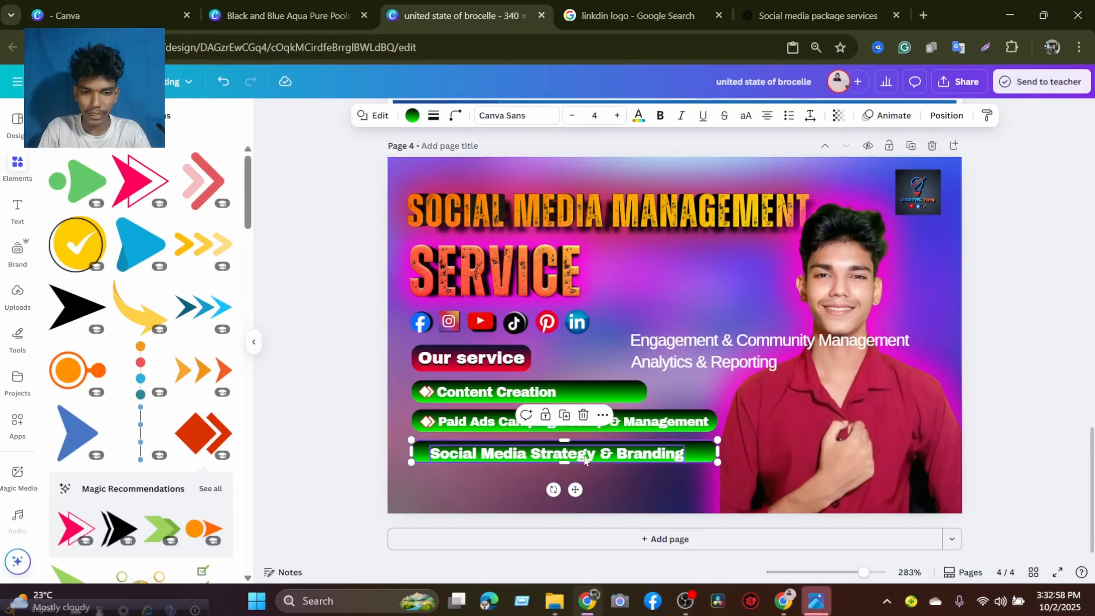
key(Up)
key(Up)
key(Down)
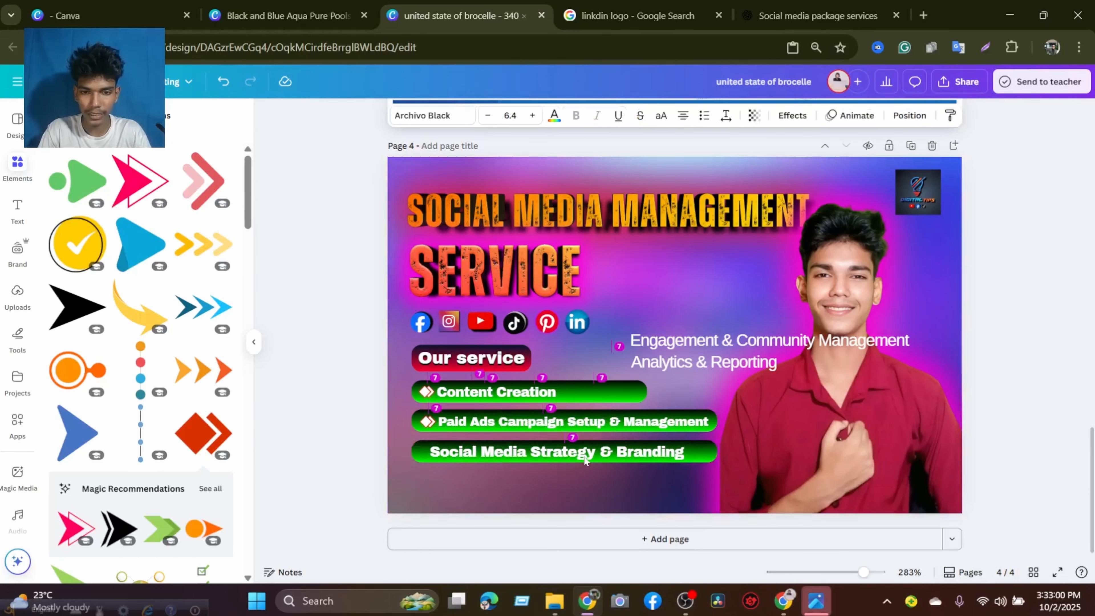
Shift "Social Media Strategy & Branding" right, reduce it to size 6.3 and left-align it with the text on the second bar.
key(Right)
key(Right)
key(Right)
key(Right)
key(Right)
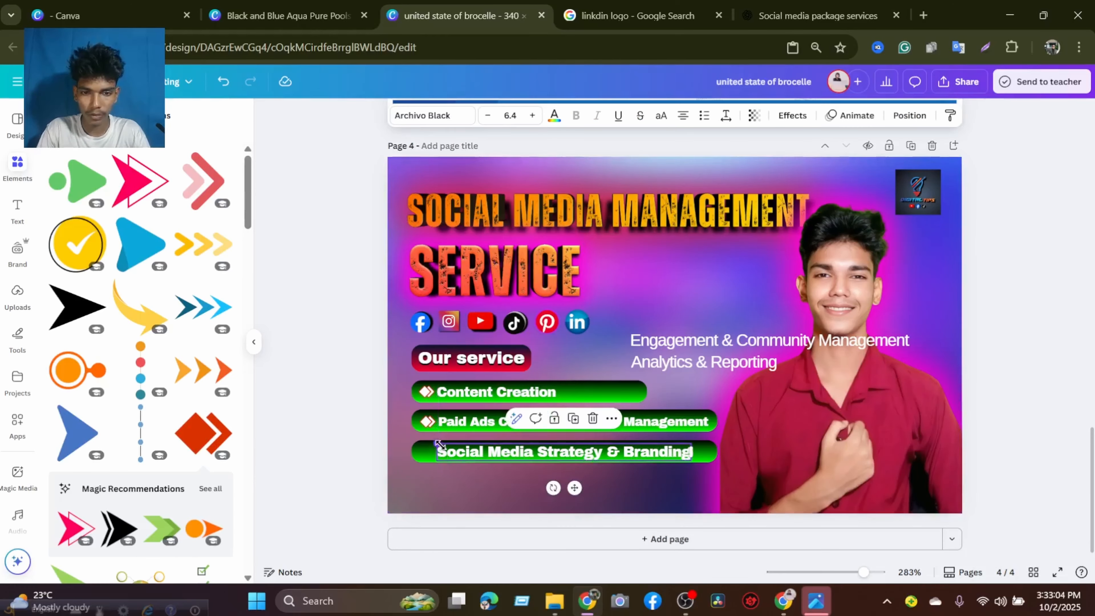
drag(440, 444, 442, 445)
key(Left)
key(Left)
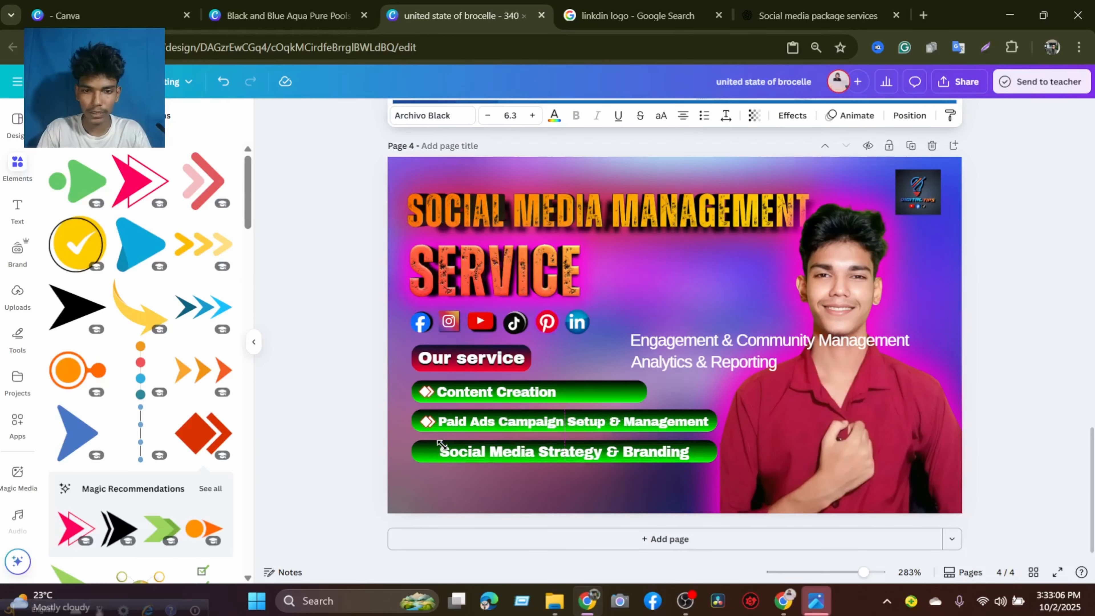
key(Left)
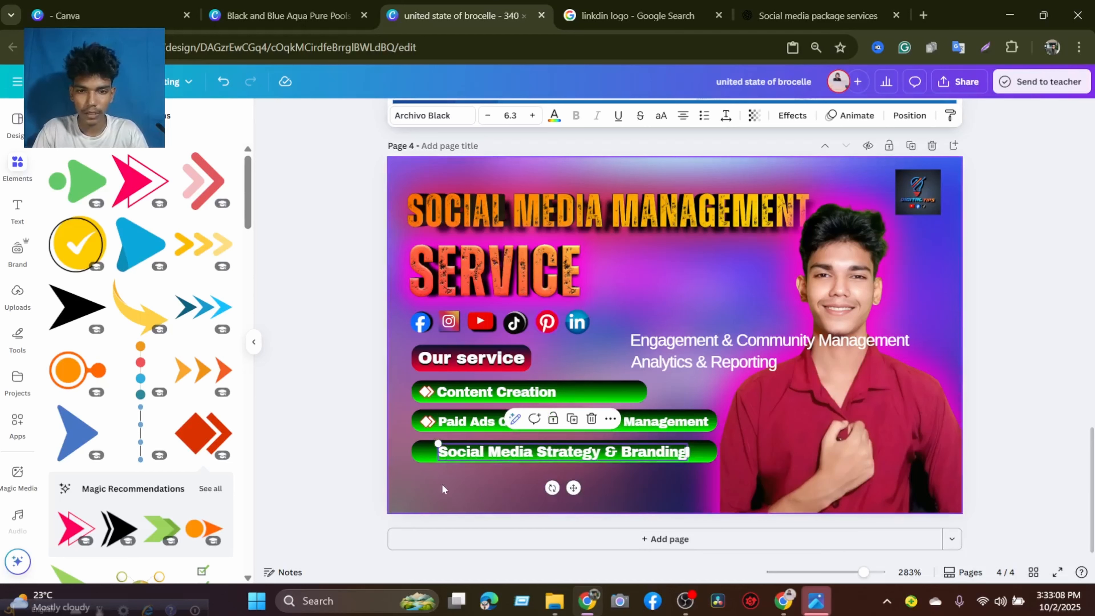
Duplicate the arrow icon, place the copy at the left end of the third green bar and fine-tune the second bar's icon.
click(444, 486)
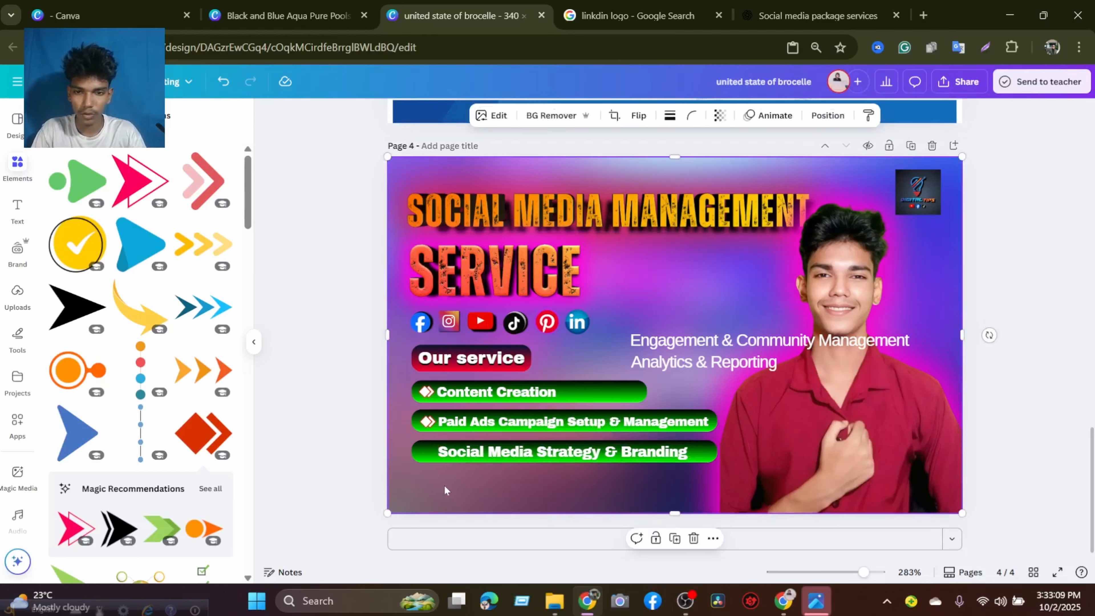
click(428, 421)
click(435, 389)
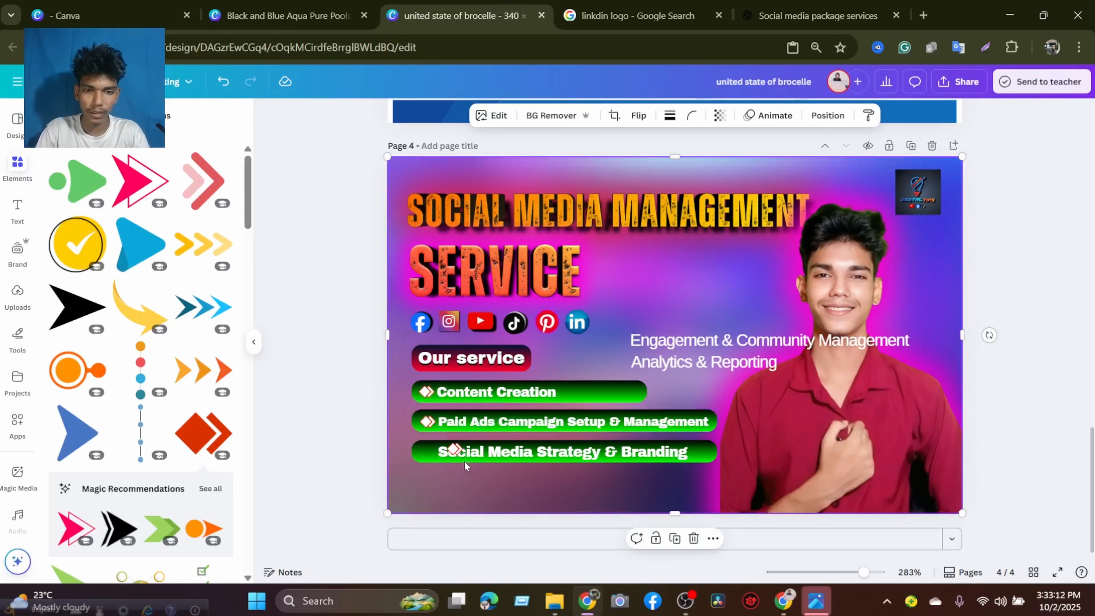
drag(465, 461, 431, 455)
click(492, 491)
click(430, 454)
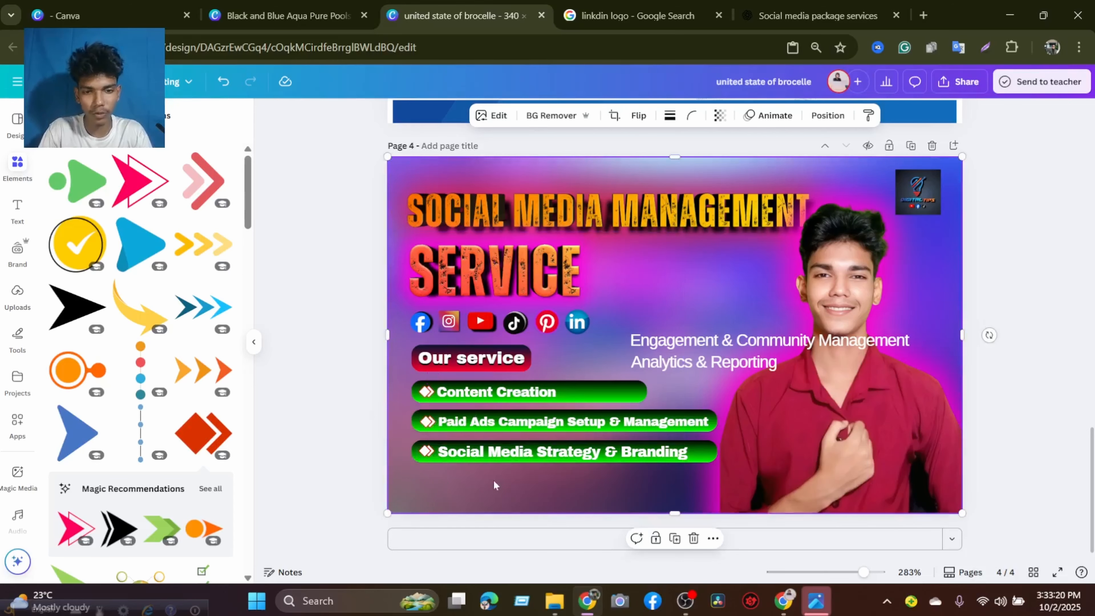
click(427, 421)
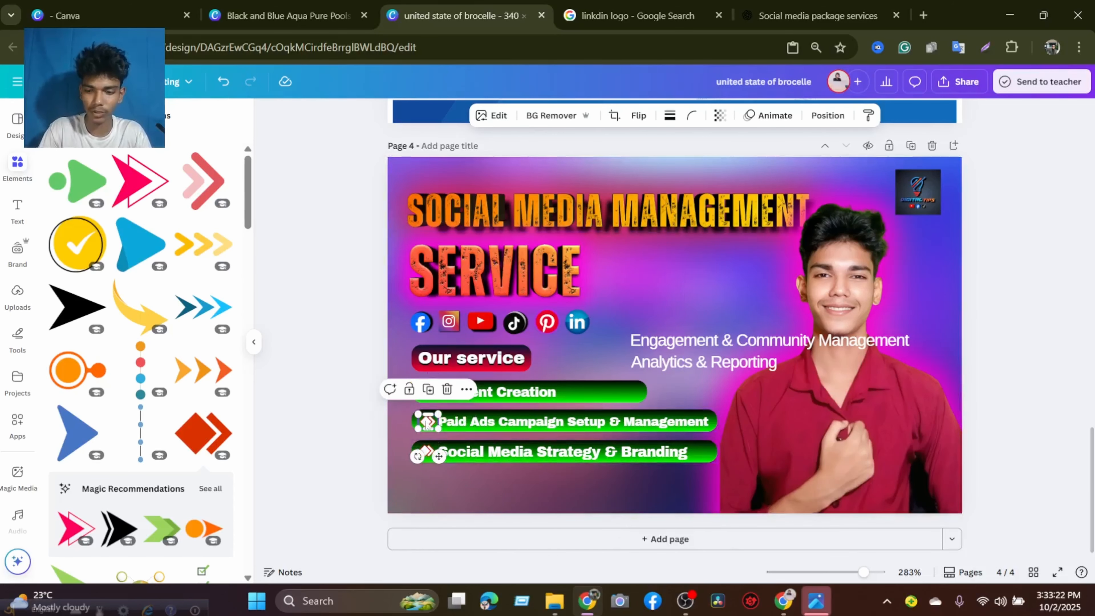
drag(426, 422, 426, 420)
click(674, 301)
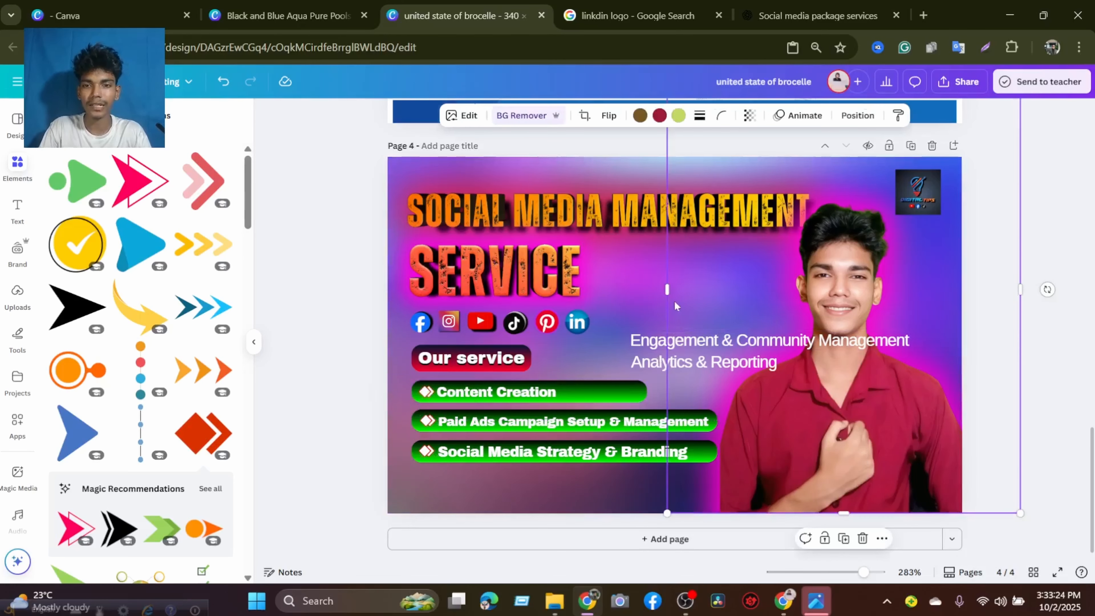
click(617, 300)
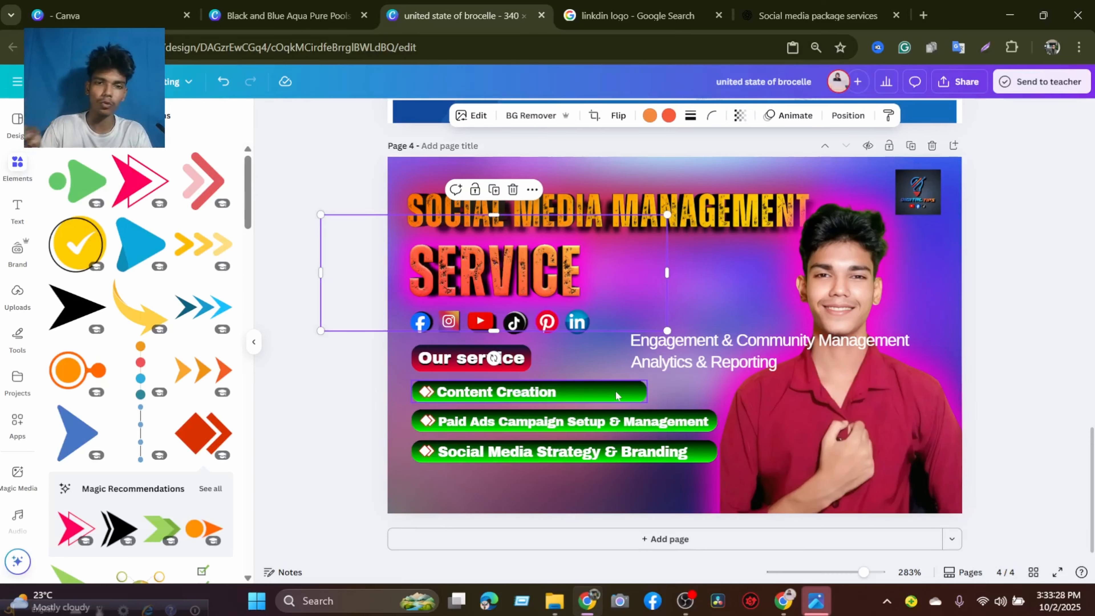
click(551, 475)
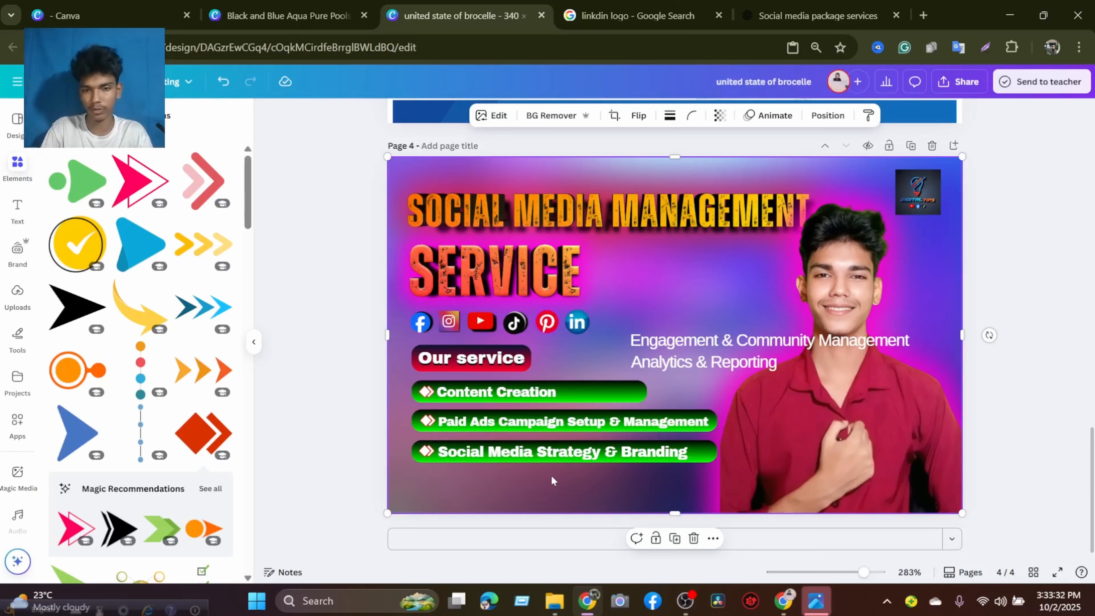
Undo the accidental shift of the full-page background image and try to lock it.
drag(406, 383, 487, 429)
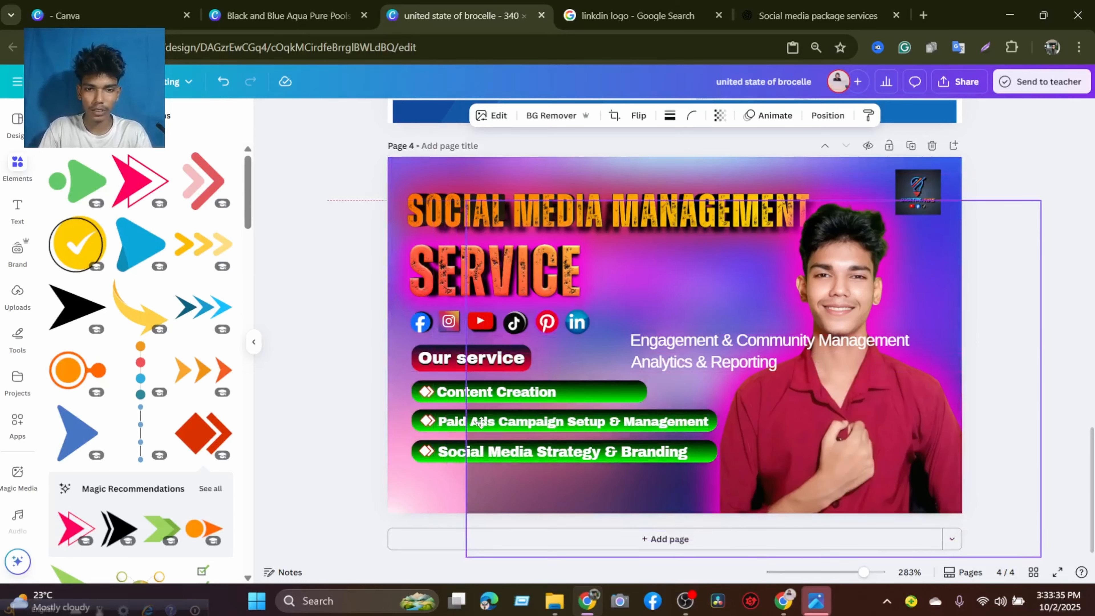
click(223, 80)
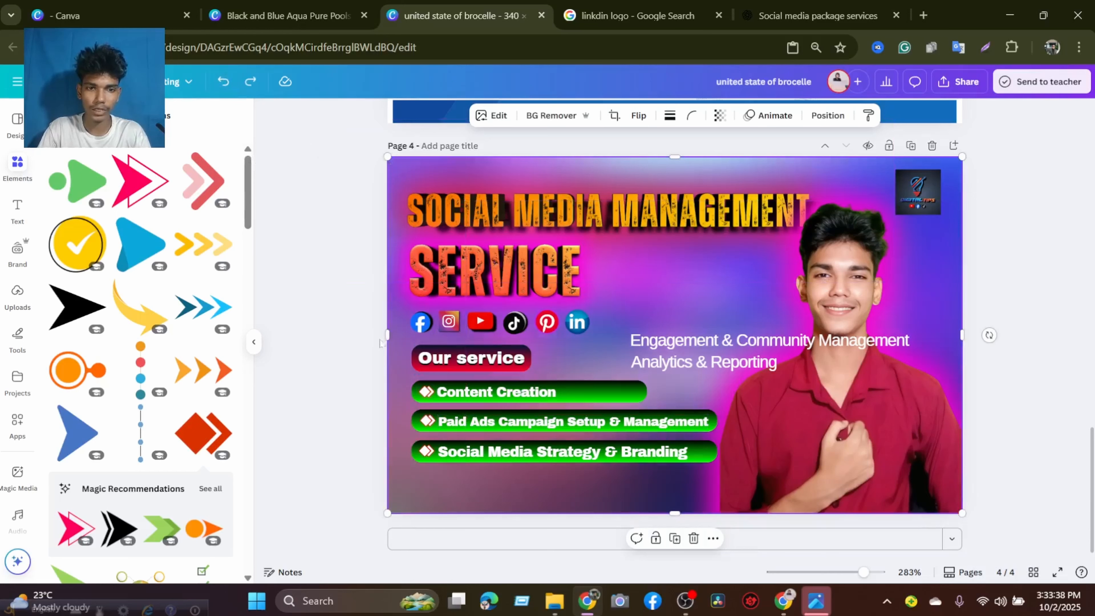
right_click(412, 488)
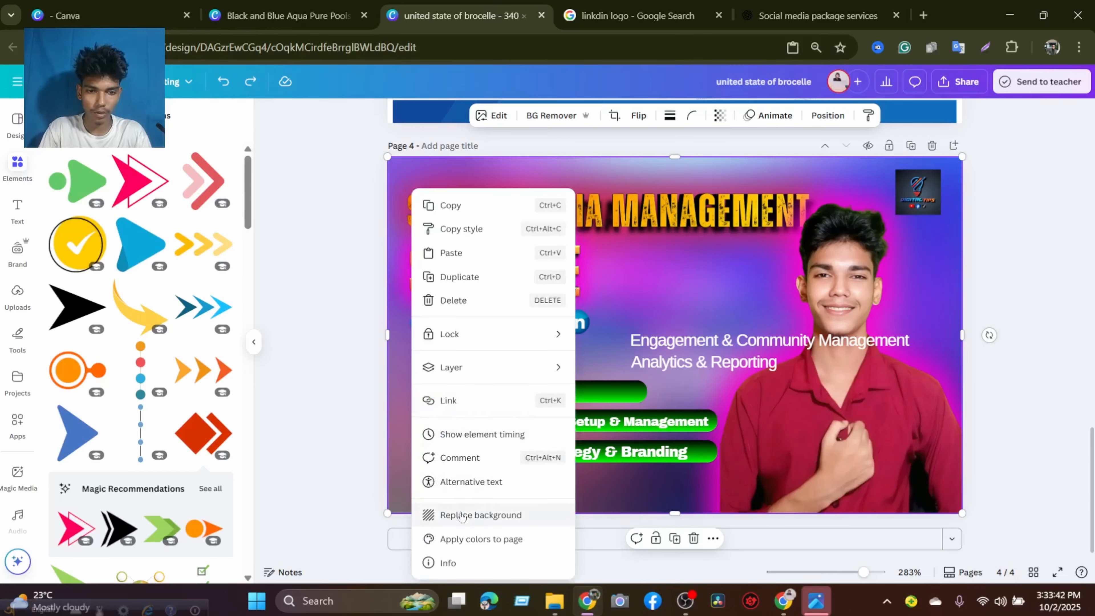
mouse_move(456, 340)
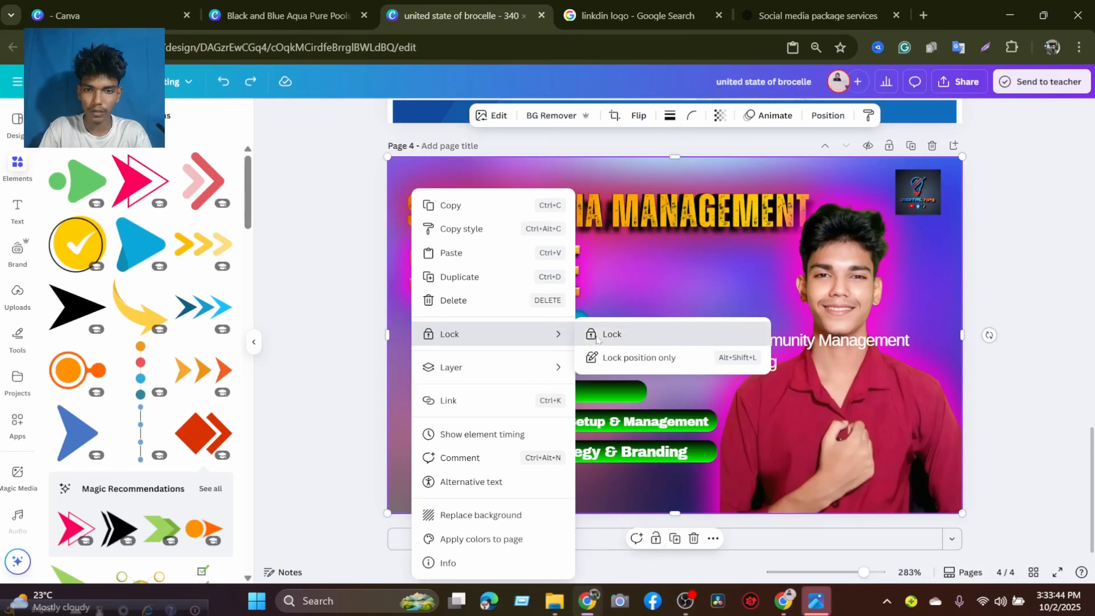
click(612, 334)
click(517, 479)
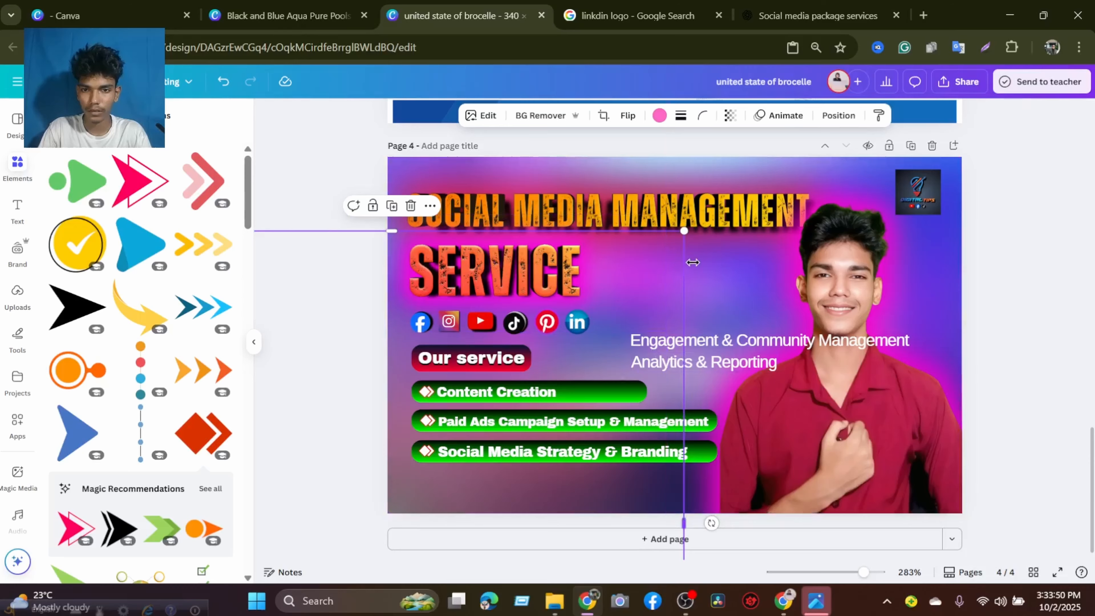
drag(692, 263, 724, 245)
click(222, 82)
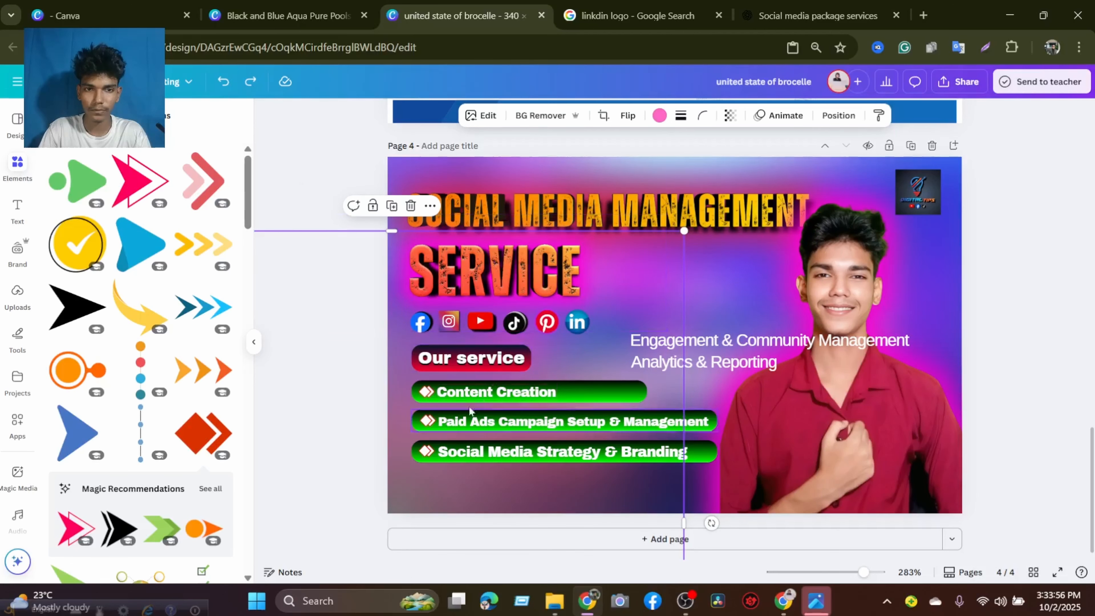
click(1053, 241)
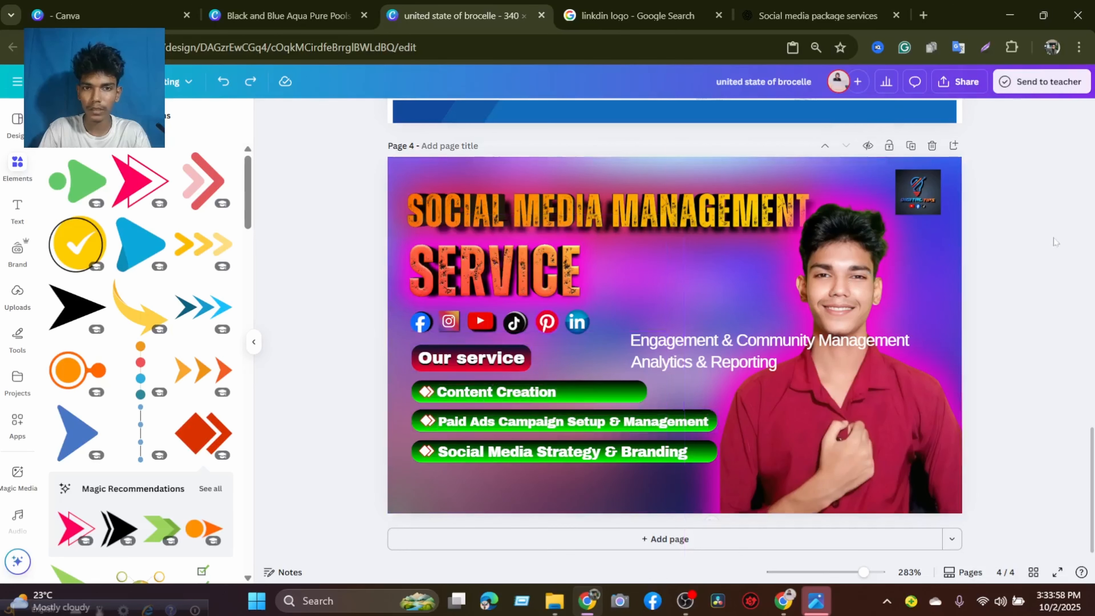
click(926, 253)
click(518, 168)
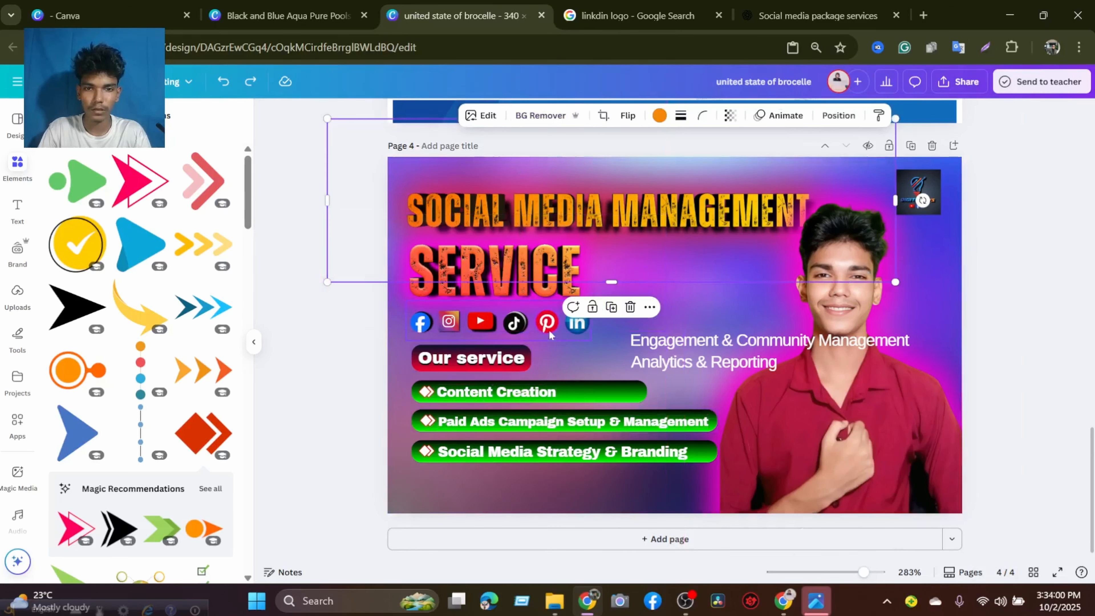
Lock the full-page background image on page 4 so it cannot be edited or moved.
click(597, 353)
drag(599, 353, 596, 353)
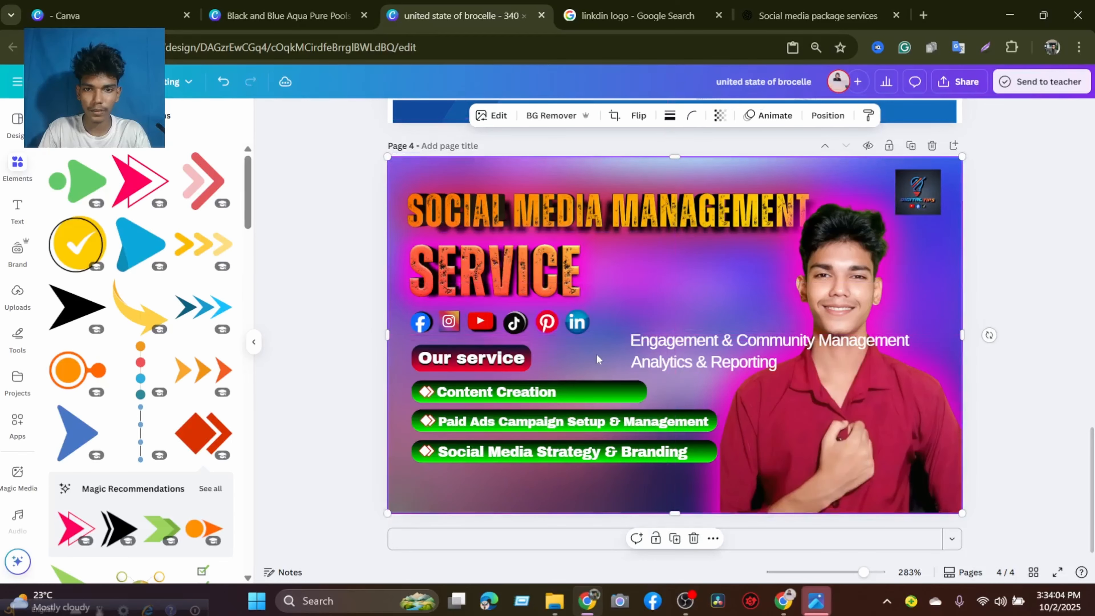
right_click(596, 353)
mouse_move(641, 335)
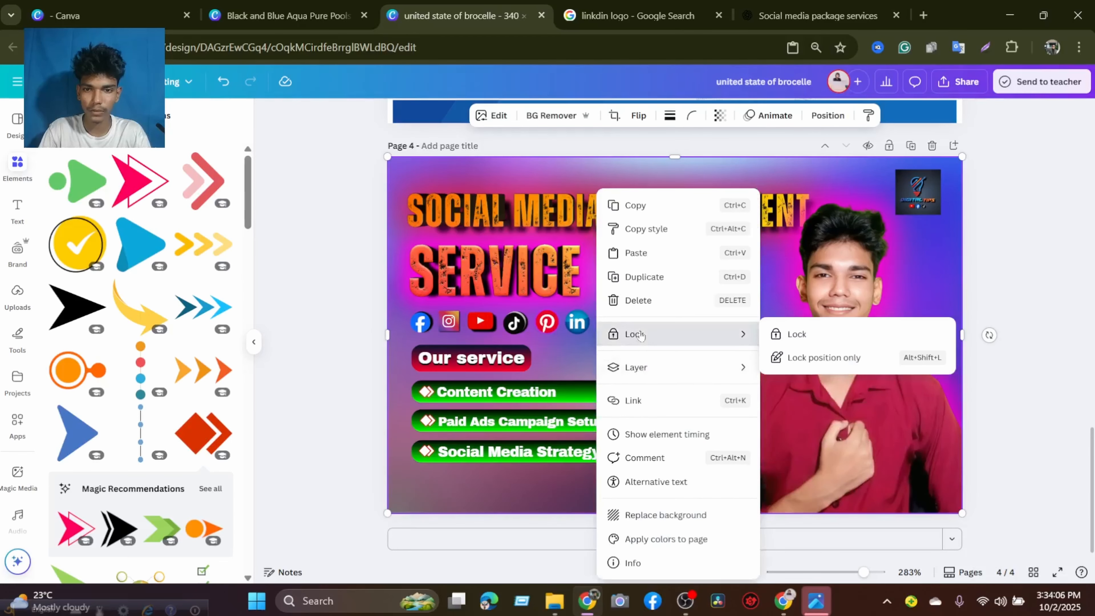
click(785, 337)
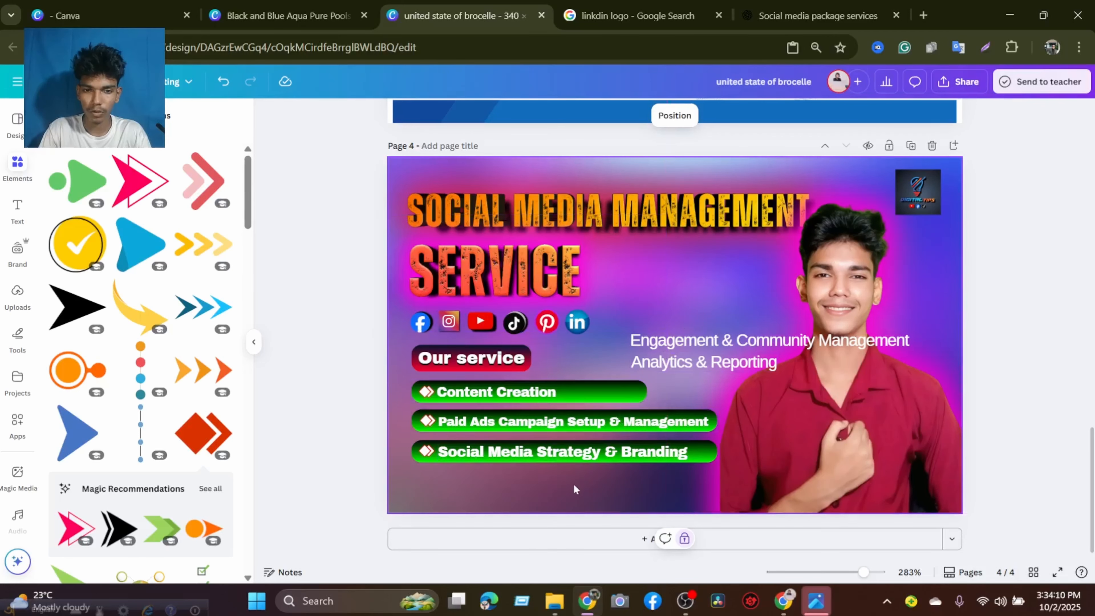
click(576, 475)
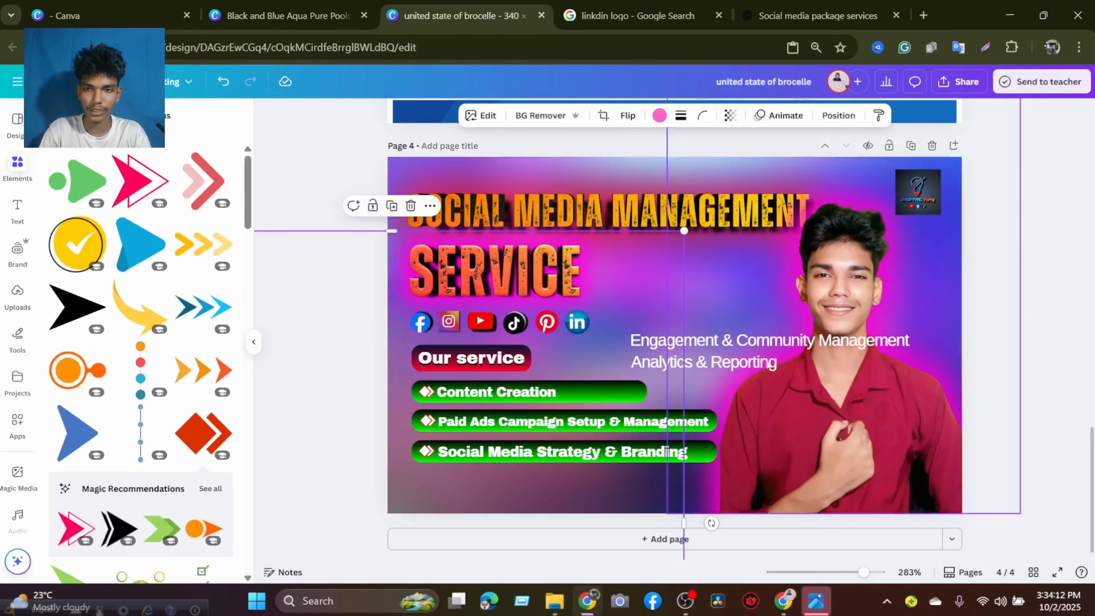
click(995, 291)
click(931, 273)
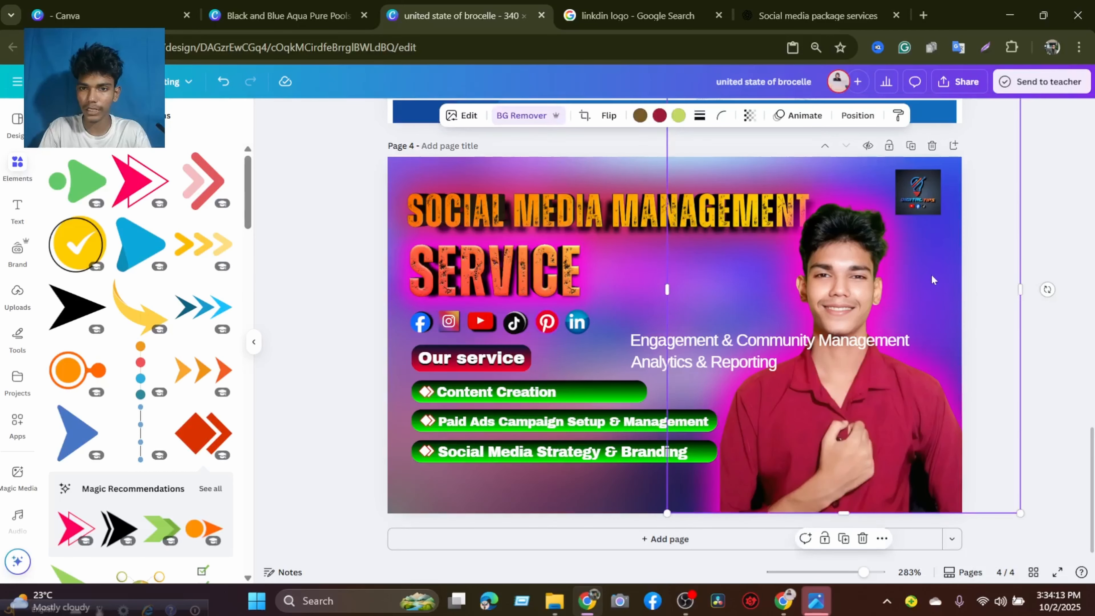
click(366, 378)
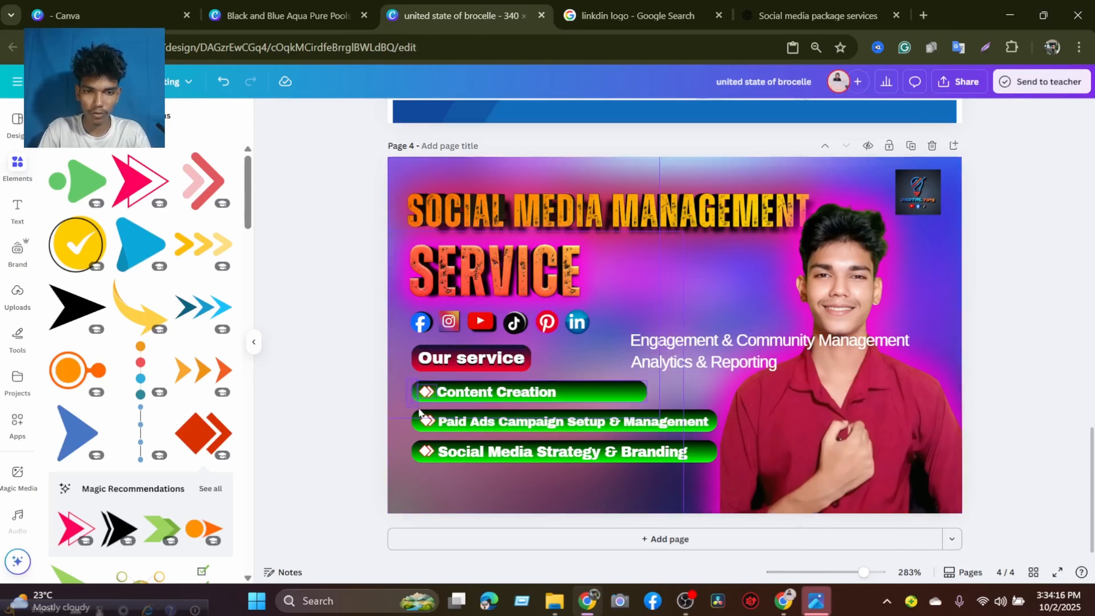
Group the three green service bars with their icons and texts, and scale the group down proportionally.
click(421, 400)
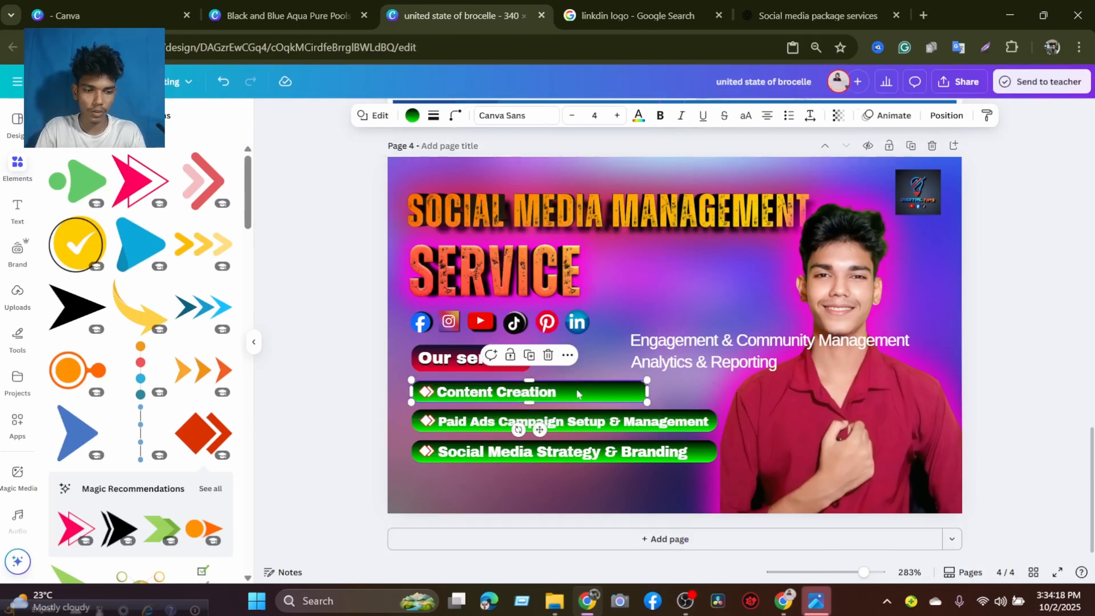
double_click(459, 392)
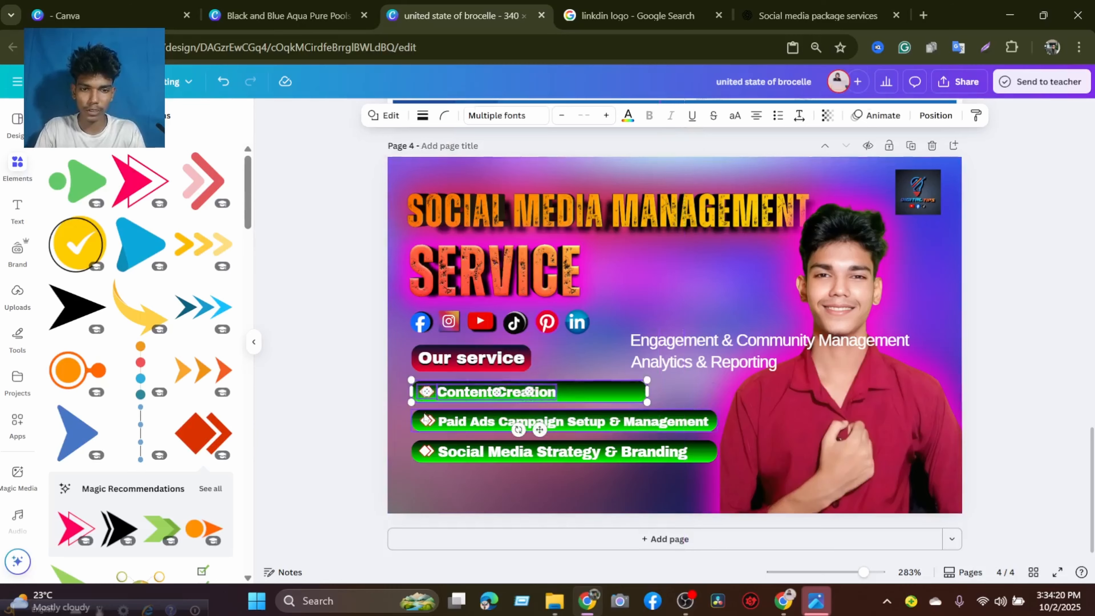
shift+click(459, 414)
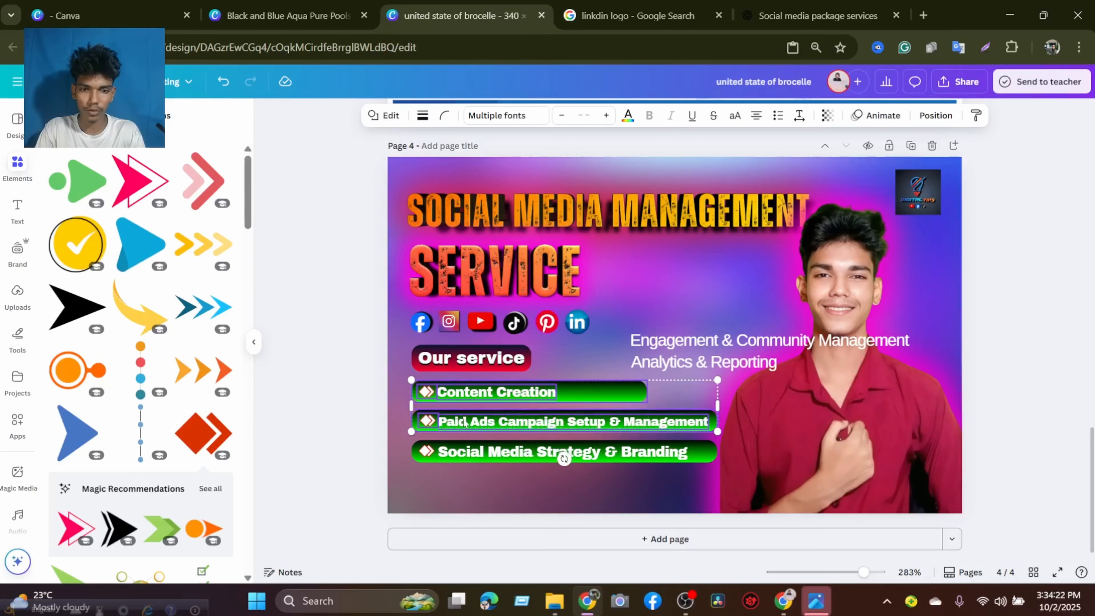
shift+click(434, 458)
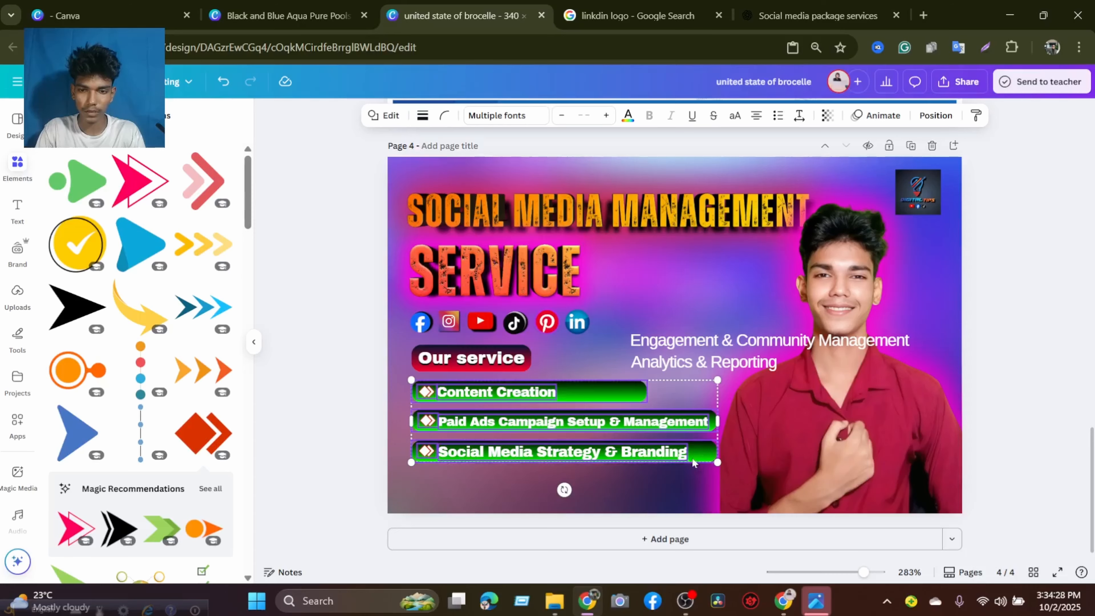
click(535, 355)
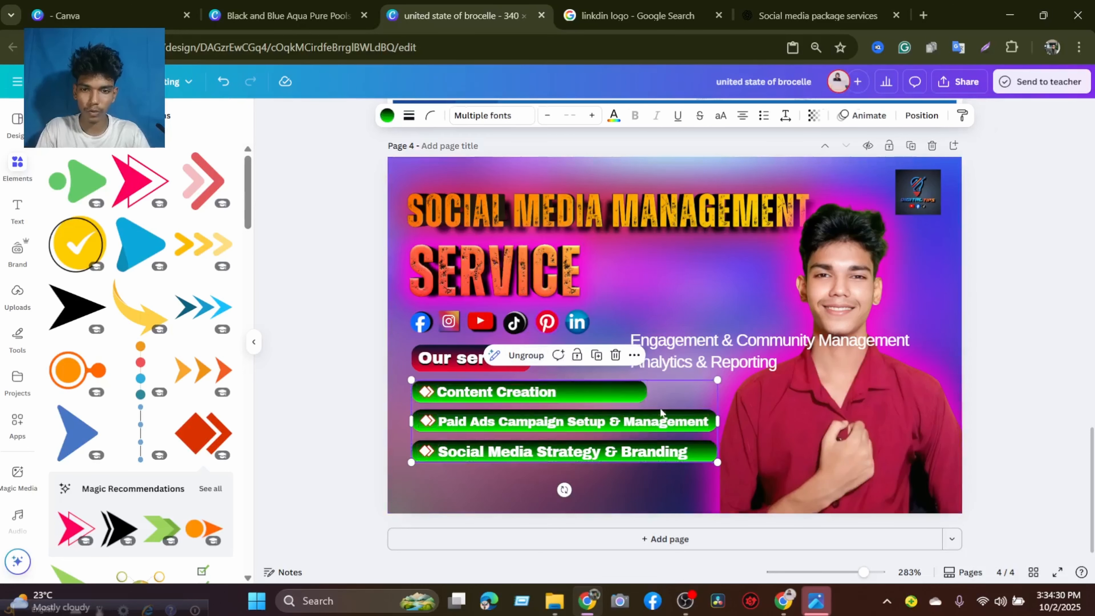
drag(714, 459, 675, 448)
click(1008, 368)
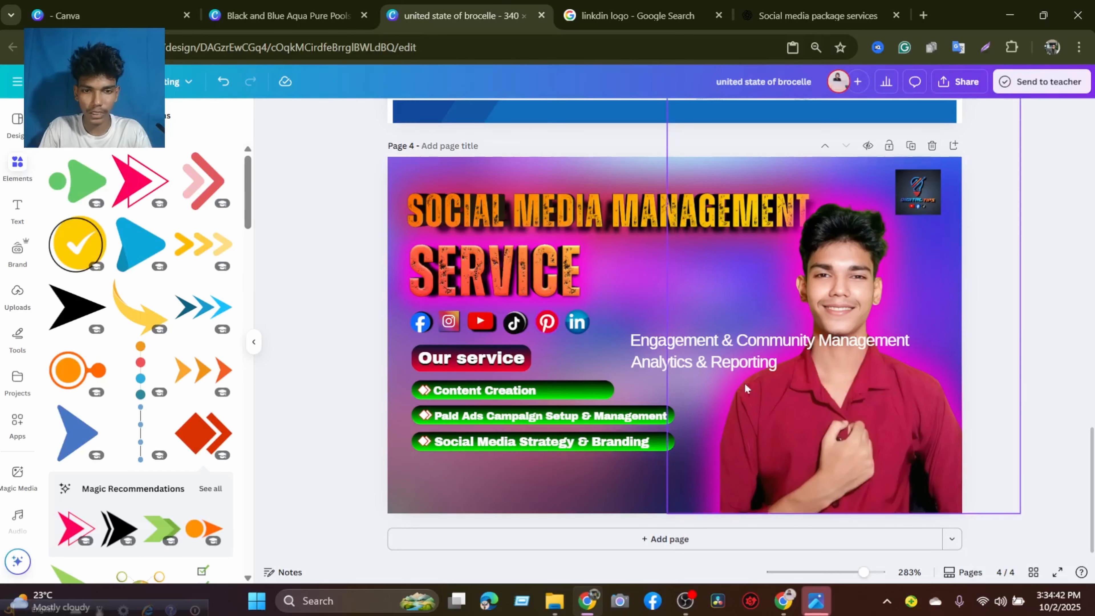
Ungroup the three service bars and undo the accidental move of the "Content Creation" bar.
click(649, 392)
click(504, 356)
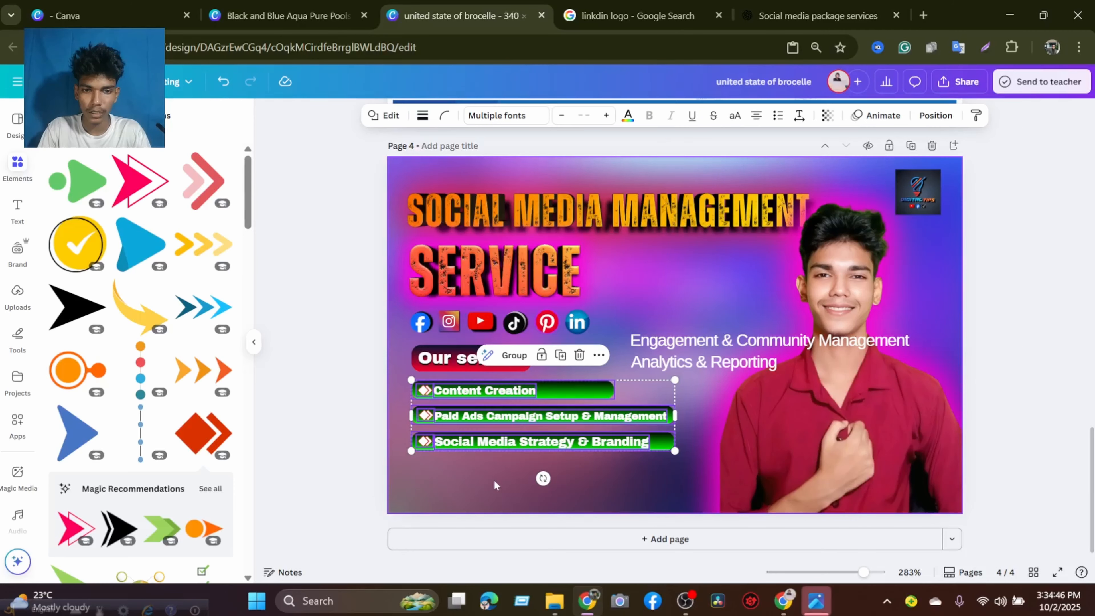
click(494, 485)
click(581, 389)
drag(581, 389, 568, 399)
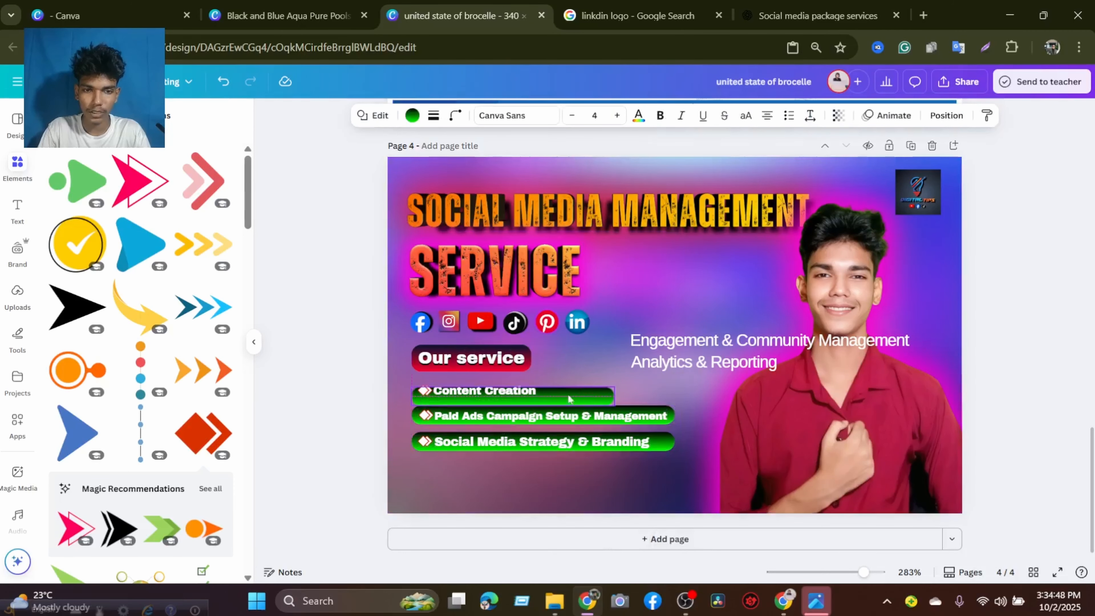
click(224, 83)
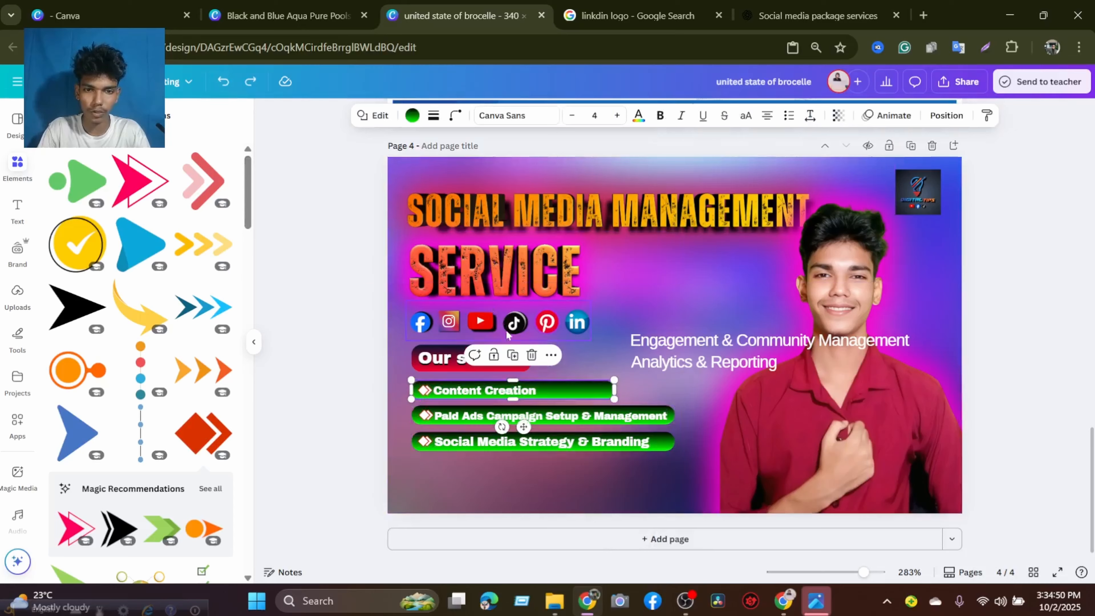
Duplicate the first green bar, place the copy evenly spaced below the third one and lengthen it to match.
click(512, 355)
drag(564, 427, 541, 466)
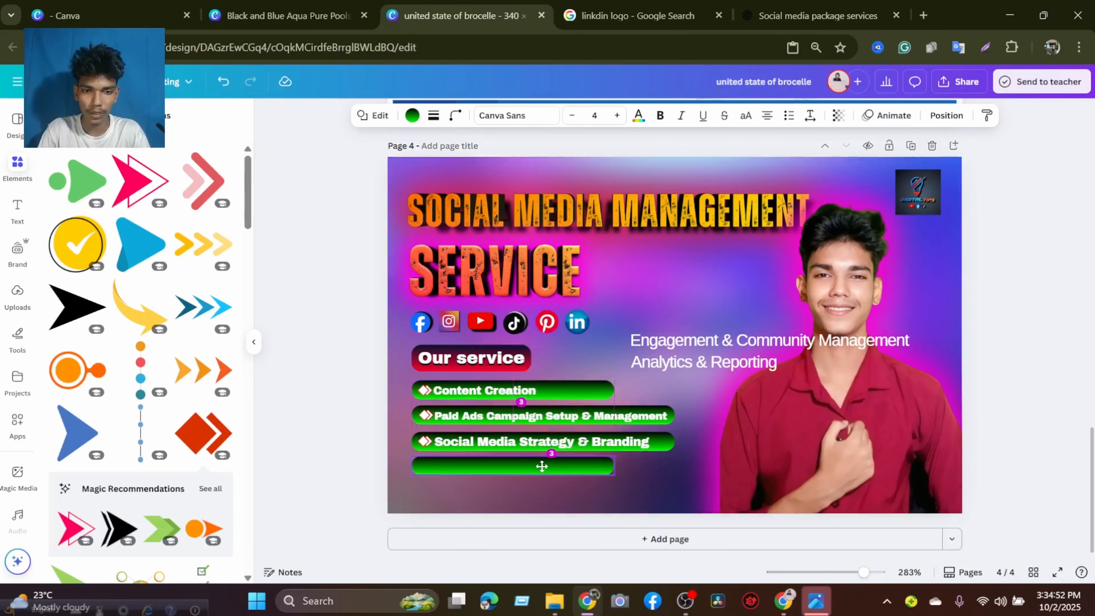
drag(614, 466, 672, 467)
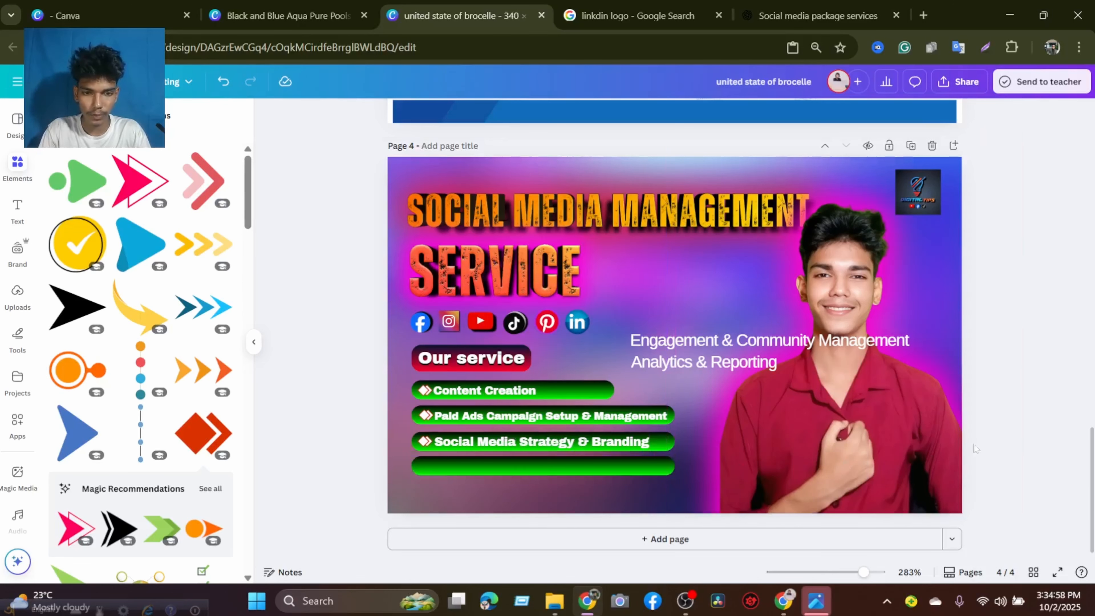
key(Right)
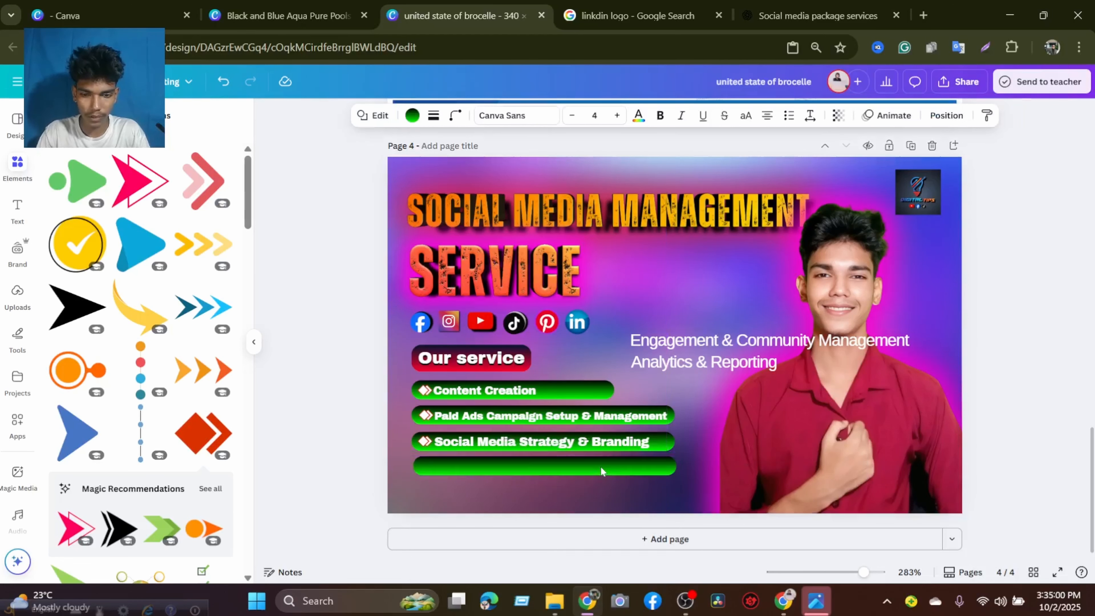
key(Left)
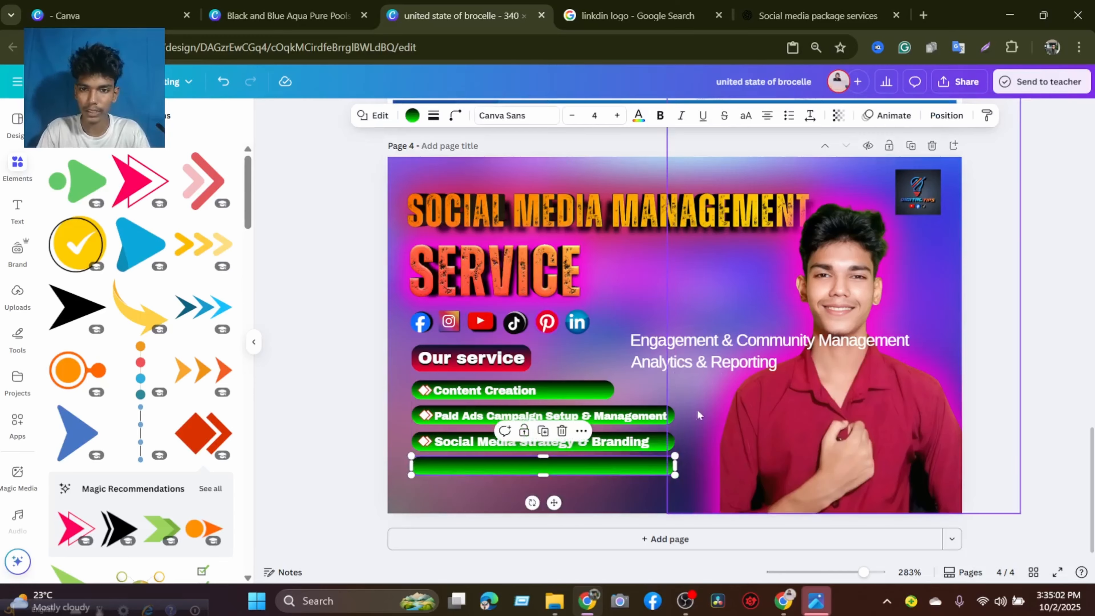
Move "Engagement & Community Management" down to the fourth green bar and raise it in the layer order.
click(714, 338)
drag(714, 336, 714, 474)
right_click(714, 474)
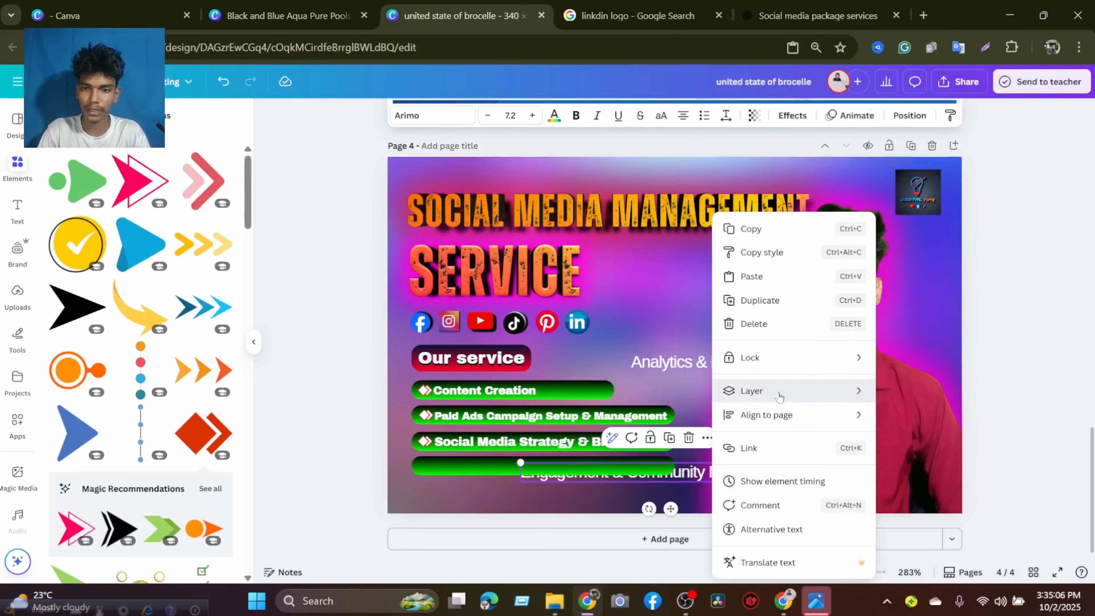
mouse_move(819, 392)
click(902, 394)
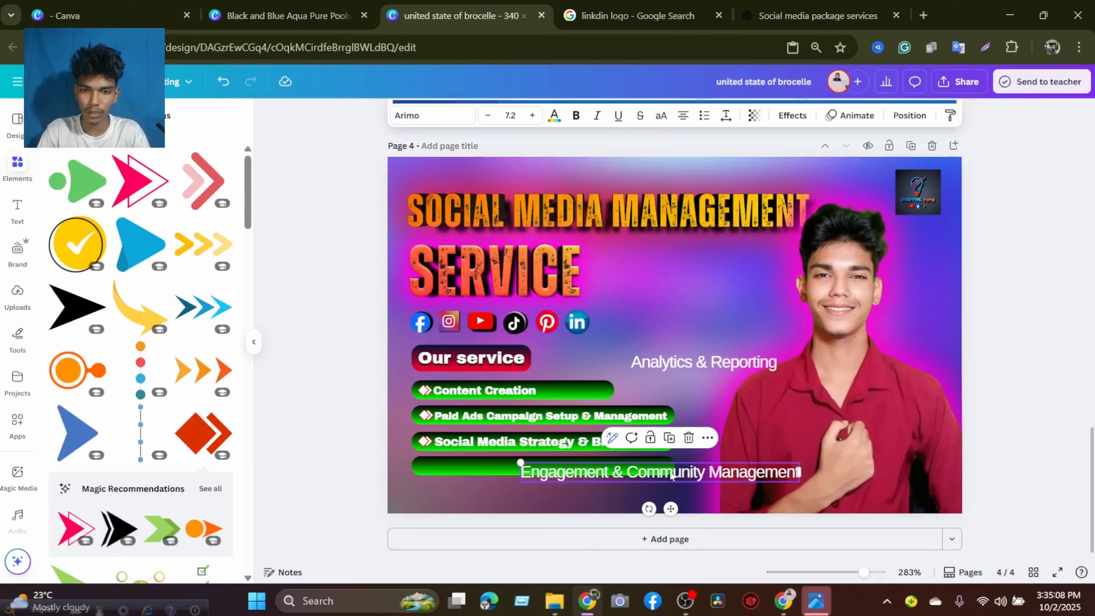
Set "Engagement & Community Management" in Archivo Black at size 5 and align it on the fourth bar with the texts above.
click(436, 117)
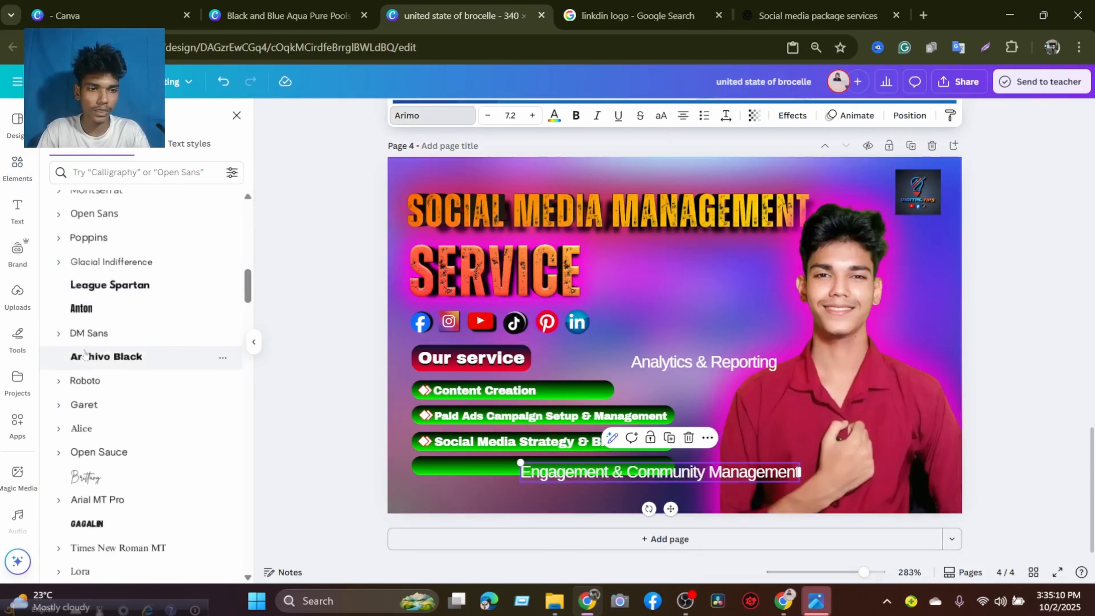
click(103, 365)
click(976, 423)
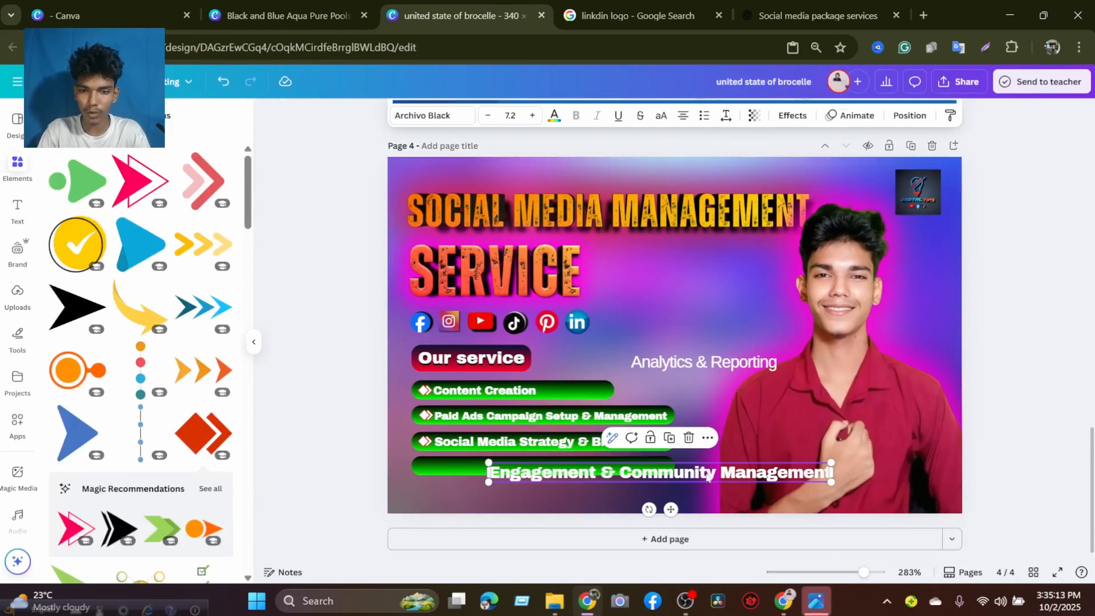
drag(708, 475, 680, 467)
drag(458, 449, 505, 467)
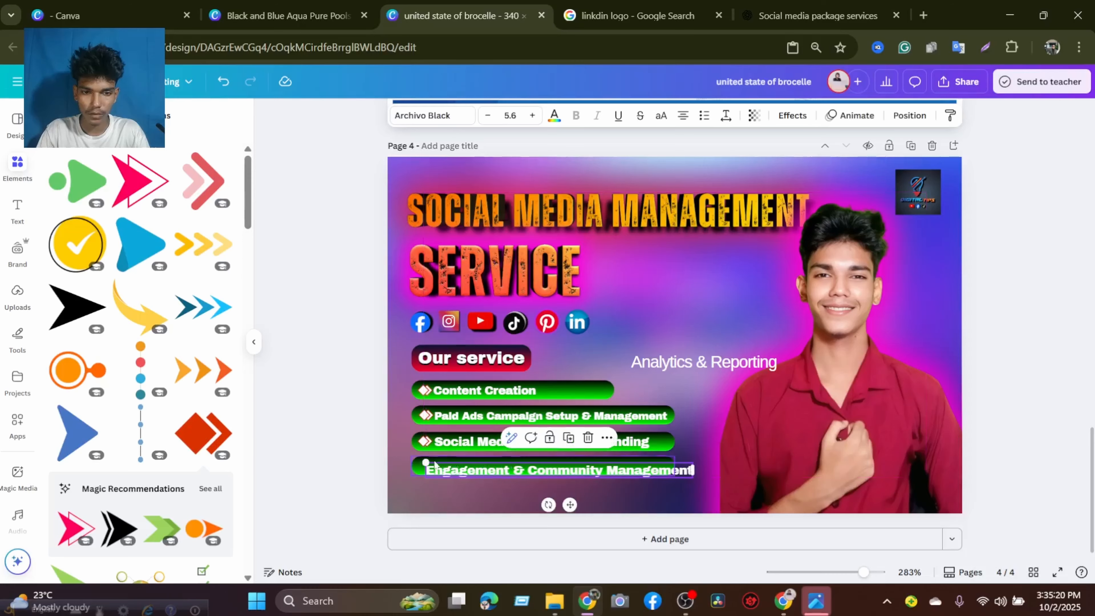
mouse_move(426, 462)
mouse_down()
mouse_move(468, 468)
mouse_move(435, 459)
mouse_move(446, 461)
mouse_up()
drag(555, 469, 541, 464)
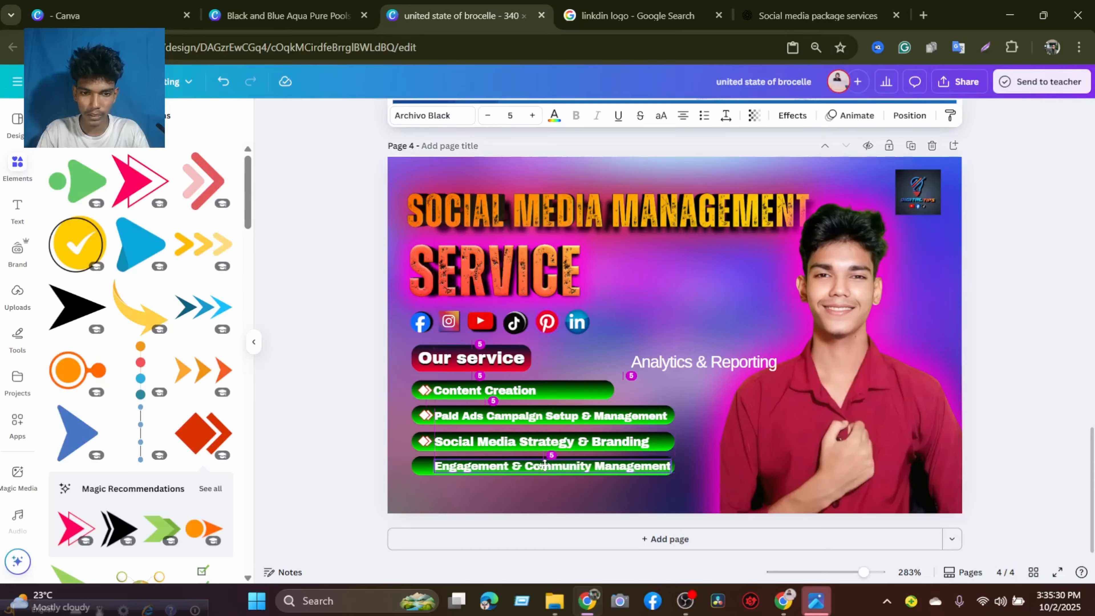
Duplicate the arrow icon of the third bar and align the copy in front of "Engagement & Community Management" on the fourth bar.
click(425, 441)
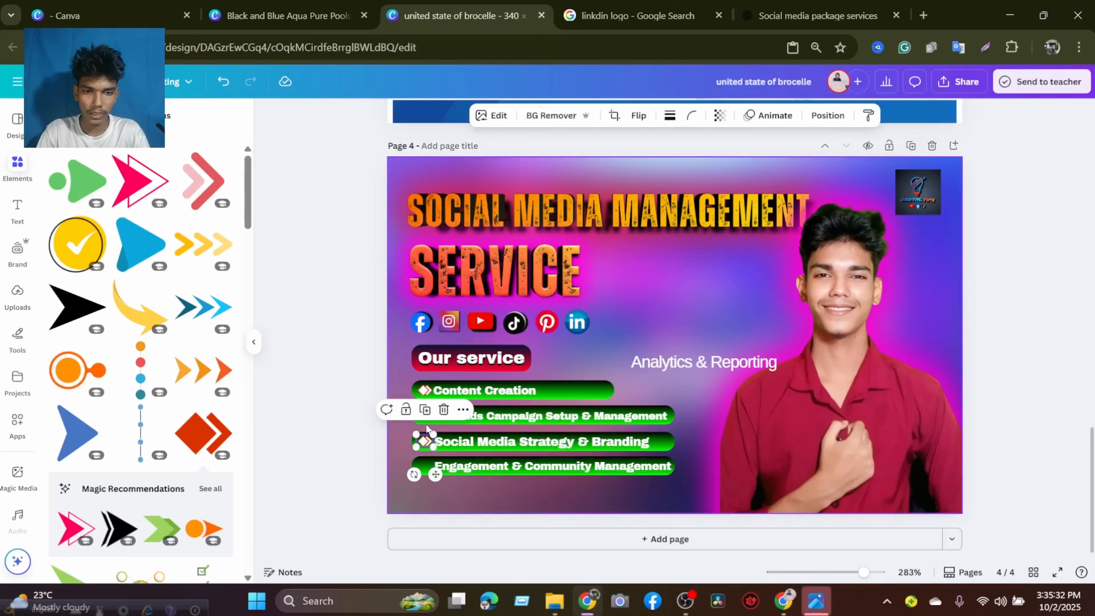
click(425, 410)
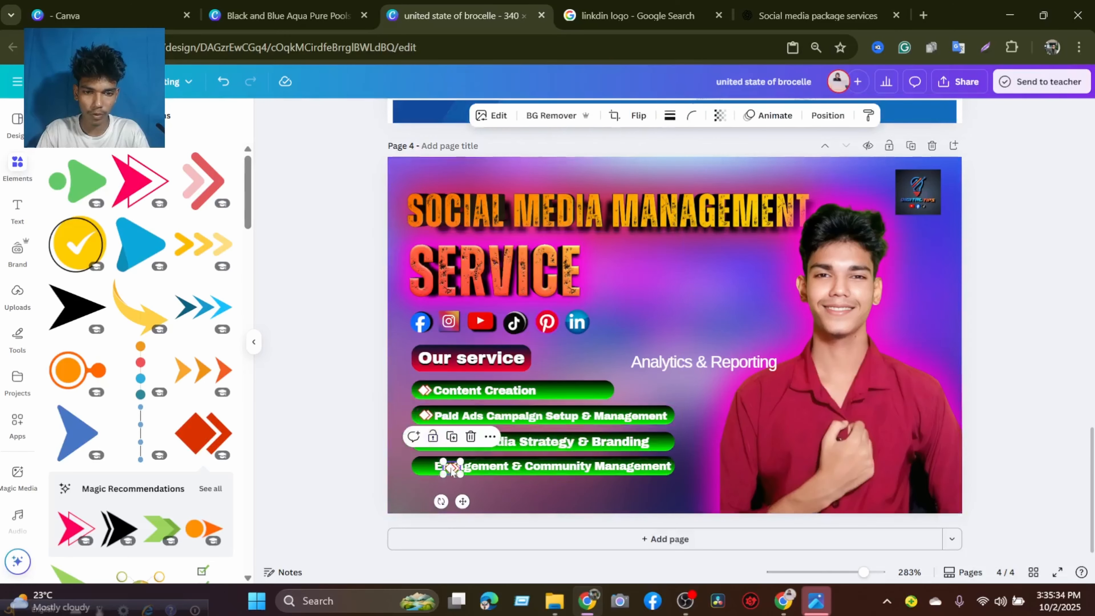
drag(452, 468, 426, 468)
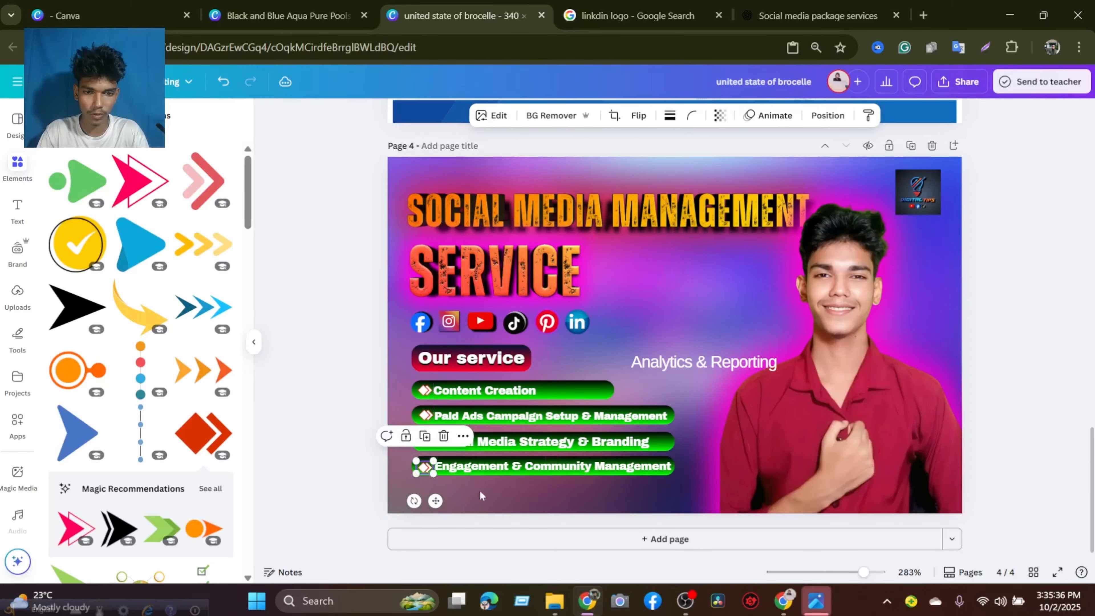
key(Escape)
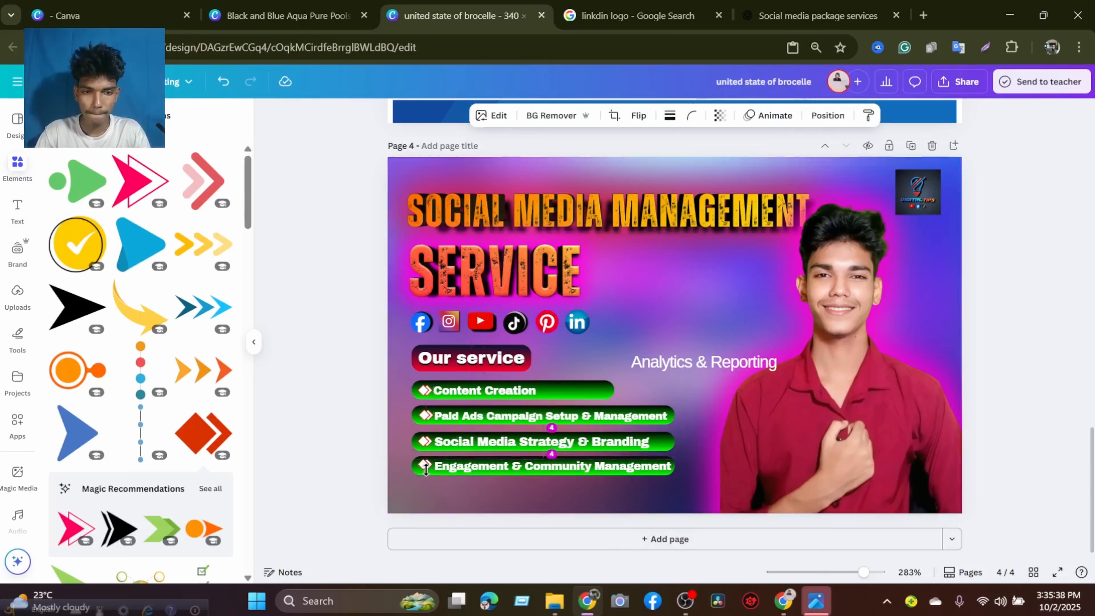
click(426, 470)
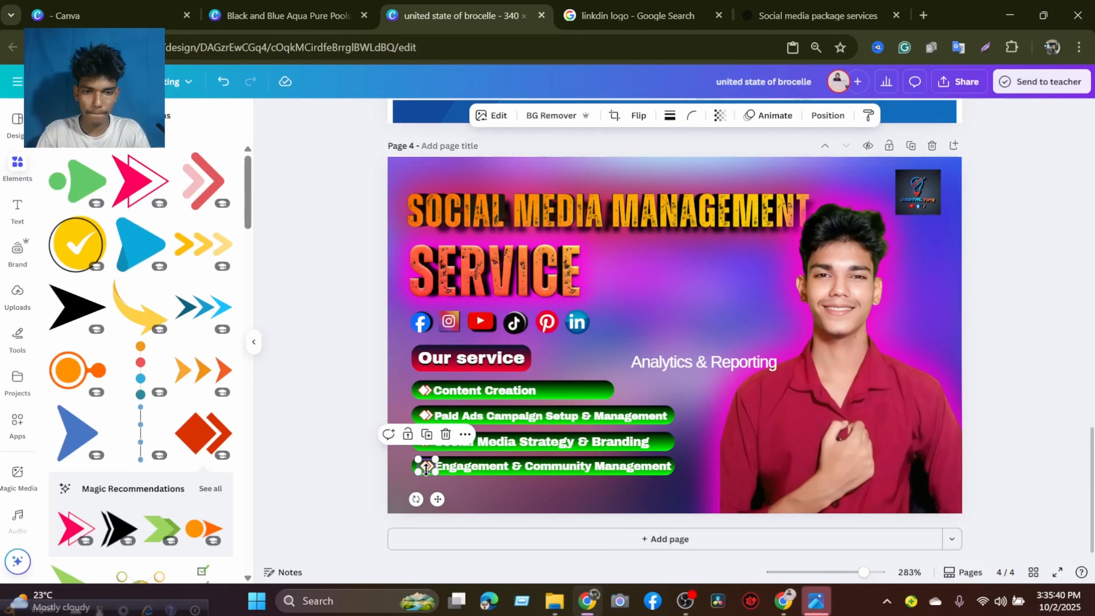
click(470, 500)
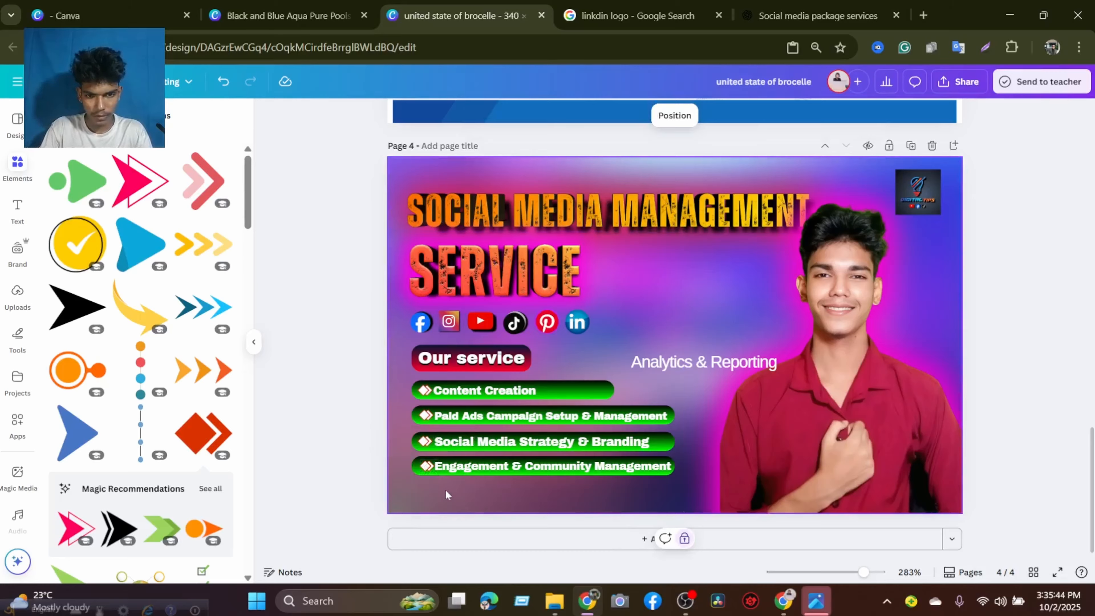
click(424, 467)
click(487, 495)
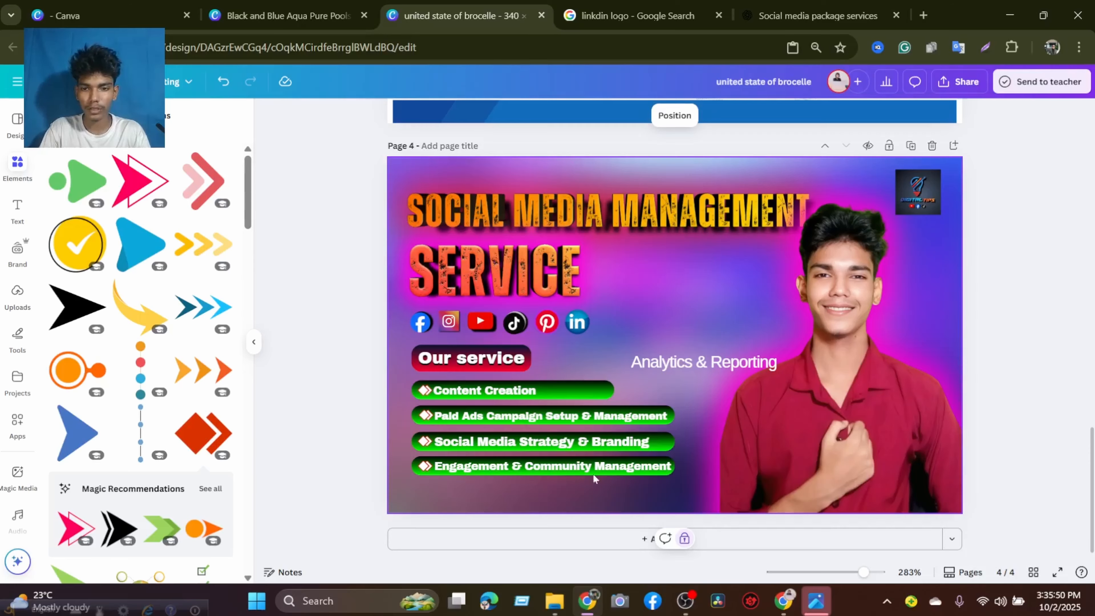
Lengthen the four green service bars to one common width, slightly beyond the end of "Engagement & Community Management".
click(665, 445)
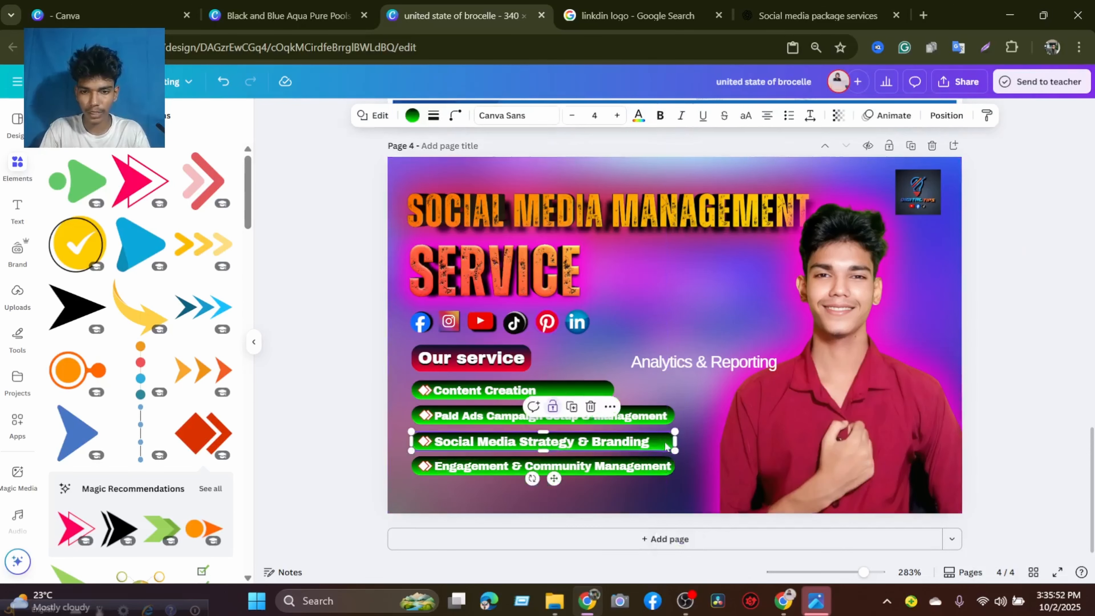
drag(675, 441, 679, 466)
click(671, 472)
click(668, 415)
drag(675, 416, 679, 415)
click(596, 391)
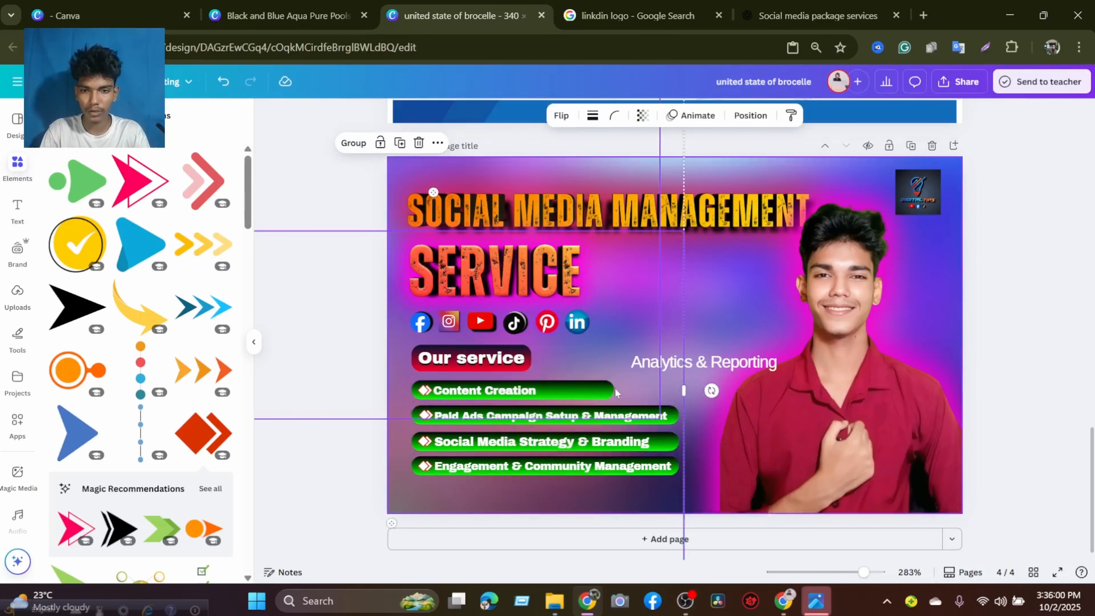
drag(627, 384, 690, 385)
click(1004, 372)
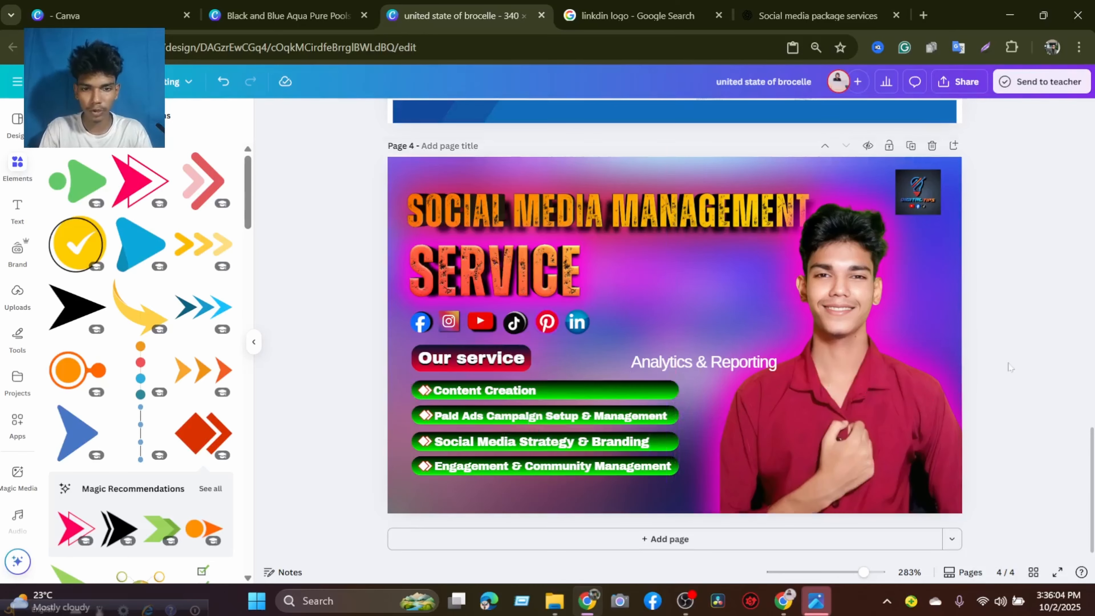
Duplicate the first green bar and place the copy below the fourth one, aligned with the stack.
click(598, 386)
click(545, 355)
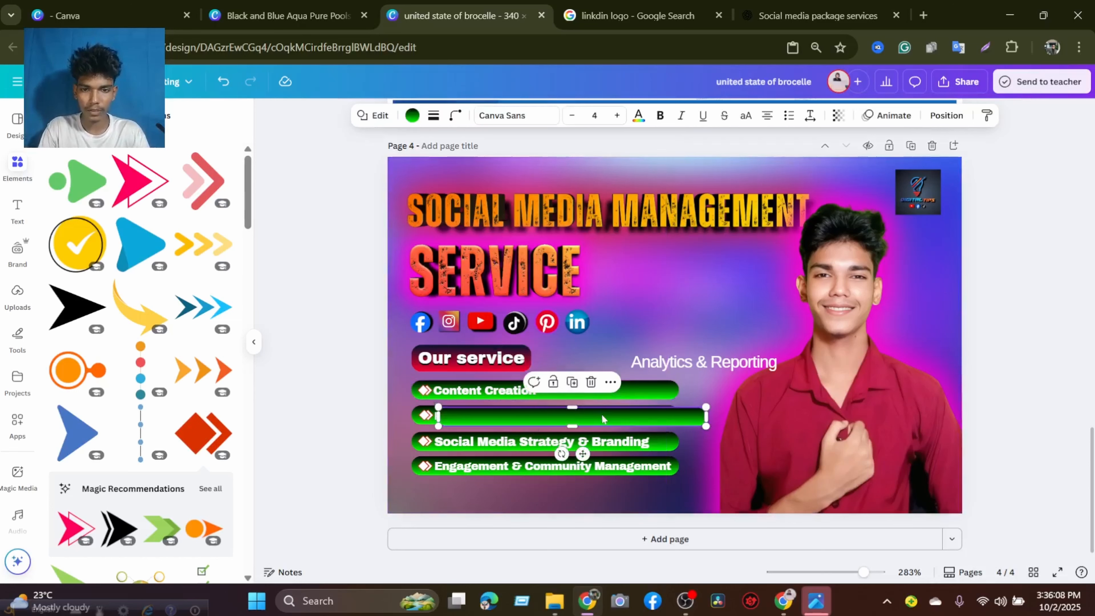
drag(576, 430, 573, 491)
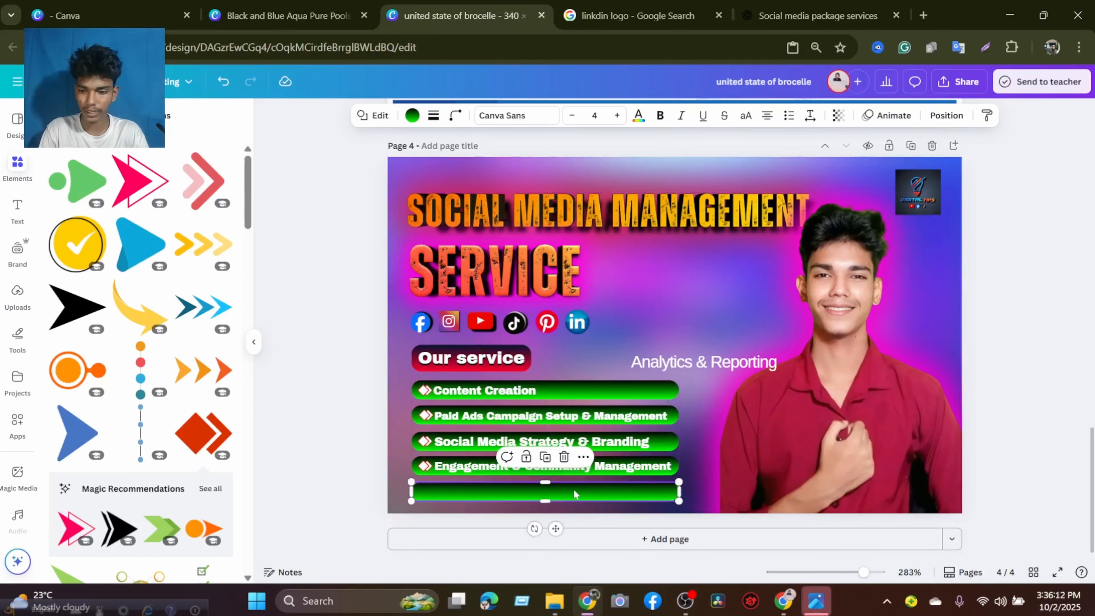
click(612, 330)
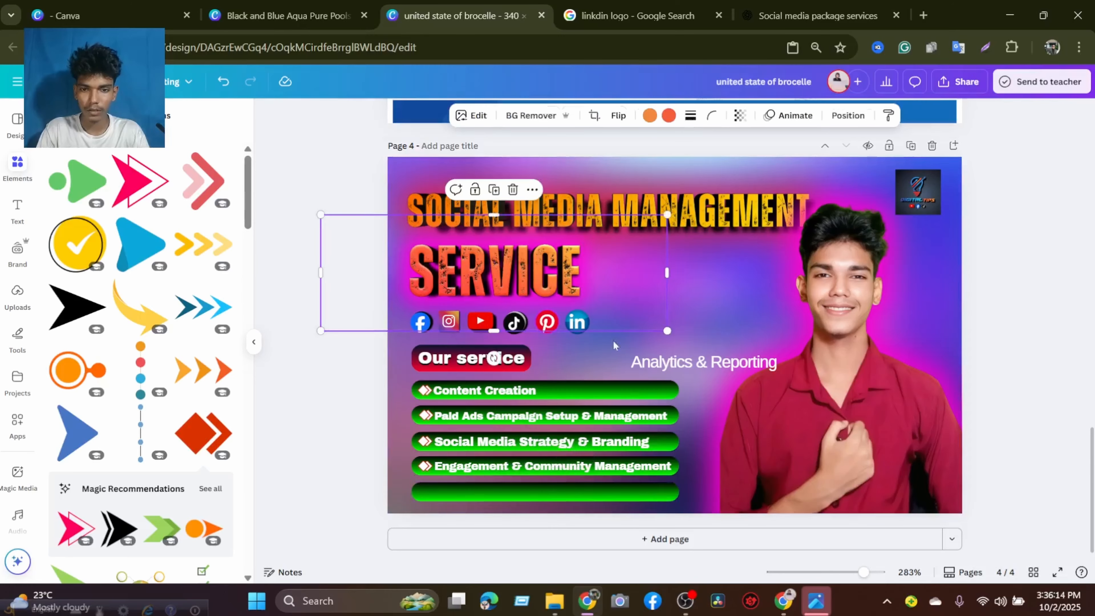
click(573, 488)
drag(572, 488, 572, 484)
Nudge the third green bar up slightly together with its "Social Media Strategy & Branding" text and arrow icon.
click(665, 446)
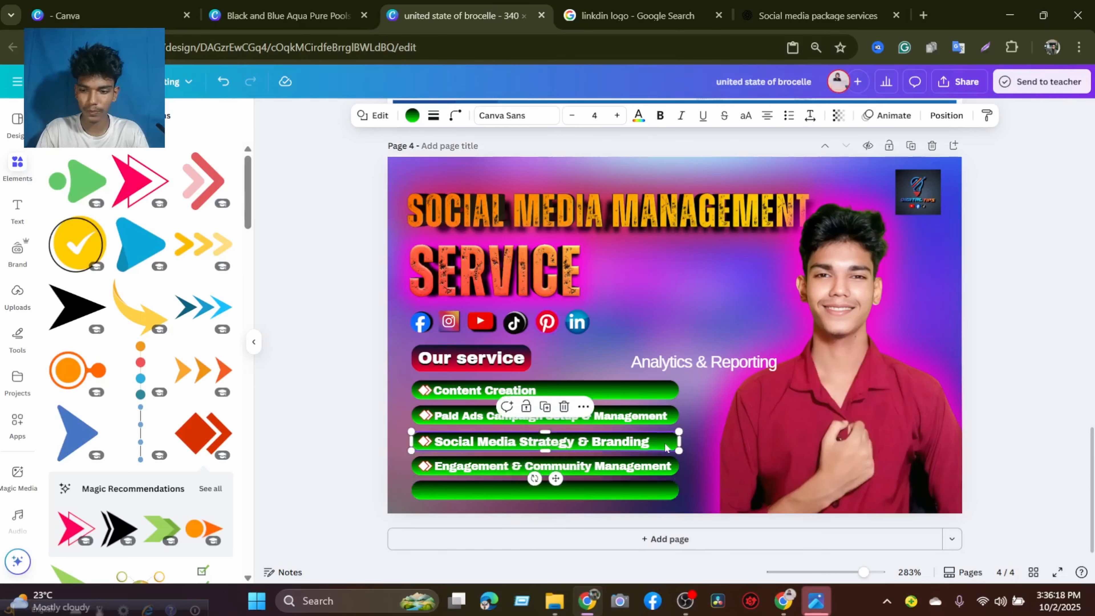
drag(665, 445, 622, 445)
click(624, 442)
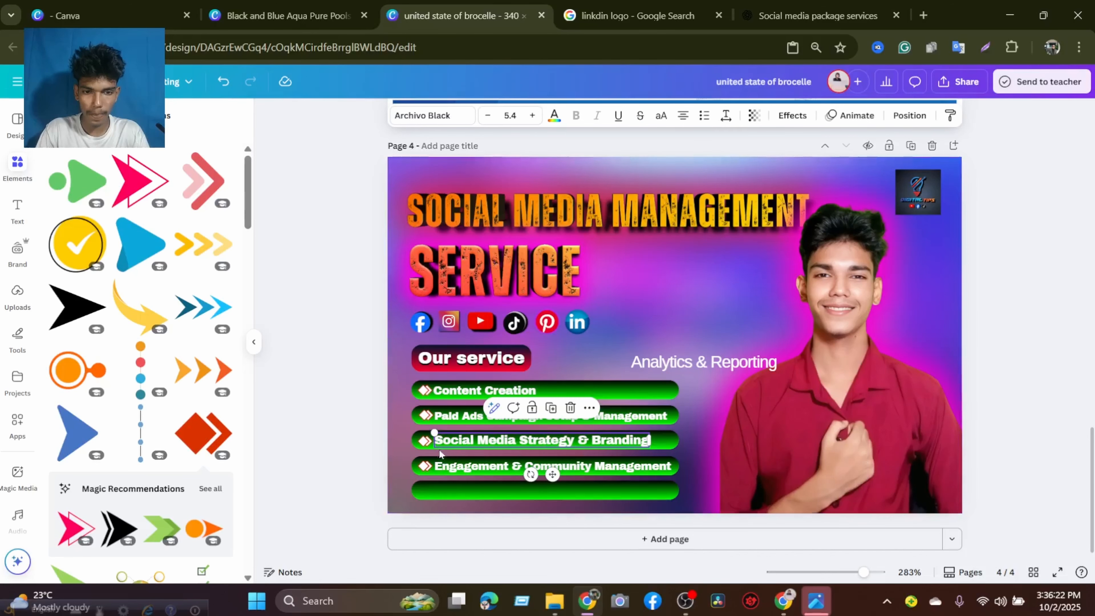
click(426, 446)
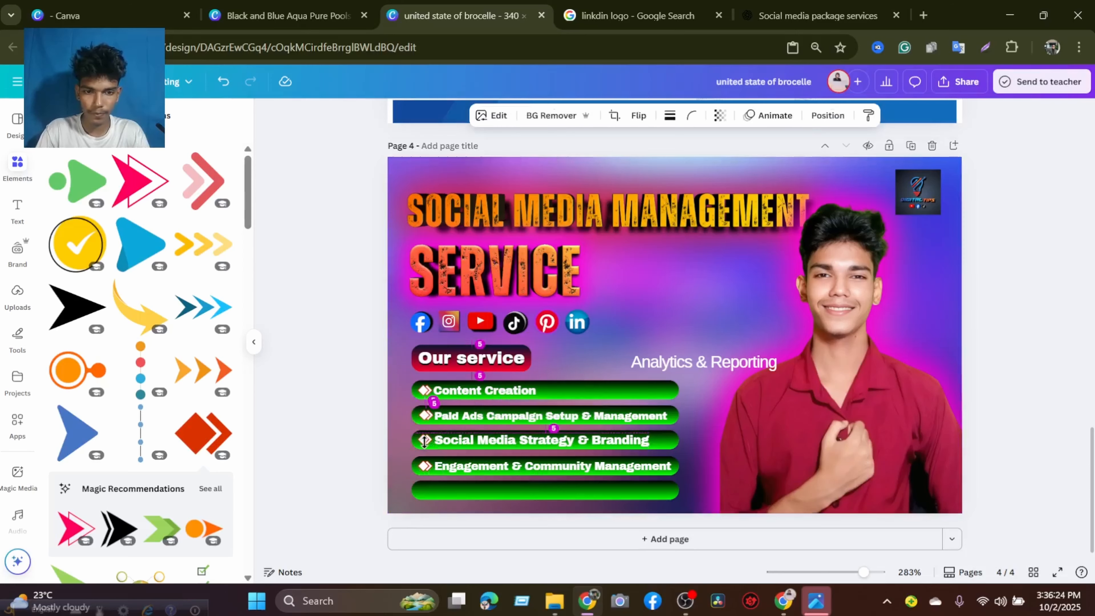
click(1005, 348)
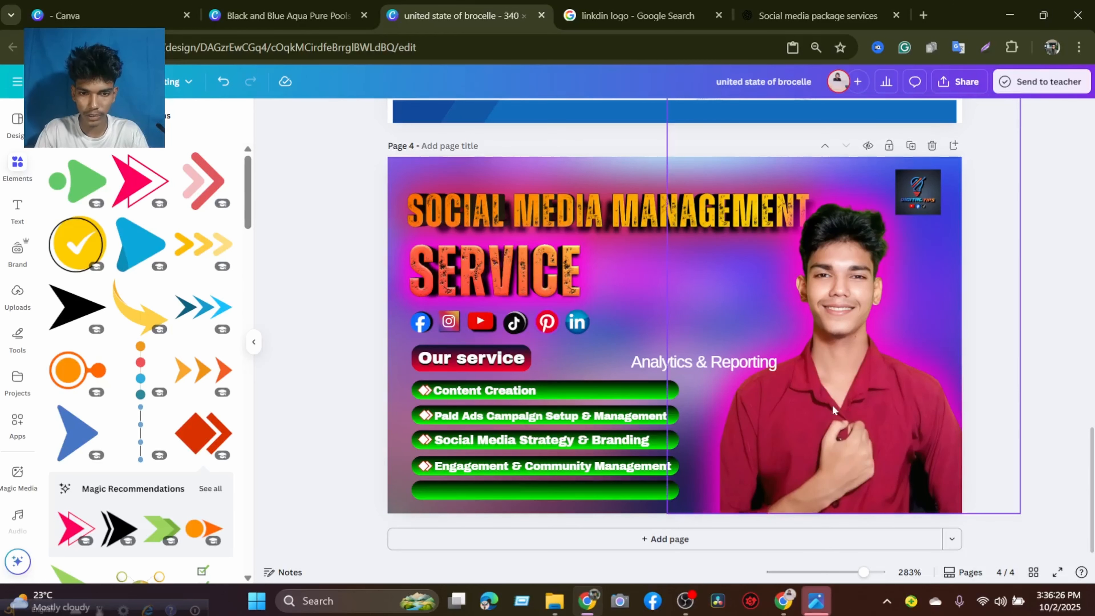
Nudge the fifth bar and the fourth bar with its text and arrow icon up slightly to even out the spacing.
click(609, 495)
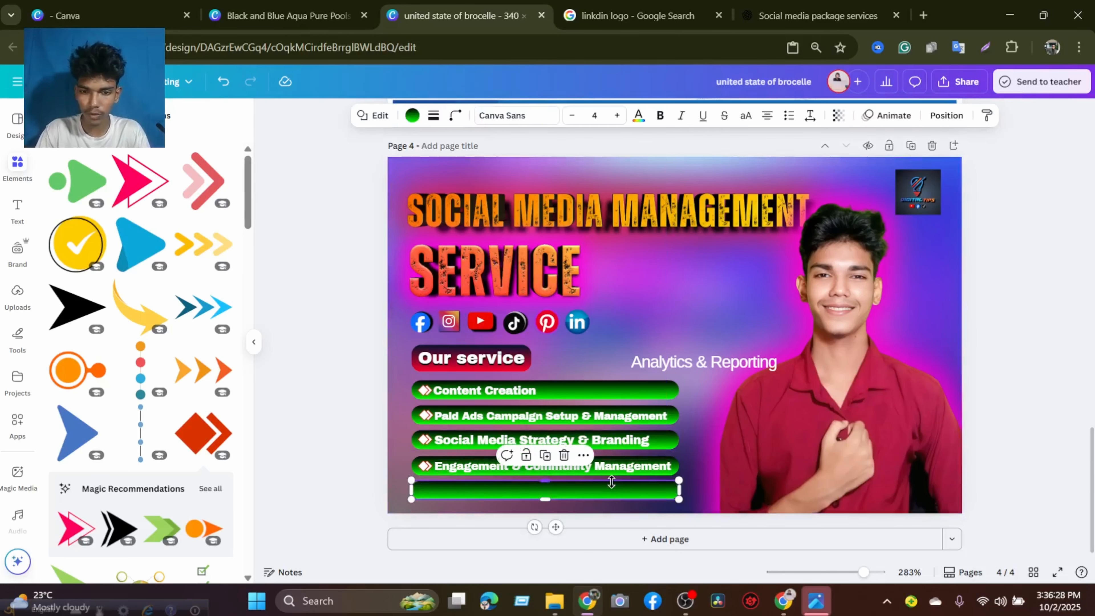
drag(611, 481, 627, 478)
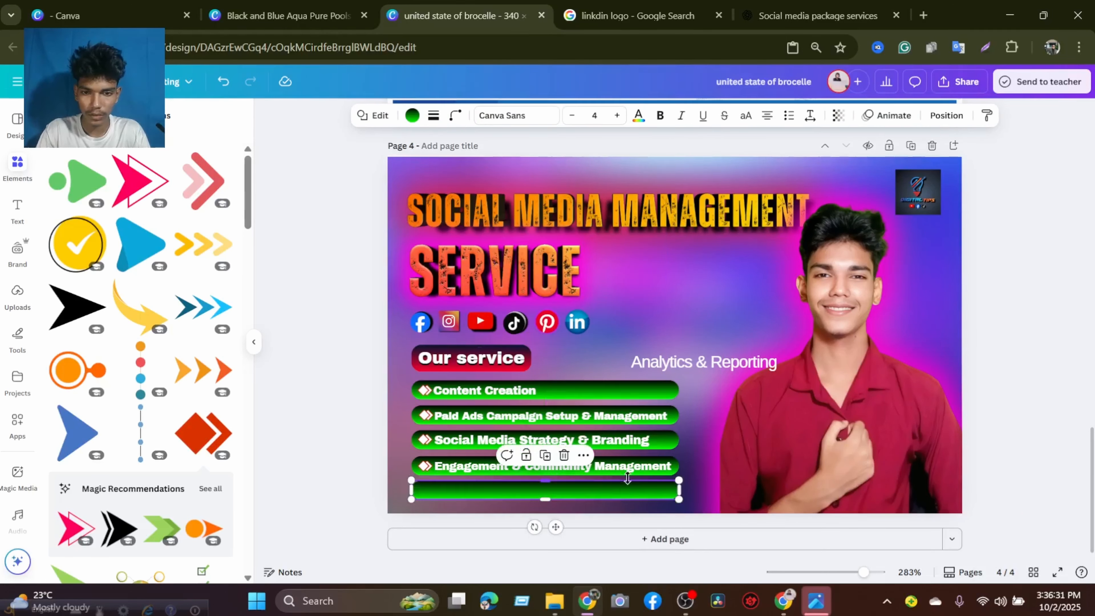
click(676, 465)
key(Up)
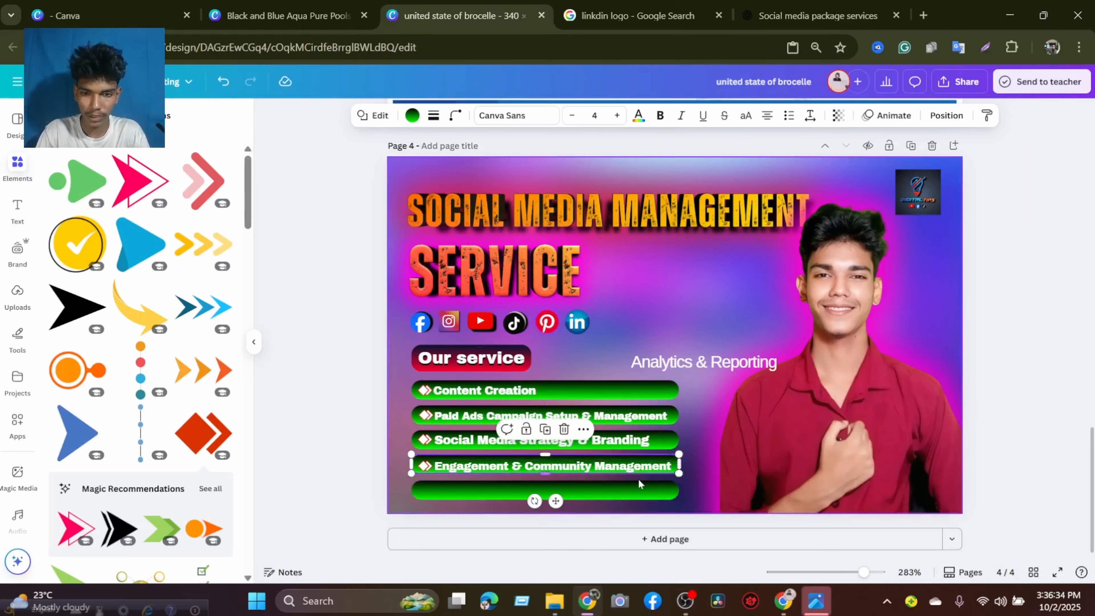
click(636, 488)
key(Up)
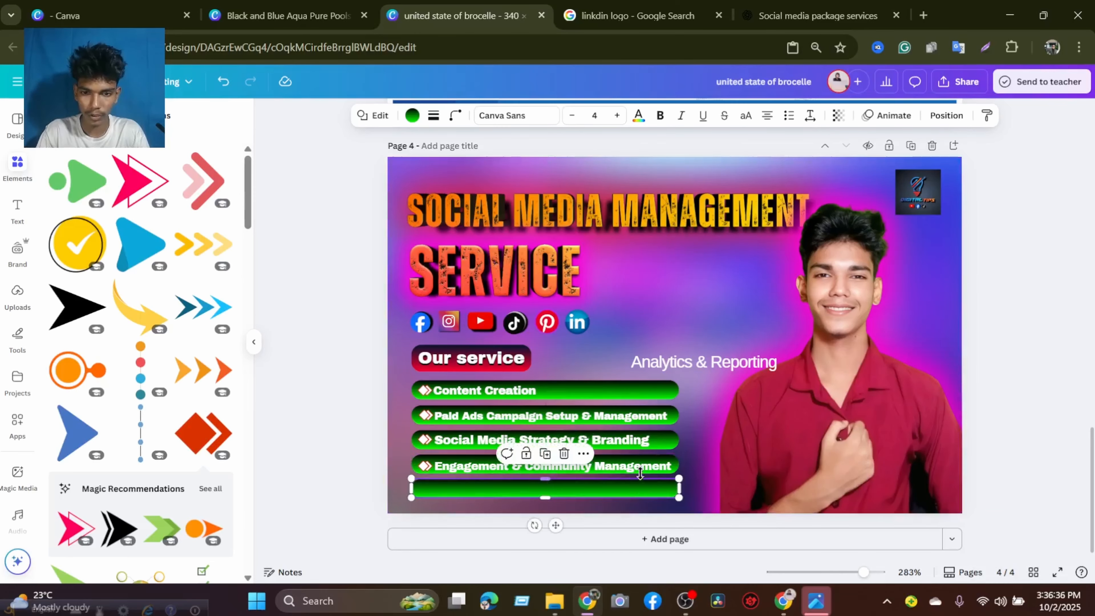
click(645, 471)
key(Up)
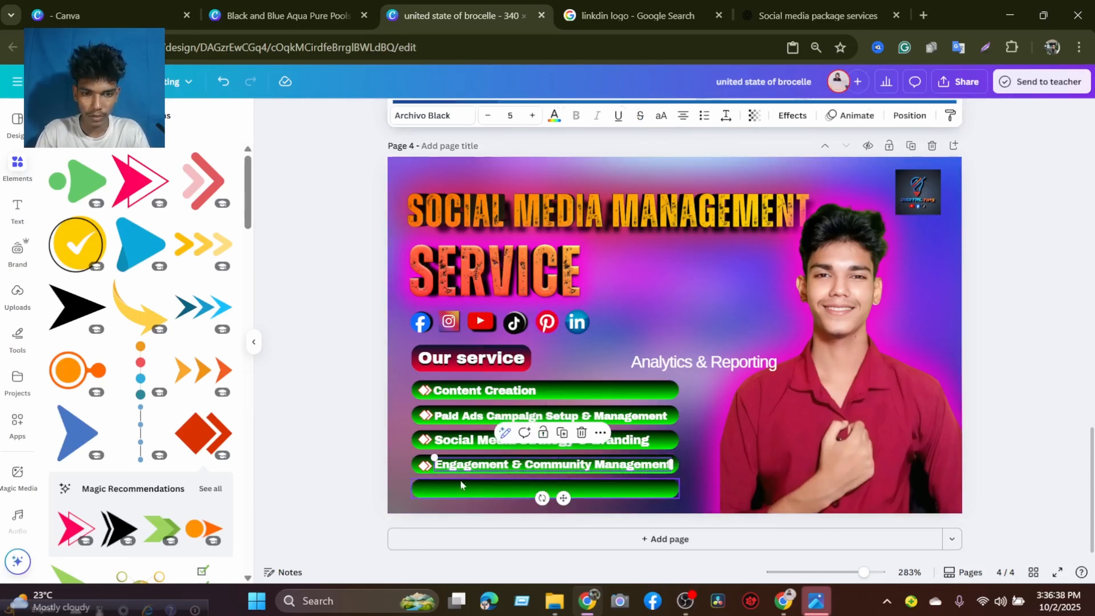
click(423, 465)
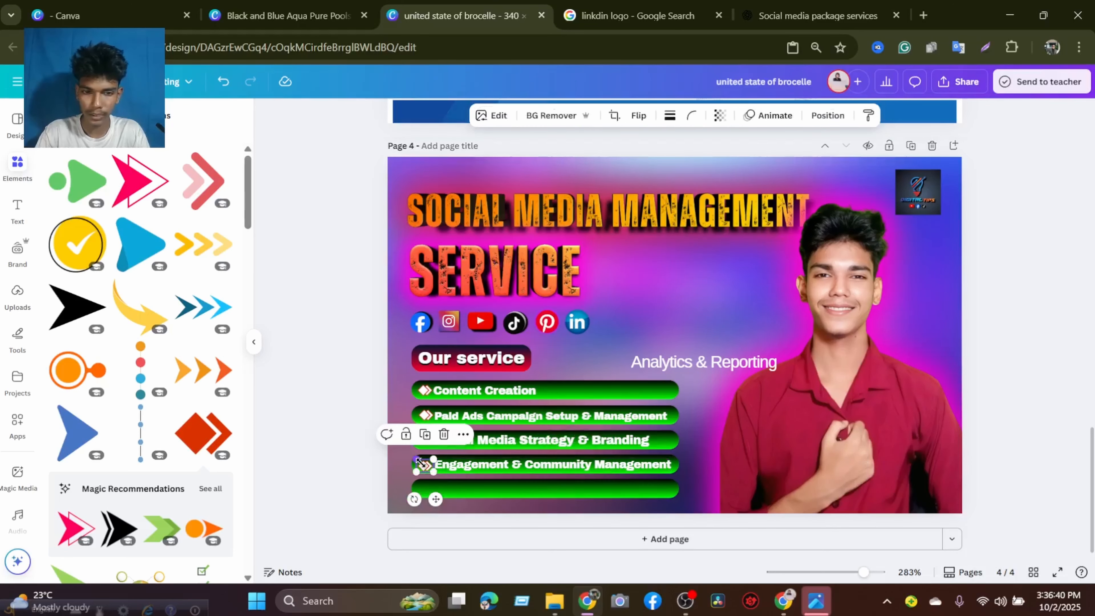
click(999, 329)
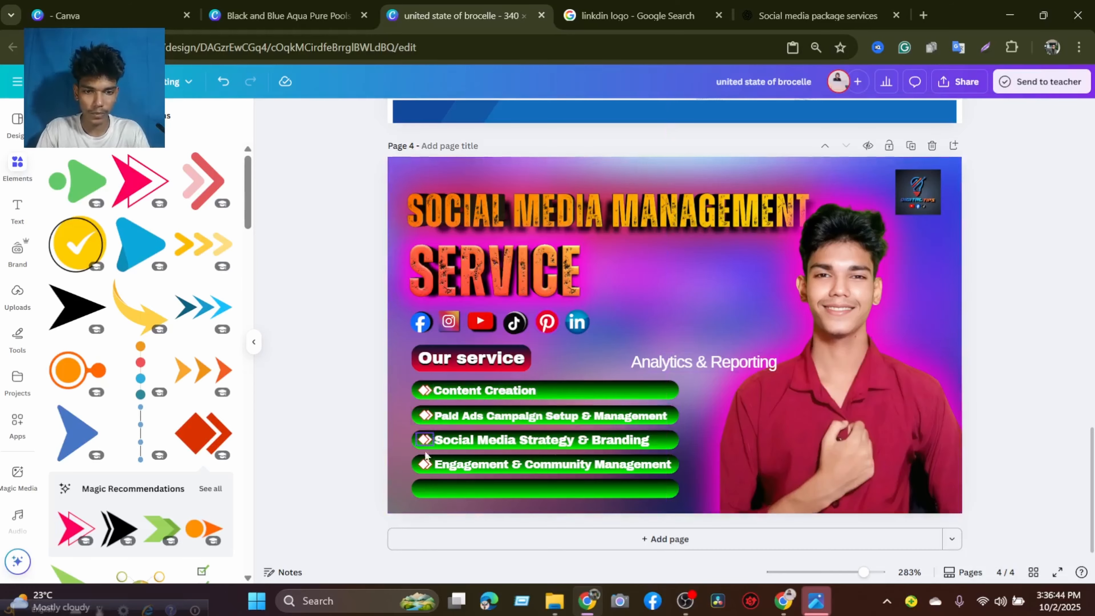
Duplicate the fourth bar's arrow icon and align the copy at the start of the fifth green bar.
click(425, 464)
click(425, 432)
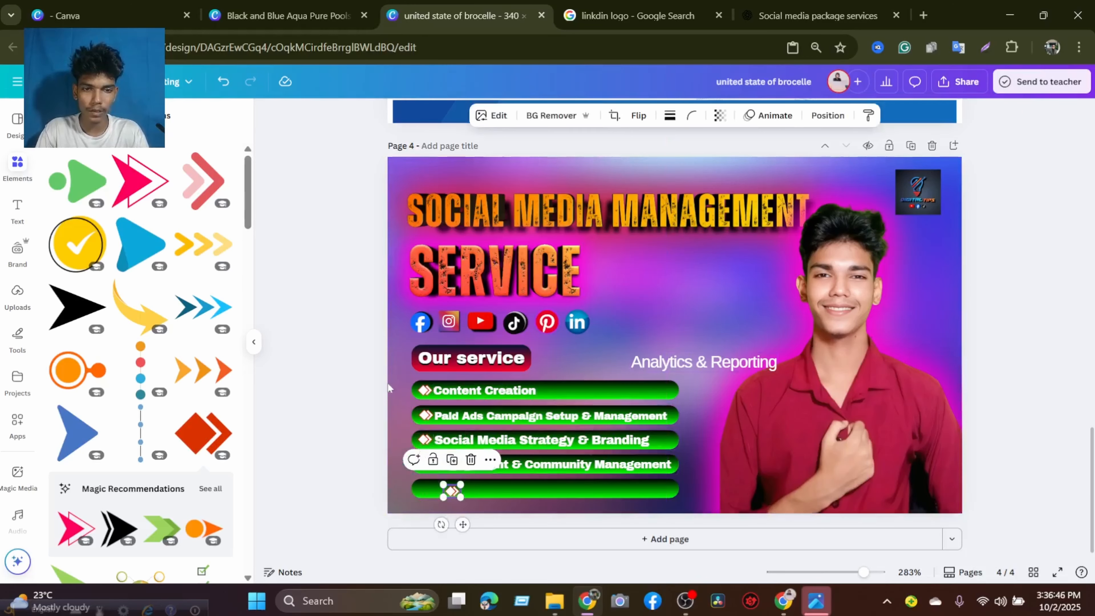
drag(447, 489, 426, 487)
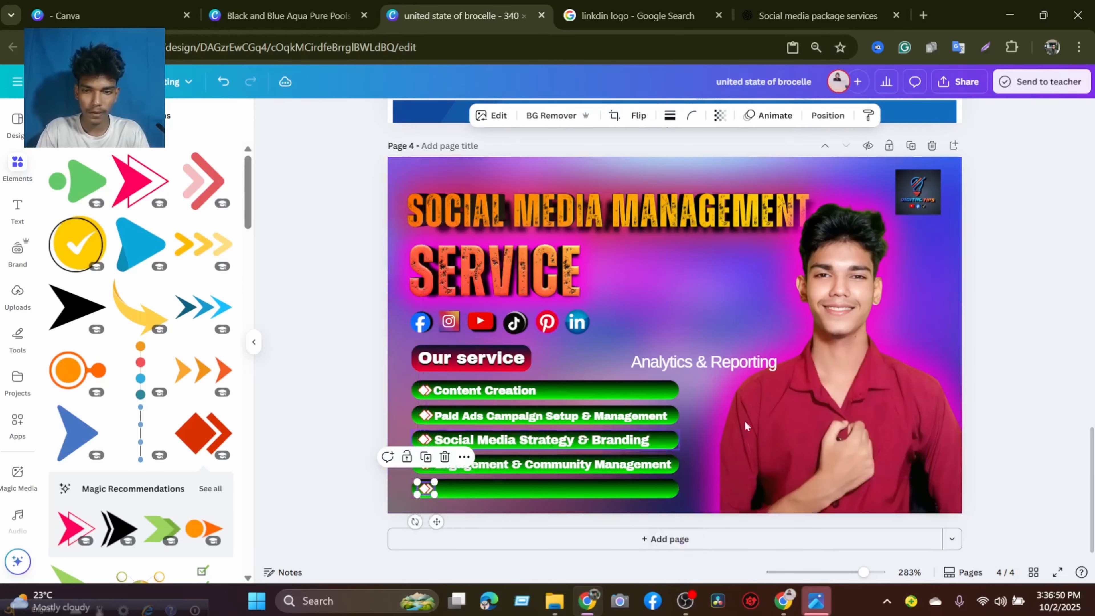
click(1024, 356)
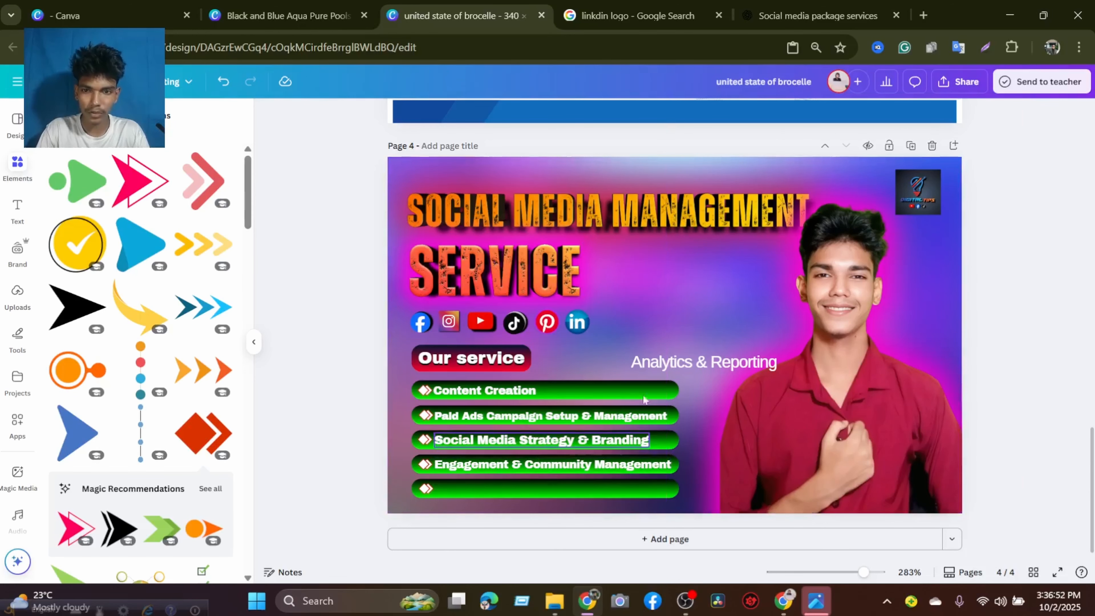
Move "Analytics & Reporting" onto the fifth green bar and bring it forward in the layer order.
click(685, 365)
drag(685, 365, 520, 490)
right_click(520, 492)
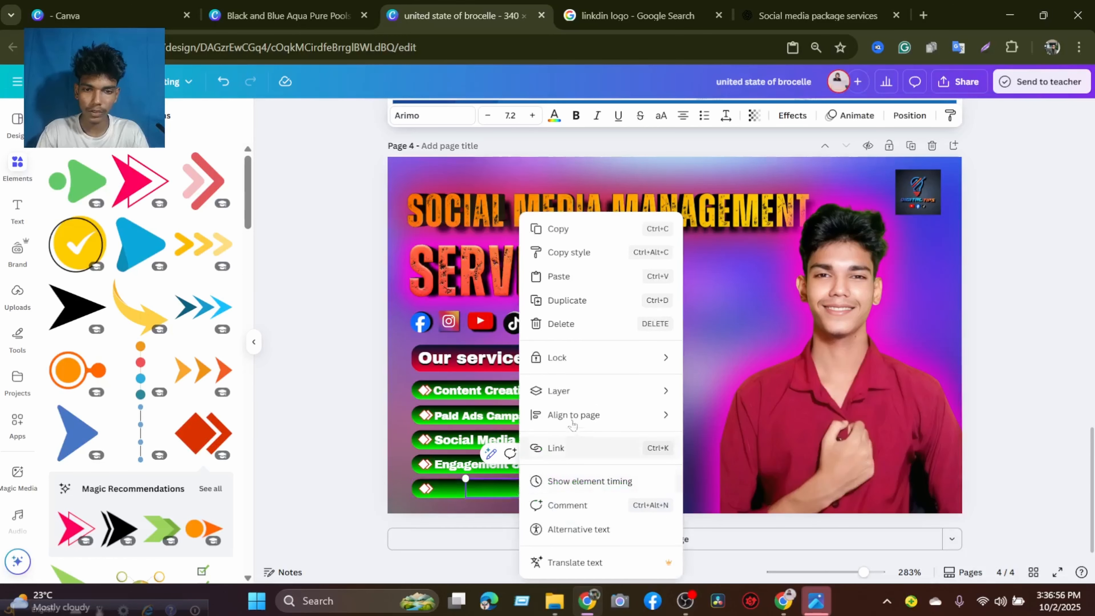
mouse_move(648, 392)
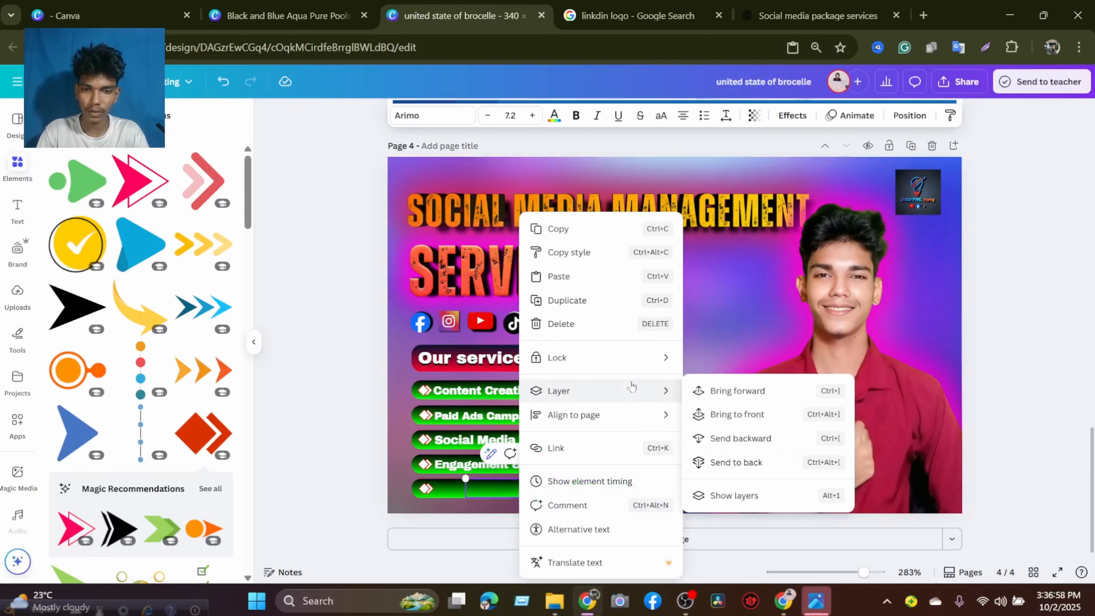
click(733, 390)
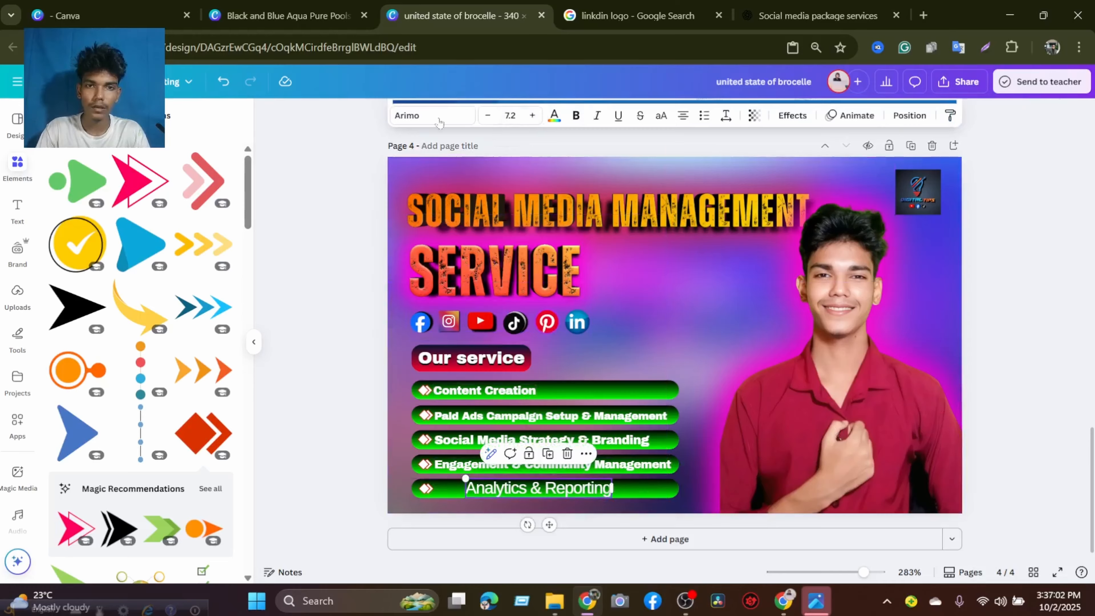
Set "Analytics & Reporting" in Archivo Black at size 5.5 and align it on the fifth bar with the texts above.
click(431, 115)
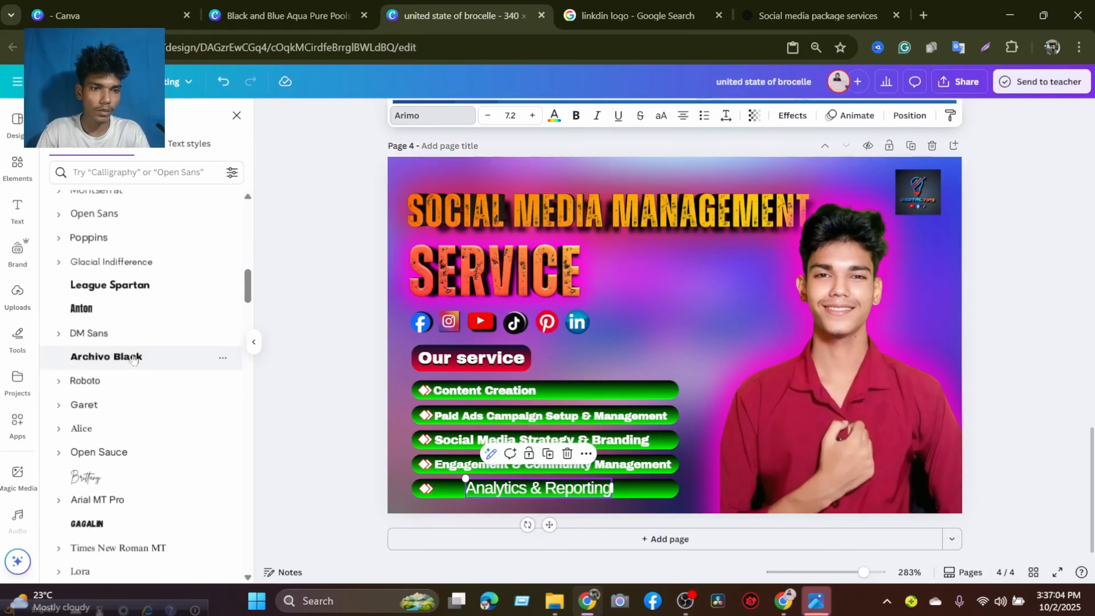
click(133, 357)
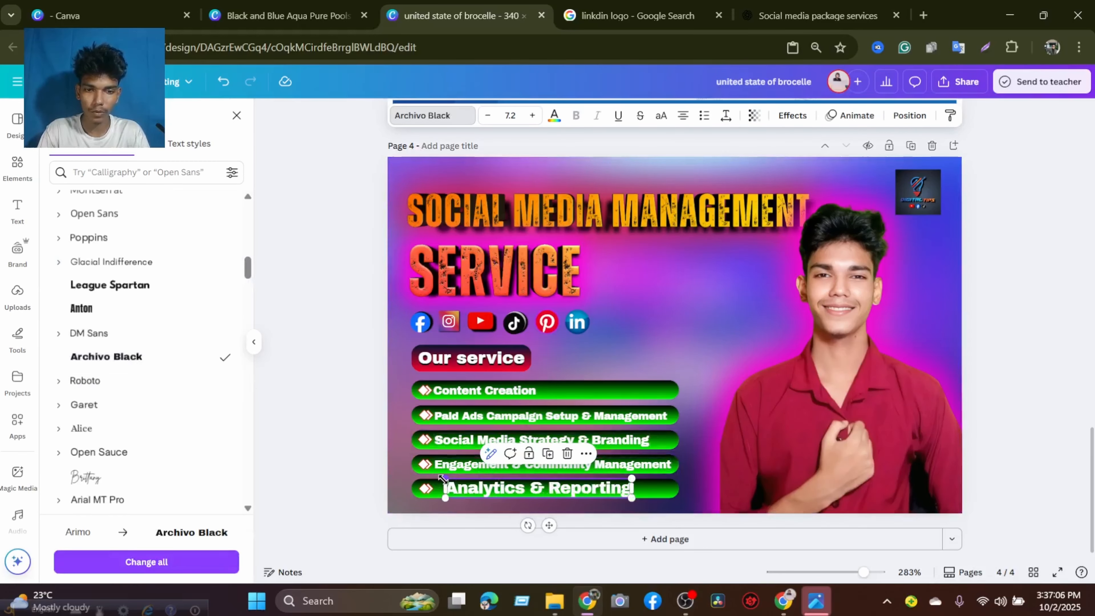
mouse_move(442, 477)
mouse_down()
mouse_move(490, 484)
mouse_move(441, 487)
mouse_up()
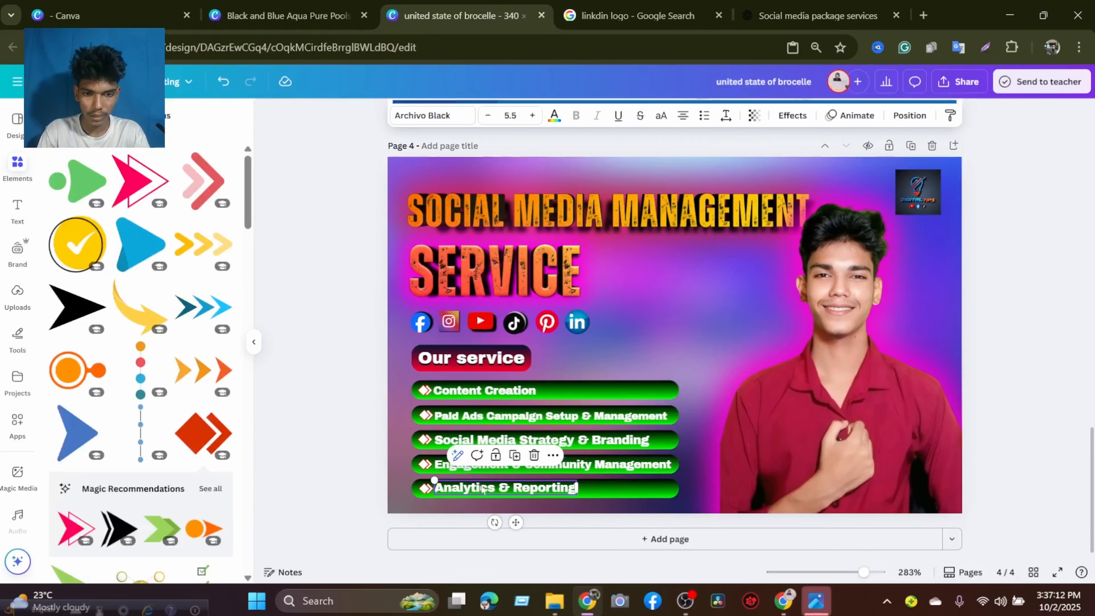
click(599, 346)
click(478, 487)
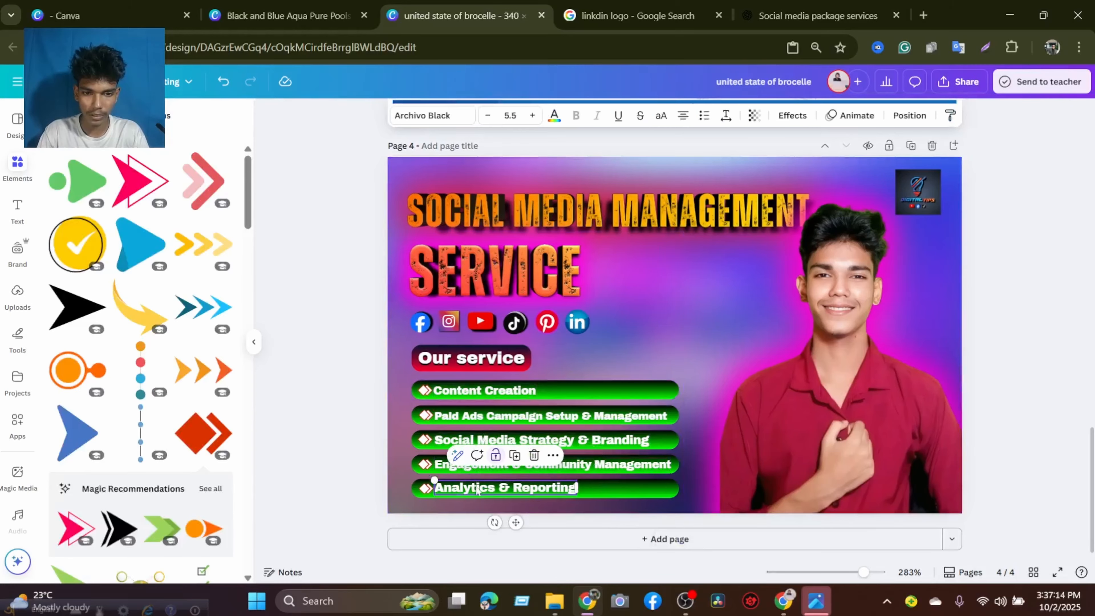
key(Right)
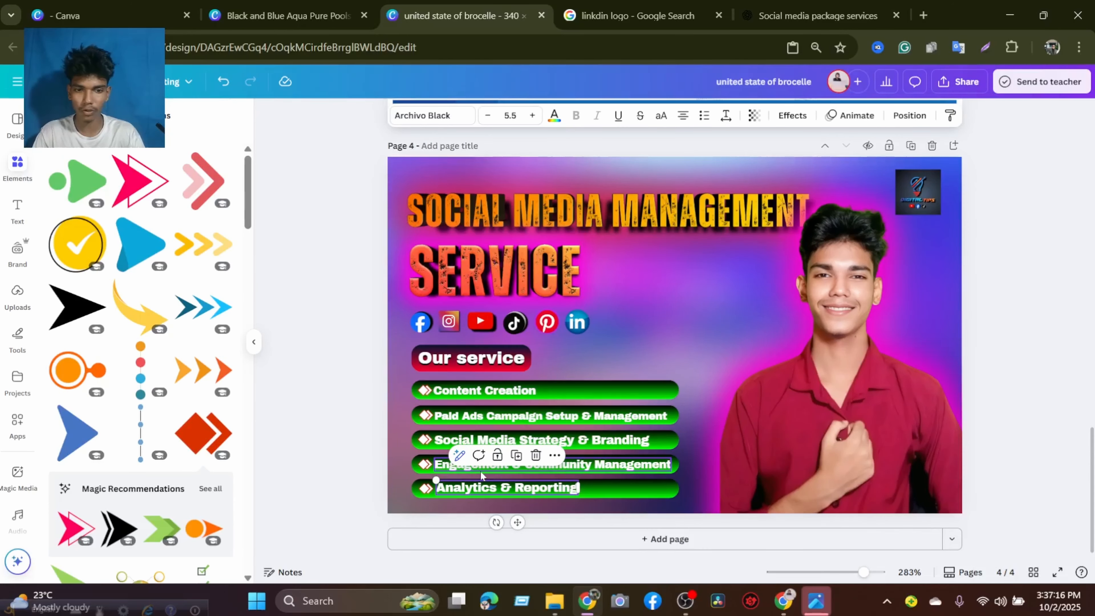
Try nudging "Analytics & Reporting" down slightly on the fifth green bar, and move it back up.
click(997, 321)
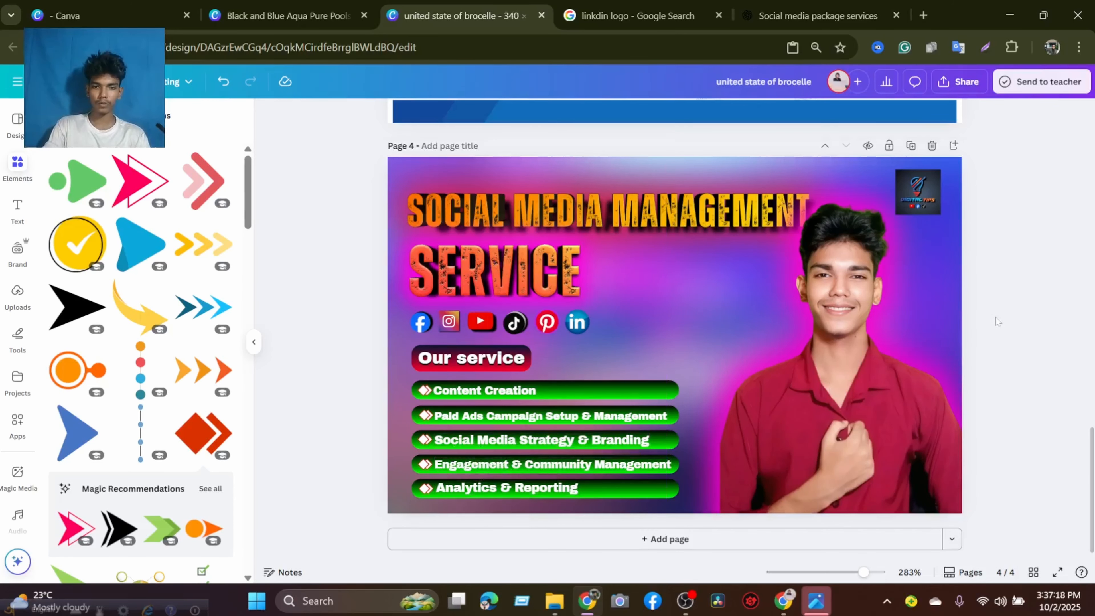
click(565, 488)
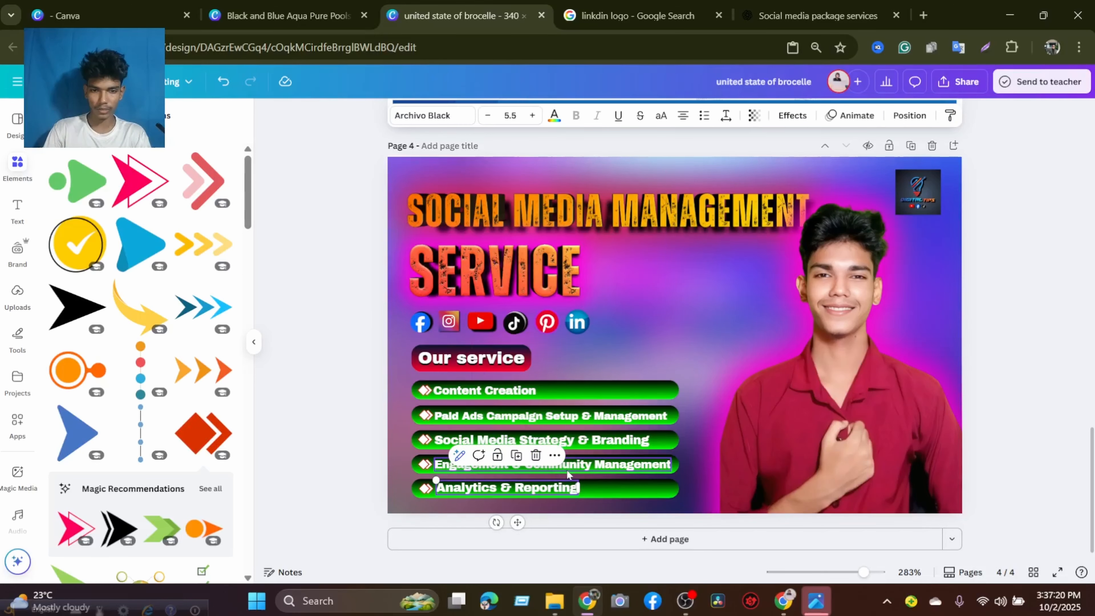
key(Down)
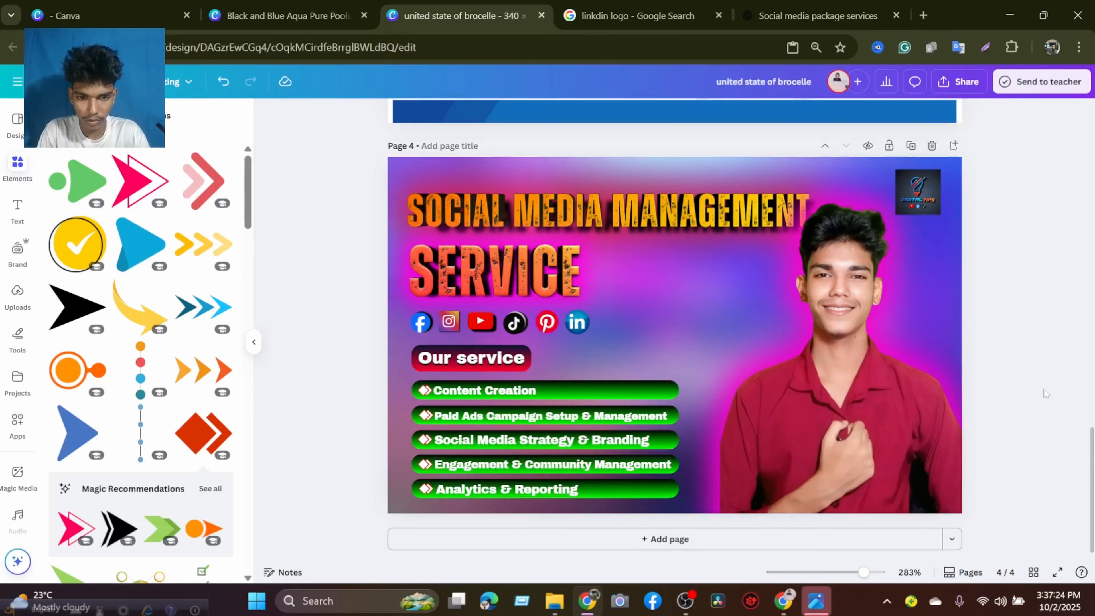
key(Up)
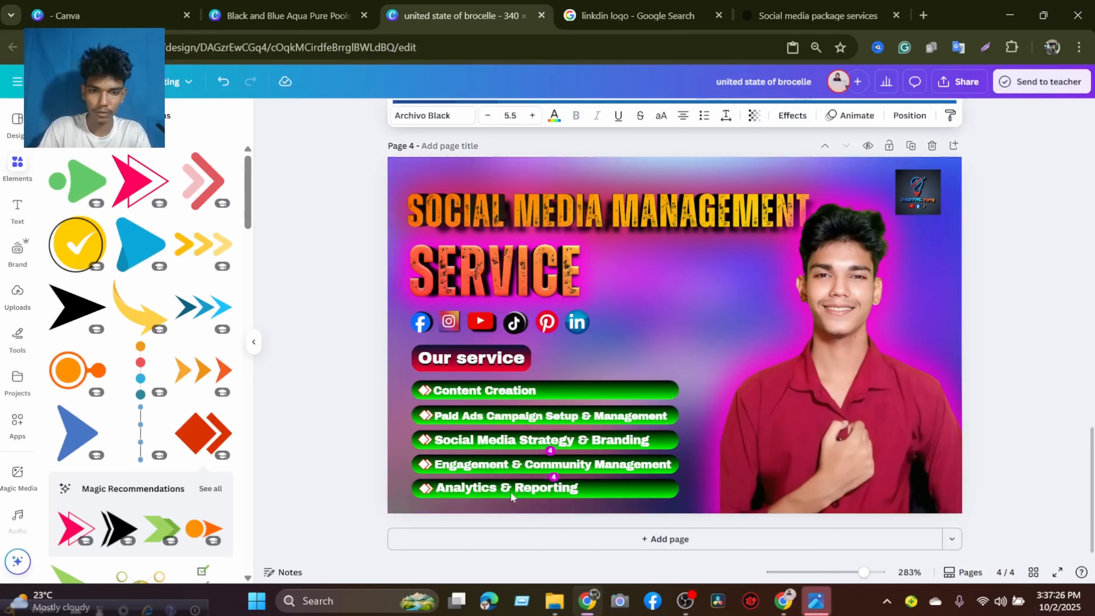
click(1008, 306)
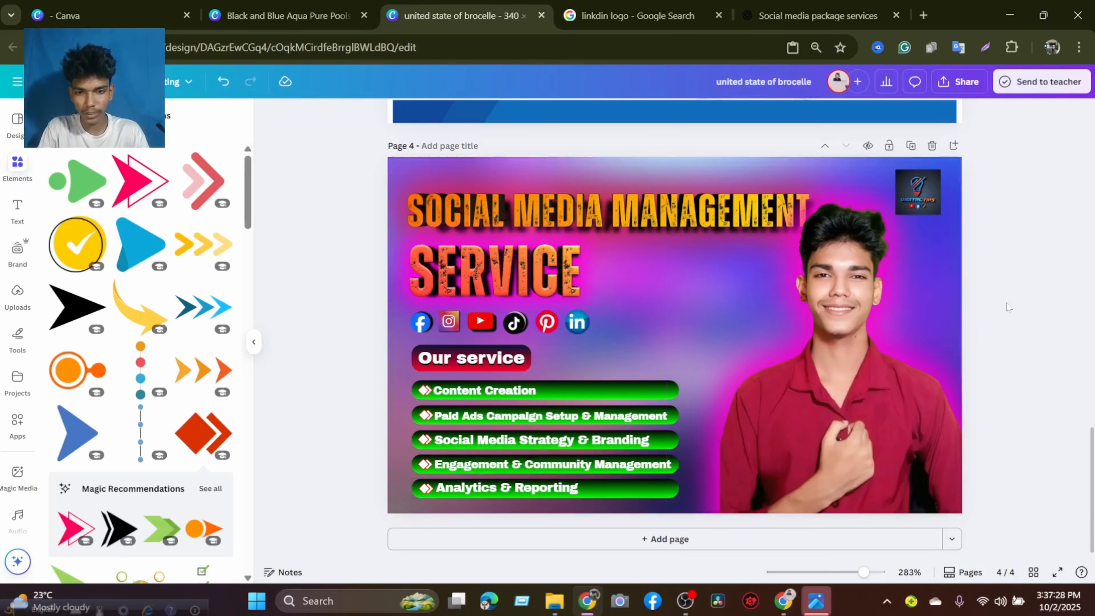
Apply the Shadow text effect to all five service names on the green bars together.
click(508, 392)
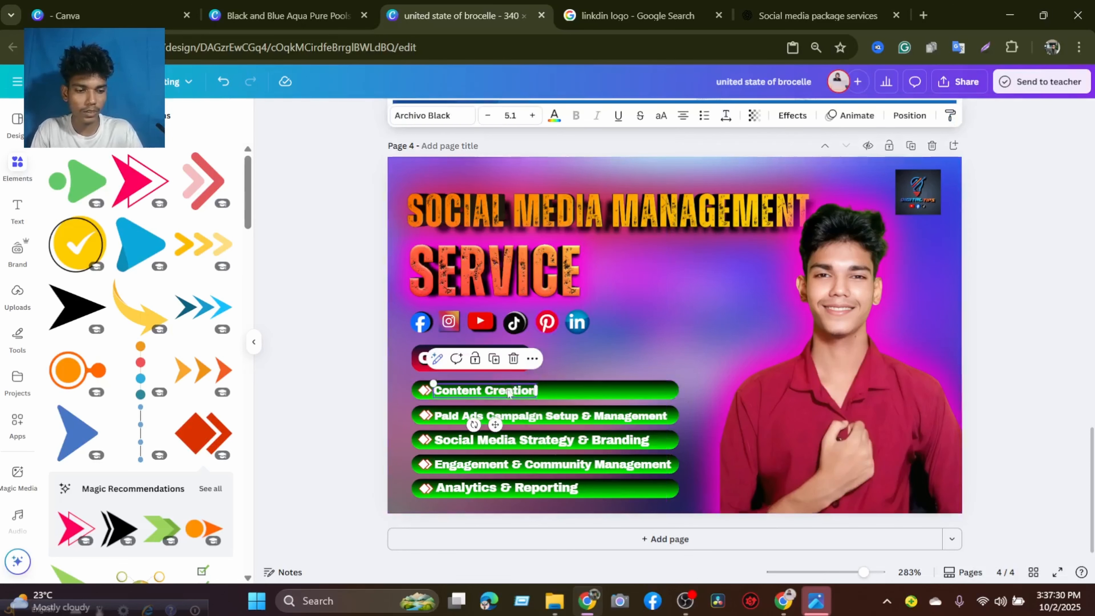
shift+click(530, 415)
shift+click(541, 439)
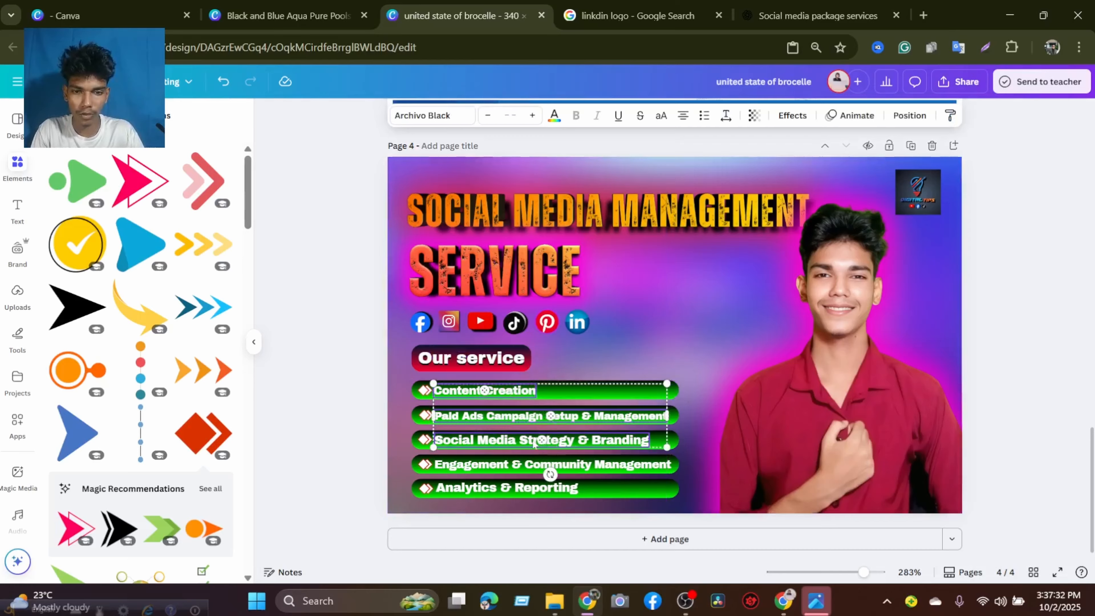
shift+click(518, 464)
shift+click(509, 487)
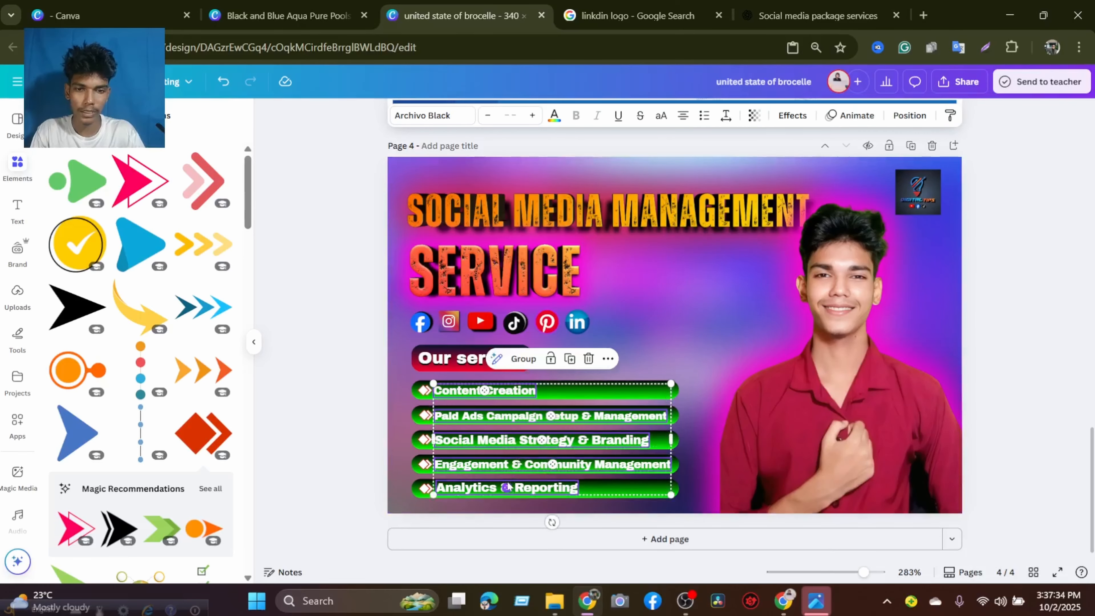
click(786, 121)
click(147, 194)
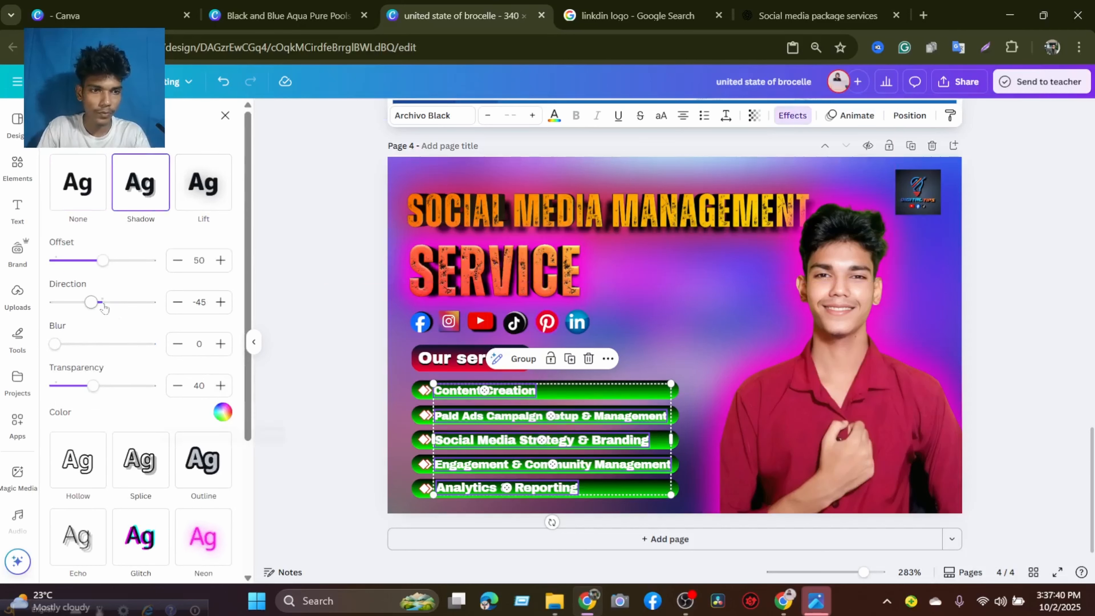
Set the service names' shadow offset to 57 and its color to black.
drag(103, 260, 110, 268)
click(222, 411)
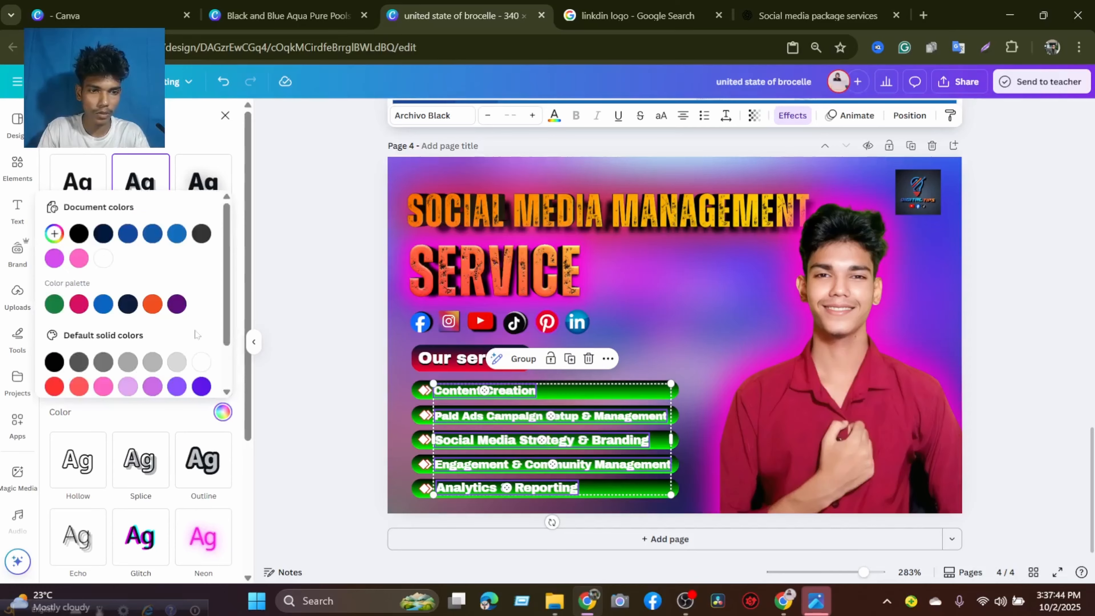
click(79, 233)
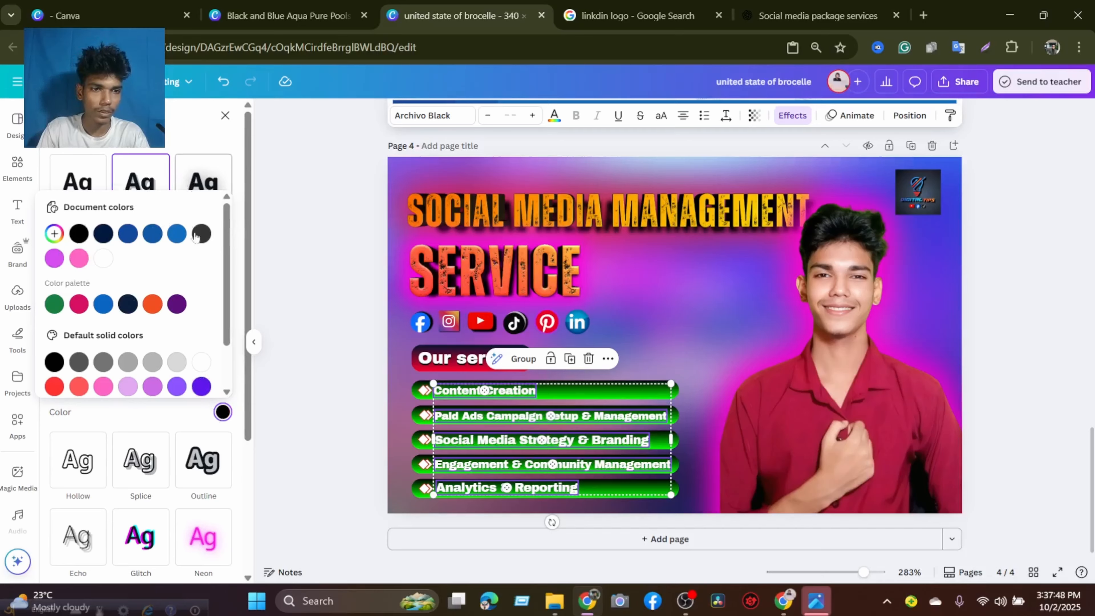
click(222, 412)
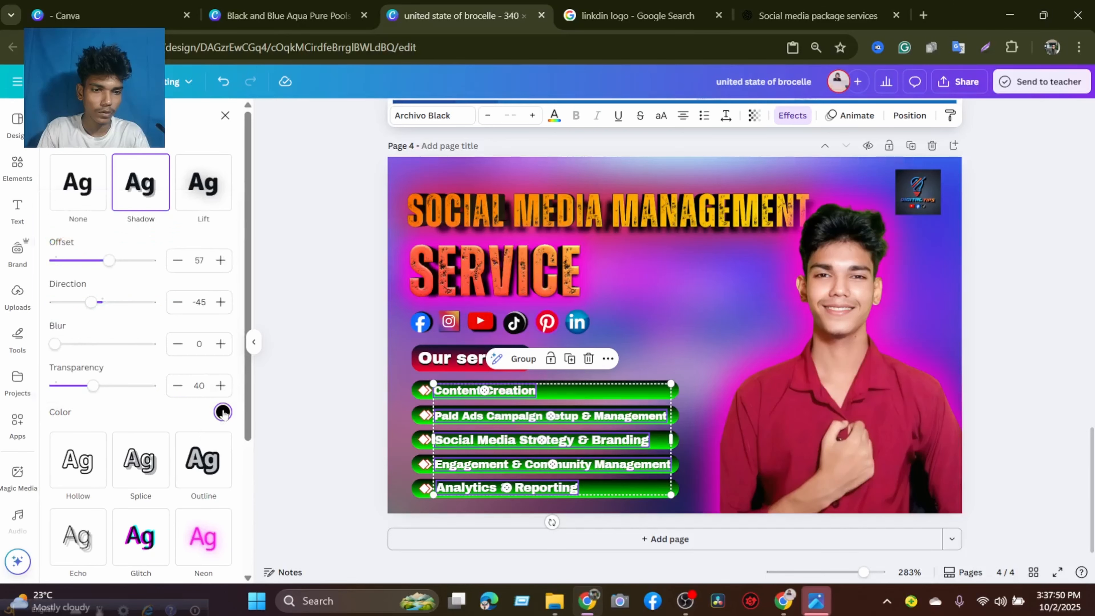
Set the service names' shadow transparency to 100 and direction to 10, and raise its offset to the maximum.
drag(110, 260, 148, 264)
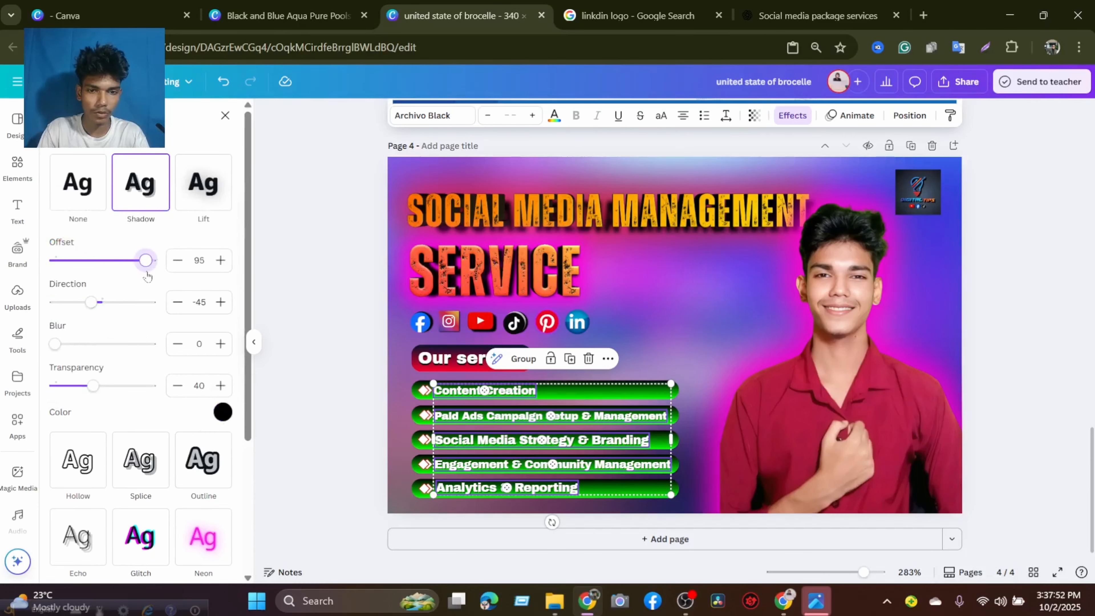
drag(93, 385, 165, 392)
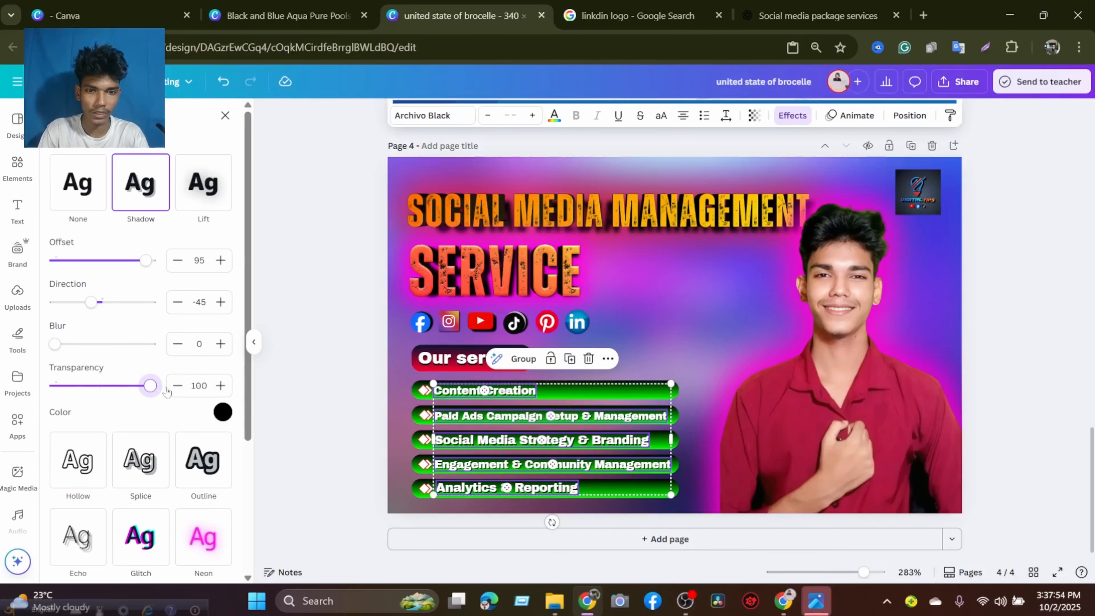
mouse_move(92, 303)
mouse_down()
mouse_move(120, 303)
mouse_move(106, 305)
mouse_up()
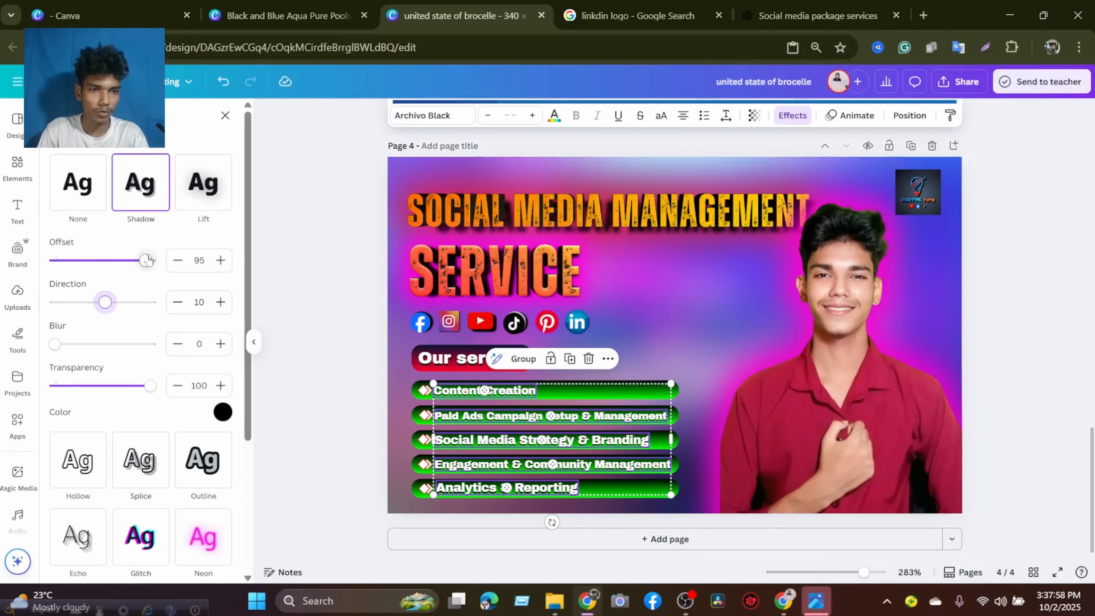
drag(146, 261, 160, 261)
click(714, 331)
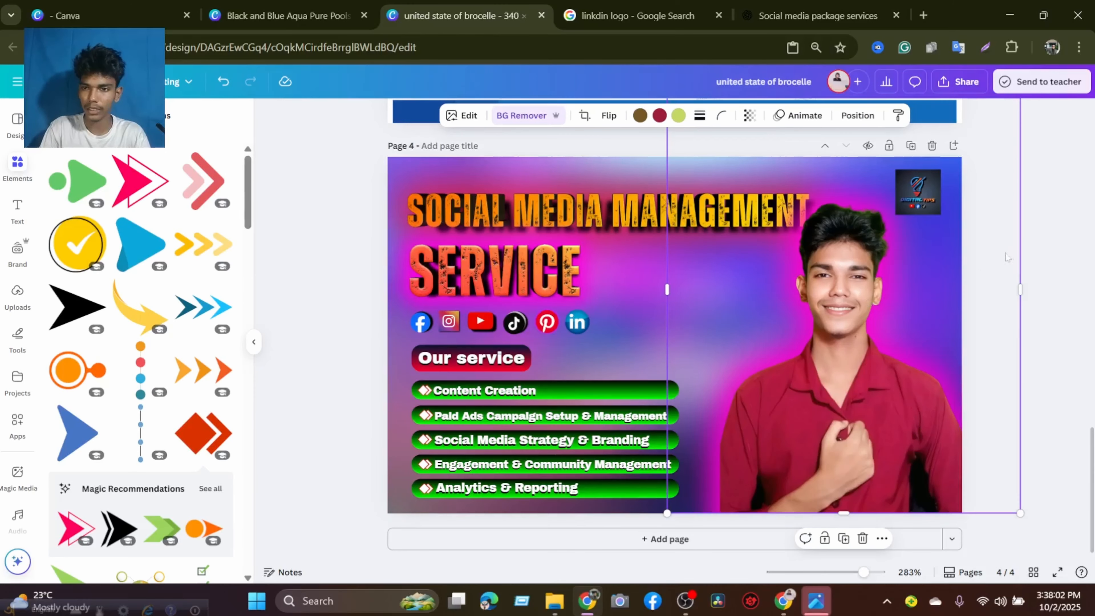
click(1046, 224)
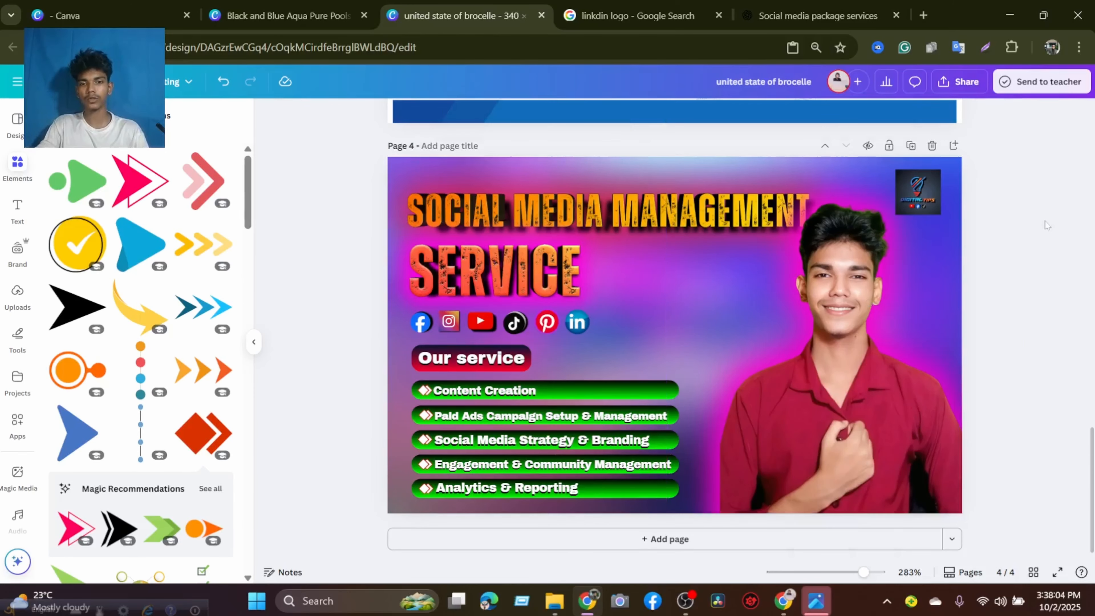
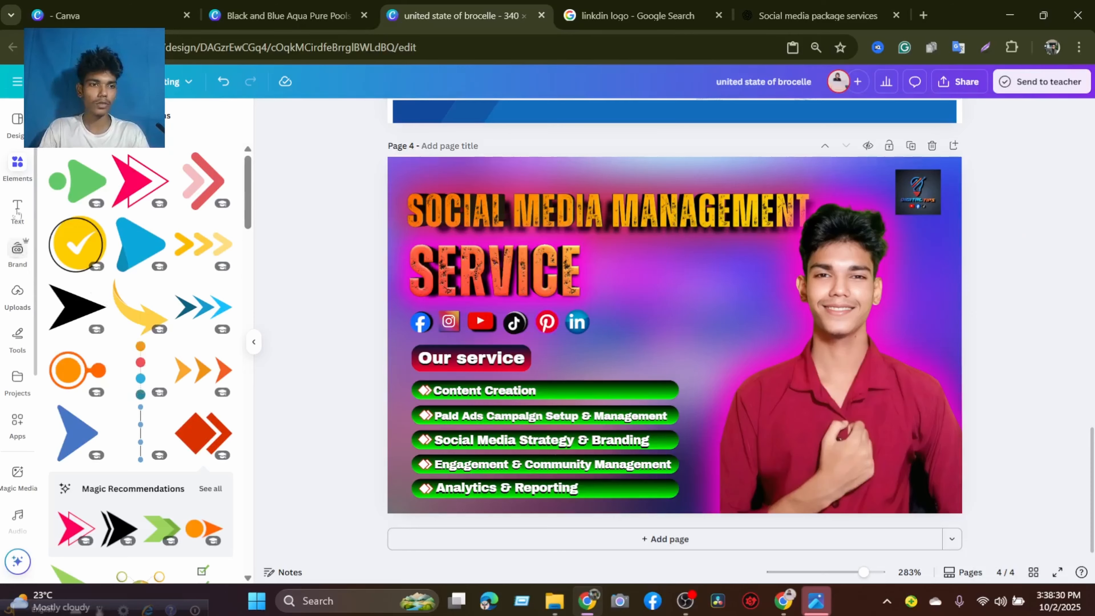
Search the elements library for "35% off" and limit the results to graphics.
click(56, 116)
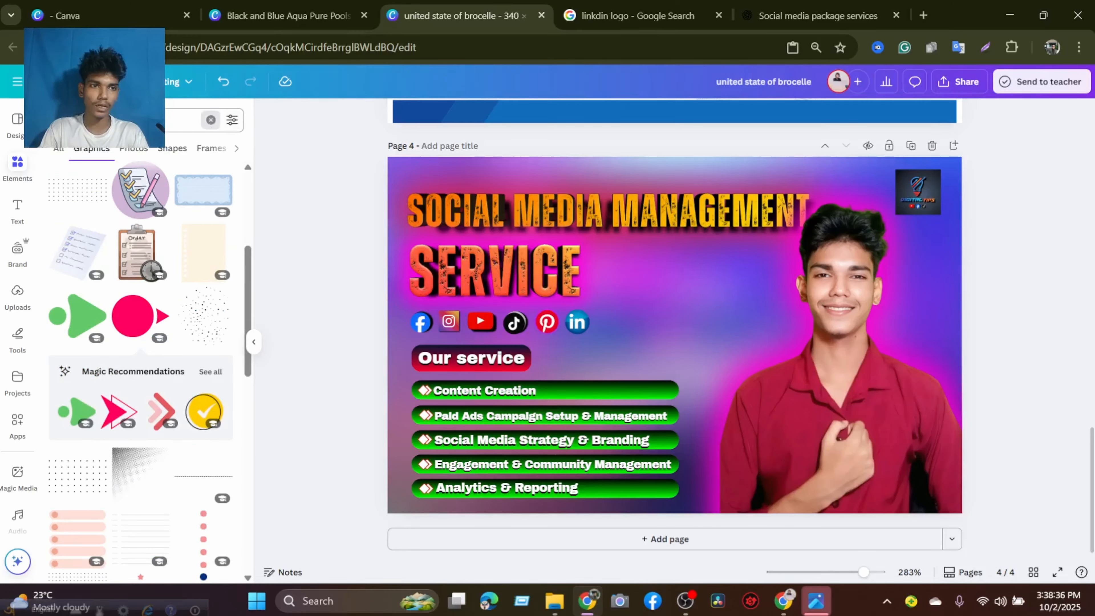
click(211, 119)
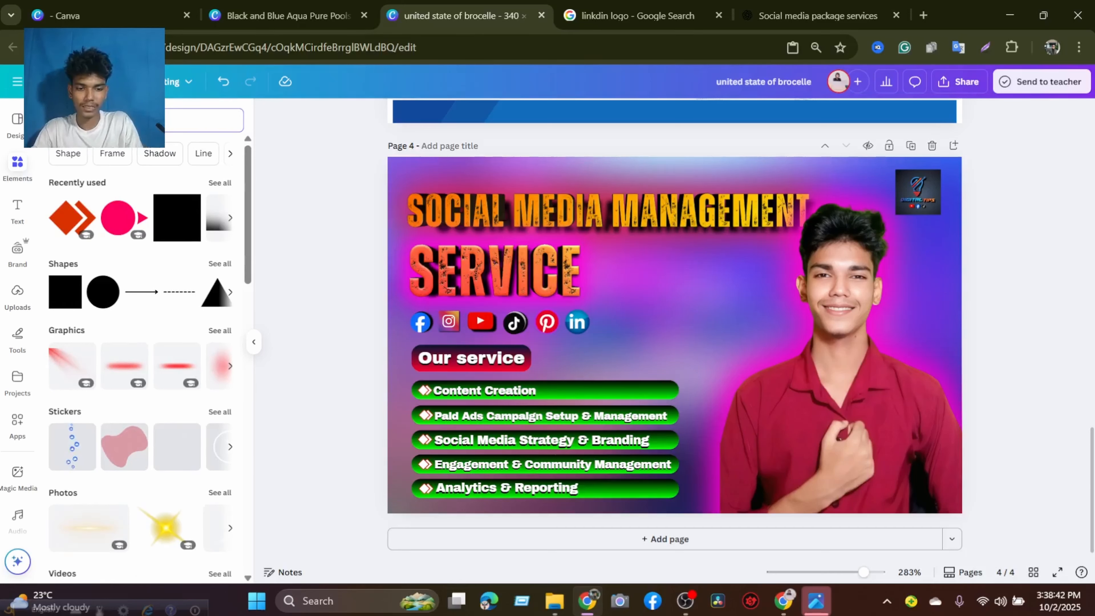
text(35)
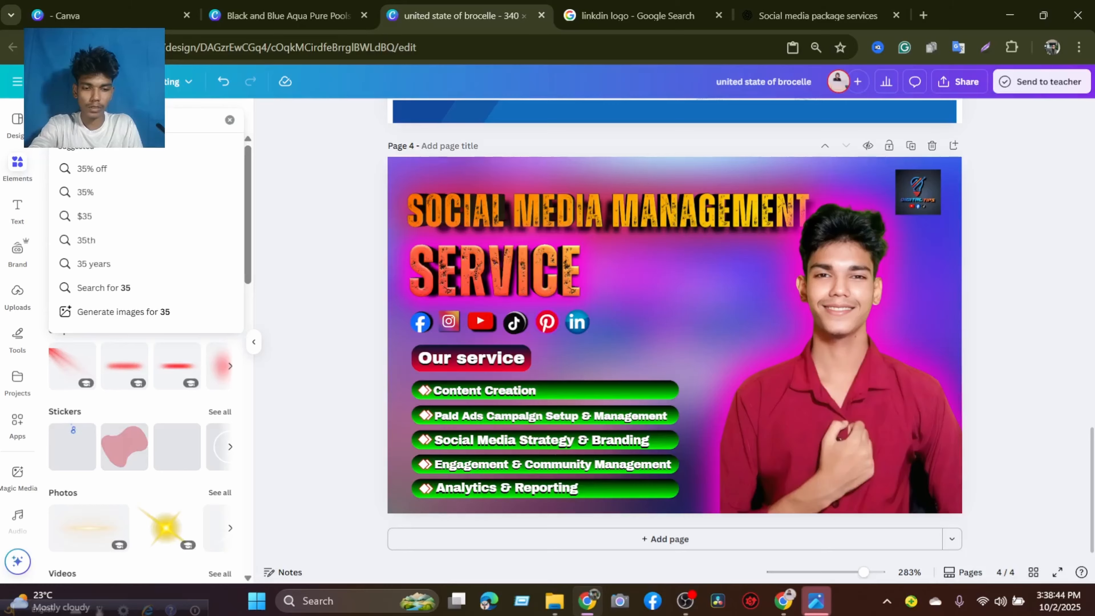
text(% off)
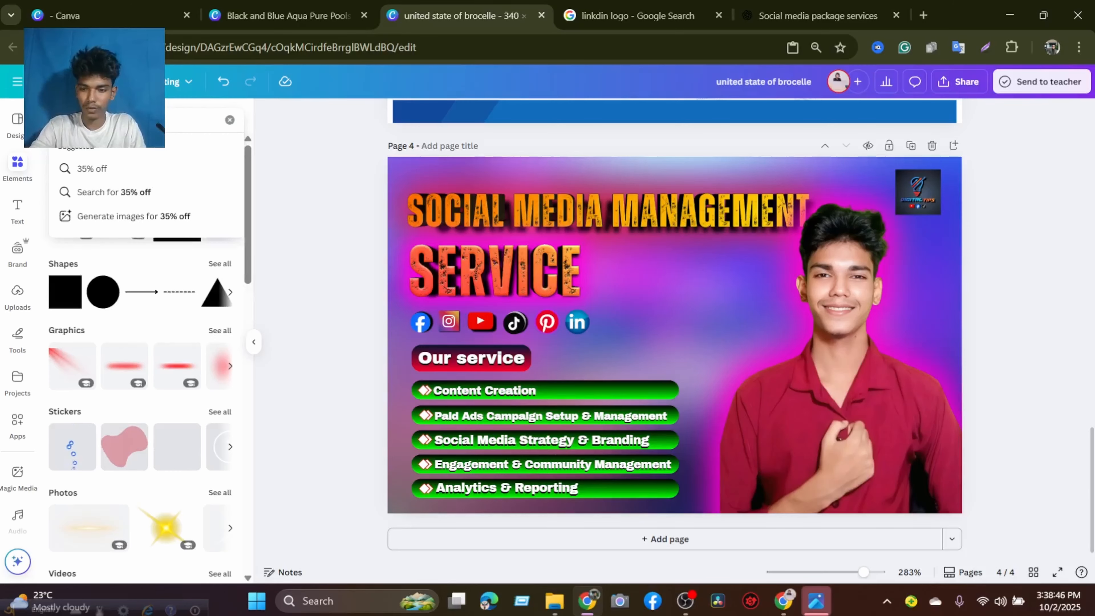
key(Return)
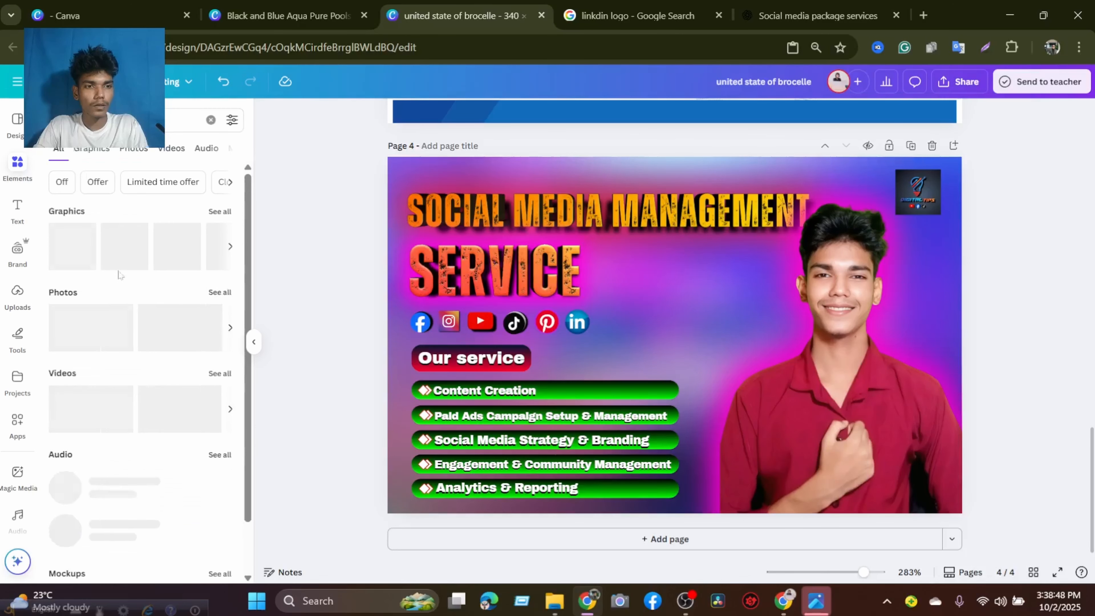
click(106, 155)
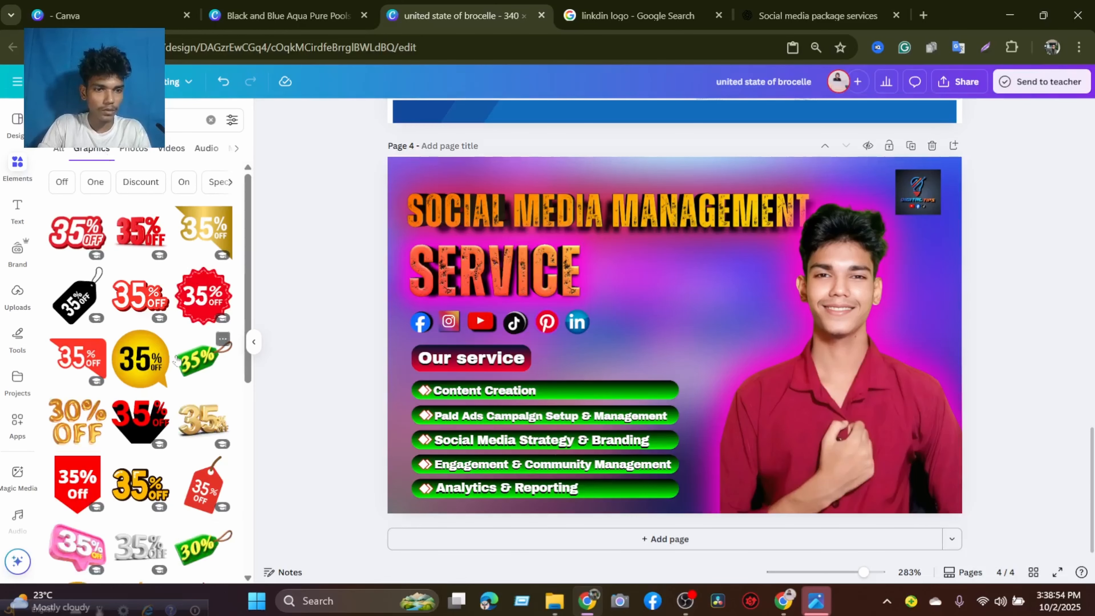
Look through the 35% off graphics for a discount badge that suits the banner.
scroll(205, 414, down, 3)
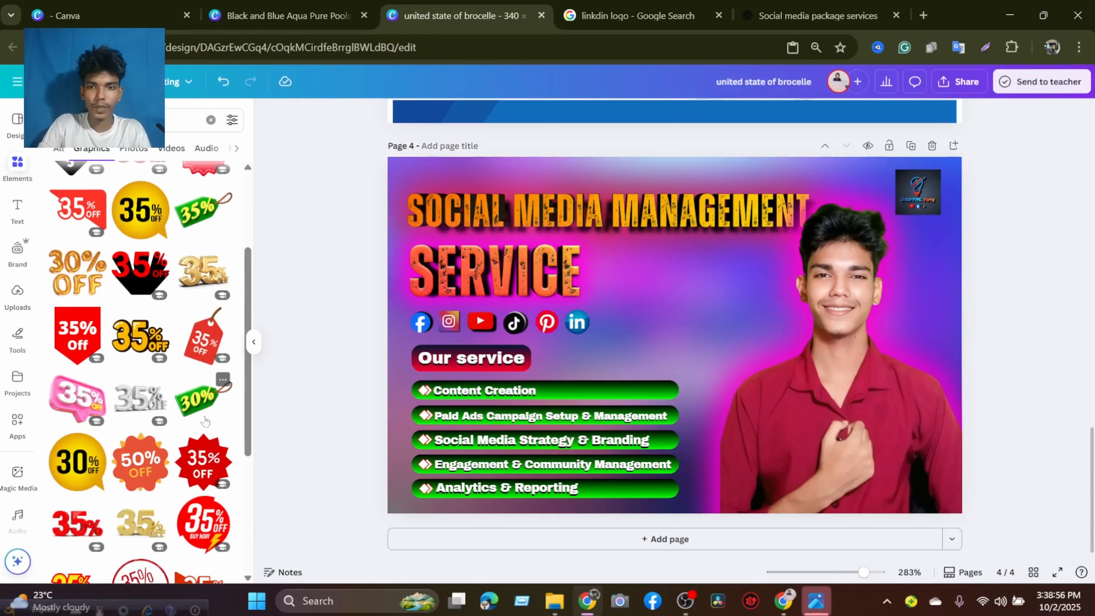
scroll(205, 421, down, 3)
scroll(168, 425, down, 2)
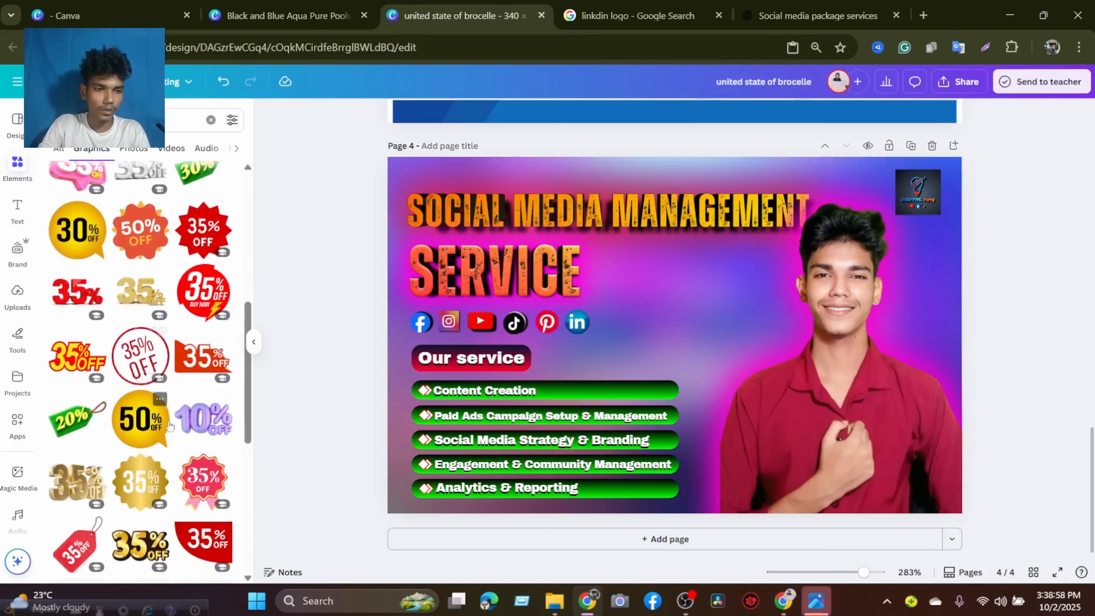
scroll(170, 424, down, 6)
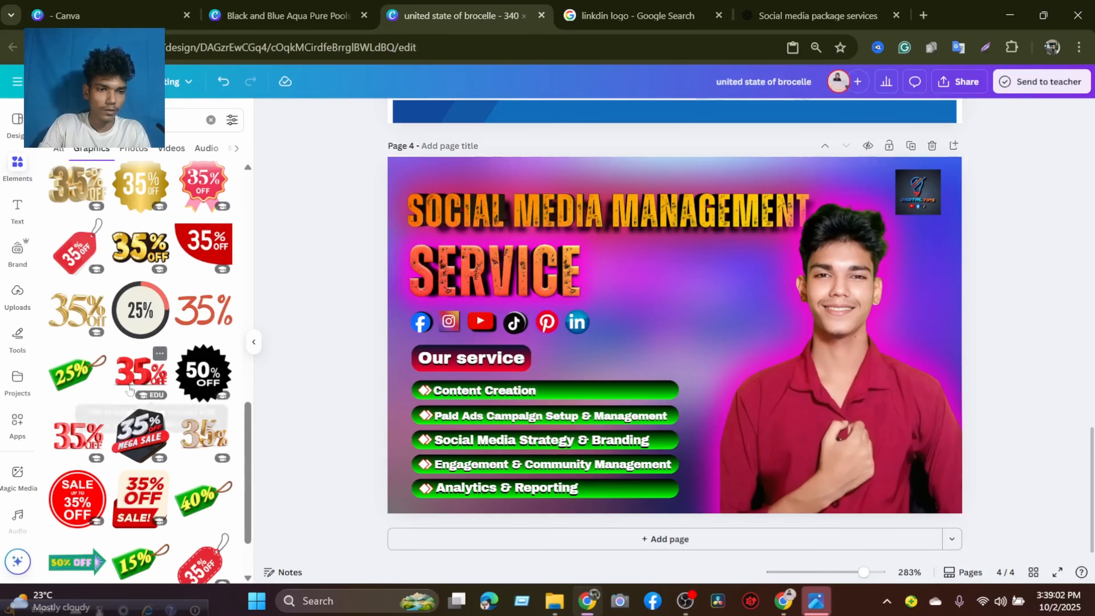
scroll(177, 411, down, 2)
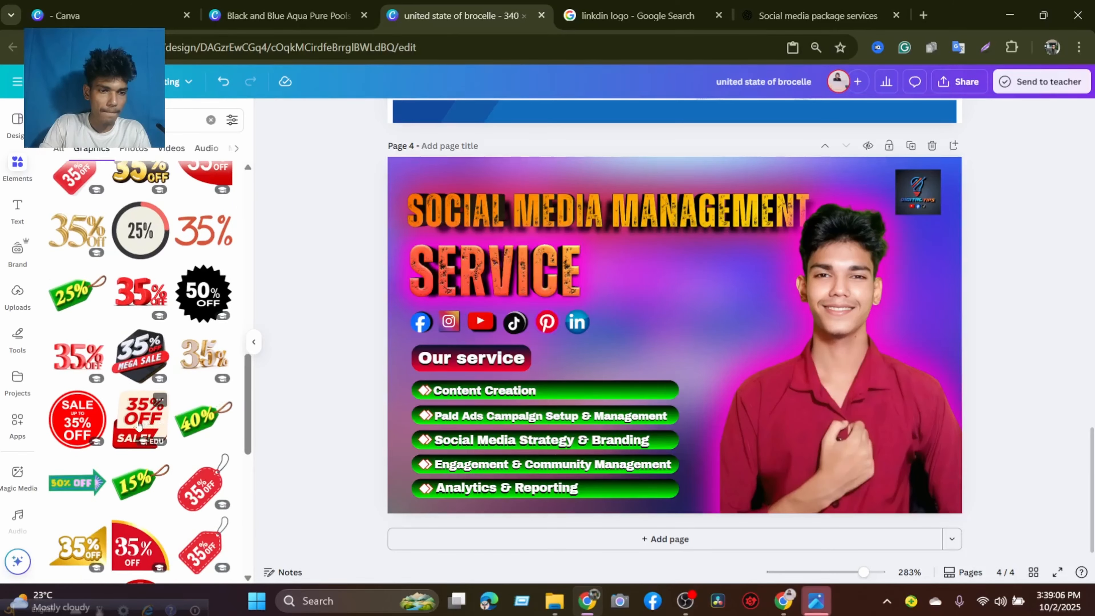
scroll(138, 426, down, 8)
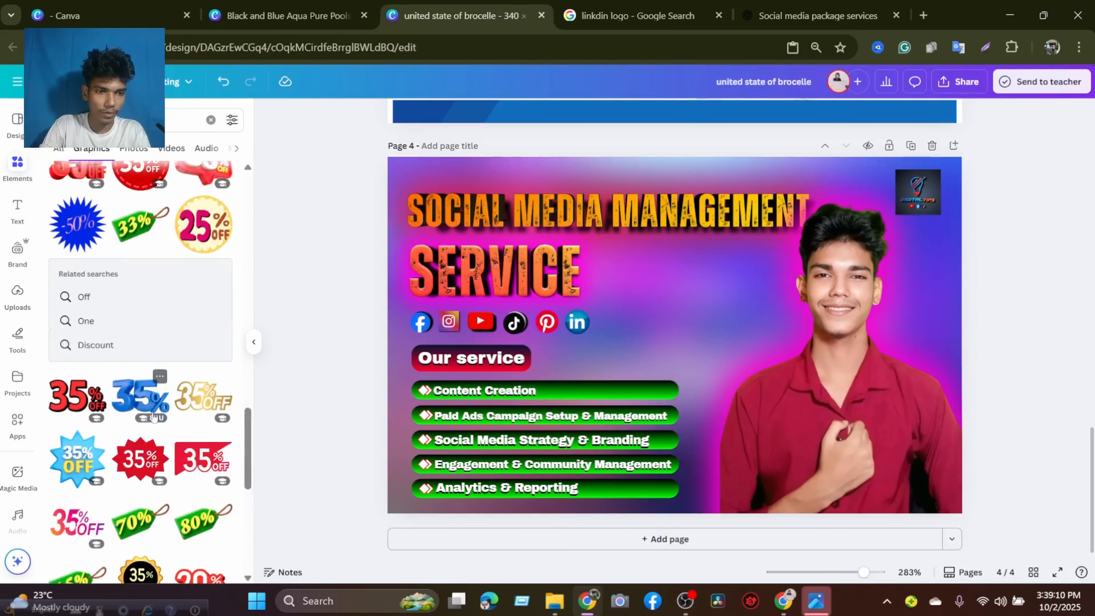
scroll(153, 416, down, 3)
scroll(153, 415, down, 3)
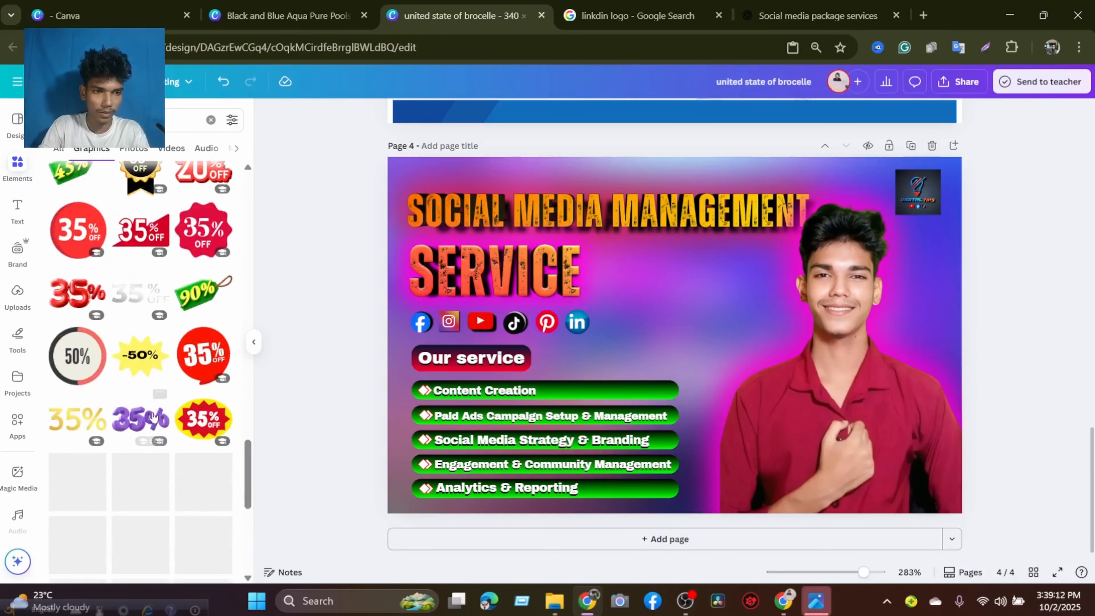
scroll(153, 415, up, 6)
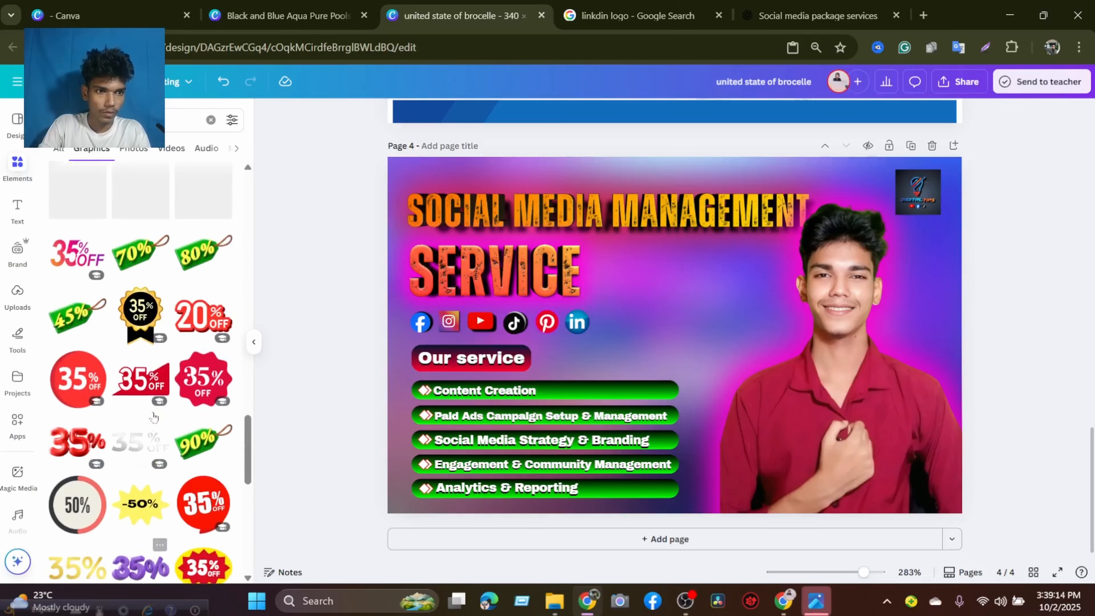
scroll(153, 416, up, 3)
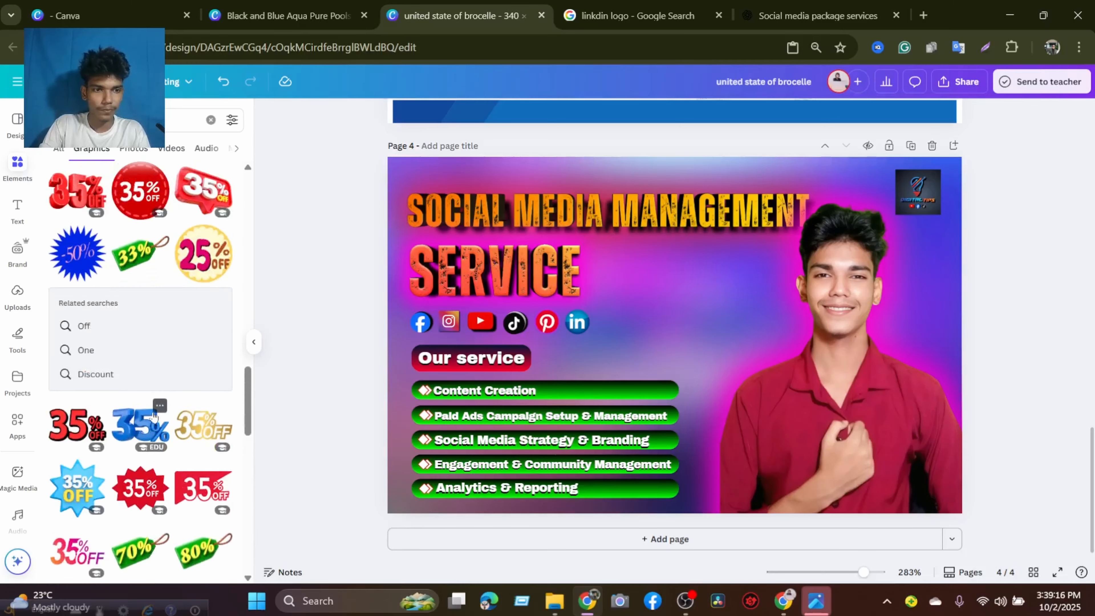
scroll(153, 415, up, 3)
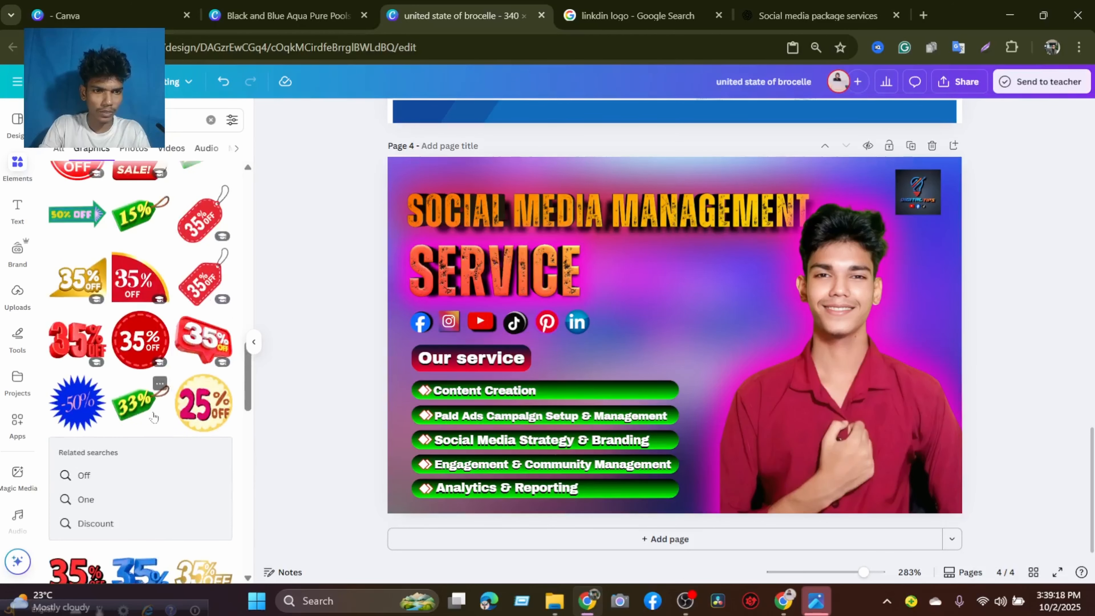
scroll(154, 417, up, 6)
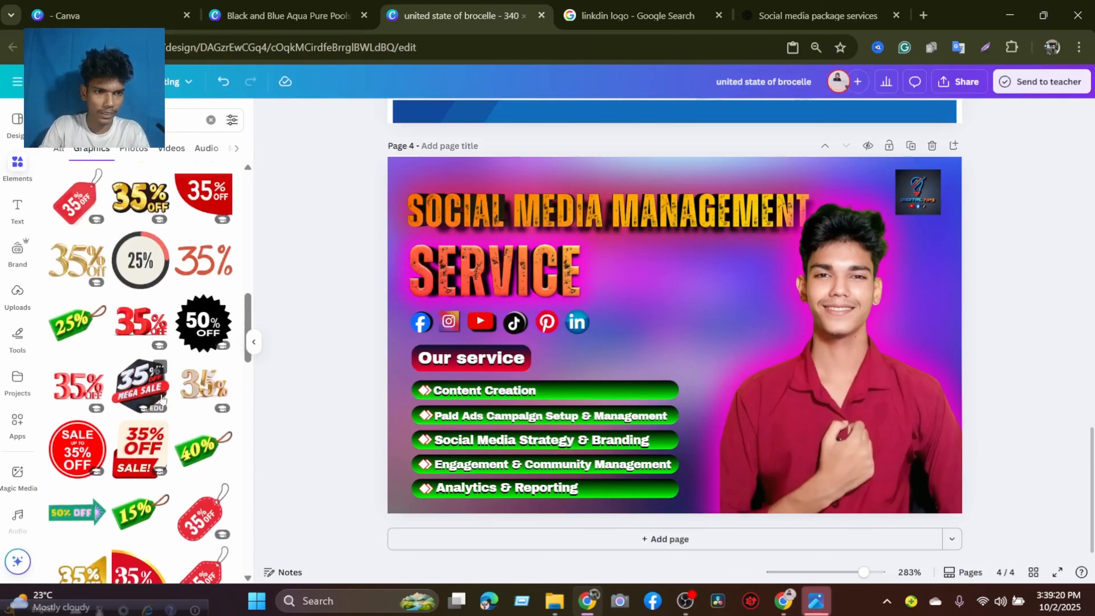
scroll(161, 399, up, 6)
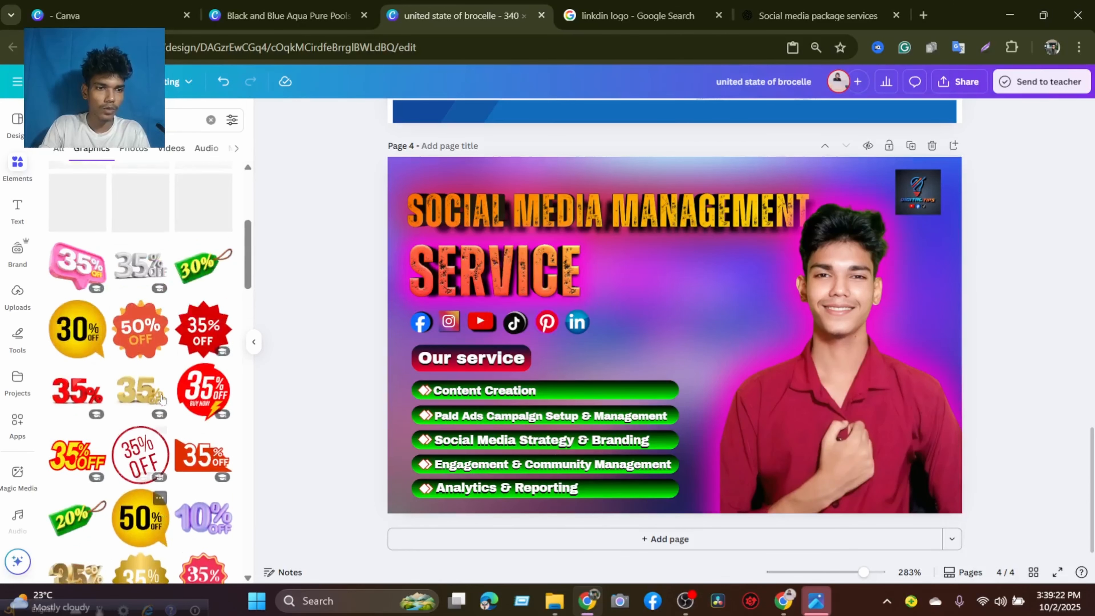
scroll(185, 302, up, 3)
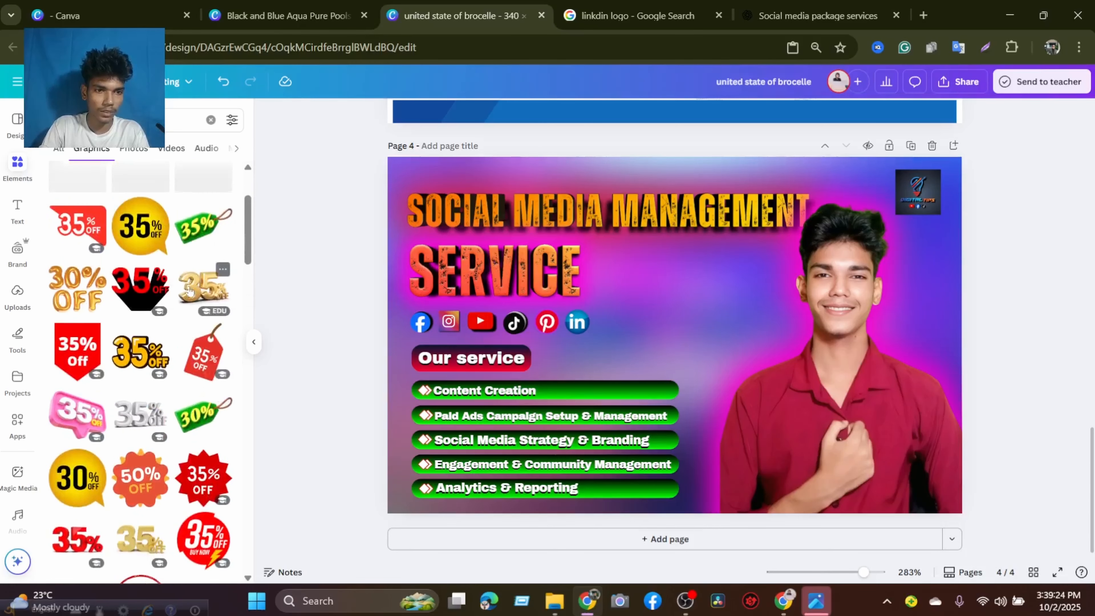
Add the green 35% tag graphic, shrink it, and place it between the word SERVICE and the portrait.
scroll(191, 302, up, 3)
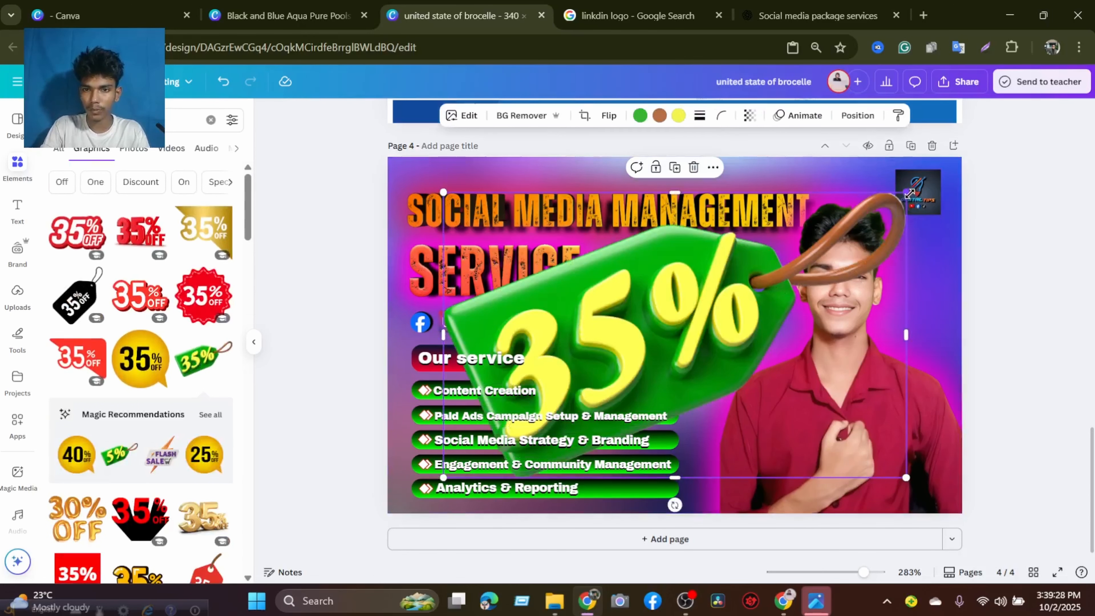
drag(906, 193, 615, 371)
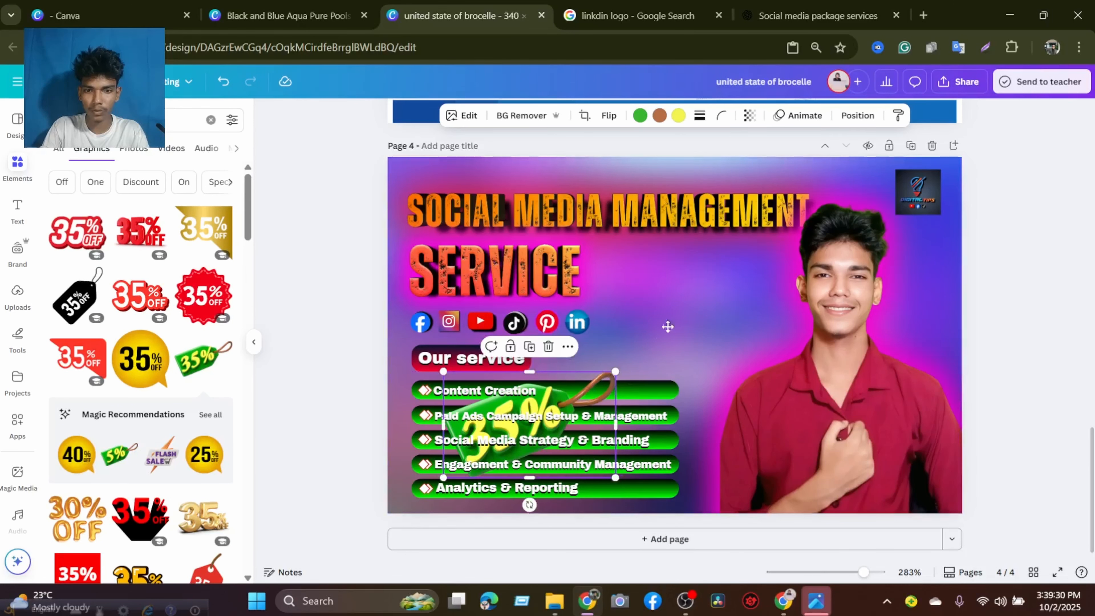
drag(529, 425, 692, 306)
drag(755, 266, 698, 300)
mouse_move(701, 300)
mouse_down()
mouse_move(720, 287)
mouse_move(693, 299)
mouse_up()
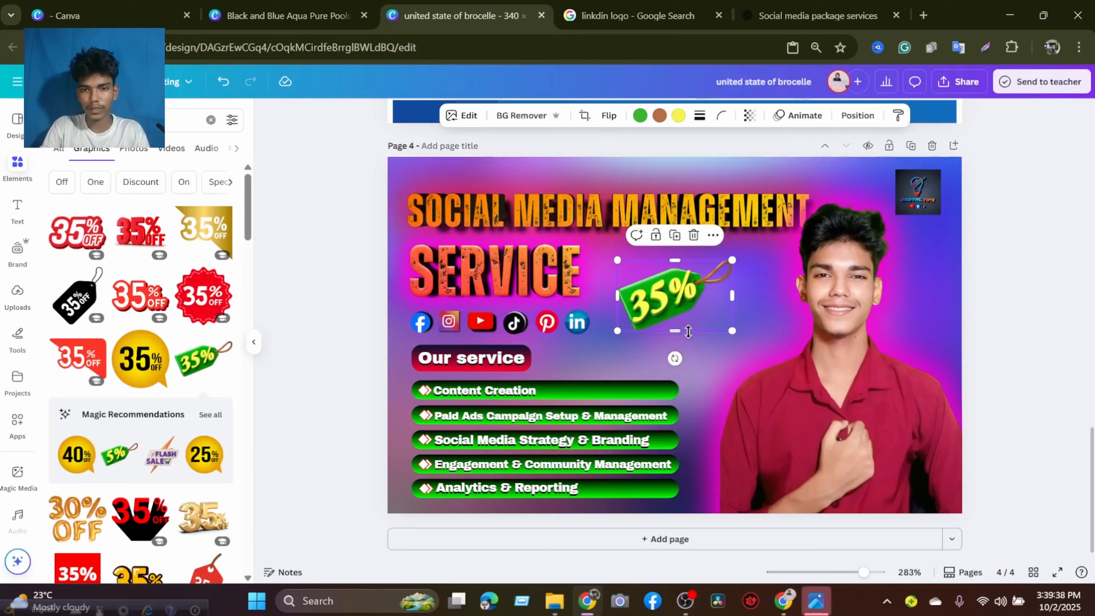
Try tilting the green 35% tag slightly and flipping it horizontally, and delete it from the banner.
drag(674, 358, 685, 361)
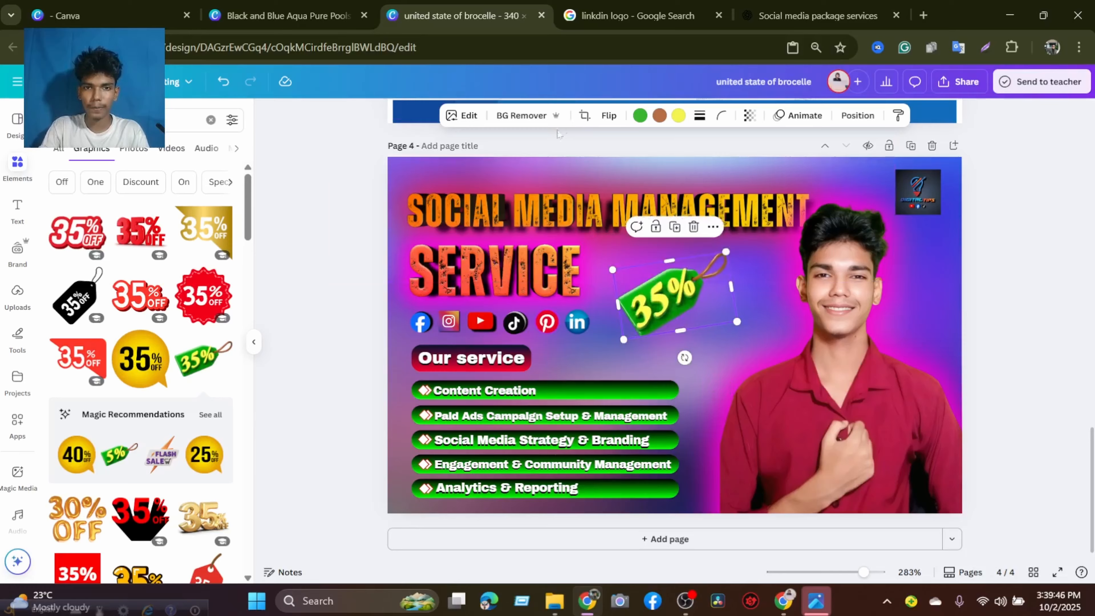
click(608, 115)
click(605, 146)
click(605, 146)
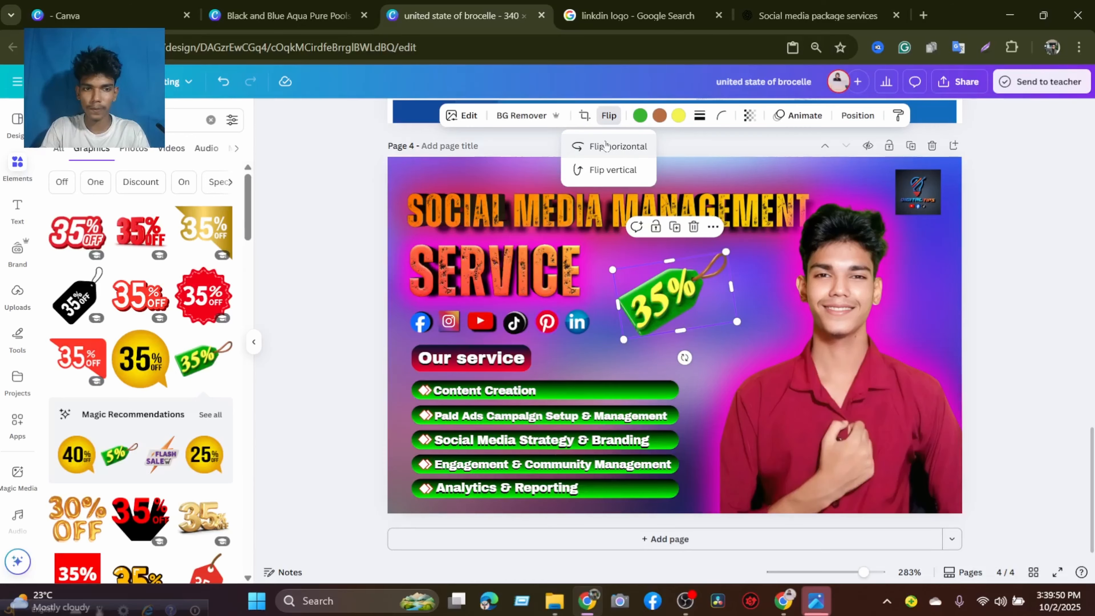
click(693, 227)
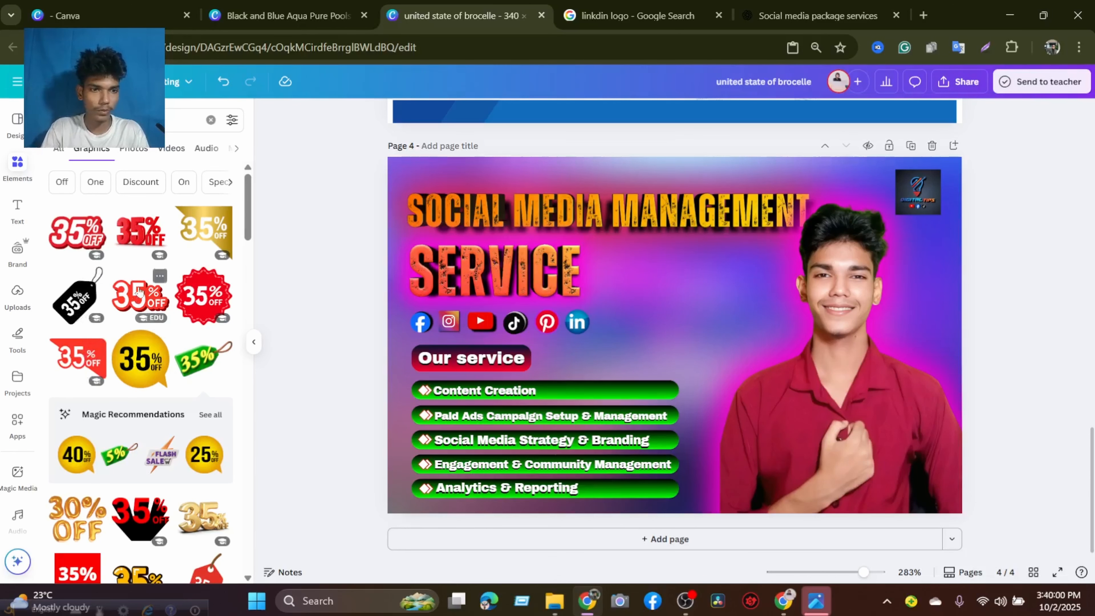
Look through more discount graphics and show all Magic Recommendations related to the 35% tag.
scroll(153, 311, down, 3)
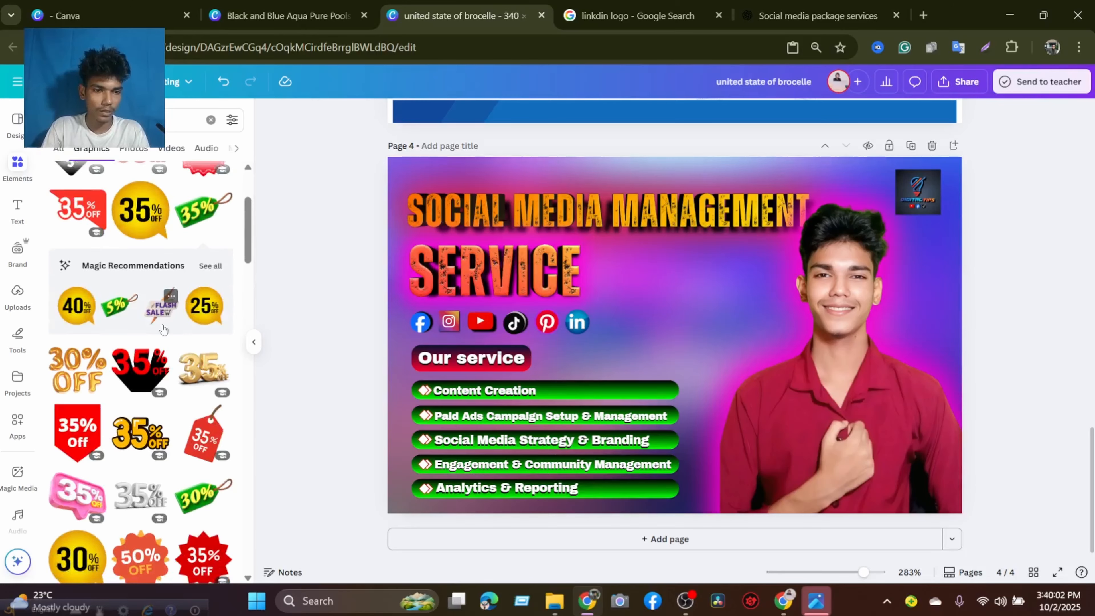
scroll(160, 321, down, 5)
scroll(163, 328, down, 3)
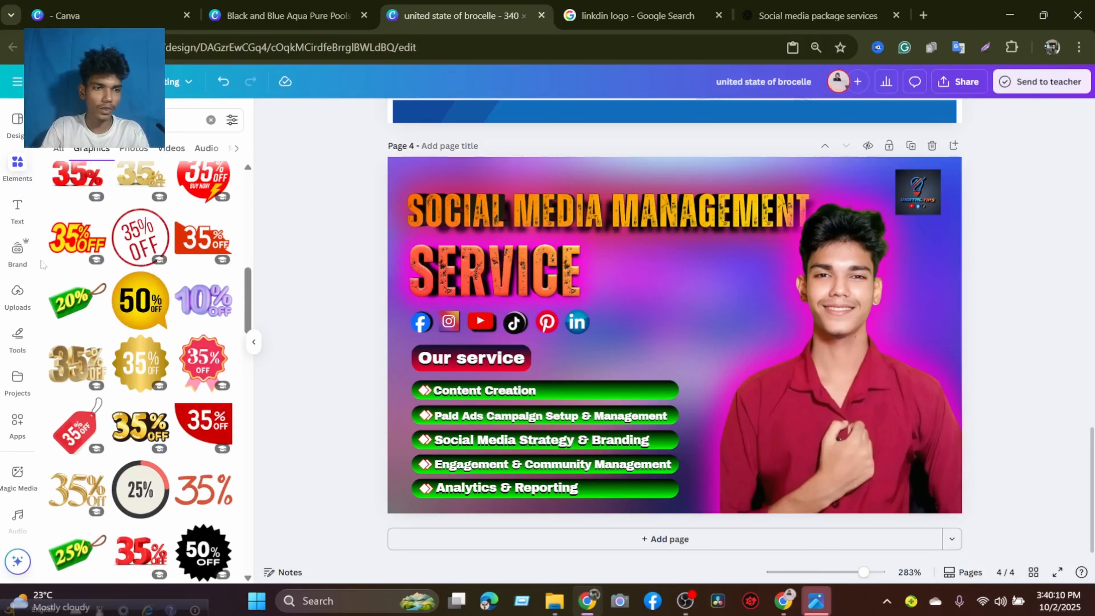
scroll(123, 242, up, 5)
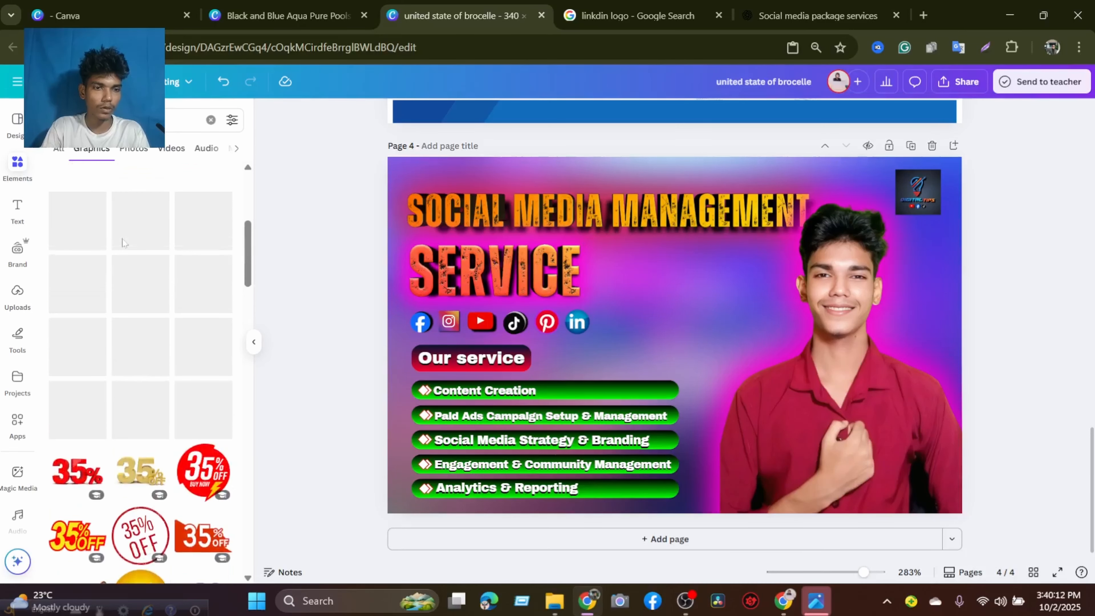
scroll(123, 244, up, 3)
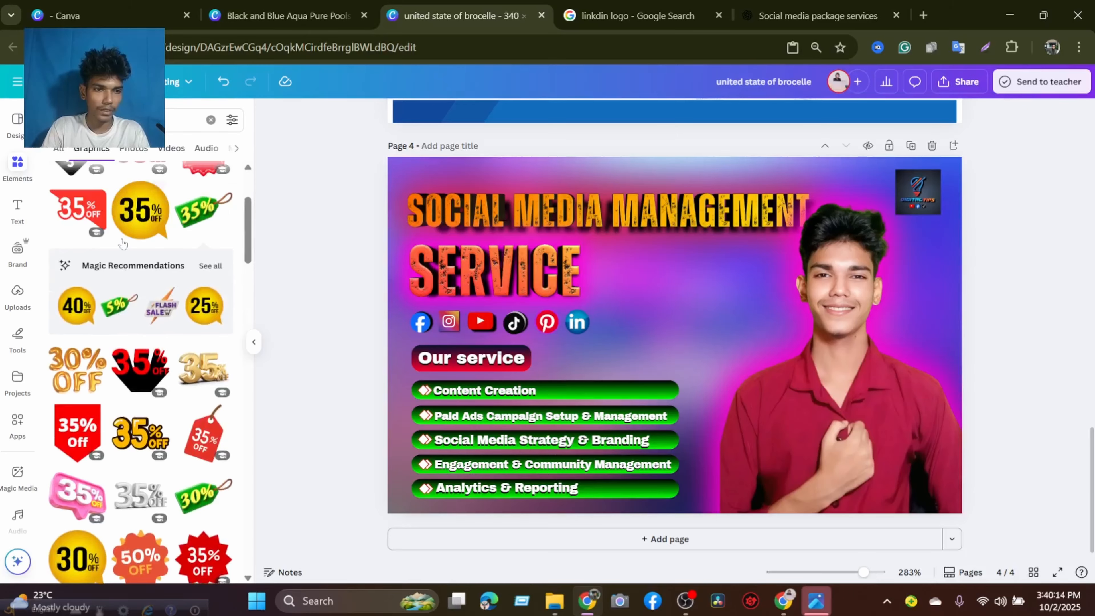
click(202, 268)
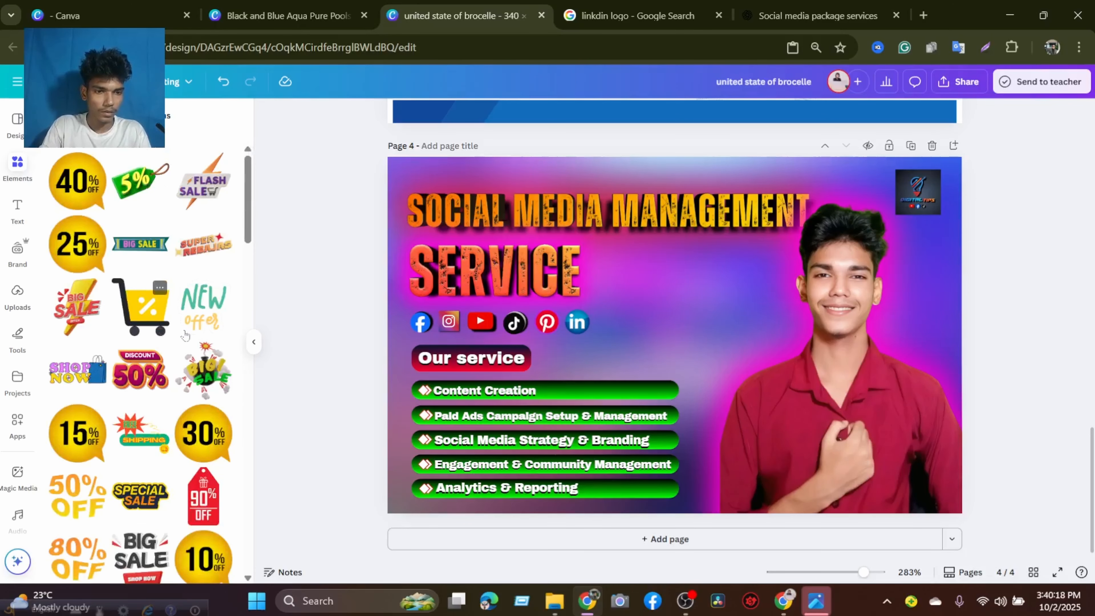
Add the DISCOUNT 30% graphic from the recommendations, shrink it, and place it between SERVICE and the portrait.
scroll(185, 335, down, 3)
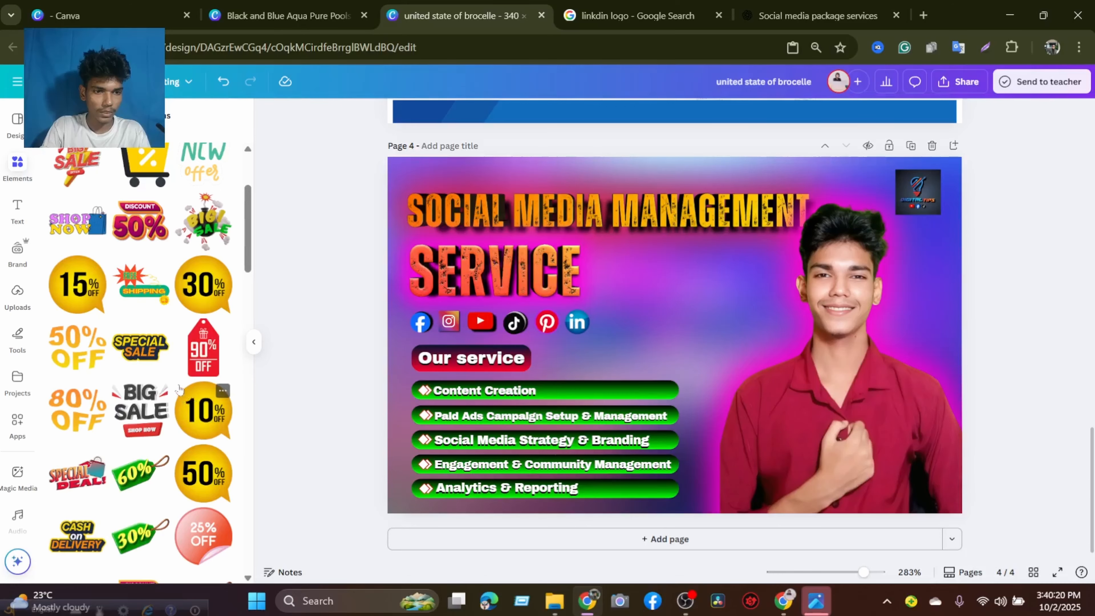
scroll(142, 368, down, 6)
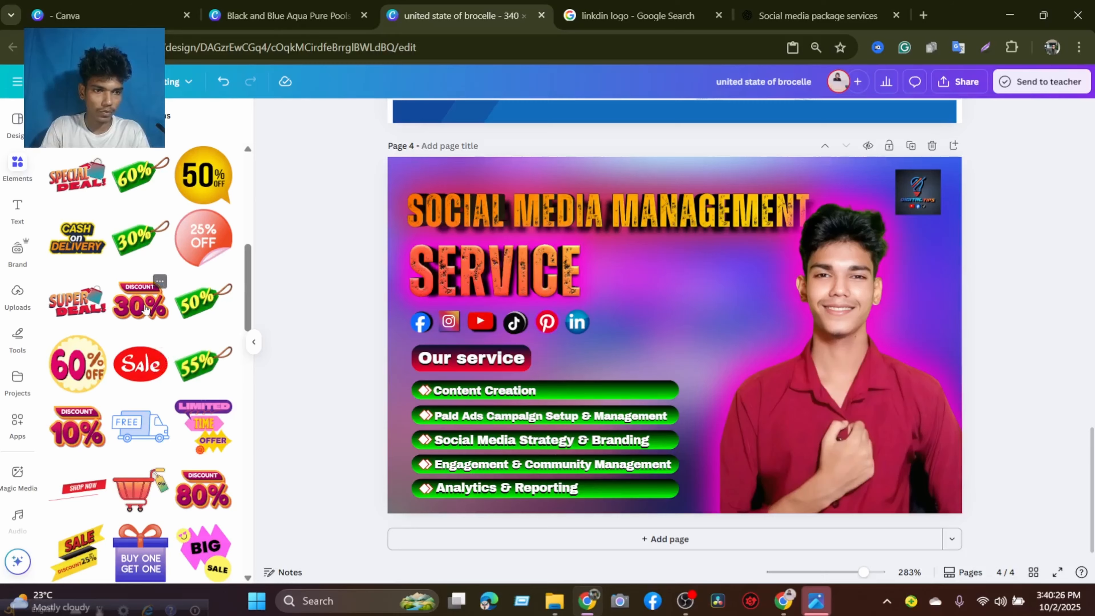
click(141, 317)
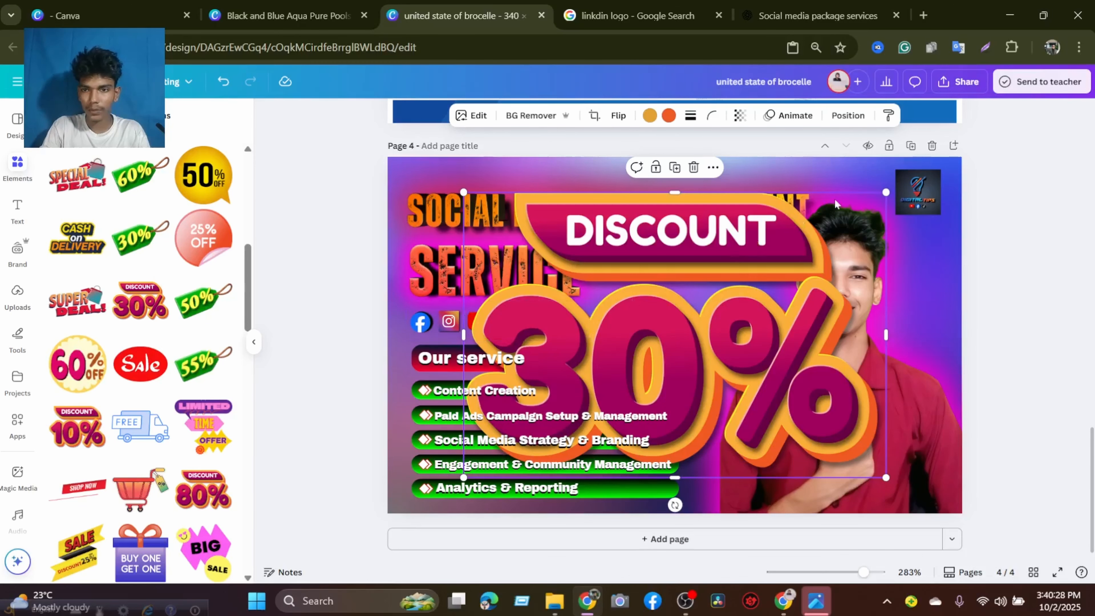
drag(886, 192, 636, 329)
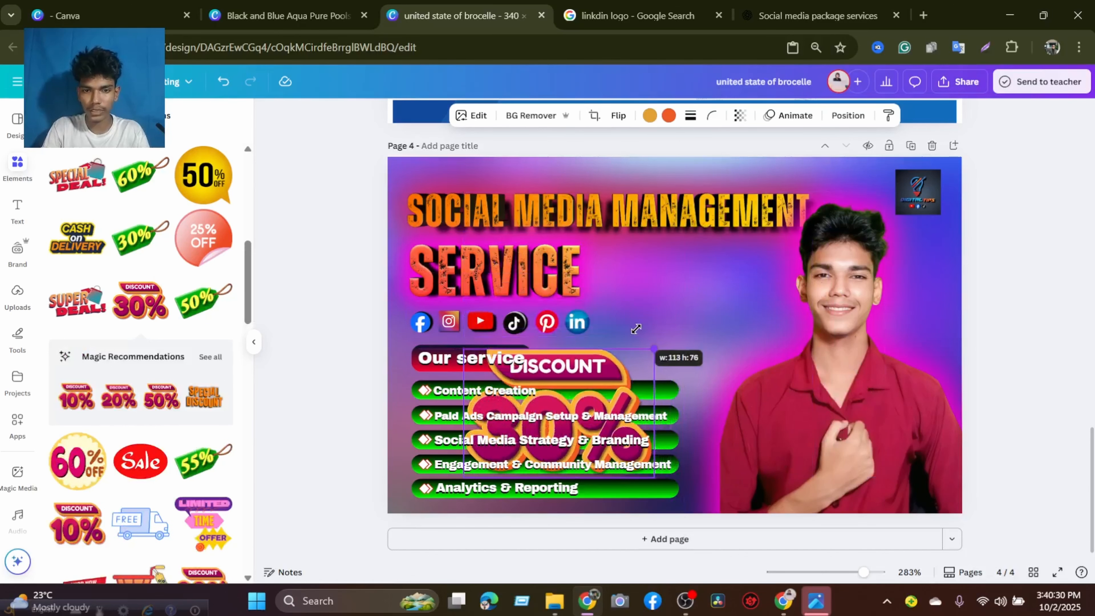
drag(609, 370, 689, 301)
drag(641, 350, 674, 287)
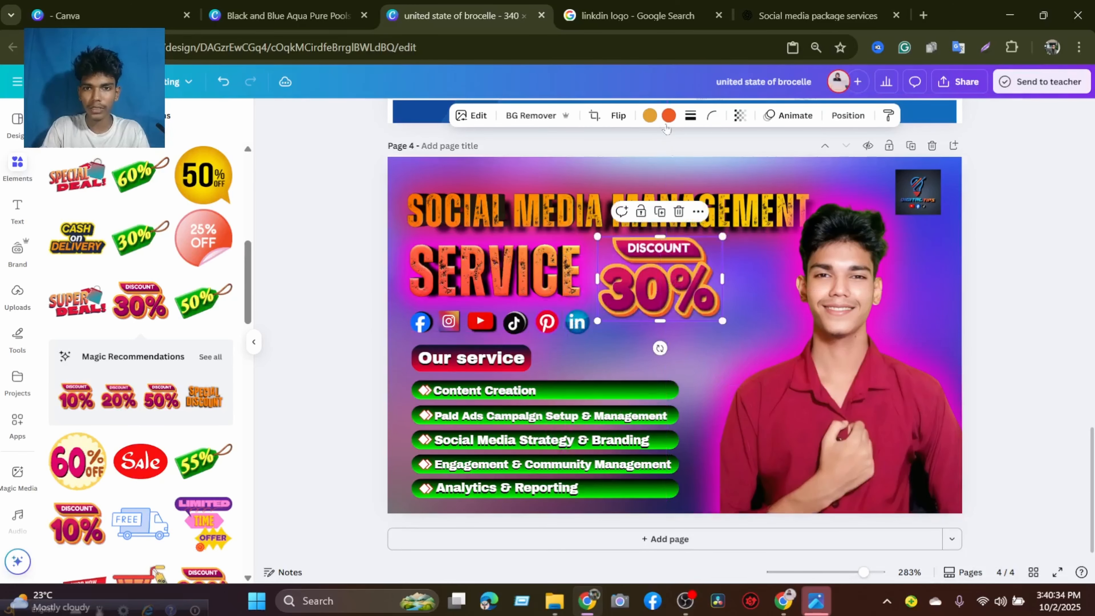
Try green and magenta in place of the DISCOUNT 30% badge's orange colour, and return it to orange.
click(669, 115)
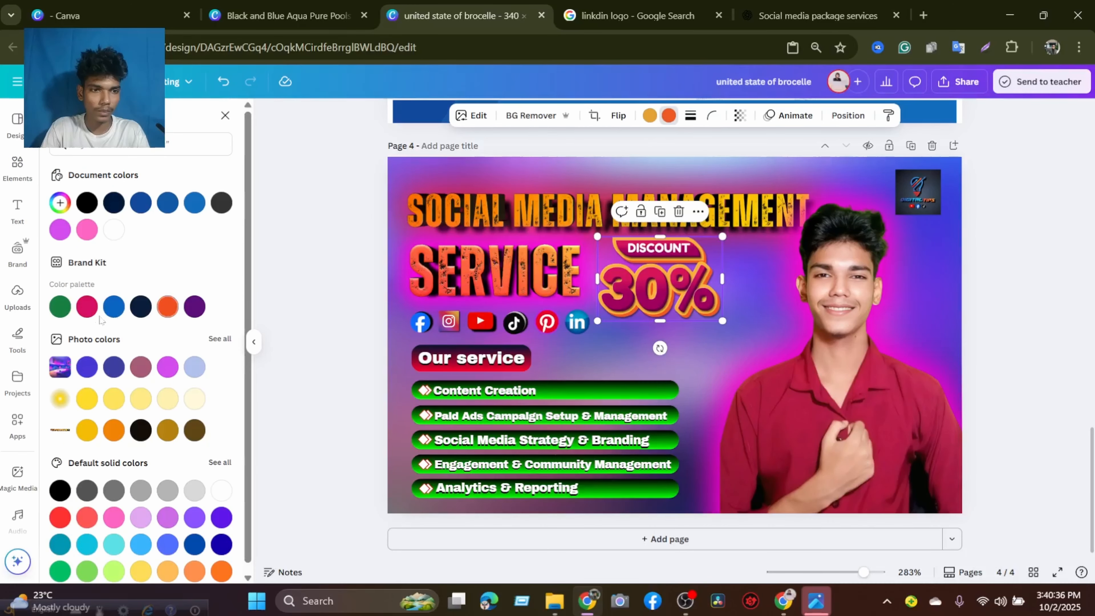
click(60, 306)
click(87, 306)
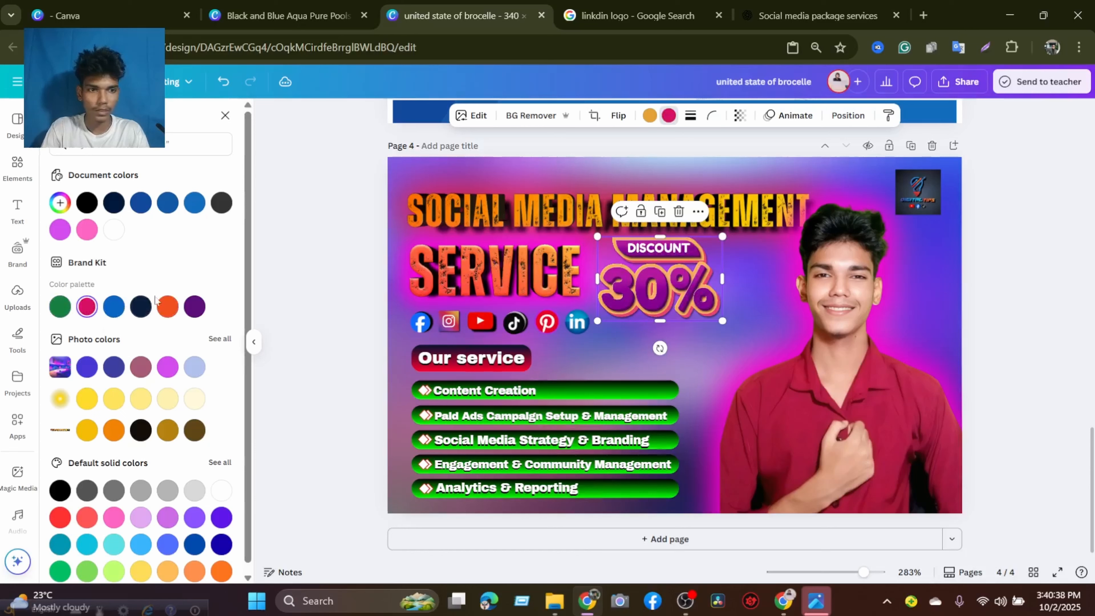
click(165, 306)
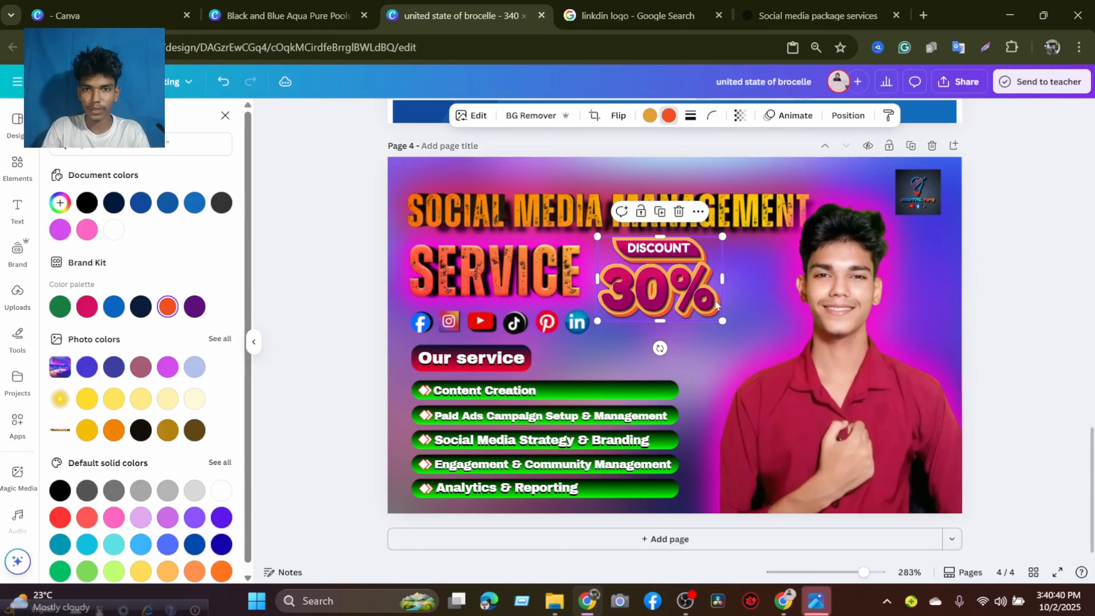
Shrink the DISCOUNT 30% badge beside SERVICE and recolour it with white as its first colour and black as its second.
drag(719, 318, 651, 287)
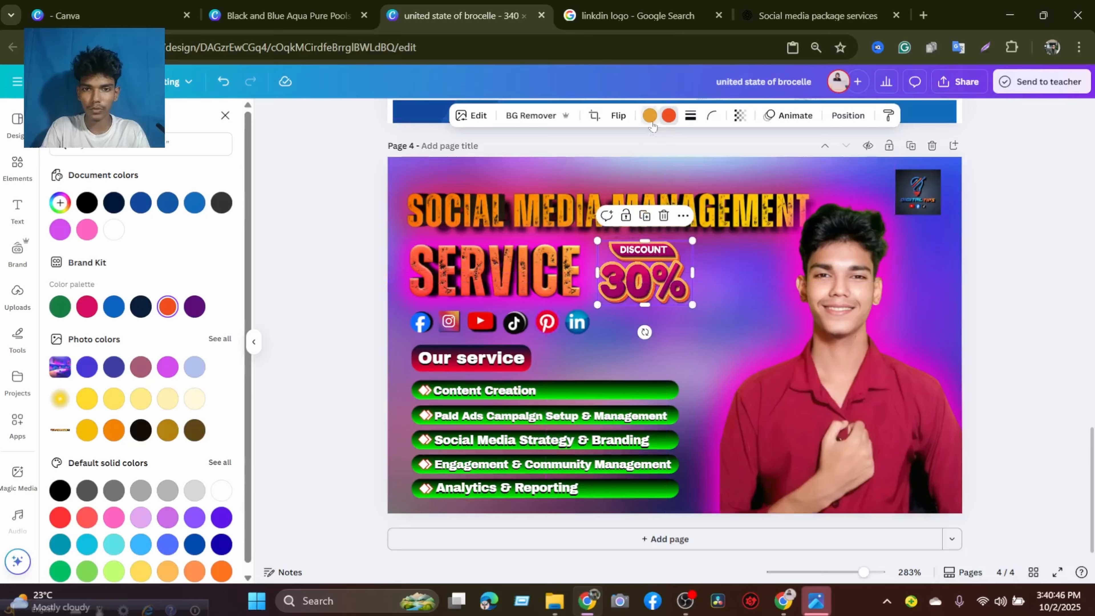
click(650, 117)
click(113, 230)
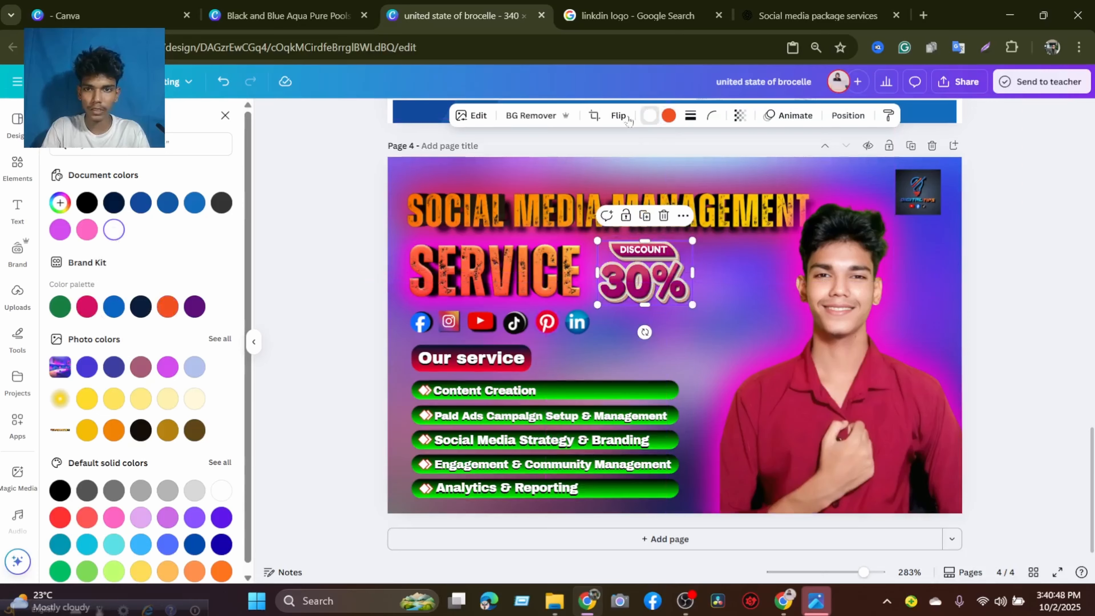
click(668, 115)
click(115, 238)
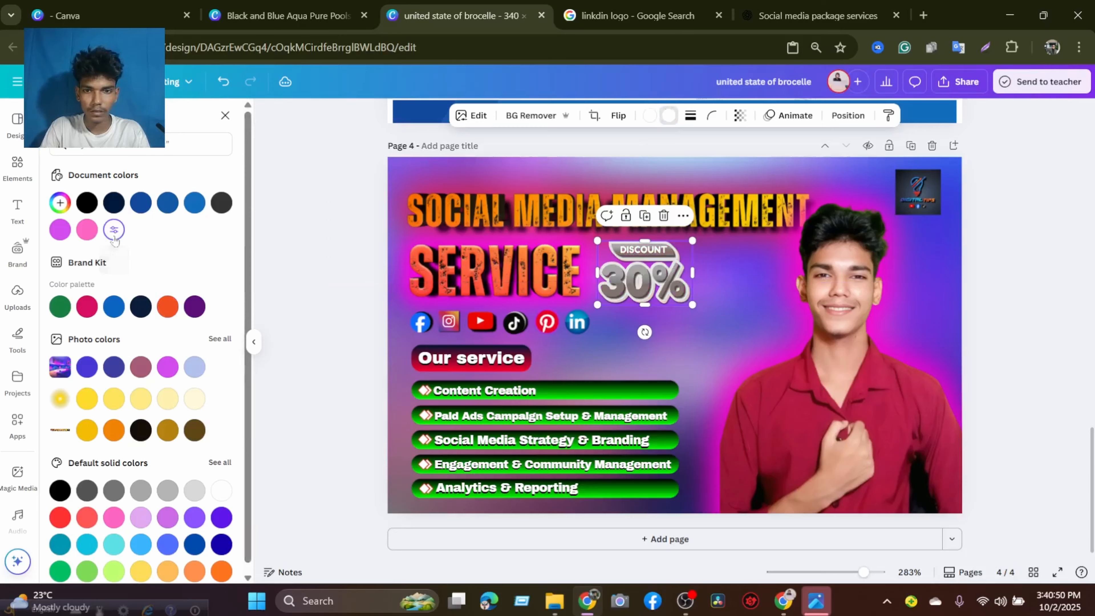
click(92, 204)
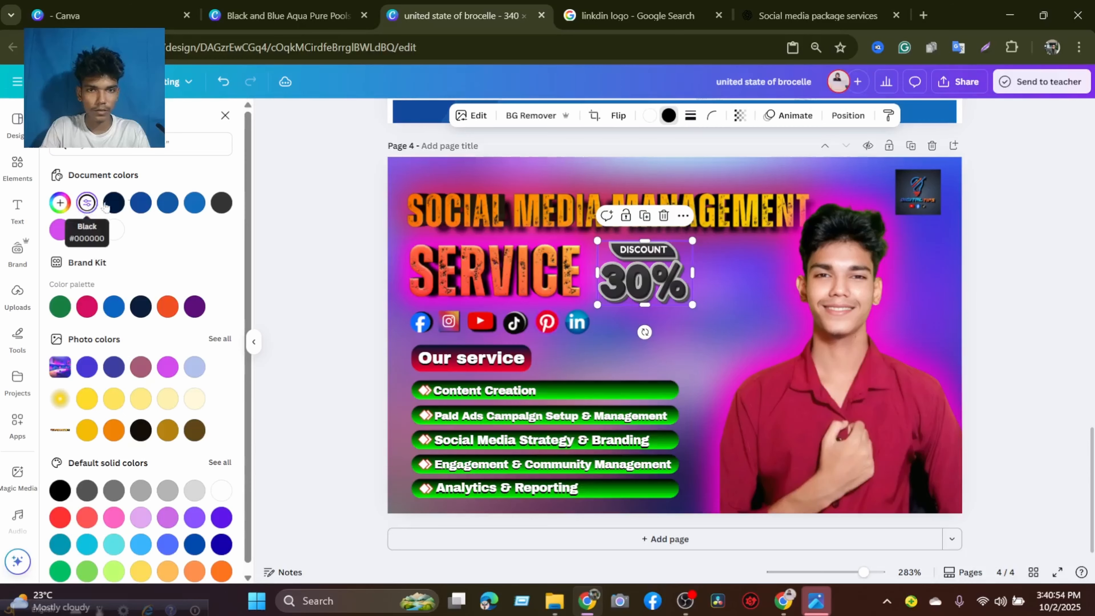
Try black as the badge's first colour with white and pink as its second, and undo these colour changes.
click(649, 116)
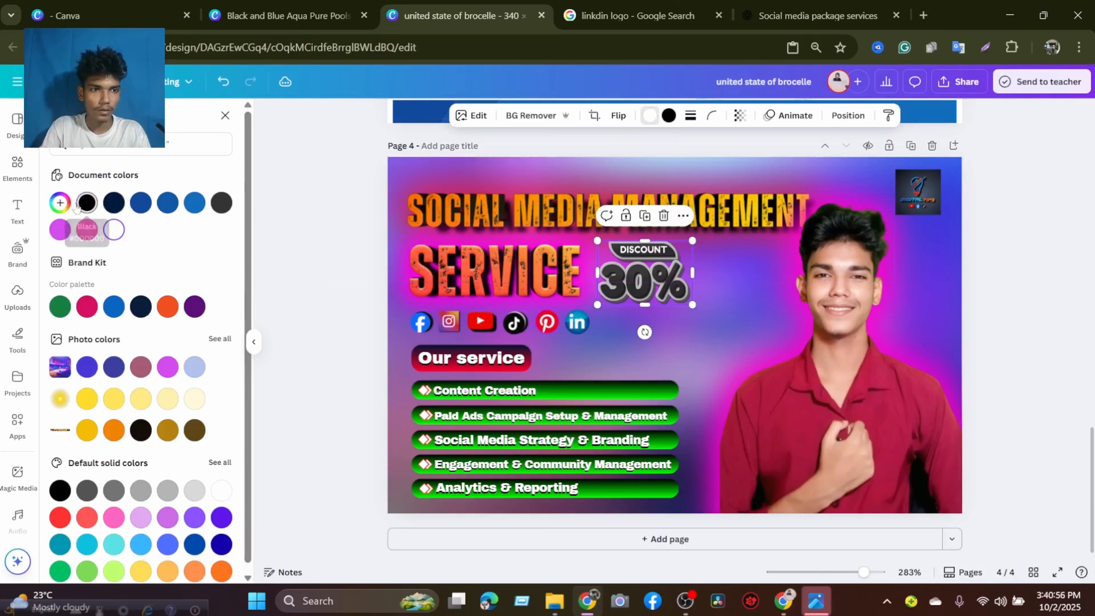
click(86, 203)
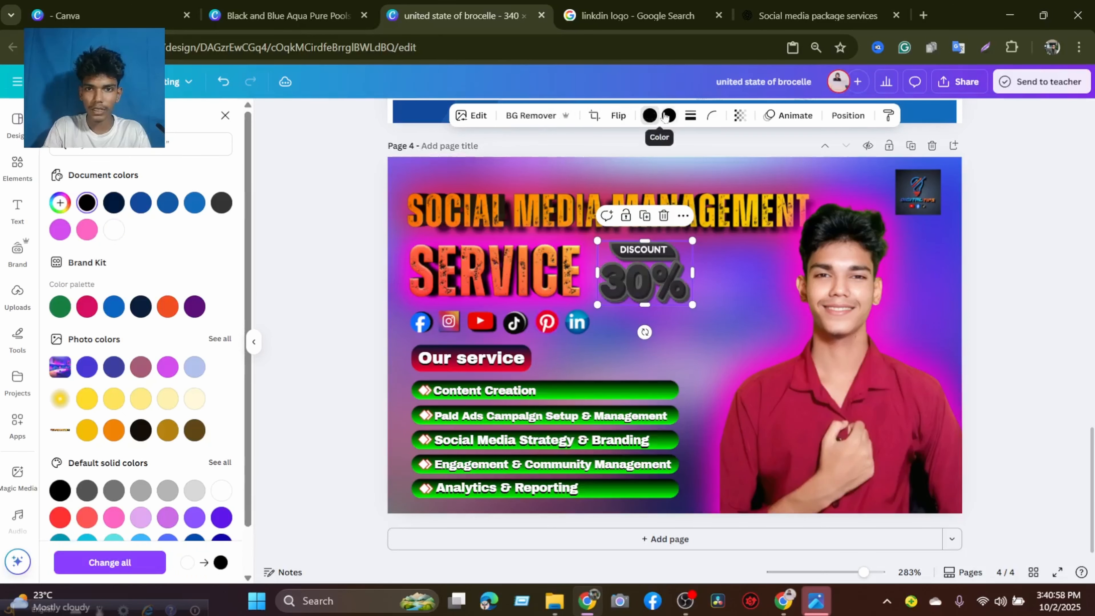
click(115, 232)
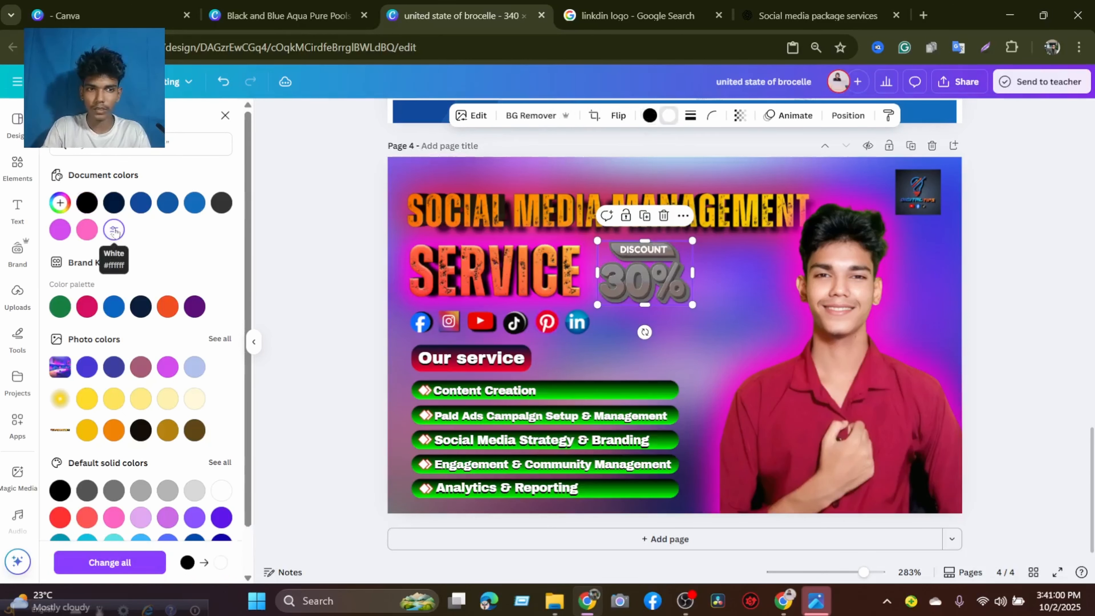
click(88, 231)
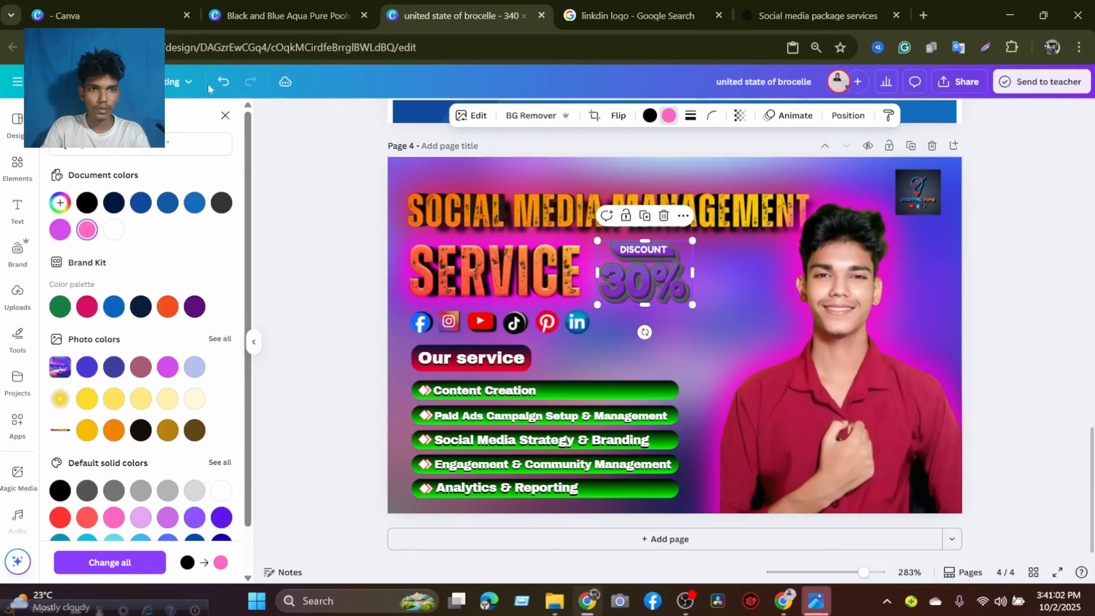
click(217, 86)
click(219, 87)
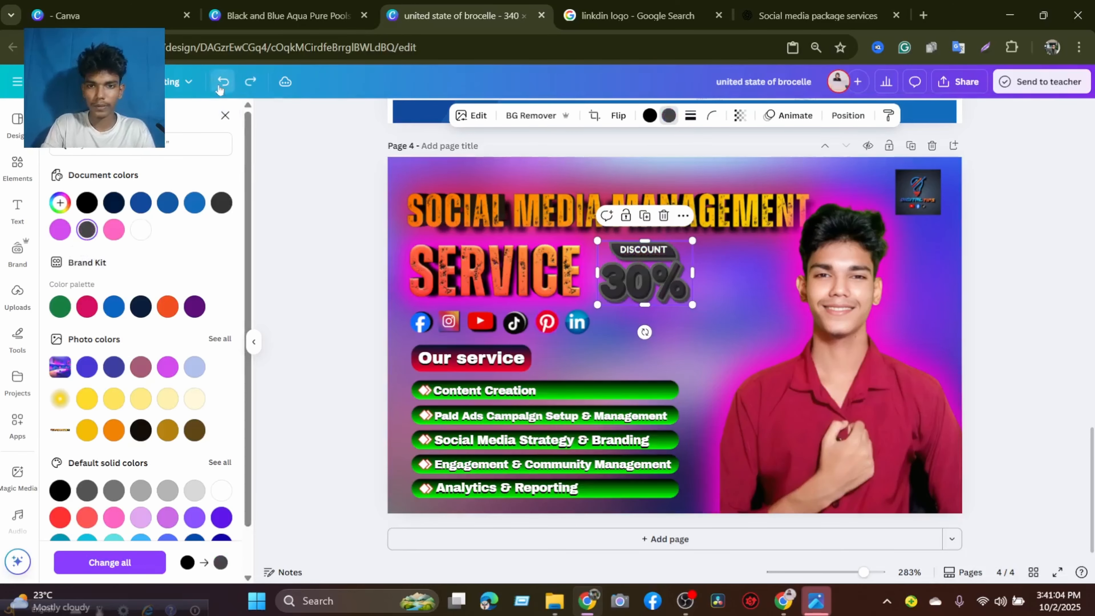
click(219, 87)
Nudge the DISCOUNT 30% badge slightly away from the word SERVICE and deselect it.
click(992, 318)
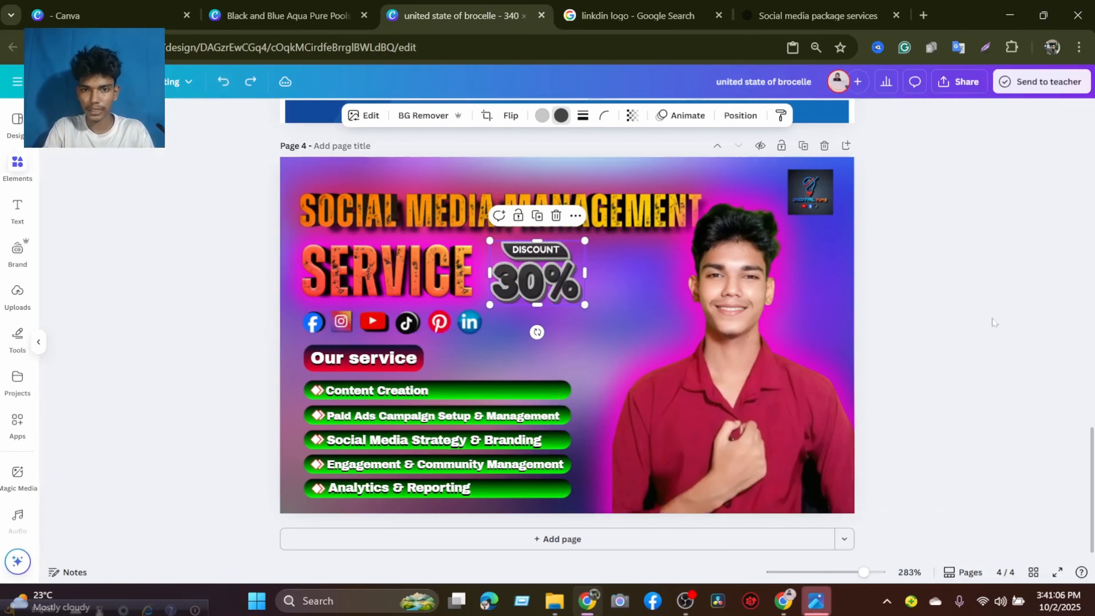
drag(651, 288, 651, 283)
click(1027, 314)
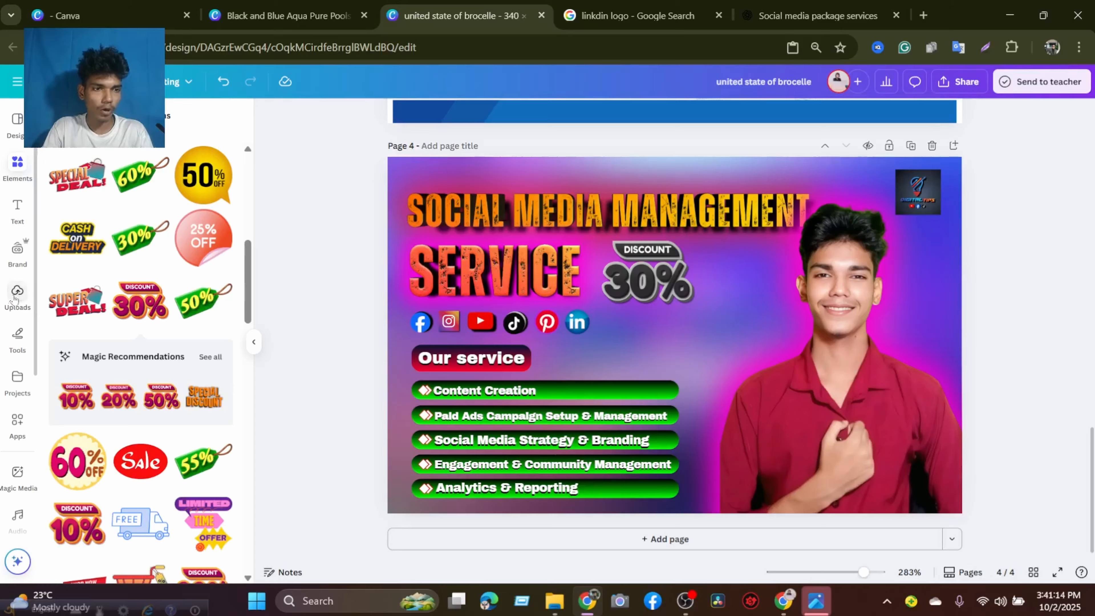
Leave the discount recommendations, clear the element search, and add a square shape to the banner.
click(57, 116)
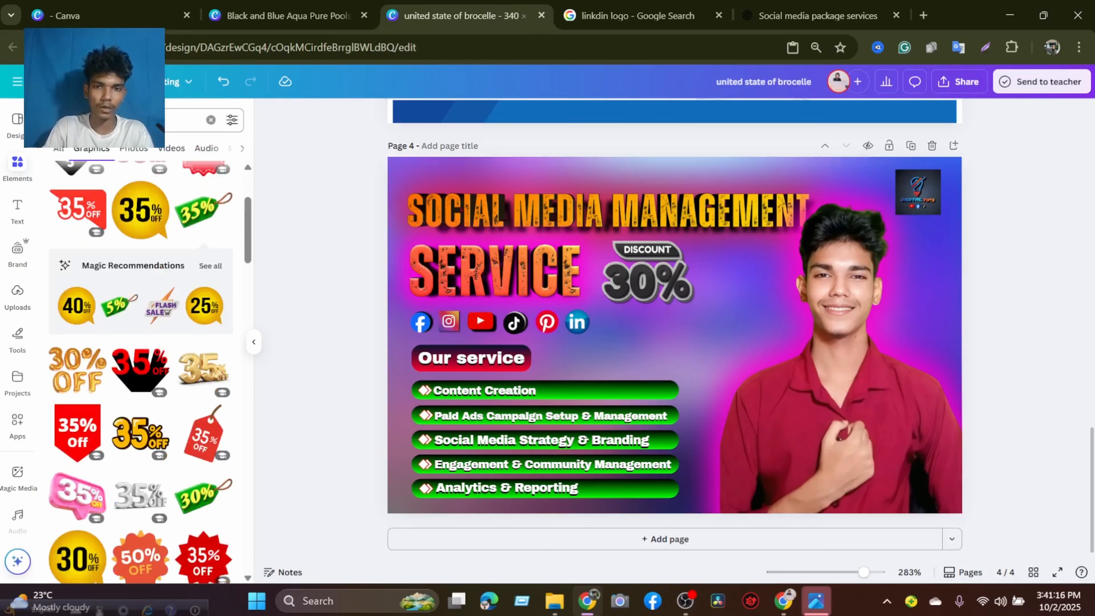
scroll(122, 221, up, 3)
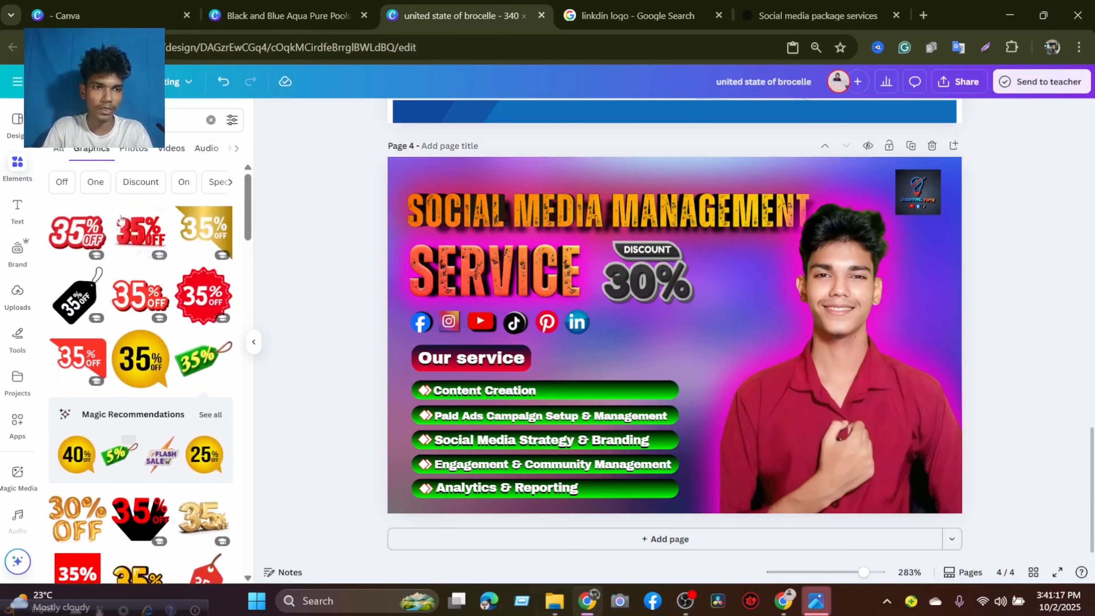
click(209, 119)
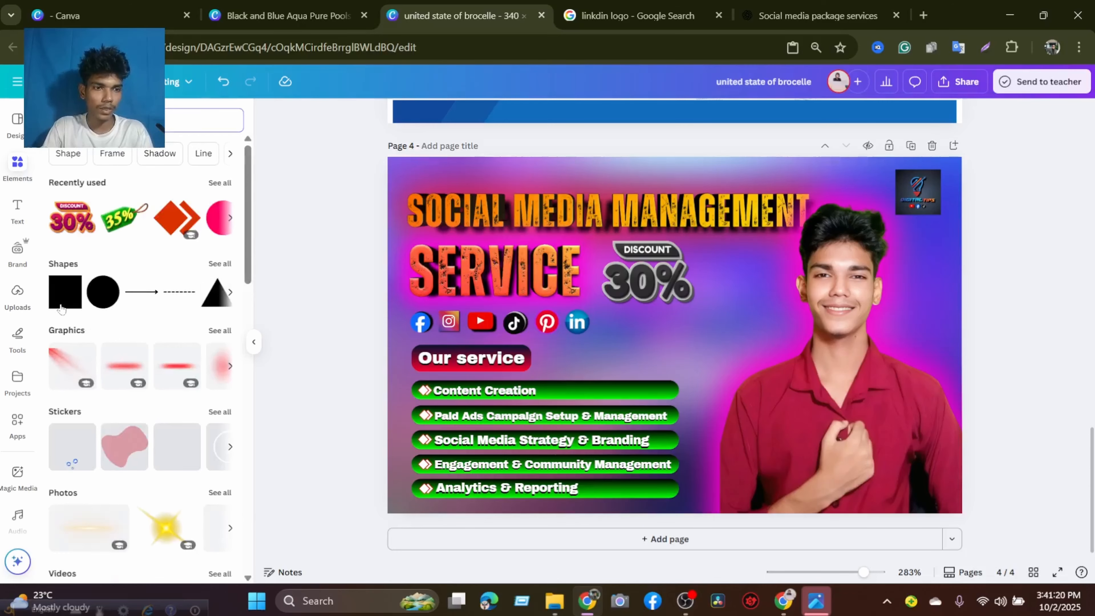
click(63, 303)
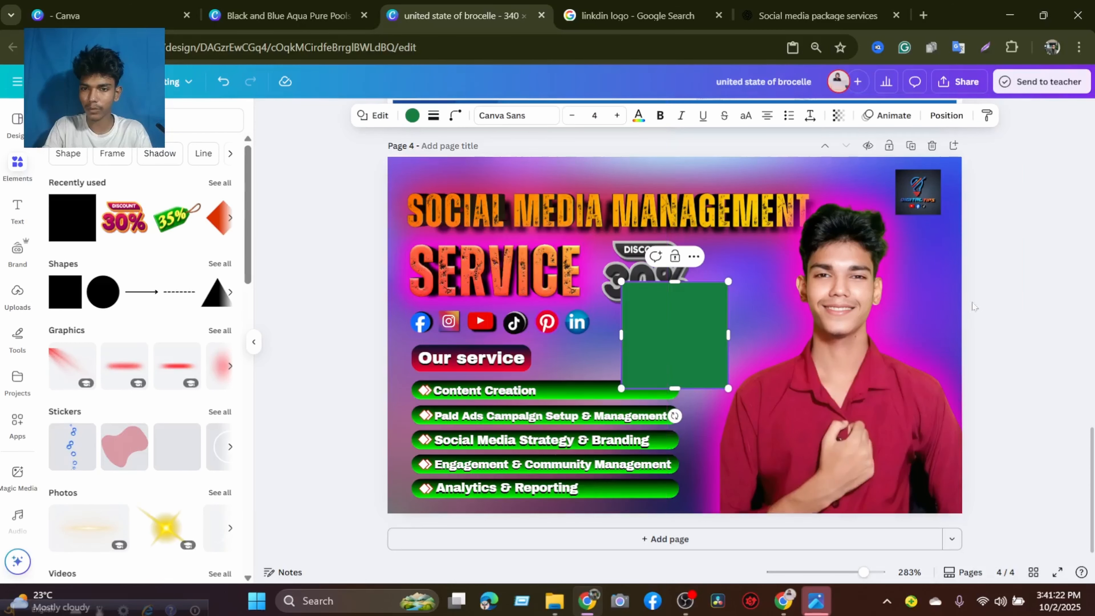
Move the square over the lower part of the portrait and reshape it into a bar about 131 wide along the banner's bottom-right edge.
drag(664, 354, 789, 452)
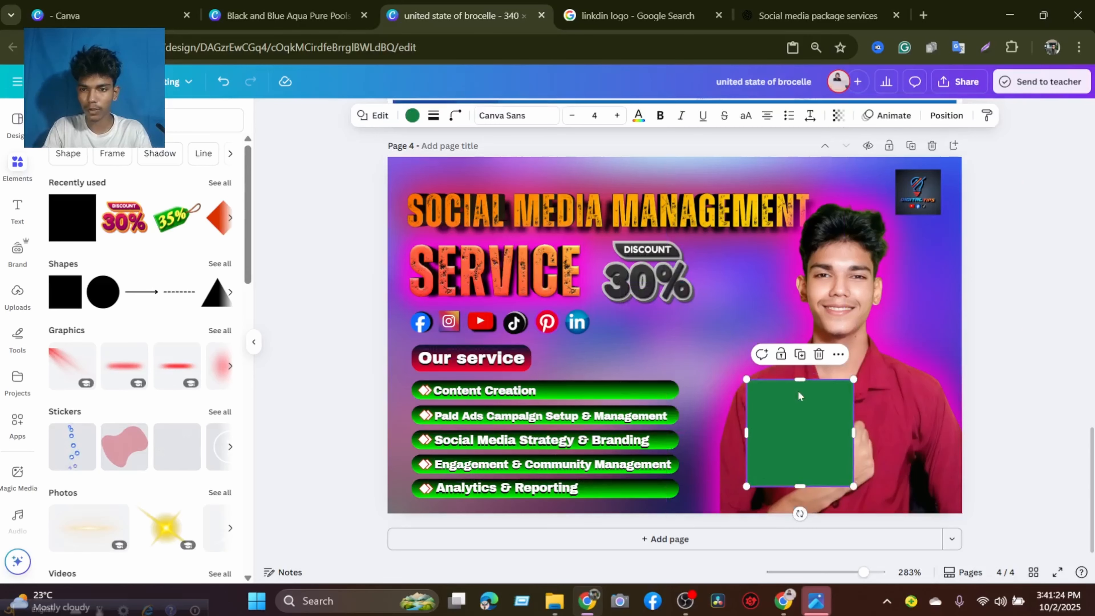
drag(799, 379, 946, 477)
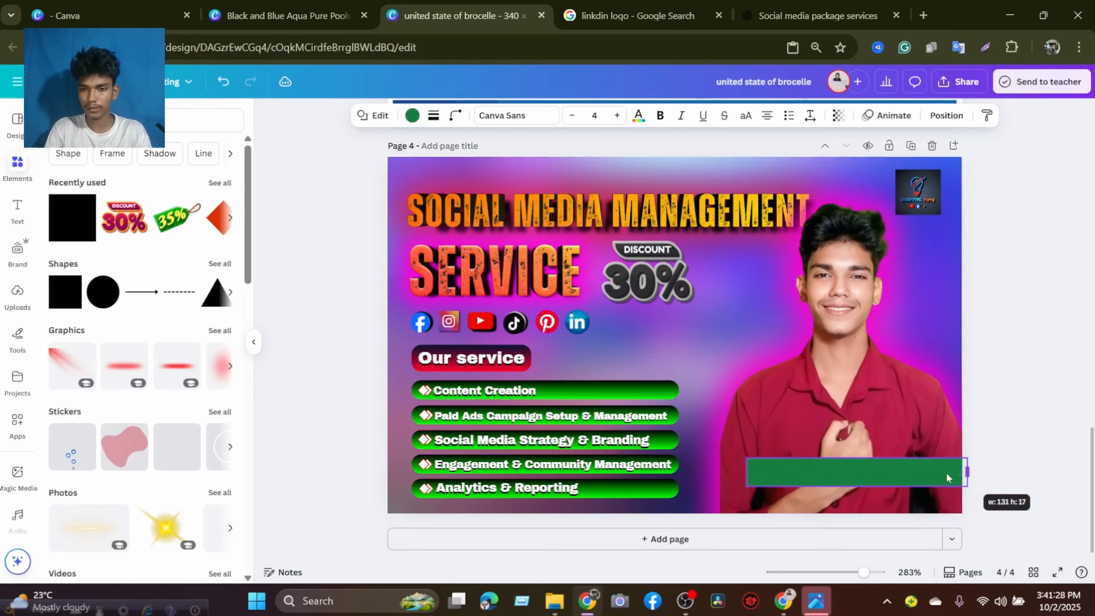
drag(857, 485, 879, 521)
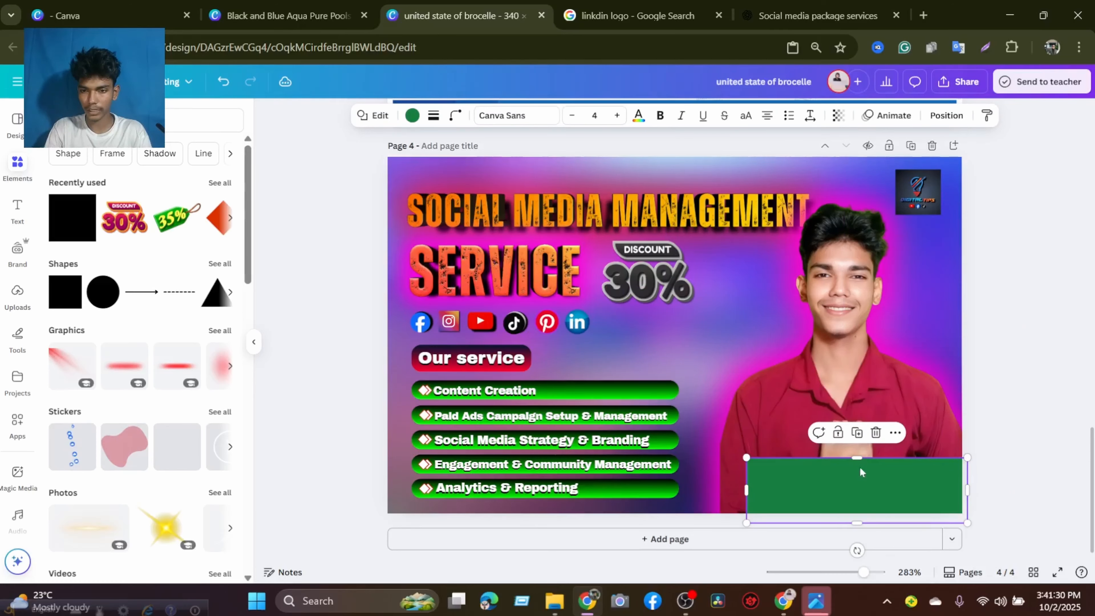
drag(857, 458, 858, 471)
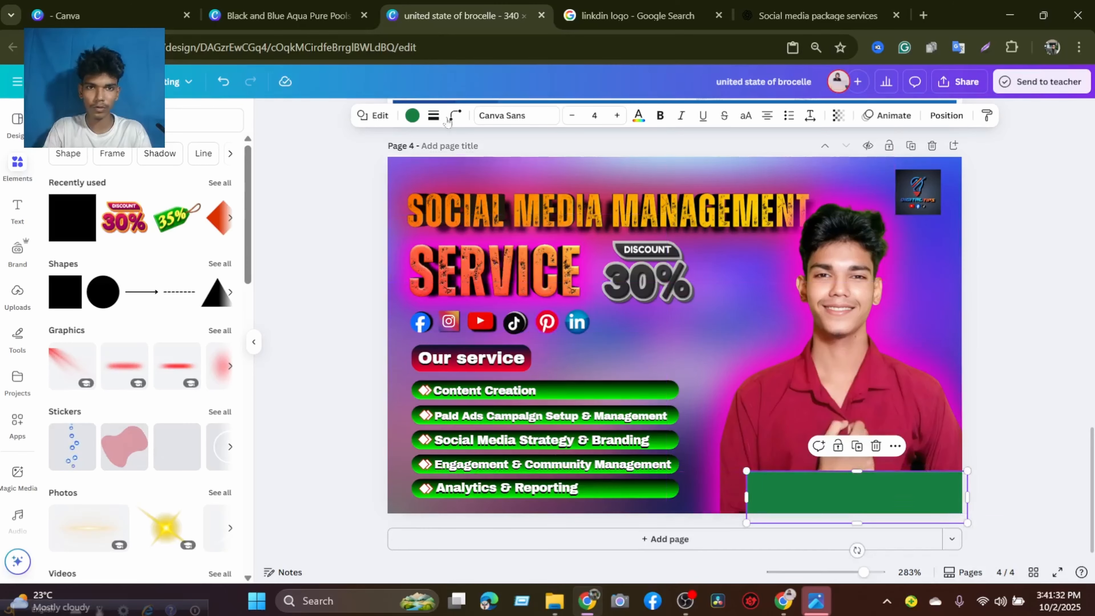
Fill the bar below the portrait with a top-to-bottom linear gradient from white to near-black #171717.
click(411, 115)
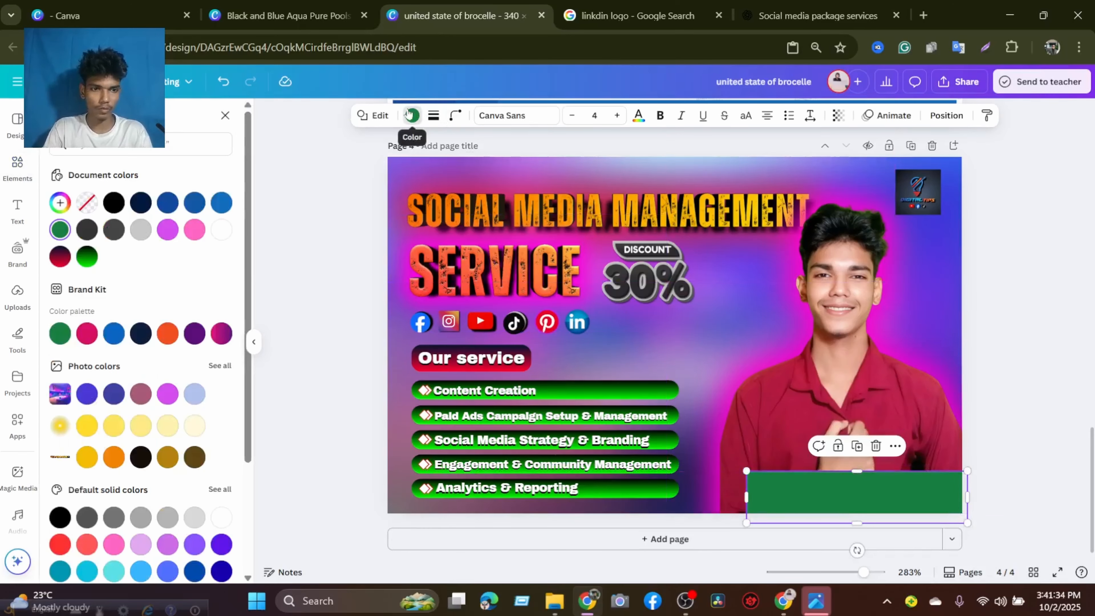
click(87, 256)
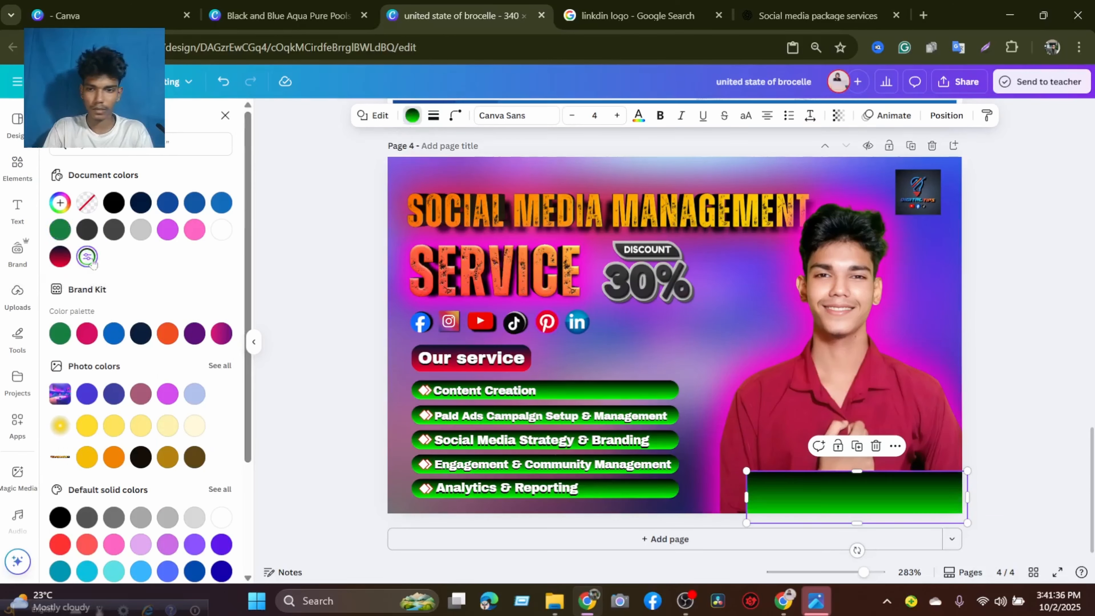
click(222, 230)
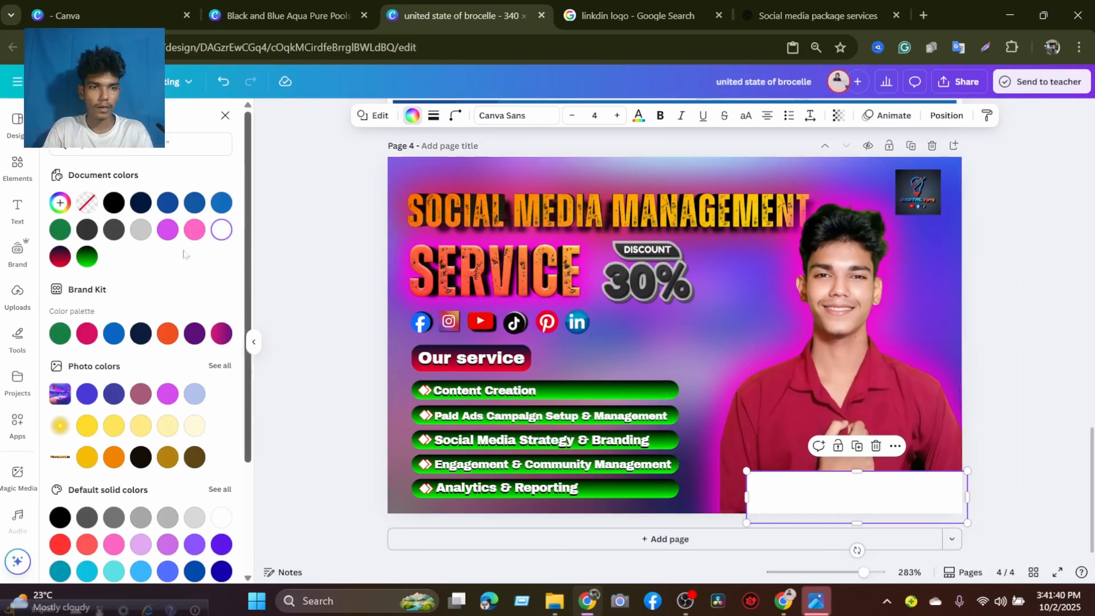
click(223, 230)
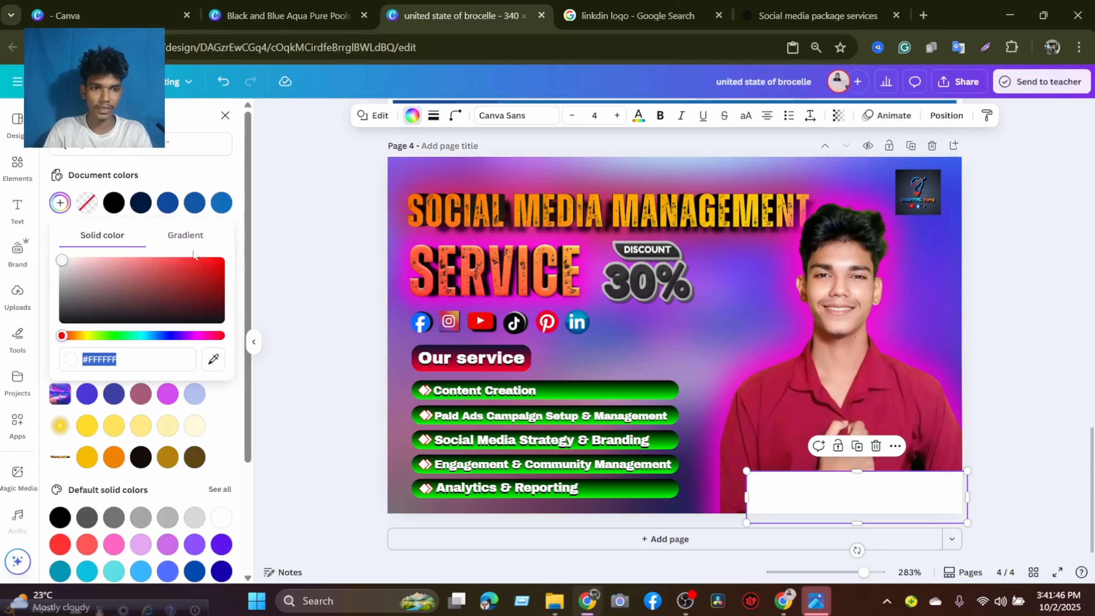
click(186, 244)
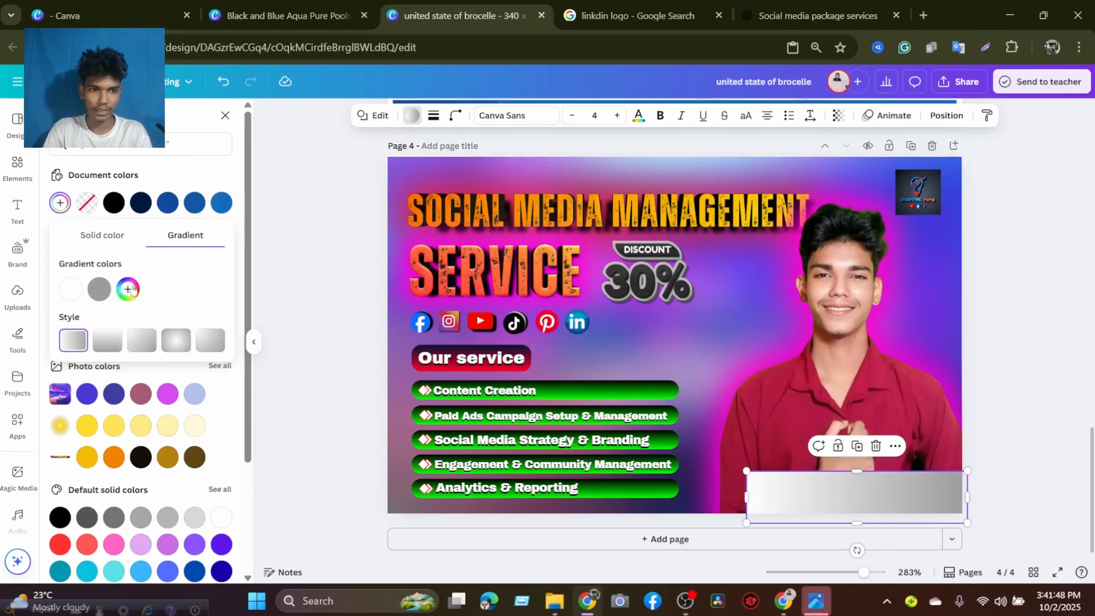
click(173, 341)
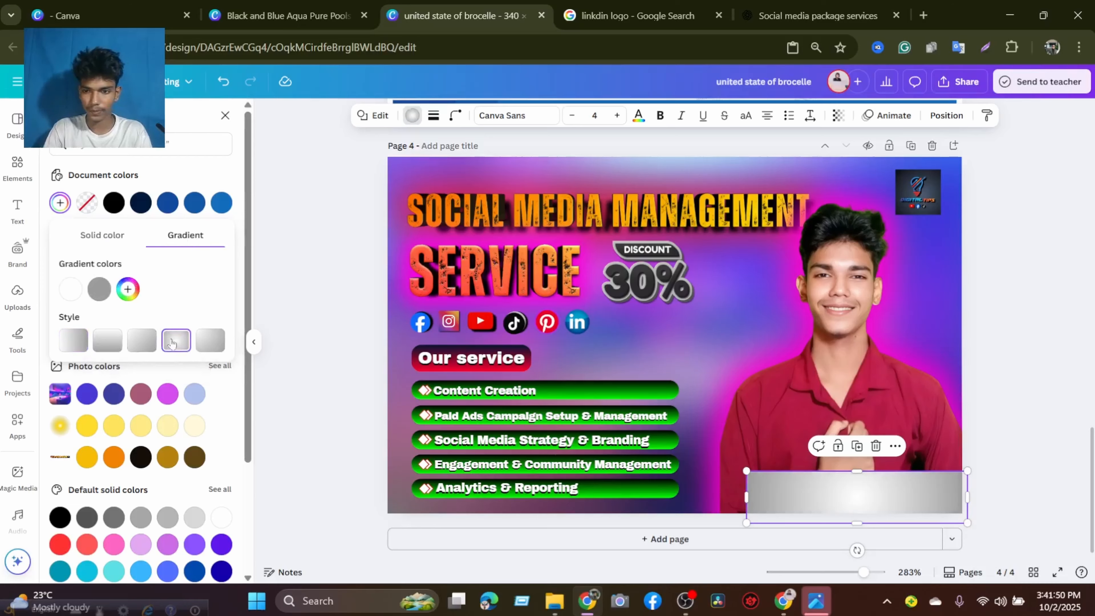
click(108, 341)
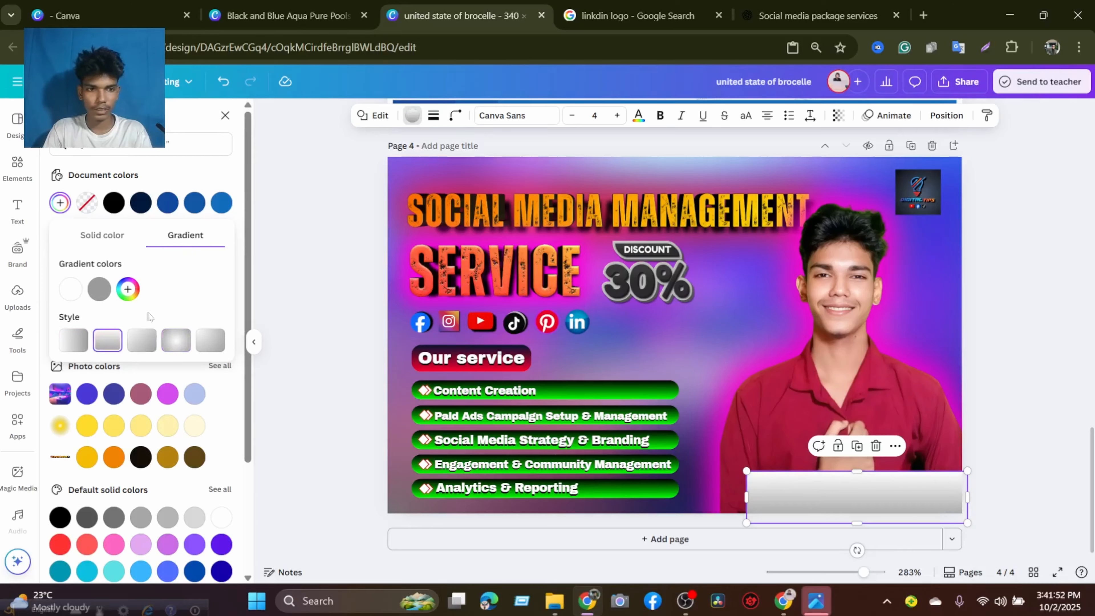
click(100, 288)
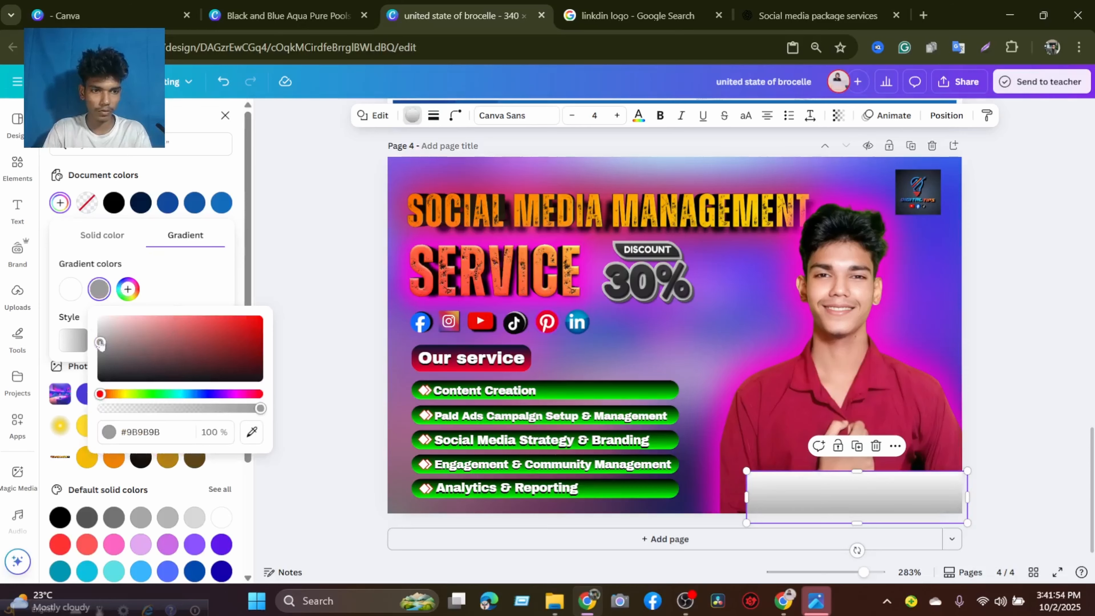
drag(100, 342, 84, 381)
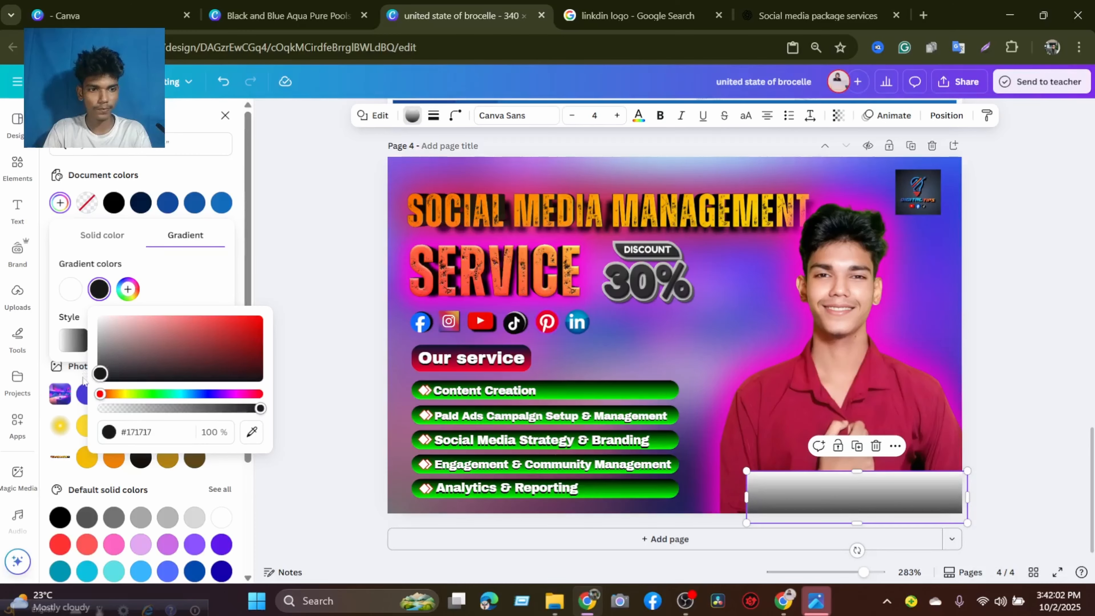
click(1048, 358)
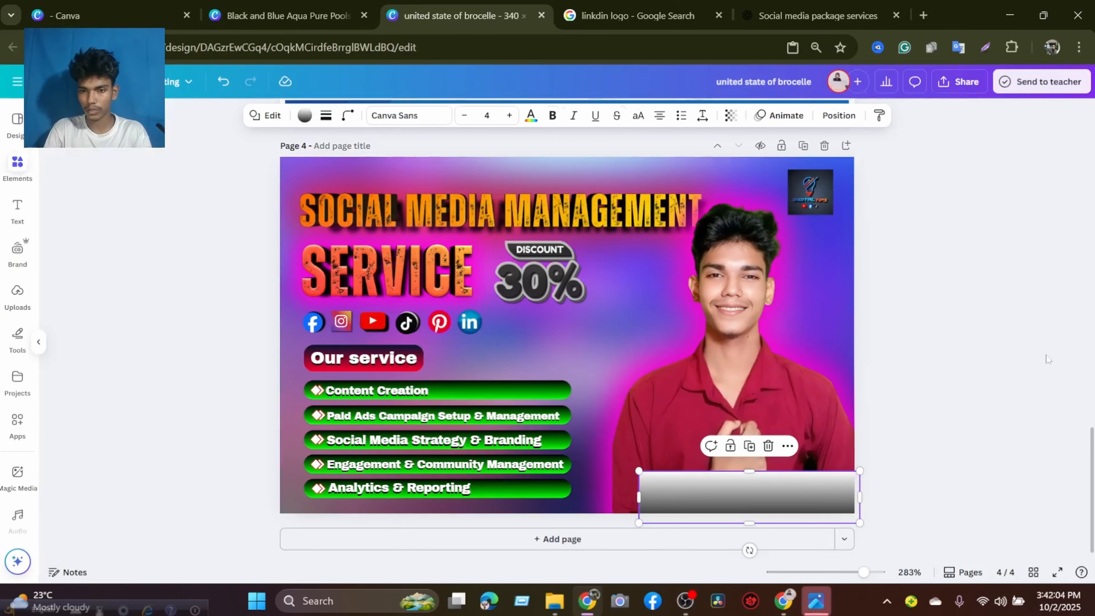
Set the gradient bar's corner rounding to 9 and deselect it.
click(862, 496)
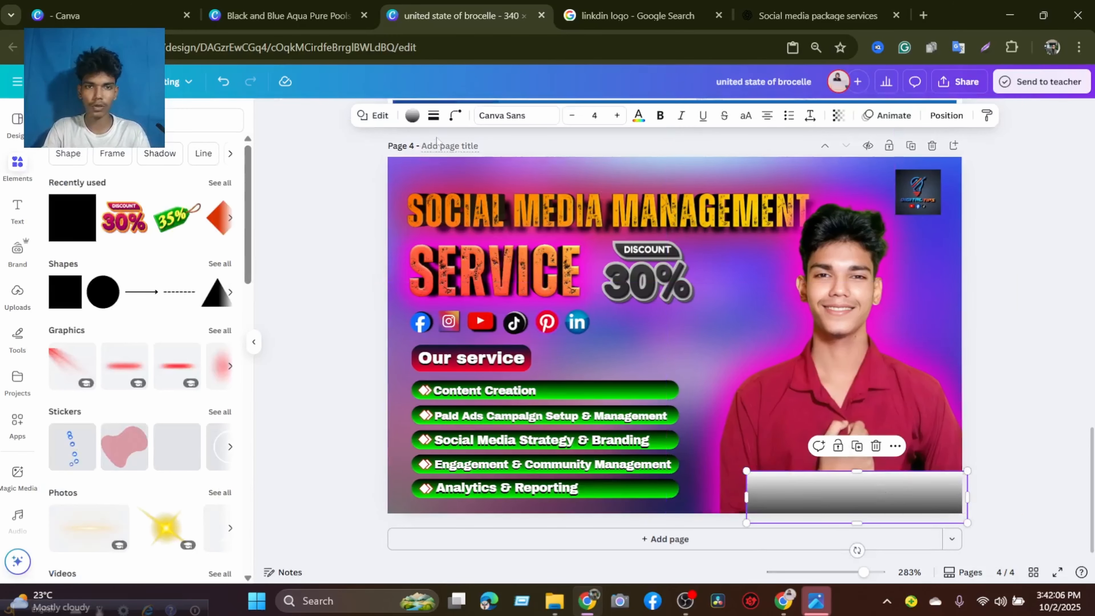
click(449, 116)
mouse_move(393, 164)
mouse_down()
mouse_move(415, 164)
mouse_move(401, 172)
mouse_up()
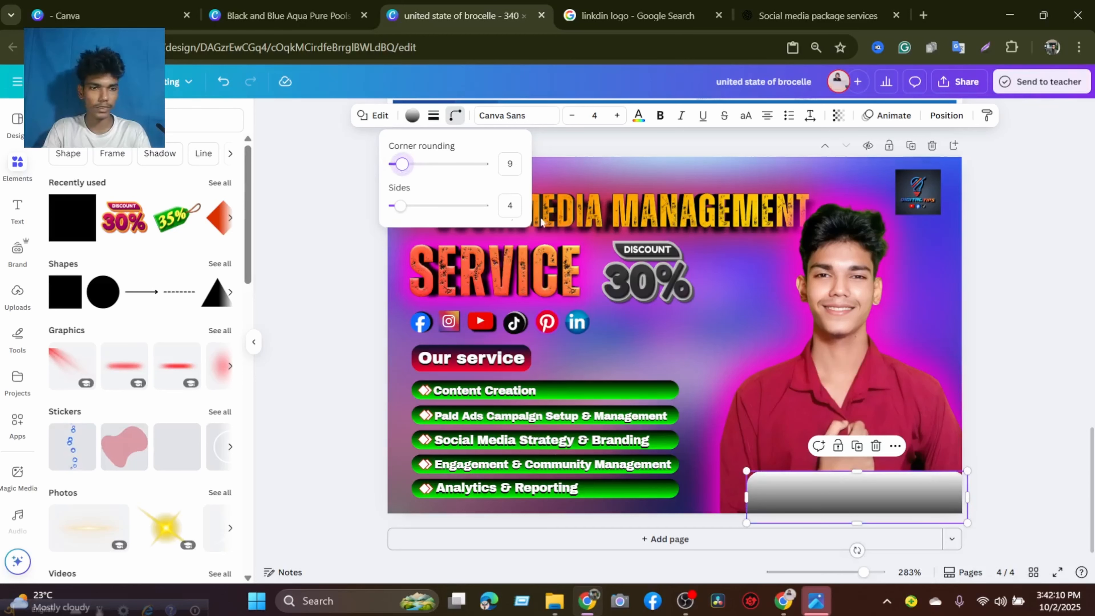
click(1024, 370)
click(1004, 449)
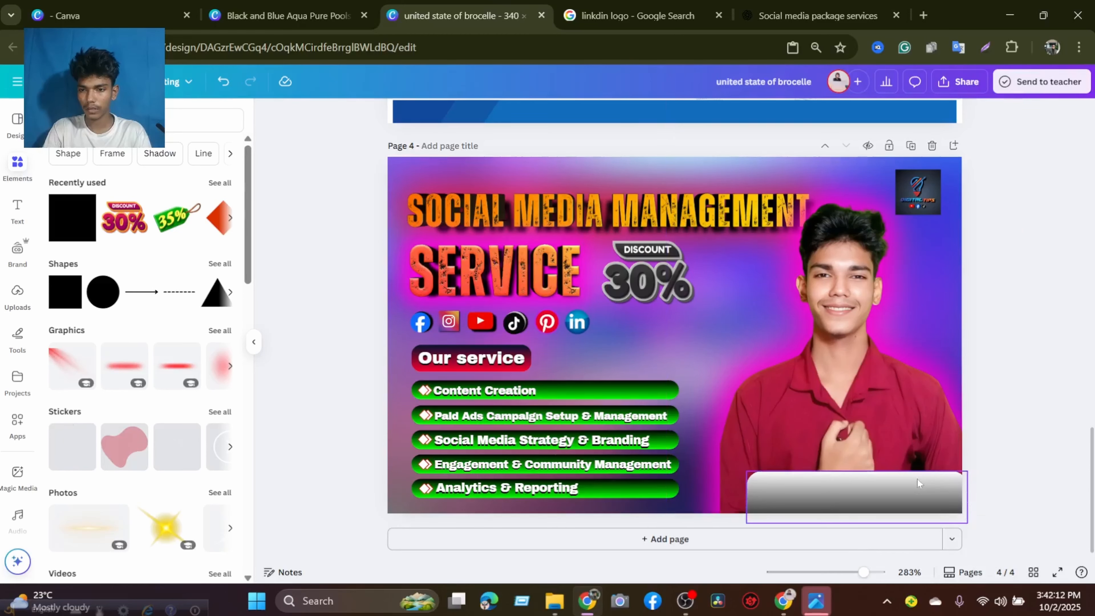
Shift the gradient bar slightly to the right so it extends further past the banner's right edge.
drag(916, 479, 925, 477)
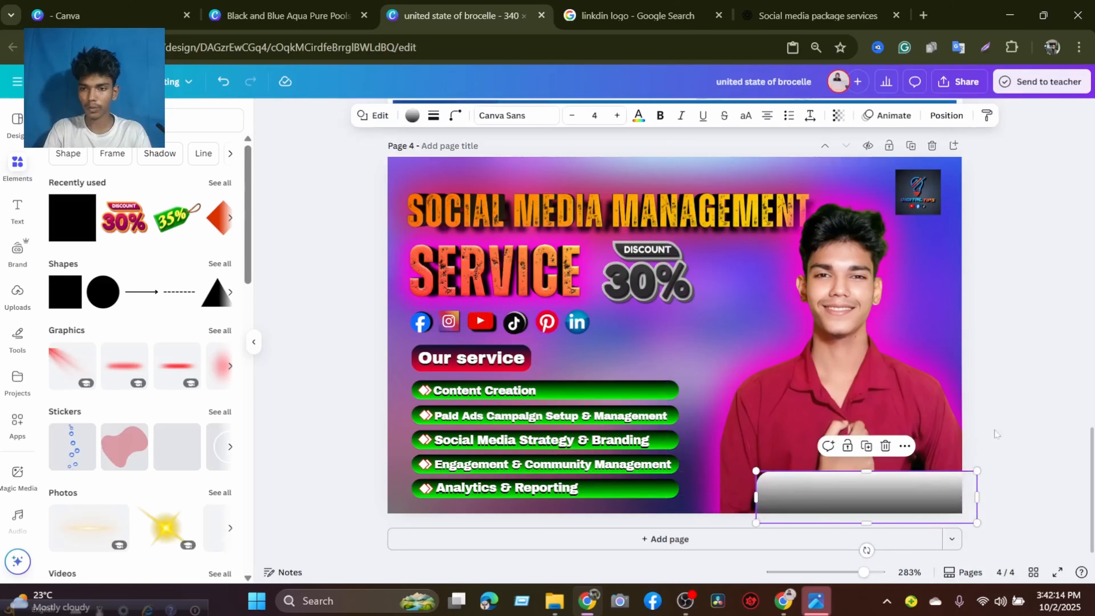
click(866, 551)
Search the elements for "order now" and add the yellow ORDER NOW lettering graphic to the banner.
click(96, 120)
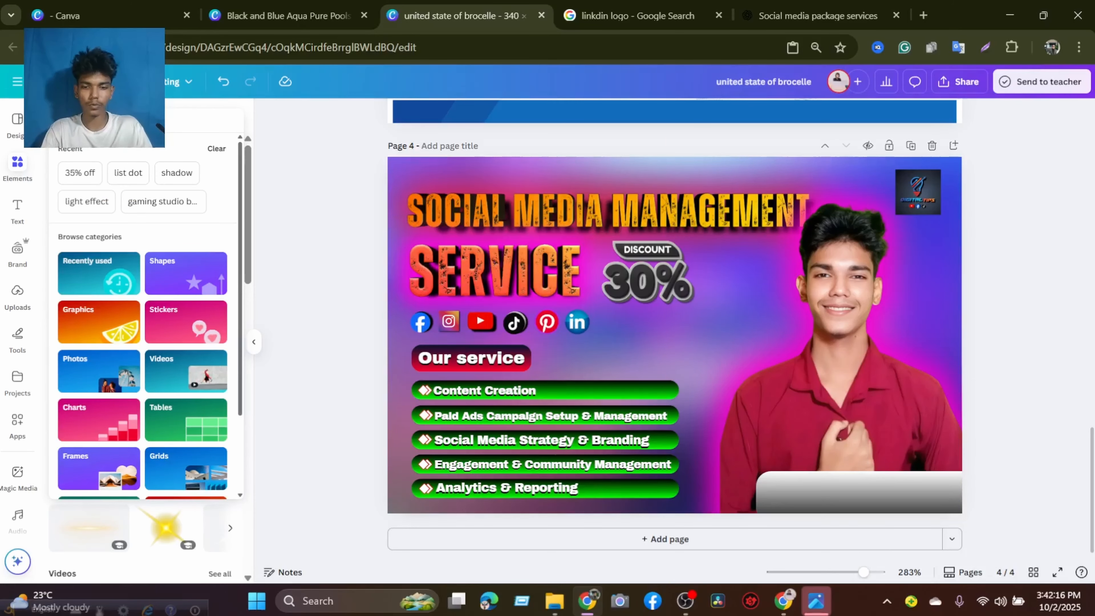
text(orde)
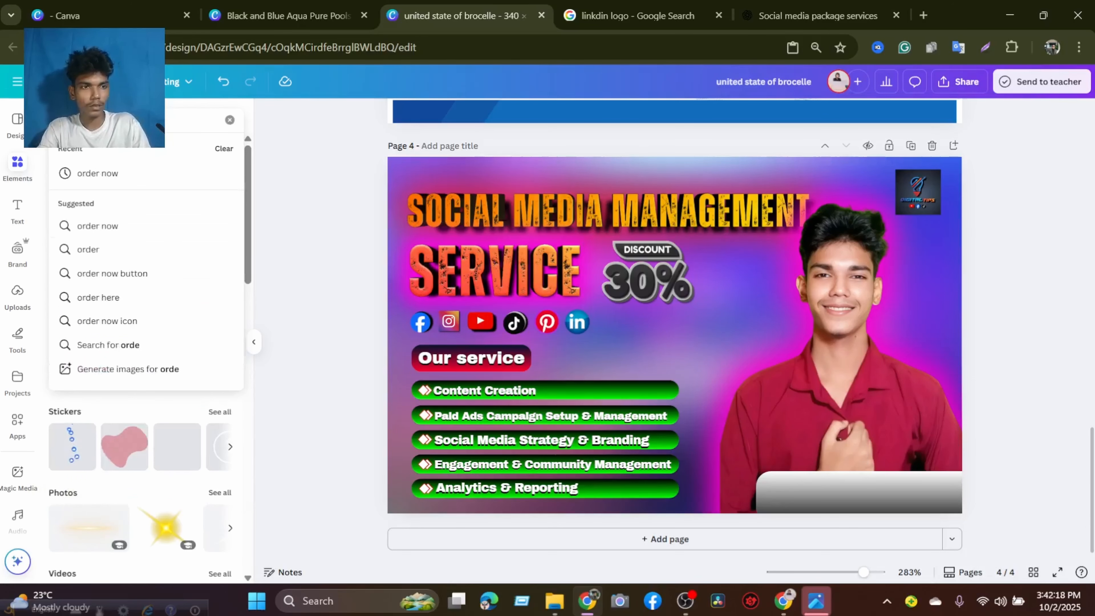
text(r n)
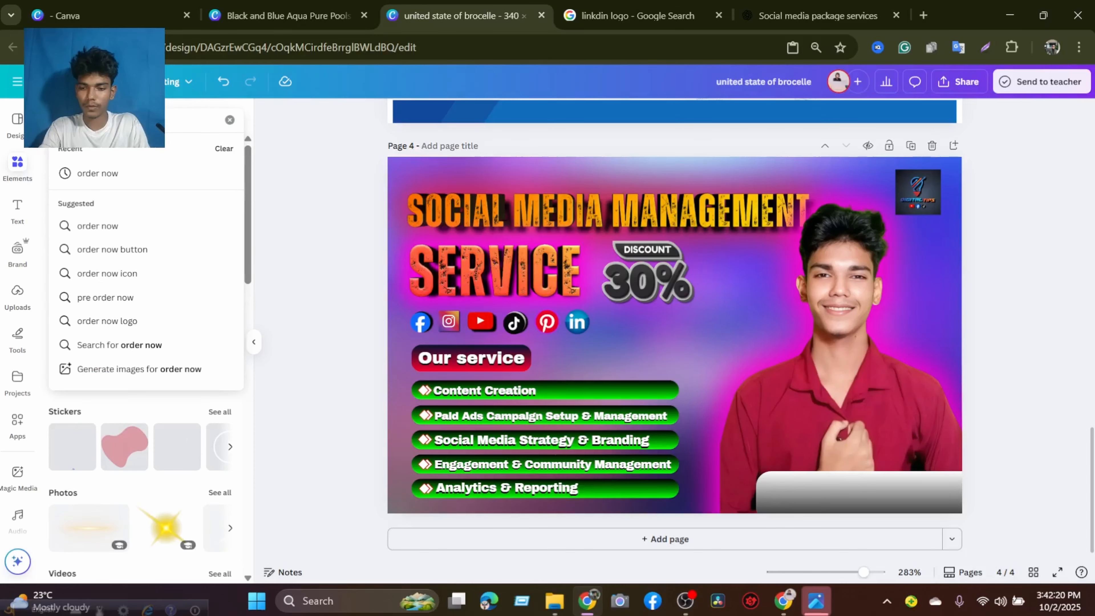
text(ow)
key(Return)
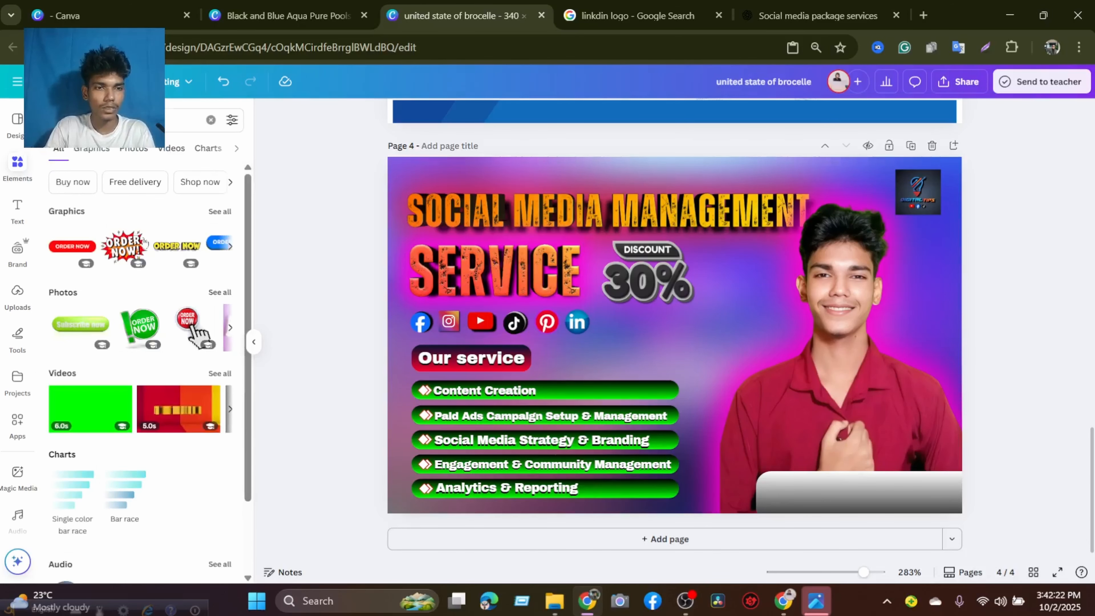
click(179, 246)
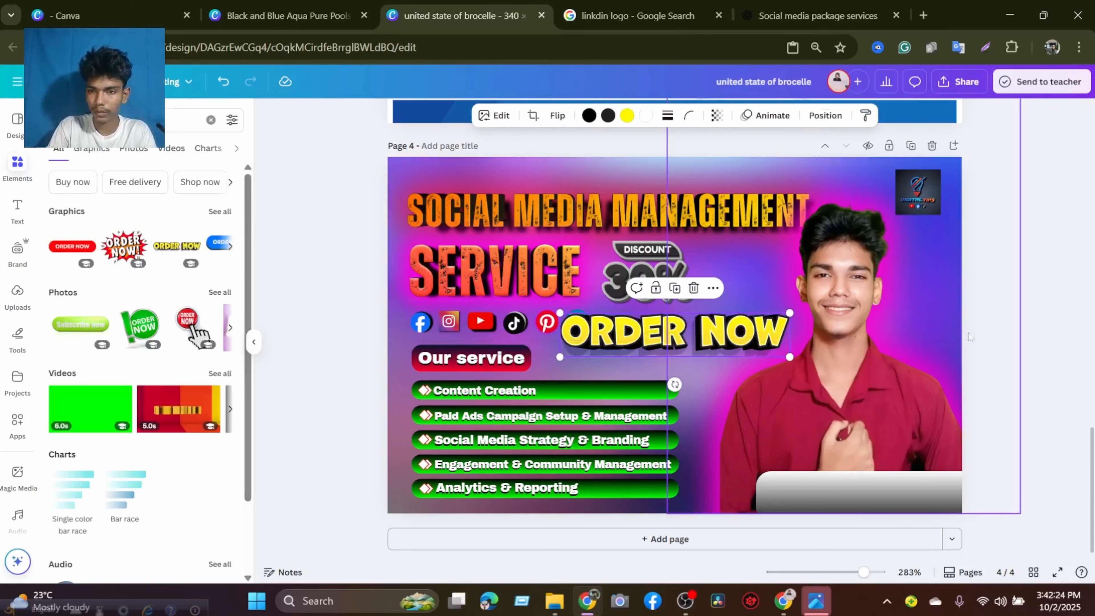
Shrink the ORDER NOW graphic and place it centred on the gradient bar below the portrait, leaving it deselected.
drag(750, 351, 886, 437)
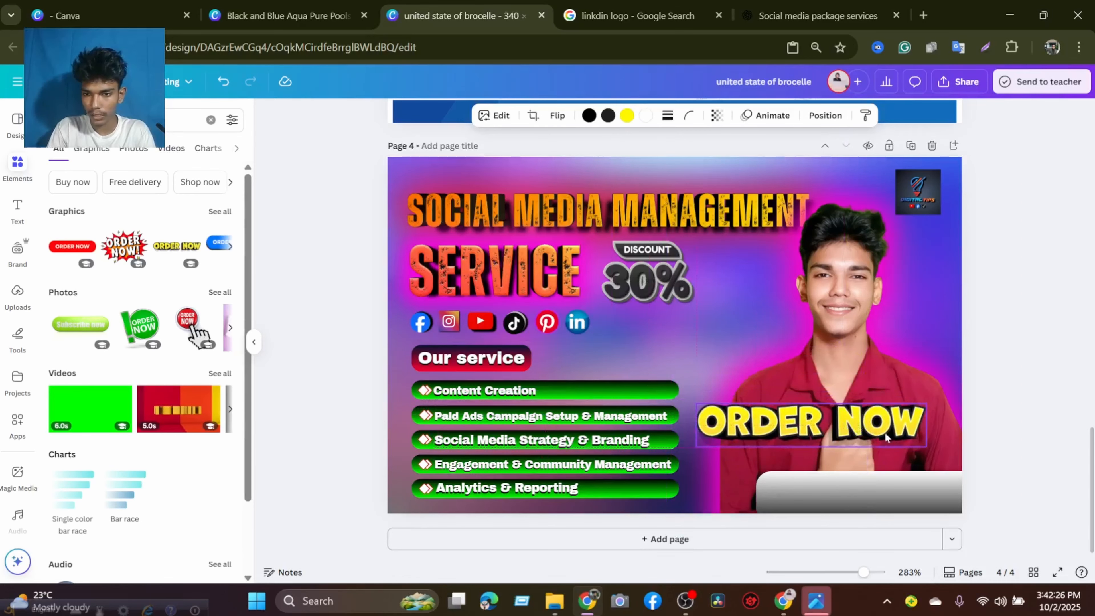
drag(926, 403, 913, 492)
click(1038, 455)
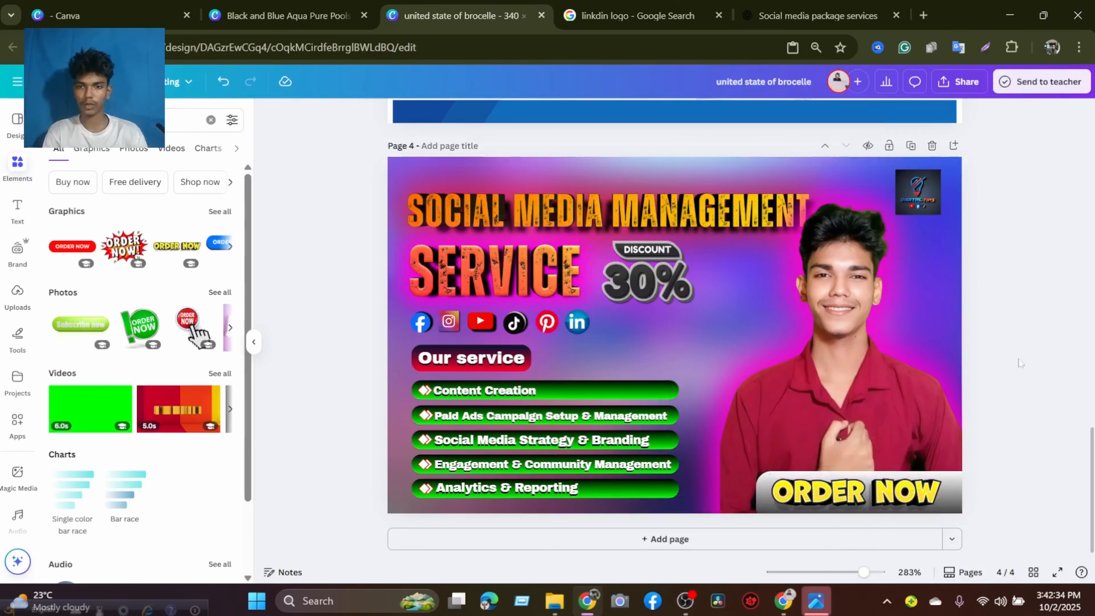
Examine the finished banner in full-screen view, then return to page 4 in the editor.
click(1059, 571)
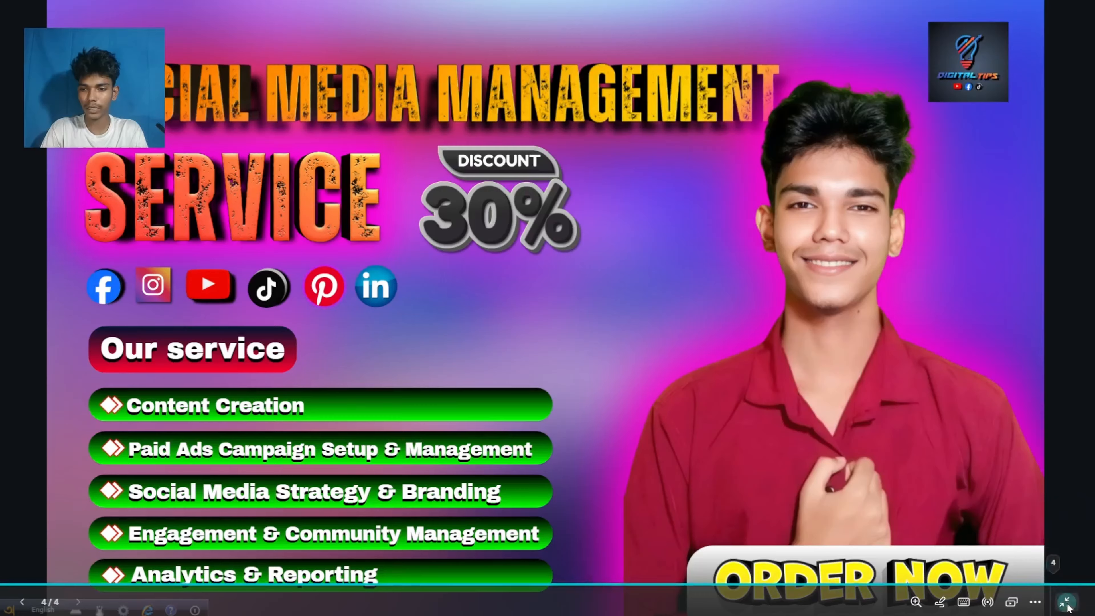
key(Escape)
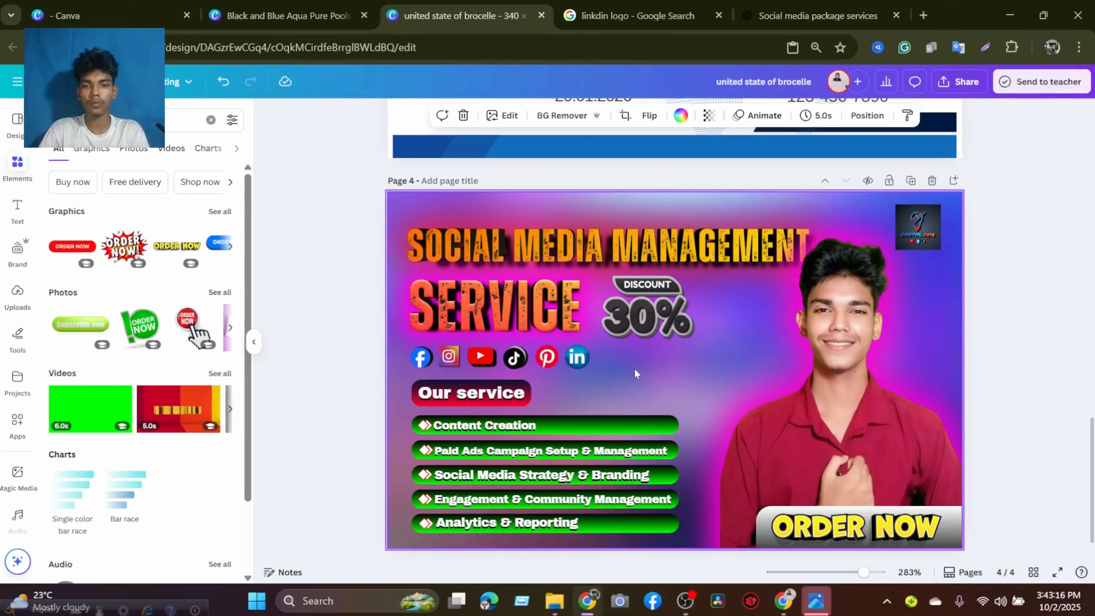
scroll(634, 373, down, 1)
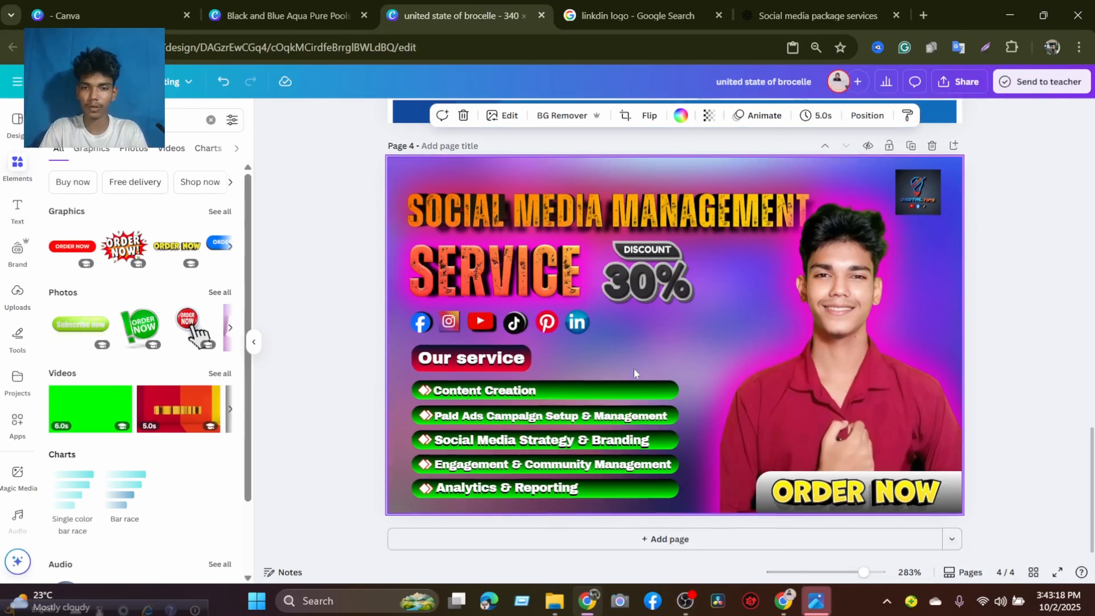